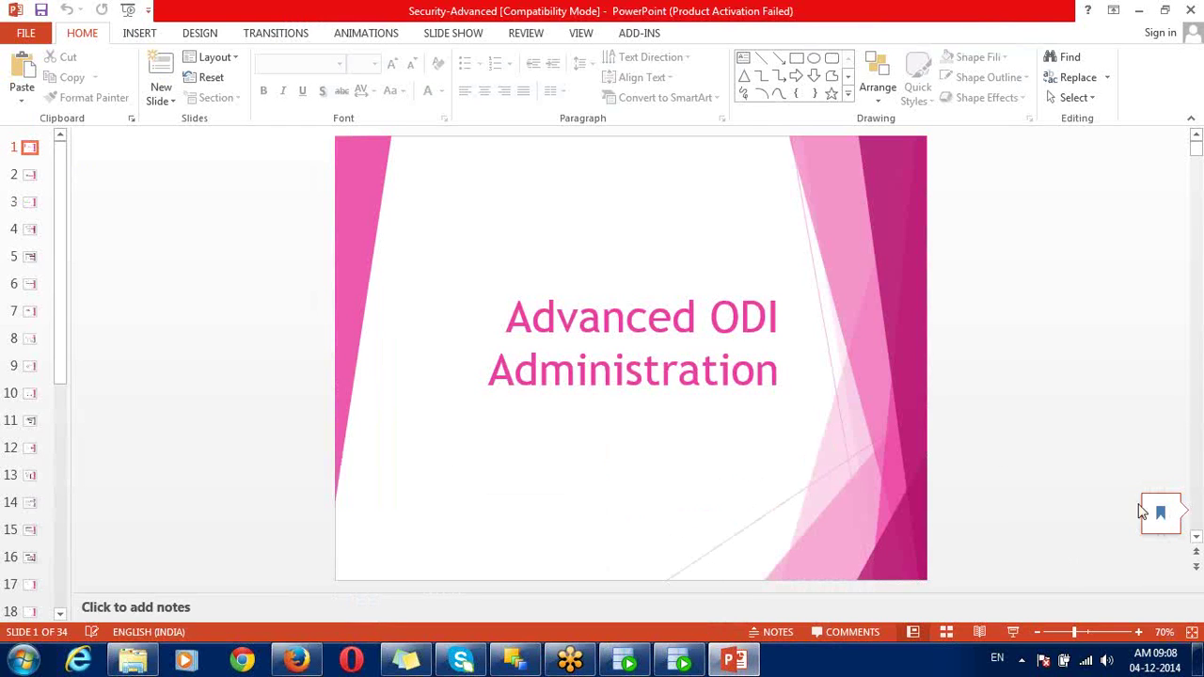
- Scroll through the lesson slides in PowerPoint, then bring Oracle Data Integrator to the front
{"action": "scroll", "coordinate": [975, 442], "scroll_direction": "down", "scroll_amount": 1}
{"action": "scroll", "coordinate": [975, 442], "scroll_direction": "down", "scroll_amount": 1}
{"action": "scroll", "coordinate": [976, 442], "scroll_direction": "down", "scroll_amount": 1}
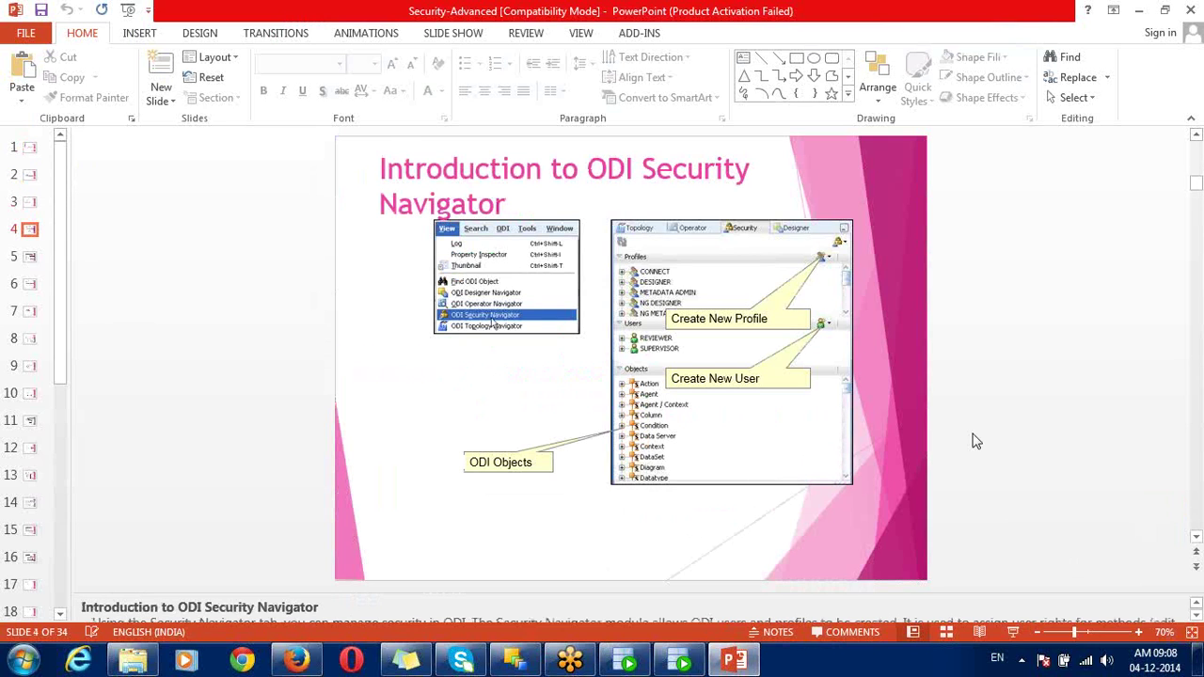
{"action": "scroll", "coordinate": [975, 442], "scroll_direction": "down", "scroll_amount": 1}
{"action": "scroll", "coordinate": [975, 442], "scroll_direction": "up", "scroll_amount": 2}
{"action": "scroll", "coordinate": [976, 442], "scroll_direction": "up", "scroll_amount": 1}
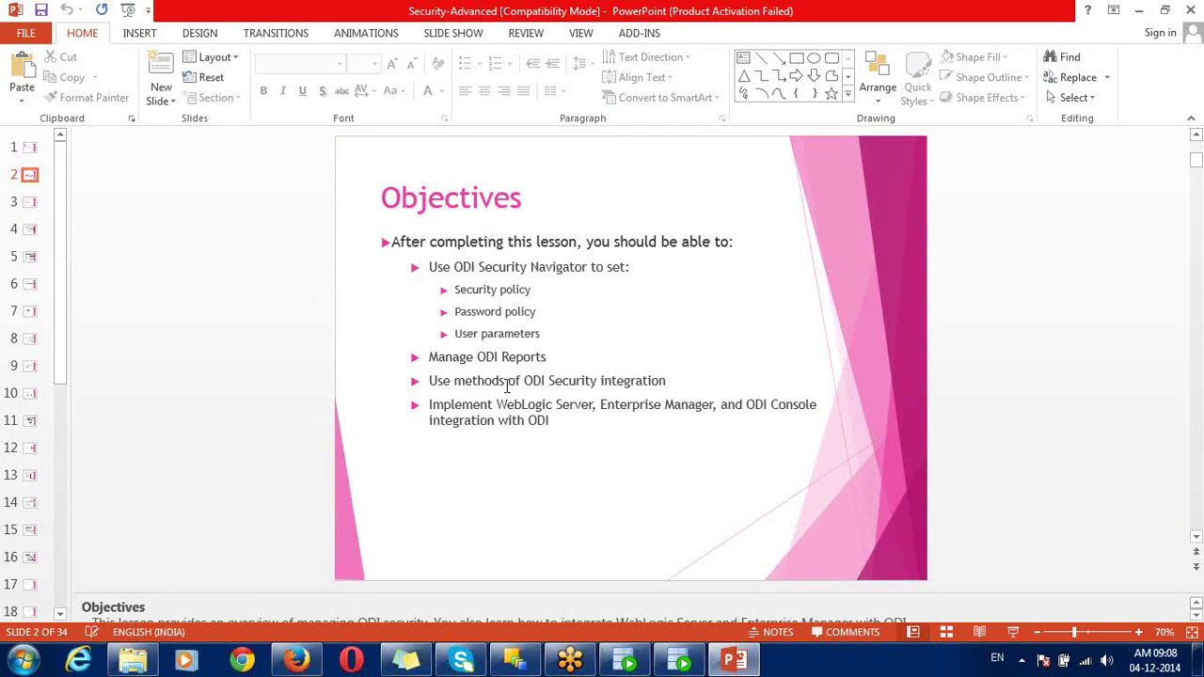
{"action": "left_click", "coordinate": [514, 664]}
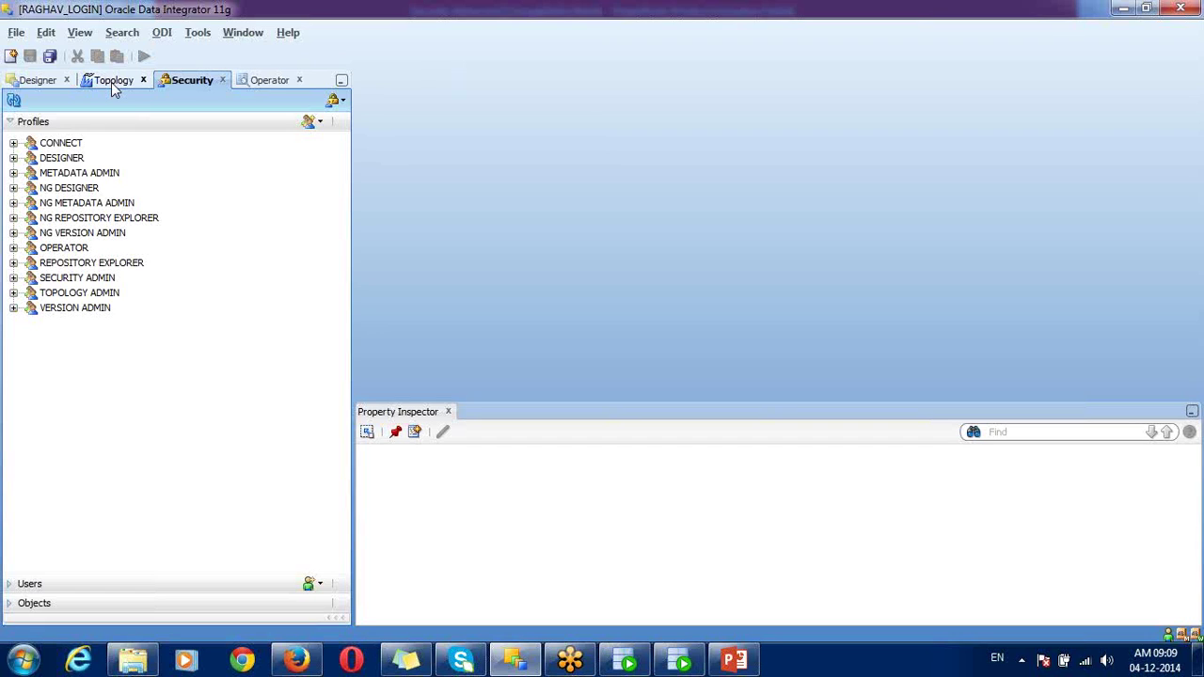
- Expand the Users and Objects accordions in the Security navigator
{"action": "left_click", "coordinate": [87, 584]}
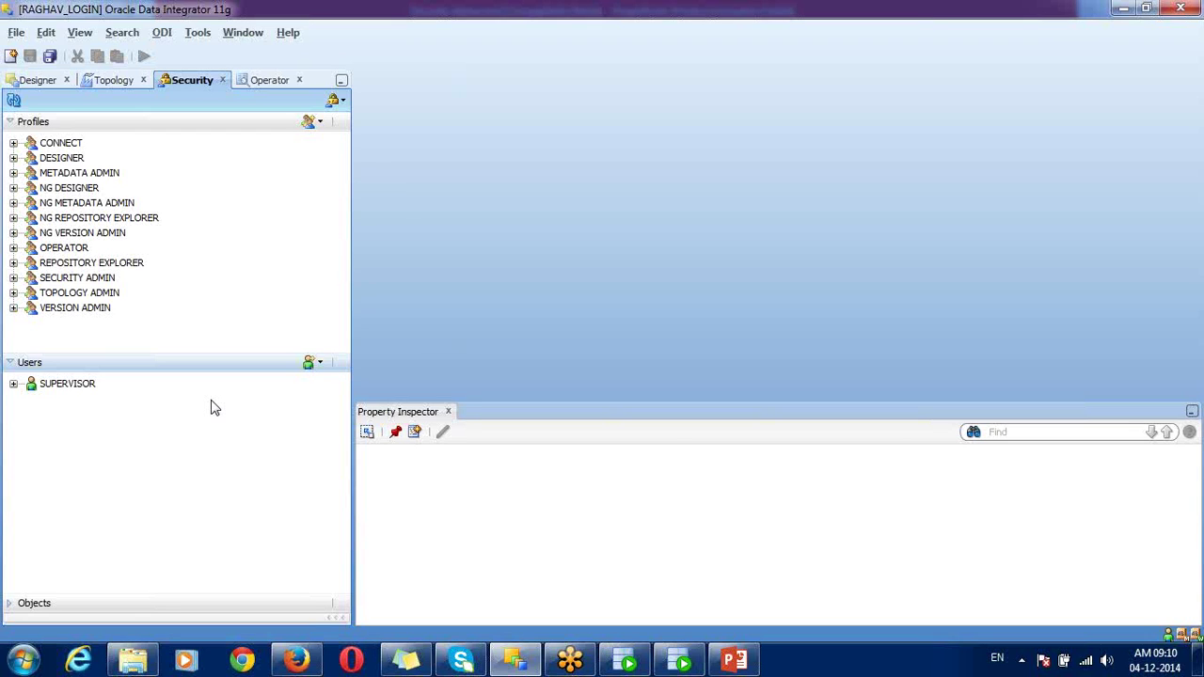
{"action": "left_click", "coordinate": [132, 604]}
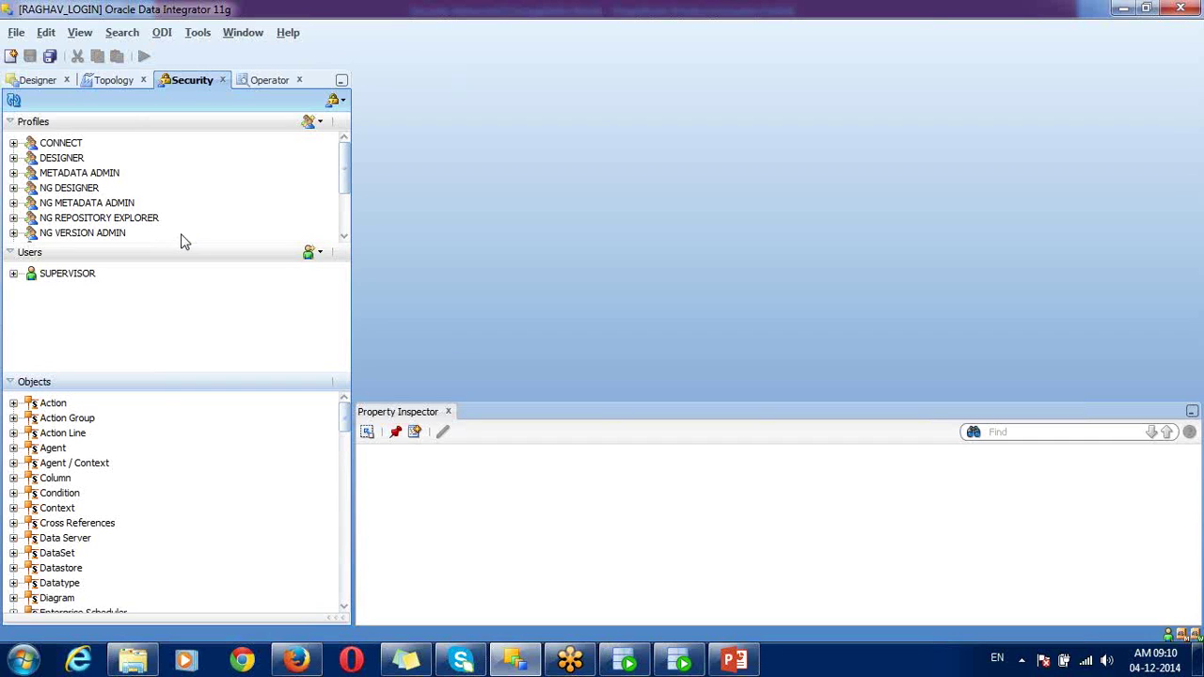
- Inspect the CONNECT and DESIGNER profiles, collapse Objects, and show Users beneath the enlarged profile list
{"action": "left_click", "coordinate": [60, 142]}
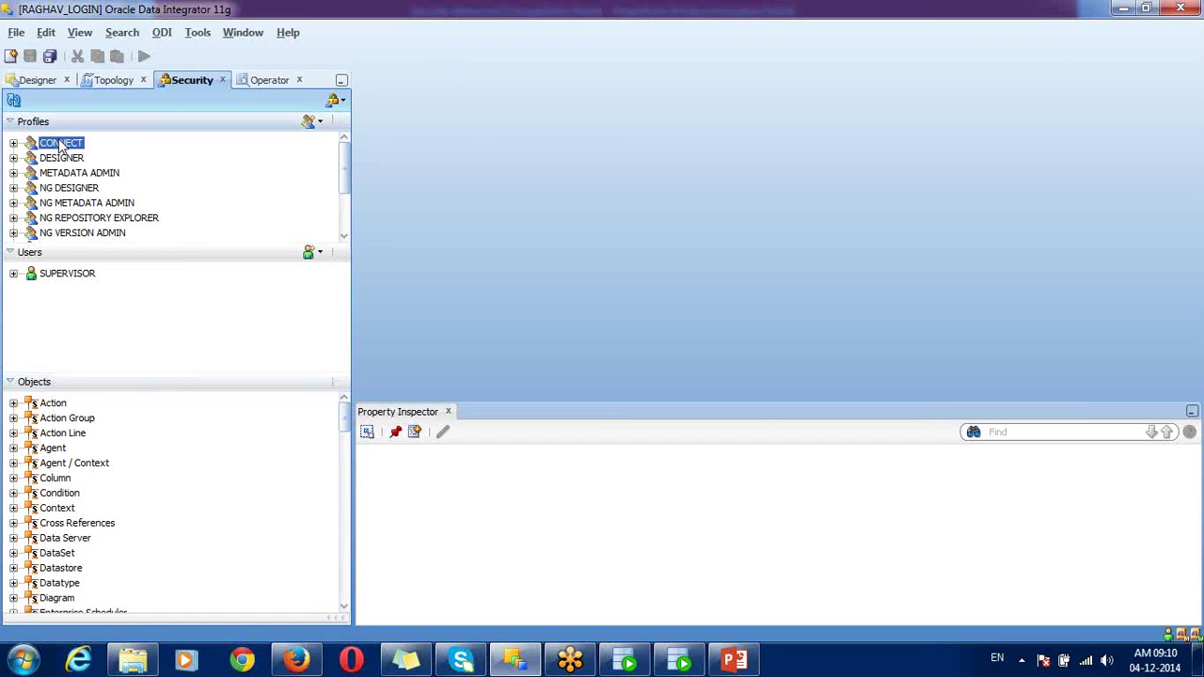
{"action": "double_click", "coordinate": [60, 142]}
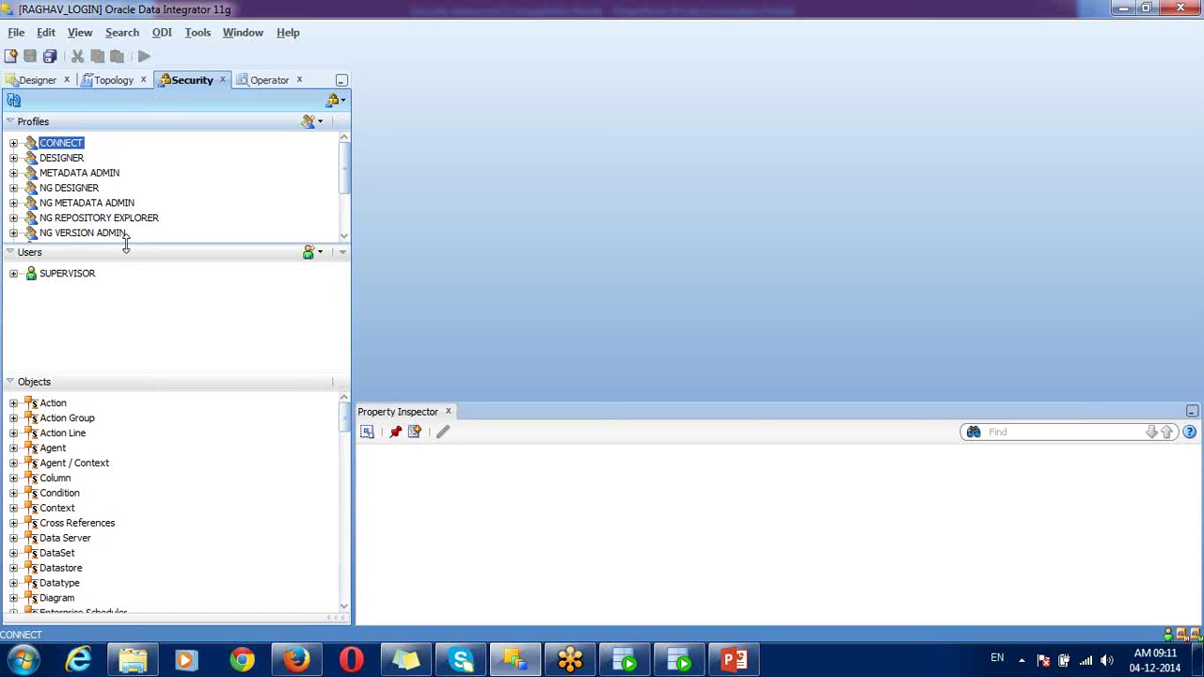
{"action": "left_click_drag", "start_coordinate": [126, 242], "coordinate": [128, 260]}
{"action": "left_click", "coordinate": [110, 303]}
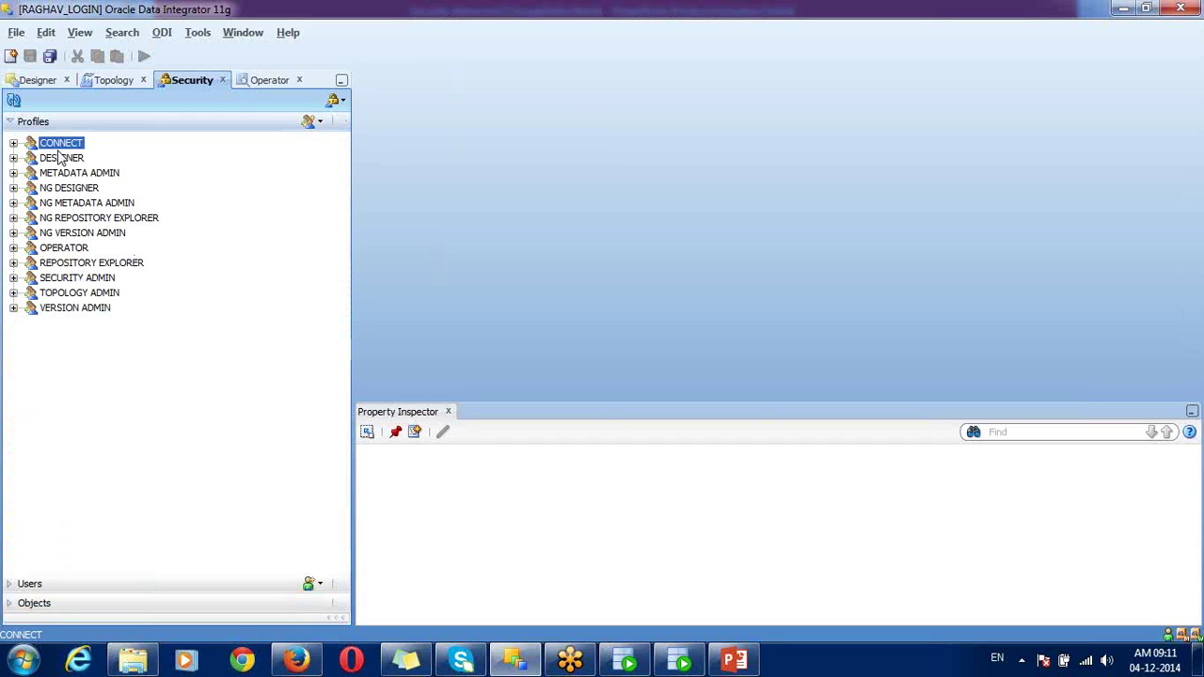
{"action": "left_click", "coordinate": [63, 160]}
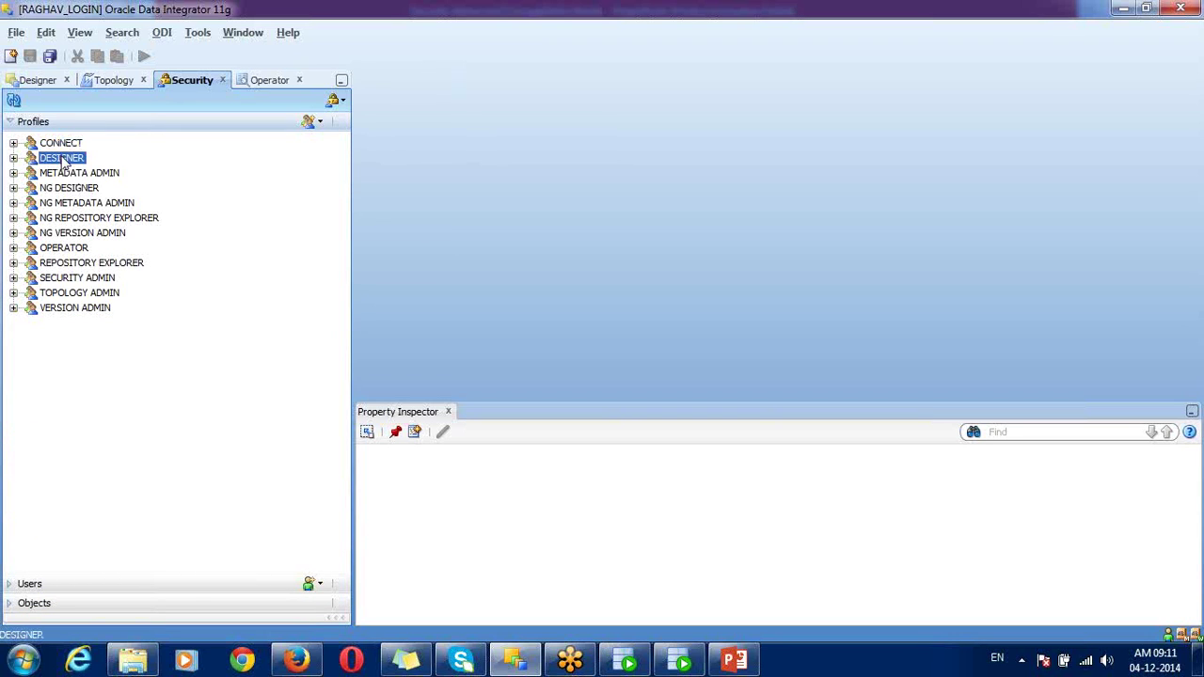
{"action": "left_click", "coordinate": [142, 584]}
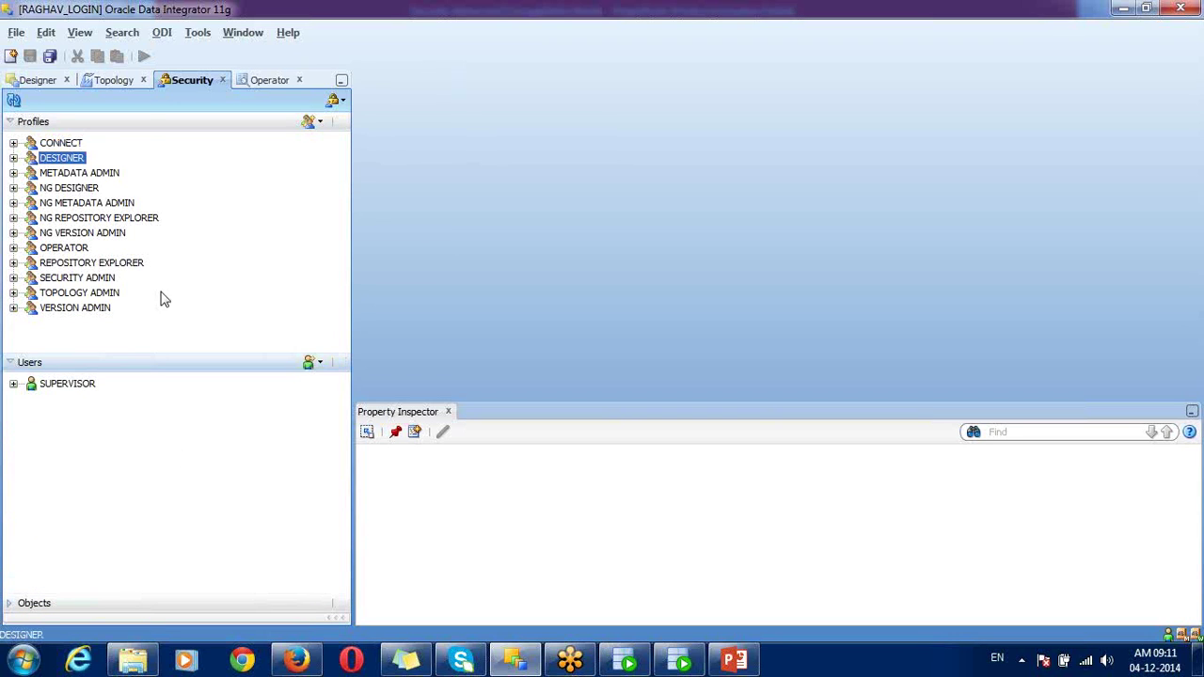
{"action": "left_click", "coordinate": [147, 130]}
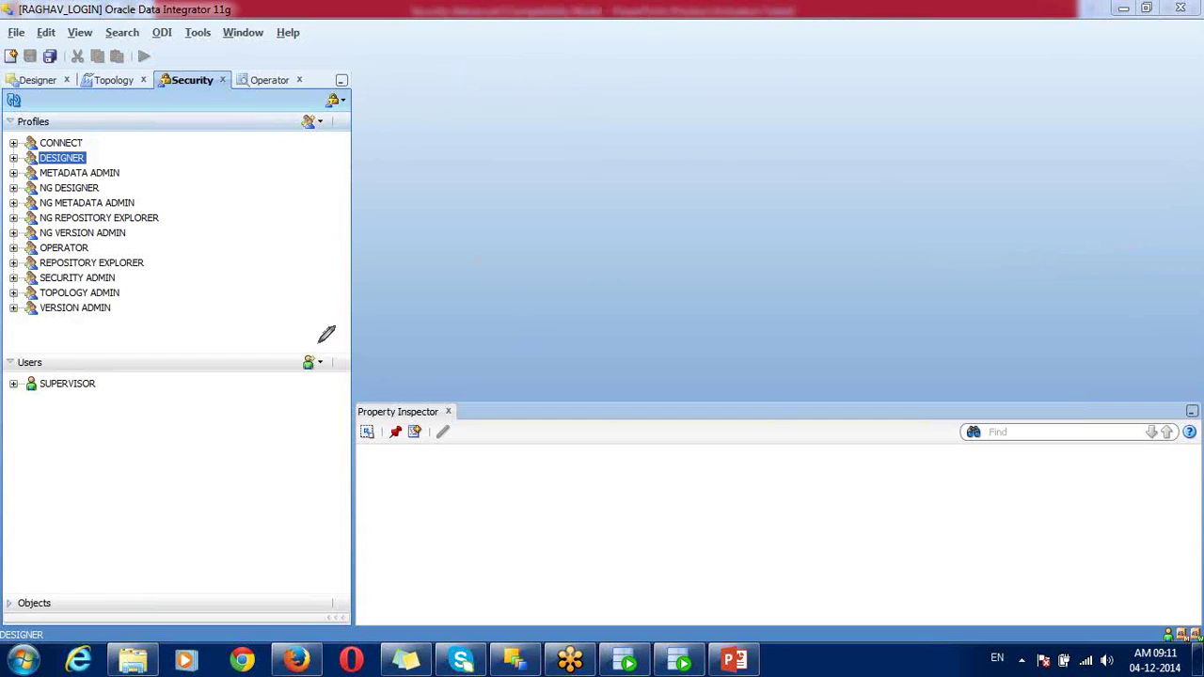
- Bring up the add-user dropdown in the Users accordion header
{"action": "mouse_move", "coordinate": [318, 342]}
{"action": "left_mouse_down"}
{"action": "mouse_move", "coordinate": [292, 368]}
{"action": "mouse_move", "coordinate": [338, 369]}
{"action": "mouse_move", "coordinate": [318, 343]}
{"action": "left_mouse_up"}
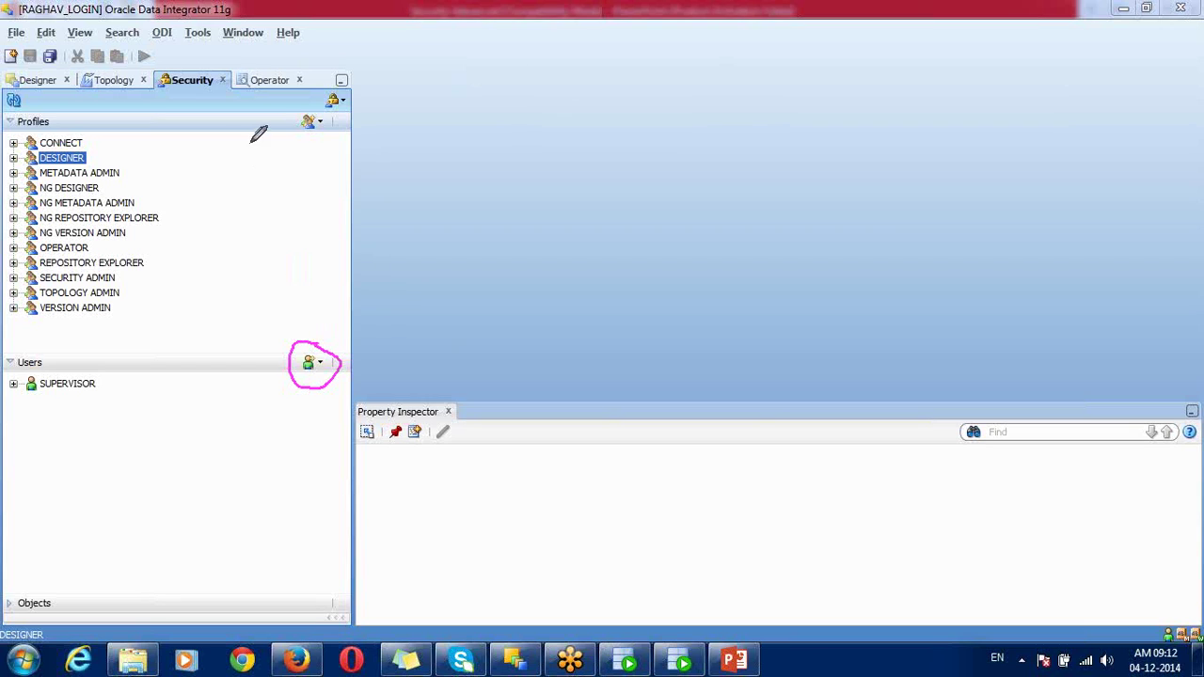
{"action": "mouse_move", "coordinate": [230, 62]}
{"action": "left_mouse_down"}
{"action": "mouse_move", "coordinate": [169, 60]}
{"action": "mouse_move", "coordinate": [154, 83]}
{"action": "mouse_move", "coordinate": [219, 98]}
{"action": "mouse_move", "coordinate": [236, 64]}
{"action": "left_mouse_up"}
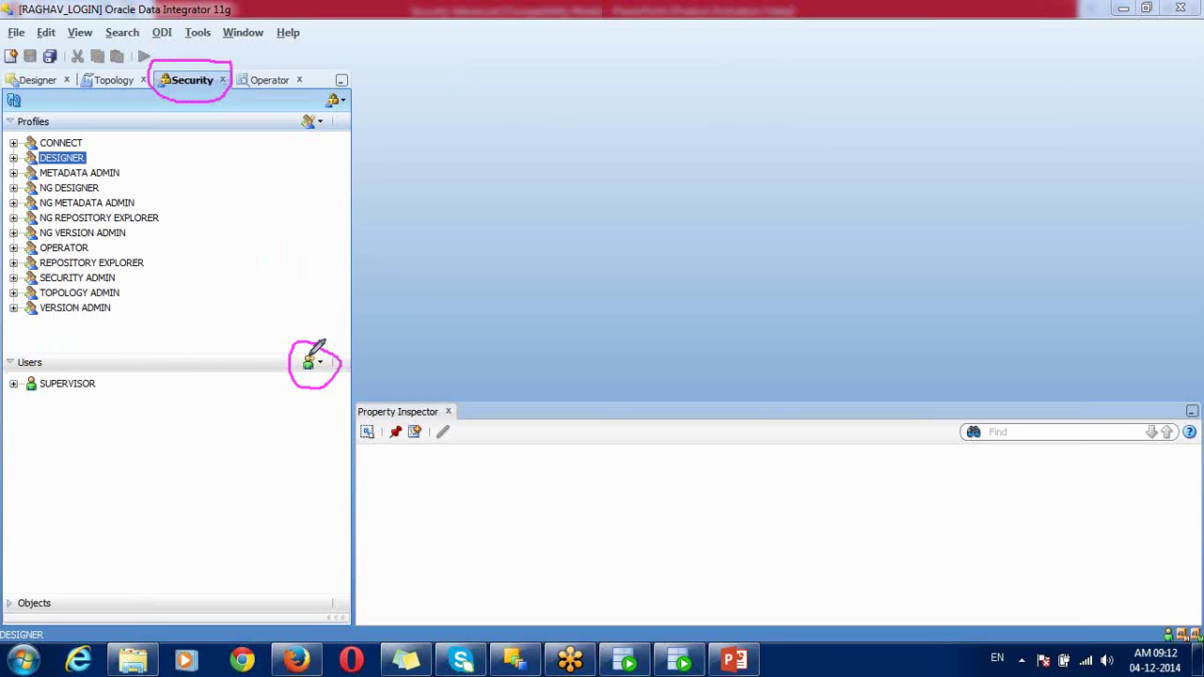
{"action": "mouse_move", "coordinate": [310, 342]}
{"action": "left_mouse_down"}
{"action": "mouse_move", "coordinate": [302, 373]}
{"action": "mouse_move", "coordinate": [342, 368]}
{"action": "mouse_move", "coordinate": [313, 346]}
{"action": "left_mouse_up"}
{"action": "key", "text": "e"}
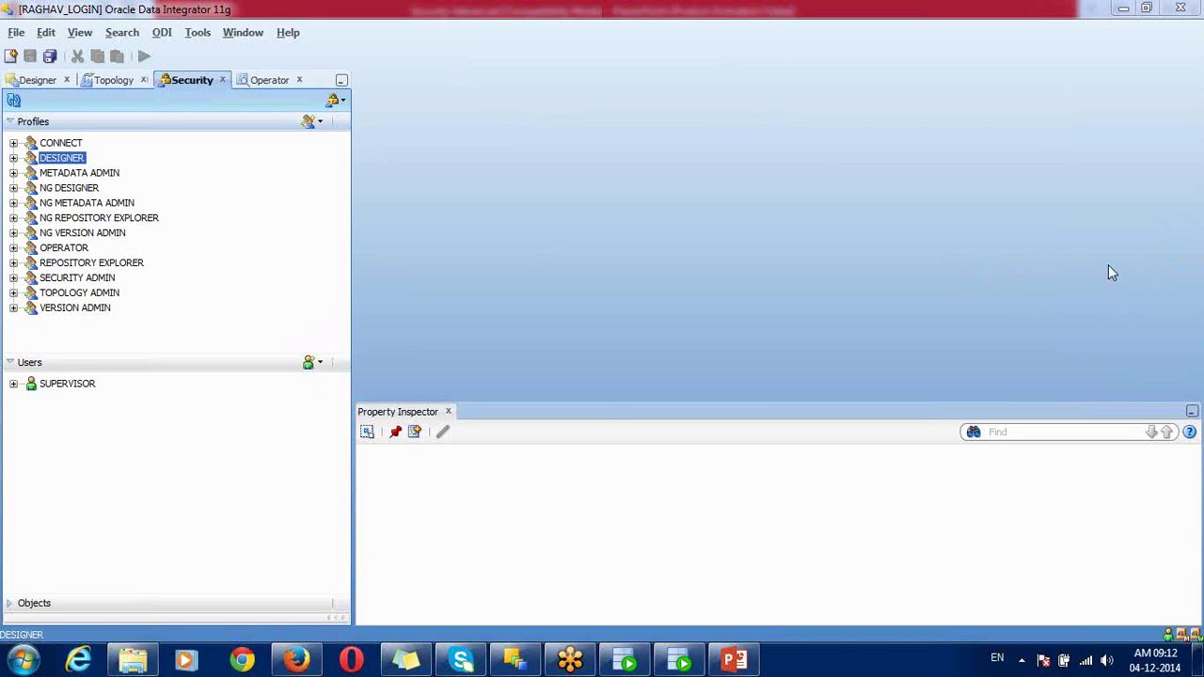
{"action": "left_click", "coordinate": [310, 364]}
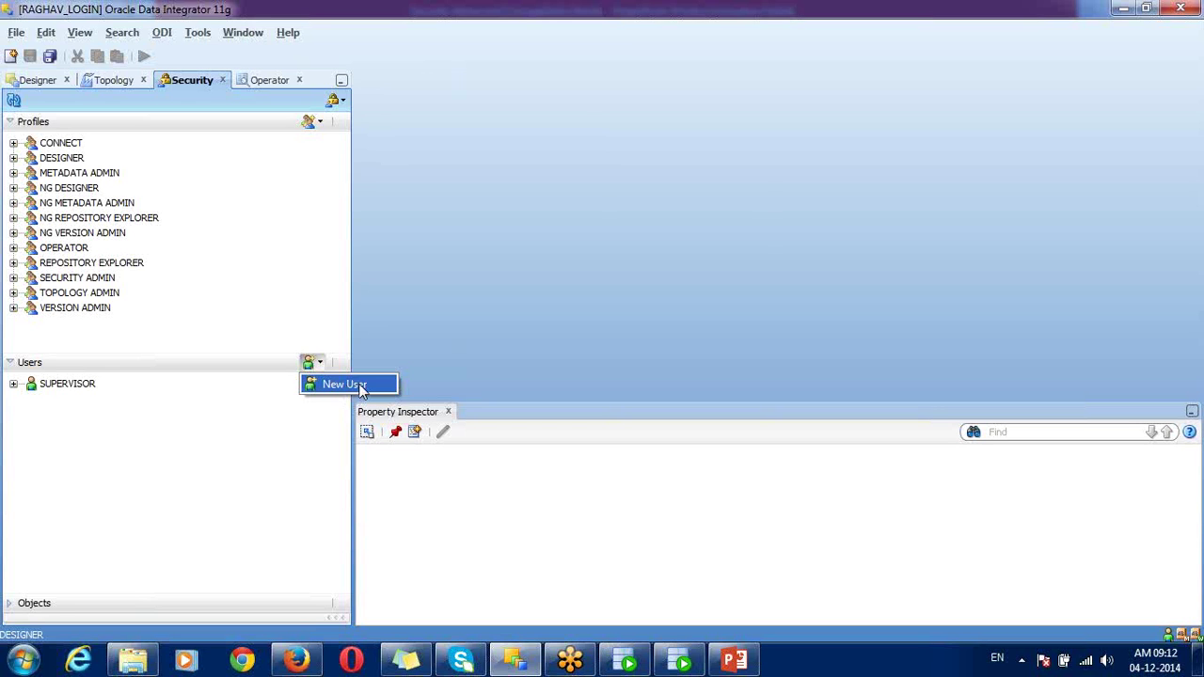
- Start a New User, expand SUPERVISOR's branches, and return to the blank user form
{"action": "left_click", "coordinate": [360, 385]}
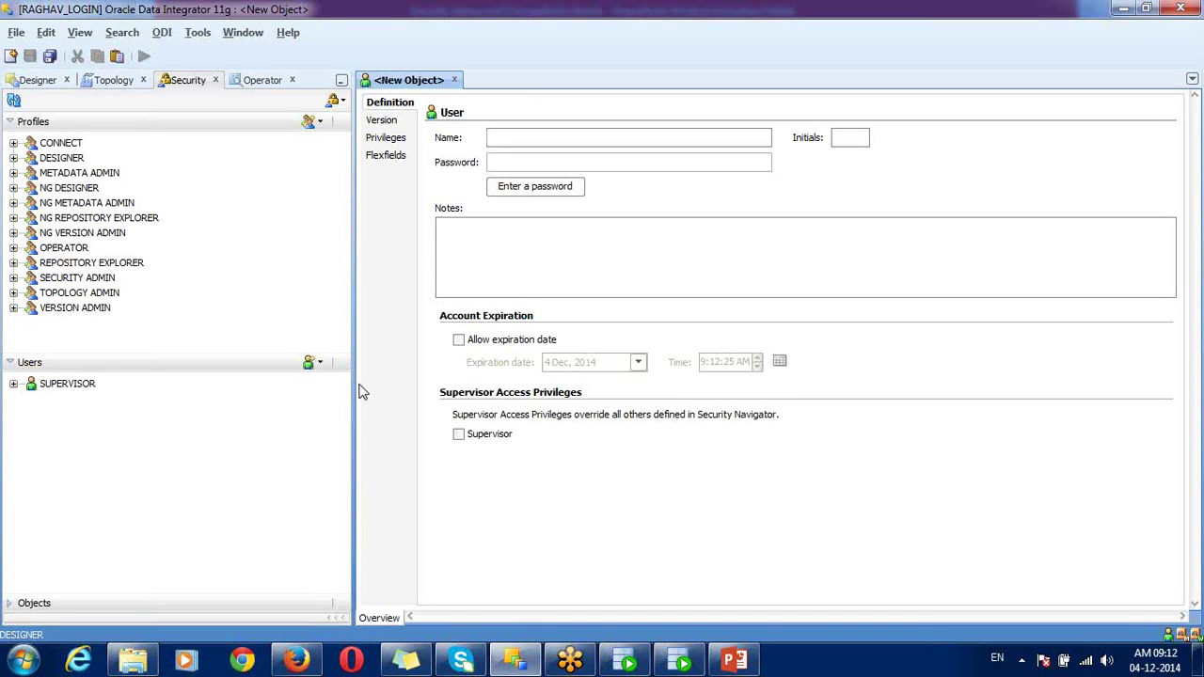
{"action": "left_click", "coordinate": [14, 384]}
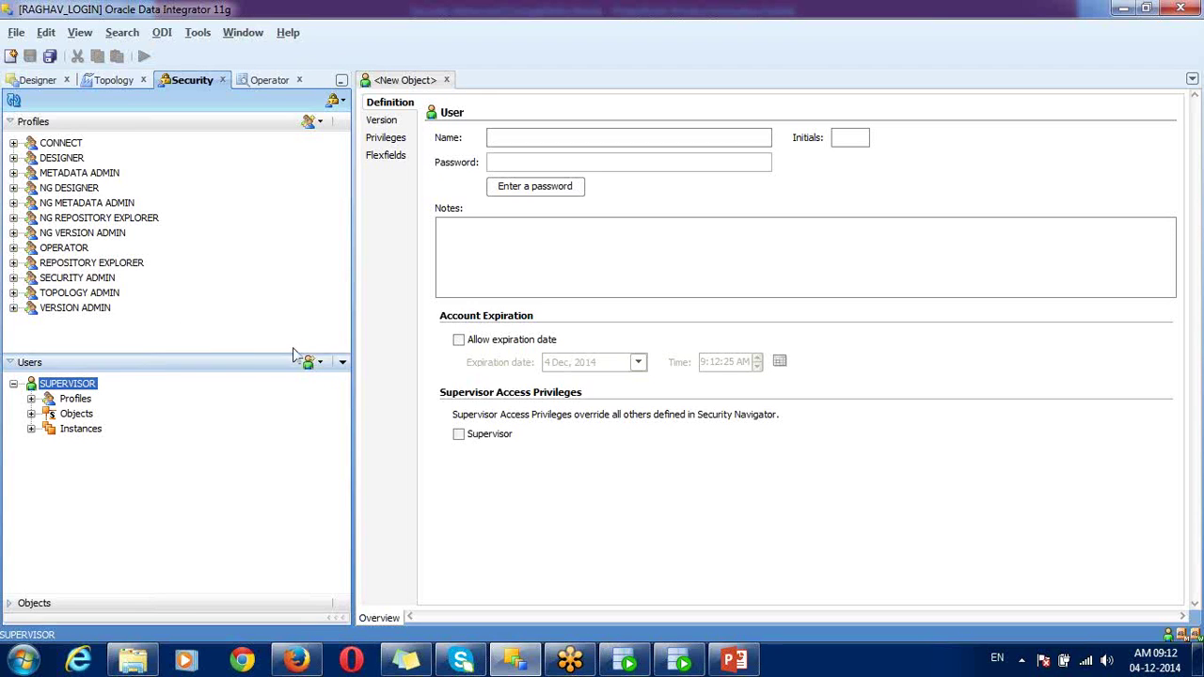
{"action": "left_click", "coordinate": [320, 363]}
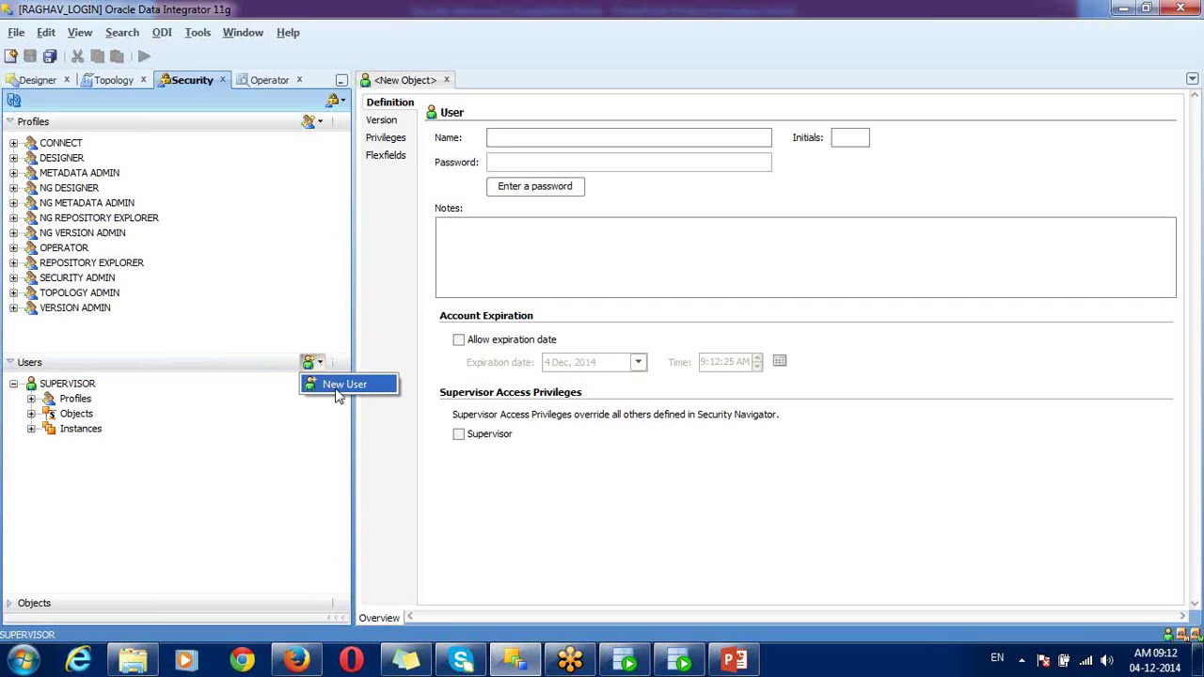
{"action": "left_click", "coordinate": [575, 138]}
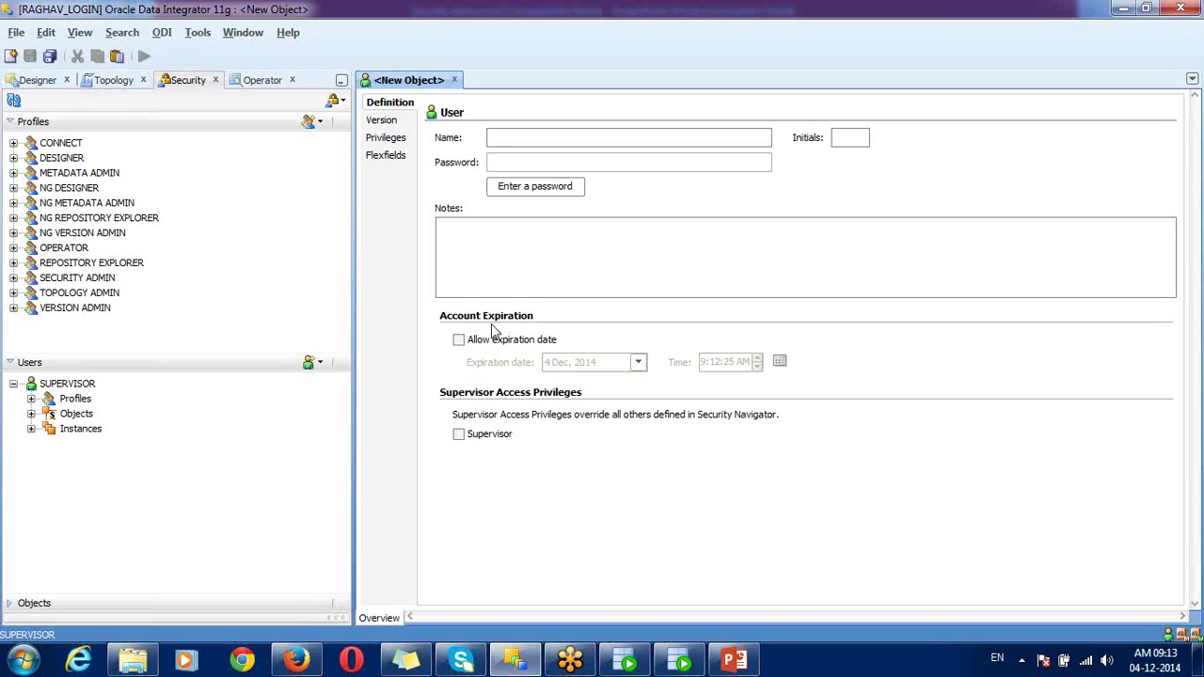
- Pick 31 Dec 2014 as the expiration date, then turn account expiry back off
{"action": "left_click", "coordinate": [496, 339]}
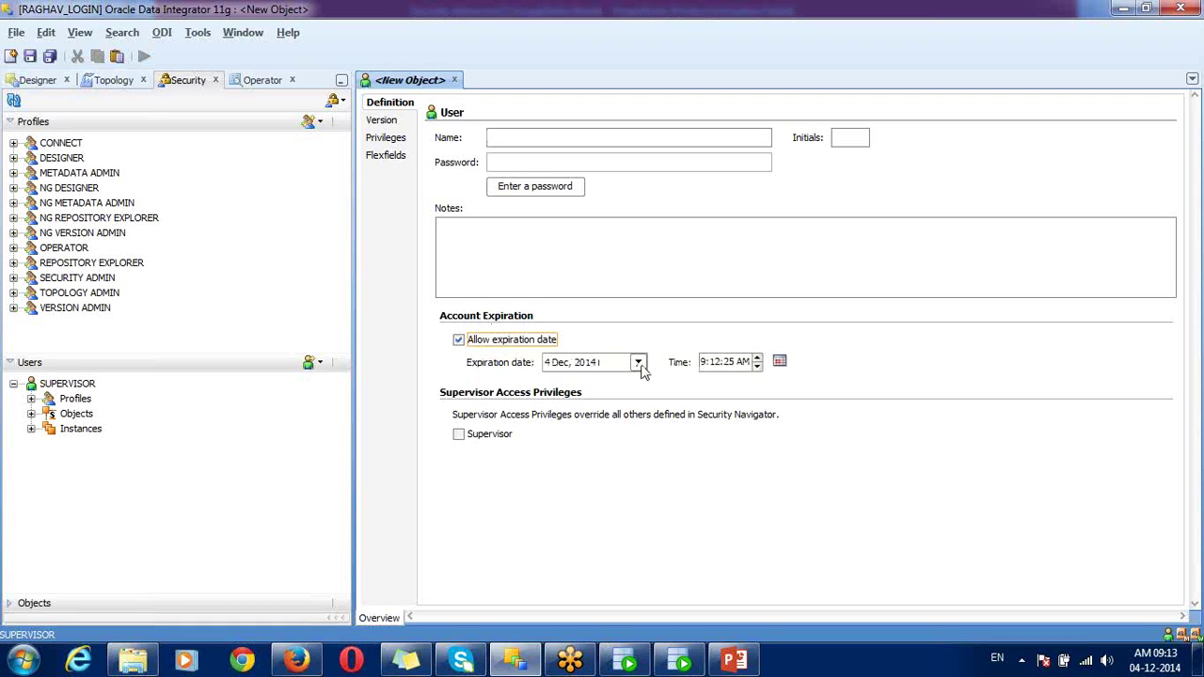
{"action": "left_click", "coordinate": [638, 364]}
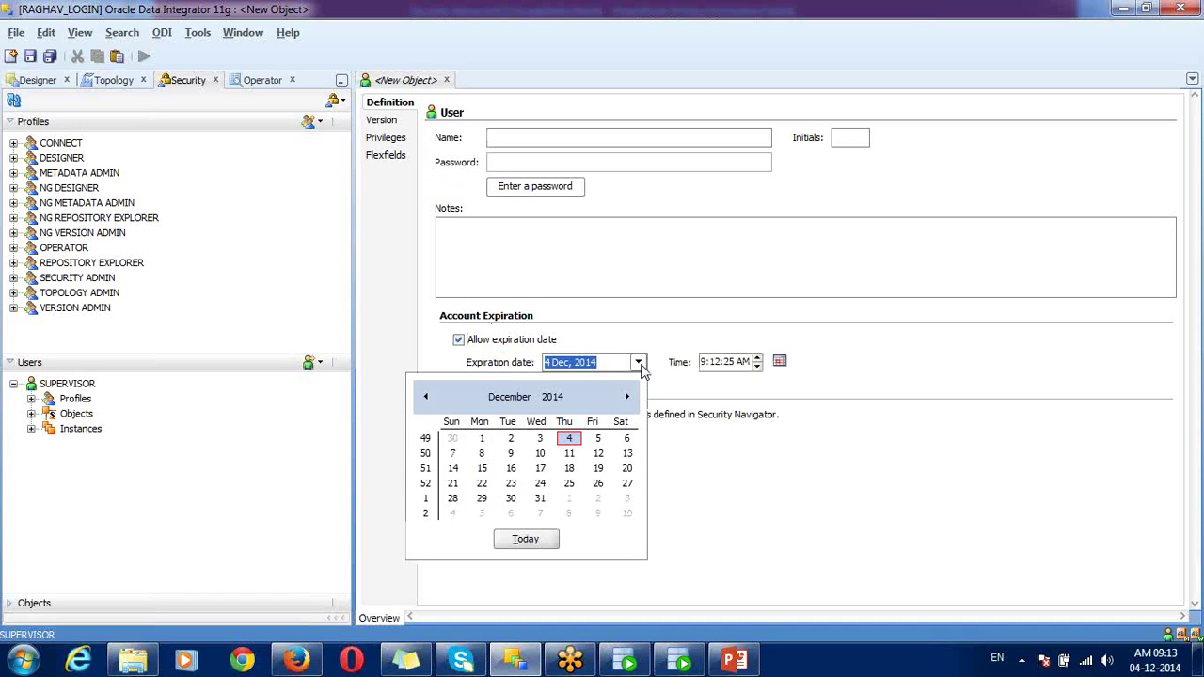
{"action": "left_click", "coordinate": [539, 499]}
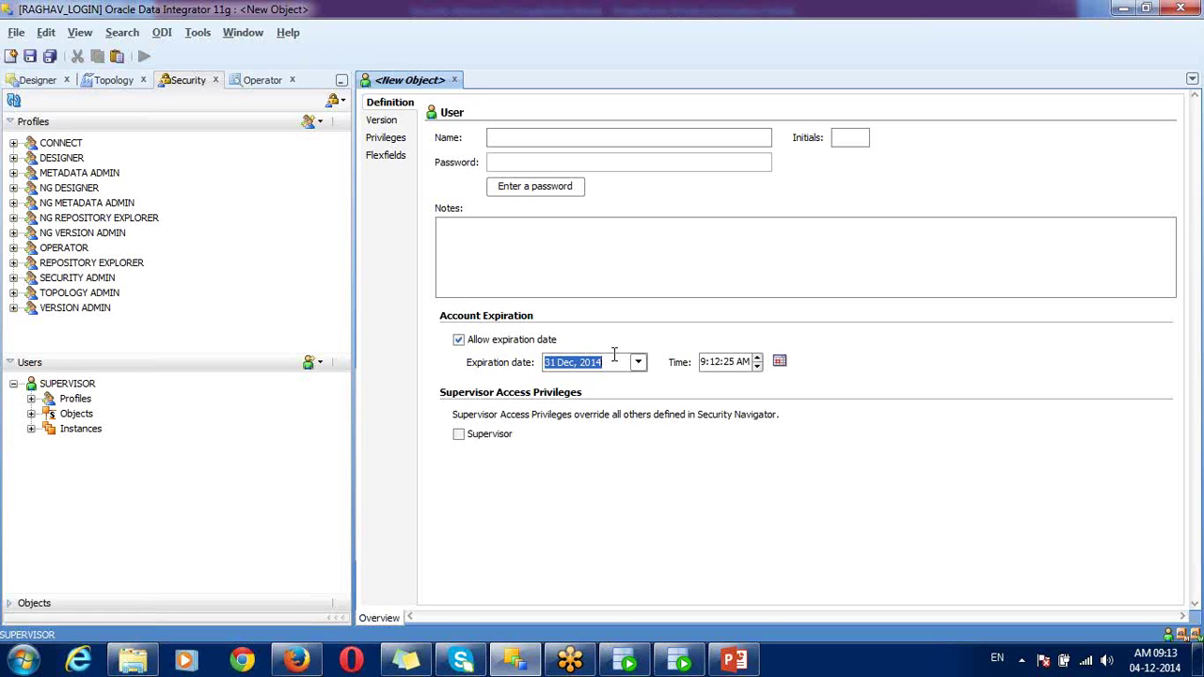
{"action": "left_click", "coordinate": [615, 355]}
{"action": "left_click", "coordinate": [458, 341]}
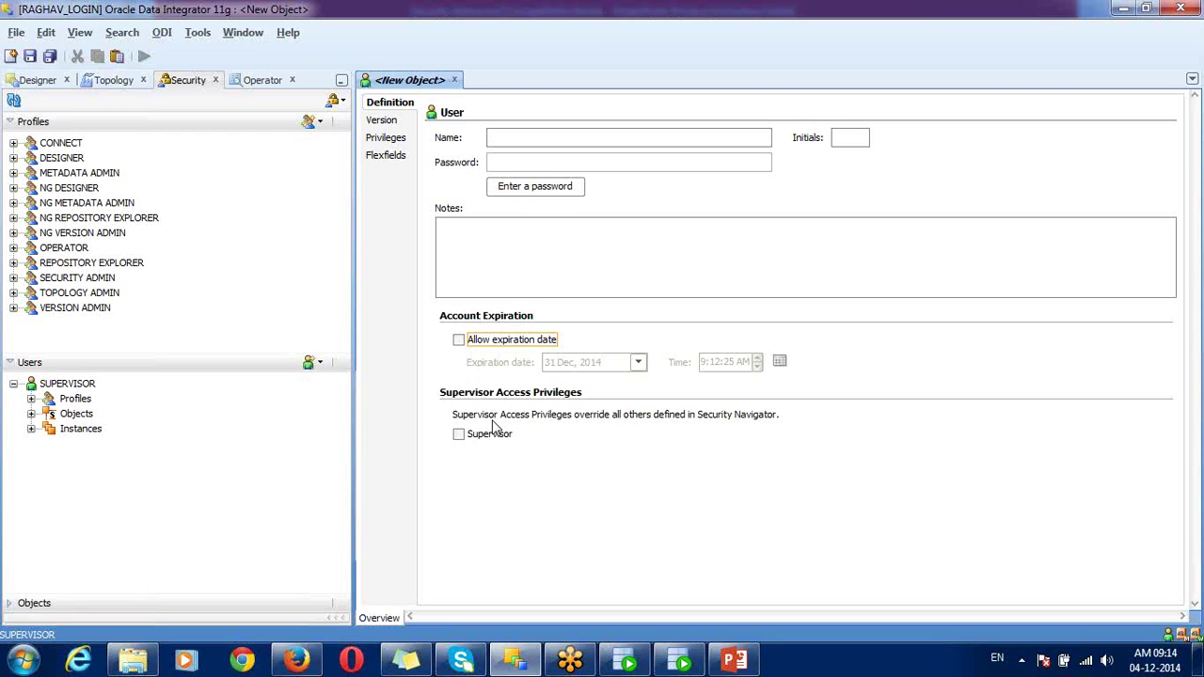
{"action": "left_click", "coordinate": [480, 437]}
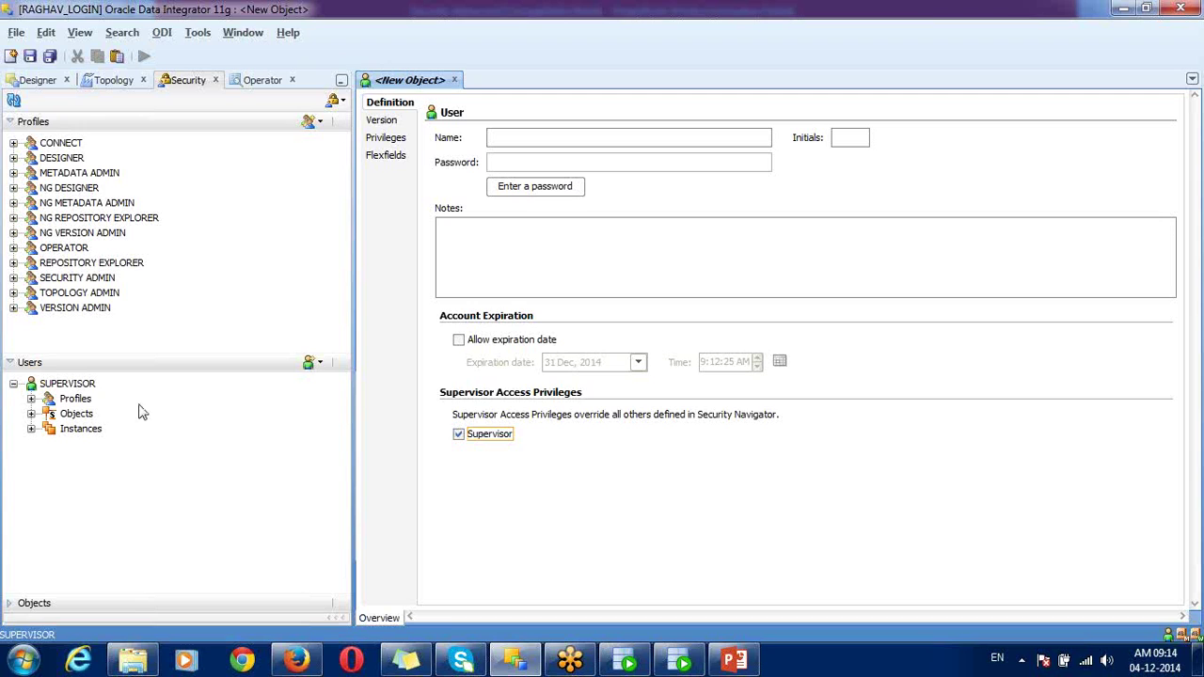
{"action": "left_click", "coordinate": [80, 386]}
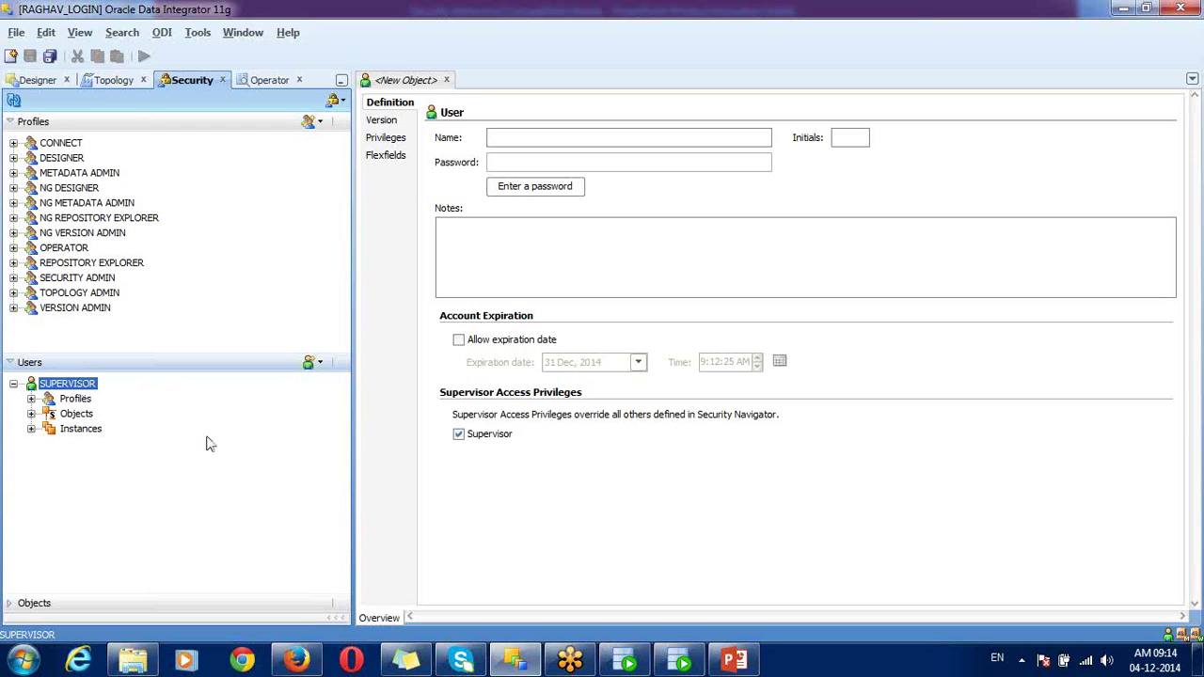
{"action": "key", "text": "Down"}
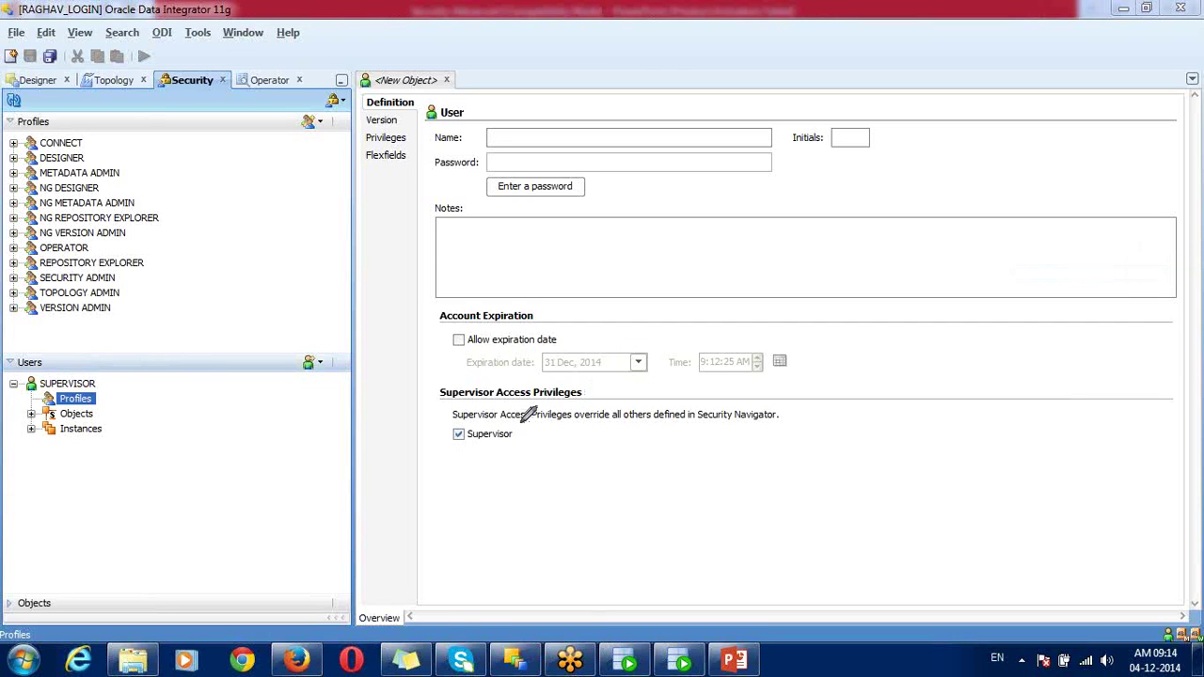
{"action": "mouse_move", "coordinate": [523, 414]}
{"action": "left_mouse_down"}
{"action": "mouse_move", "coordinate": [433, 414]}
{"action": "mouse_move", "coordinate": [440, 442]}
{"action": "mouse_move", "coordinate": [527, 439]}
{"action": "mouse_move", "coordinate": [533, 417]}
{"action": "left_mouse_up"}
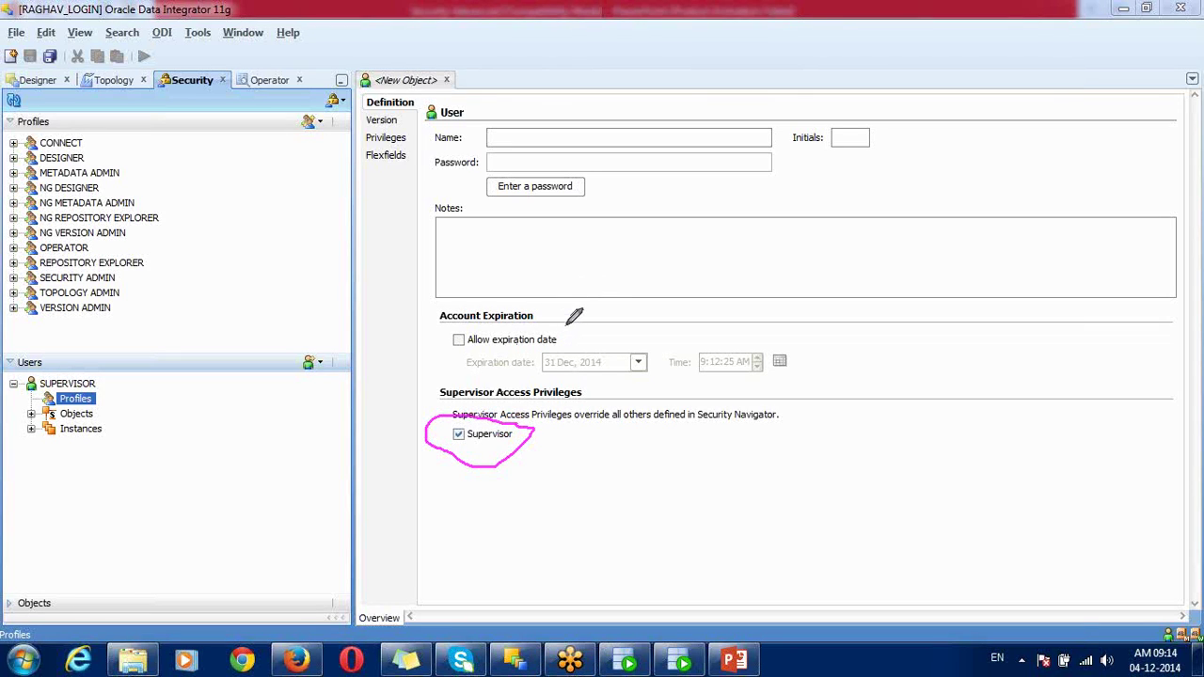
{"action": "mouse_move", "coordinate": [568, 323]}
{"action": "left_mouse_down"}
{"action": "mouse_move", "coordinate": [468, 319]}
{"action": "mouse_move", "coordinate": [449, 340]}
{"action": "left_mouse_up"}
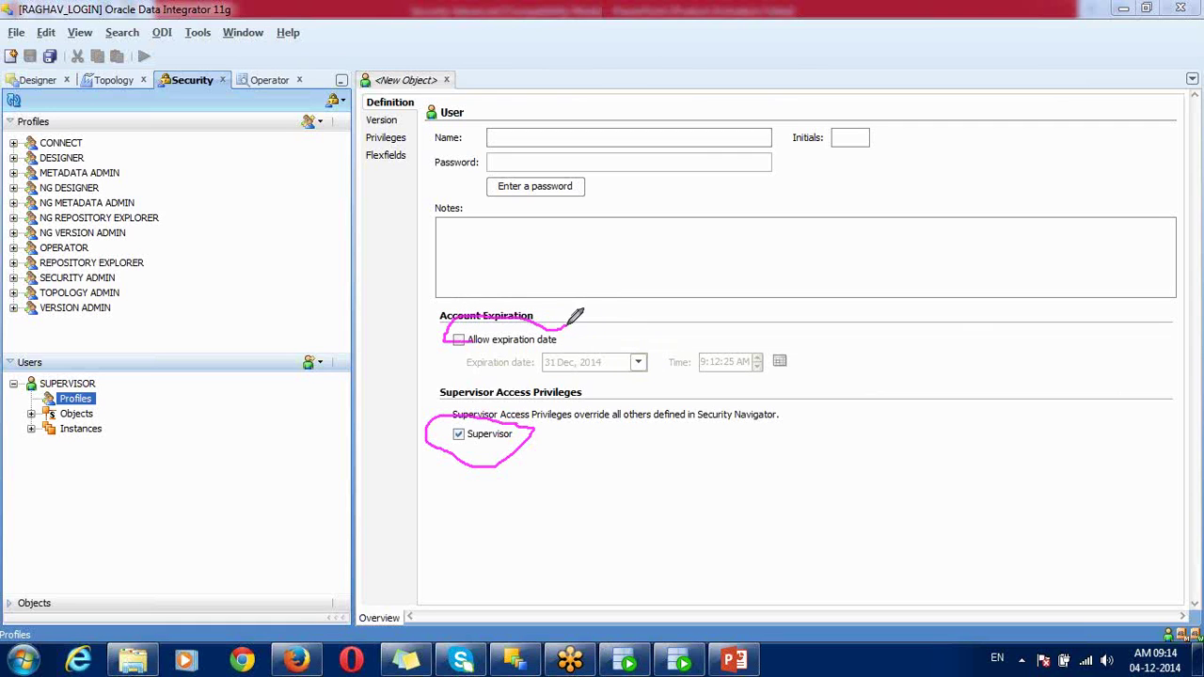
{"action": "left_click_drag", "start_coordinate": [572, 331], "coordinate": [450, 341]}
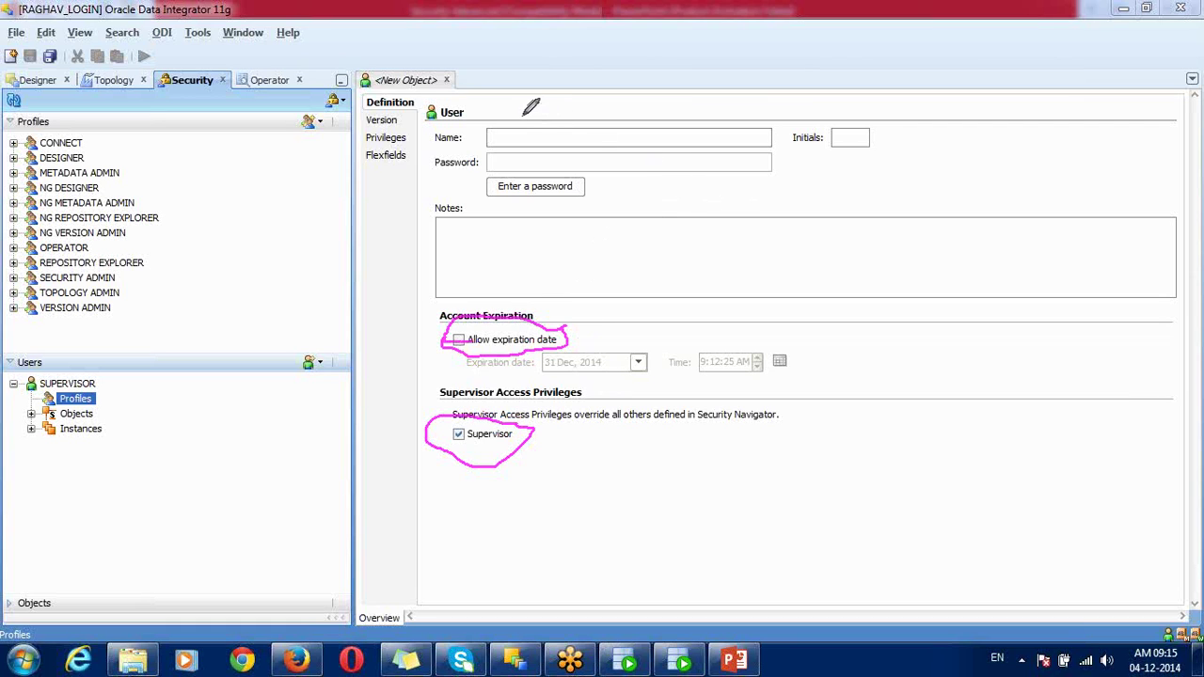
{"action": "mouse_move", "coordinate": [496, 119]}
{"action": "left_mouse_down"}
{"action": "mouse_move", "coordinate": [492, 129]}
{"action": "mouse_move", "coordinate": [535, 134]}
{"action": "mouse_move", "coordinate": [498, 118]}
{"action": "left_mouse_up"}
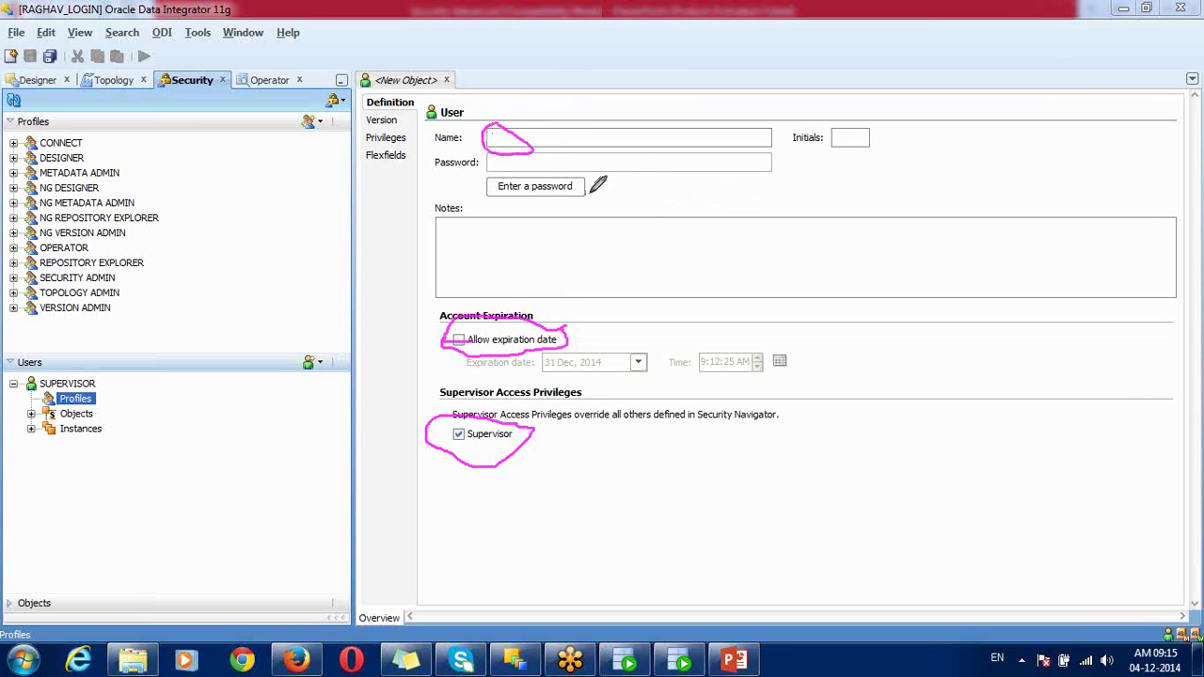
{"action": "mouse_move", "coordinate": [594, 188]}
{"action": "left_mouse_down"}
{"action": "mouse_move", "coordinate": [562, 173]}
{"action": "mouse_move", "coordinate": [485, 175]}
{"action": "mouse_move", "coordinate": [556, 226]}
{"action": "mouse_move", "coordinate": [604, 189]}
{"action": "left_mouse_up"}
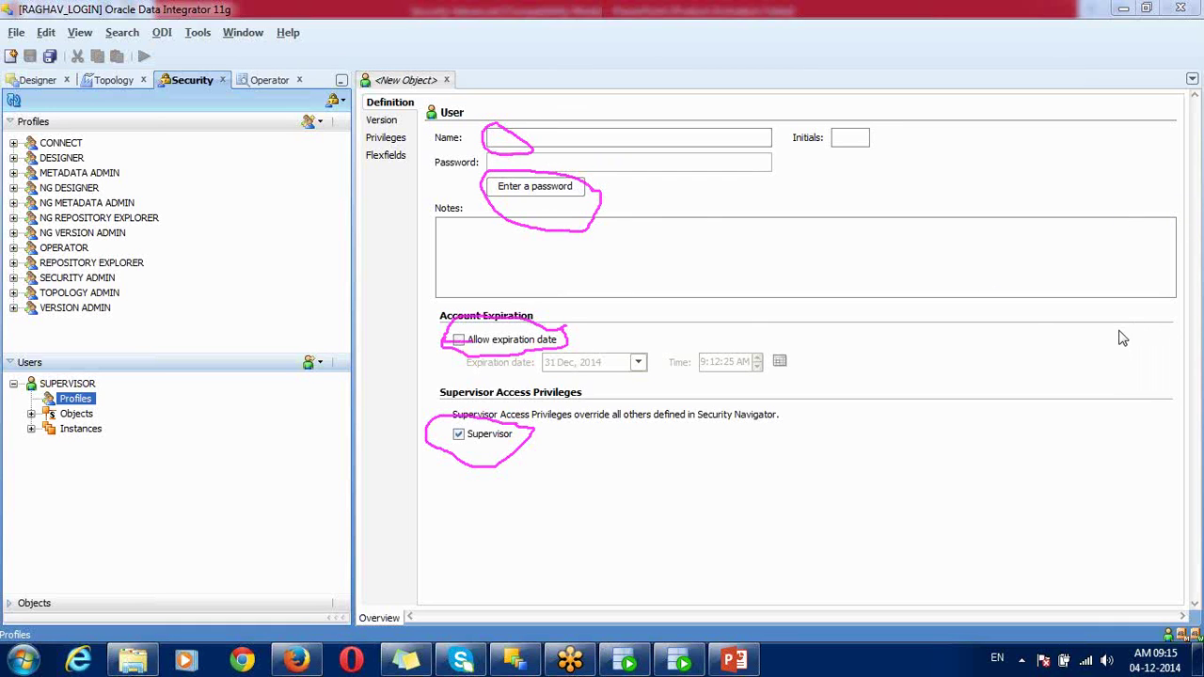
- Enter LUCKY as the new user's name
{"action": "key", "text": "e"}
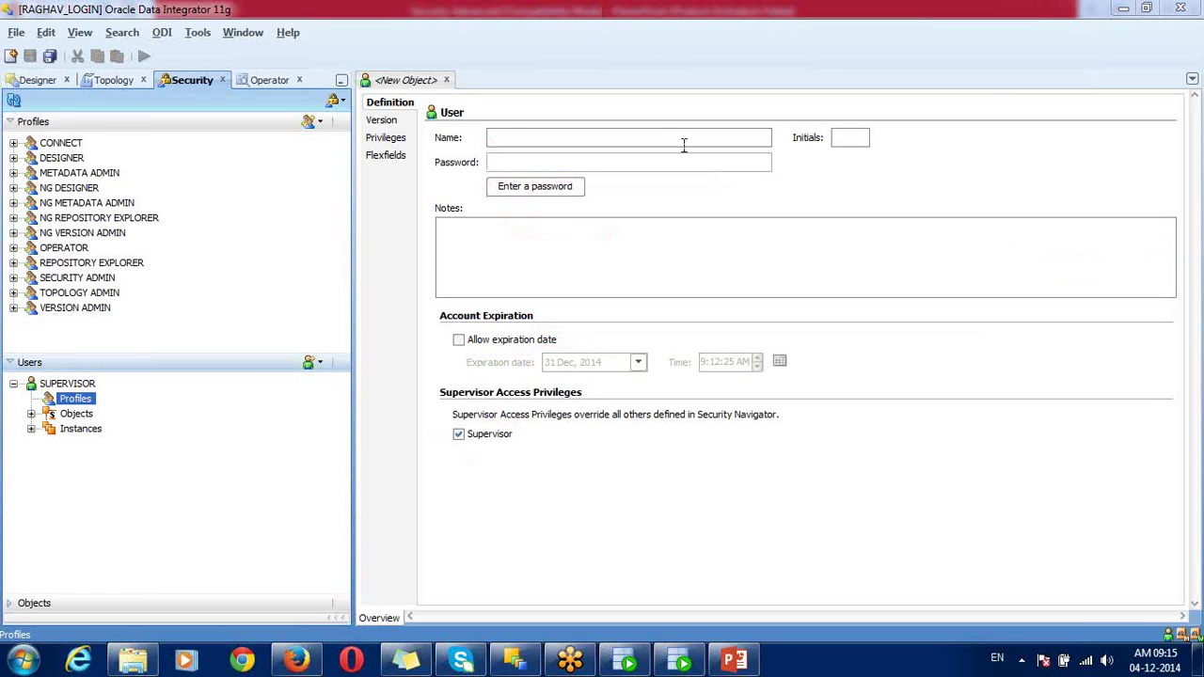
{"action": "left_click", "coordinate": [651, 135]}
{"action": "type", "text": "LUCKY"}
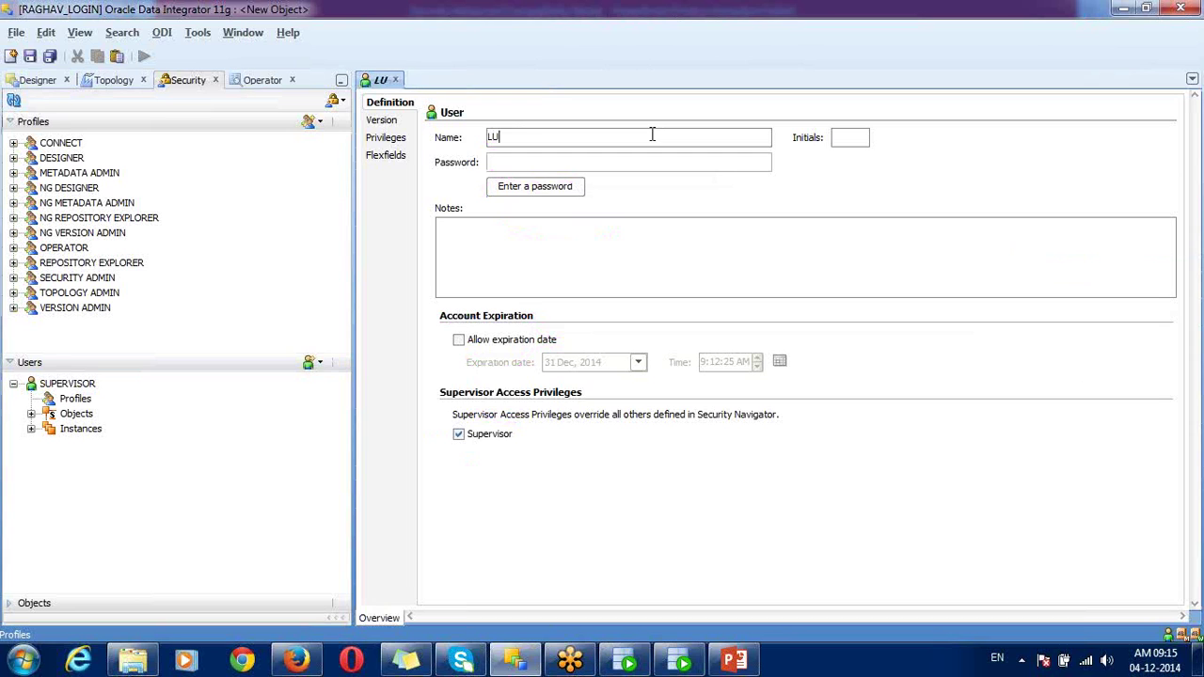
- Set and confirm a password for user LUCKY in the password dialog
{"action": "left_click", "coordinate": [553, 186]}
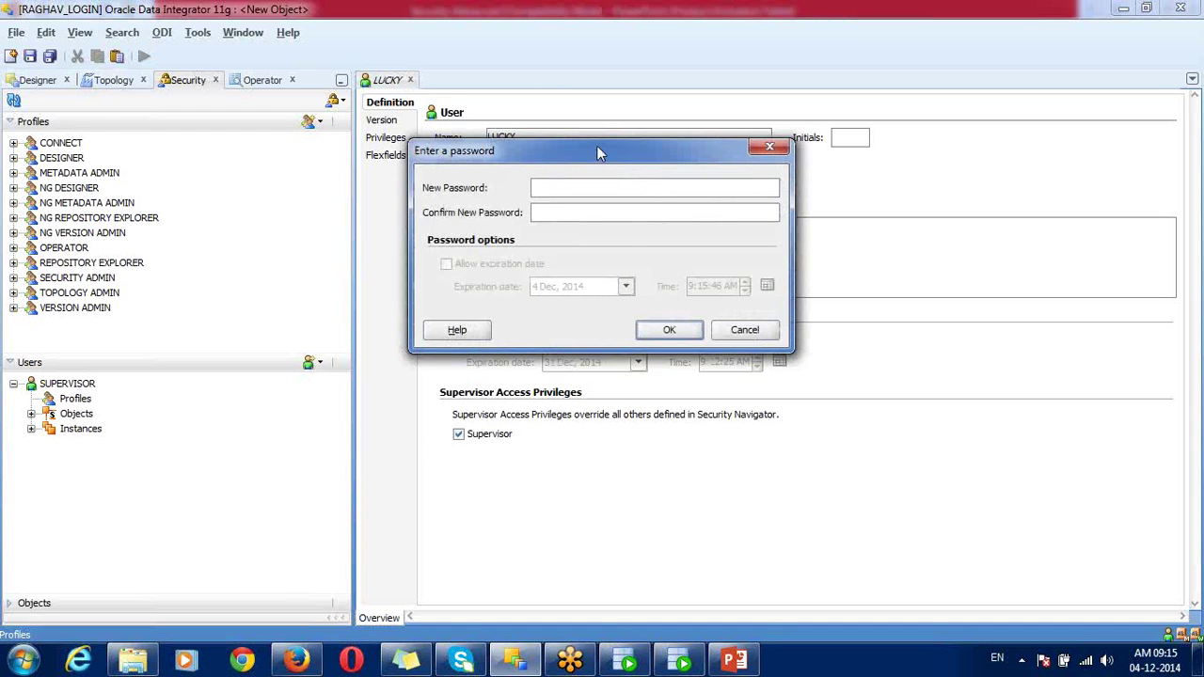
{"action": "left_click_drag", "start_coordinate": [596, 145], "coordinate": [582, 212]}
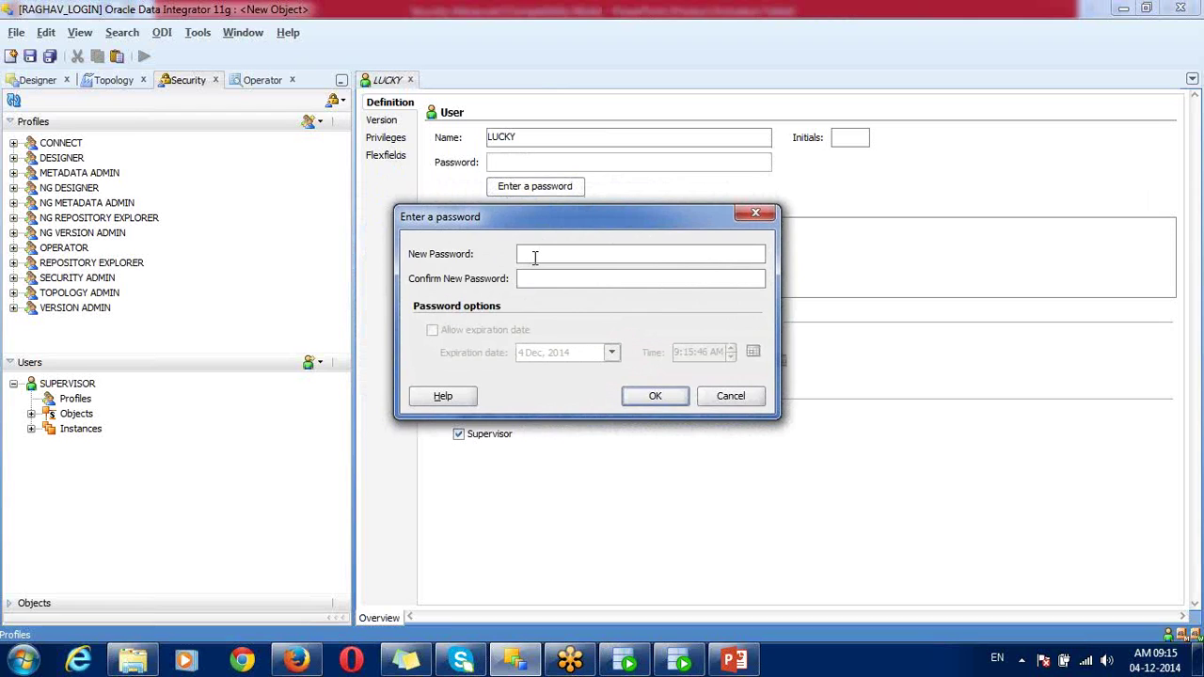
{"action": "left_click", "coordinate": [642, 396]}
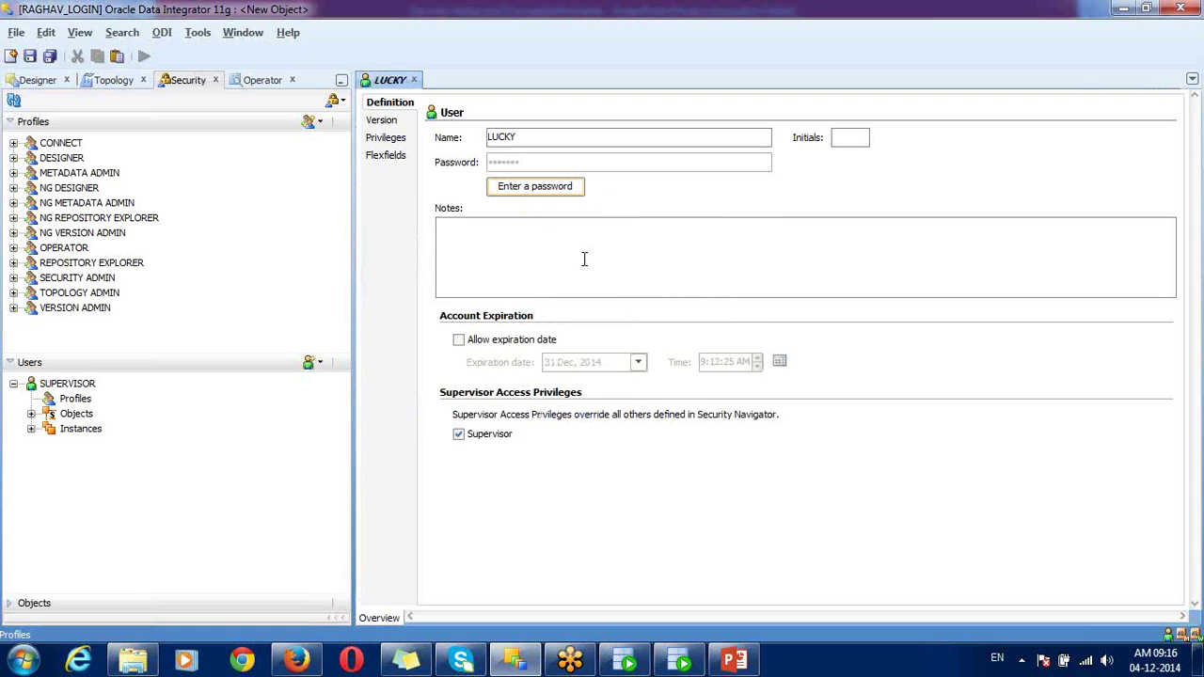
- Give LUCKY an expiration of 4 Dec 2014, 9:20:25 AM, and save the user
{"action": "double_click", "coordinate": [524, 139]}
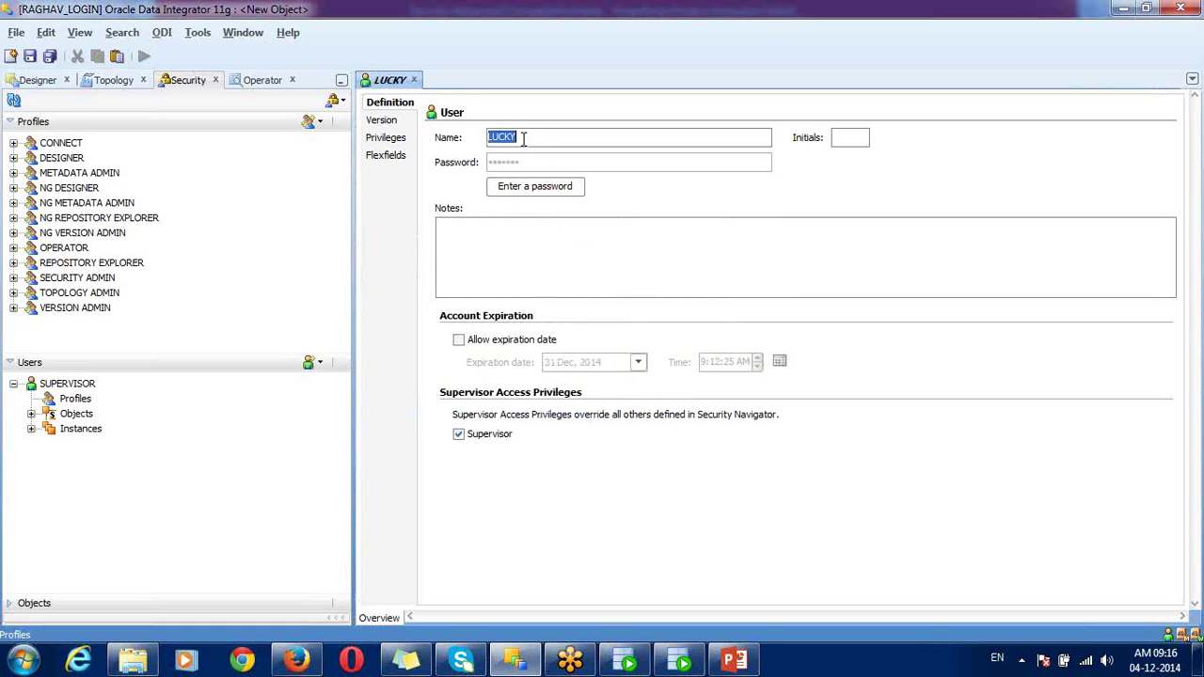
{"action": "left_click", "coordinate": [459, 340]}
{"action": "left_click", "coordinate": [617, 362]}
{"action": "left_click", "coordinate": [638, 364]}
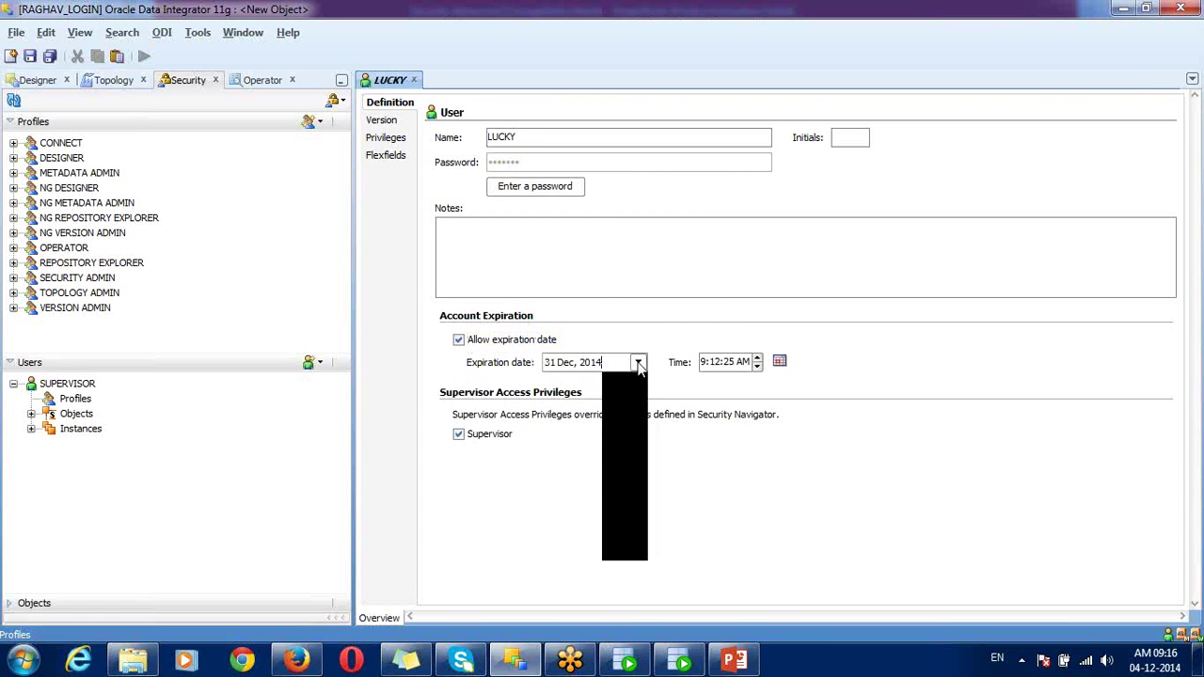
{"action": "key", "text": "Escape"}
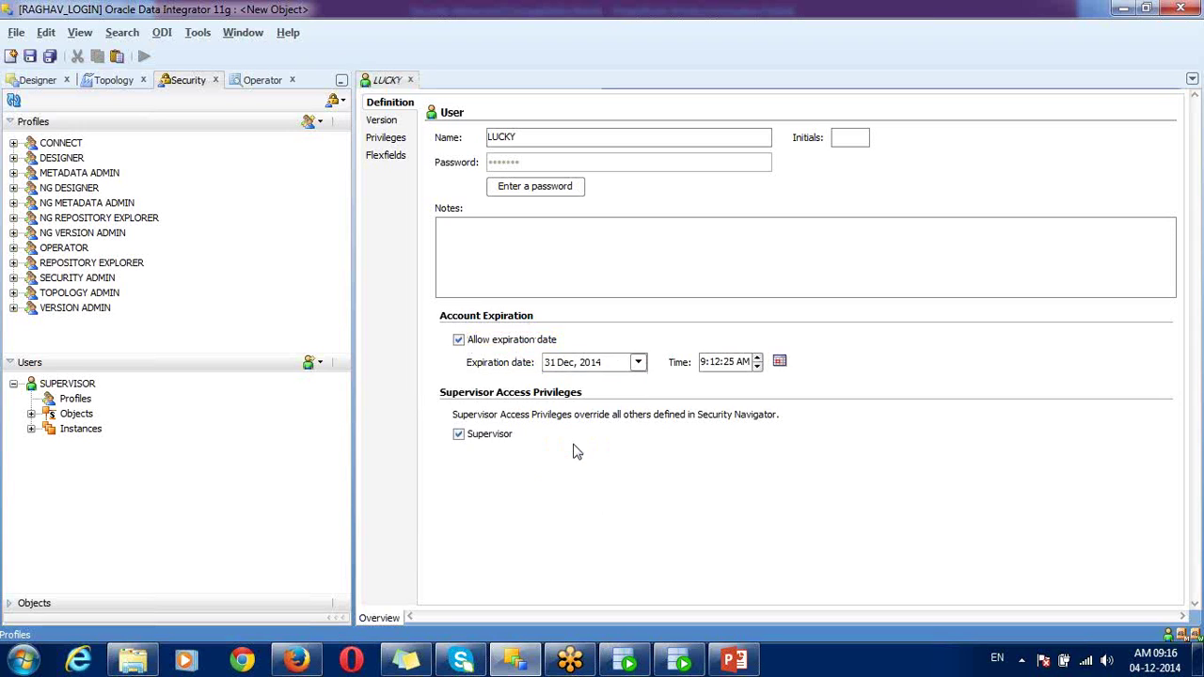
{"action": "left_click", "coordinate": [732, 361]}
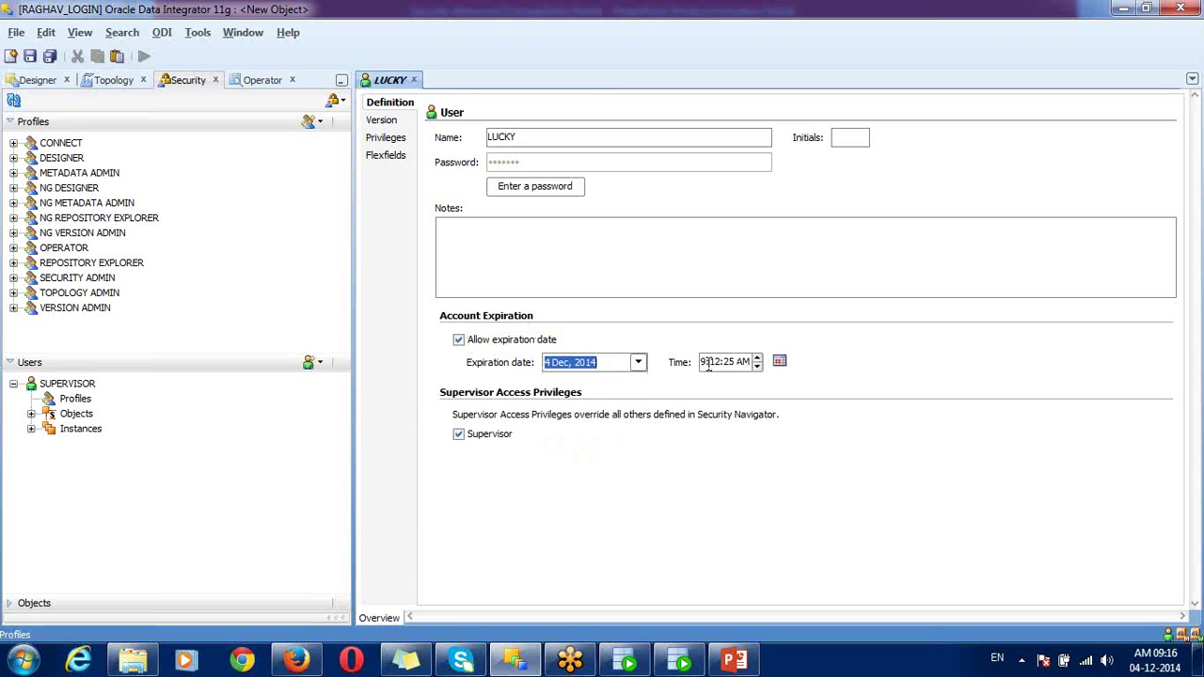
{"action": "left_click", "coordinate": [756, 358]}
{"action": "left_click", "coordinate": [756, 358]}
{"action": "left_click", "coordinate": [756, 358]}
{"action": "left_click", "coordinate": [756, 359]}
{"action": "left_click", "coordinate": [756, 359]}
{"action": "left_click", "coordinate": [757, 358]}
{"action": "left_click", "coordinate": [757, 358]}
{"action": "left_click", "coordinate": [756, 358]}
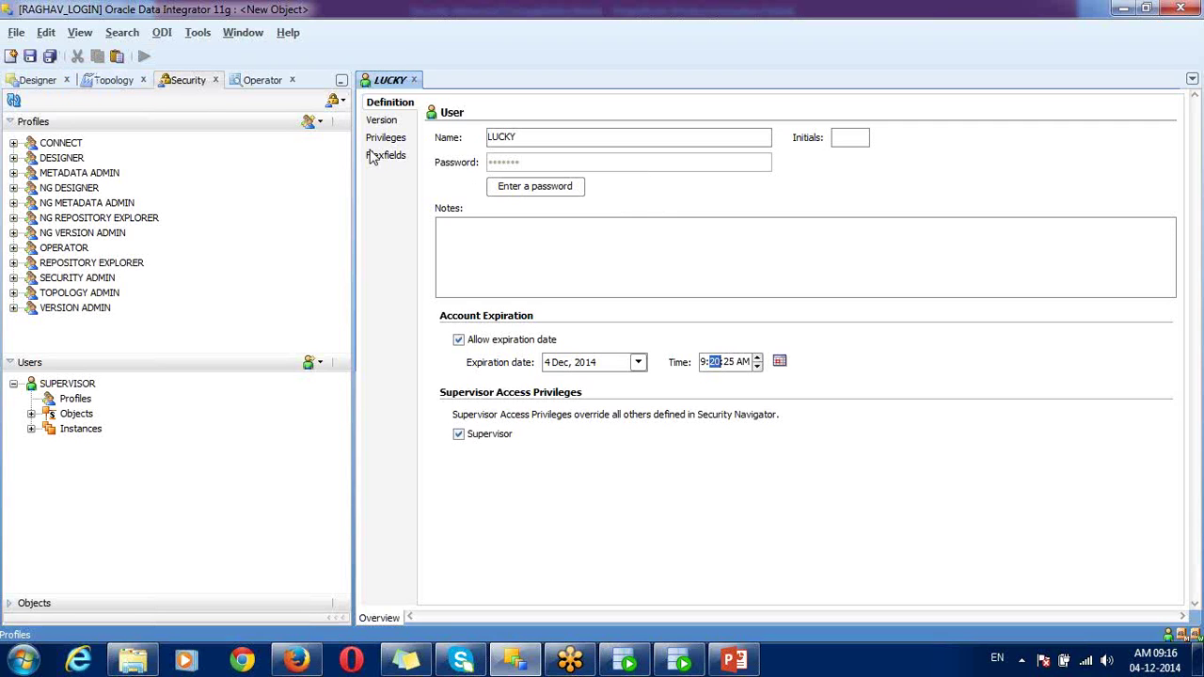
{"action": "left_click", "coordinate": [30, 58]}
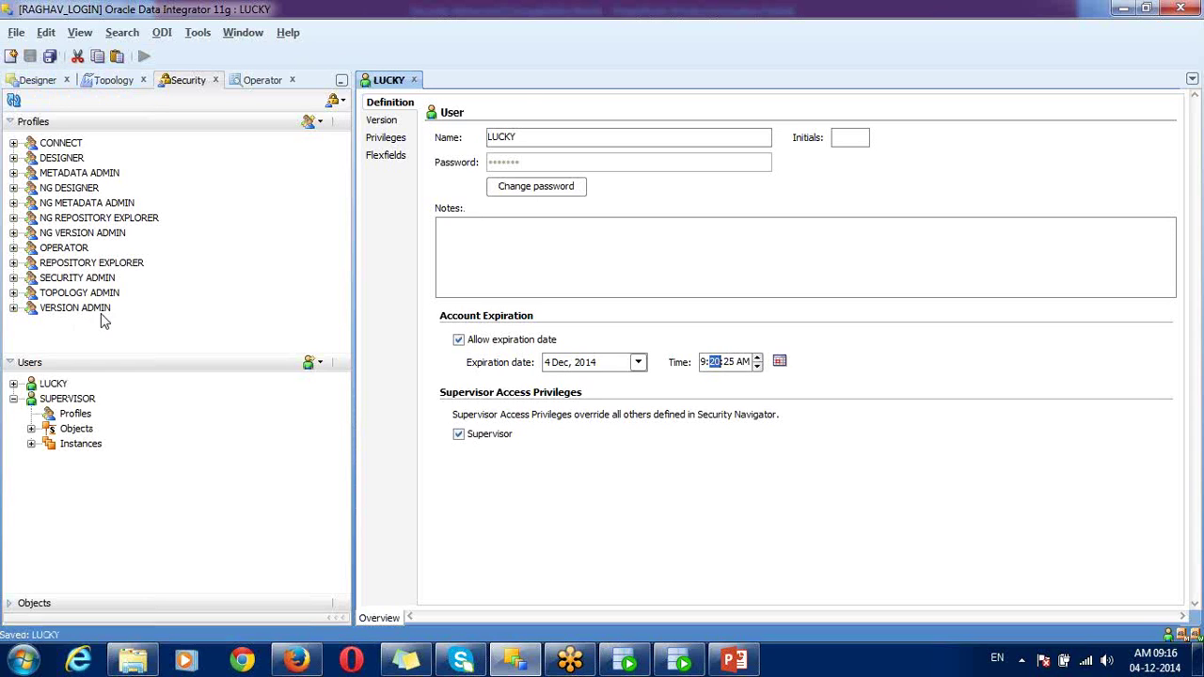
{"action": "left_click", "coordinate": [311, 362]}
{"action": "left_click", "coordinate": [345, 386]}
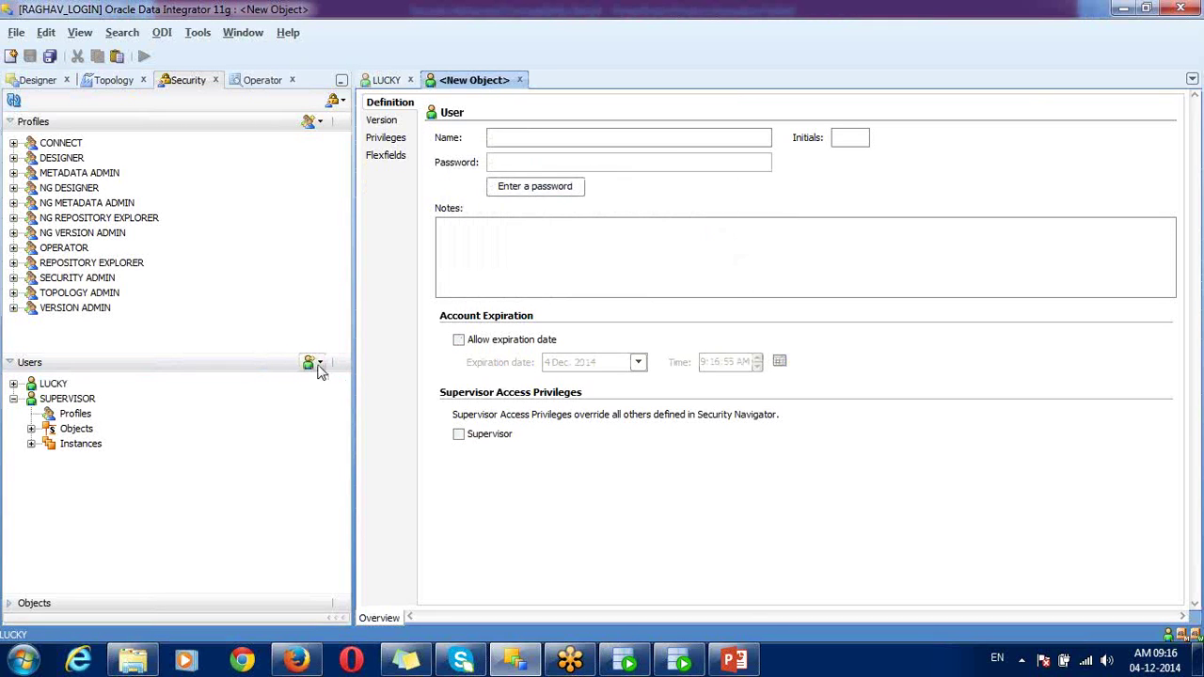
{"action": "left_click", "coordinate": [311, 363]}
{"action": "left_click", "coordinate": [345, 385]}
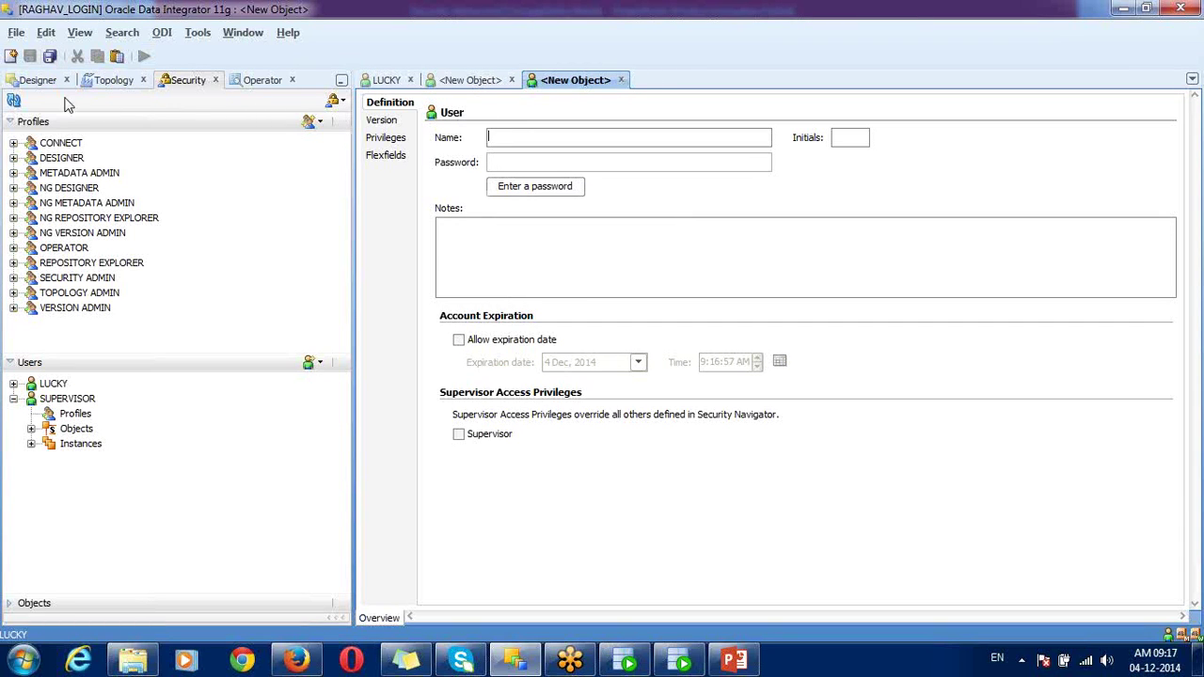
{"action": "left_click", "coordinate": [386, 81]}
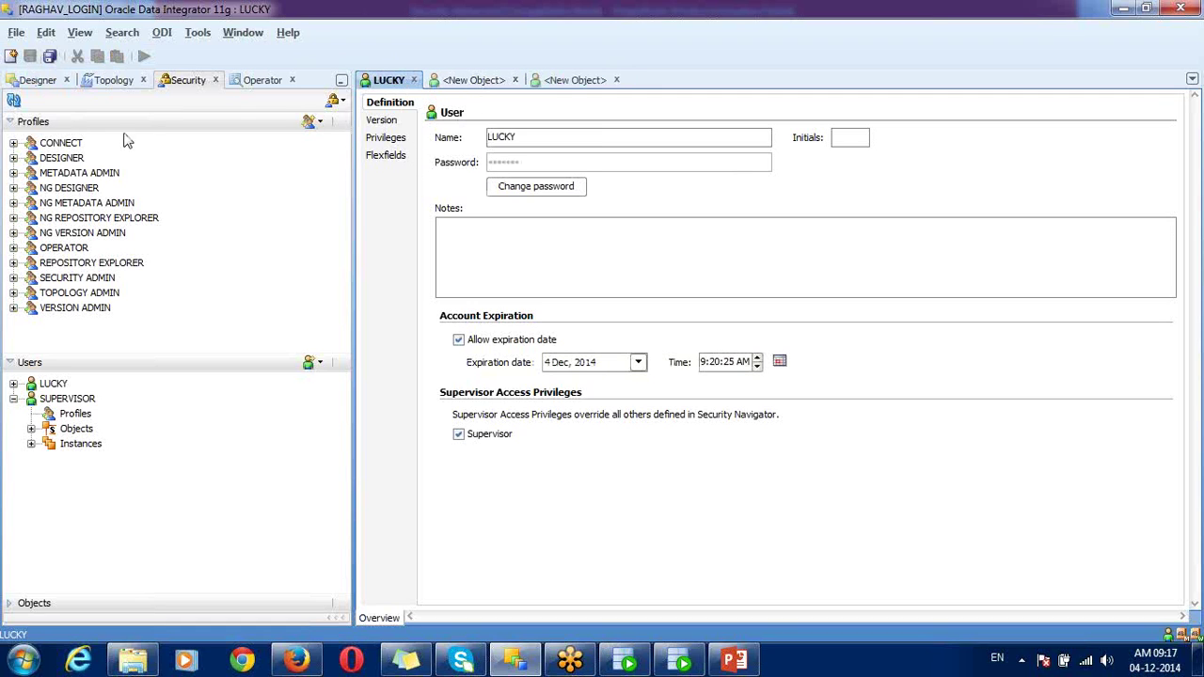
{"action": "left_click", "coordinate": [476, 82]}
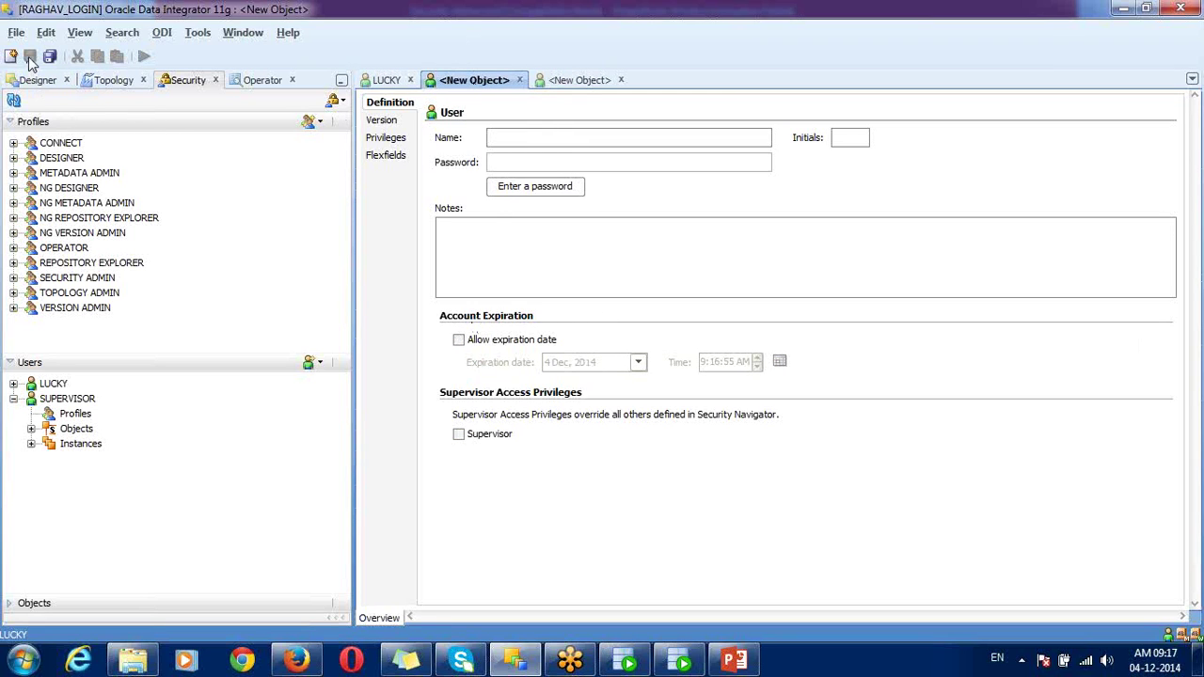
{"action": "left_click", "coordinate": [508, 137]}
{"action": "type", "text": "dsds"}
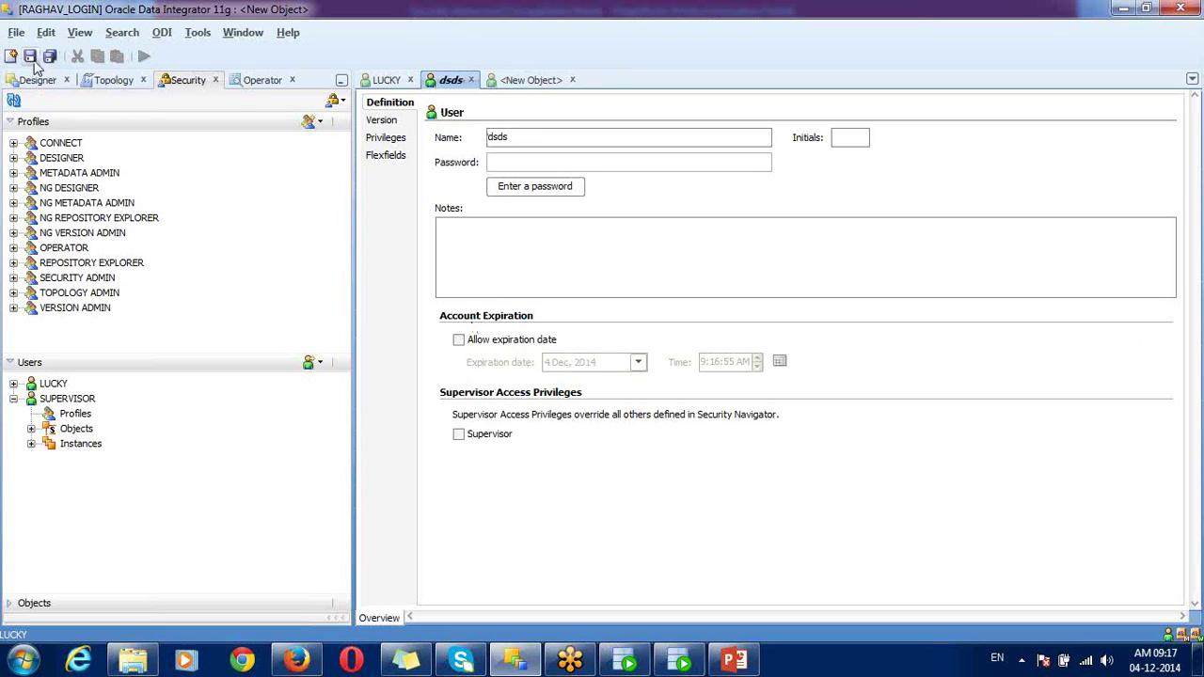
{"action": "key", "text": "BackSpace"}
{"action": "key", "text": "BackSpace"}
{"action": "key", "text": "BackSpace"}
{"action": "key", "text": "BackSpace"}
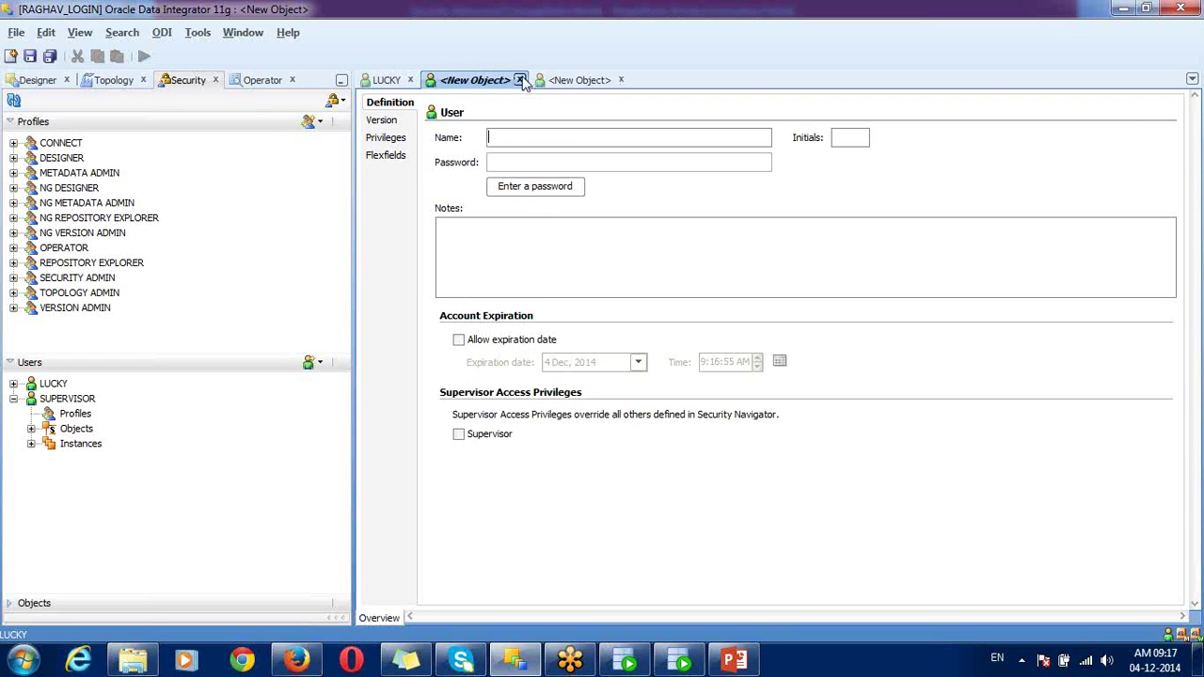
{"action": "left_click", "coordinate": [519, 80]}
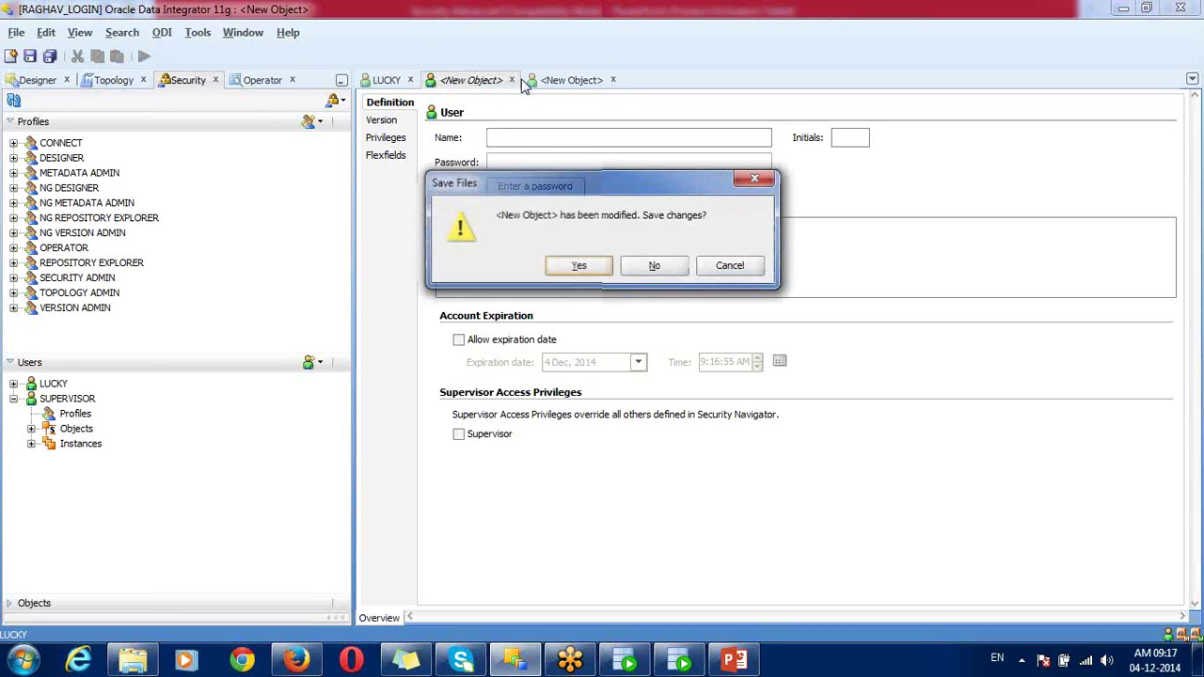
{"action": "left_click", "coordinate": [657, 266]}
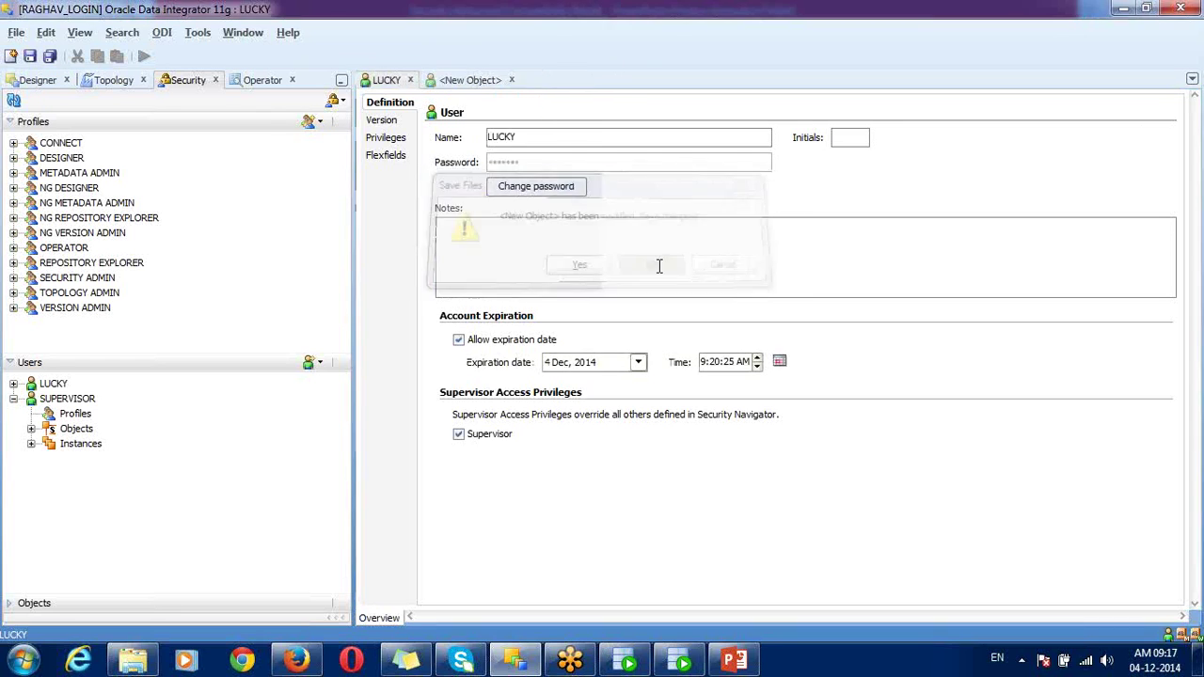
{"action": "left_click", "coordinate": [516, 80]}
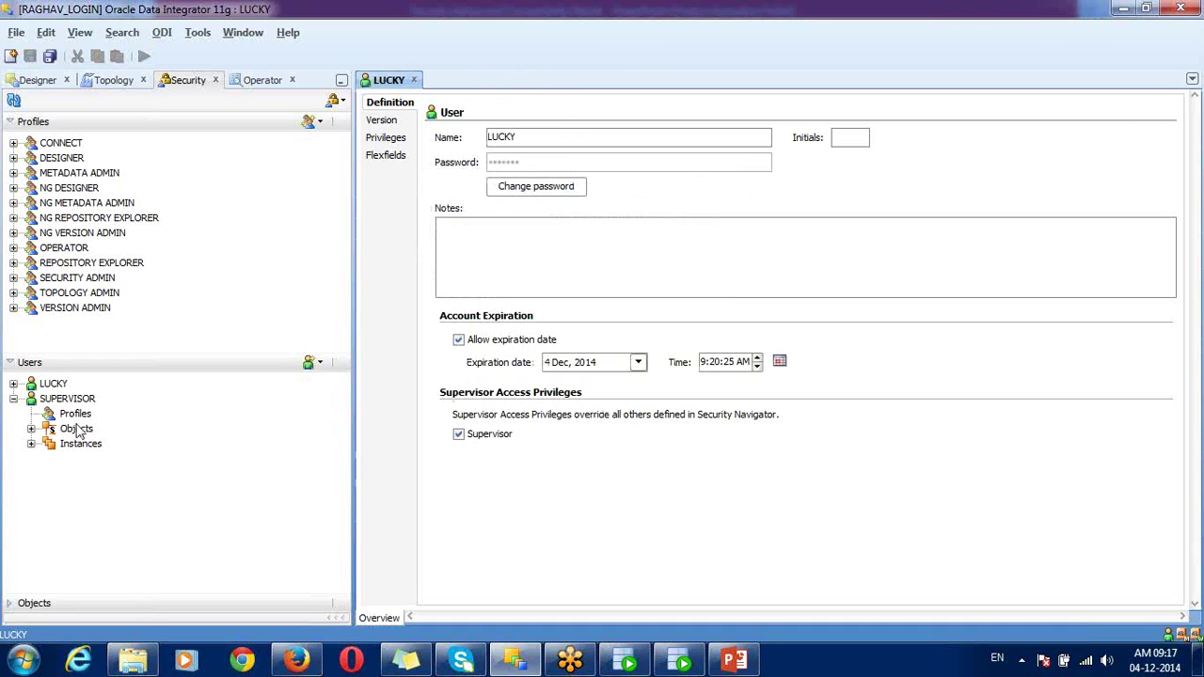
- Select LUCKY, then launch a fresh ODI Studio session from the taskbar jump list
{"action": "left_click", "coordinate": [55, 384]}
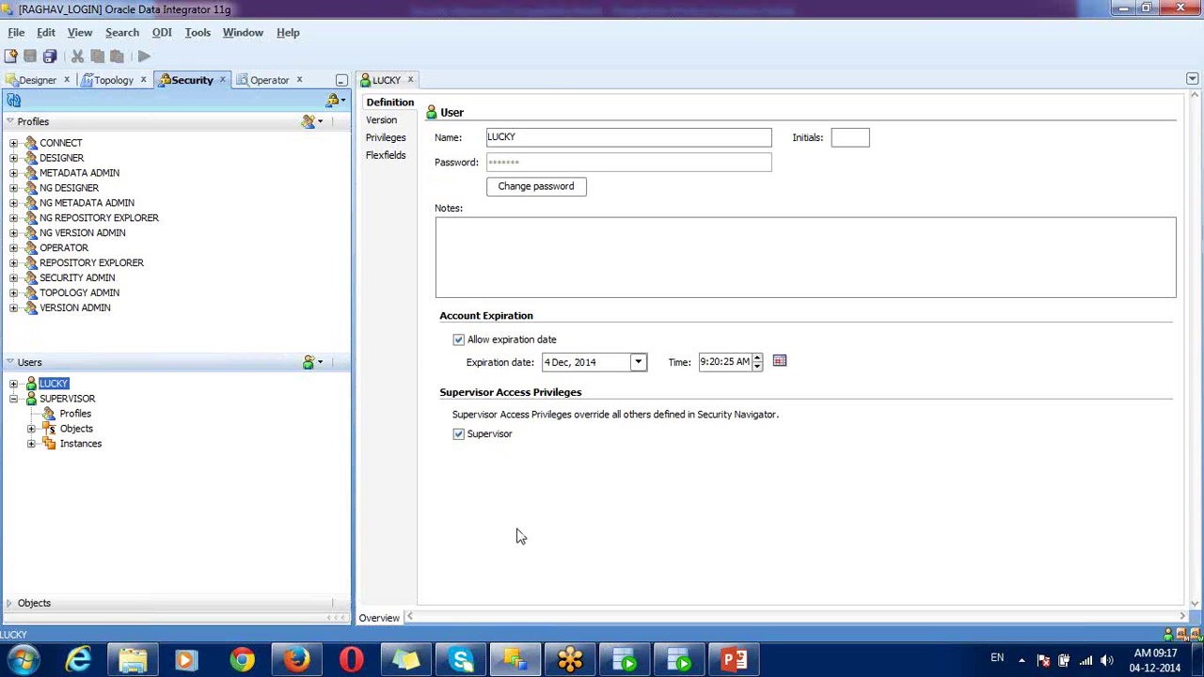
{"action": "right_click", "coordinate": [515, 662]}
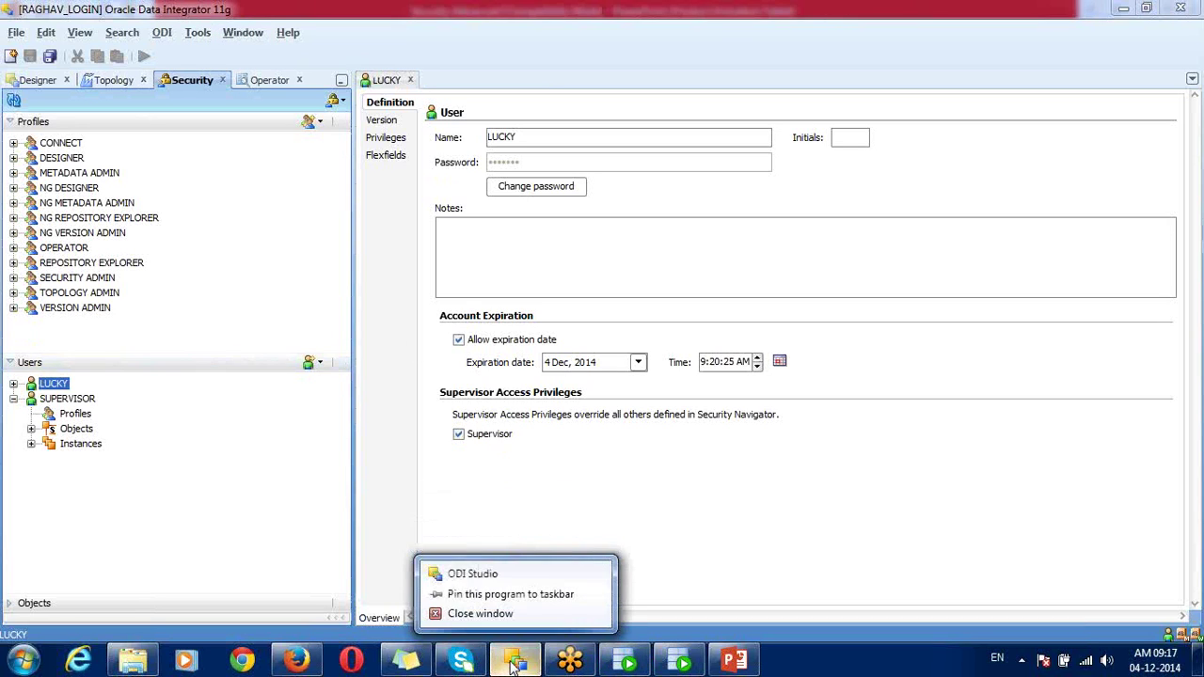
{"action": "left_click", "coordinate": [475, 574]}
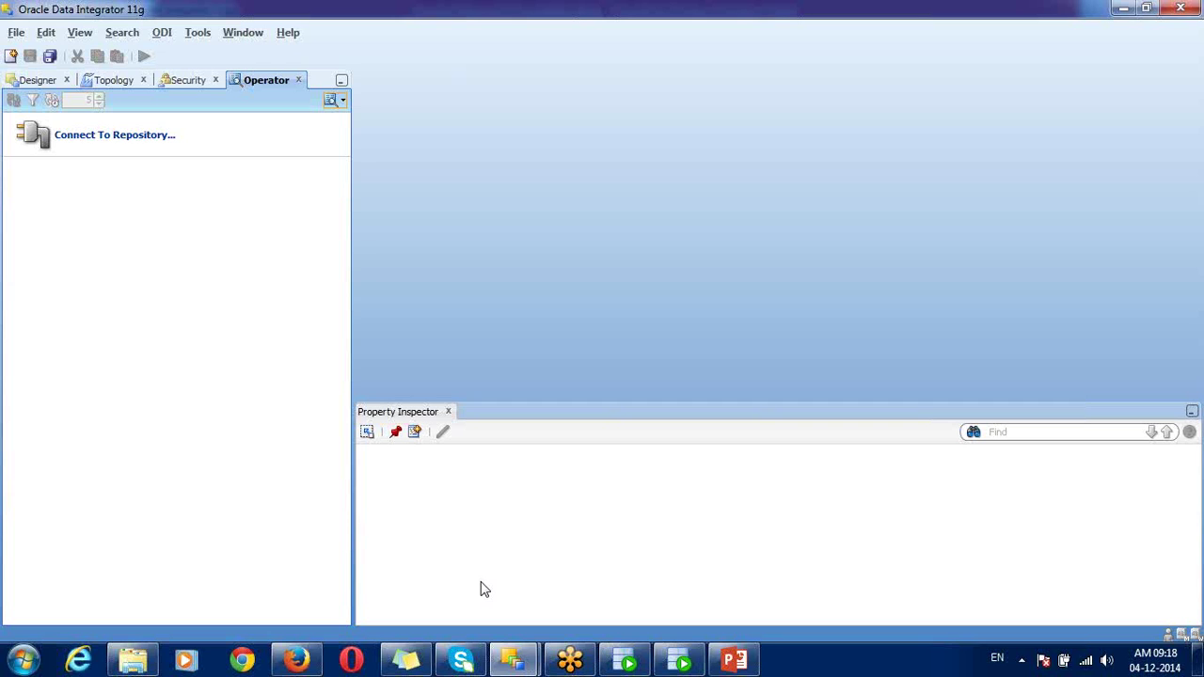
- Start a new repository login named LUCKY_LOGIN for user LUCKY and fill in its credentials
{"action": "left_click", "coordinate": [154, 151]}
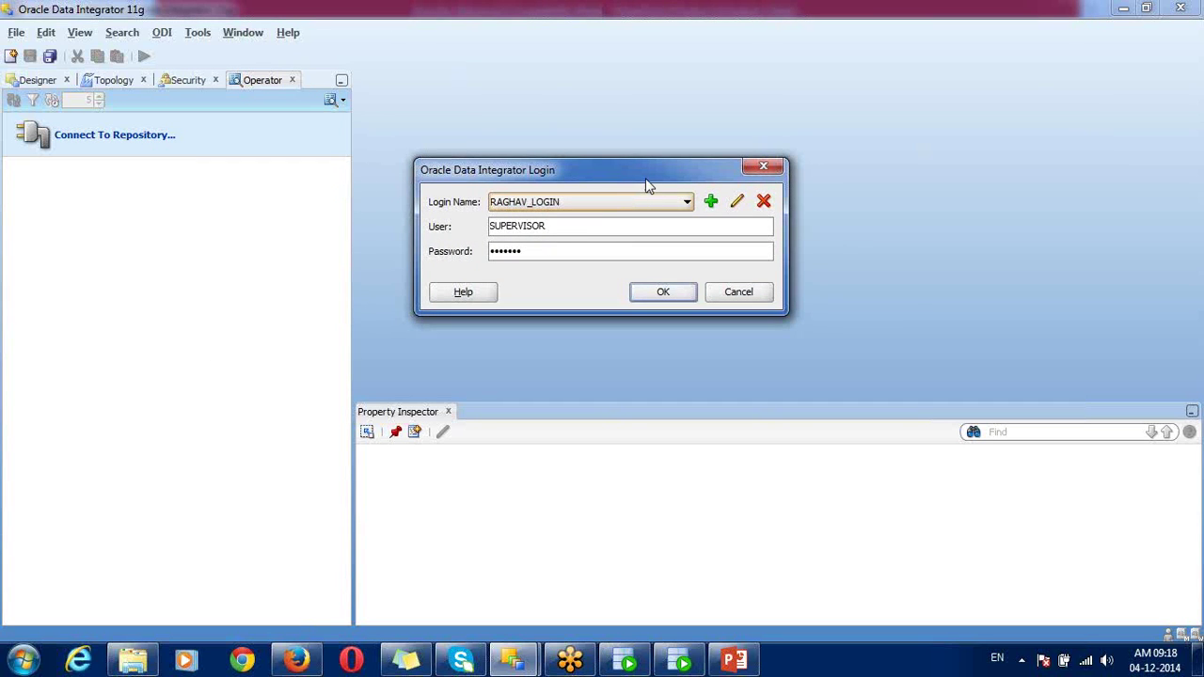
{"action": "double_click", "coordinate": [562, 223]}
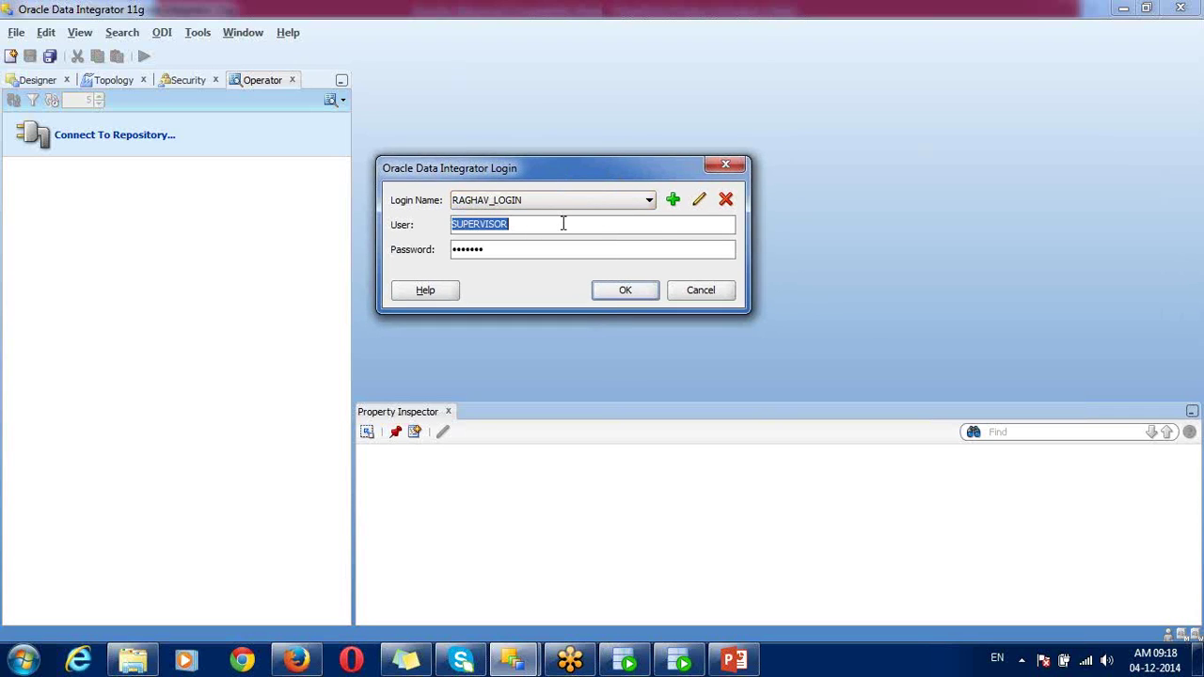
{"action": "left_click", "coordinate": [672, 202]}
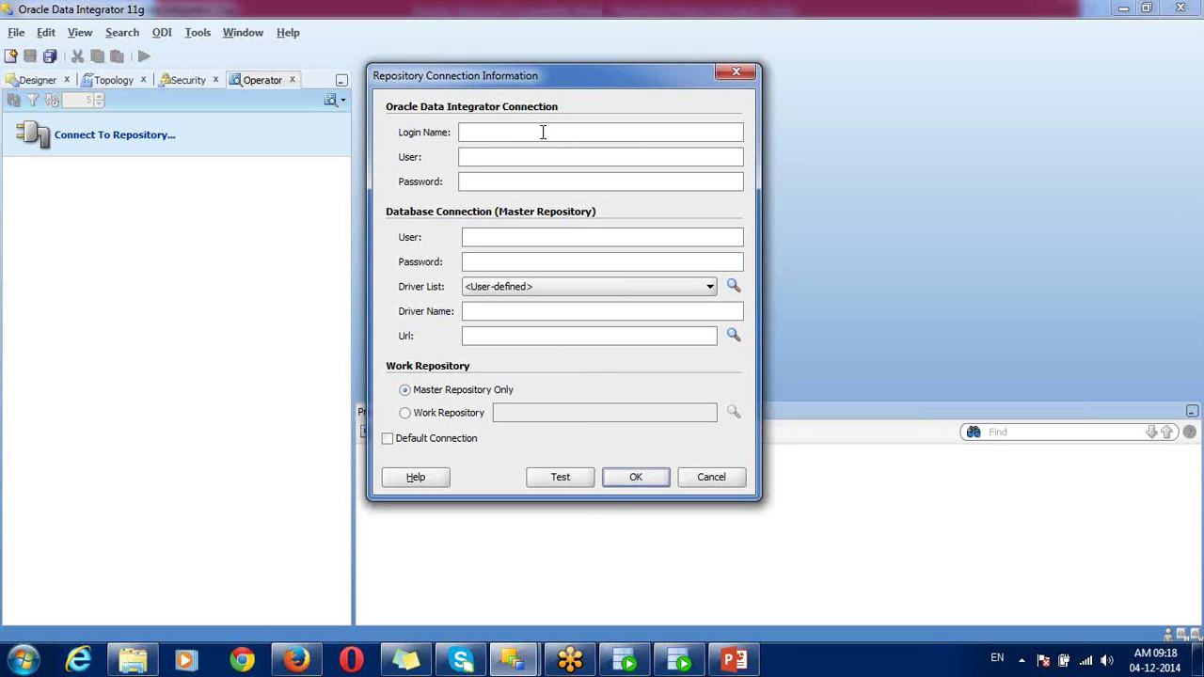
{"action": "type", "text": "LUCKY_LOGIN"}
{"action": "double_click", "coordinate": [542, 132]}
{"action": "left_click", "coordinate": [516, 157]}
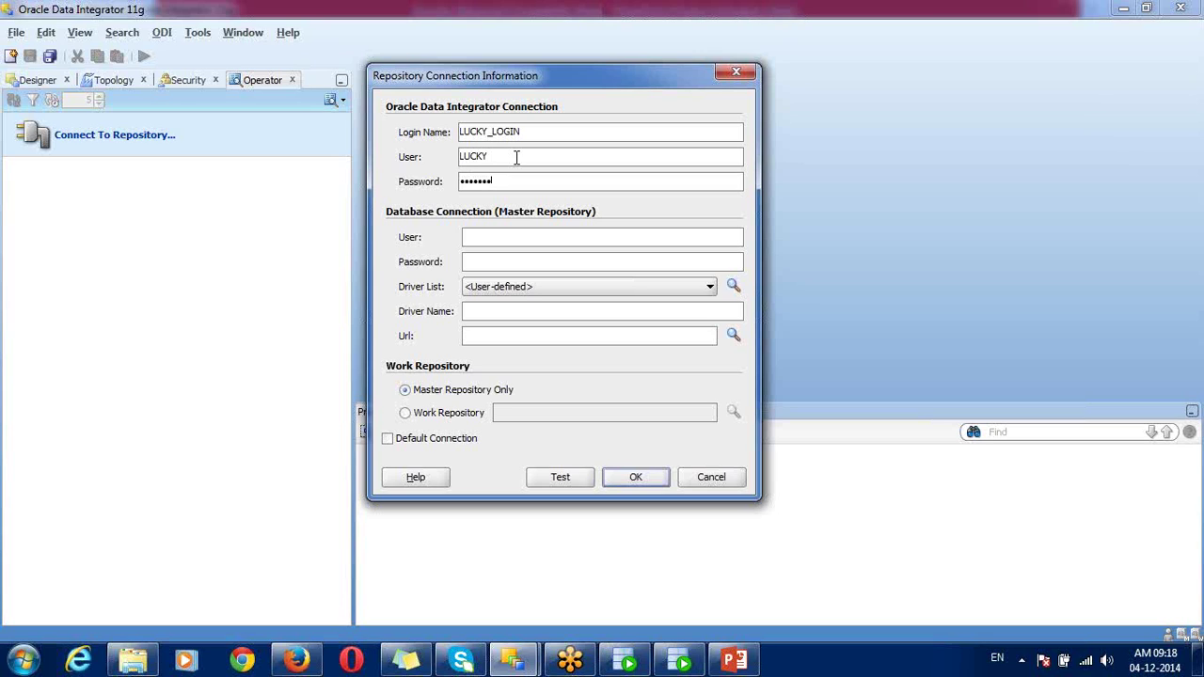
{"action": "type", "text": "rmast"}
- Select the Oracle JDBC Driver and set the thin-driver URL with the local host details
{"action": "key", "text": "Tab"}
{"action": "key", "text": "o"}
{"action": "key", "text": "Tab"}
{"action": "key", "text": "Tab"}
{"action": "key", "text": "Tab"}
{"action": "key", "text": "space"}
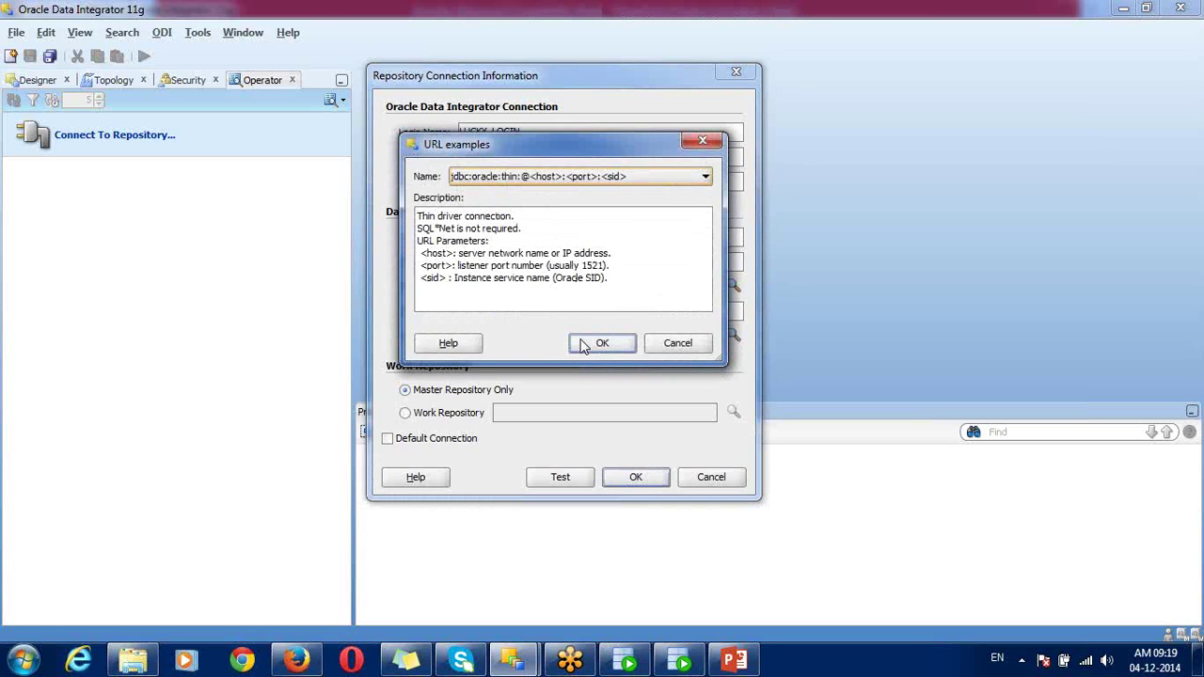
{"action": "left_click", "coordinate": [584, 342]}
{"action": "left_click_drag", "start_coordinate": [545, 336], "coordinate": [663, 336]}
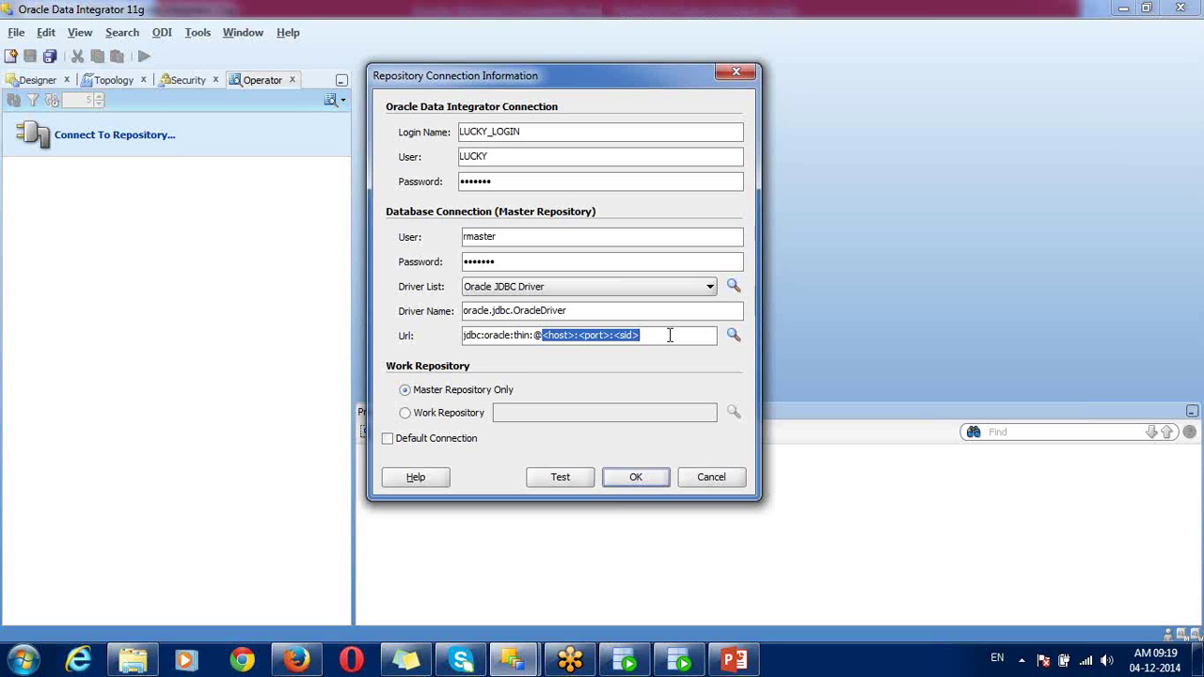
{"action": "type", "text": "local"}
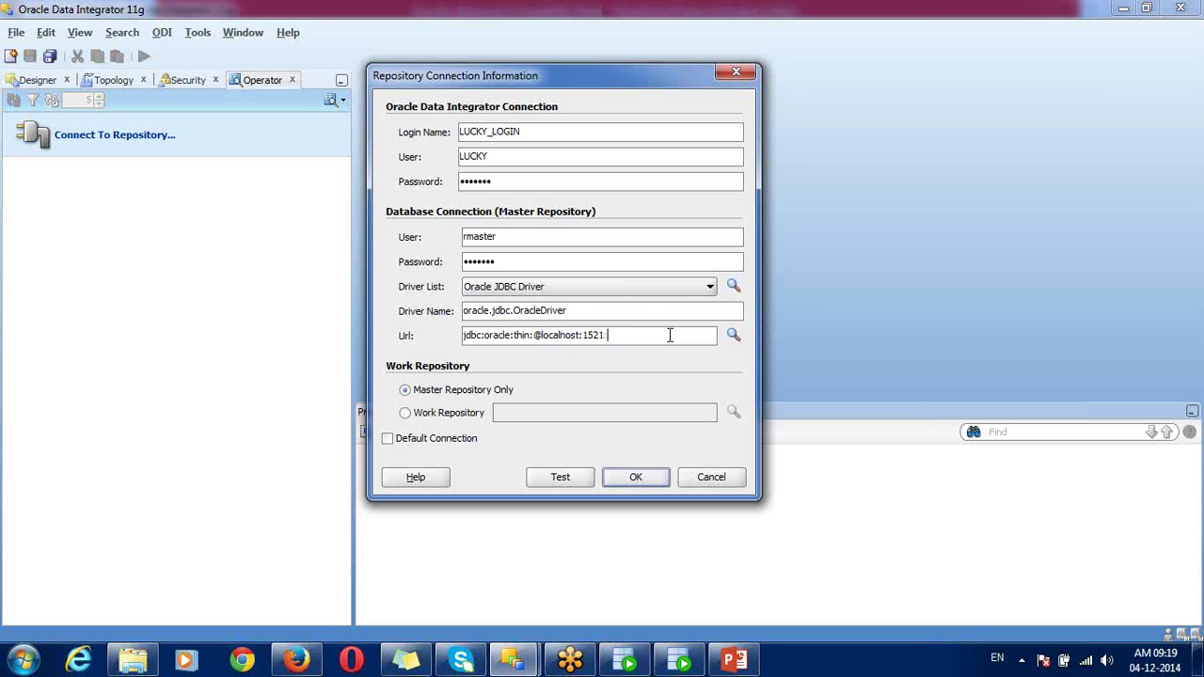
- Attach work repository WORKREP45 to the login and save the connection settings
{"action": "left_click", "coordinate": [453, 414]}
{"action": "left_click", "coordinate": [734, 412]}
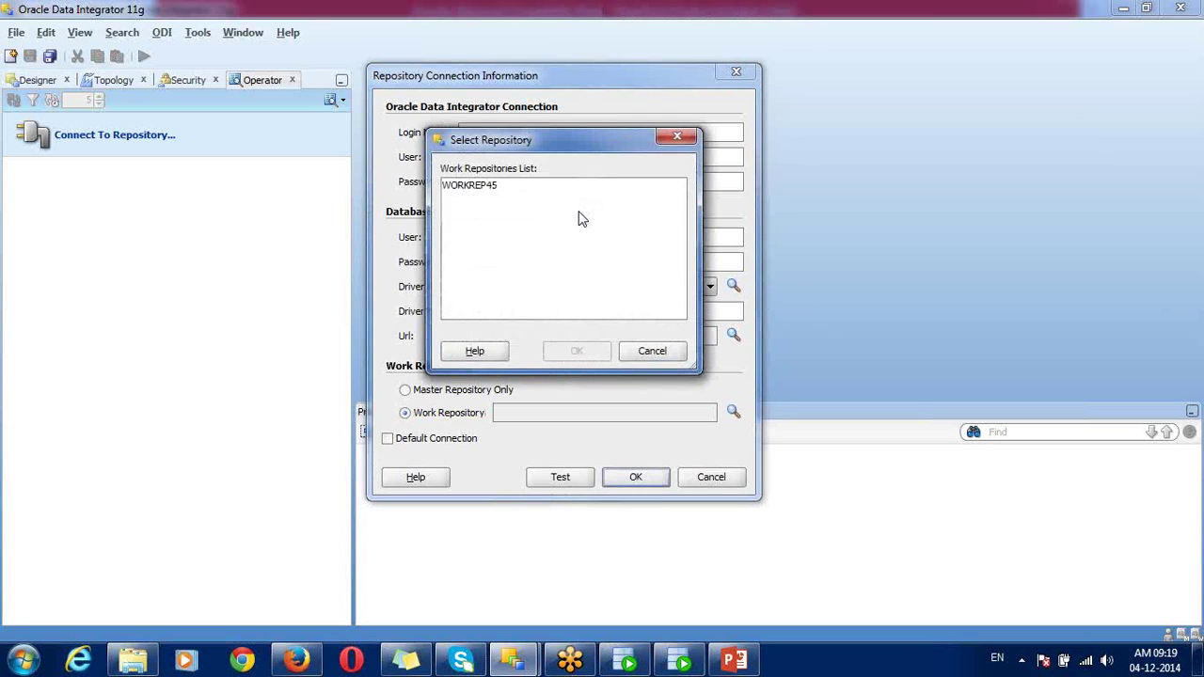
{"action": "left_click", "coordinate": [484, 187]}
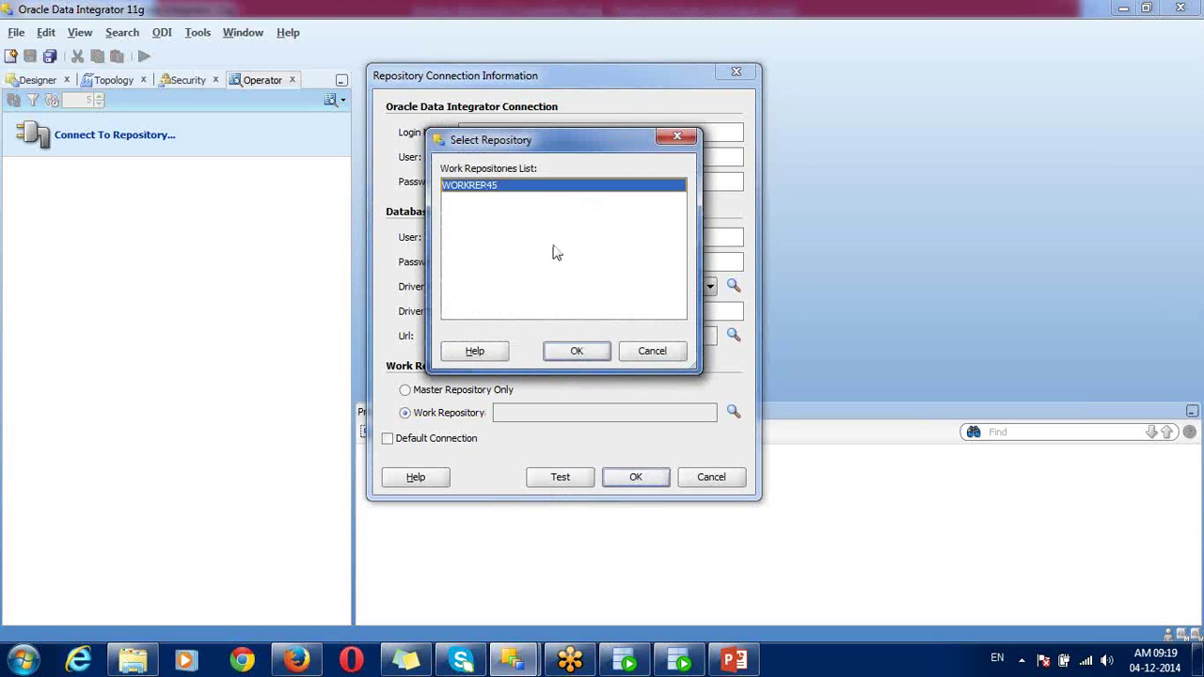
{"action": "left_click", "coordinate": [572, 350]}
{"action": "left_click", "coordinate": [635, 473]}
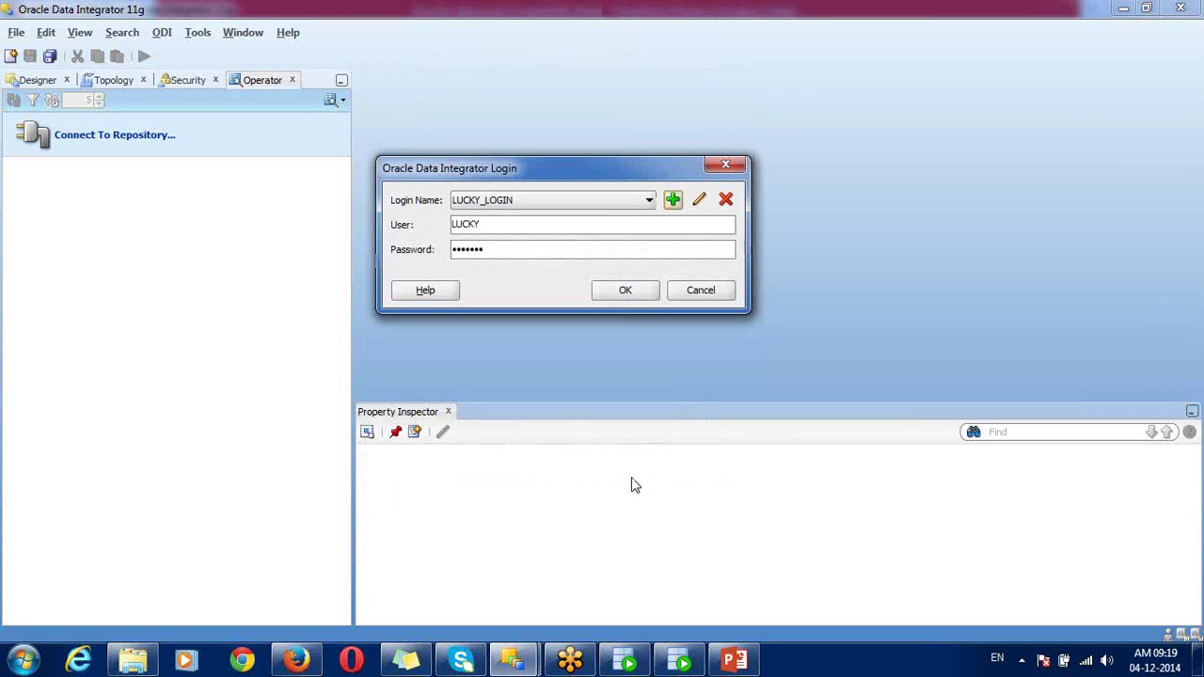
- Log in through LUCKY_LOGIN and browse the Security navigator's DESIGNER profile and users list
{"action": "double_click", "coordinate": [492, 224]}
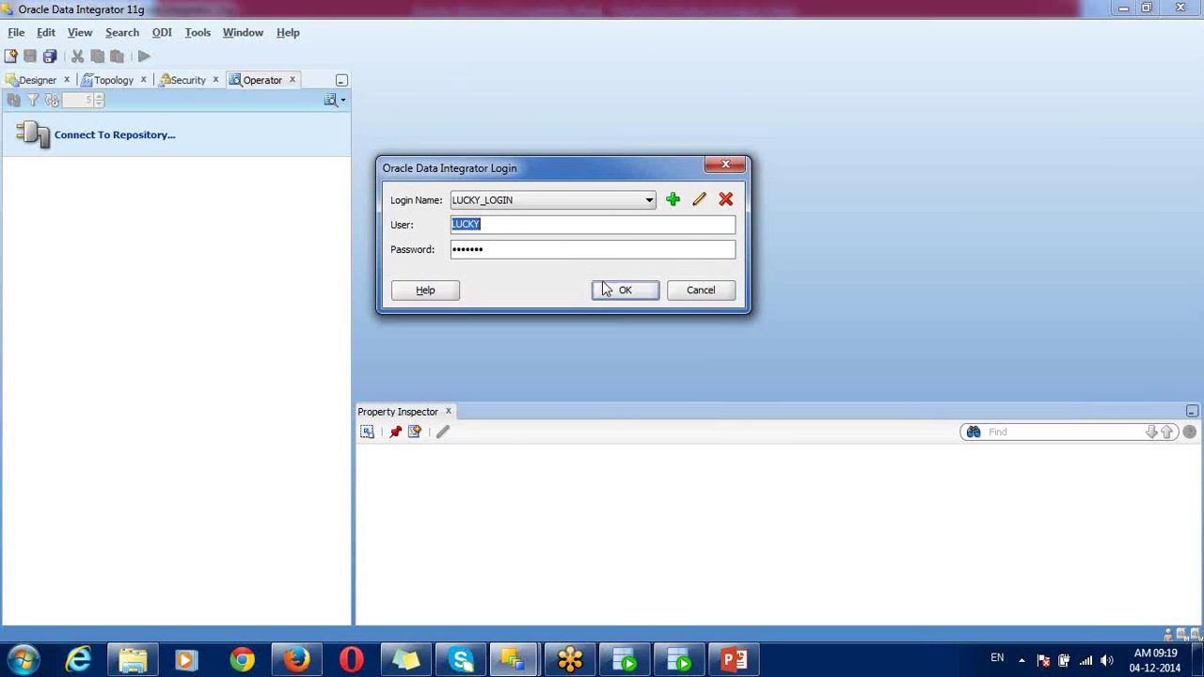
{"action": "left_click", "coordinate": [615, 291]}
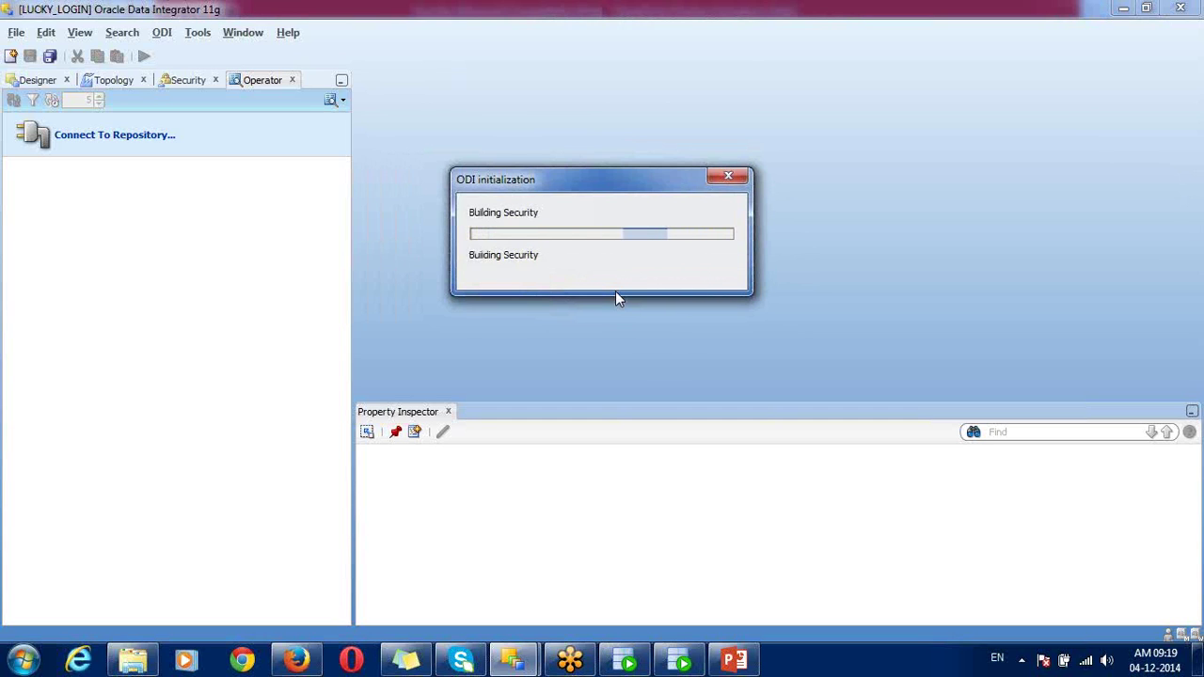
{"action": "left_click", "coordinate": [184, 80]}
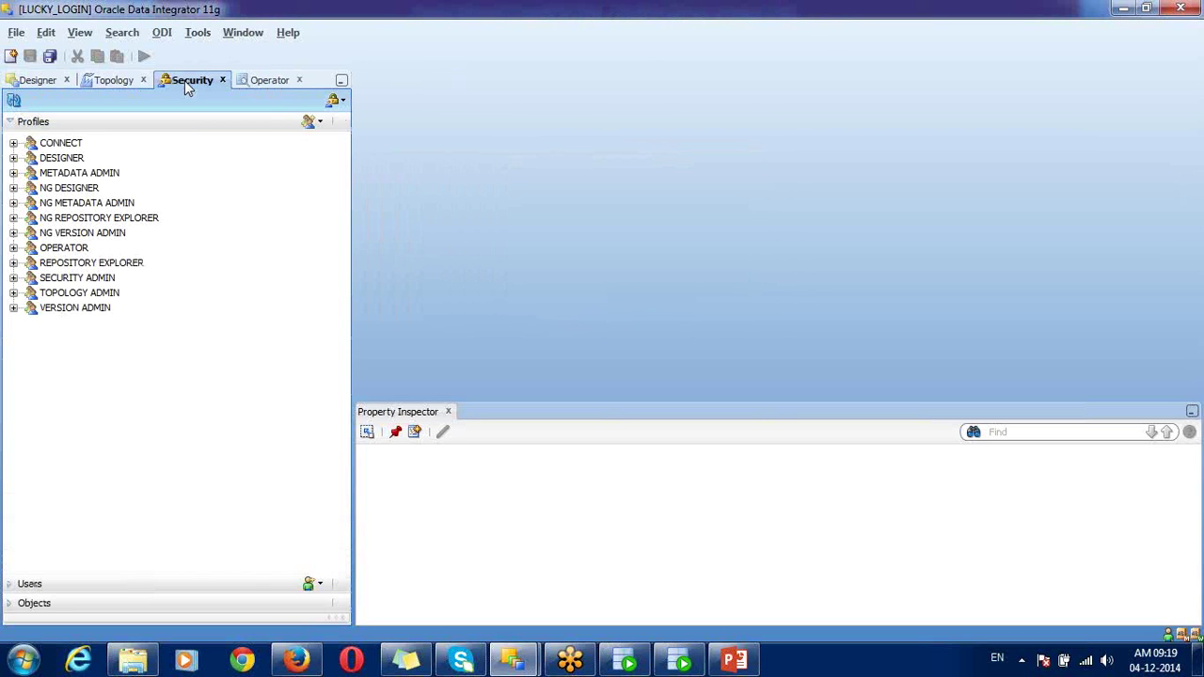
{"action": "left_click", "coordinate": [319, 124]}
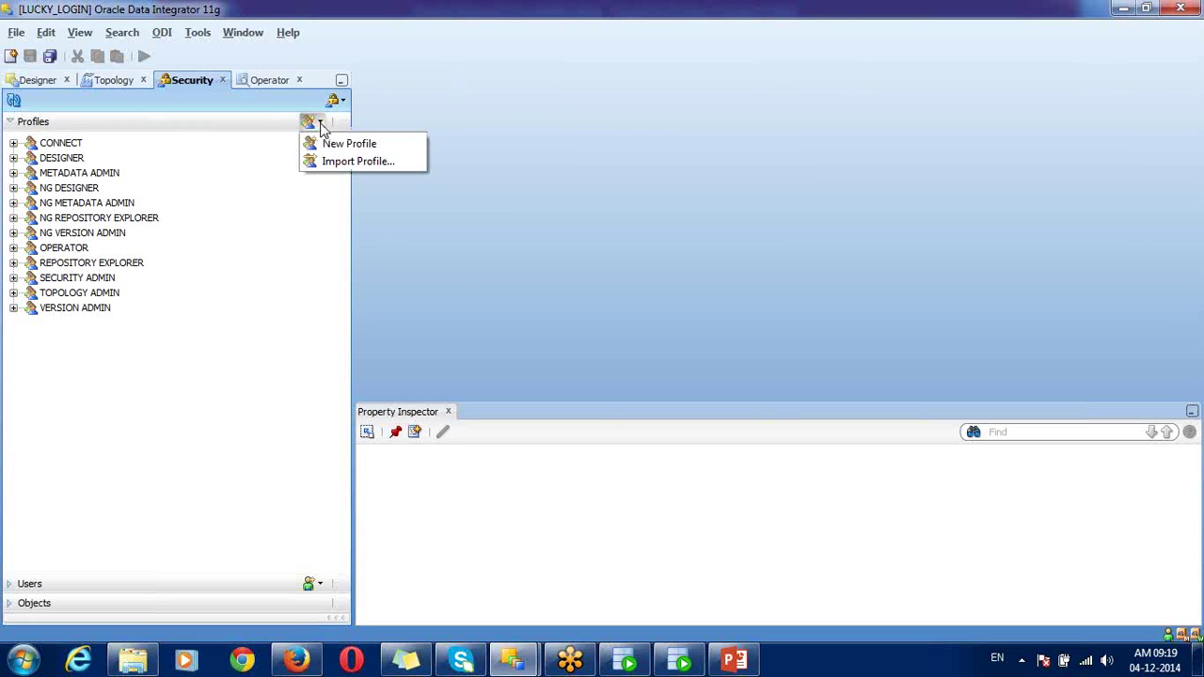
{"action": "left_click", "coordinate": [75, 159]}
{"action": "right_click", "coordinate": [79, 166]}
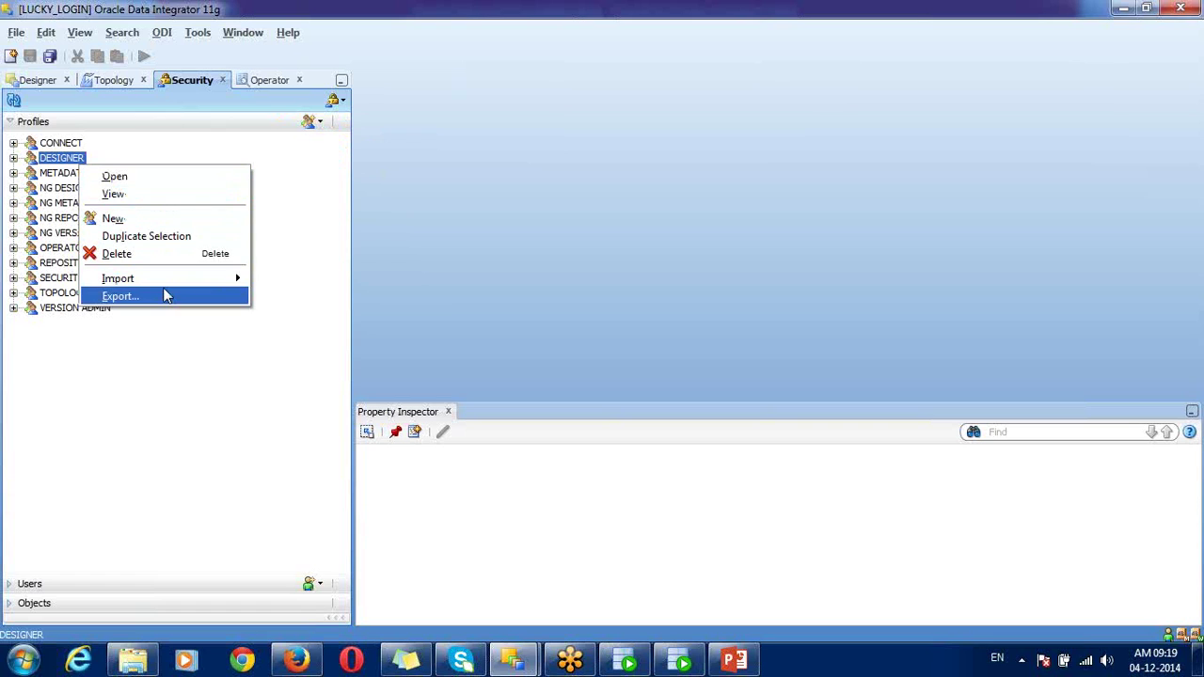
{"action": "left_click", "coordinate": [101, 576]}
{"action": "left_click", "coordinate": [310, 366]}
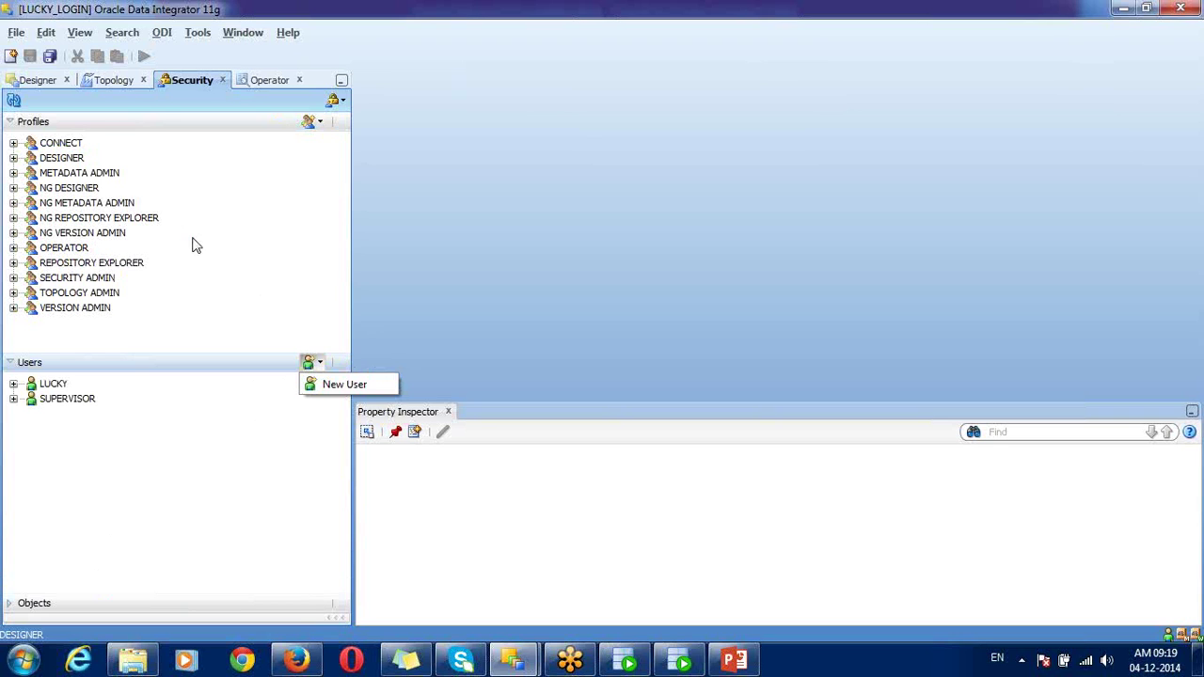
- Browse the Topology Technologies and Designer navigators, then open LUCKY's user definition in Security
{"action": "left_click", "coordinate": [114, 87]}
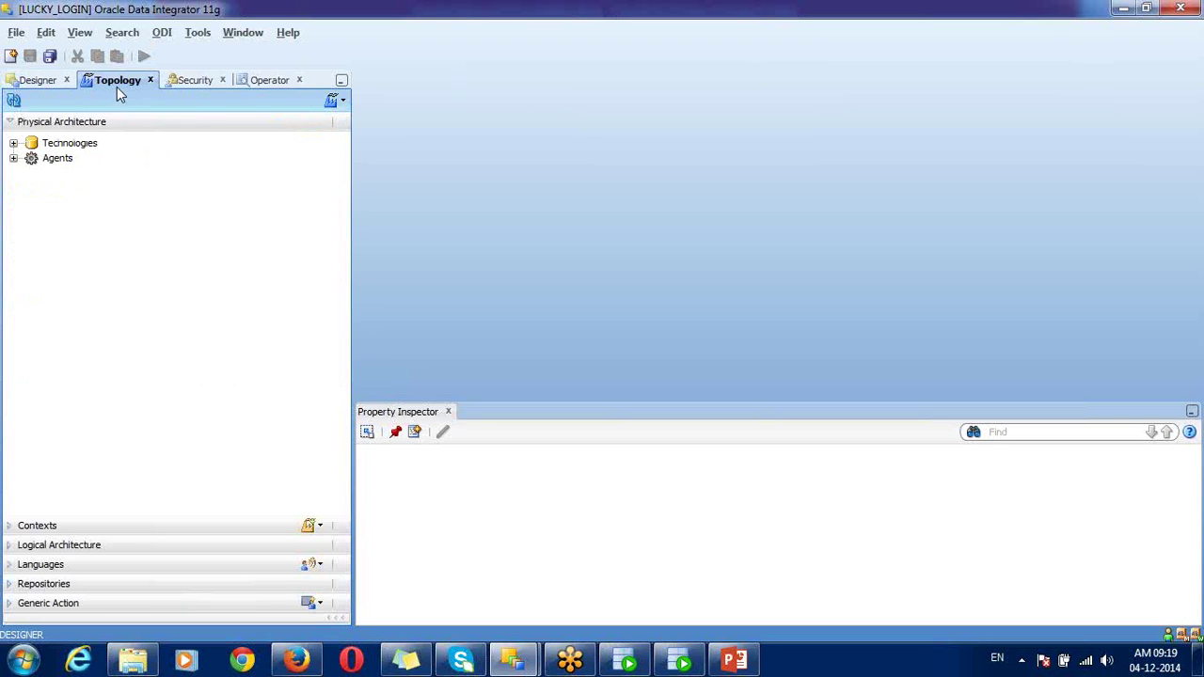
{"action": "left_click", "coordinate": [14, 144]}
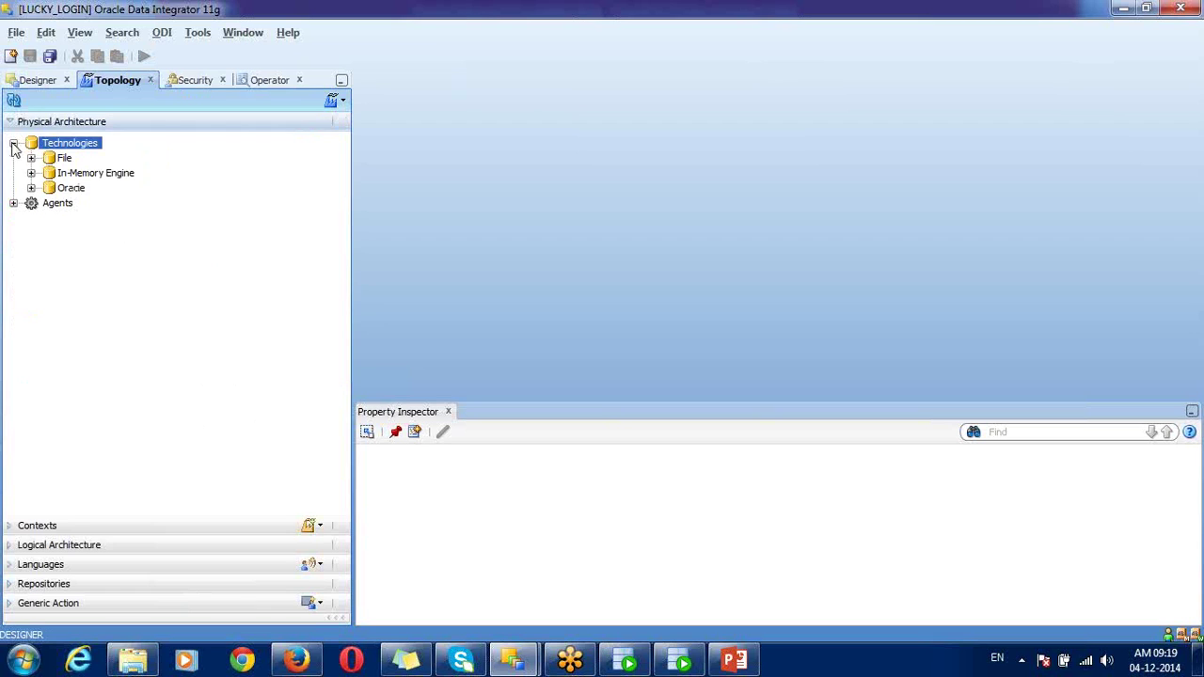
{"action": "right_click", "coordinate": [60, 160]}
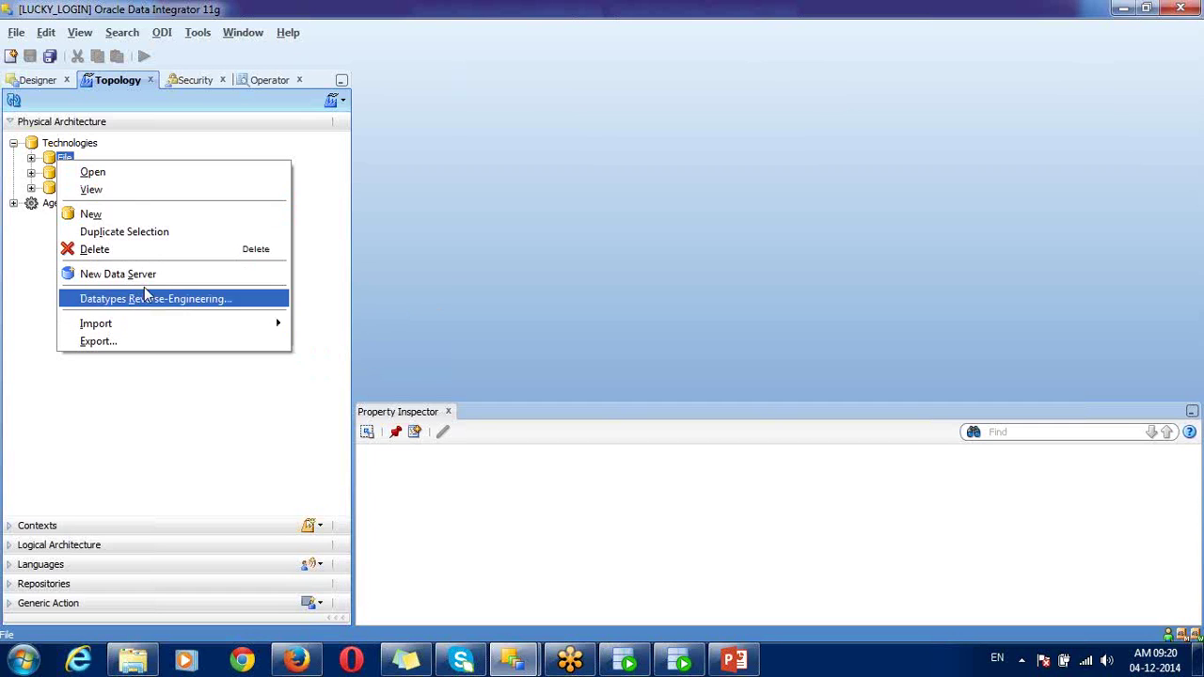
{"action": "left_click", "coordinate": [44, 86]}
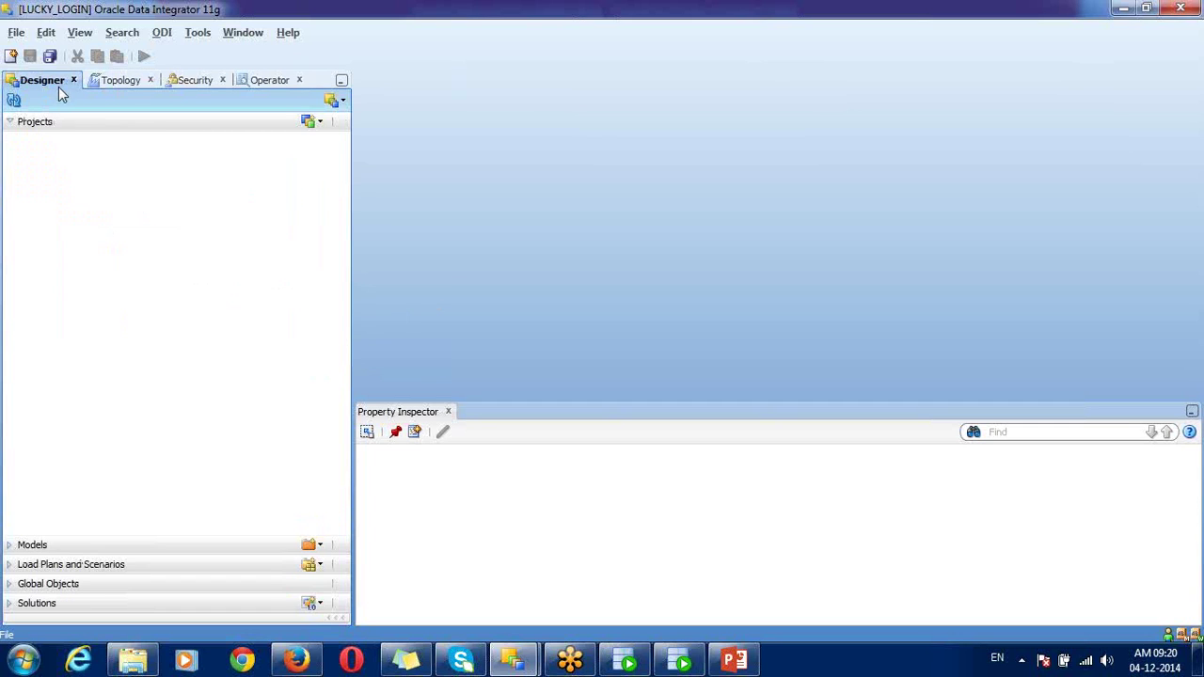
{"action": "left_click", "coordinate": [284, 124]}
{"action": "left_click", "coordinate": [194, 81]}
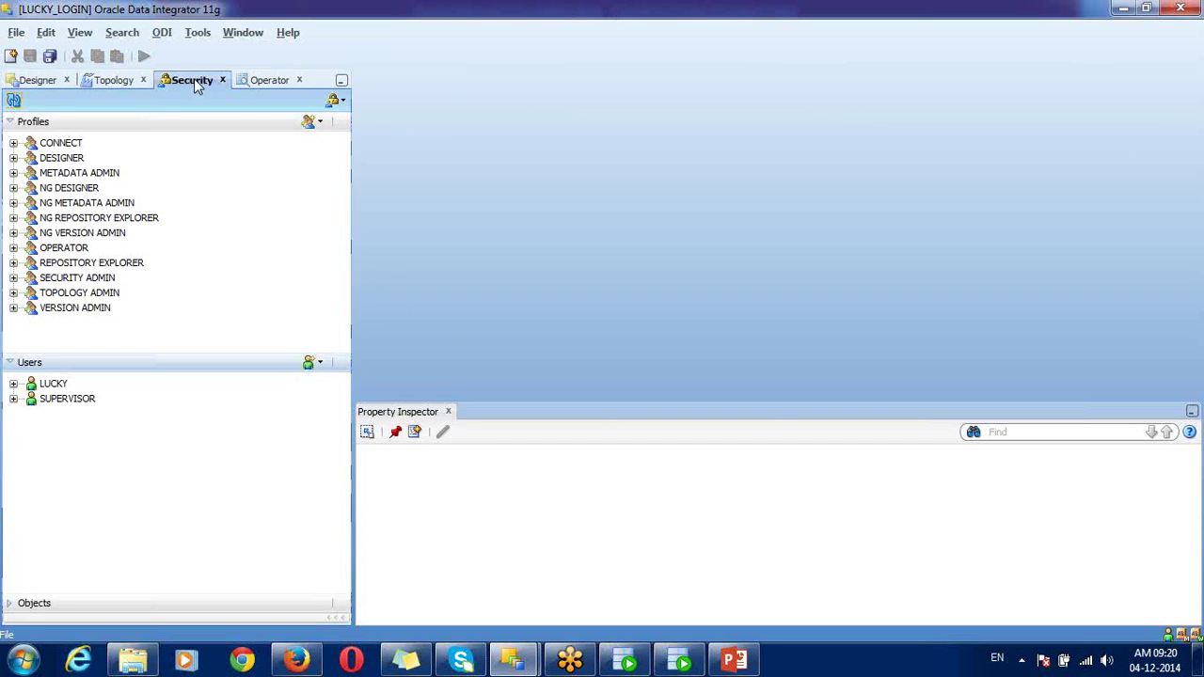
{"action": "double_click", "coordinate": [53, 384]}
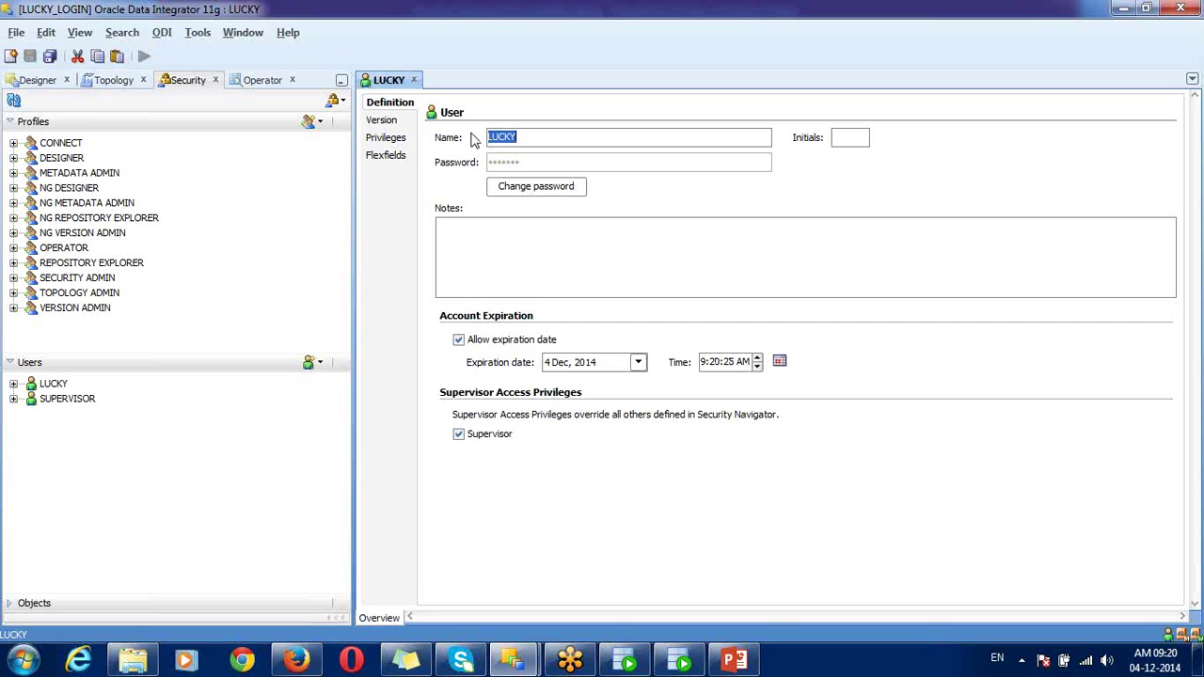
- Close LUCKY's user editor and disconnect the LUCKY_LOGIN session from the repository
{"action": "left_click", "coordinate": [414, 80]}
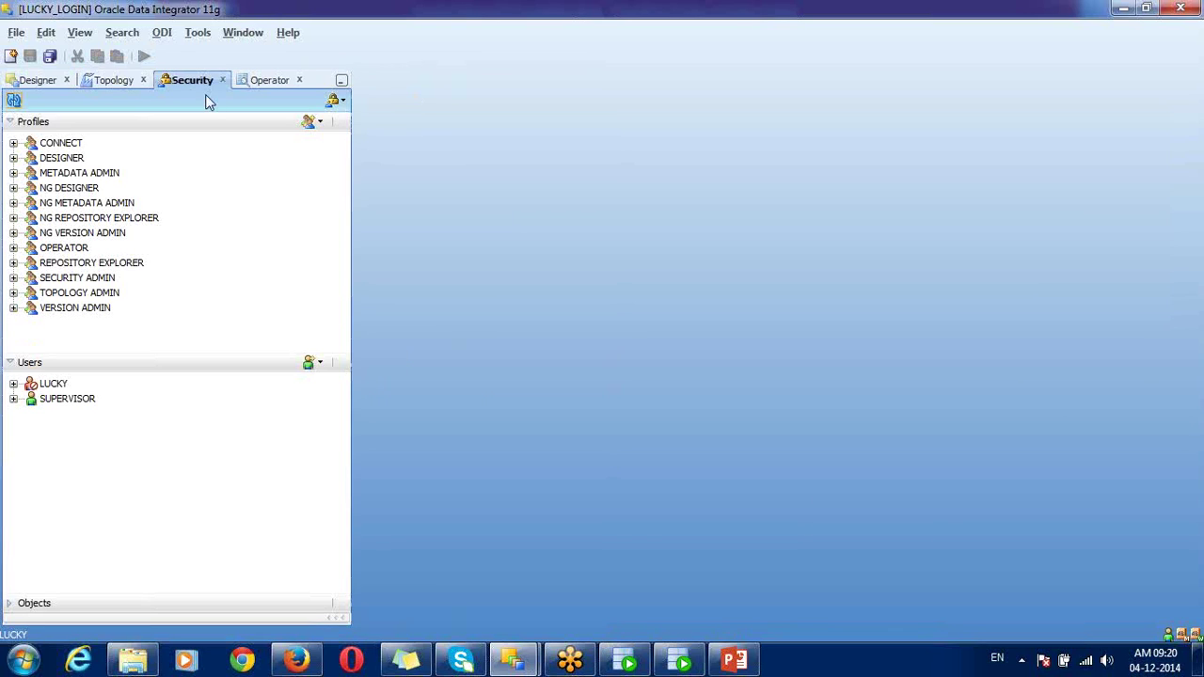
{"action": "left_click", "coordinate": [162, 32]}
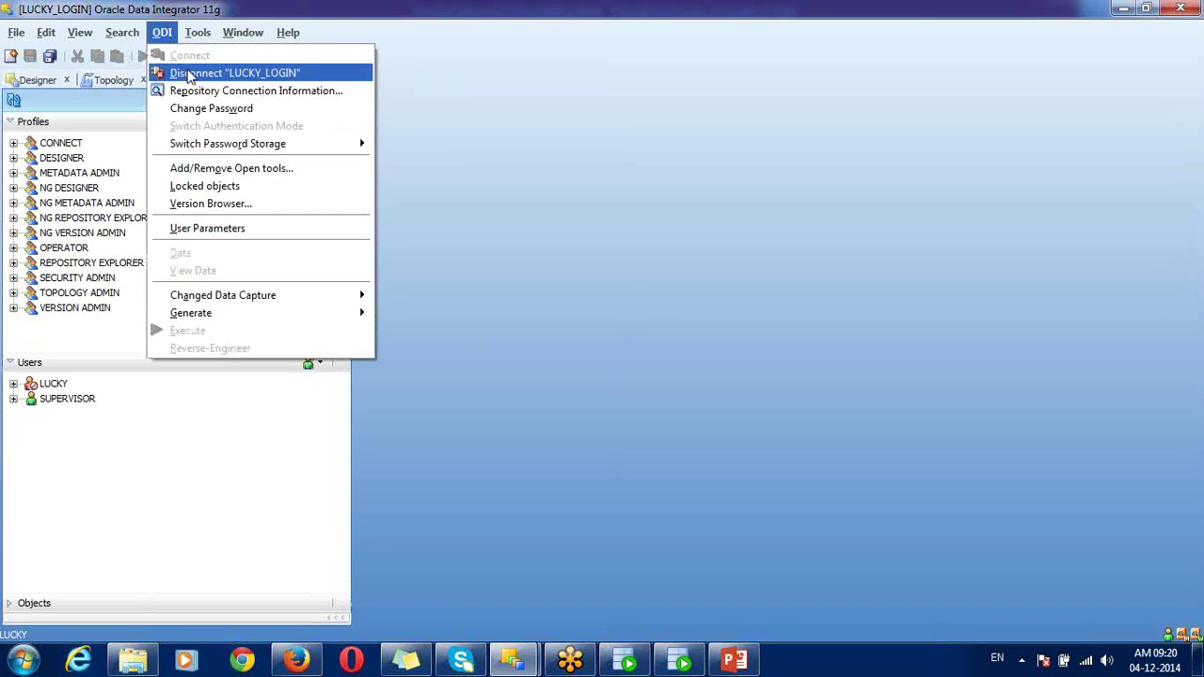
{"action": "left_click", "coordinate": [188, 73]}
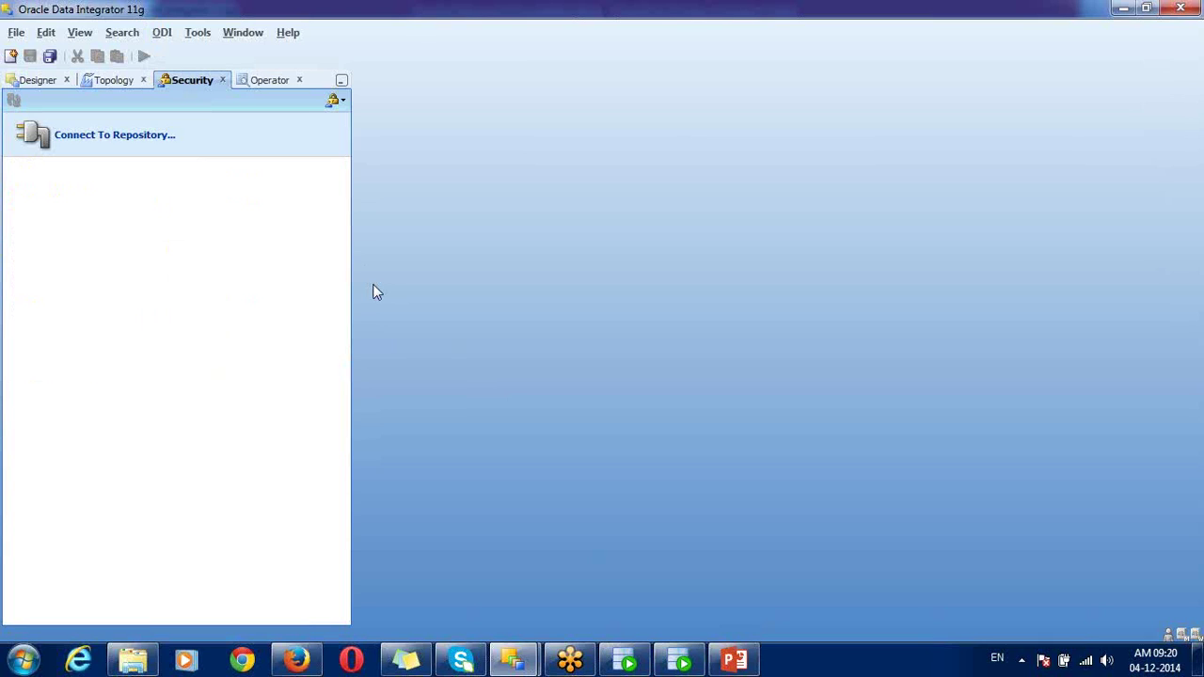
{"action": "left_click", "coordinate": [513, 659]}
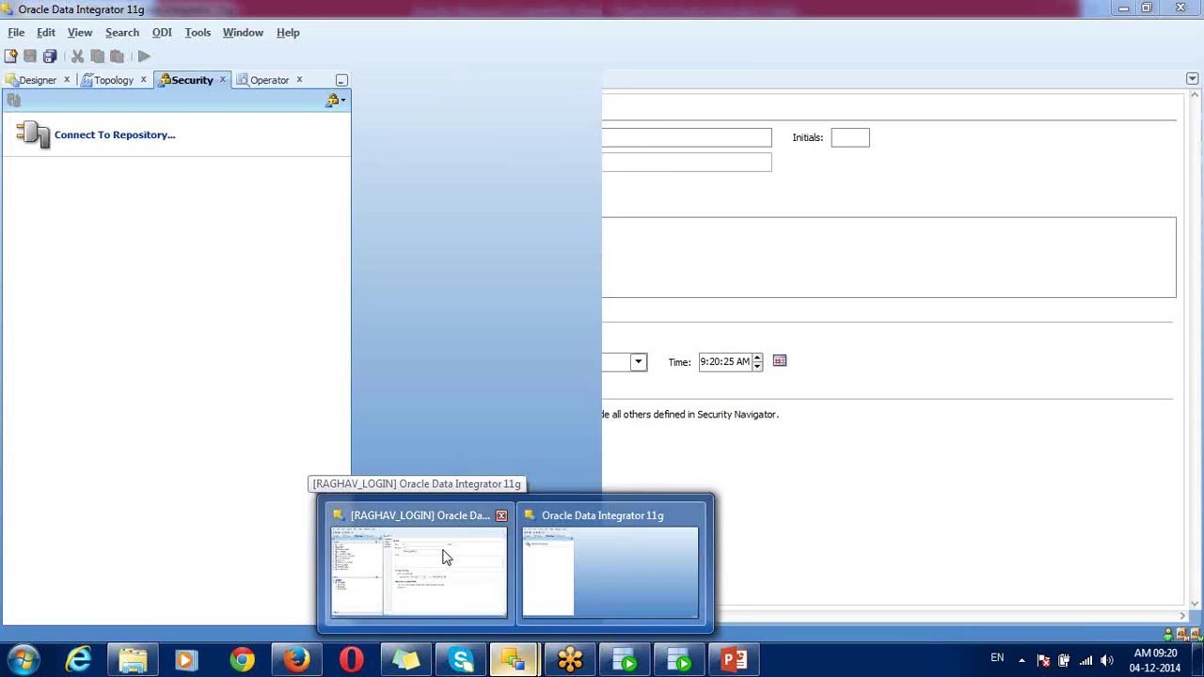
{"action": "left_click", "coordinate": [444, 557]}
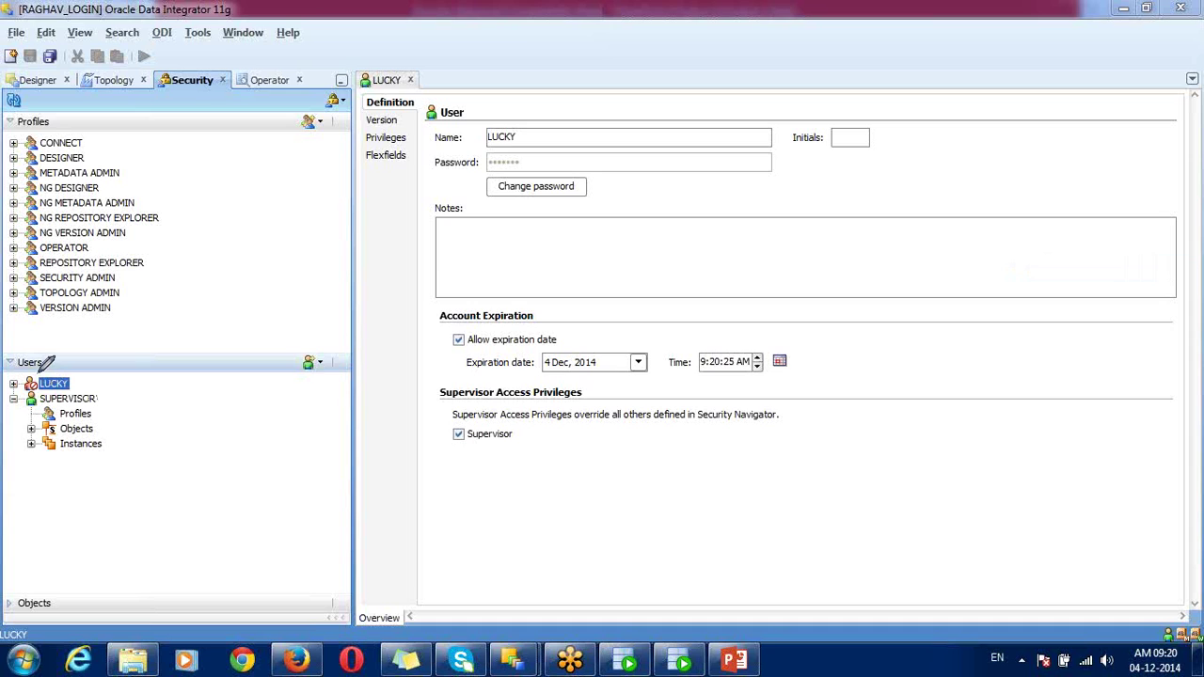
{"action": "mouse_move", "coordinate": [19, 383]}
{"action": "left_mouse_down"}
{"action": "mouse_move", "coordinate": [54, 395]}
{"action": "mouse_move", "coordinate": [72, 377]}
{"action": "mouse_move", "coordinate": [32, 367]}
{"action": "left_mouse_up"}
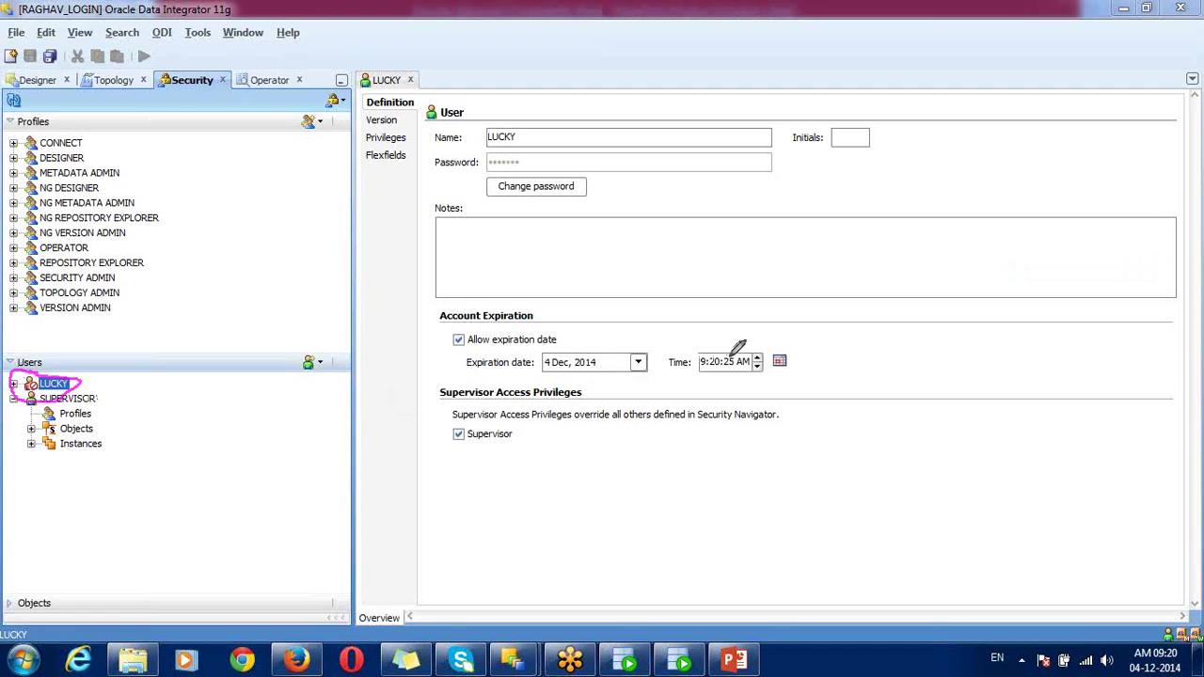
{"action": "mouse_move", "coordinate": [815, 358]}
{"action": "left_mouse_down"}
{"action": "mouse_move", "coordinate": [467, 320]}
{"action": "mouse_move", "coordinate": [579, 366]}
{"action": "mouse_move", "coordinate": [675, 386]}
{"action": "mouse_move", "coordinate": [760, 382]}
{"action": "mouse_move", "coordinate": [809, 360]}
{"action": "left_mouse_up"}
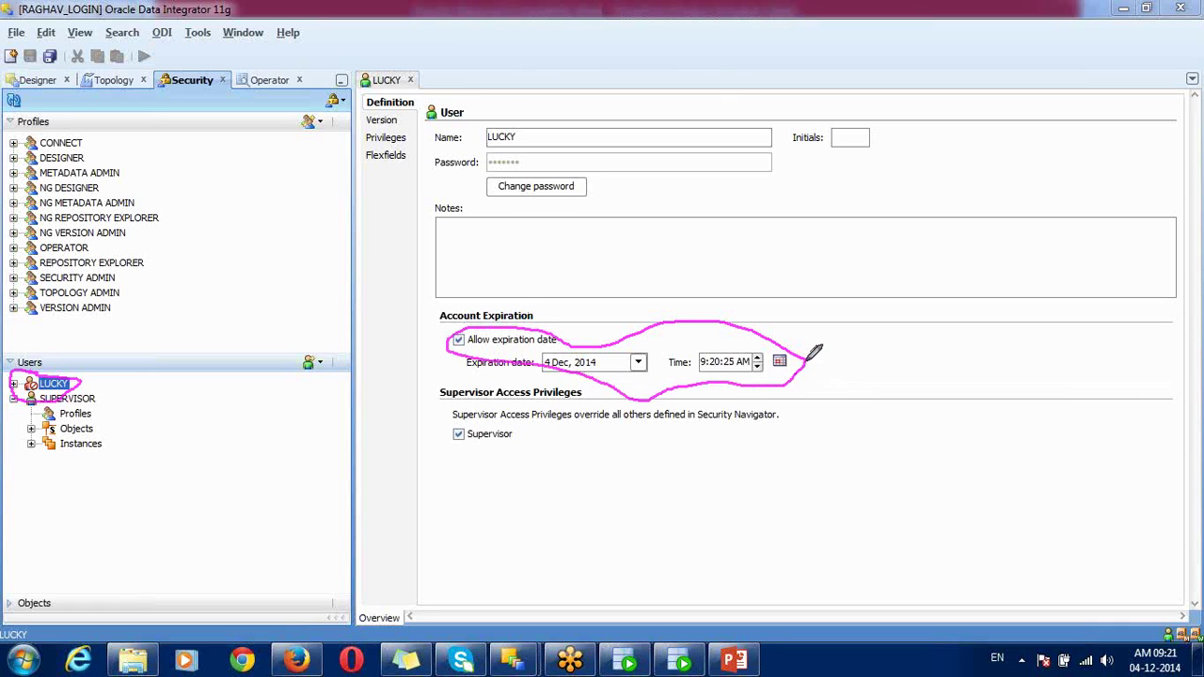
{"action": "right_click", "coordinate": [1195, 220]}
{"action": "left_click", "coordinate": [1133, 247]}
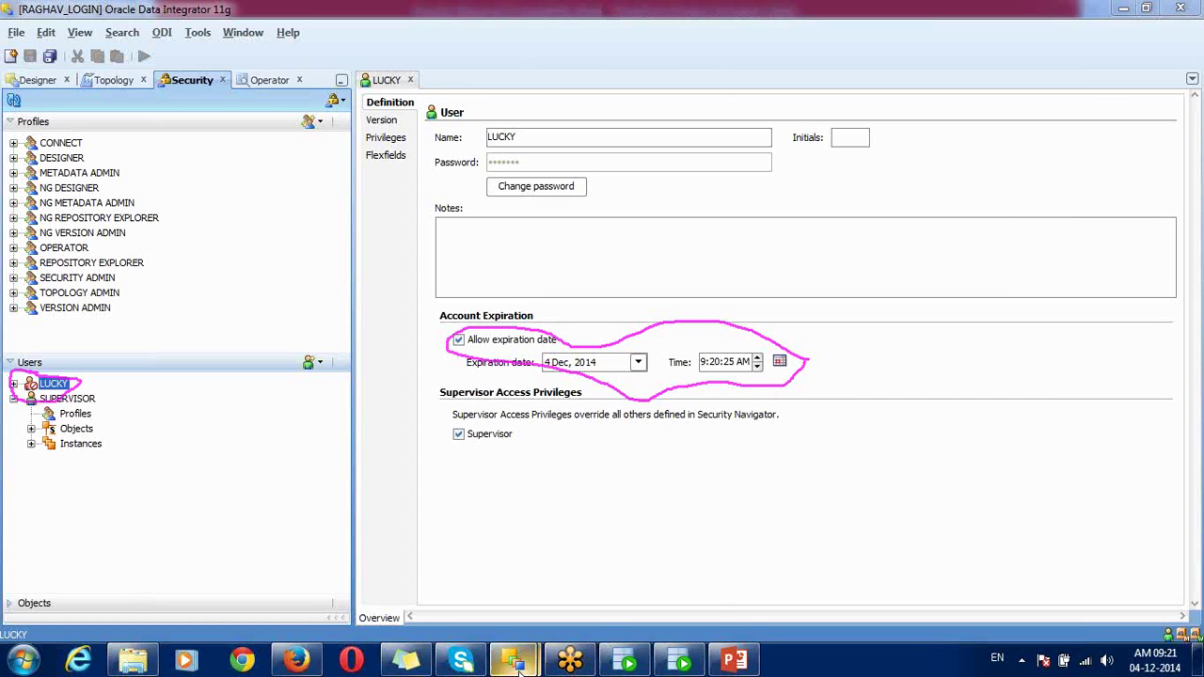
{"action": "mouse_move", "coordinate": [539, 640]}
{"action": "left_click", "coordinate": [589, 568]}
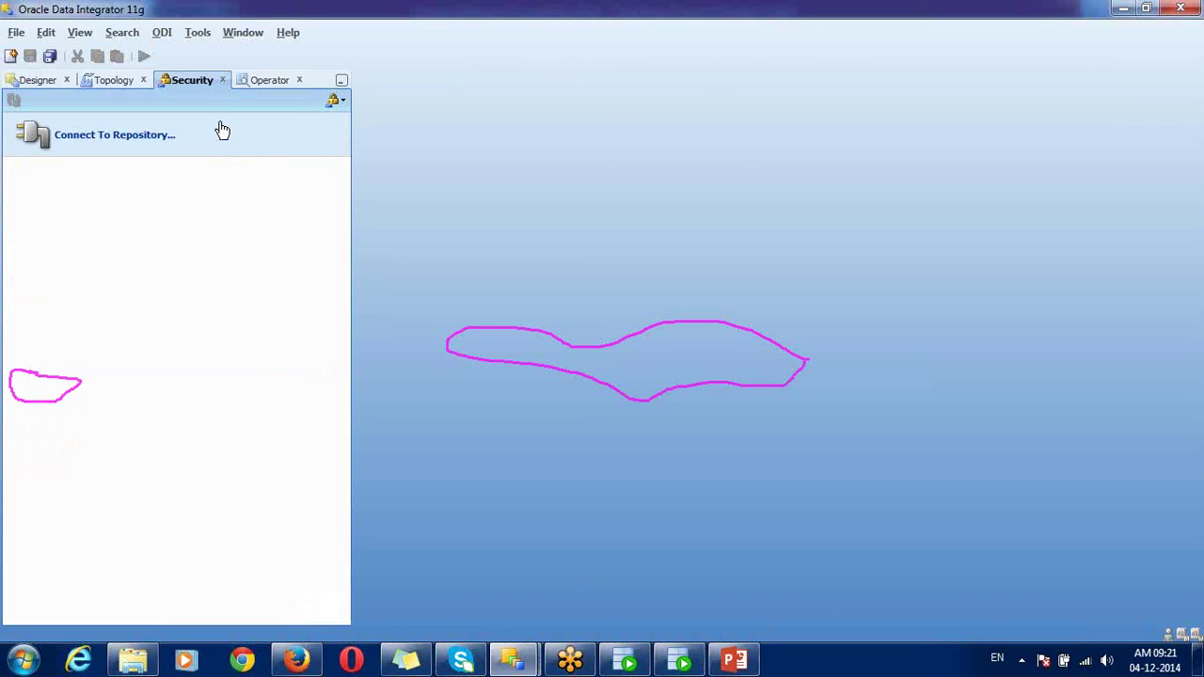
- Try logging in with the saved LUCKY_LOGIN, which fails with the ODI-26130 account-expired error
{"action": "left_click", "coordinate": [223, 129]}
{"action": "left_click", "coordinate": [561, 203]}
{"action": "left_click", "coordinate": [541, 234]}
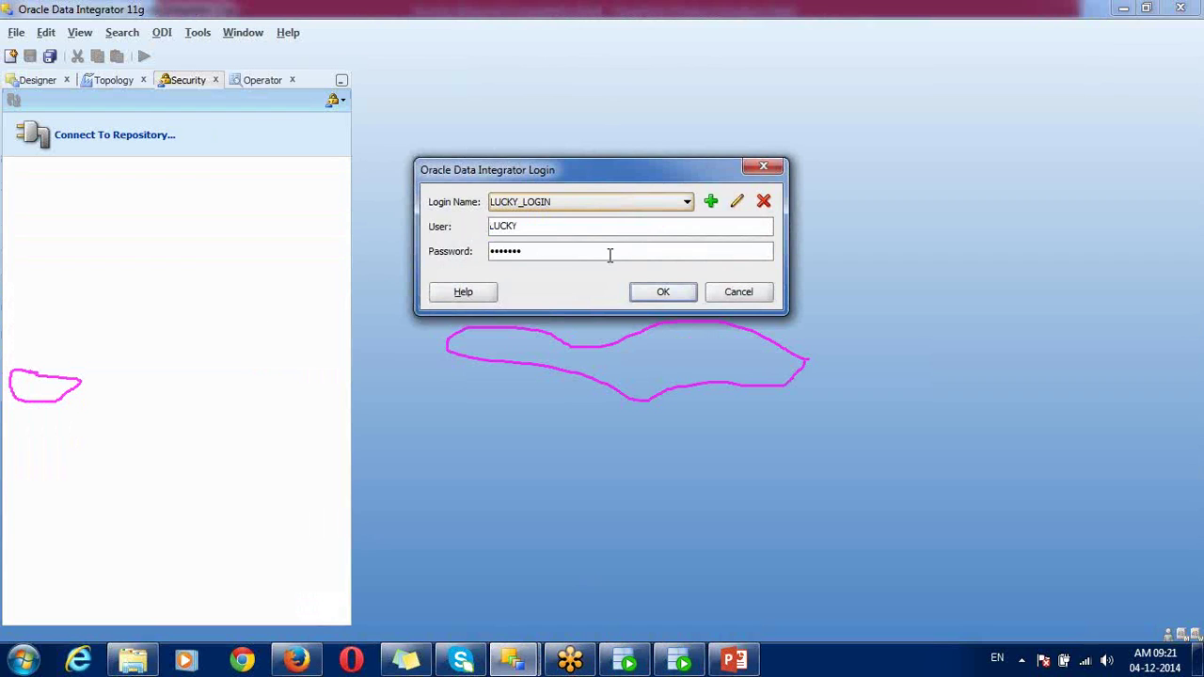
{"action": "left_click", "coordinate": [647, 294]}
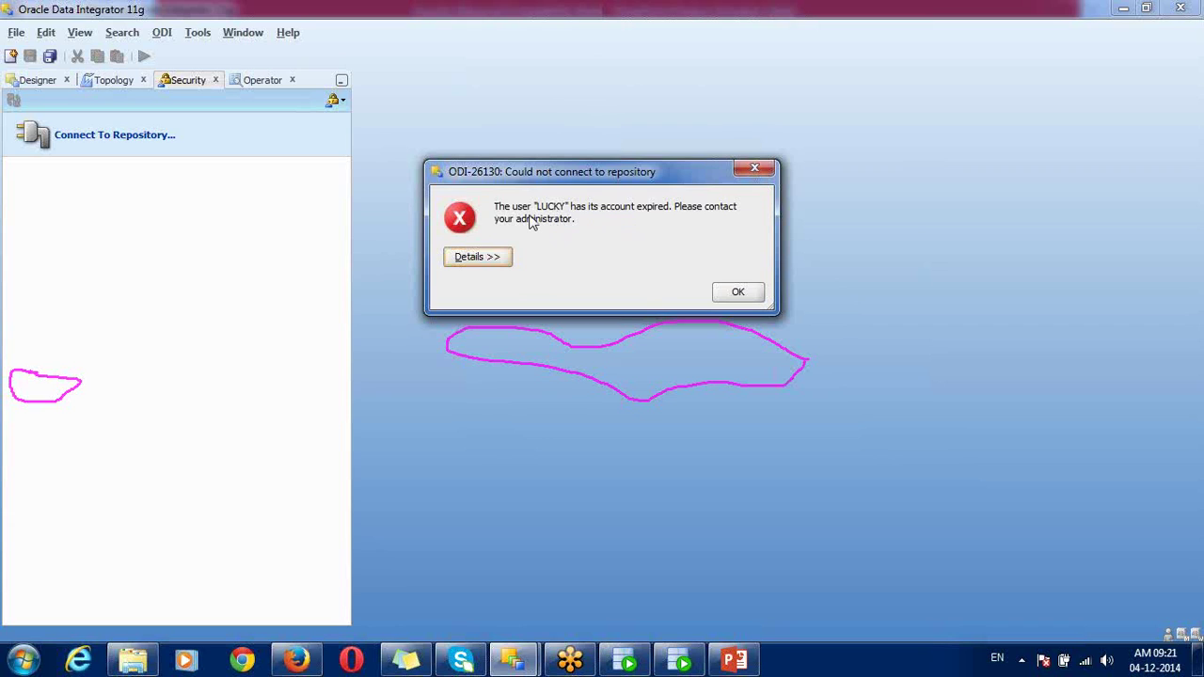
{"action": "left_click", "coordinate": [485, 262]}
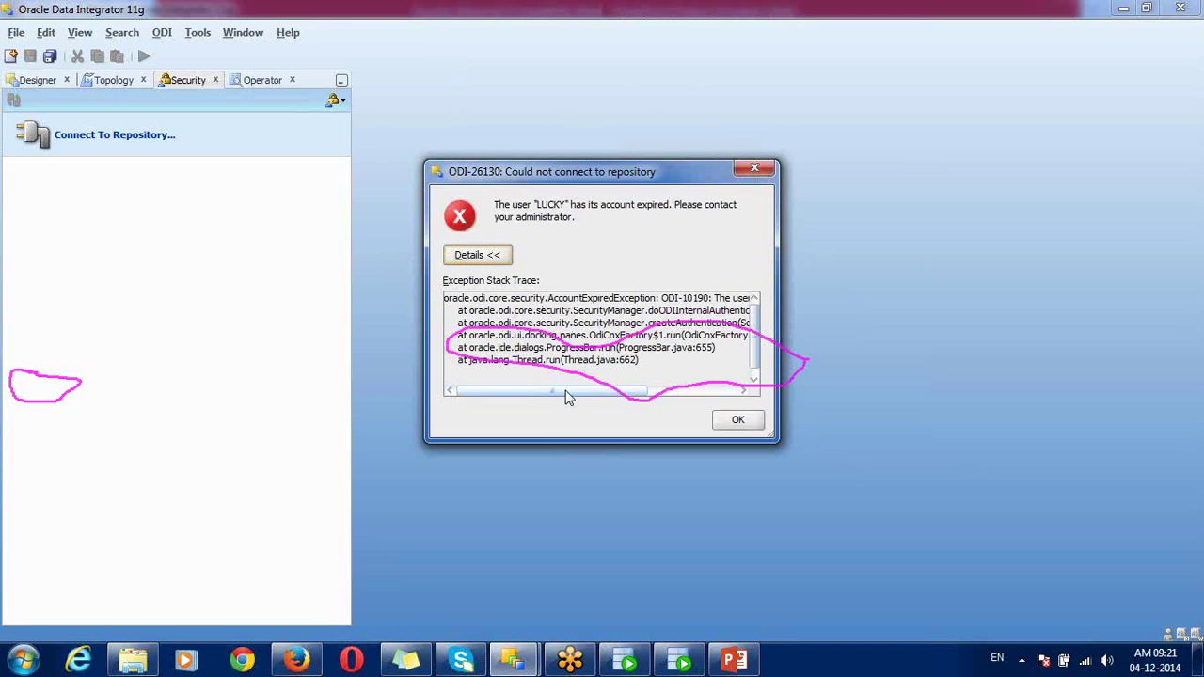
{"action": "left_click_drag", "start_coordinate": [561, 390], "coordinate": [685, 399]}
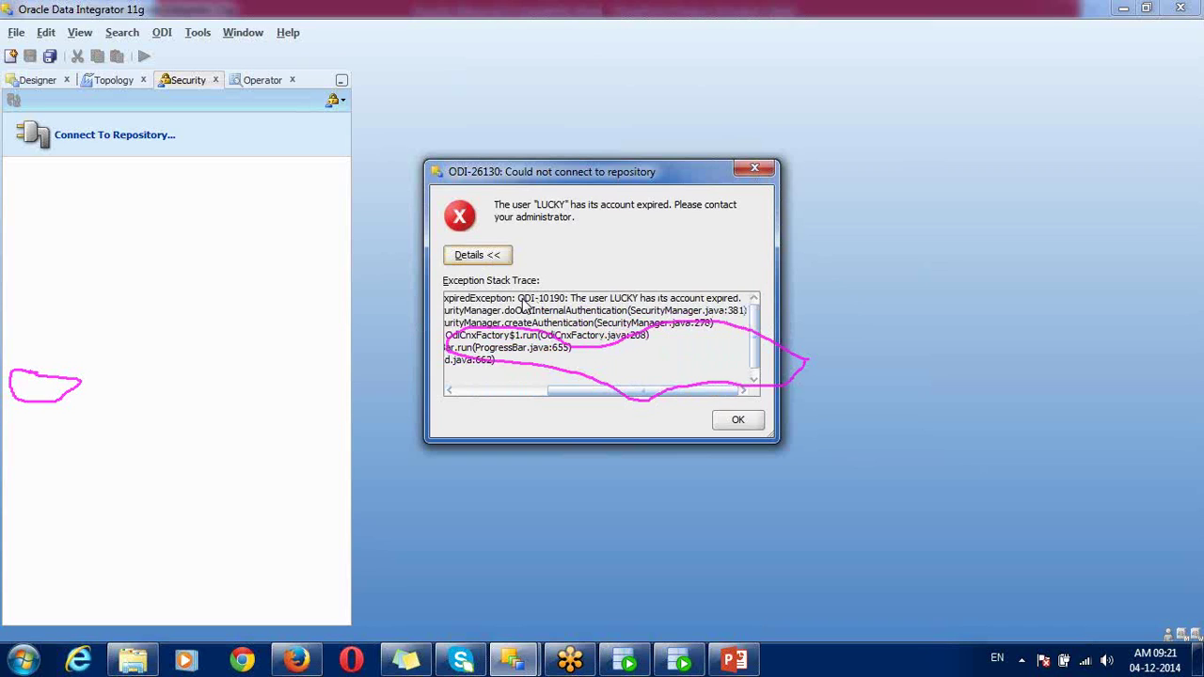
{"action": "left_click_drag", "start_coordinate": [519, 301], "coordinate": [646, 287]}
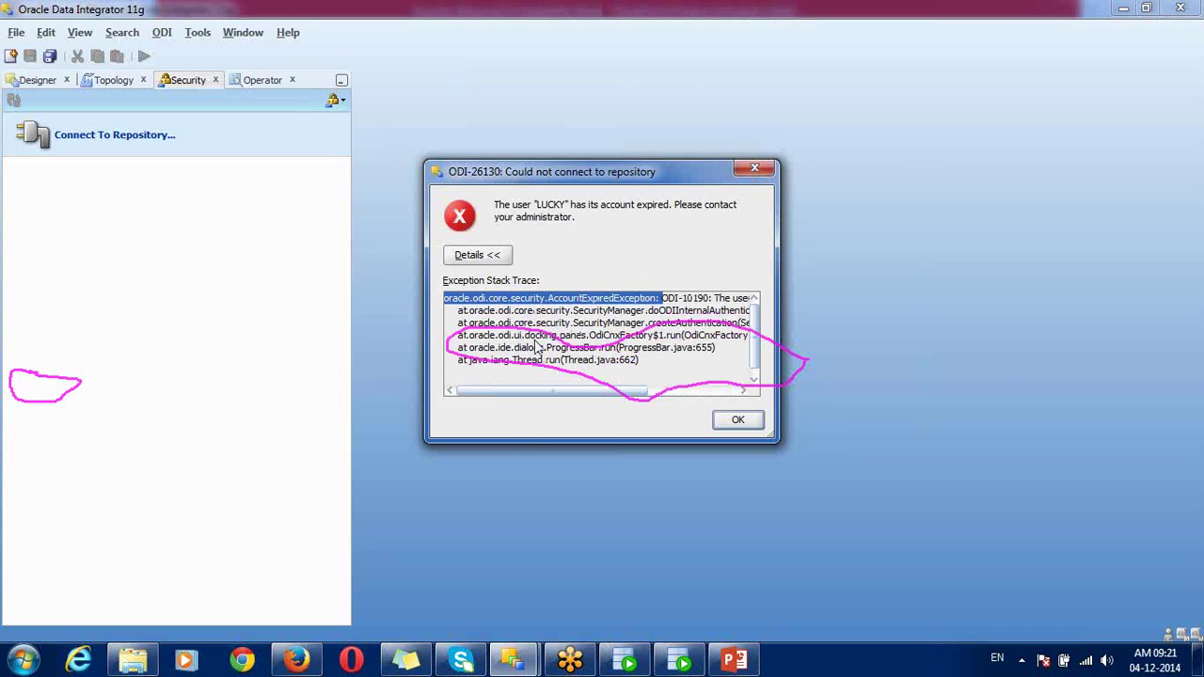
{"action": "mouse_move", "coordinate": [508, 391]}
{"action": "left_mouse_down"}
{"action": "mouse_move", "coordinate": [574, 381]}
{"action": "mouse_move", "coordinate": [637, 391]}
{"action": "left_mouse_up"}
{"action": "left_click_drag", "start_coordinate": [746, 299], "coordinate": [649, 306]}
{"action": "left_click_drag", "start_coordinate": [533, 299], "coordinate": [417, 305]}
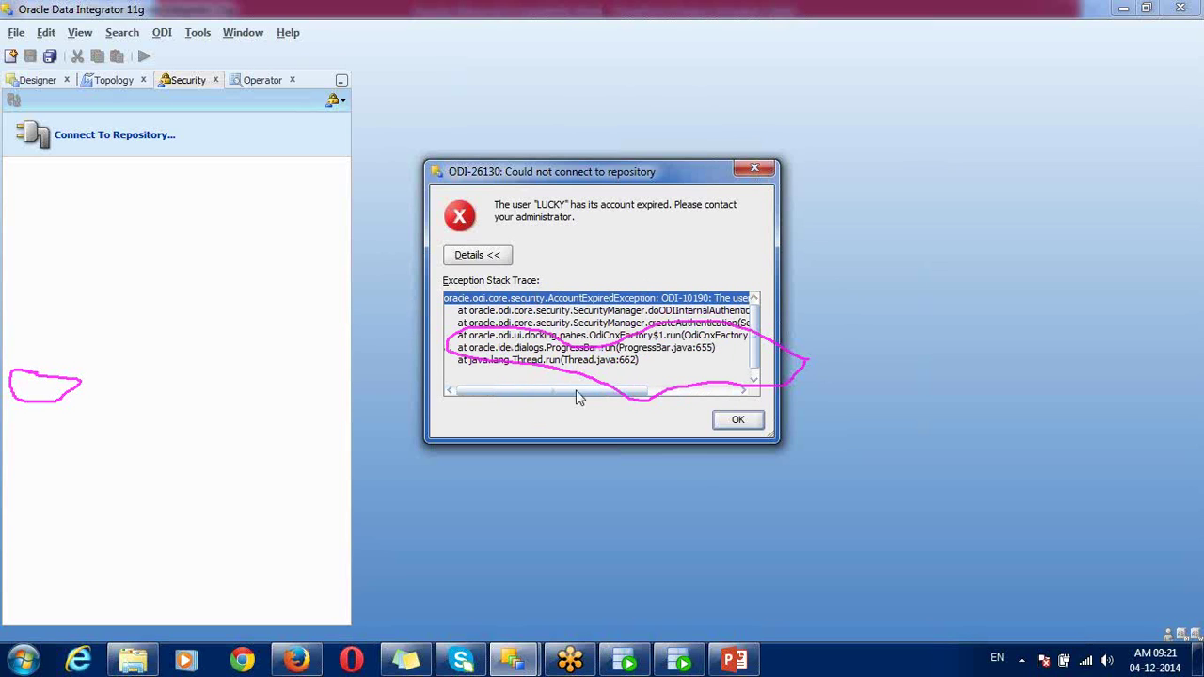
{"action": "left_click_drag", "start_coordinate": [593, 395], "coordinate": [685, 395]}
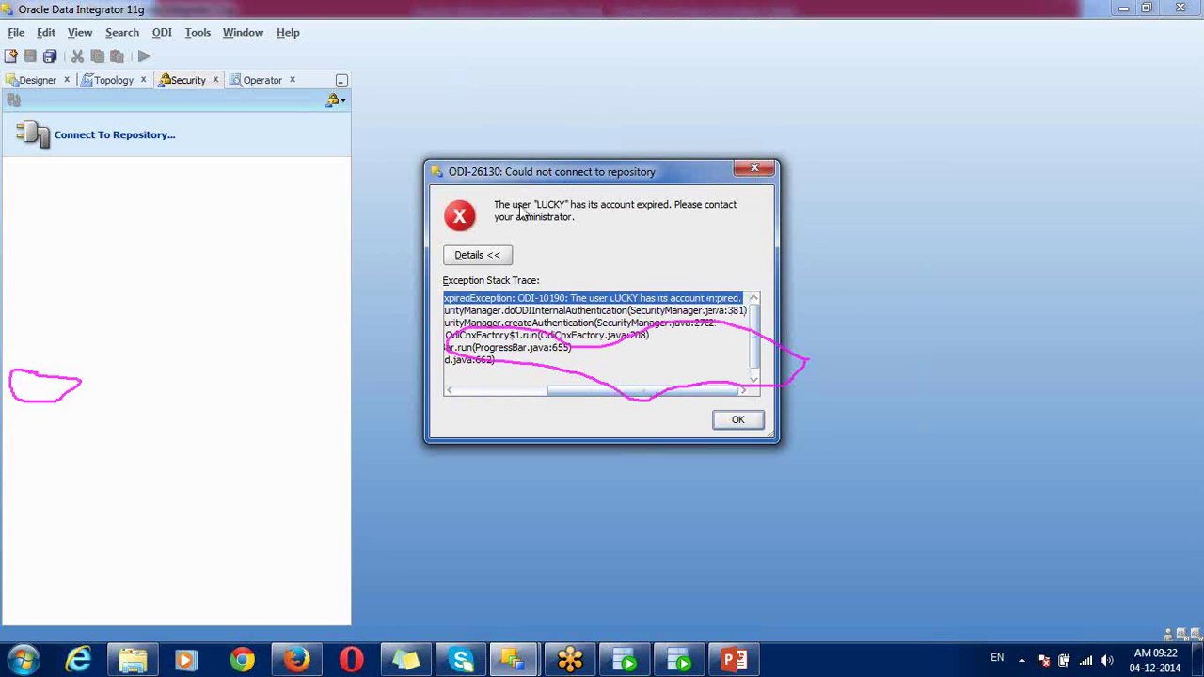
{"action": "double_click", "coordinate": [578, 300]}
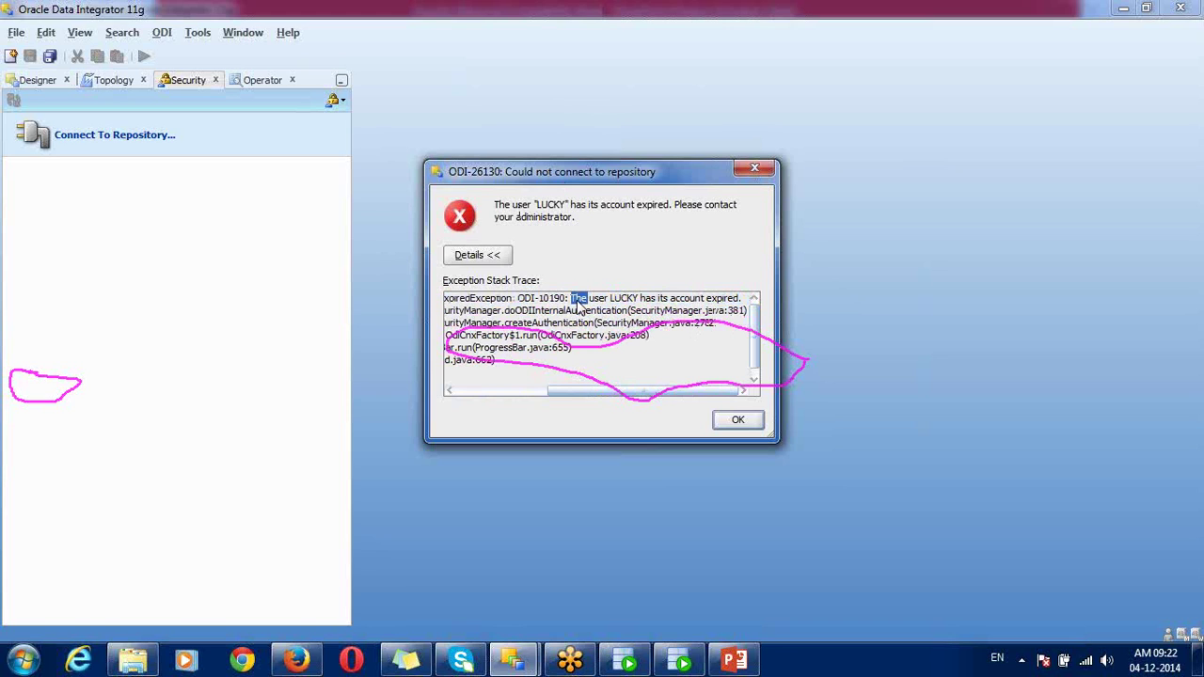
{"action": "triple_click", "coordinate": [580, 301]}
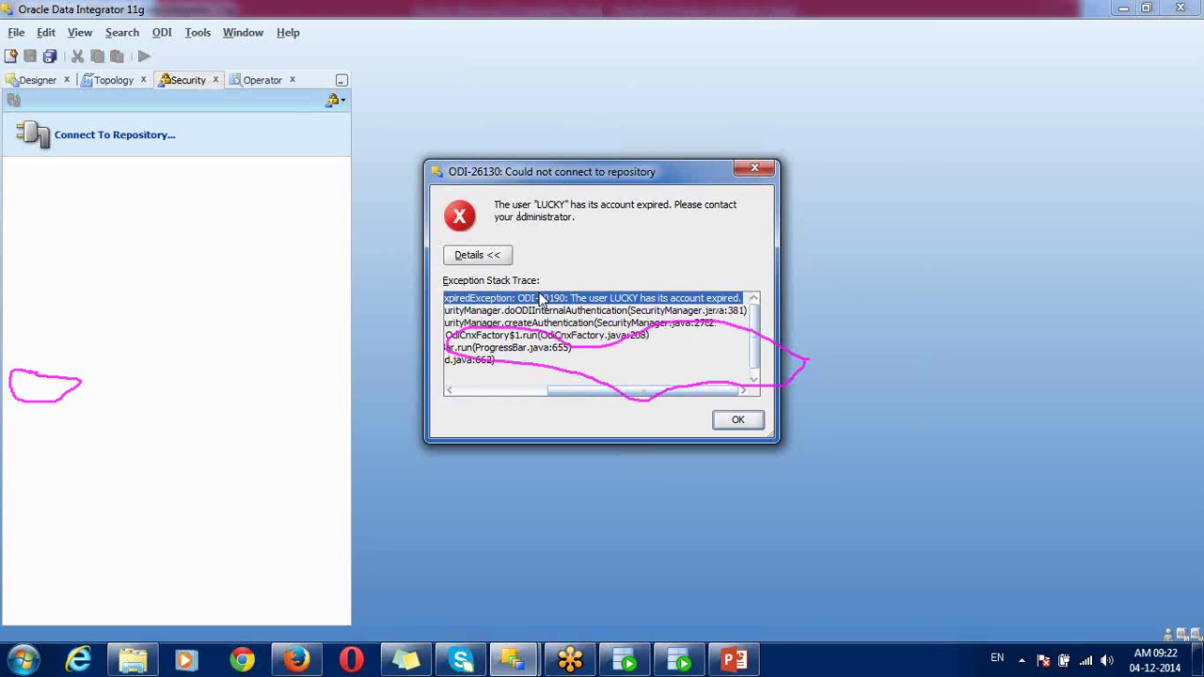
{"action": "triple_click", "coordinate": [581, 301]}
{"action": "double_click", "coordinate": [544, 299]}
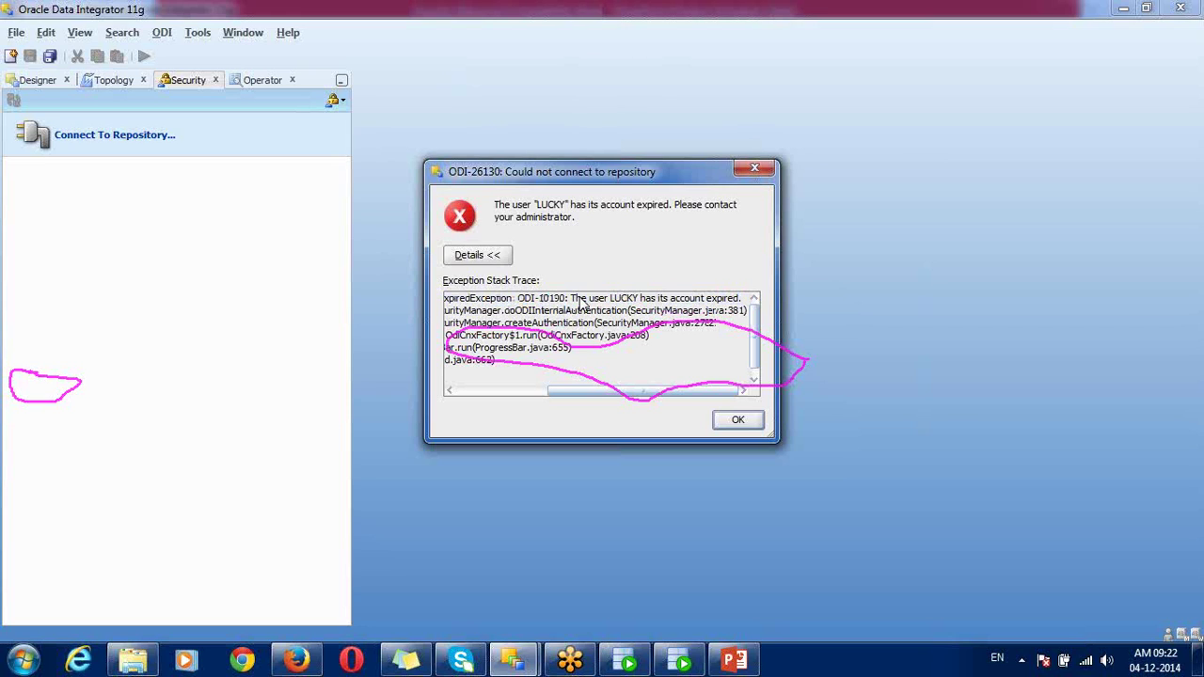
{"action": "triple_click", "coordinate": [546, 299]}
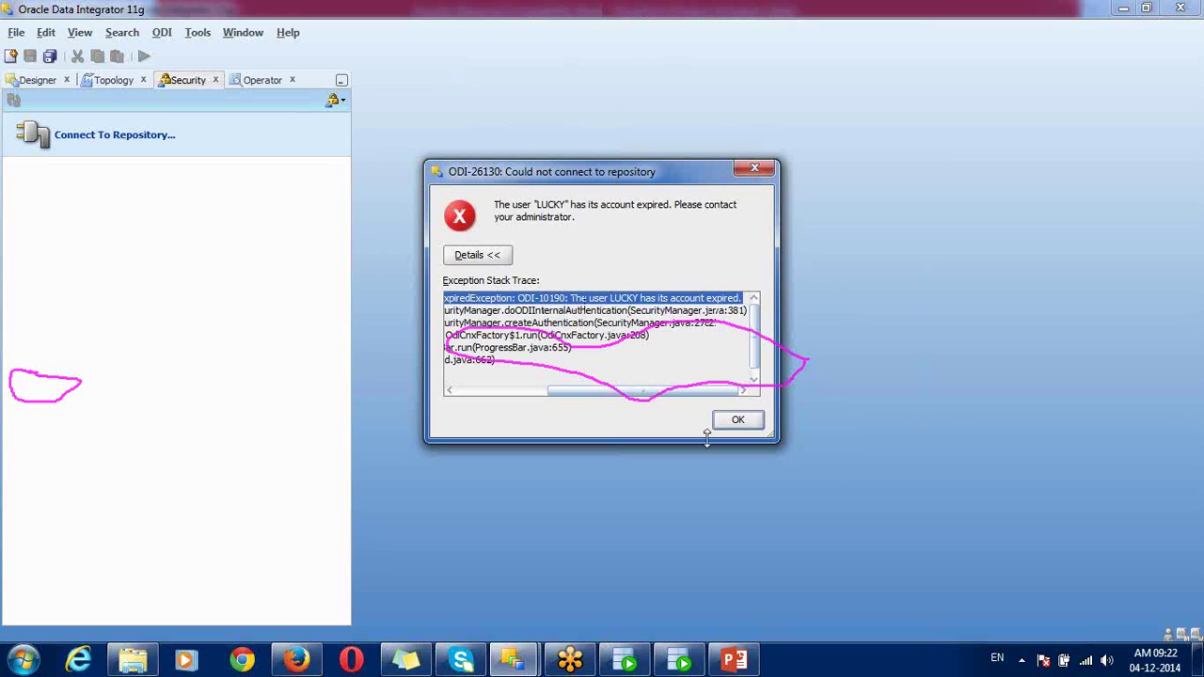
{"action": "left_click", "coordinate": [496, 260]}
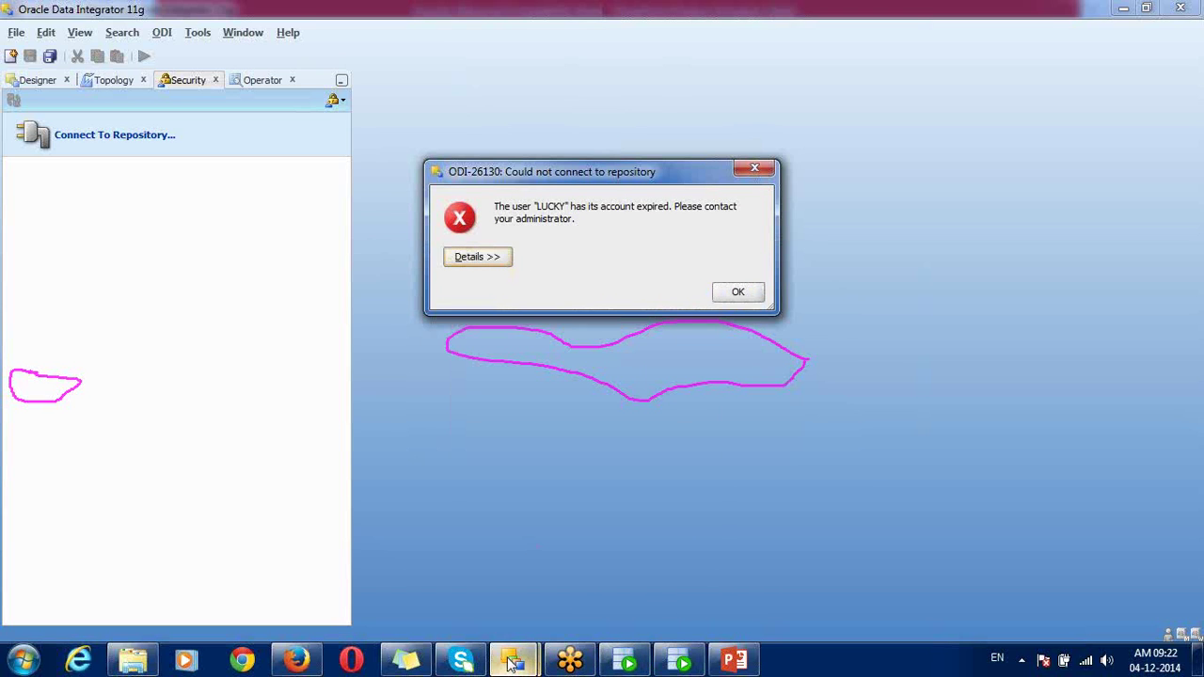
- In the administrator session, change LUCKY's expiration date to 5 Dec, 2014 and save
{"action": "mouse_move", "coordinate": [513, 660]}
{"action": "left_click", "coordinate": [407, 585]}
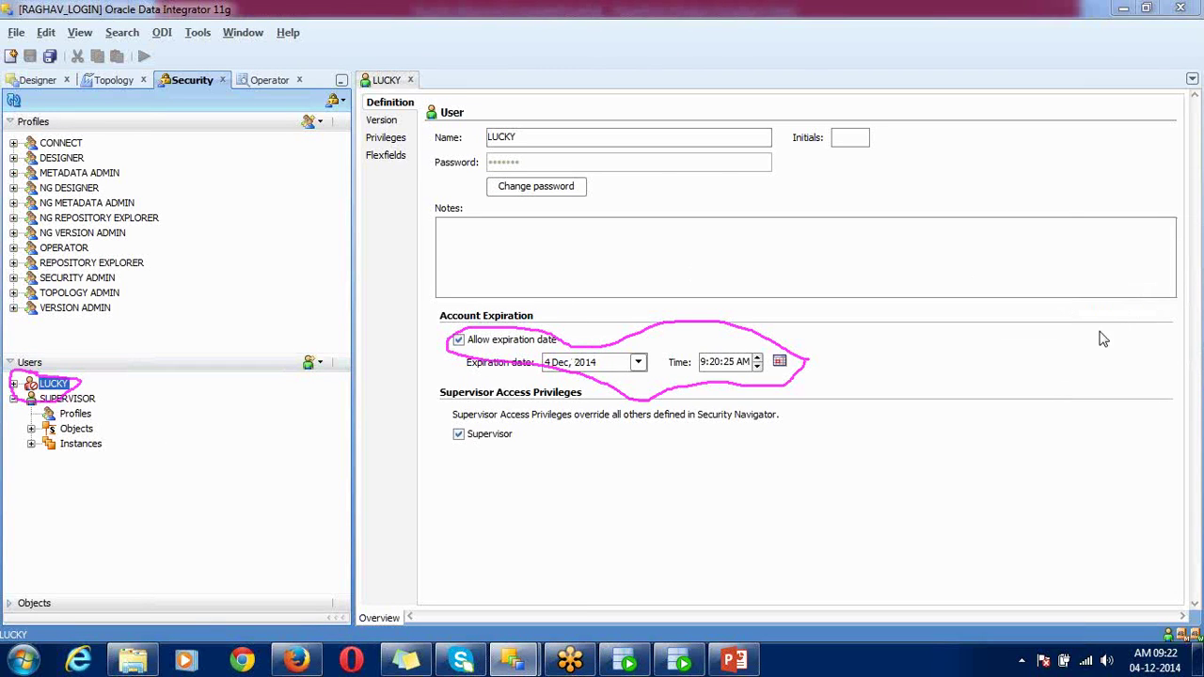
{"action": "left_click", "coordinate": [639, 365]}
{"action": "left_click", "coordinate": [597, 438]}
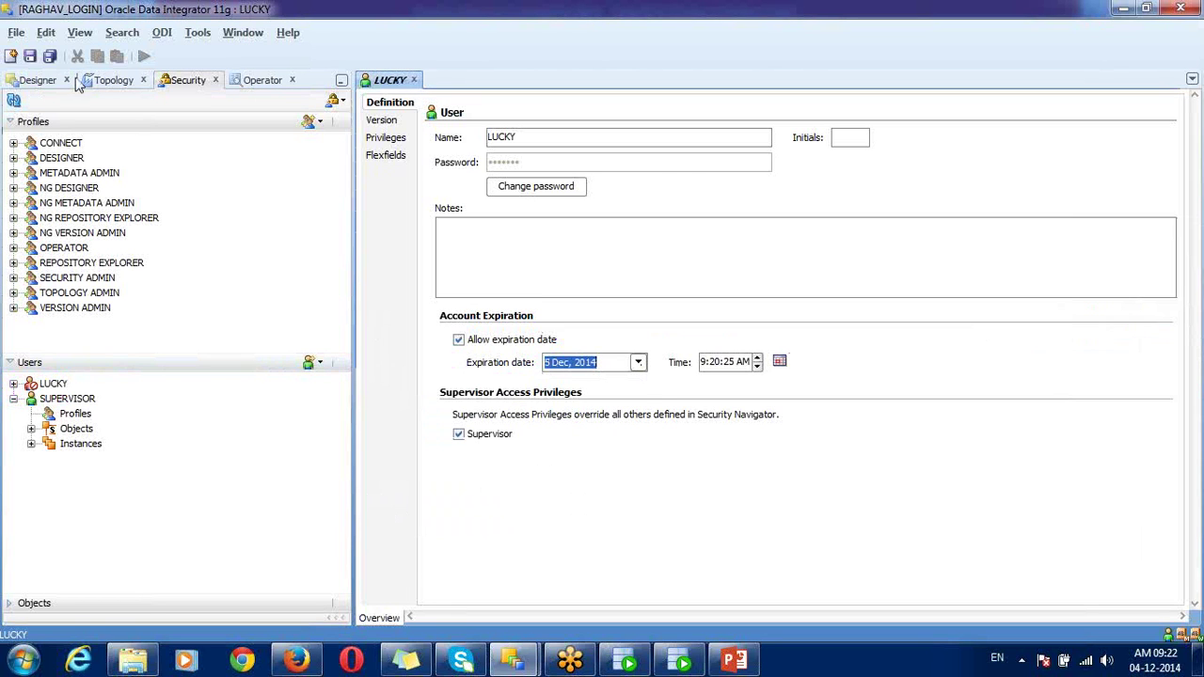
{"action": "left_click", "coordinate": [50, 59]}
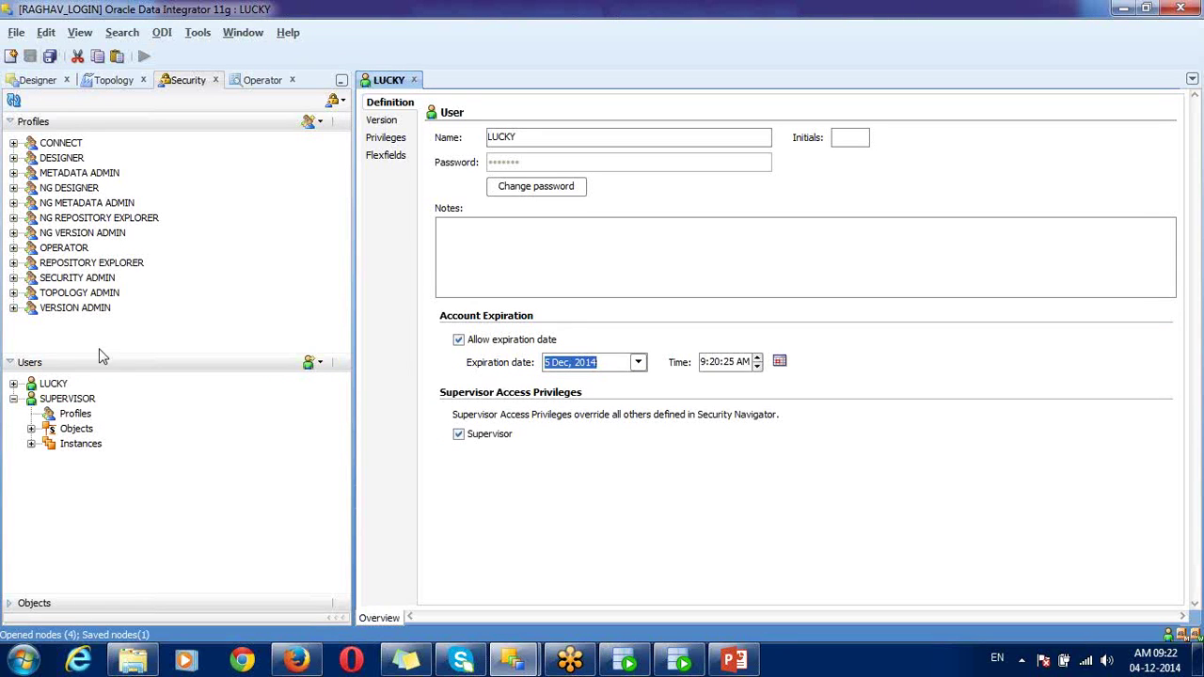
{"action": "left_click", "coordinate": [42, 385]}
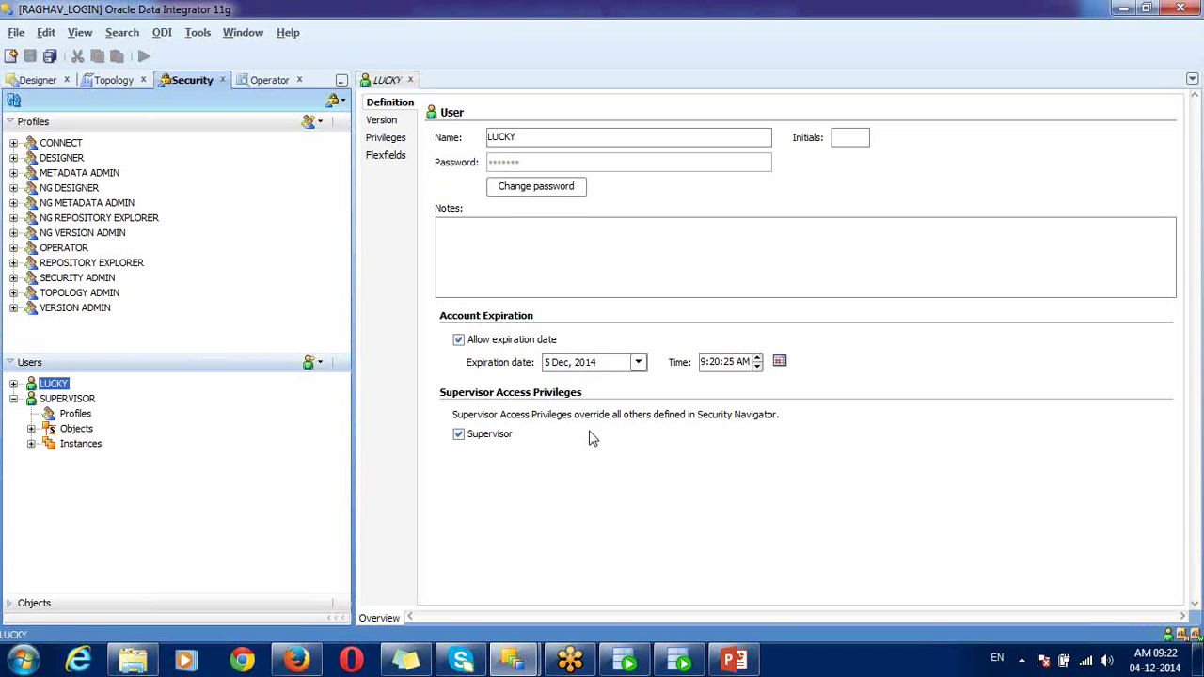
- Reload the layout file in LUCKY's window, dismiss the error, and log in as LUCKY again
{"action": "mouse_move", "coordinate": [519, 665]}
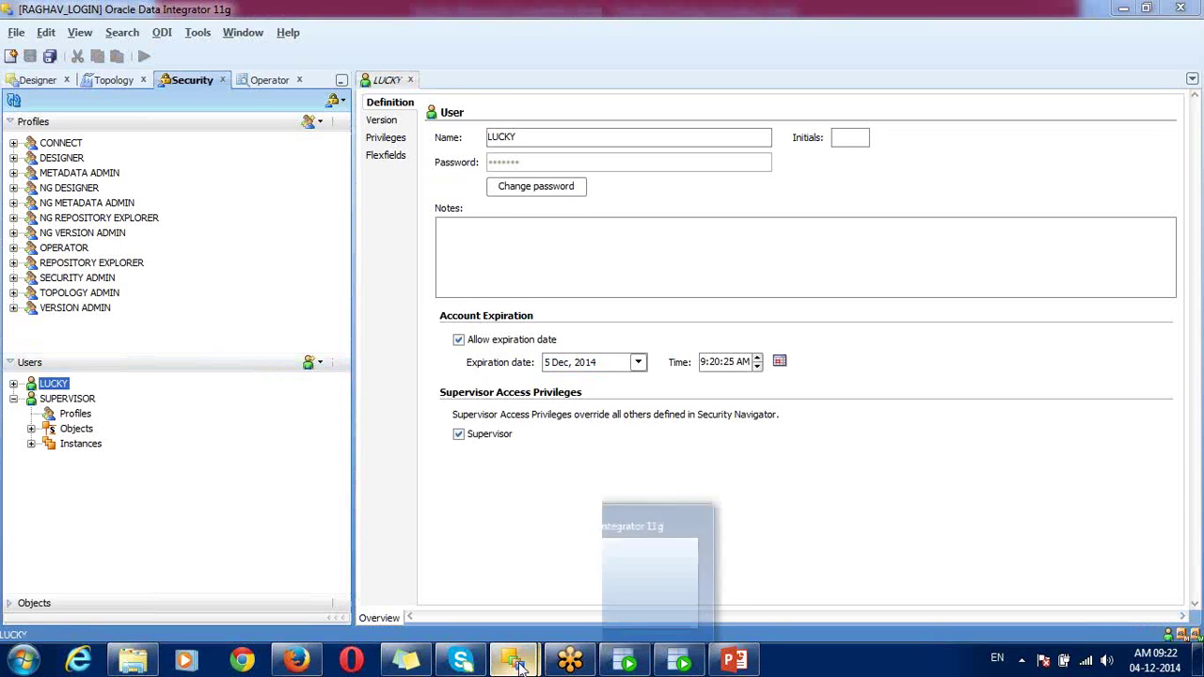
{"action": "left_click", "coordinate": [559, 570]}
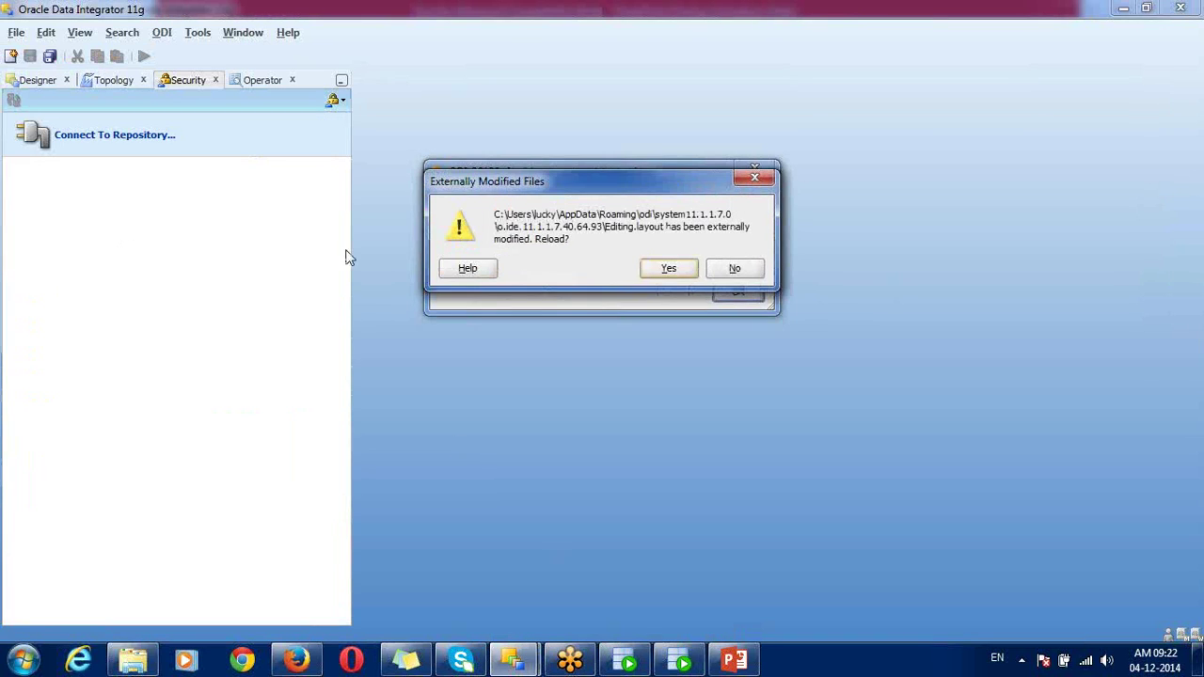
{"action": "left_click", "coordinate": [674, 269]}
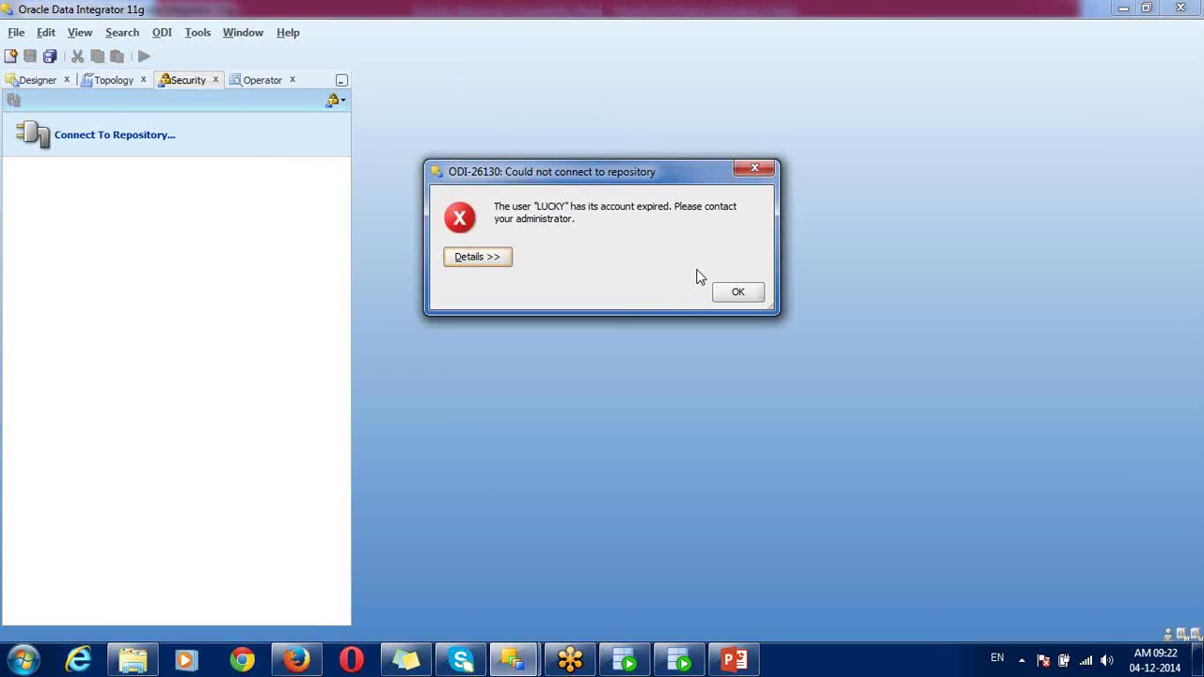
{"action": "left_click", "coordinate": [739, 292]}
{"action": "left_click", "coordinate": [666, 291]}
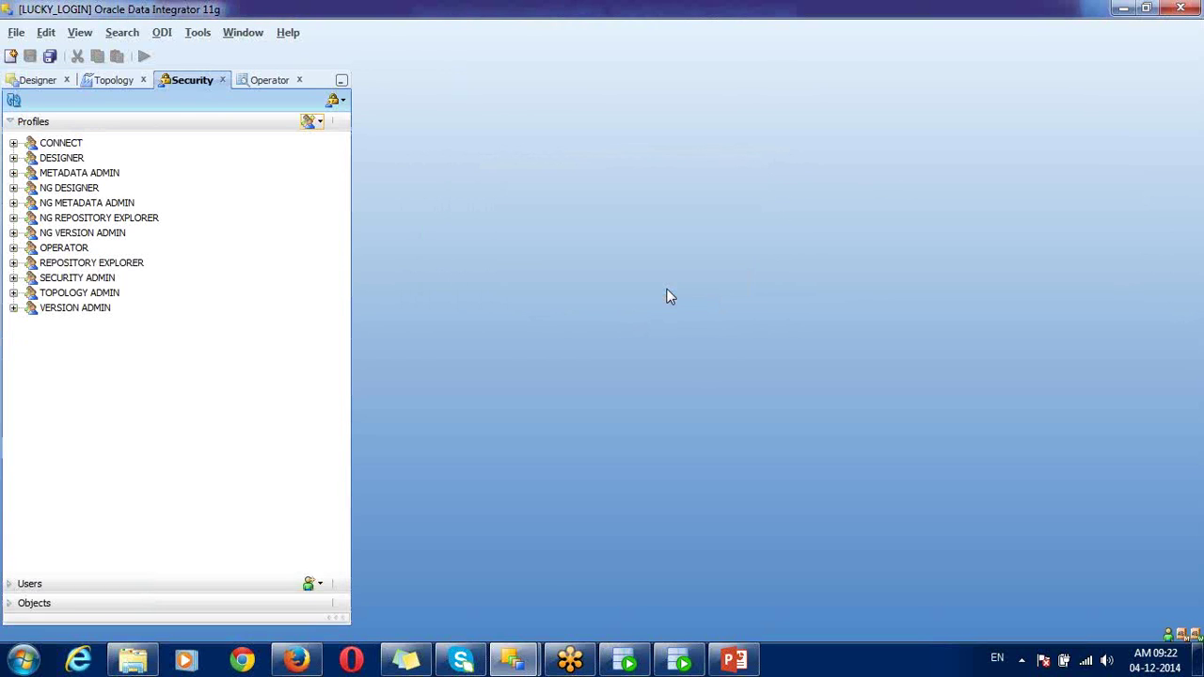
{"action": "left_click", "coordinate": [163, 34]}
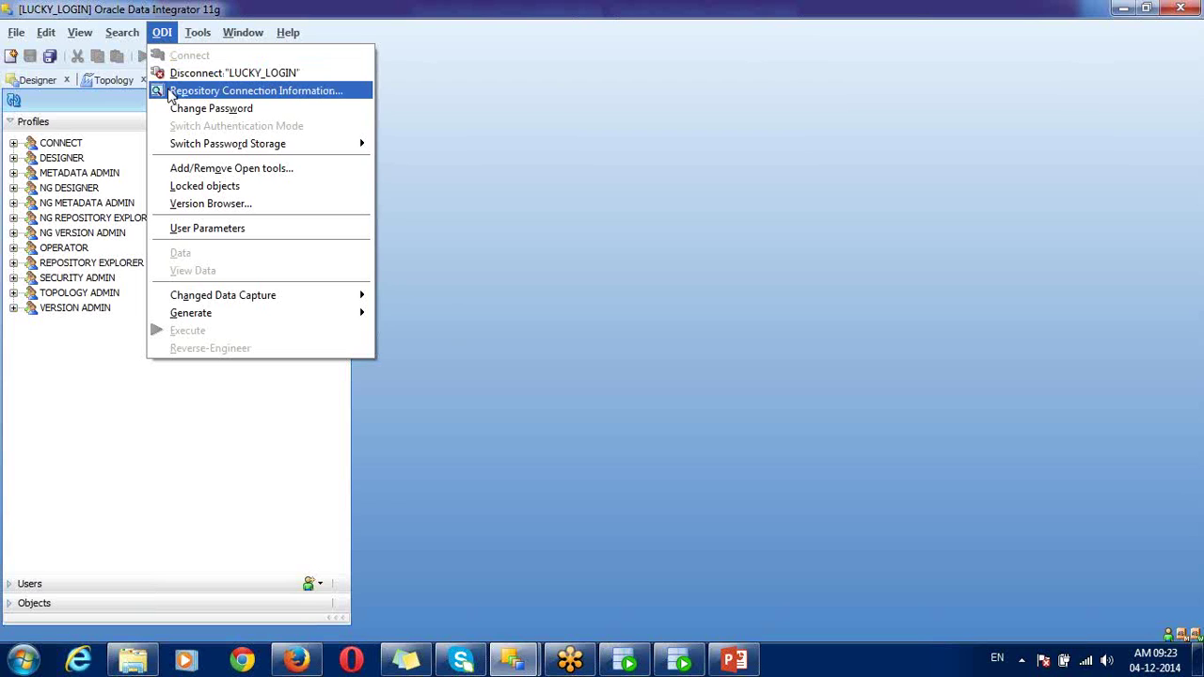
{"action": "left_click", "coordinate": [171, 92]}
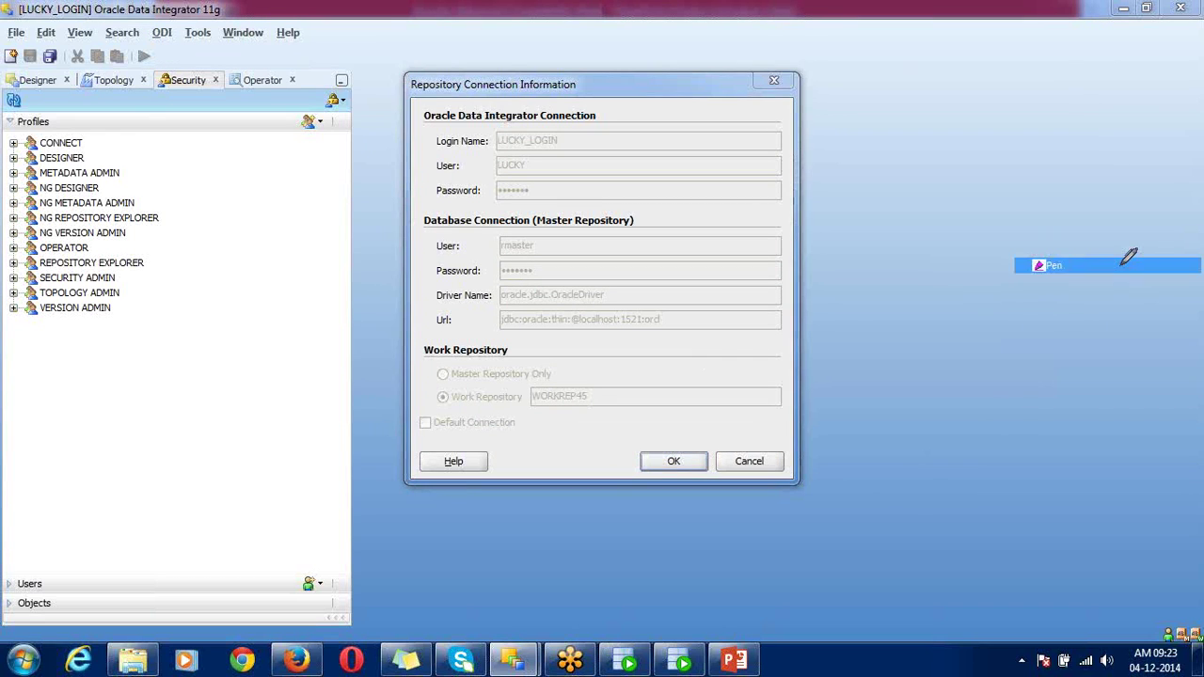
{"action": "left_click", "coordinate": [1124, 263]}
{"action": "mouse_move", "coordinate": [543, 158]}
{"action": "left_mouse_down"}
{"action": "mouse_move", "coordinate": [437, 149]}
{"action": "mouse_move", "coordinate": [444, 171]}
{"action": "mouse_move", "coordinate": [541, 159]}
{"action": "left_mouse_up"}
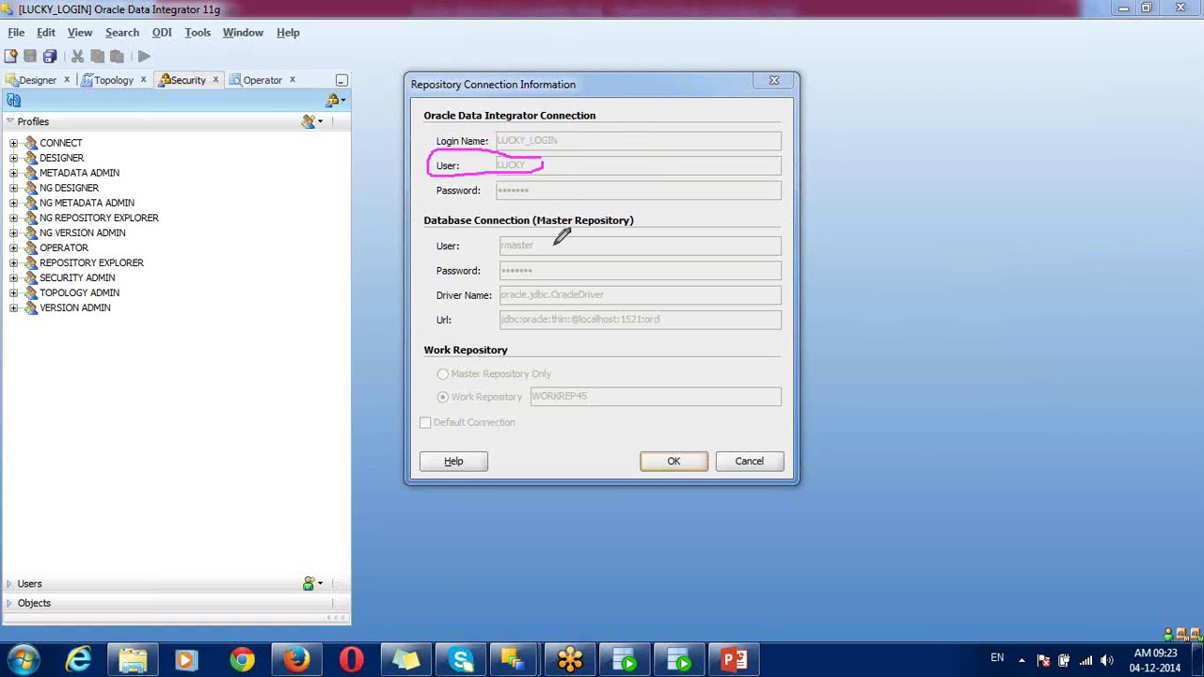
{"action": "mouse_move", "coordinate": [560, 237]}
{"action": "left_mouse_down"}
{"action": "mouse_move", "coordinate": [516, 226]}
{"action": "mouse_move", "coordinate": [424, 235]}
{"action": "mouse_move", "coordinate": [461, 251]}
{"action": "mouse_move", "coordinate": [557, 244]}
{"action": "left_mouse_up"}
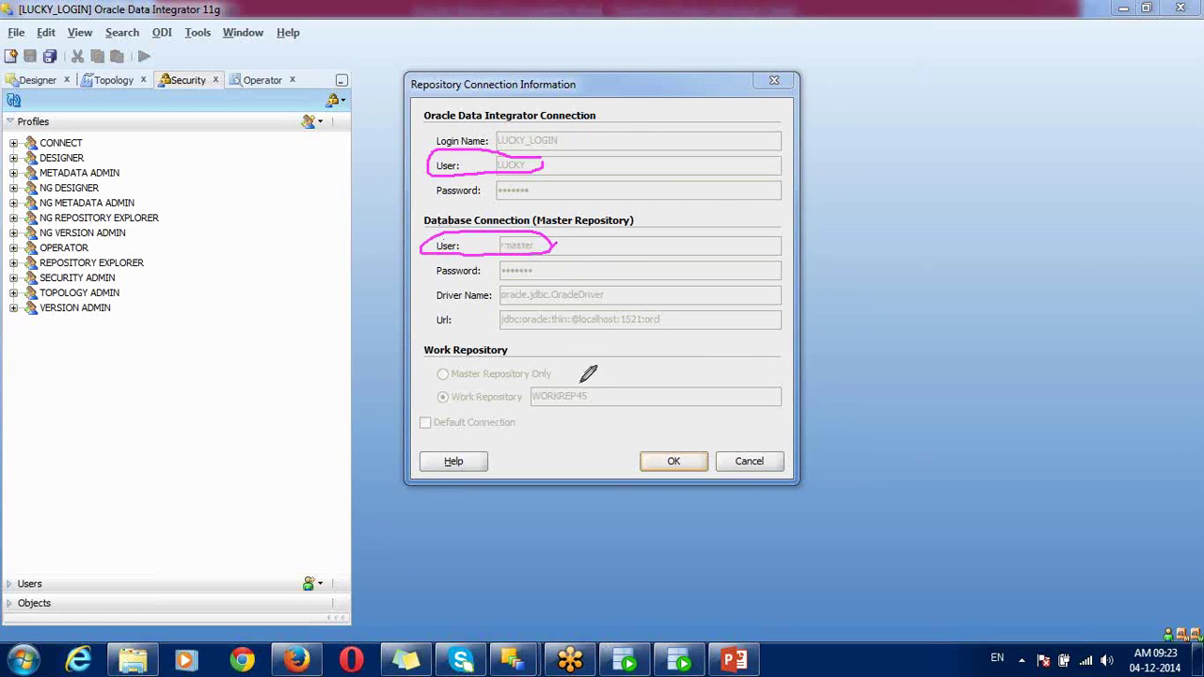
{"action": "mouse_move", "coordinate": [599, 386]}
{"action": "left_mouse_down"}
{"action": "mouse_move", "coordinate": [425, 393]}
{"action": "mouse_move", "coordinate": [469, 406]}
{"action": "mouse_move", "coordinate": [607, 403]}
{"action": "mouse_move", "coordinate": [605, 386]}
{"action": "left_mouse_up"}
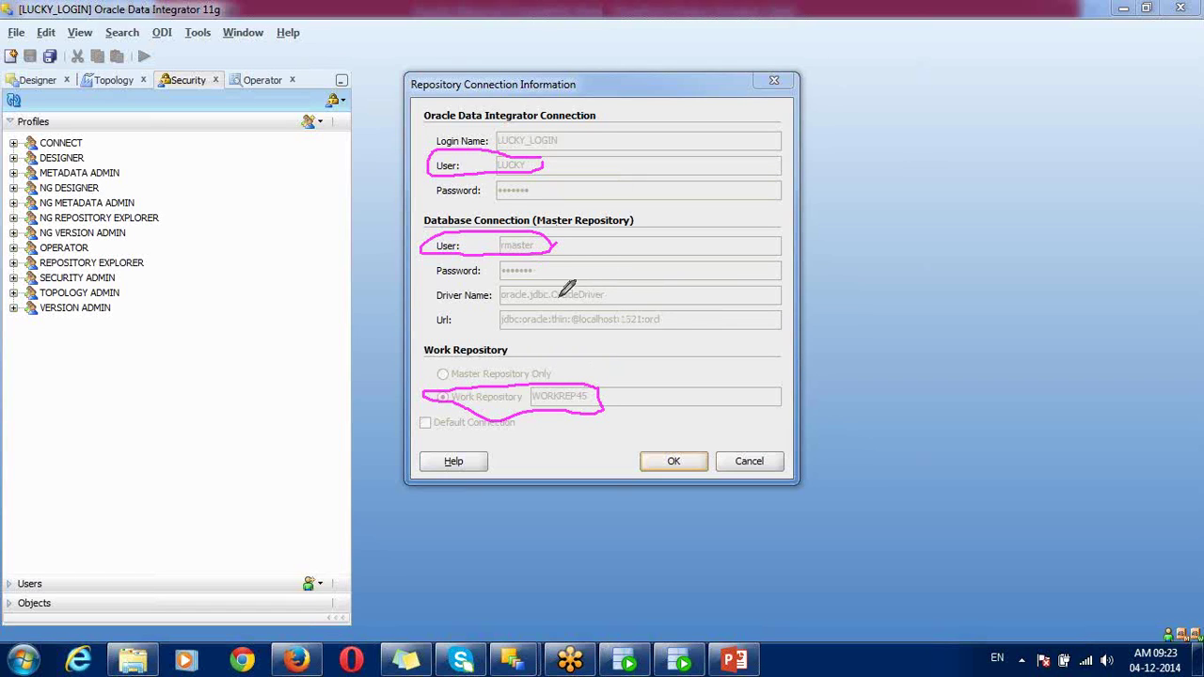
{"action": "mouse_move", "coordinate": [668, 331]}
{"action": "left_mouse_down"}
{"action": "mouse_move", "coordinate": [673, 316]}
{"action": "mouse_move", "coordinate": [640, 299]}
{"action": "mouse_move", "coordinate": [491, 310]}
{"action": "mouse_move", "coordinate": [562, 337]}
{"action": "mouse_move", "coordinate": [690, 327]}
{"action": "left_mouse_up"}
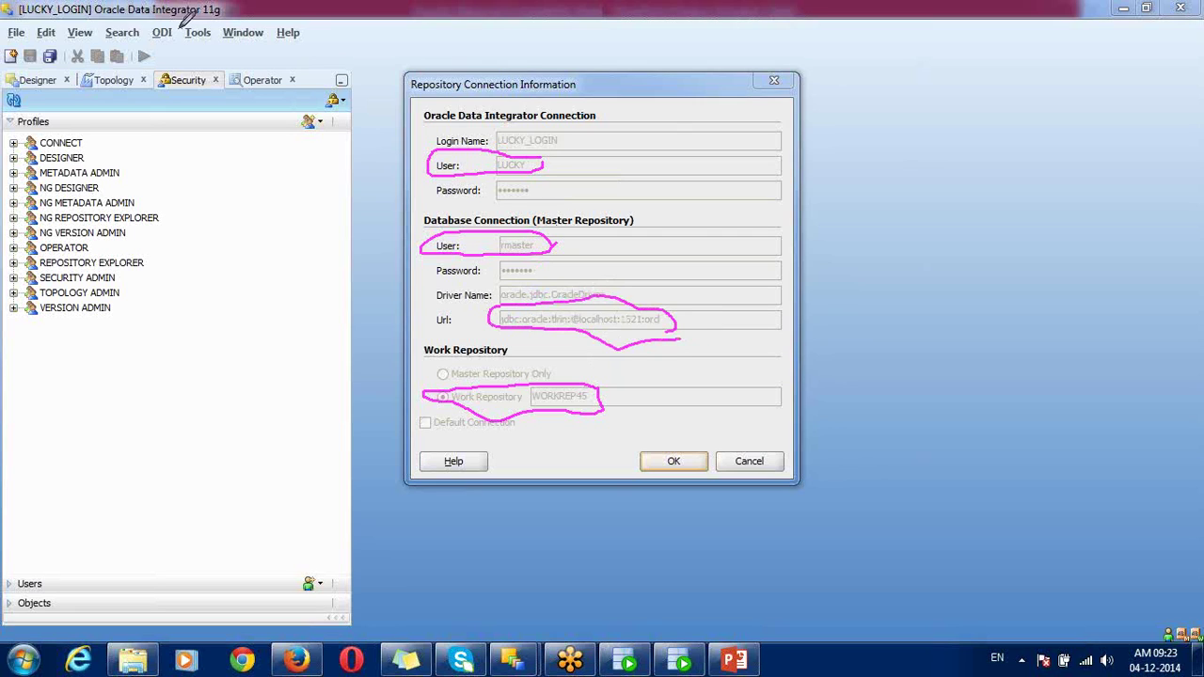
{"action": "mouse_move", "coordinate": [167, 20]}
{"action": "left_mouse_down"}
{"action": "mouse_move", "coordinate": [149, 30]}
{"action": "mouse_move", "coordinate": [170, 45]}
{"action": "mouse_move", "coordinate": [182, 34]}
{"action": "left_mouse_up"}
{"action": "key", "text": "e"}
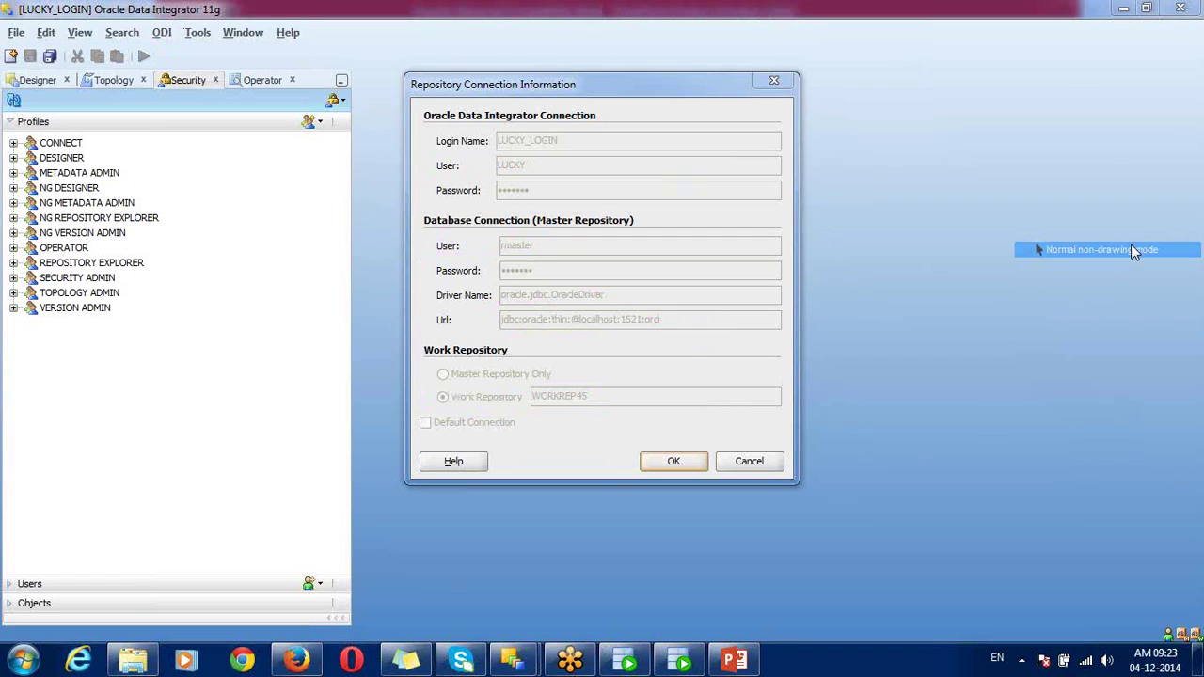
{"action": "left_click", "coordinate": [744, 461]}
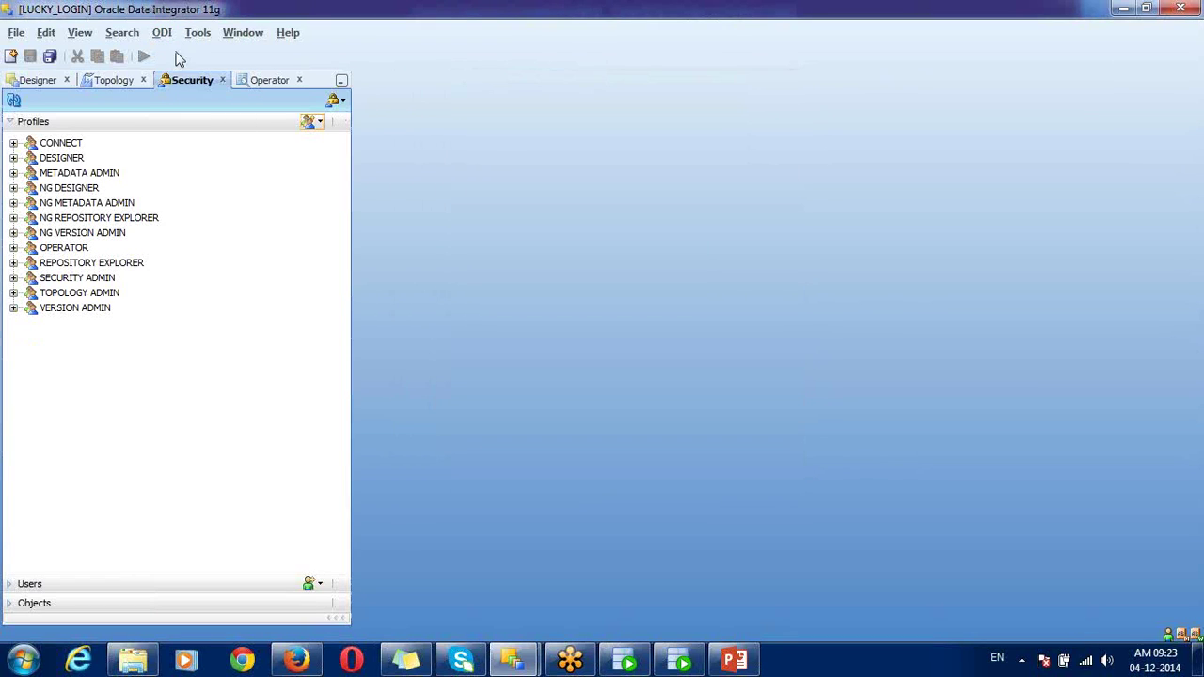
- Select user LUCKY in the expanded users tree and reopen the ODI connection menu
{"action": "left_click", "coordinate": [161, 36]}
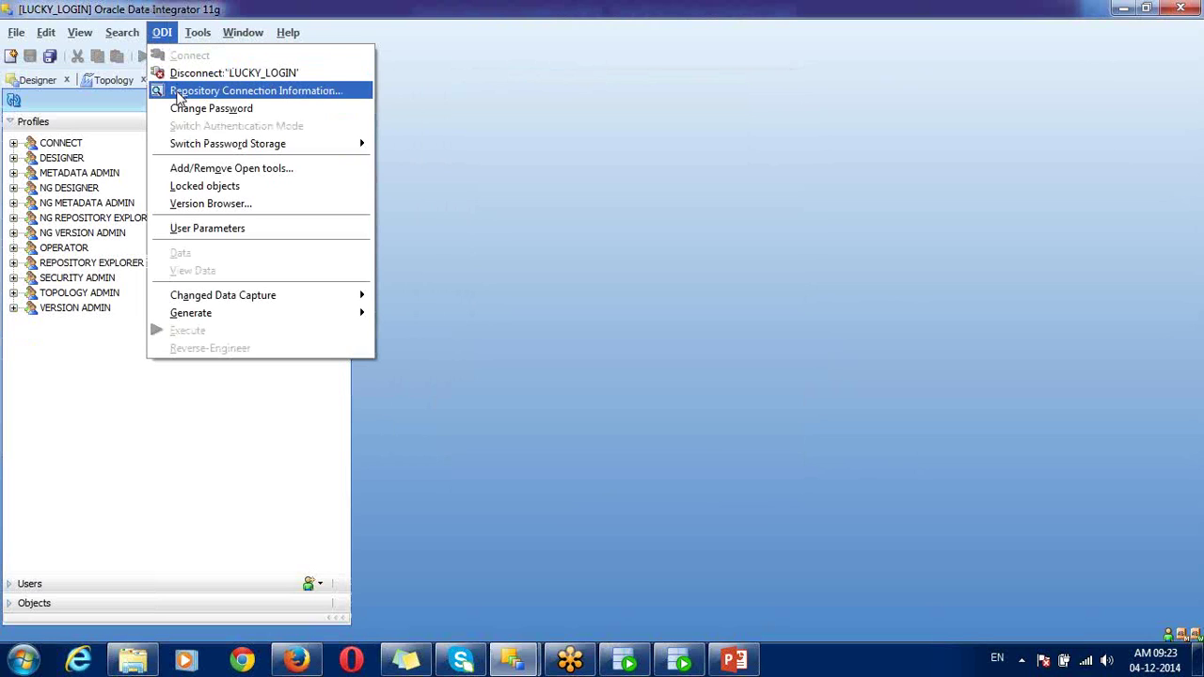
{"action": "left_click", "coordinate": [51, 587]}
{"action": "left_click", "coordinate": [64, 388]}
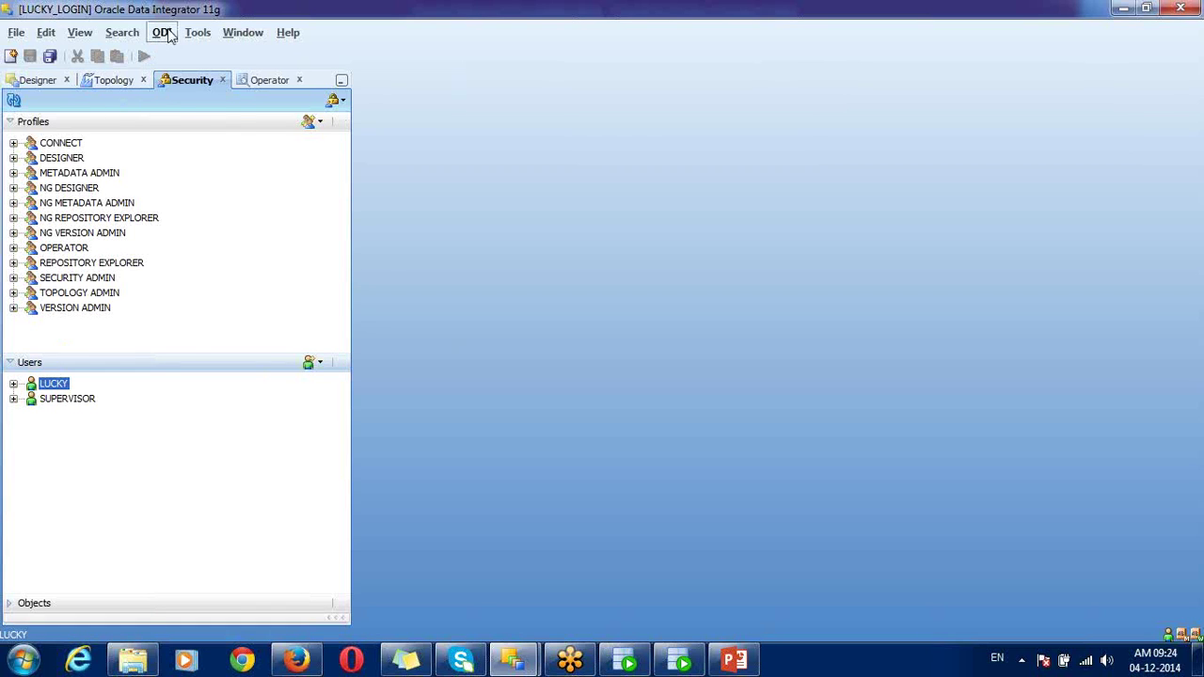
{"action": "left_click", "coordinate": [168, 36]}
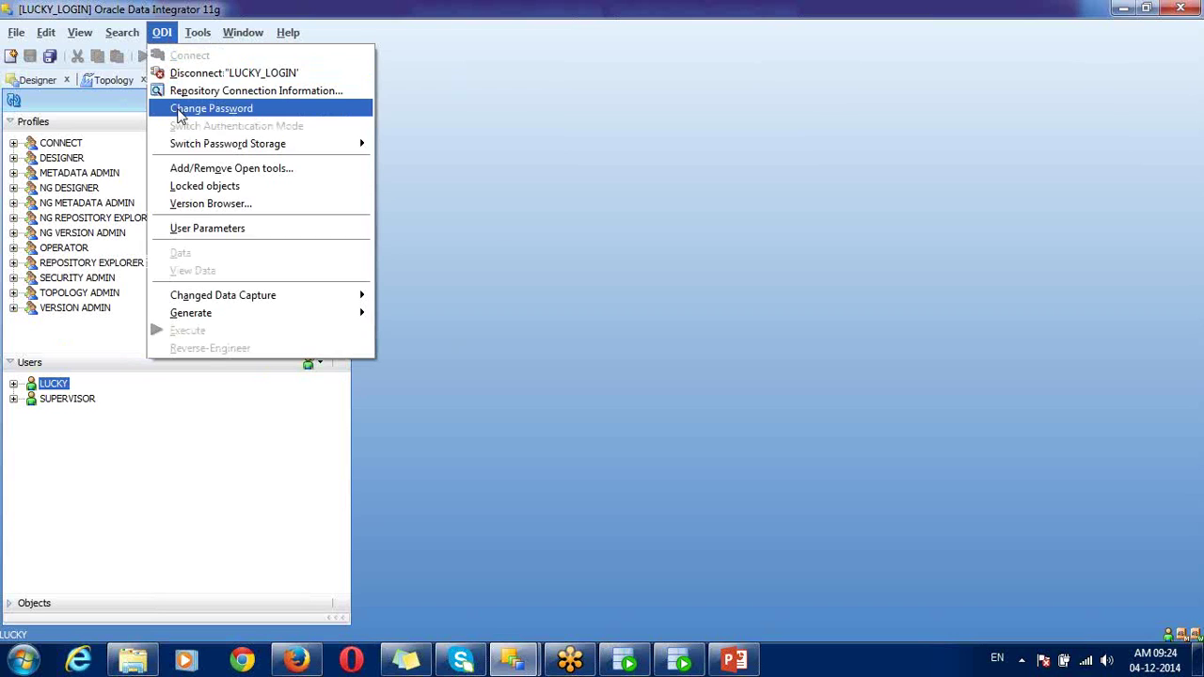
{"action": "left_click", "coordinate": [492, 233]}
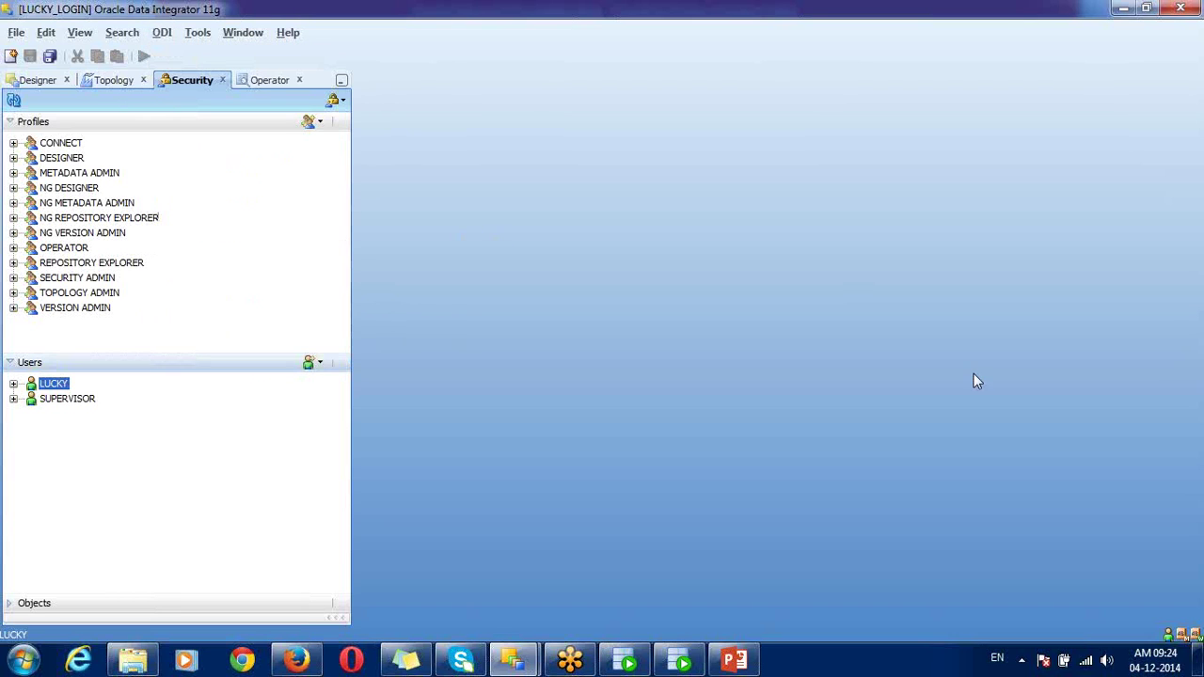
{"action": "left_click", "coordinate": [162, 34]}
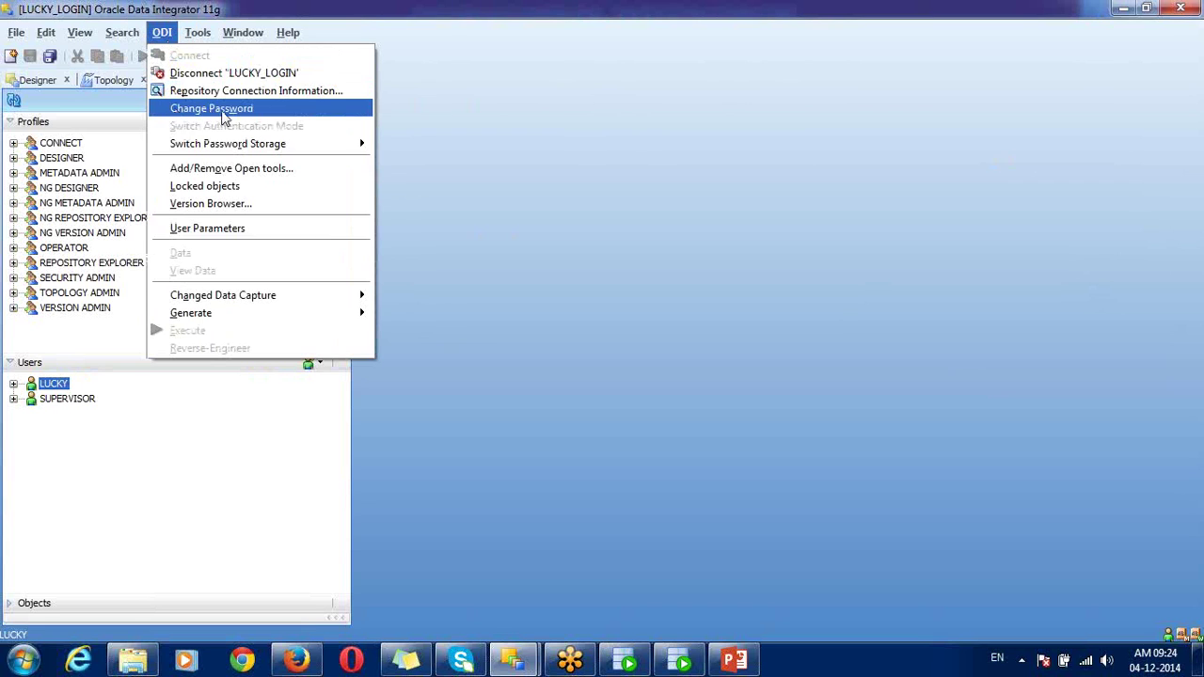
{"action": "left_click", "coordinate": [224, 110]}
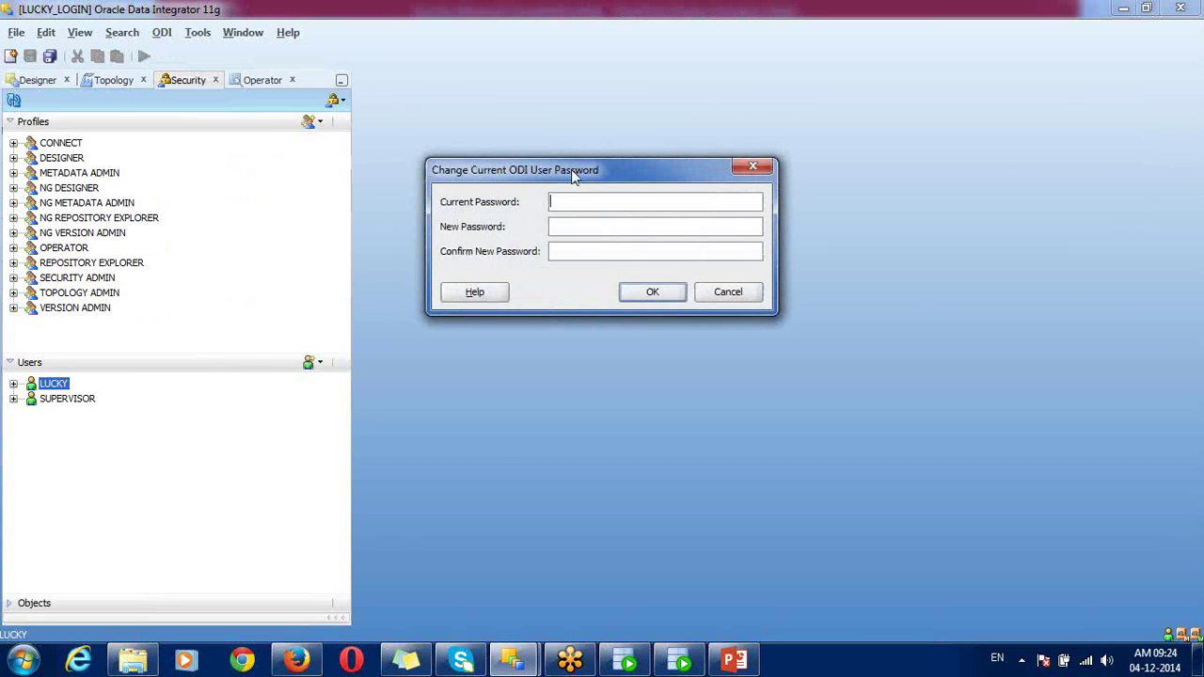
{"action": "mouse_move", "coordinate": [573, 168]}
{"action": "left_mouse_down"}
{"action": "mouse_move", "coordinate": [561, 242]}
{"action": "mouse_move", "coordinate": [555, 163]}
{"action": "mouse_move", "coordinate": [567, 167]}
{"action": "left_mouse_up"}
{"action": "left_click", "coordinate": [559, 195]}
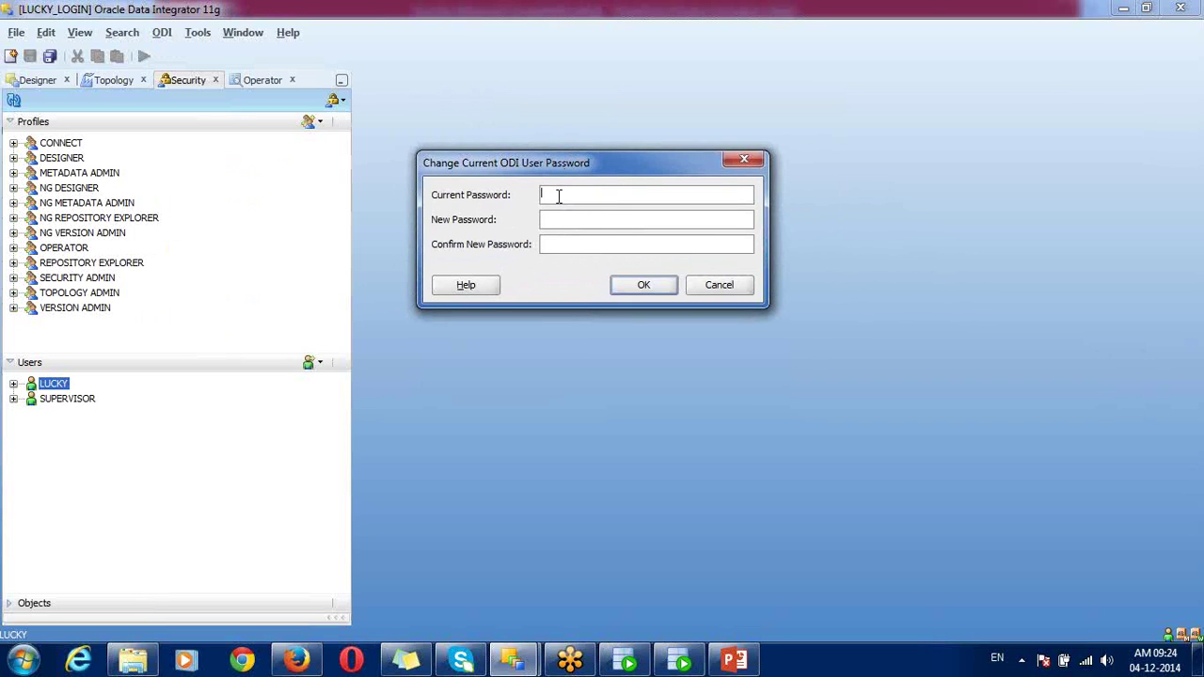
{"action": "left_click", "coordinate": [557, 219]}
{"action": "left_click", "coordinate": [556, 247]}
{"action": "left_click", "coordinate": [729, 287]}
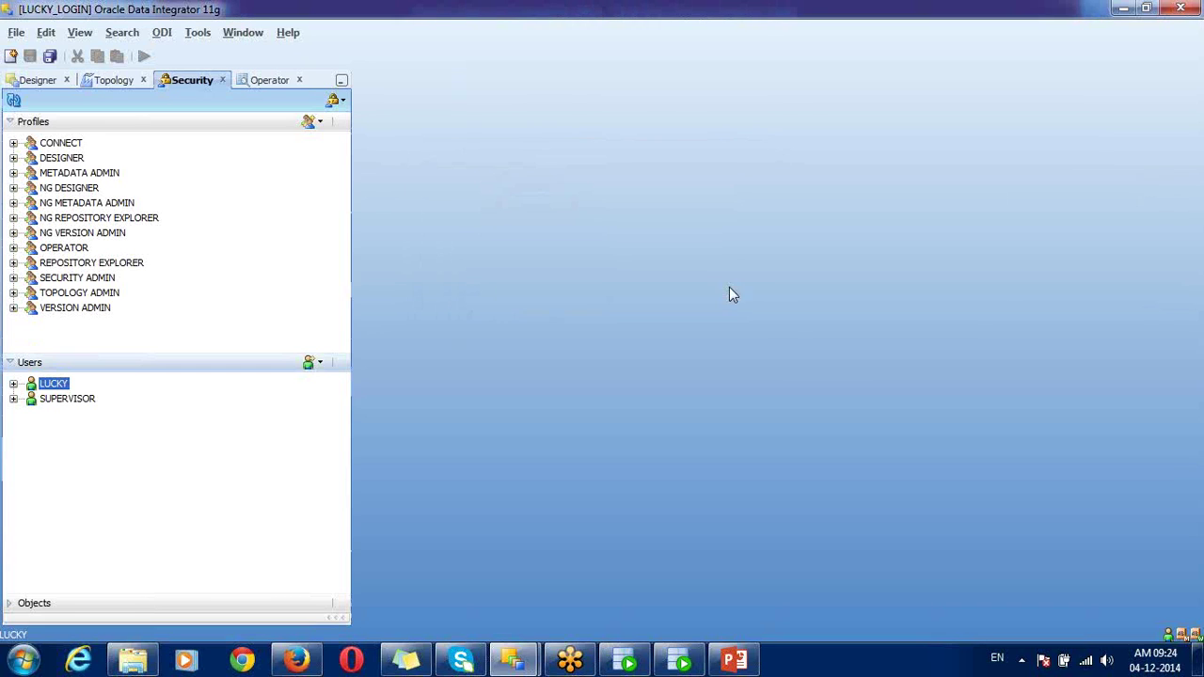
{"action": "left_click", "coordinate": [161, 34]}
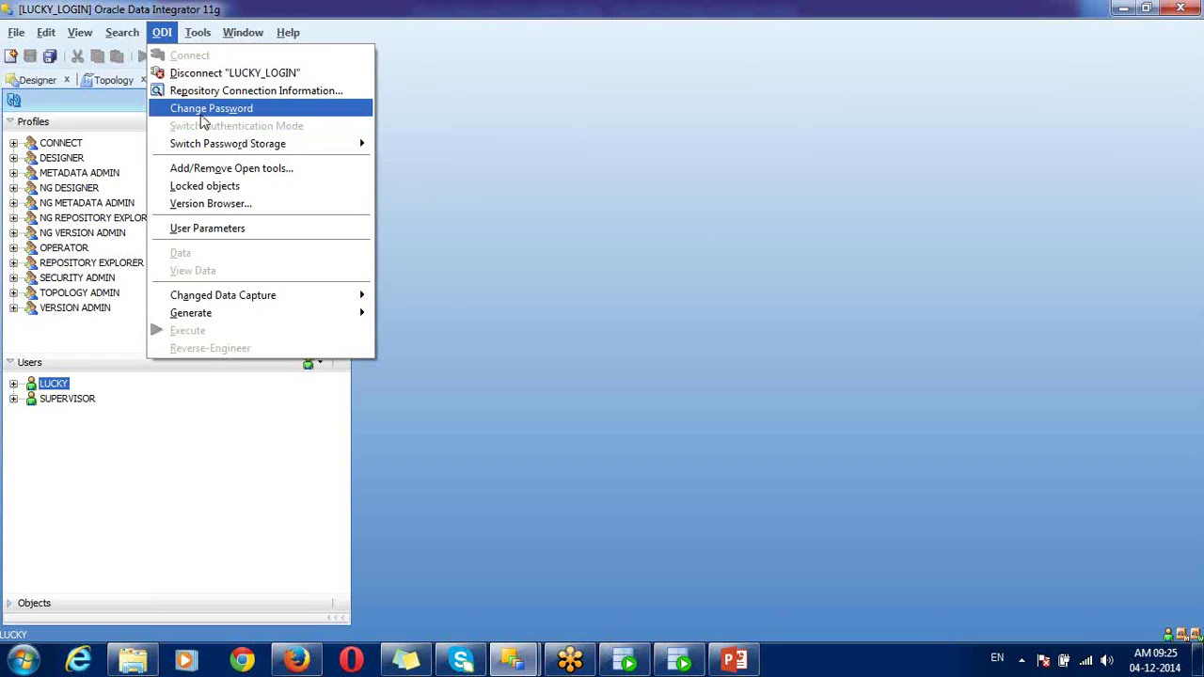
{"action": "left_click", "coordinate": [474, 197]}
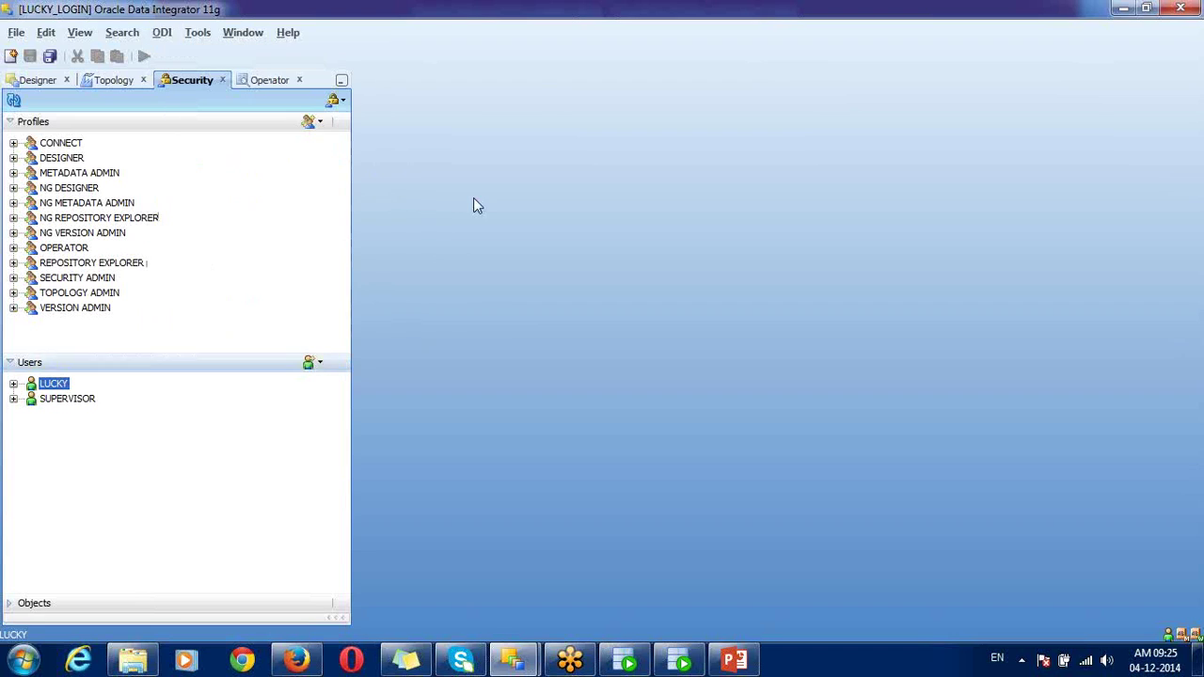
{"action": "left_click", "coordinate": [13, 384]}
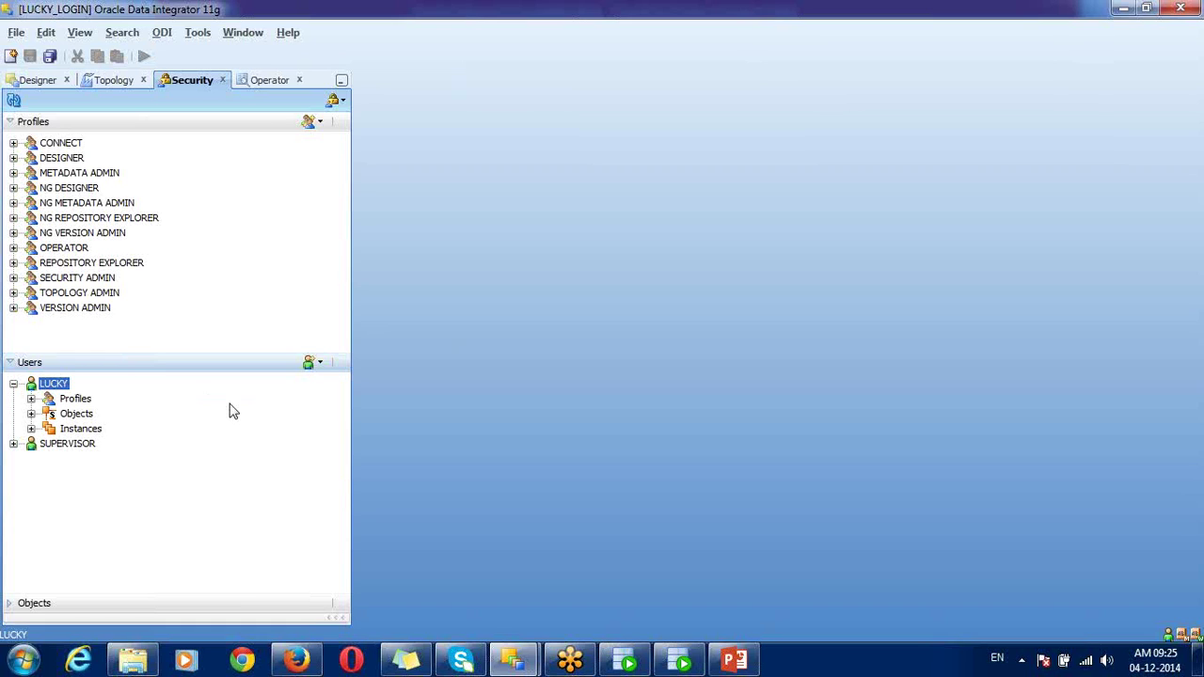
{"action": "key", "text": "Left"}
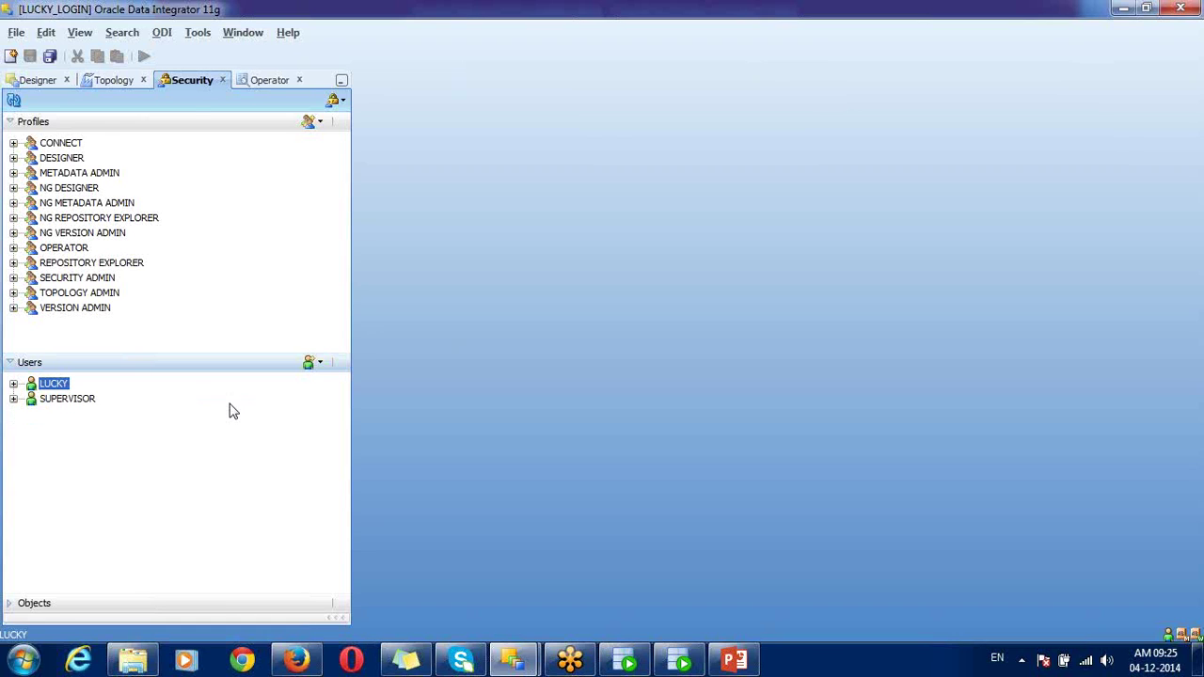
- Open the ODI connection menu showing disconnect, password and repository options
{"action": "left_click", "coordinate": [162, 33]}
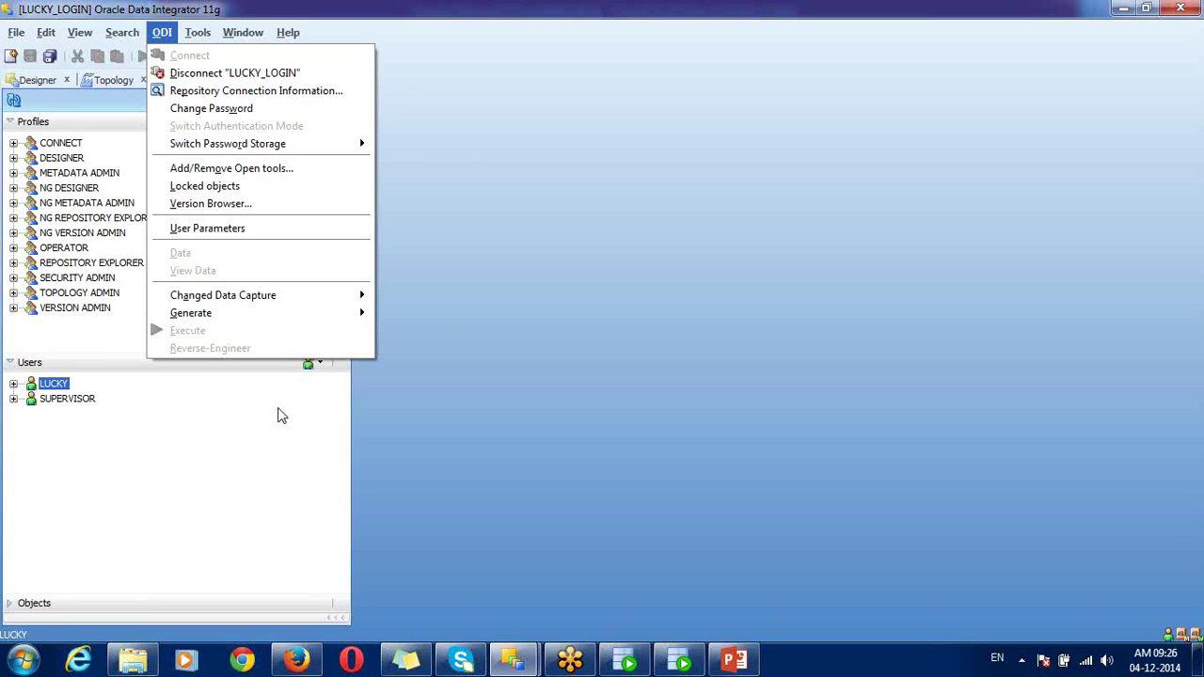
- Dismiss the ODI connection menu, returning to the Security navigator
{"action": "left_click", "coordinate": [421, 476]}
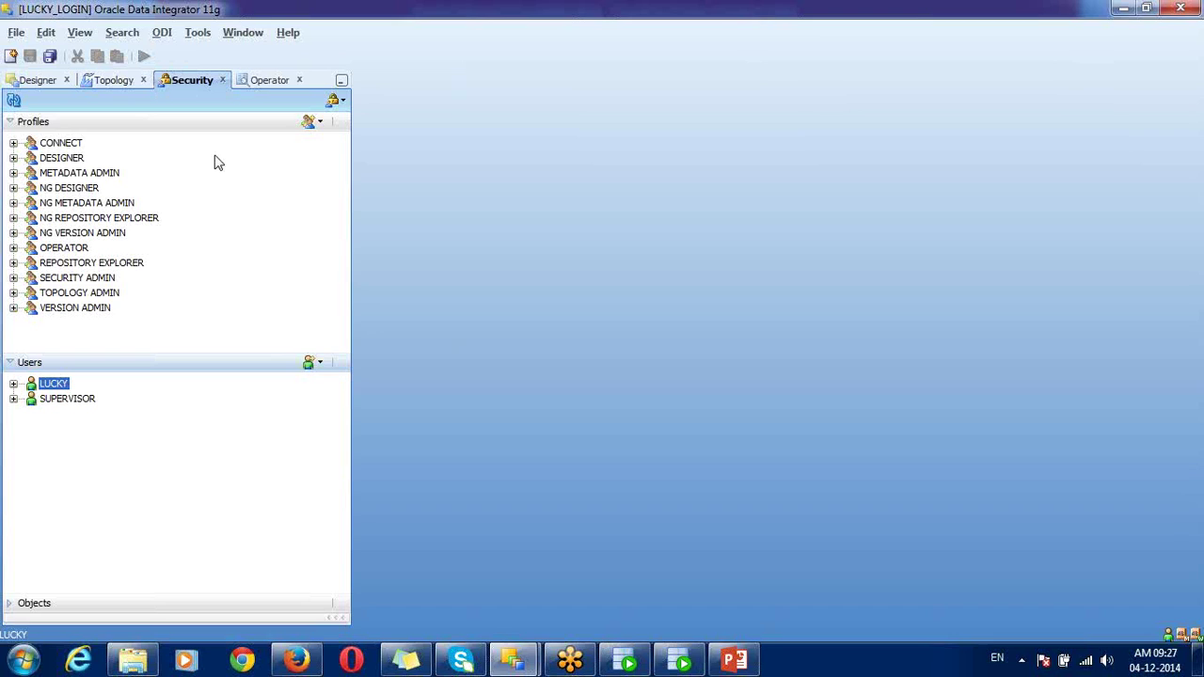
- Start a new ODI user from the Users panel and enter its user name
{"action": "left_click", "coordinate": [311, 365]}
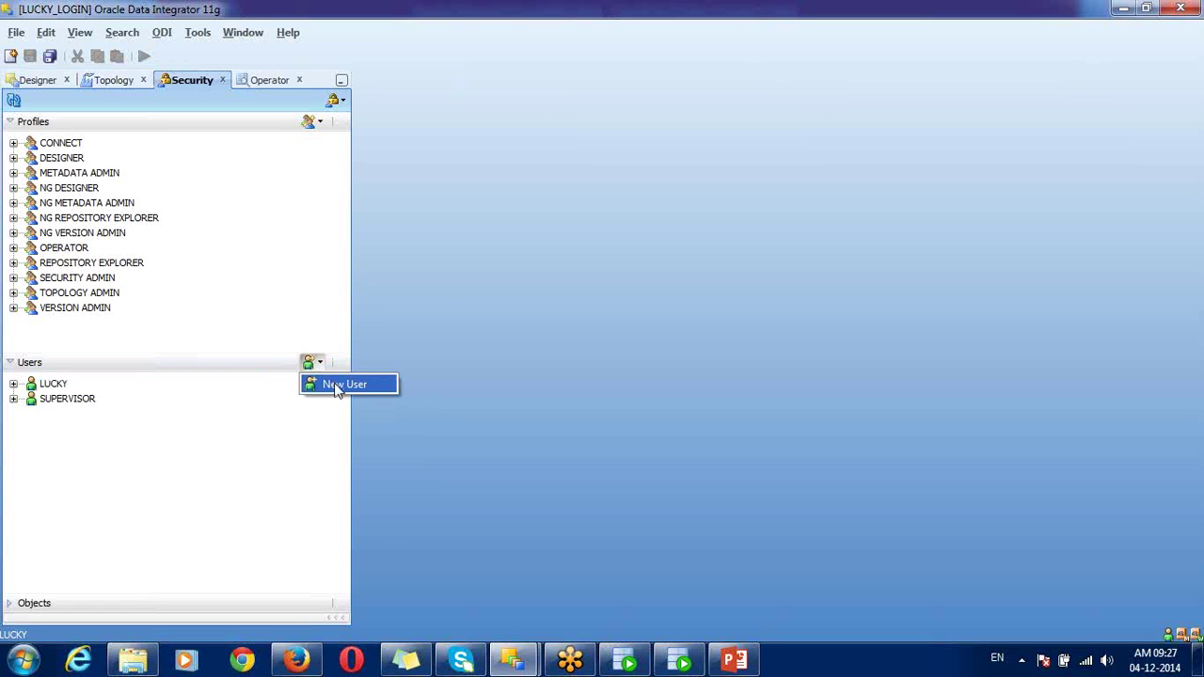
{"action": "left_click", "coordinate": [334, 384]}
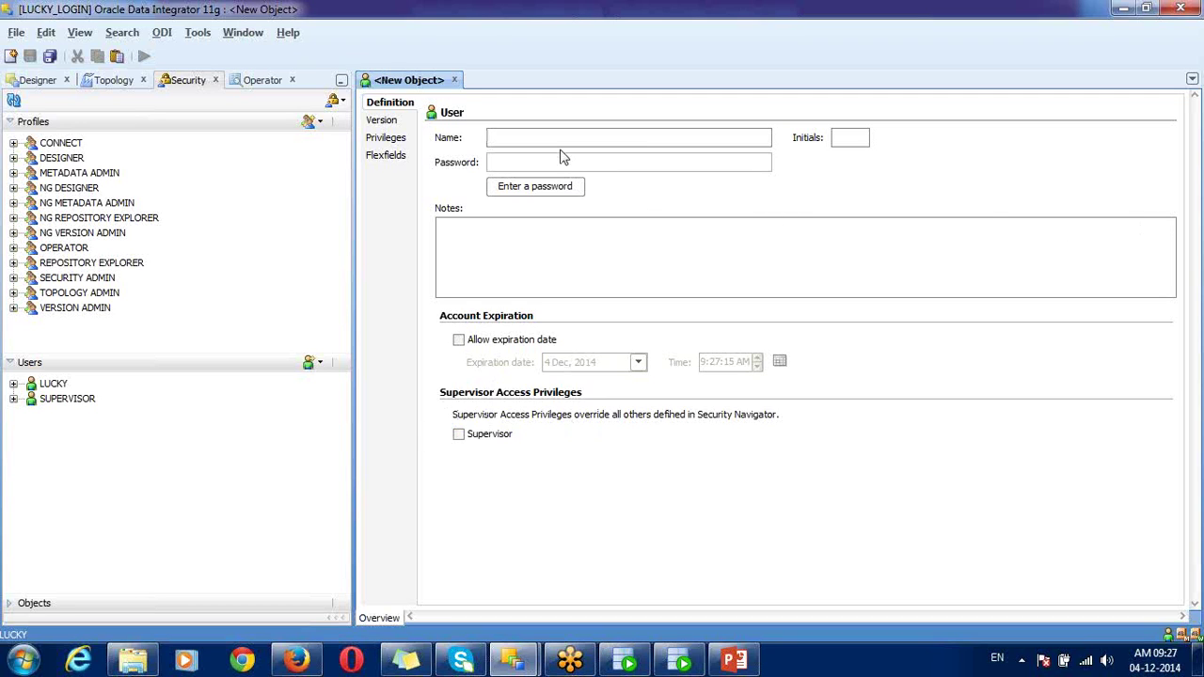
{"action": "type", "text": "RAGHU"}
{"action": "key", "text": "Tab"}
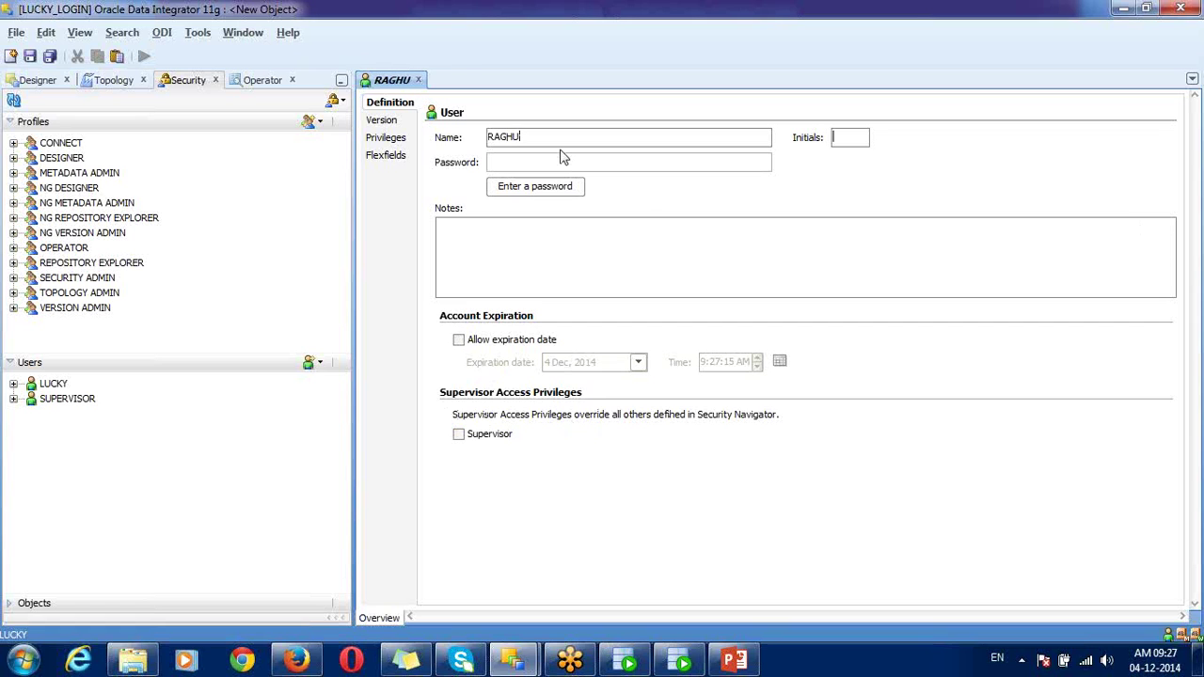
- Give the new user a password that expires, with the expiration minutes raised, and confirm
{"action": "left_click", "coordinate": [537, 187]}
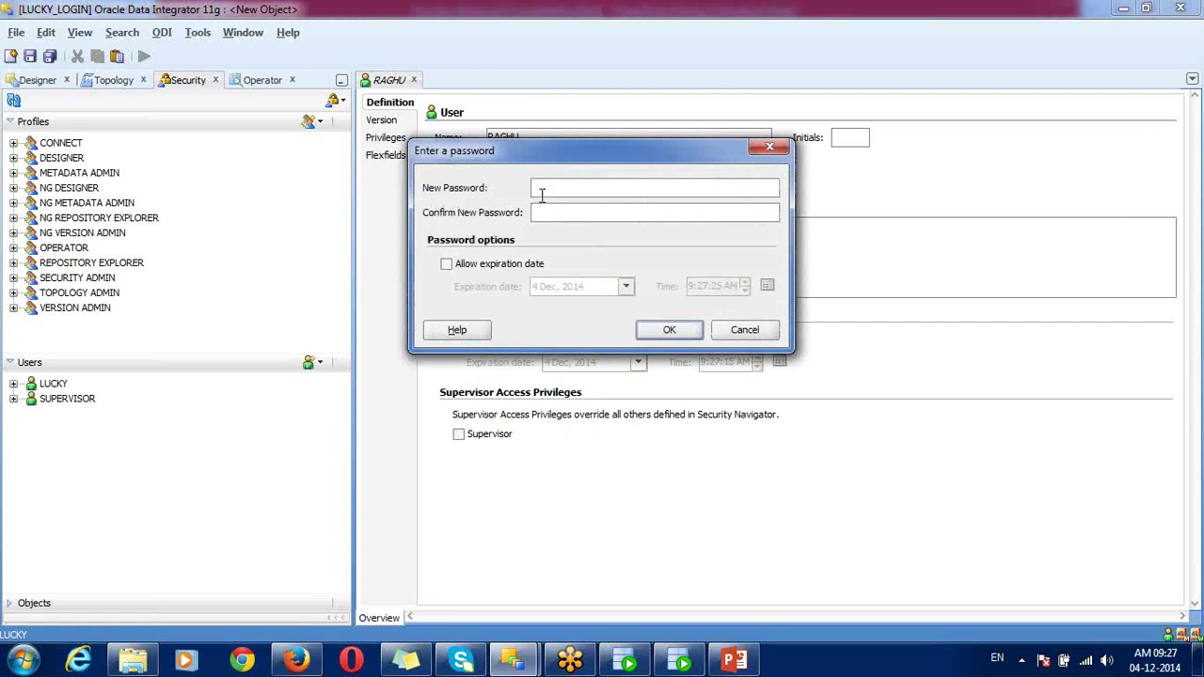
{"action": "type", "text": "••••••••••••••"}
{"action": "left_click", "coordinate": [445, 268]}
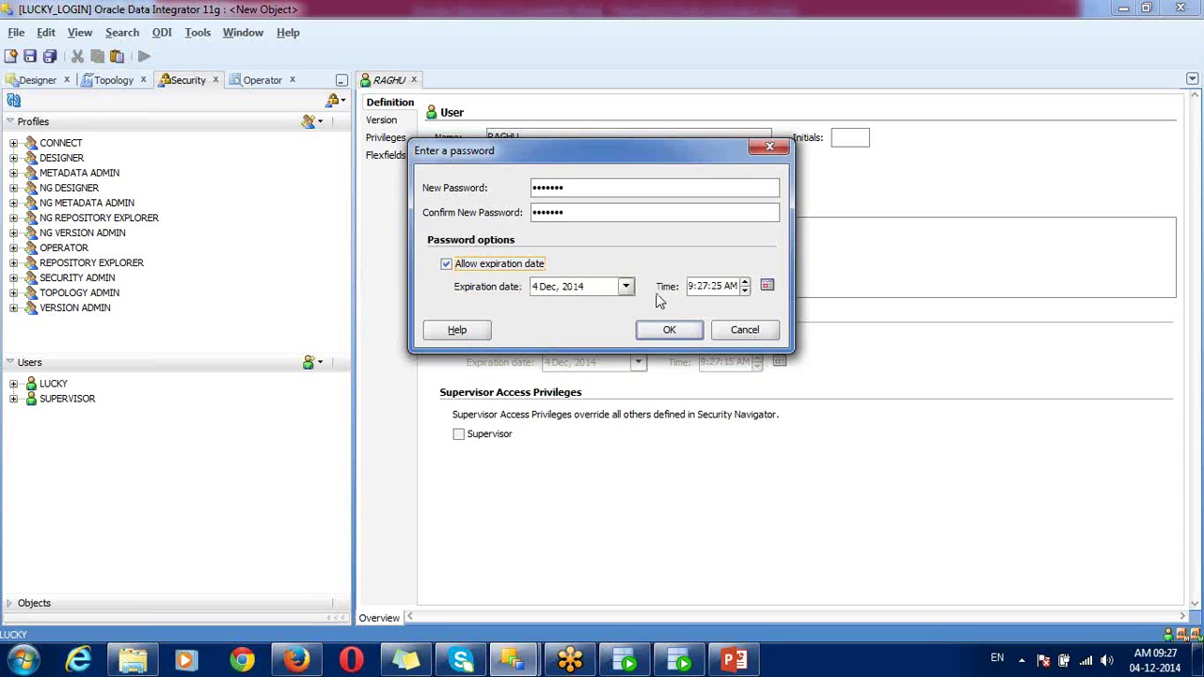
{"action": "left_click", "coordinate": [708, 286]}
{"action": "left_click", "coordinate": [744, 282]}
{"action": "left_click", "coordinate": [744, 282]}
{"action": "left_click", "coordinate": [744, 281]}
{"action": "left_click", "coordinate": [744, 281]}
{"action": "left_click", "coordinate": [744, 281]}
{"action": "left_click", "coordinate": [744, 281]}
{"action": "left_click", "coordinate": [744, 281]}
{"action": "left_click", "coordinate": [744, 281]}
{"action": "left_click", "coordinate": [744, 281]}
{"action": "left_click", "coordinate": [744, 281]}
{"action": "left_click", "coordinate": [744, 282]}
{"action": "left_click", "coordinate": [744, 281]}
{"action": "left_click", "coordinate": [744, 281]}
{"action": "left_click", "coordinate": [685, 329]}
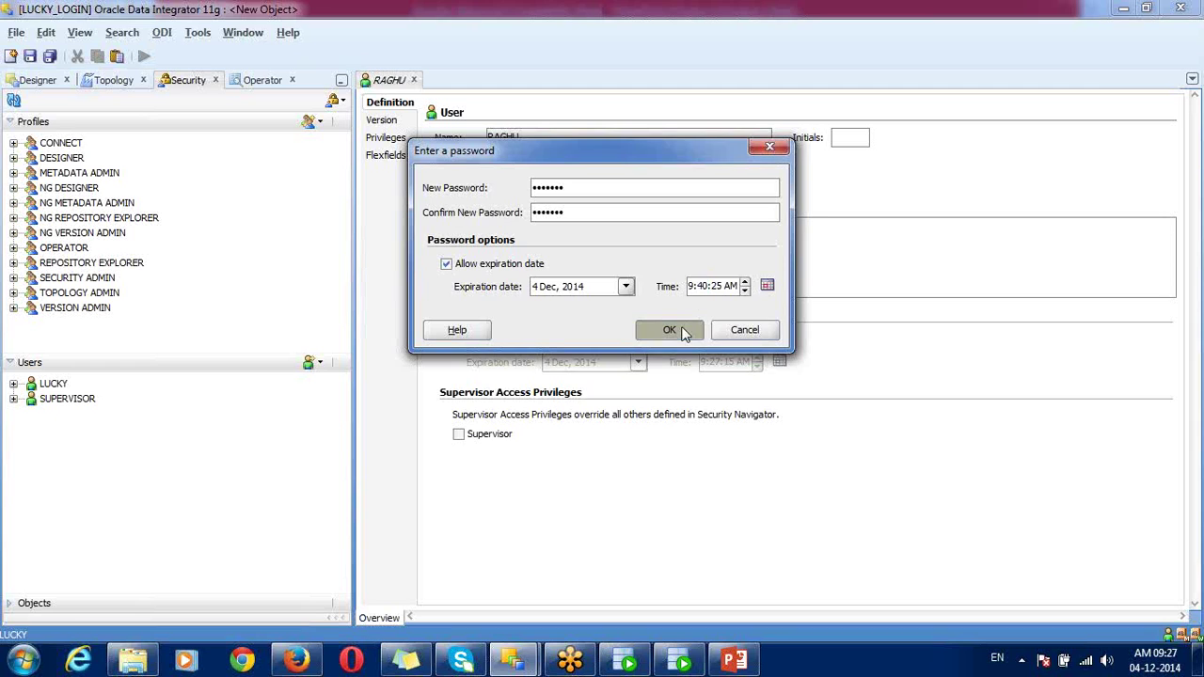
- Save the new user and expand its Profiles and Objects nodes, which show nothing assigned
{"action": "left_click", "coordinate": [49, 56]}
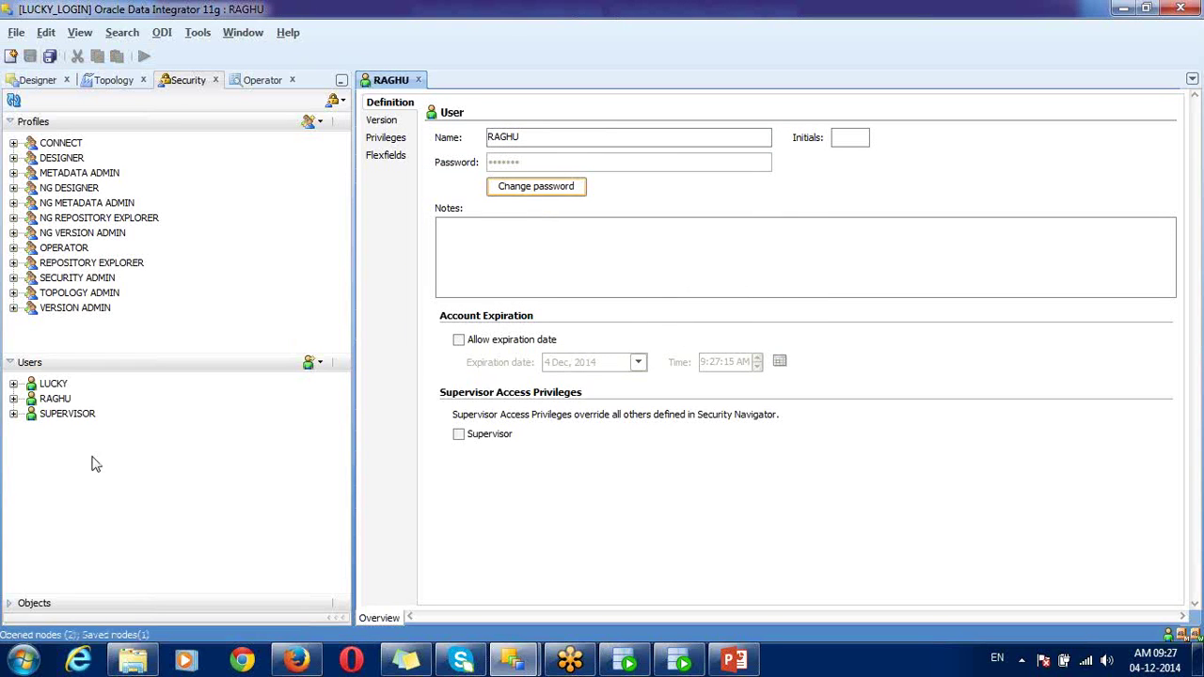
{"action": "left_click", "coordinate": [53, 400]}
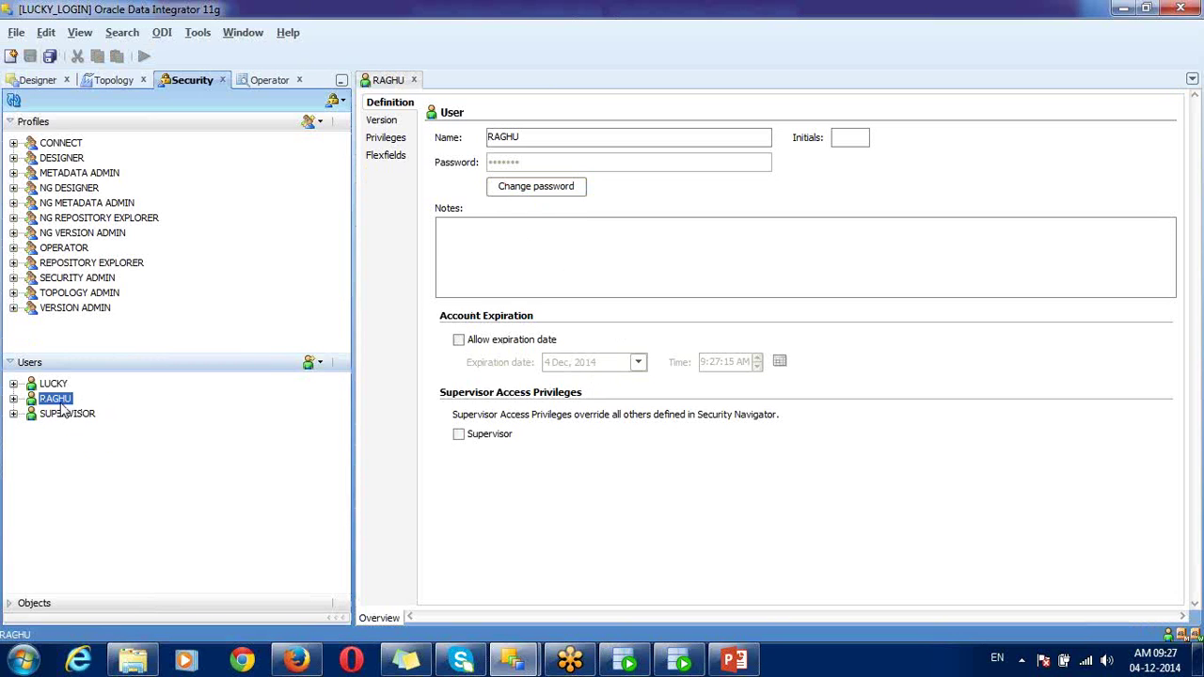
{"action": "left_click", "coordinate": [14, 400]}
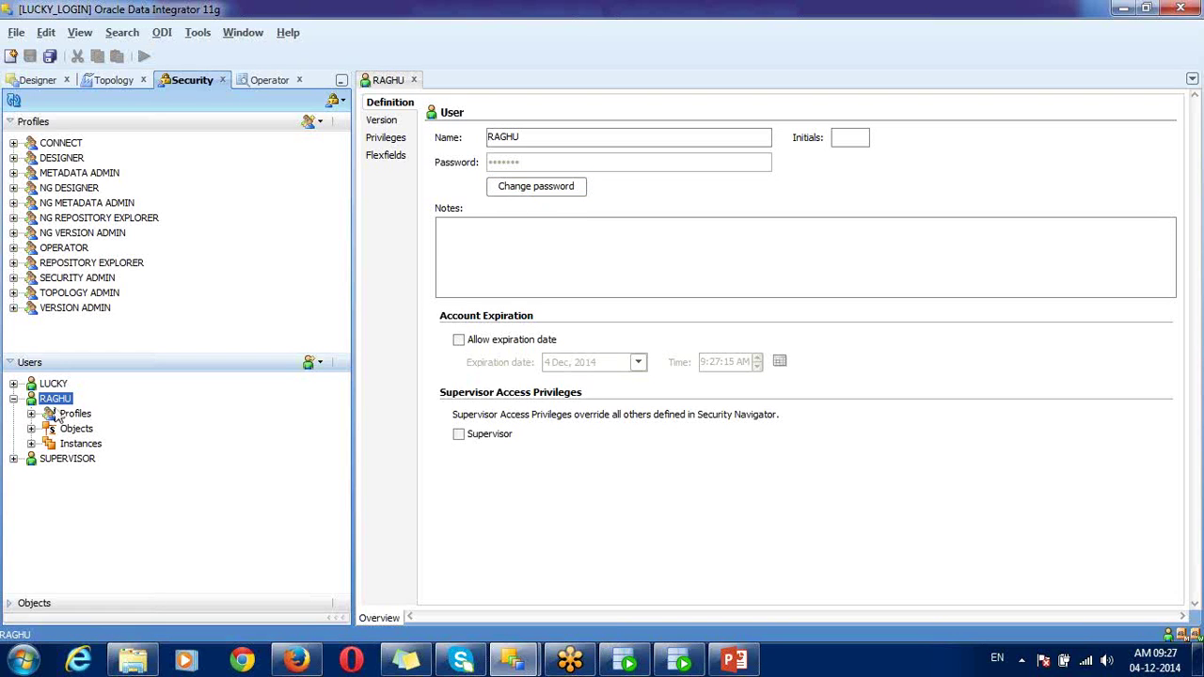
{"action": "left_click", "coordinate": [33, 416]}
{"action": "left_click", "coordinate": [31, 415]}
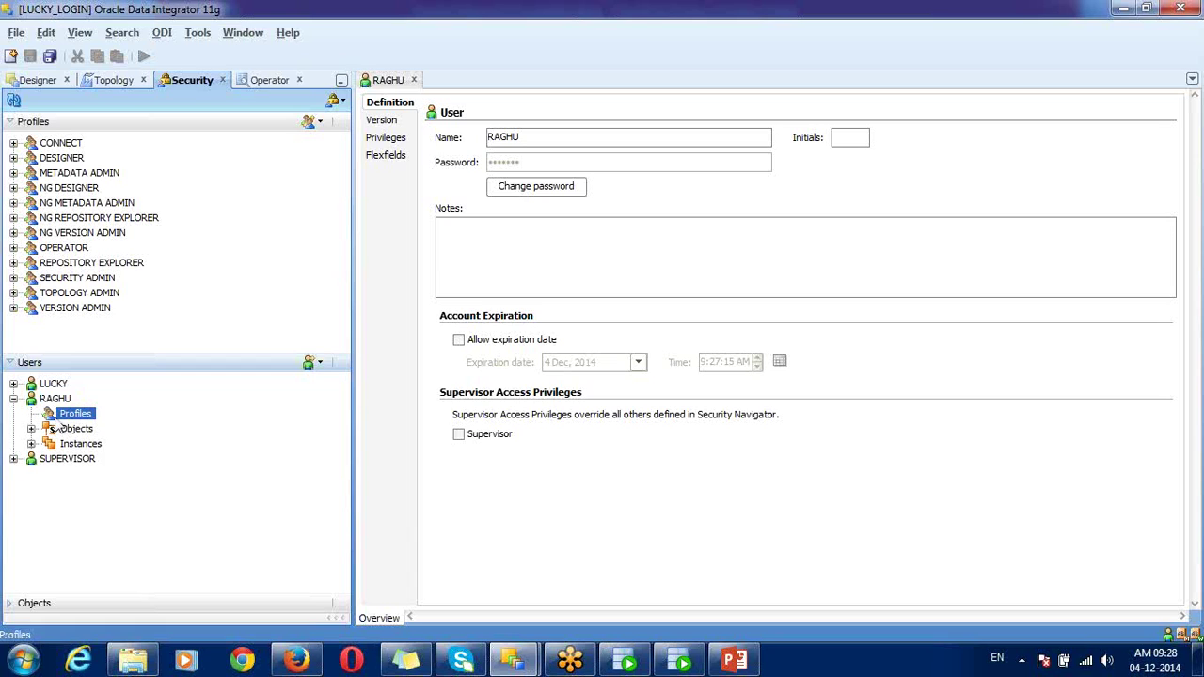
{"action": "left_click", "coordinate": [31, 428]}
- In the other ODI window, disconnect from the repository, saving the pending user changes
{"action": "mouse_move", "coordinate": [515, 661]}
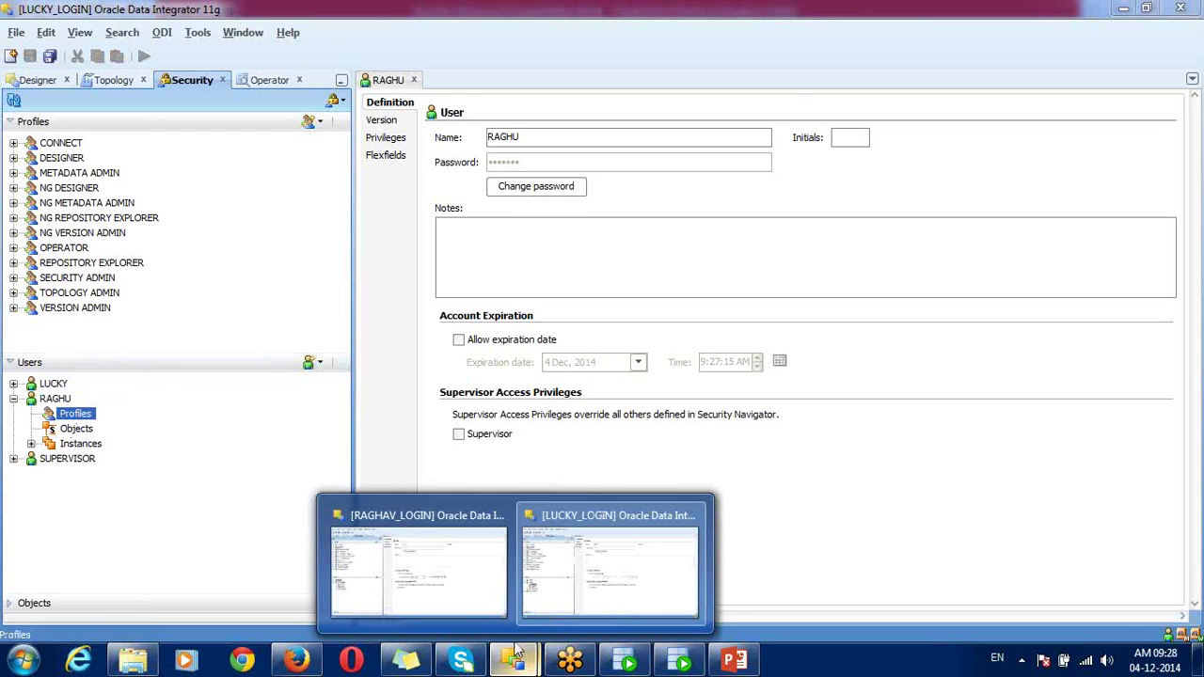
{"action": "left_click", "coordinate": [436, 551]}
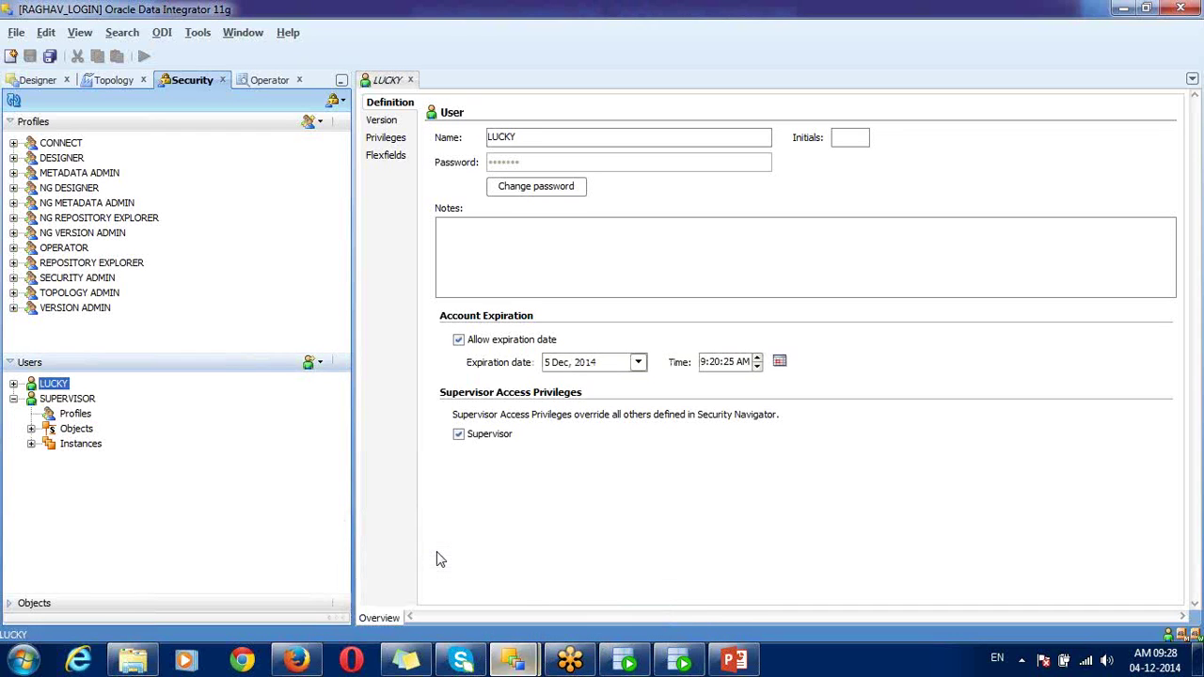
{"action": "left_click", "coordinate": [162, 38]}
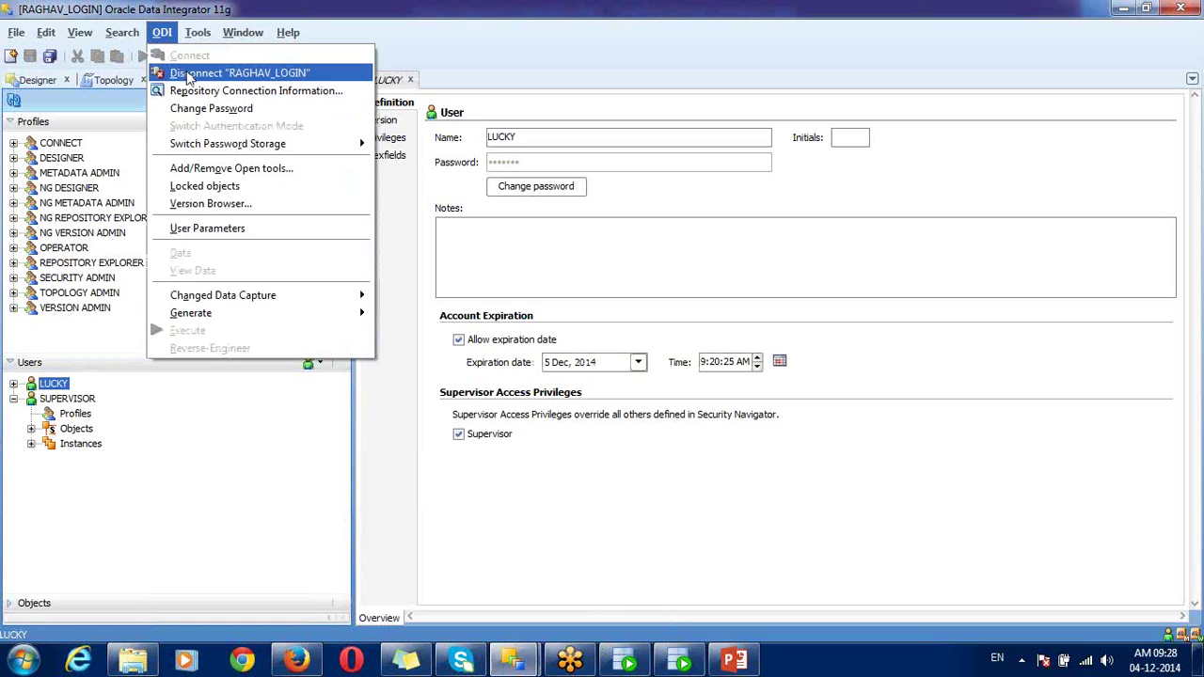
{"action": "left_click", "coordinate": [187, 75]}
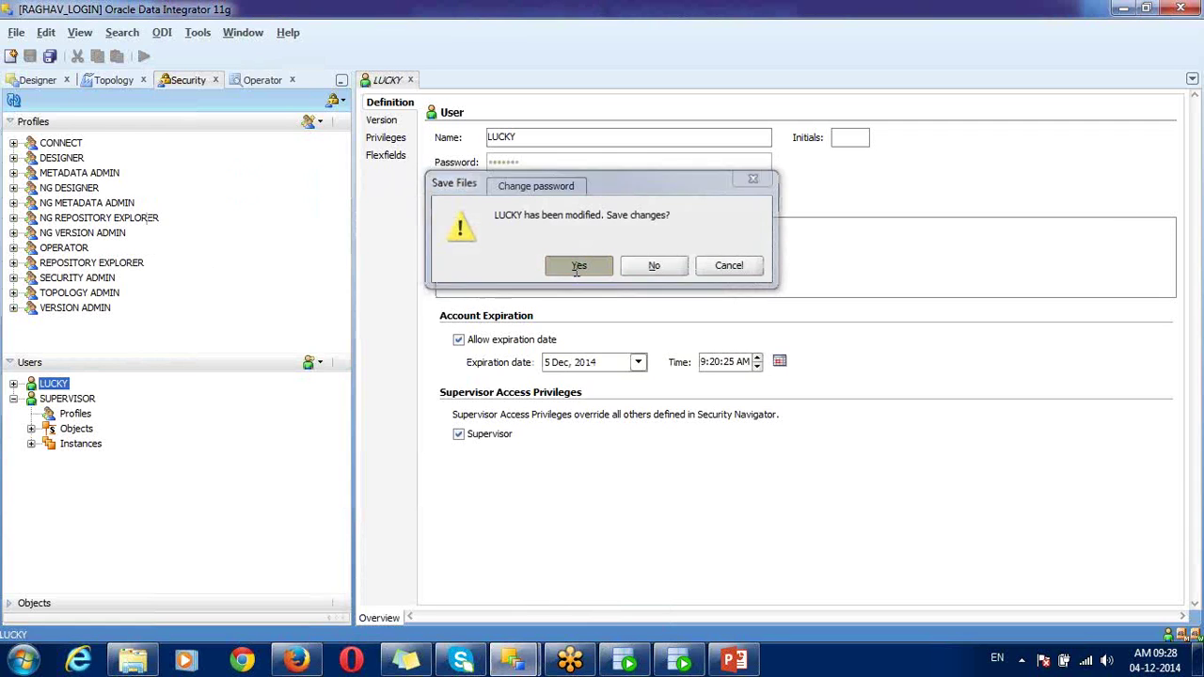
{"action": "left_click", "coordinate": [579, 267]}
- Log back in to the repository as the new user instead of SUPERVISOR
{"action": "left_click", "coordinate": [260, 150]}
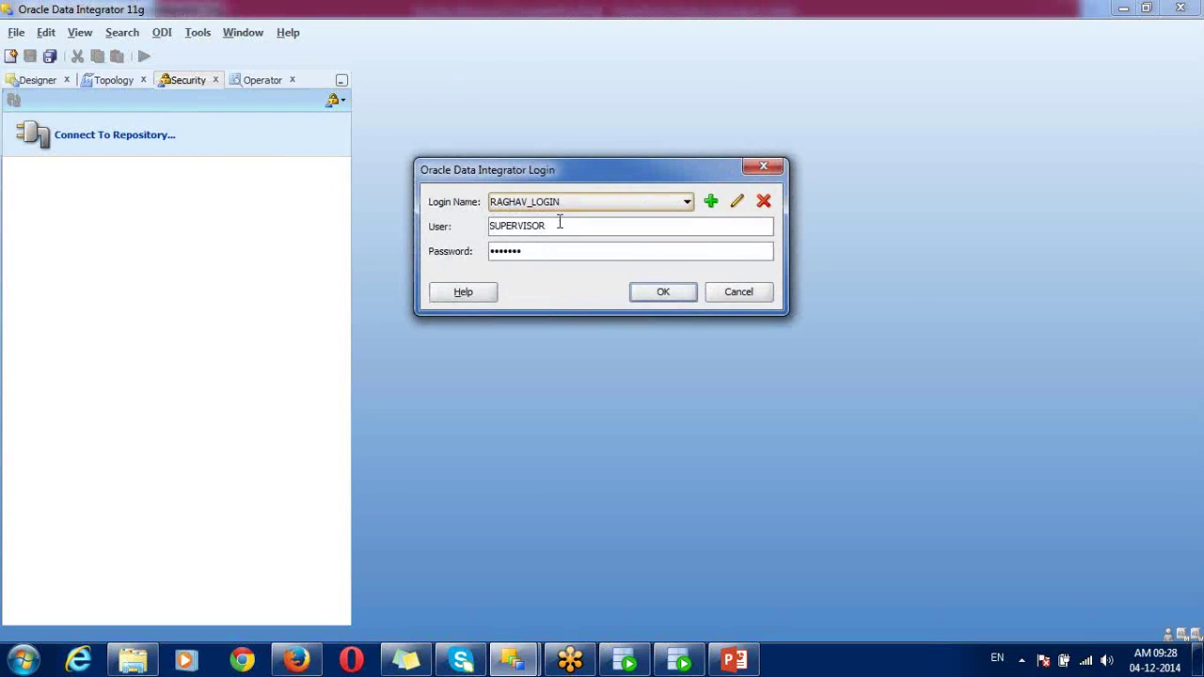
{"action": "double_click", "coordinate": [548, 228]}
{"action": "type", "text": "RAGHU"}
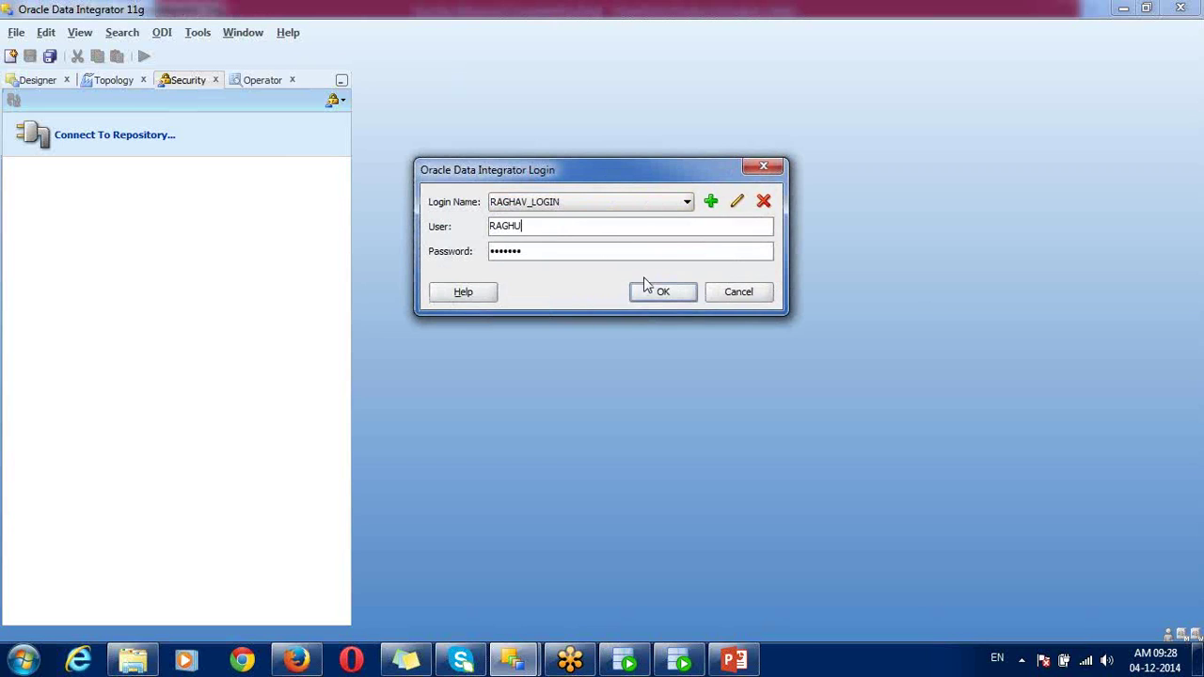
{"action": "left_click", "coordinate": [657, 293]}
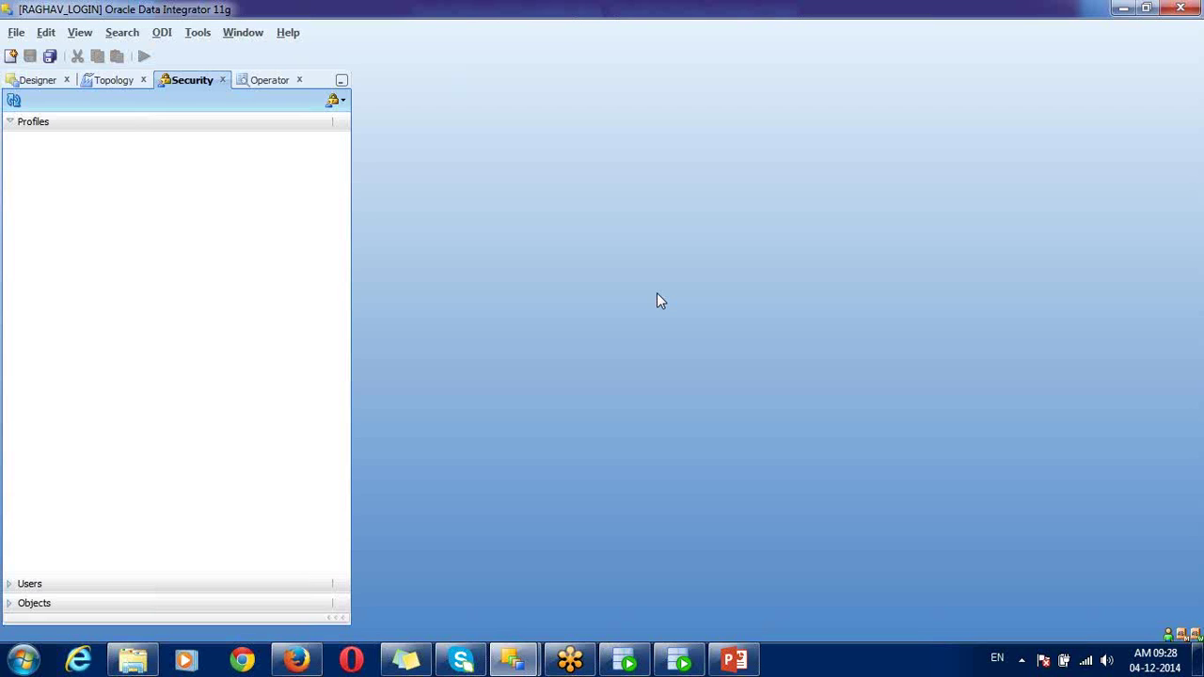
- Expand the Security navigator's Profiles, Users and Objects sections, showing each is empty
{"action": "left_click", "coordinate": [87, 128]}
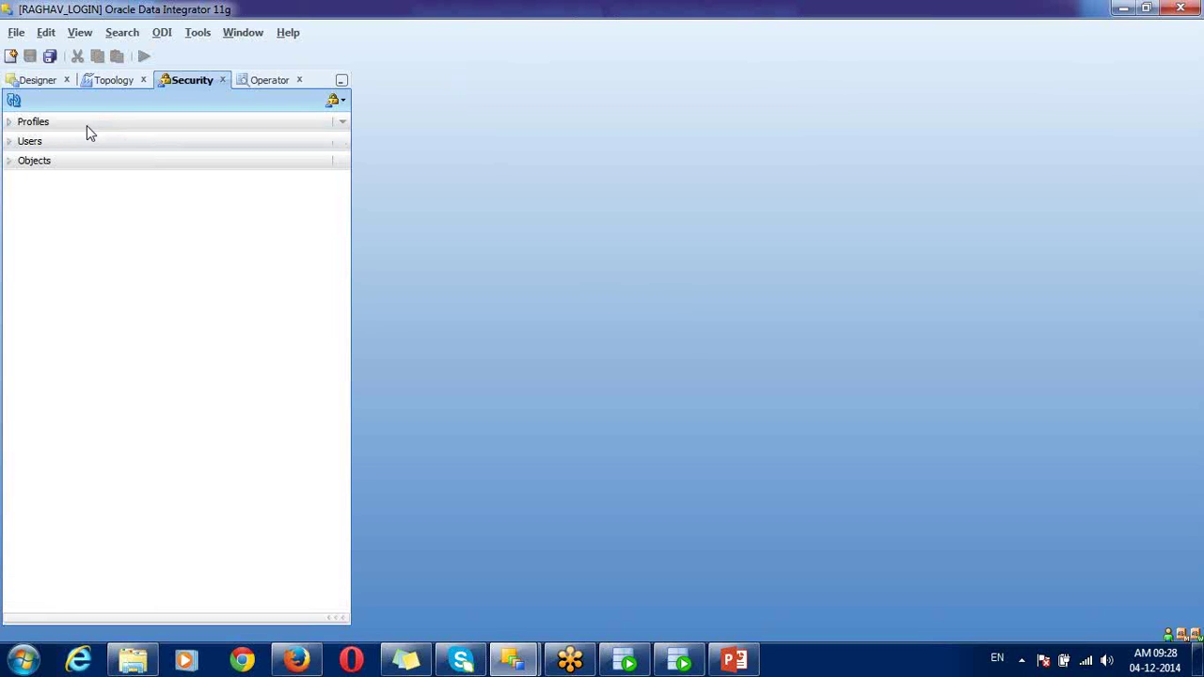
{"action": "left_click", "coordinate": [261, 83]}
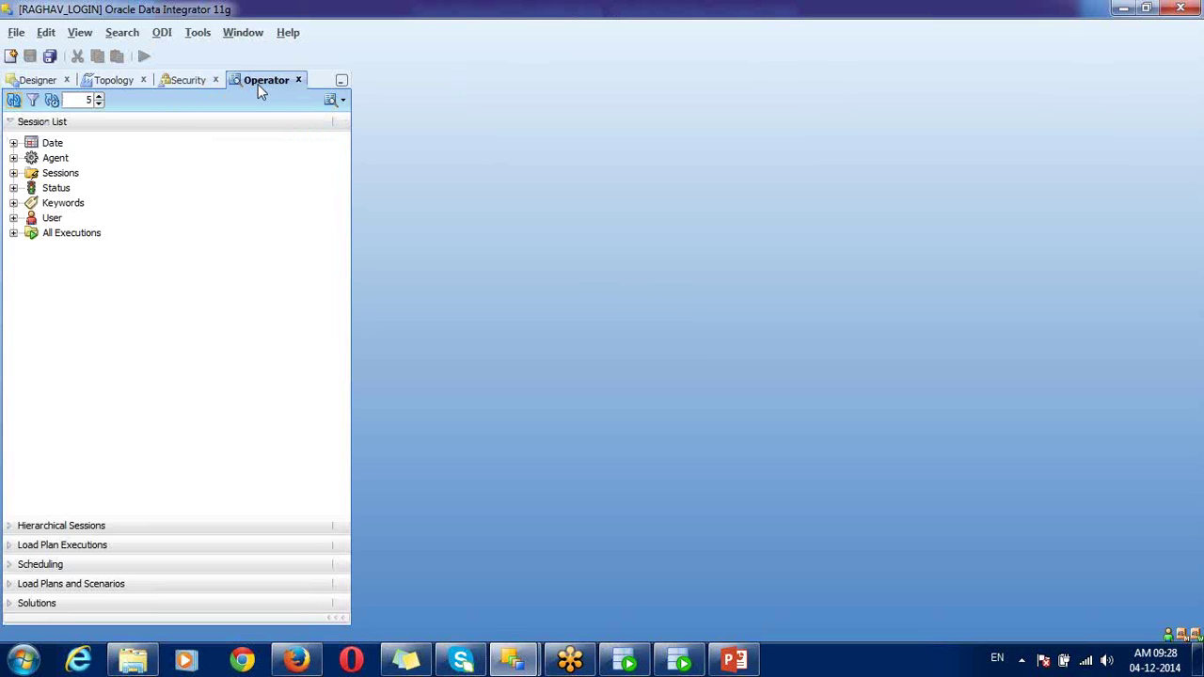
{"action": "left_click", "coordinate": [188, 80]}
{"action": "left_click", "coordinate": [188, 123]}
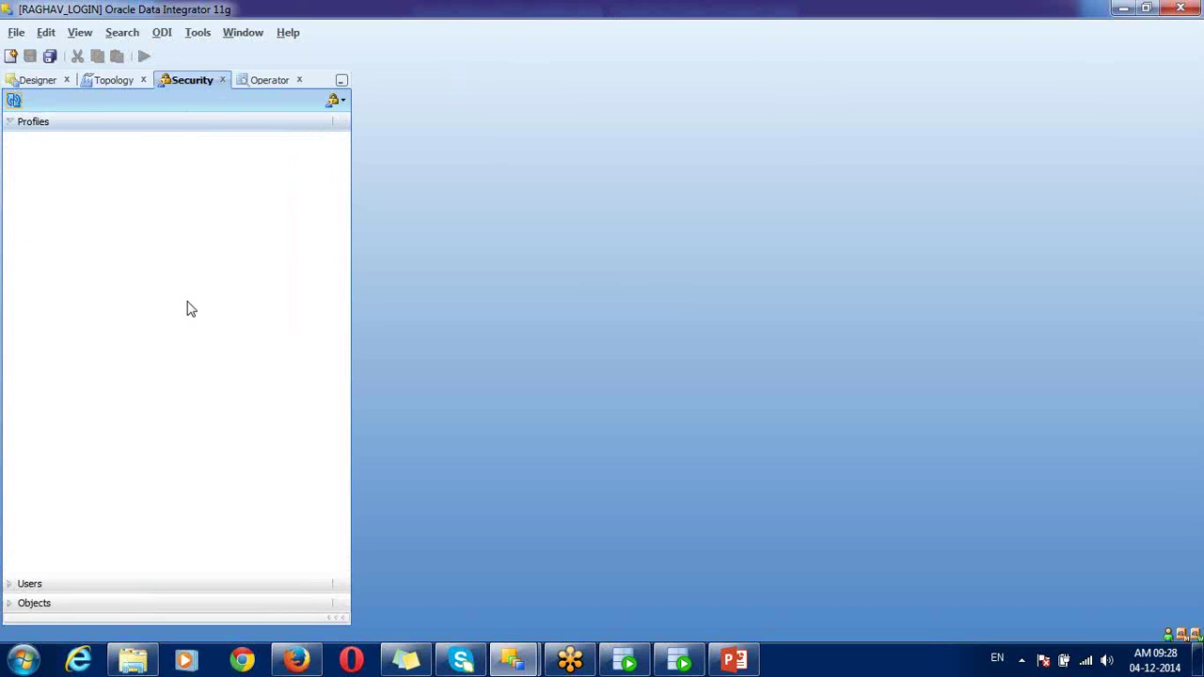
{"action": "left_click", "coordinate": [135, 583]}
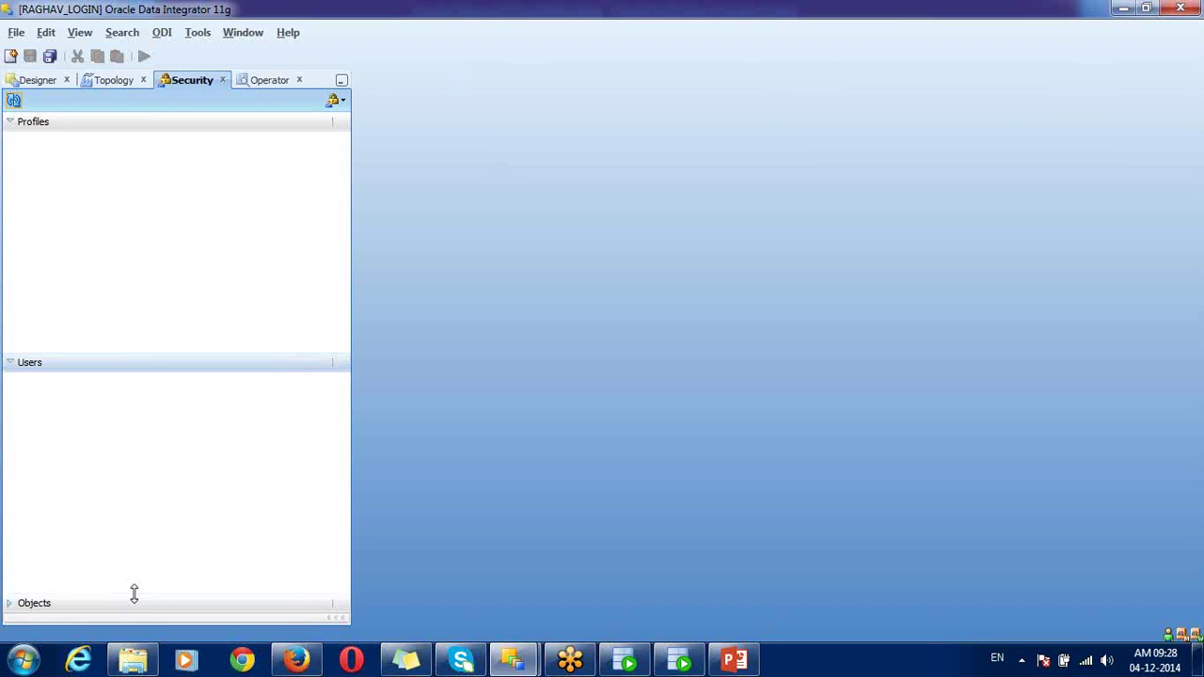
{"action": "left_click", "coordinate": [134, 596]}
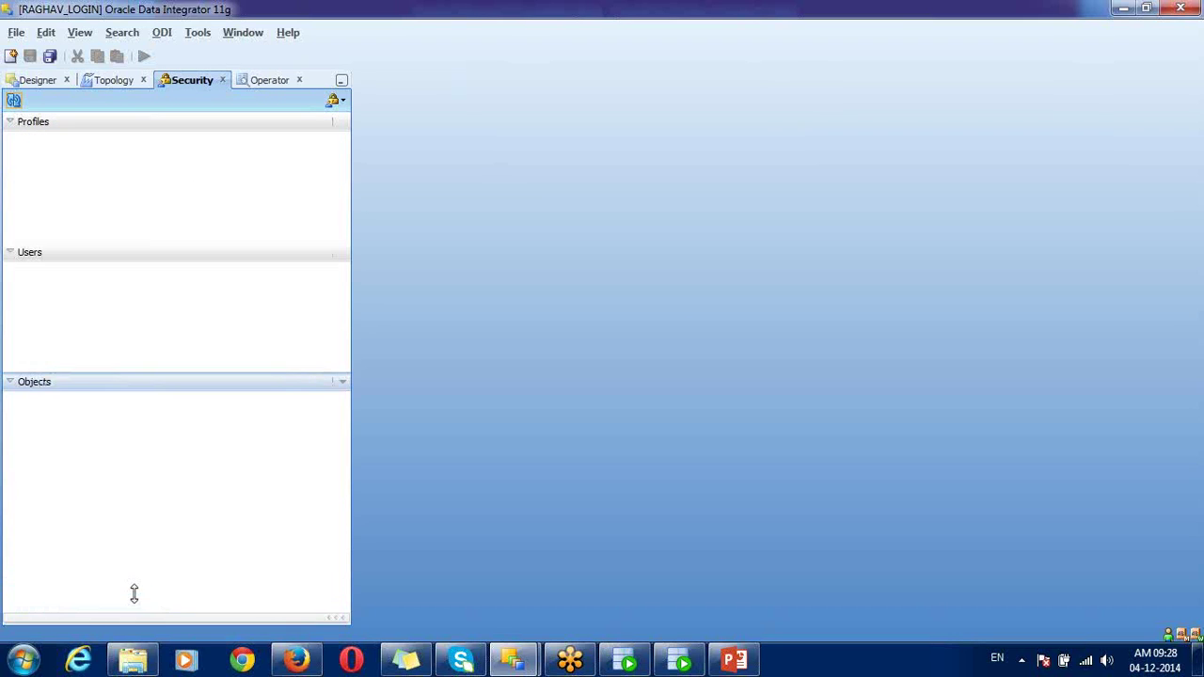
- Check that Topology technologies and Designer Models are also empty, then return to Security
{"action": "left_click", "coordinate": [114, 83]}
{"action": "left_click", "coordinate": [15, 144]}
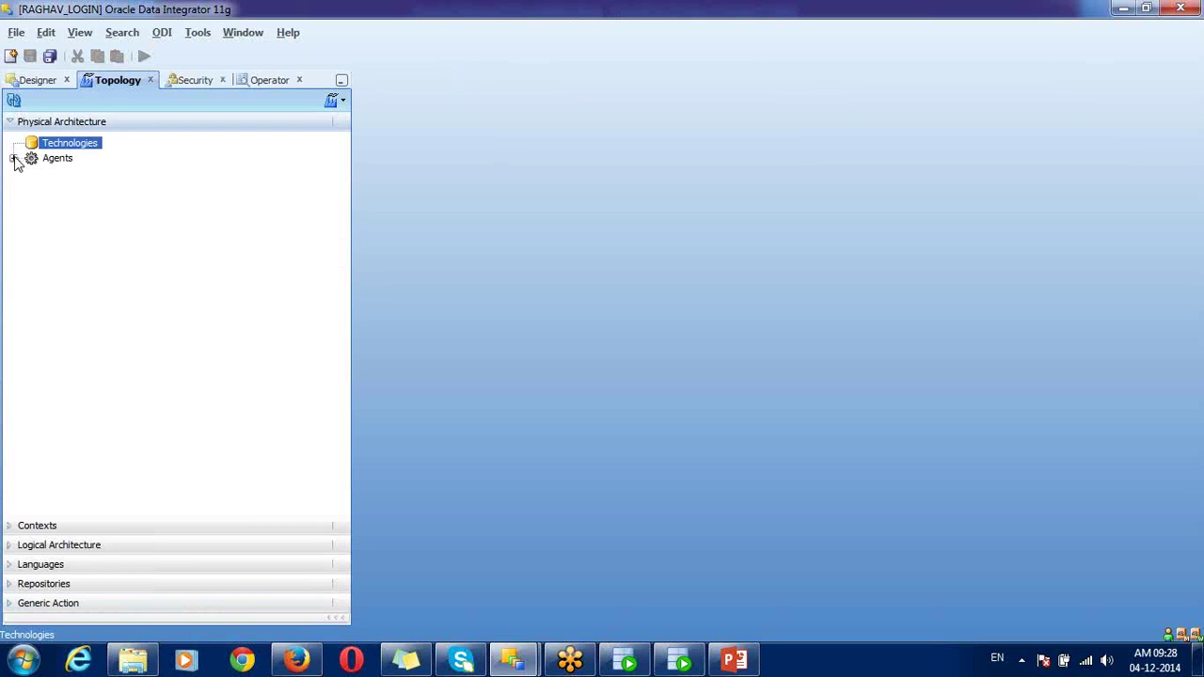
{"action": "left_click", "coordinate": [37, 80]}
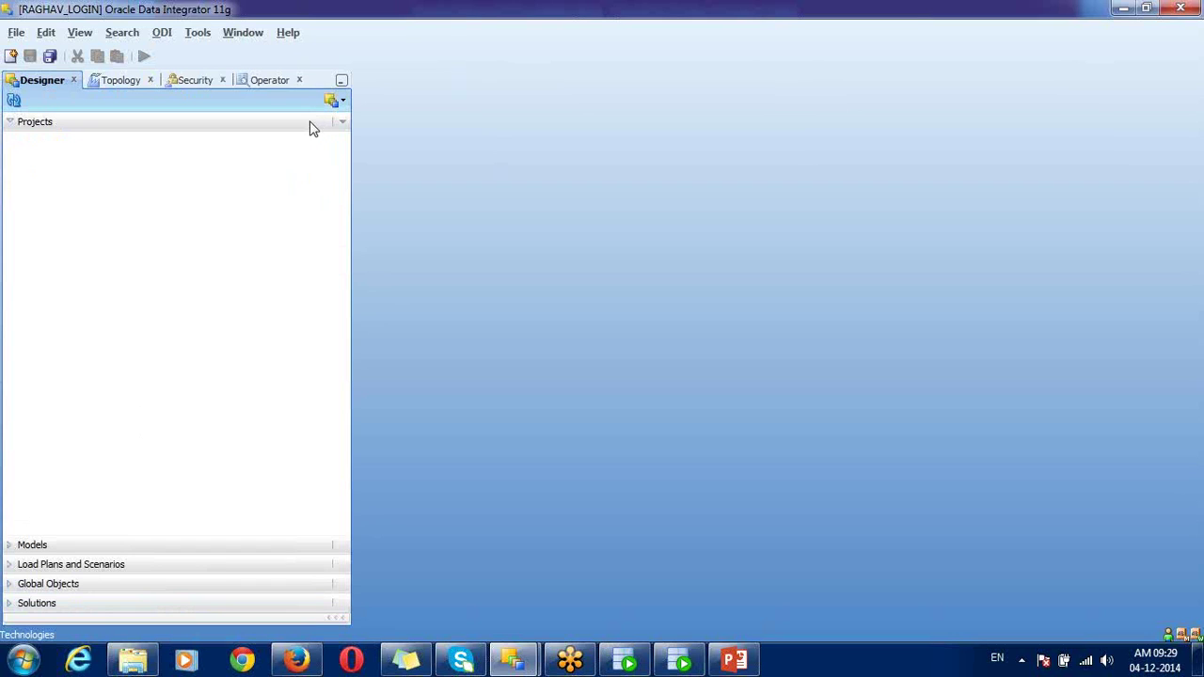
{"action": "left_click", "coordinate": [285, 546]}
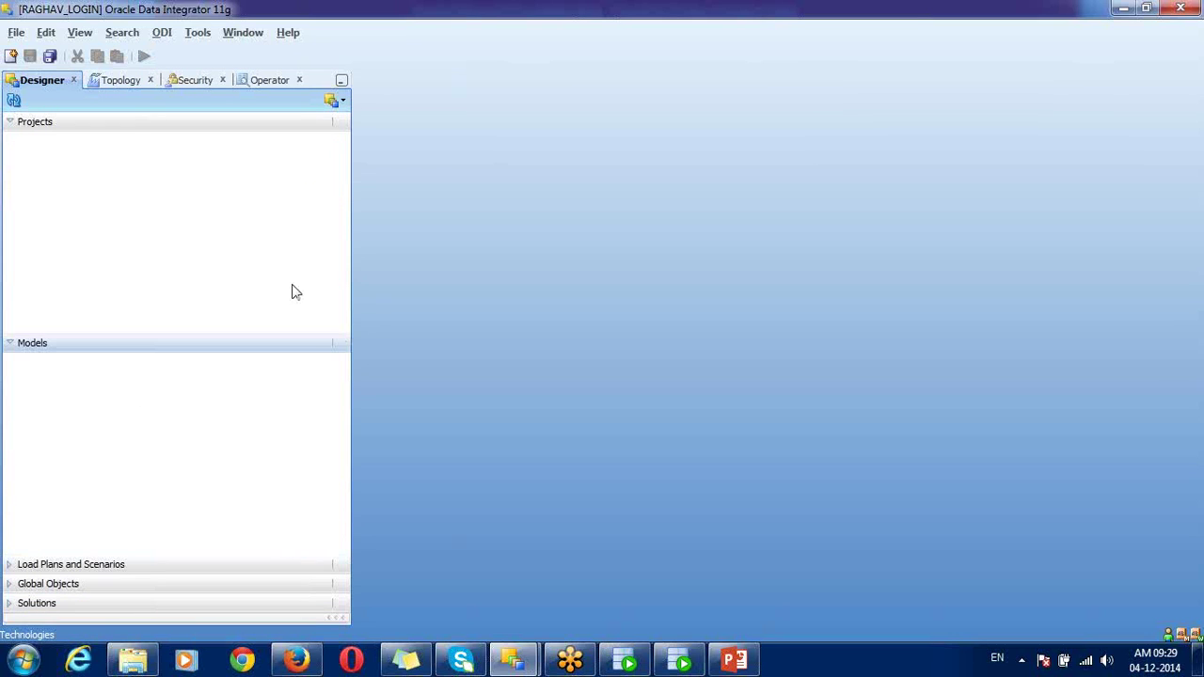
{"action": "left_click", "coordinate": [186, 82]}
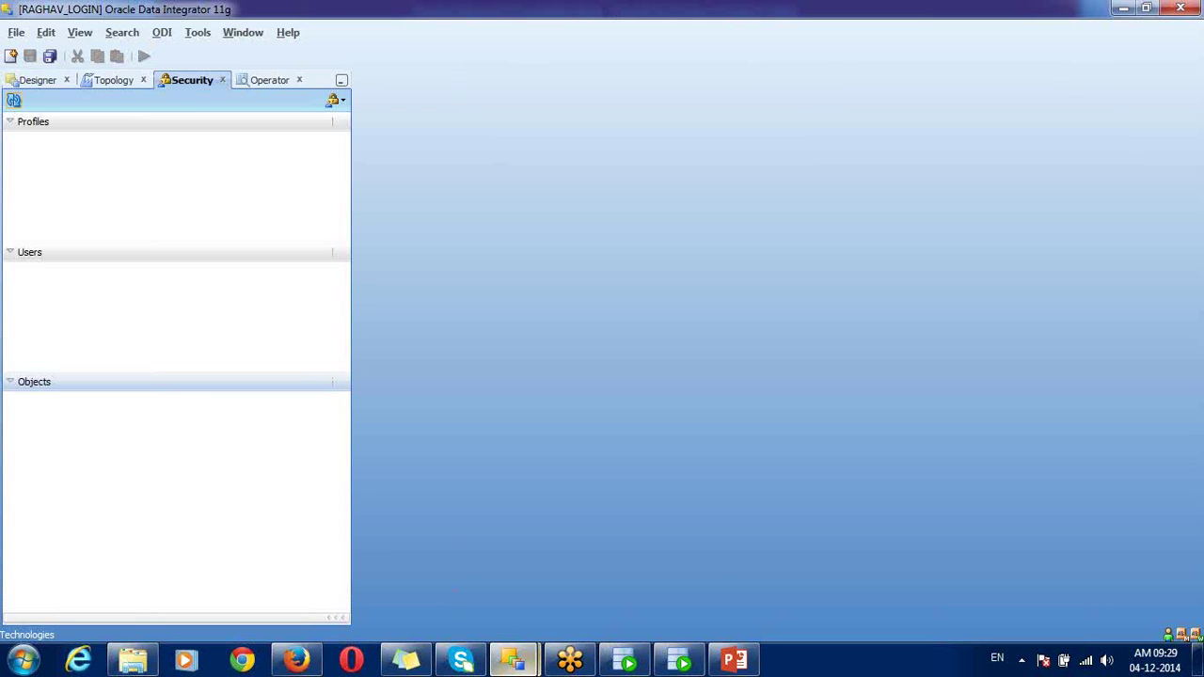
- In the SUPERVISOR window, confirm the new user has no profiles, then return to PowerPoint
{"action": "mouse_move", "coordinate": [513, 659]}
{"action": "left_click", "coordinate": [593, 571]}
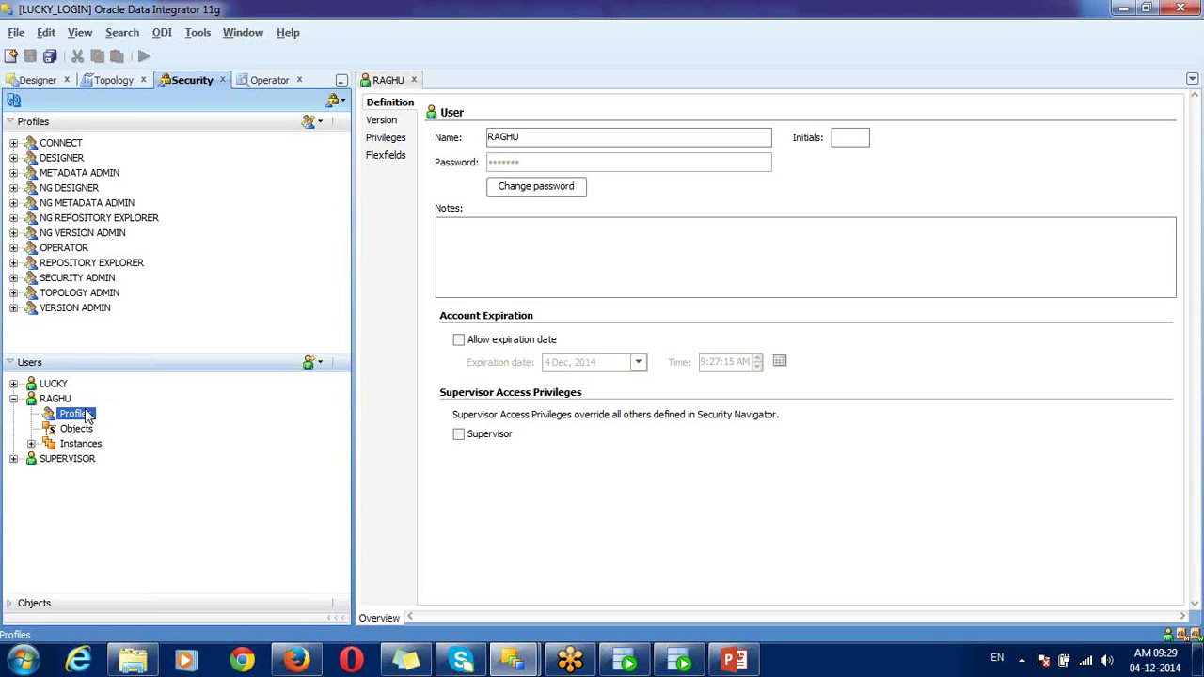
{"action": "left_click", "coordinate": [60, 401]}
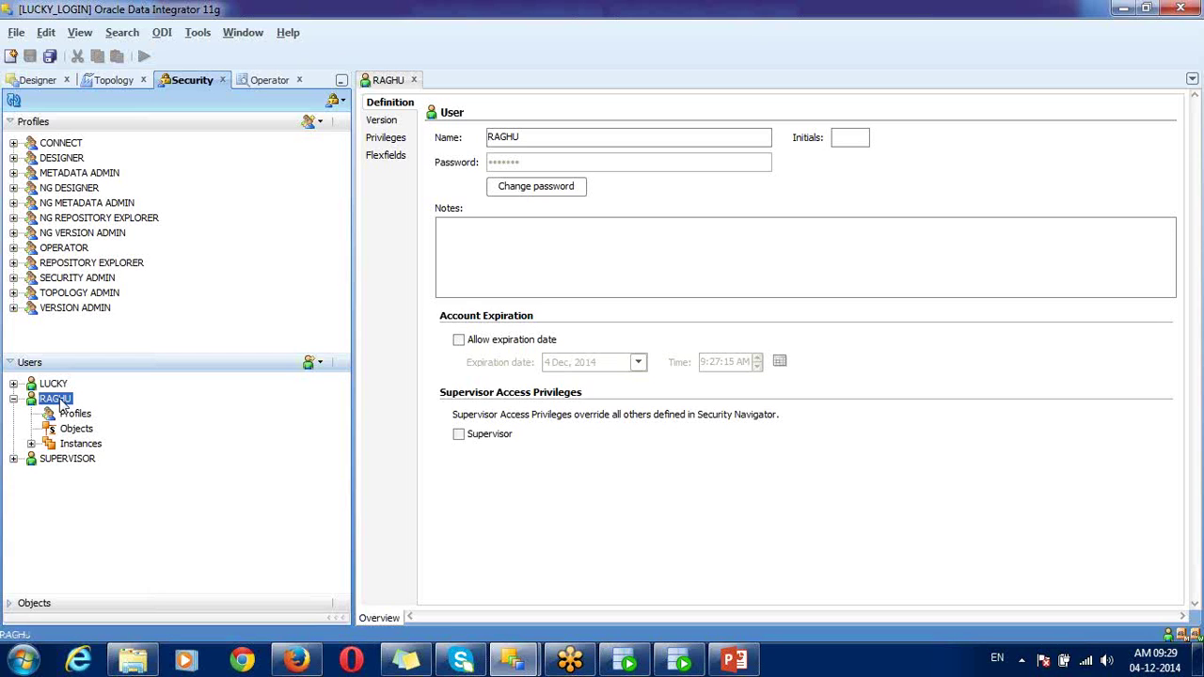
{"action": "left_click", "coordinate": [83, 416]}
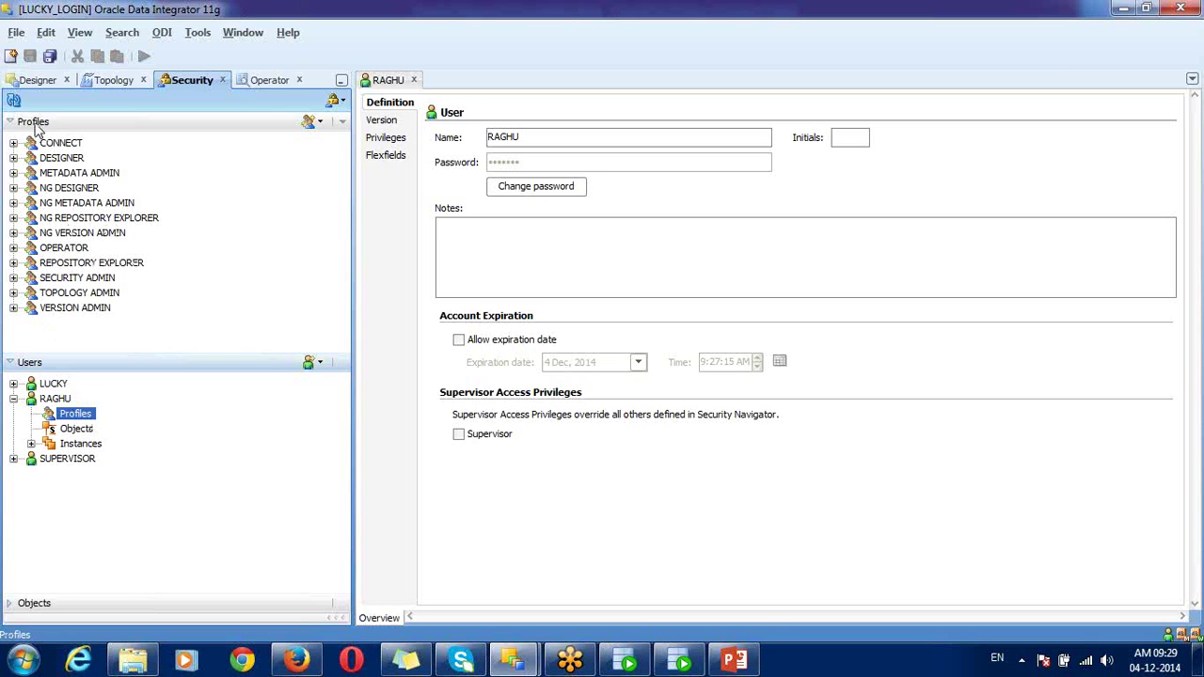
{"action": "left_click", "coordinate": [32, 123]}
{"action": "left_click", "coordinate": [17, 128]}
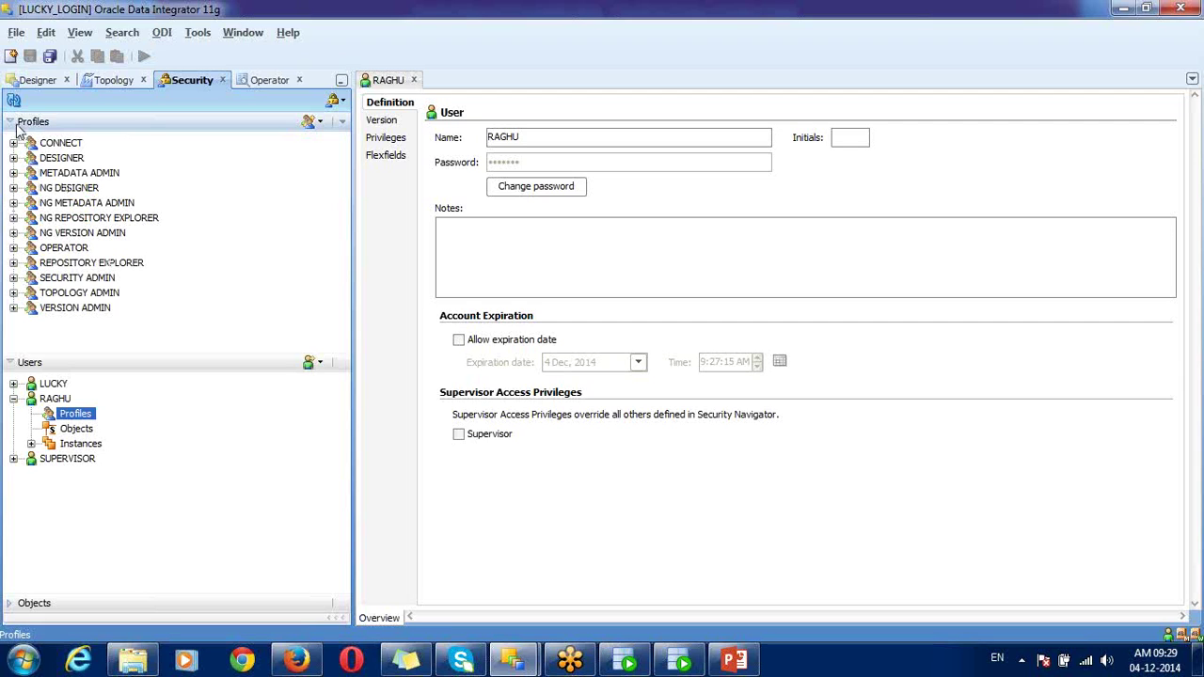
{"action": "left_click", "coordinate": [62, 160]}
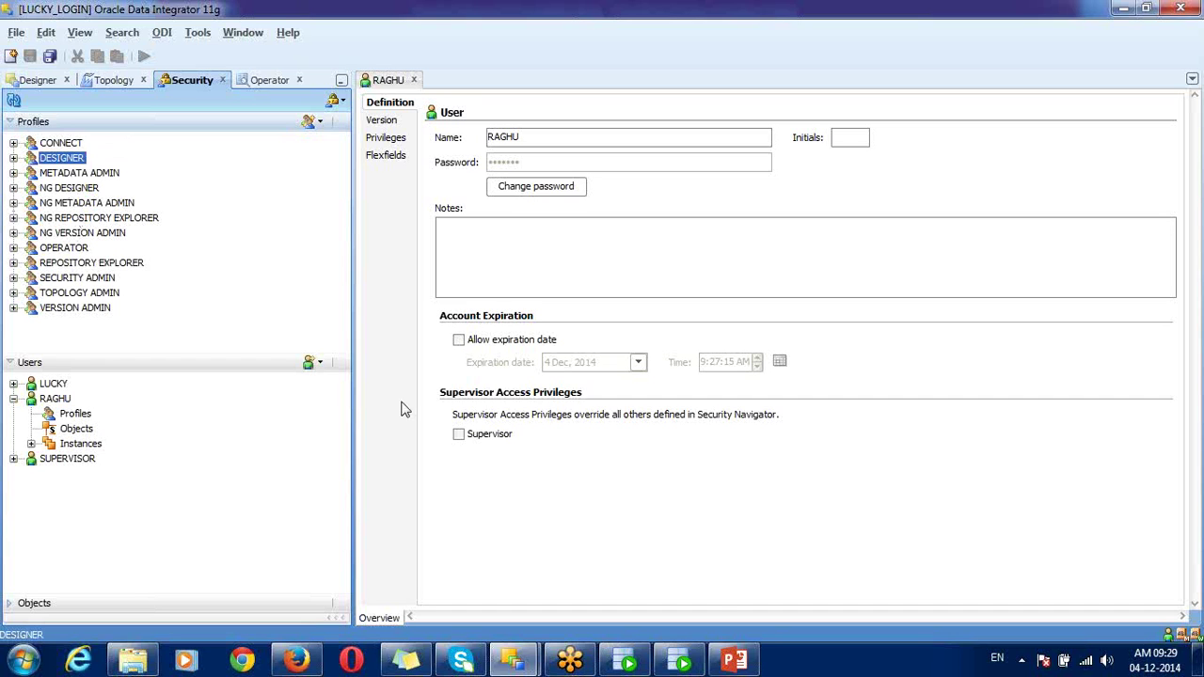
{"action": "left_click", "coordinate": [735, 661]}
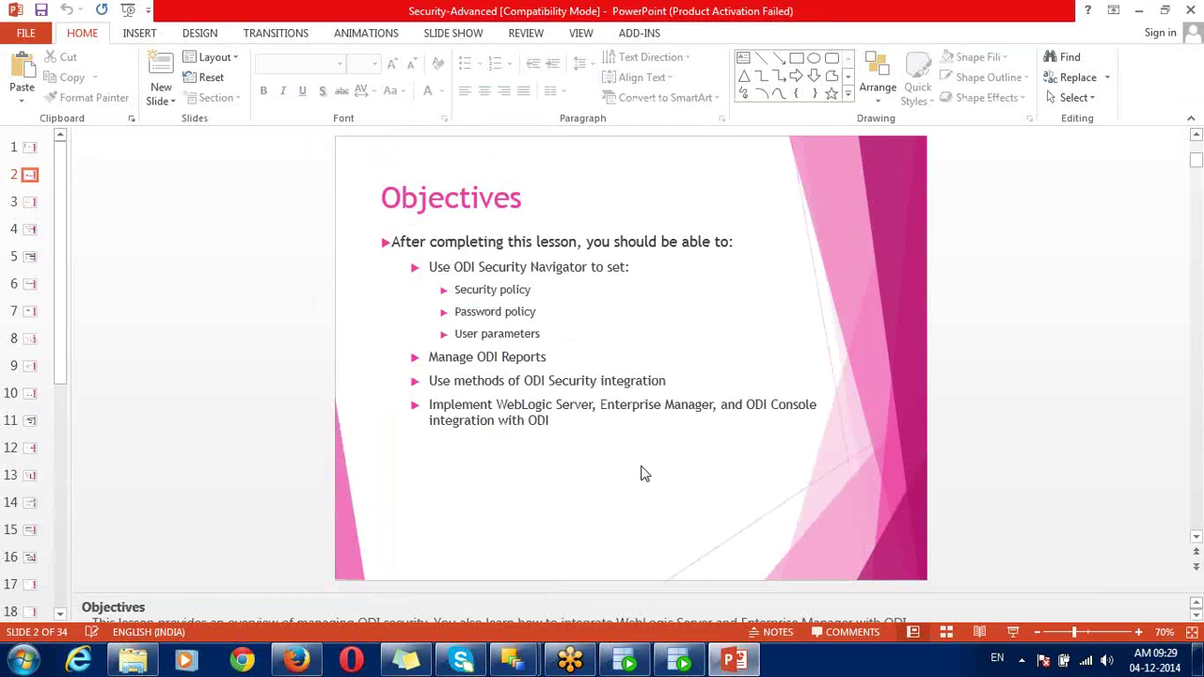
- On slide 4, ink-circle the Create New Profile and Create New User icons and Objects list
{"action": "scroll", "coordinate": [641, 474], "scroll_direction": "down", "scroll_amount": 1}
{"action": "scroll", "coordinate": [642, 473], "scroll_direction": "down", "scroll_amount": 1}
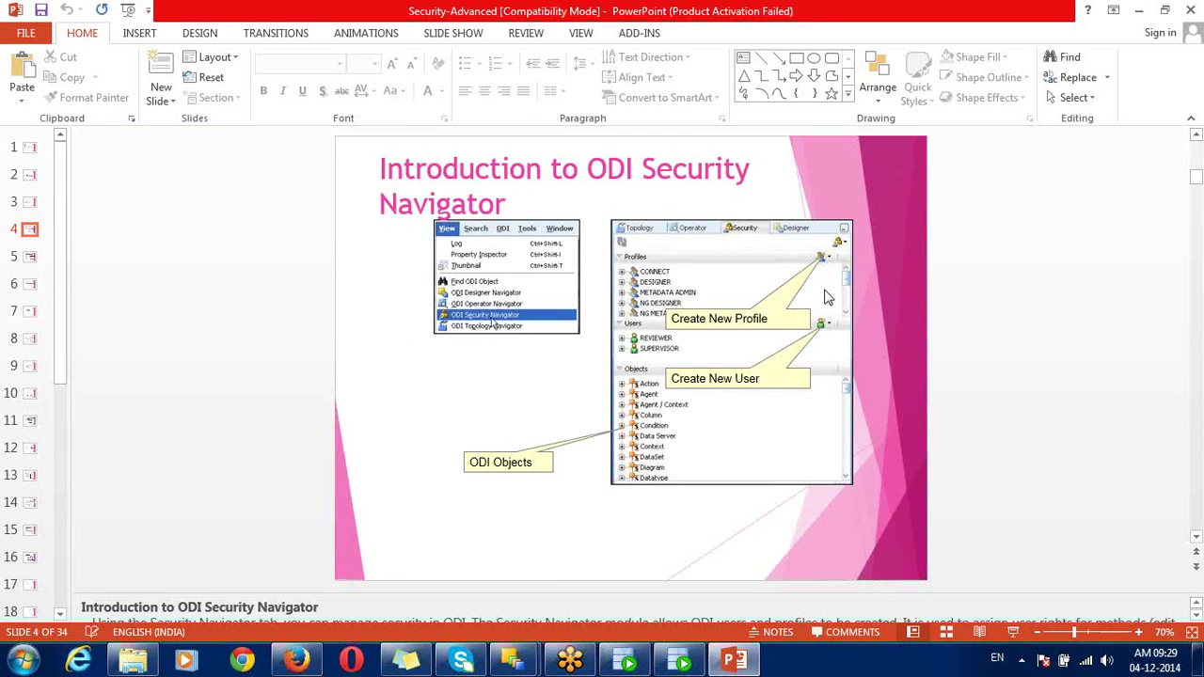
{"action": "scroll", "coordinate": [826, 294], "scroll_direction": "up", "scroll_amount": 1}
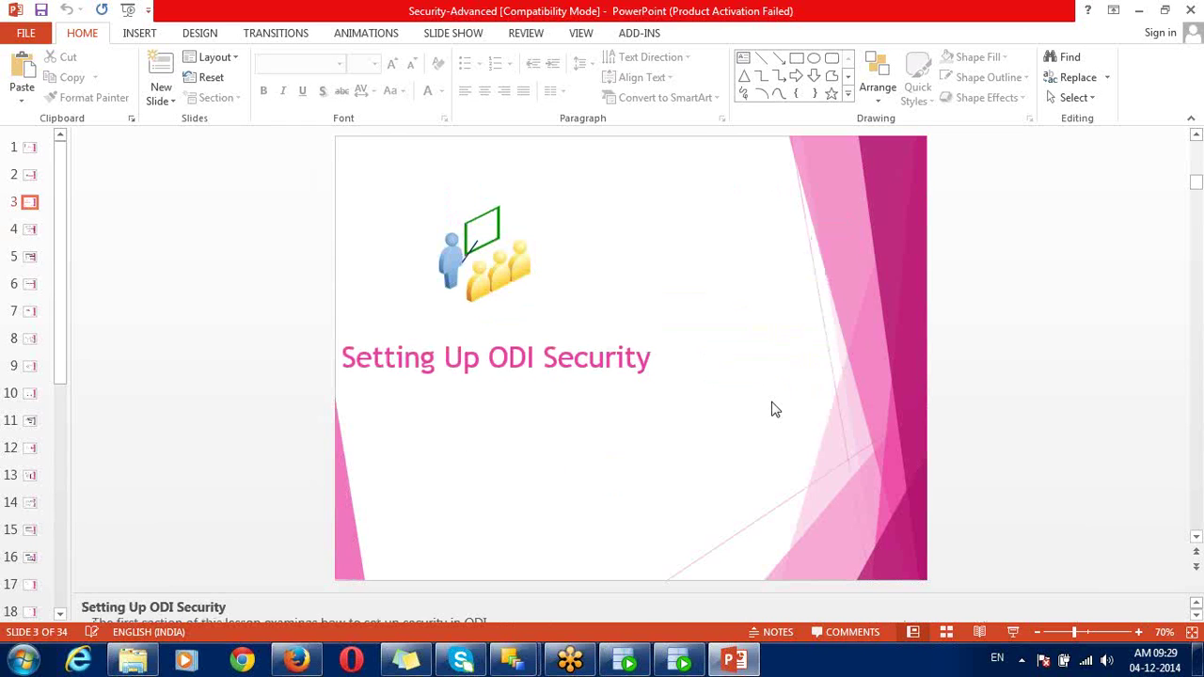
{"action": "scroll", "coordinate": [773, 410], "scroll_direction": "down", "scroll_amount": 1}
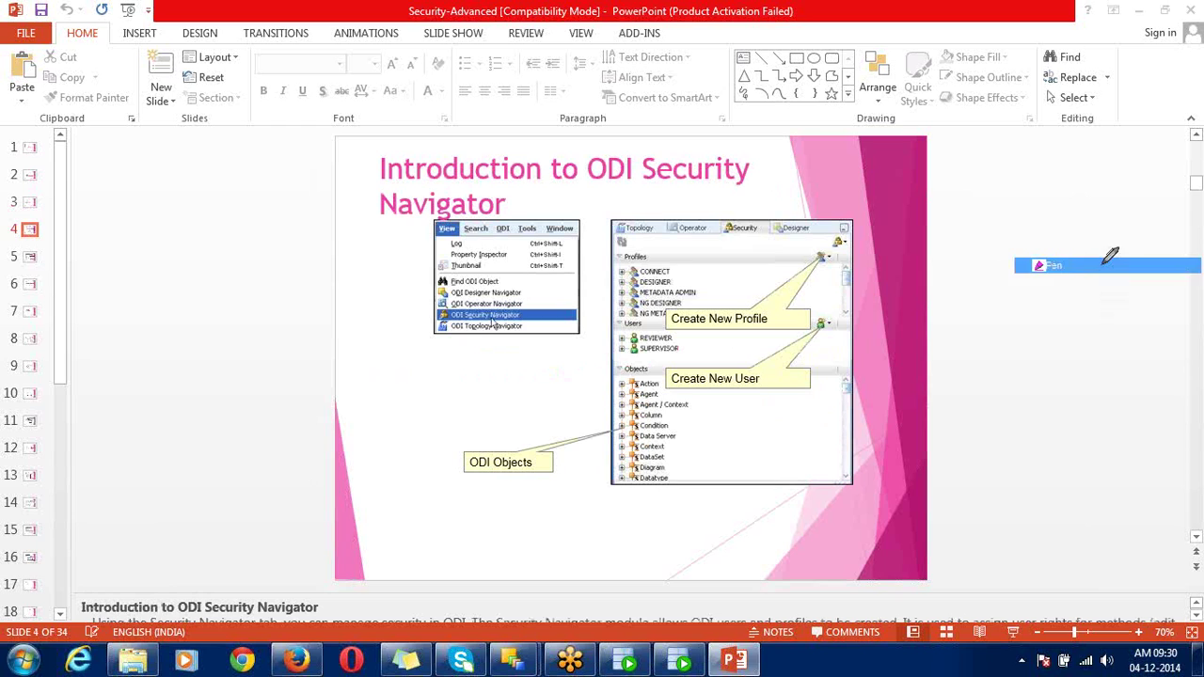
{"action": "mouse_move", "coordinate": [835, 243]}
{"action": "left_mouse_down"}
{"action": "mouse_move", "coordinate": [803, 248]}
{"action": "mouse_move", "coordinate": [820, 273]}
{"action": "mouse_move", "coordinate": [835, 243]}
{"action": "left_mouse_up"}
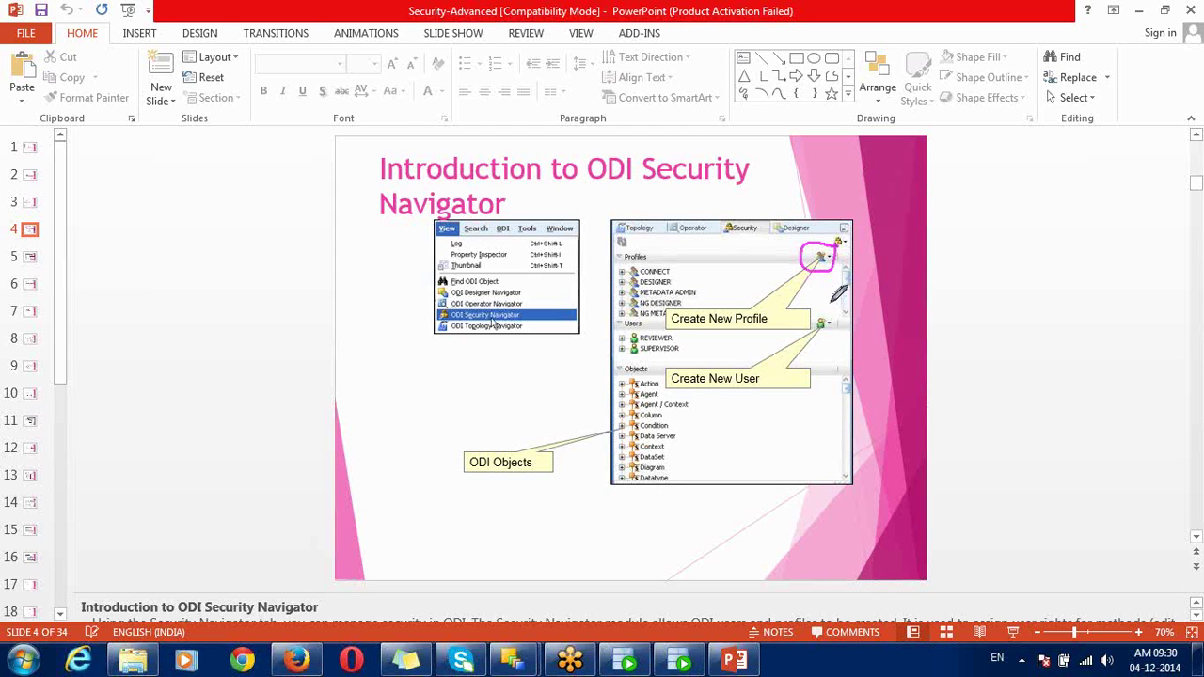
{"action": "mouse_move", "coordinate": [817, 312]}
{"action": "left_mouse_down"}
{"action": "mouse_move", "coordinate": [831, 338]}
{"action": "mouse_move", "coordinate": [839, 315]}
{"action": "mouse_move", "coordinate": [822, 310]}
{"action": "left_mouse_up"}
{"action": "mouse_move", "coordinate": [619, 379]}
{"action": "left_mouse_down"}
{"action": "mouse_move", "coordinate": [673, 383]}
{"action": "mouse_move", "coordinate": [694, 472]}
{"action": "mouse_move", "coordinate": [649, 487]}
{"action": "mouse_move", "coordinate": [617, 376]}
{"action": "left_mouse_up"}
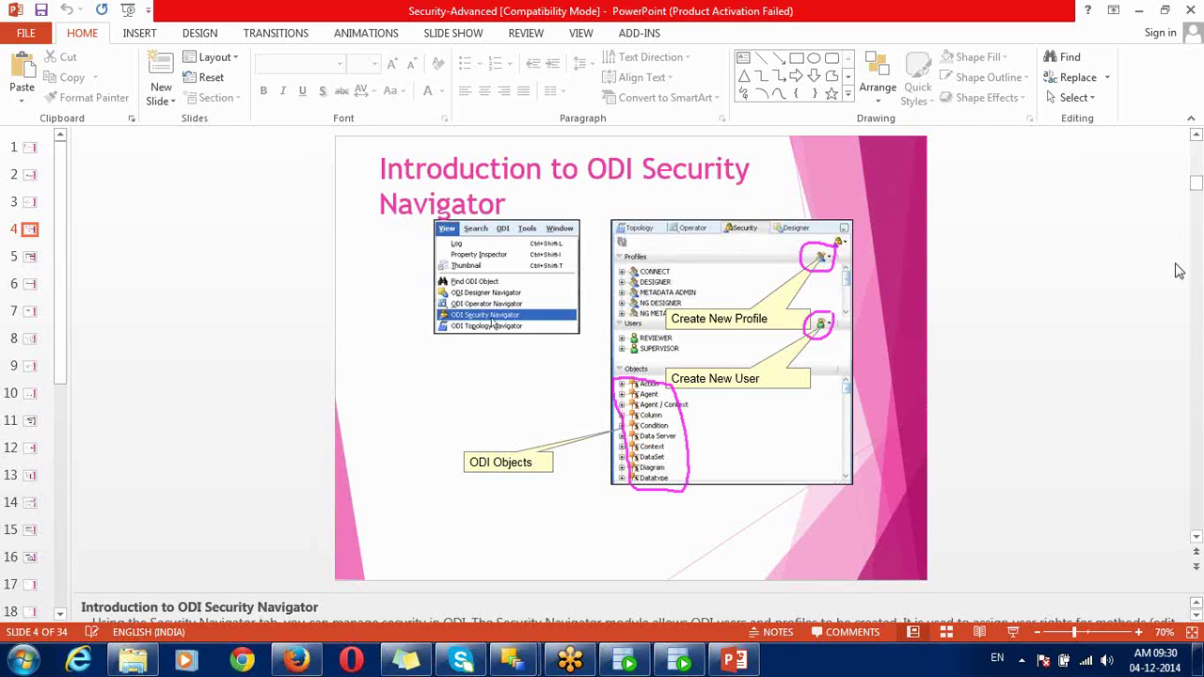
- Erase the ink and page ahead to slide 6, Overview of Security Concepts
{"action": "key", "text": "Escape"}
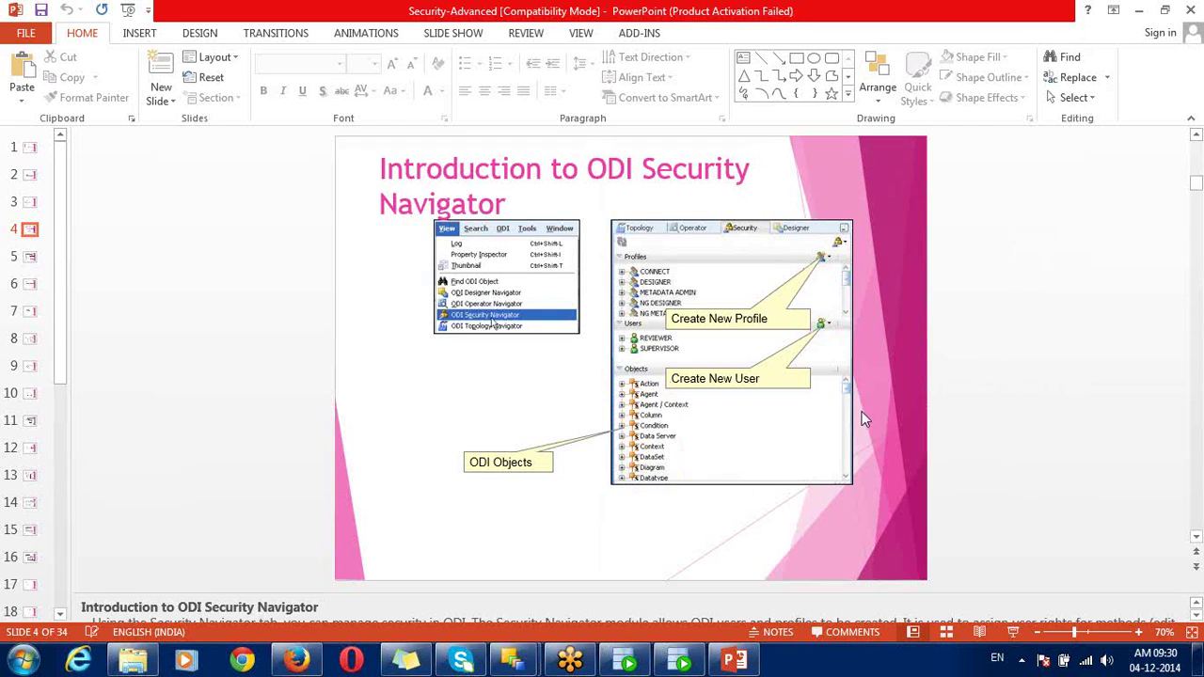
{"action": "key", "text": "Page_Down"}
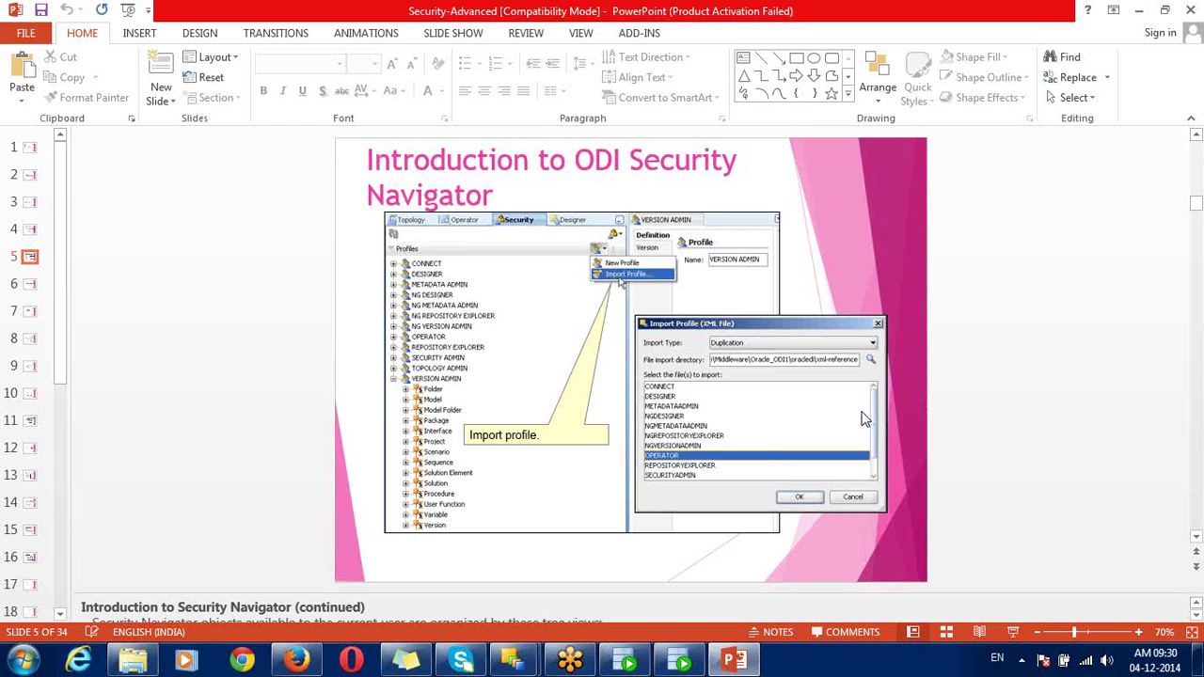
{"action": "key", "text": "Page_Down"}
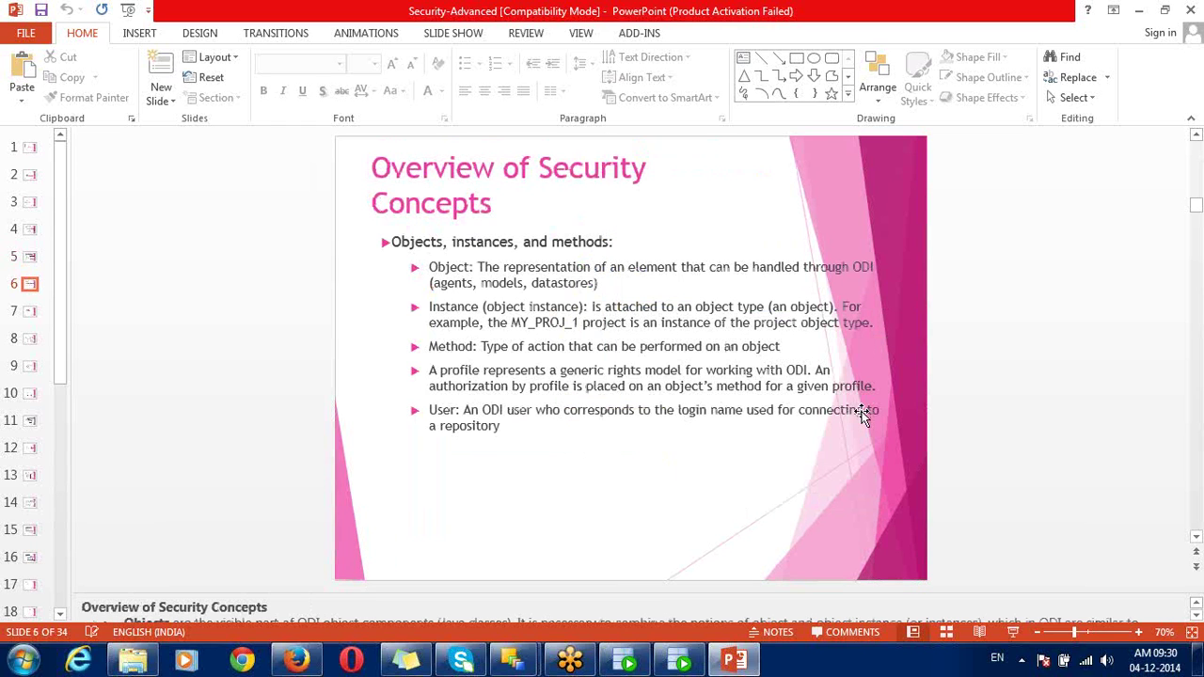
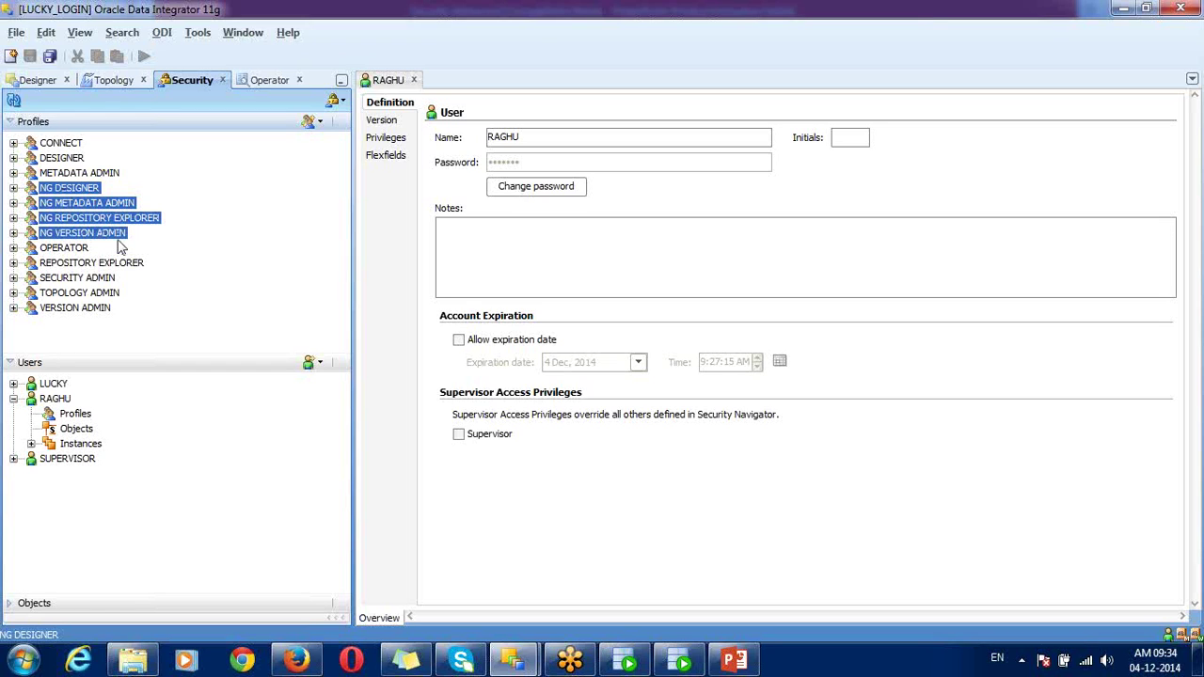
- Browse the NG profiles and the OPERATOR and CONNECT profiles, then bring the PowerPoint slides forward
{"action": "left_click", "coordinate": [87, 193]}
{"action": "left_click_drag", "start_coordinate": [86, 195], "coordinate": [70, 241]}
{"action": "left_click", "coordinate": [64, 251]}
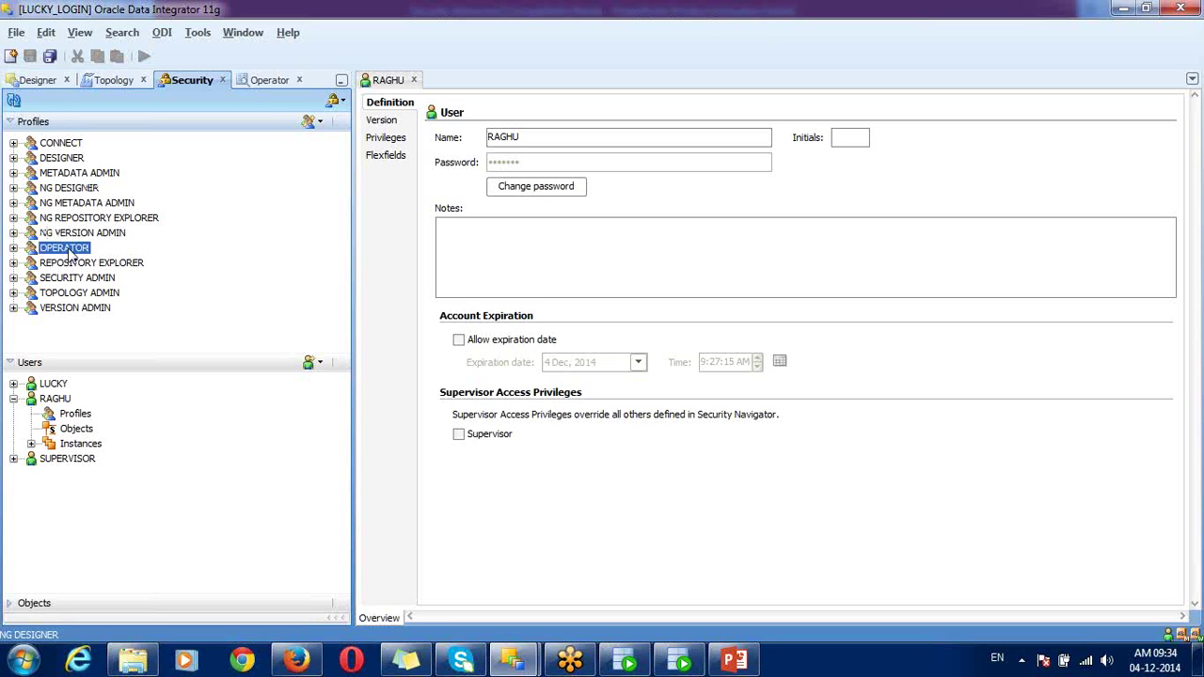
{"action": "left_click", "coordinate": [62, 145]}
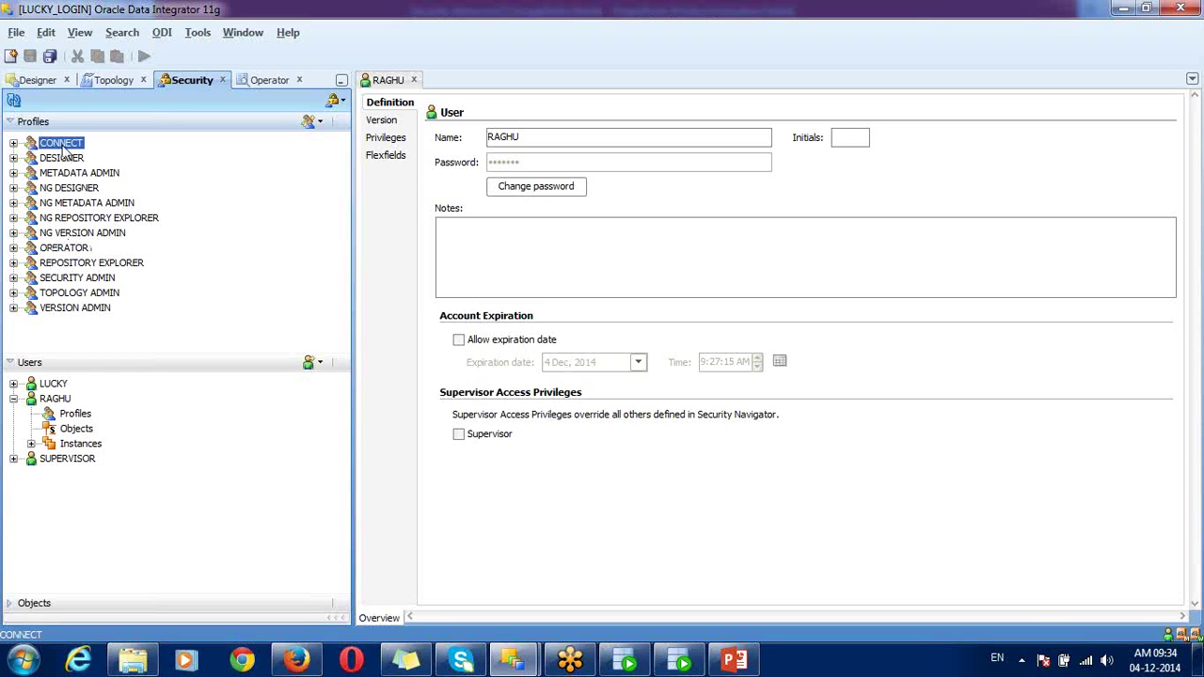
{"action": "left_click", "coordinate": [74, 190]}
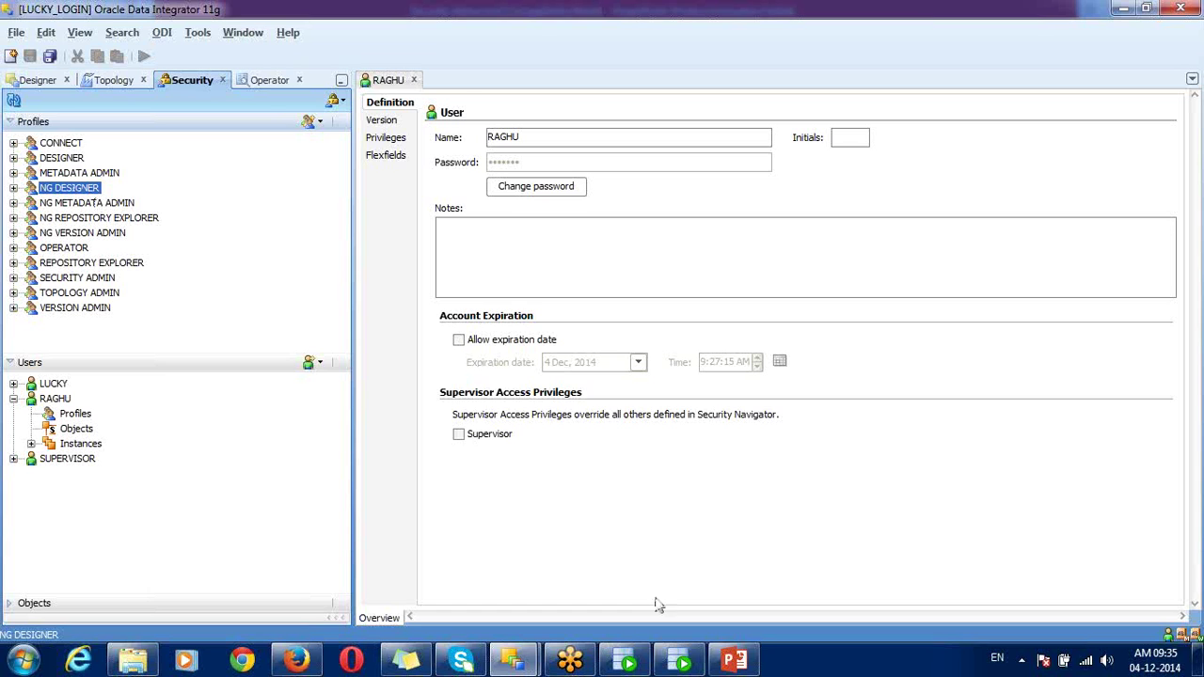
{"action": "left_click", "coordinate": [748, 664]}
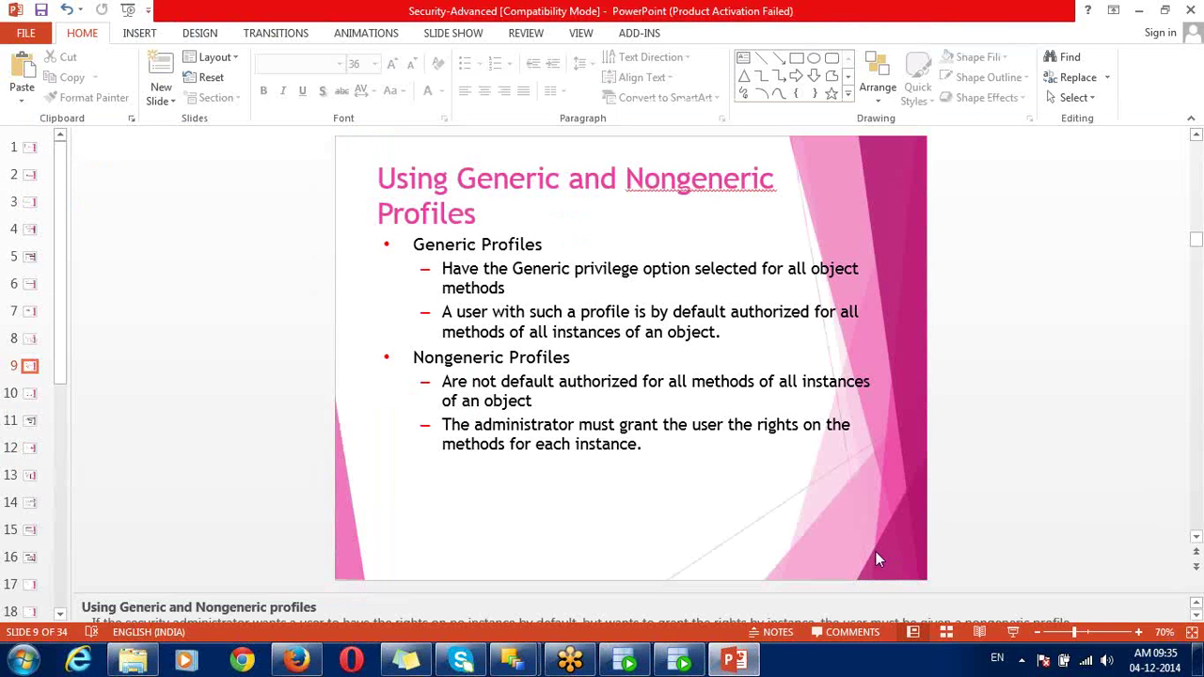
- Scroll the slides down to slide 10, 'Built-in Profiles'
{"action": "scroll", "coordinate": [876, 552], "scroll_direction": "down", "scroll_amount": 1}
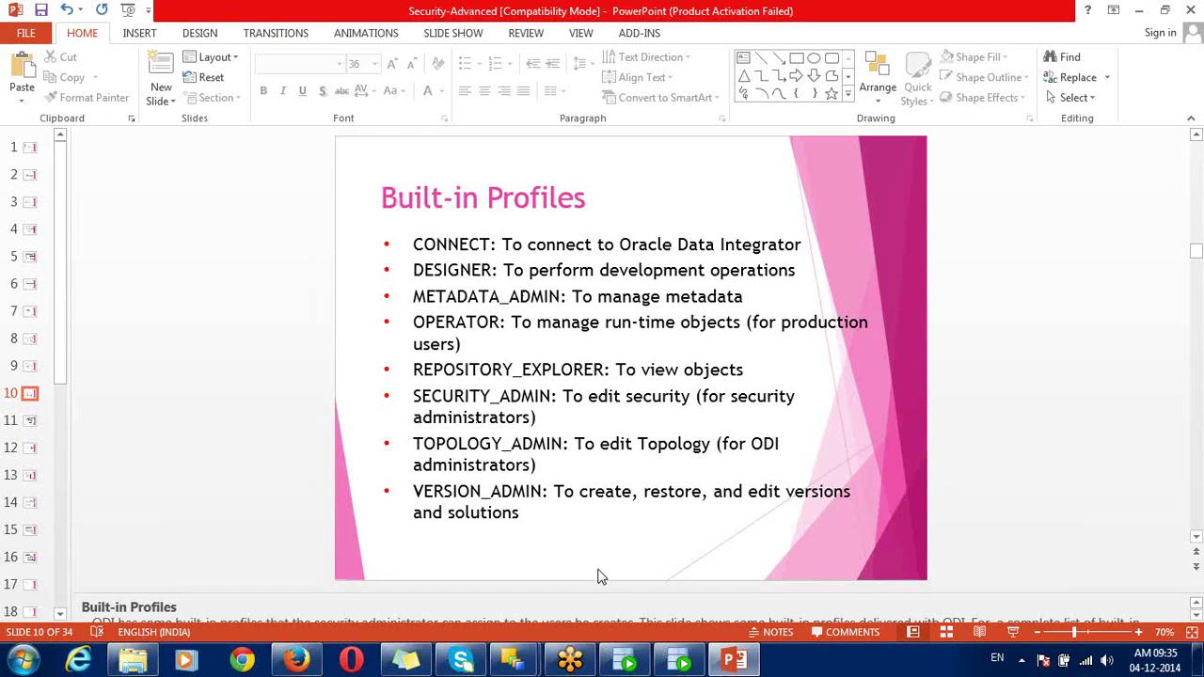
- Return to the administrator's LUCKY_LOGIN ODI session
{"action": "mouse_move", "coordinate": [516, 662]}
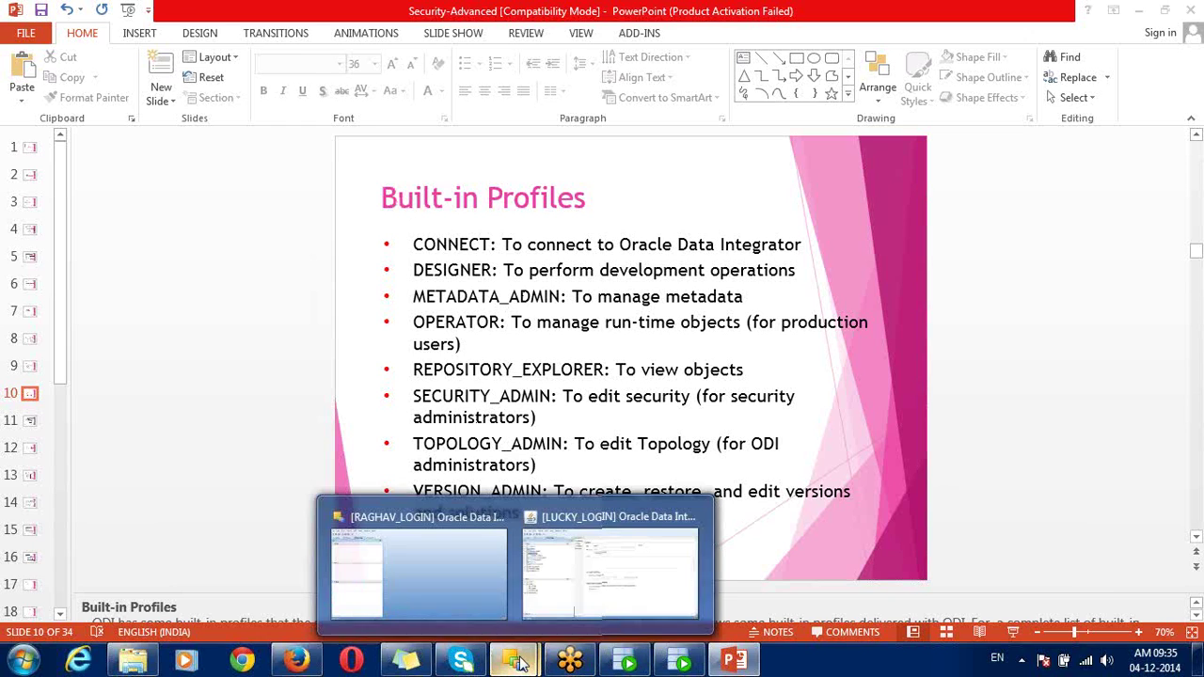
{"action": "left_click", "coordinate": [551, 598]}
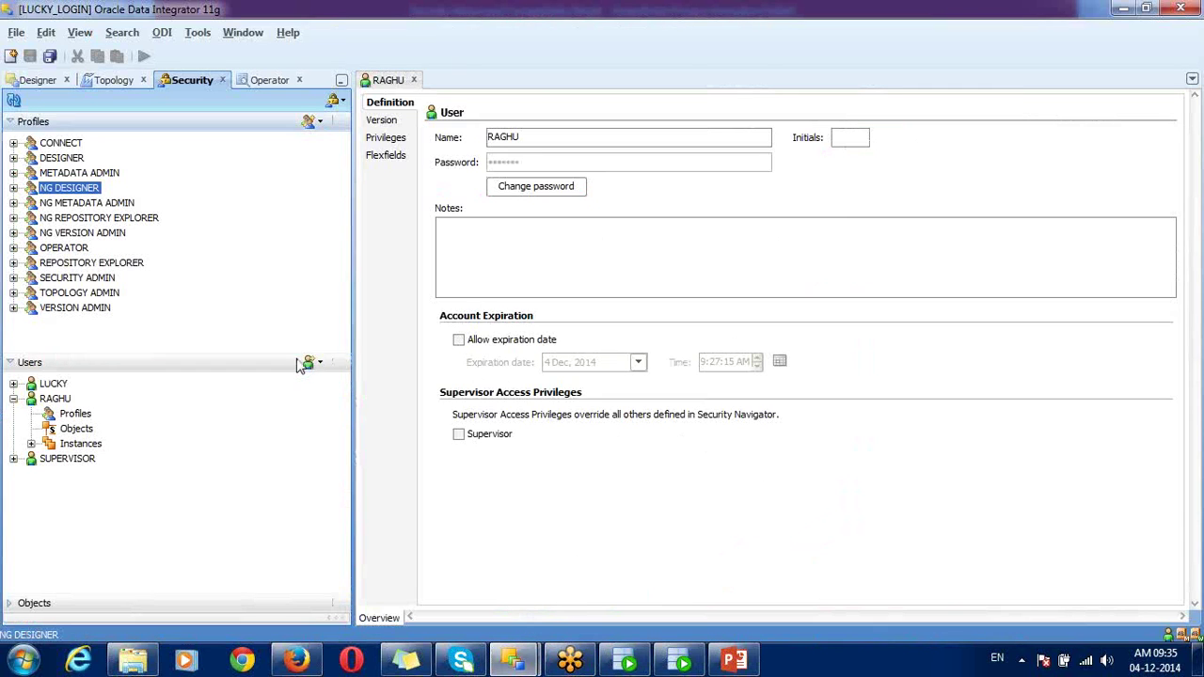
{"action": "left_click", "coordinate": [61, 143]}
- Multi-select the built-in profiles from DESIGNER through VERSION ADMIN, then select only CONNECT
{"action": "left_click", "coordinate": [63, 159]}
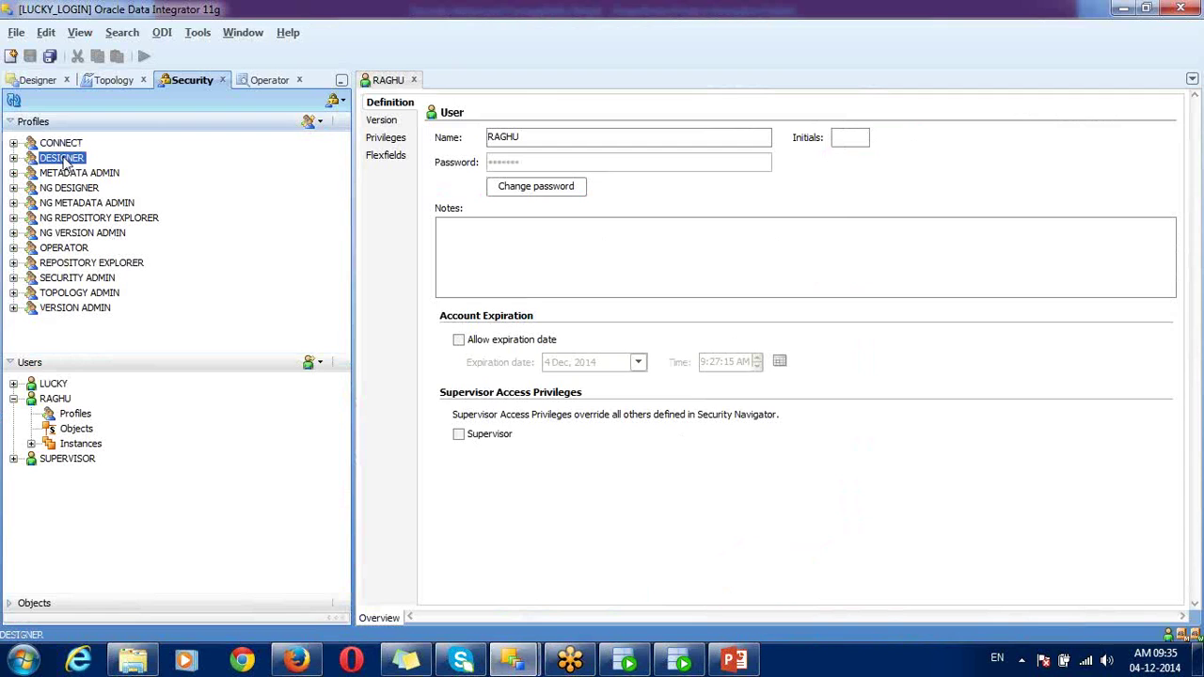
{"action": "left_click", "coordinate": [62, 143], "text": "ctrl"}
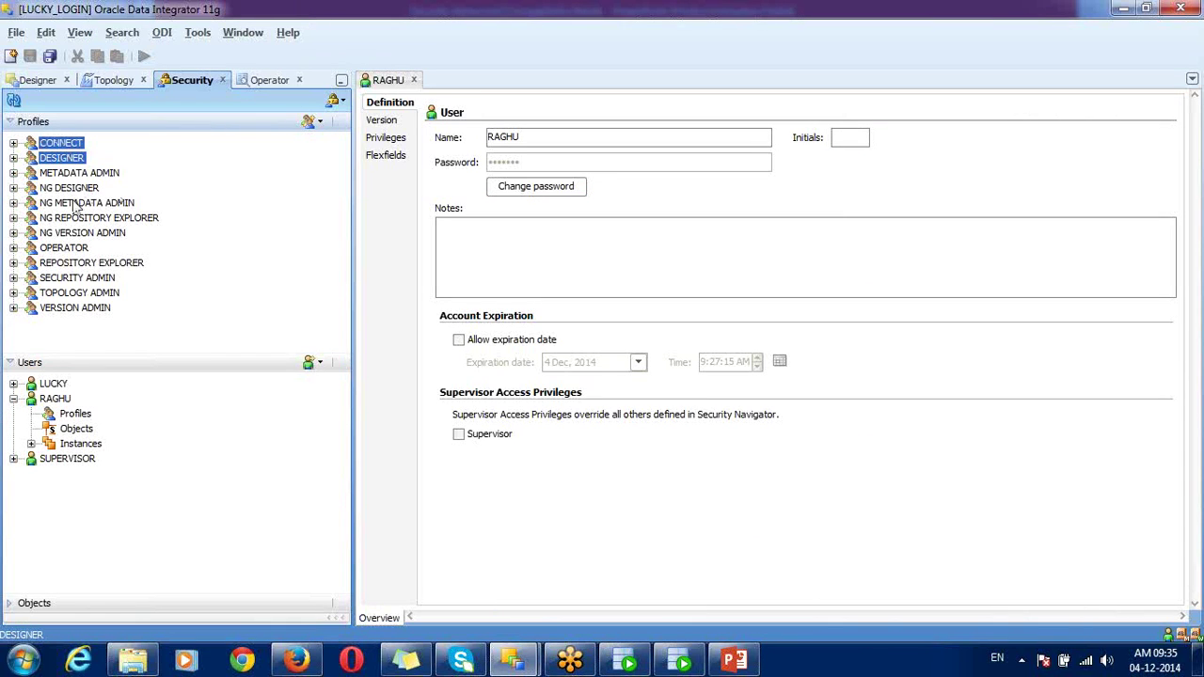
{"action": "left_click", "coordinate": [83, 174], "text": "ctrl"}
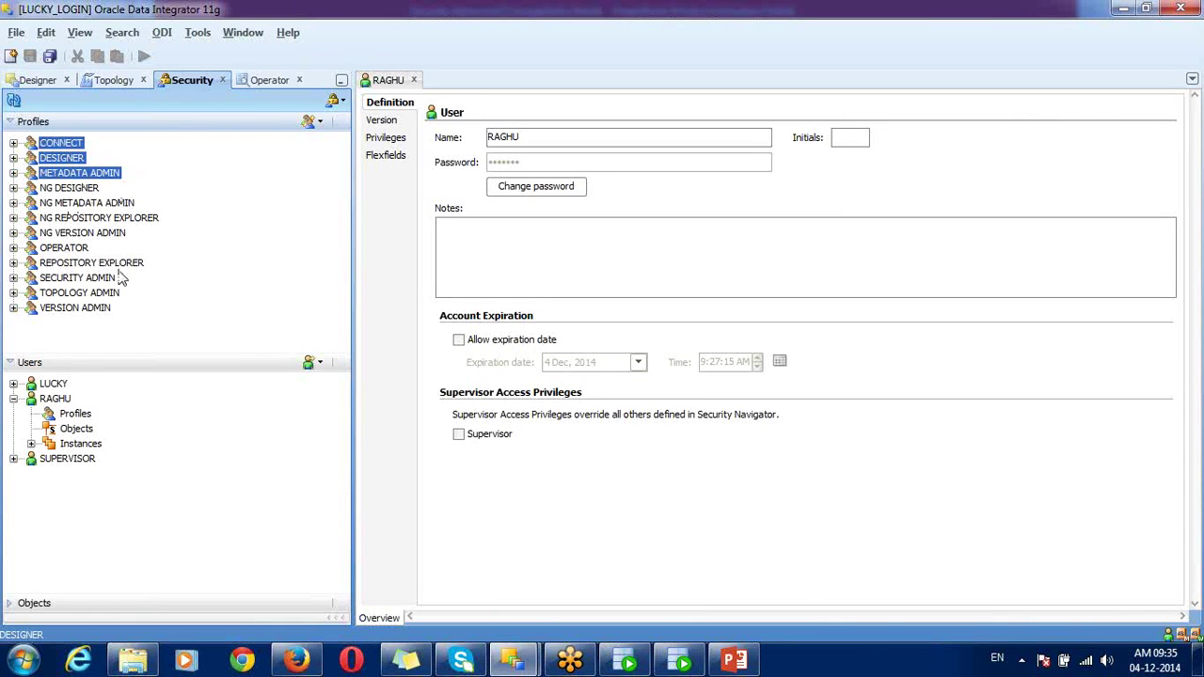
{"action": "left_click", "coordinate": [65, 249], "text": "ctrl"}
{"action": "left_click", "coordinate": [72, 263], "text": "ctrl"}
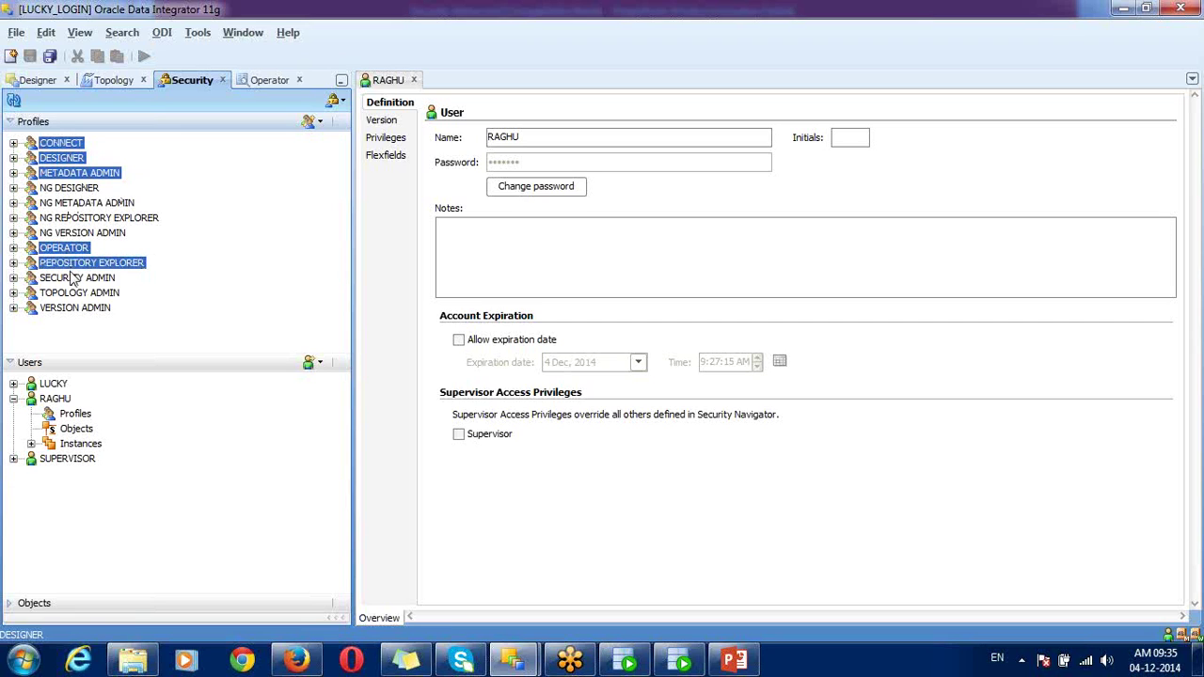
{"action": "left_click", "coordinate": [73, 278], "text": "ctrl"}
{"action": "left_click", "coordinate": [77, 293], "text": "ctrl"}
{"action": "left_click", "coordinate": [75, 309], "text": "ctrl"}
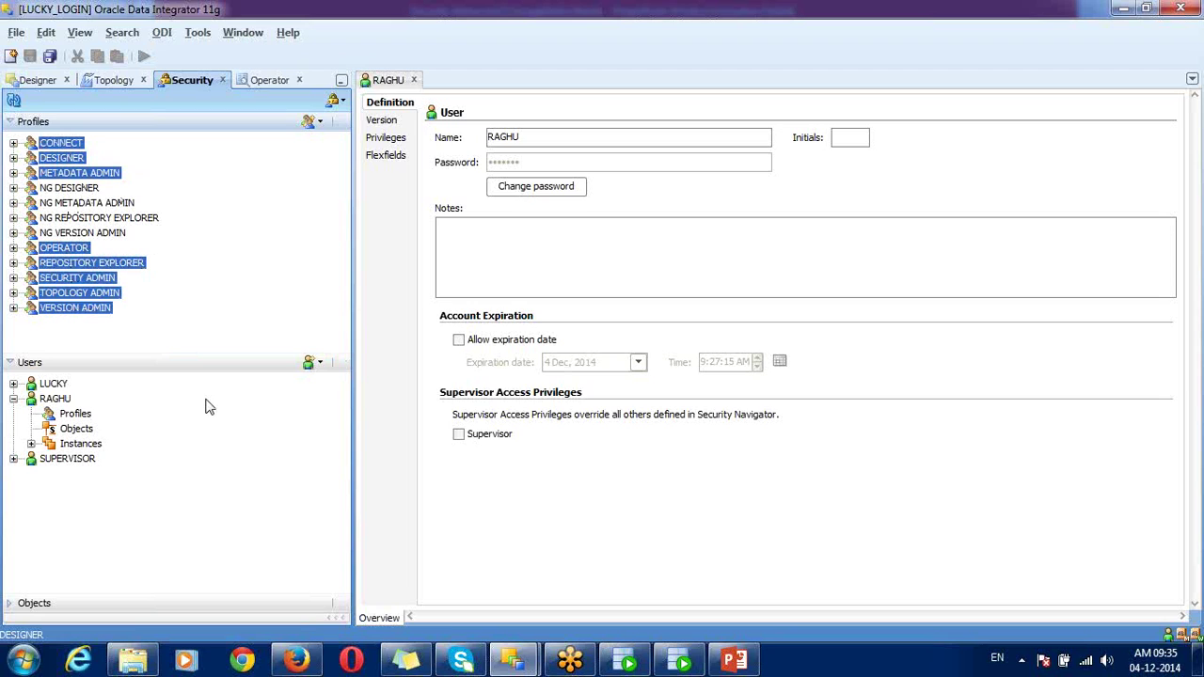
{"action": "left_click", "coordinate": [62, 144]}
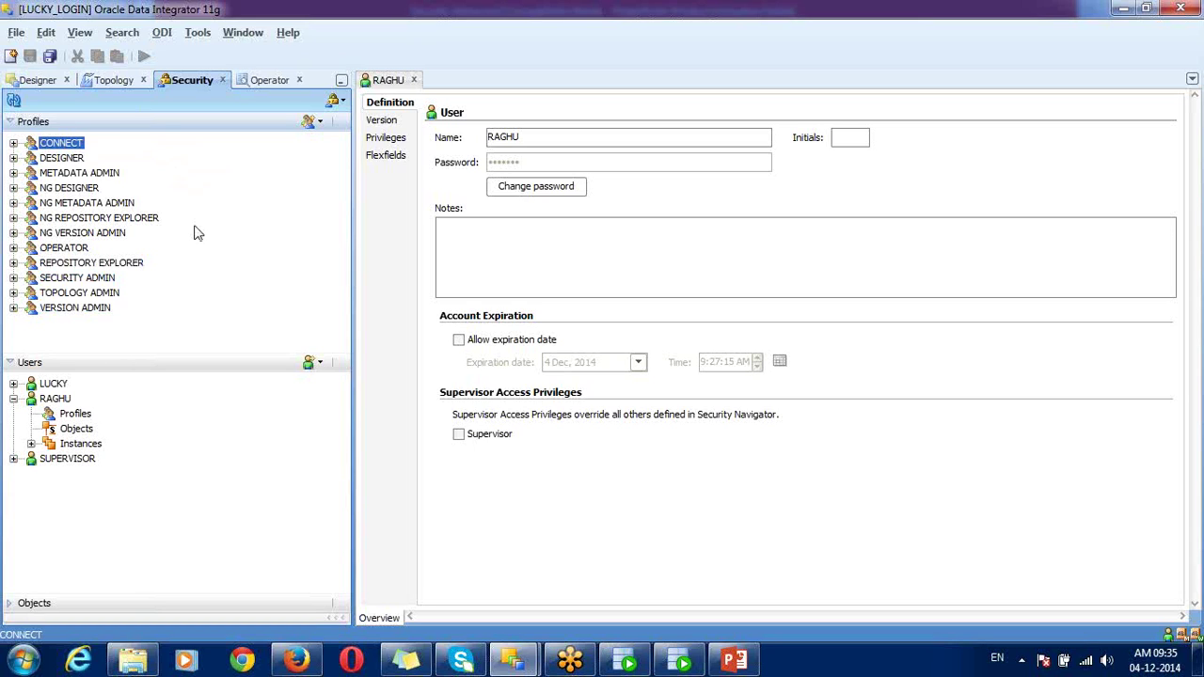
{"action": "mouse_move", "coordinate": [513, 658]}
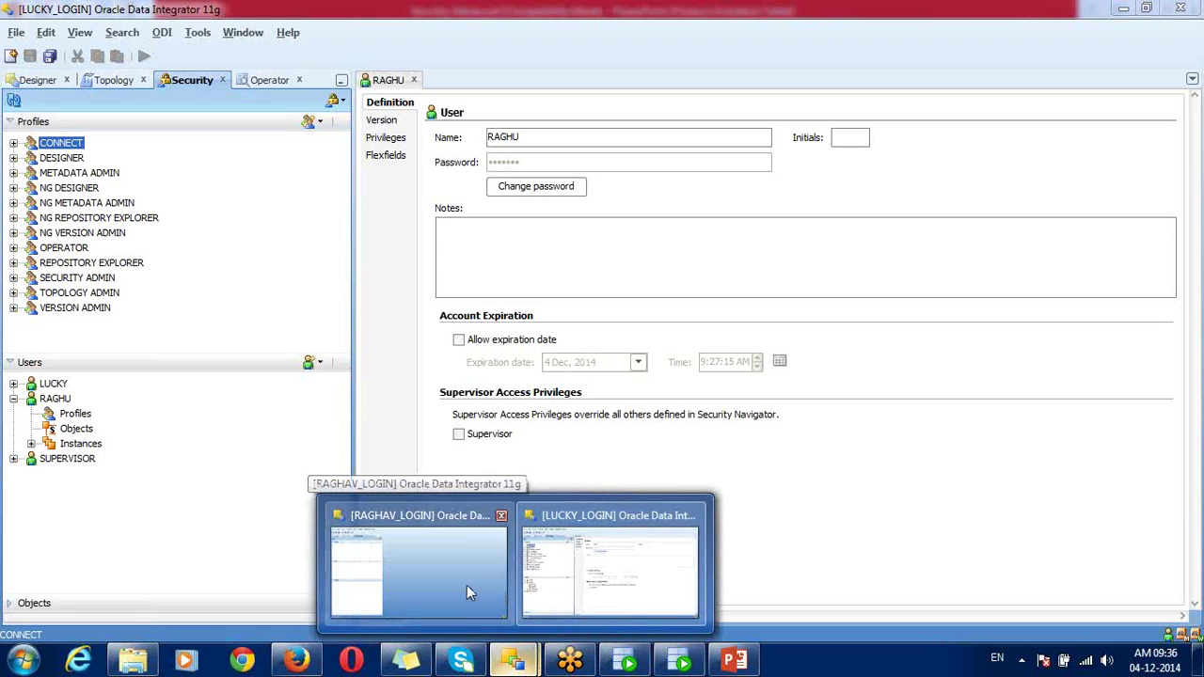
{"action": "left_click", "coordinate": [441, 555]}
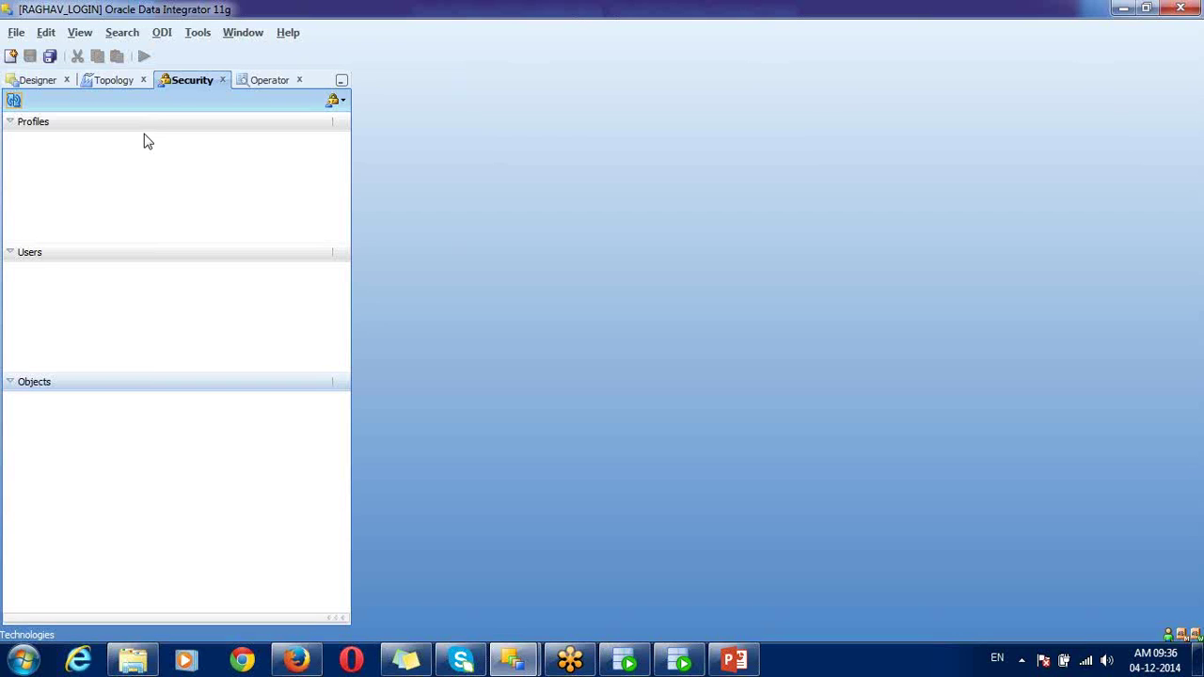
{"action": "left_click", "coordinate": [122, 82]}
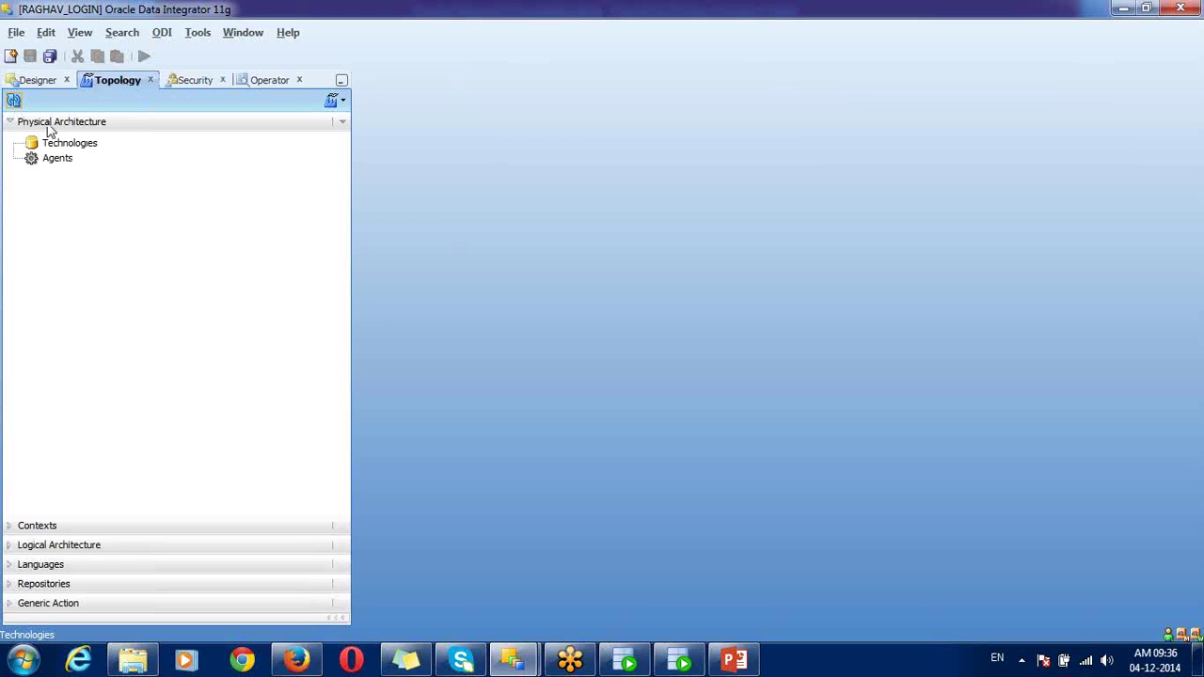
{"action": "left_click", "coordinate": [47, 146]}
{"action": "left_click", "coordinate": [57, 160]}
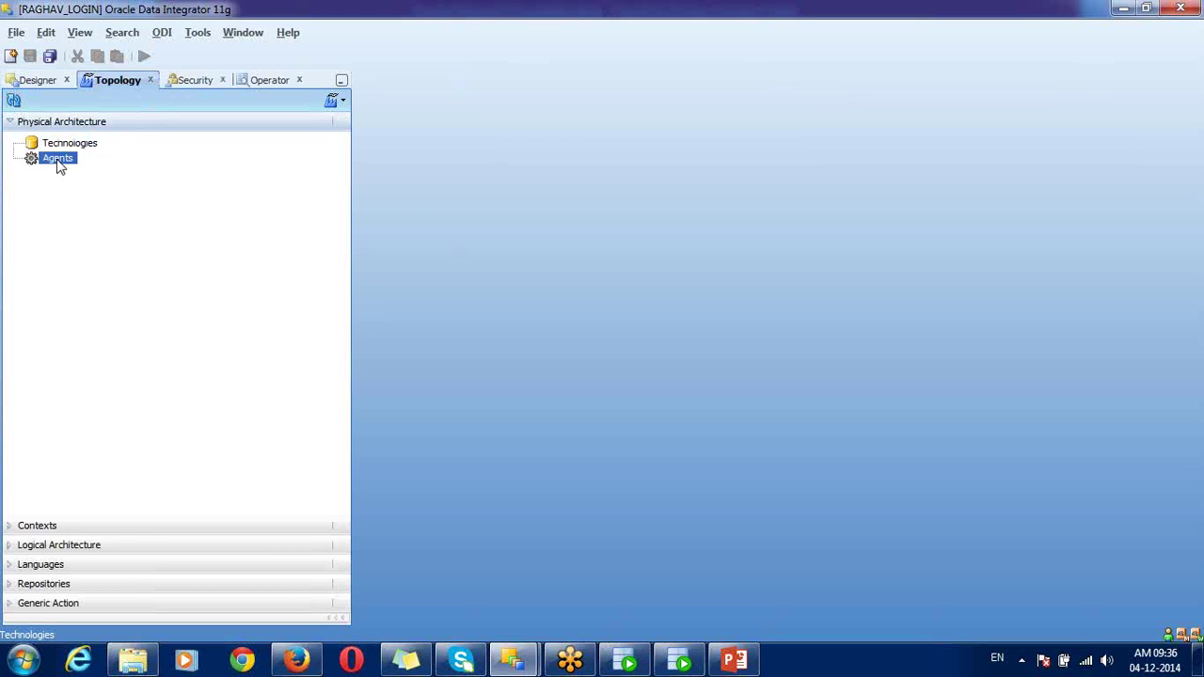
{"action": "left_click", "coordinate": [193, 81]}
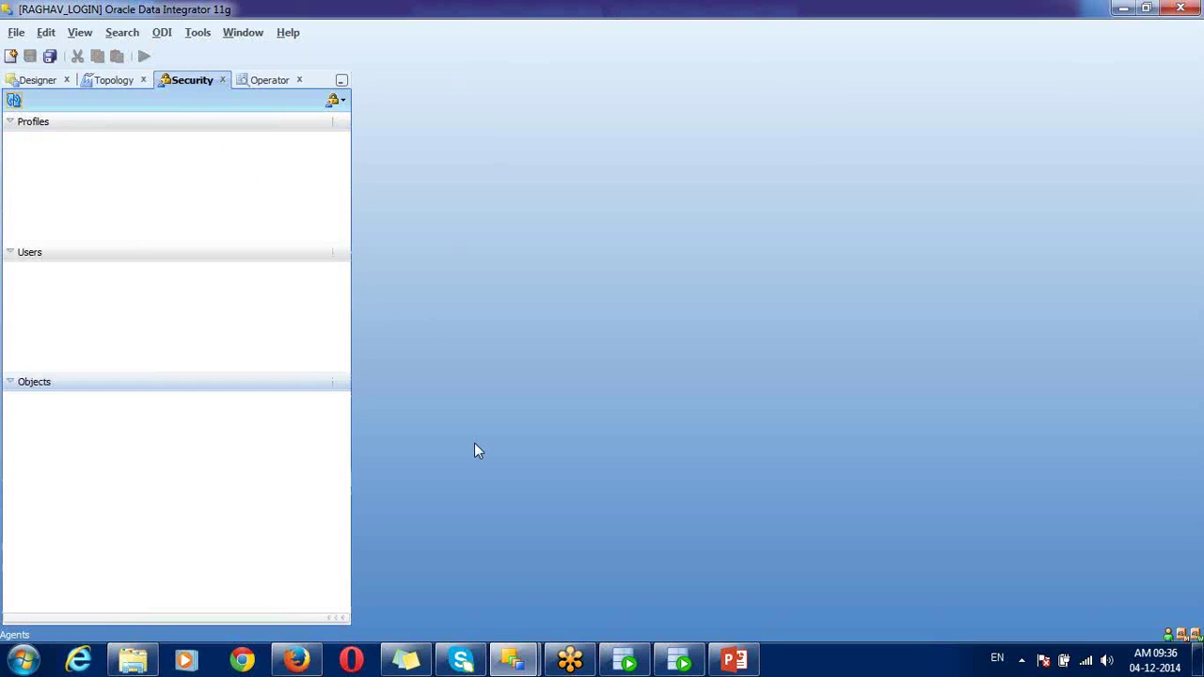
{"action": "left_click", "coordinate": [594, 593]}
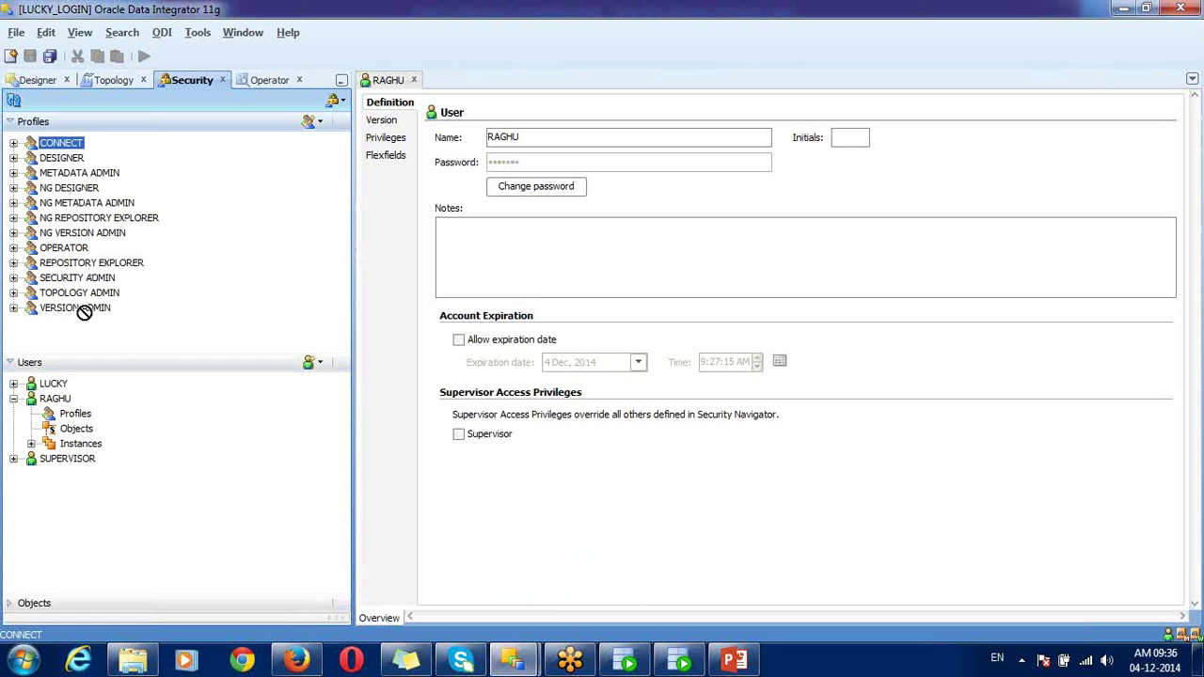
- Grant the CONNECT profile to the new user, then revoke it again
{"action": "left_click", "coordinate": [69, 402]}
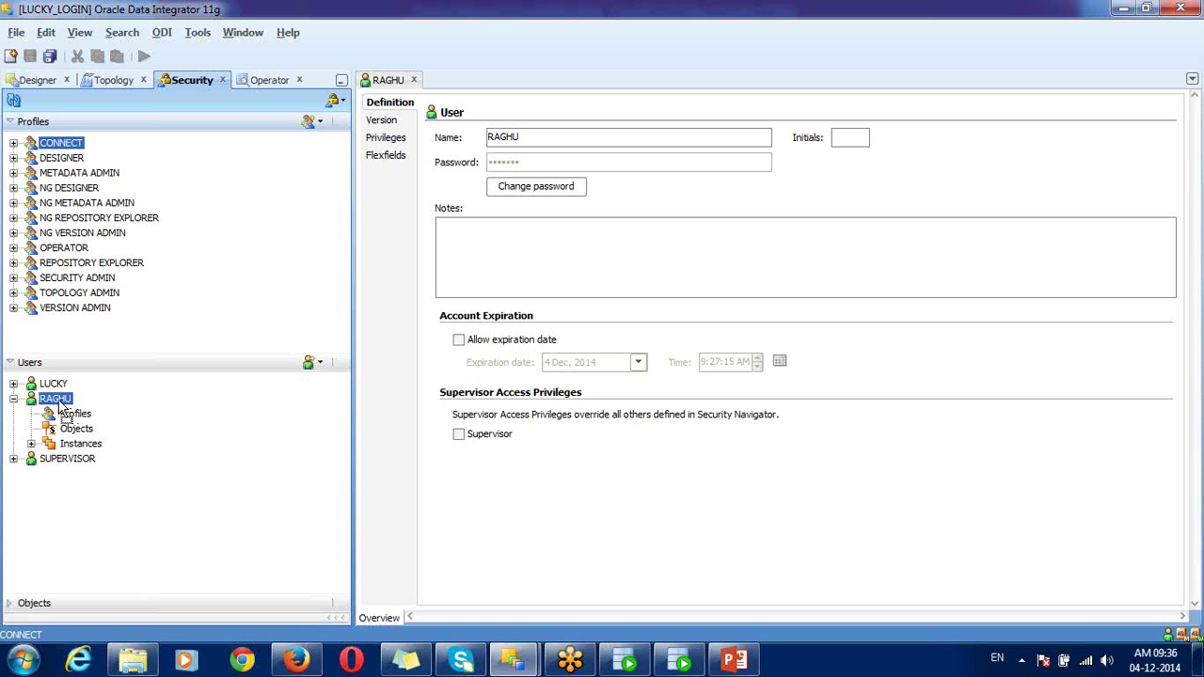
{"action": "left_click_drag", "start_coordinate": [61, 406], "coordinate": [62, 406]}
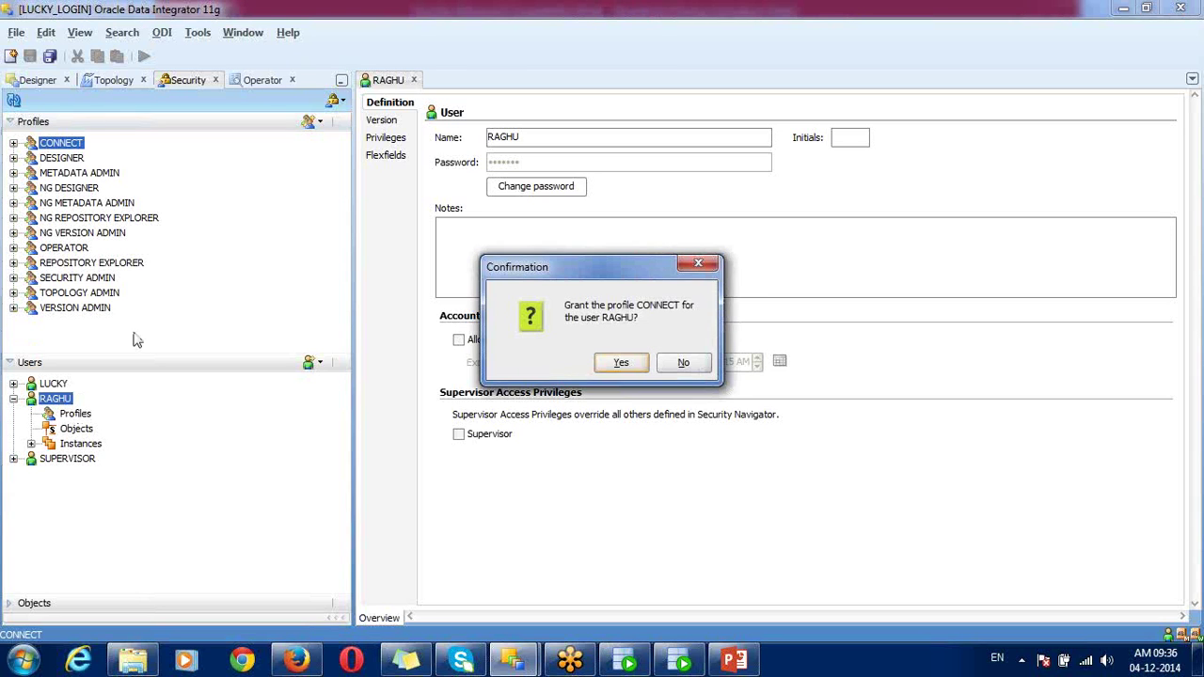
{"action": "left_click", "coordinate": [618, 368]}
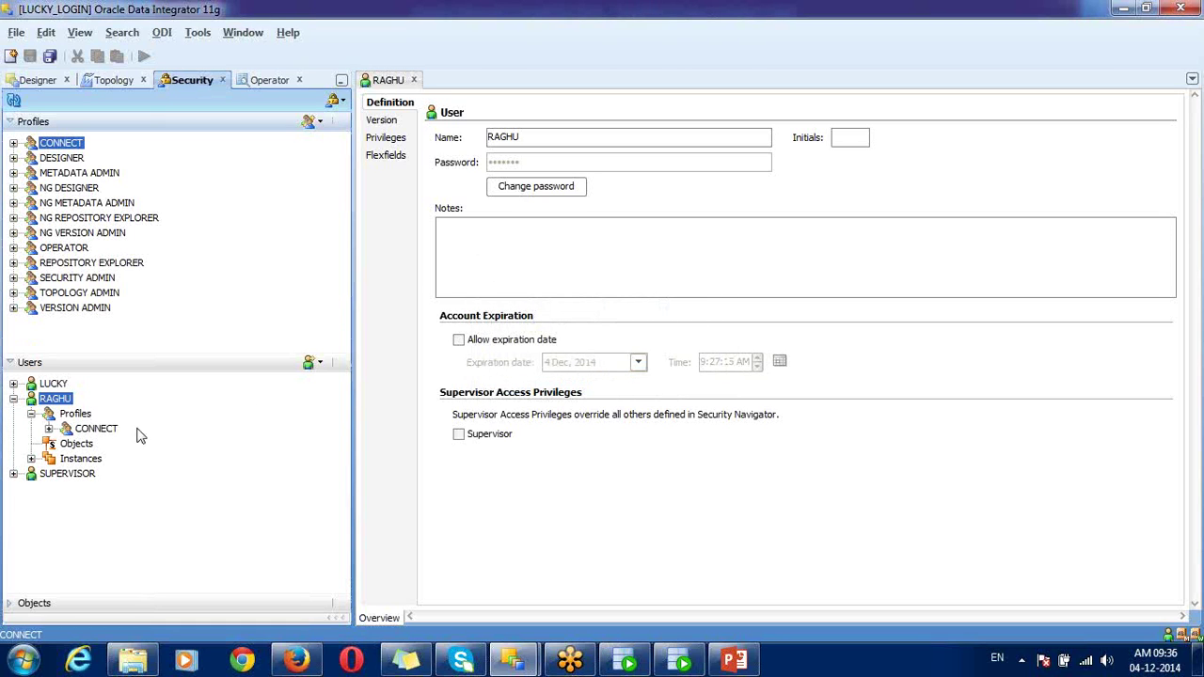
{"action": "left_click", "coordinate": [106, 431]}
{"action": "right_click", "coordinate": [110, 438]}
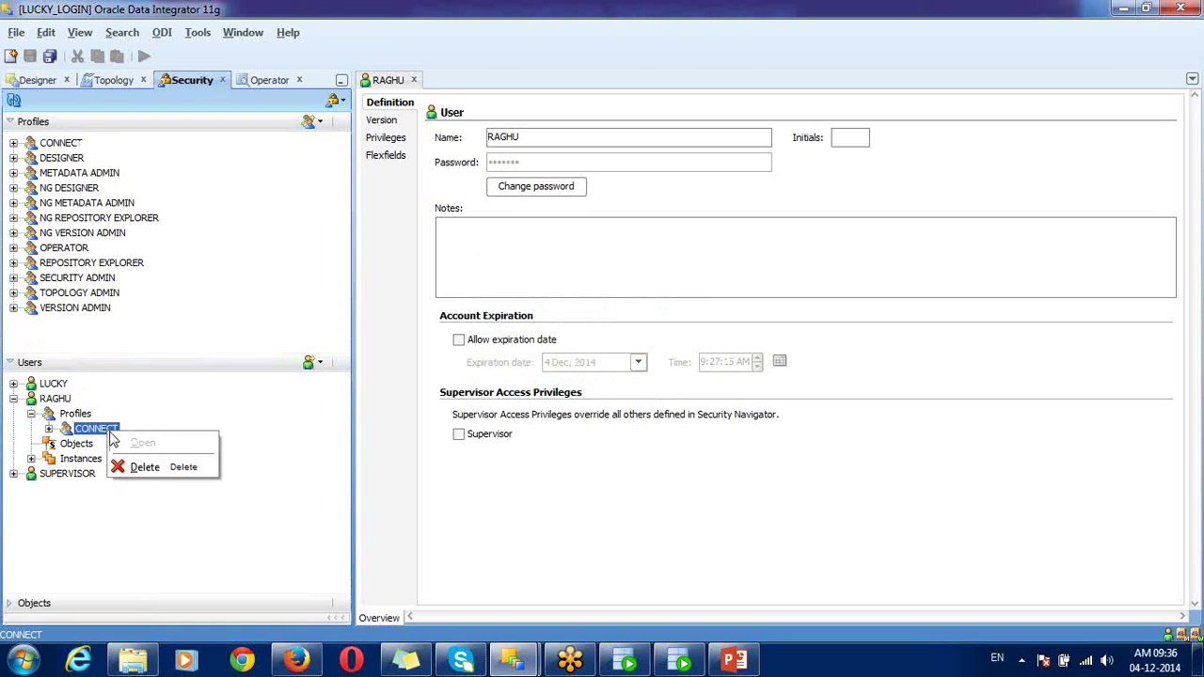
{"action": "left_click", "coordinate": [141, 468]}
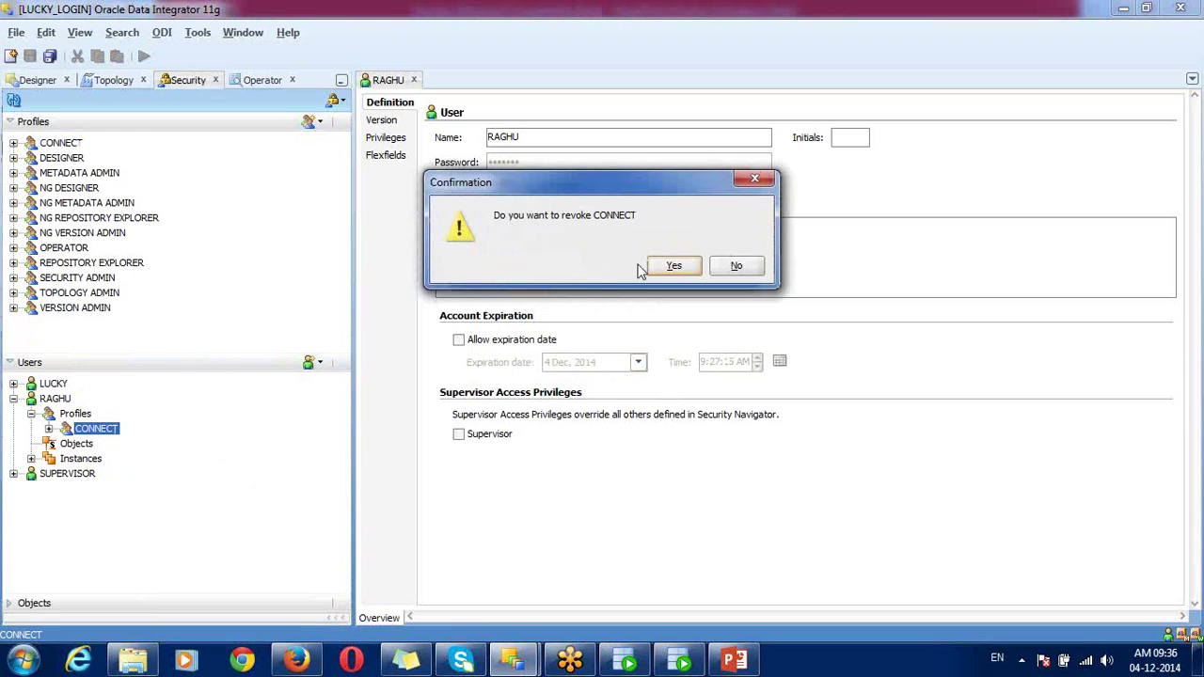
{"action": "left_click", "coordinate": [670, 262]}
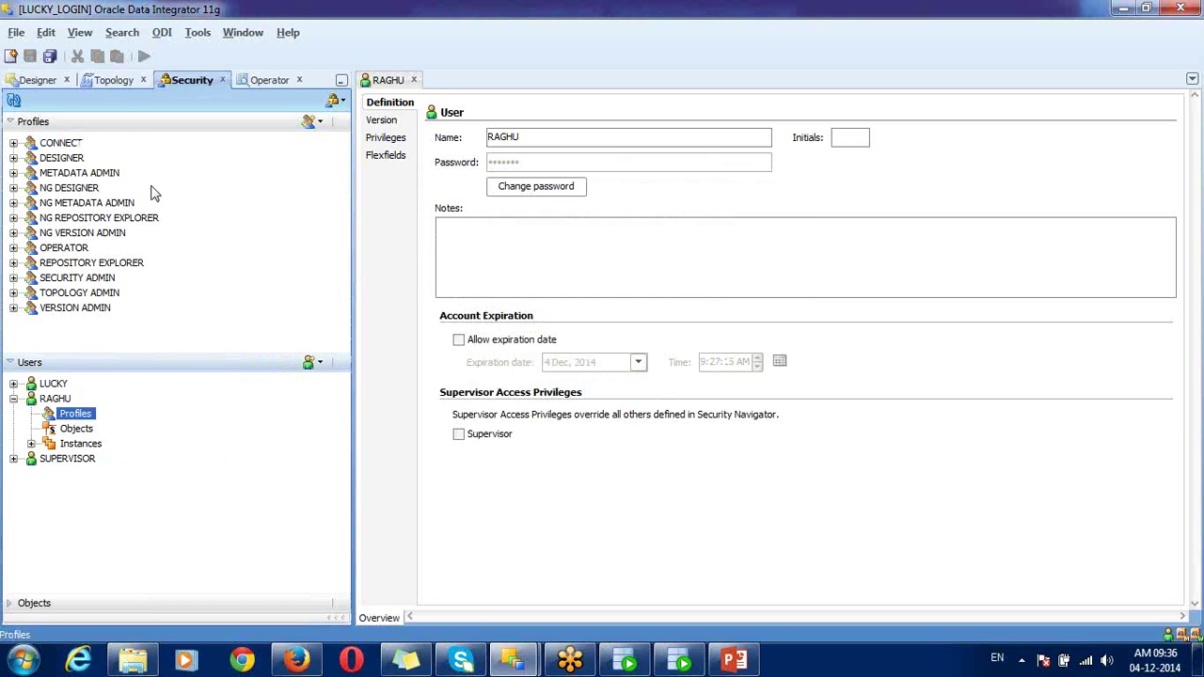
- Grant CONNECT to the new user once more and confirm it appears under the user
{"action": "left_click", "coordinate": [74, 146]}
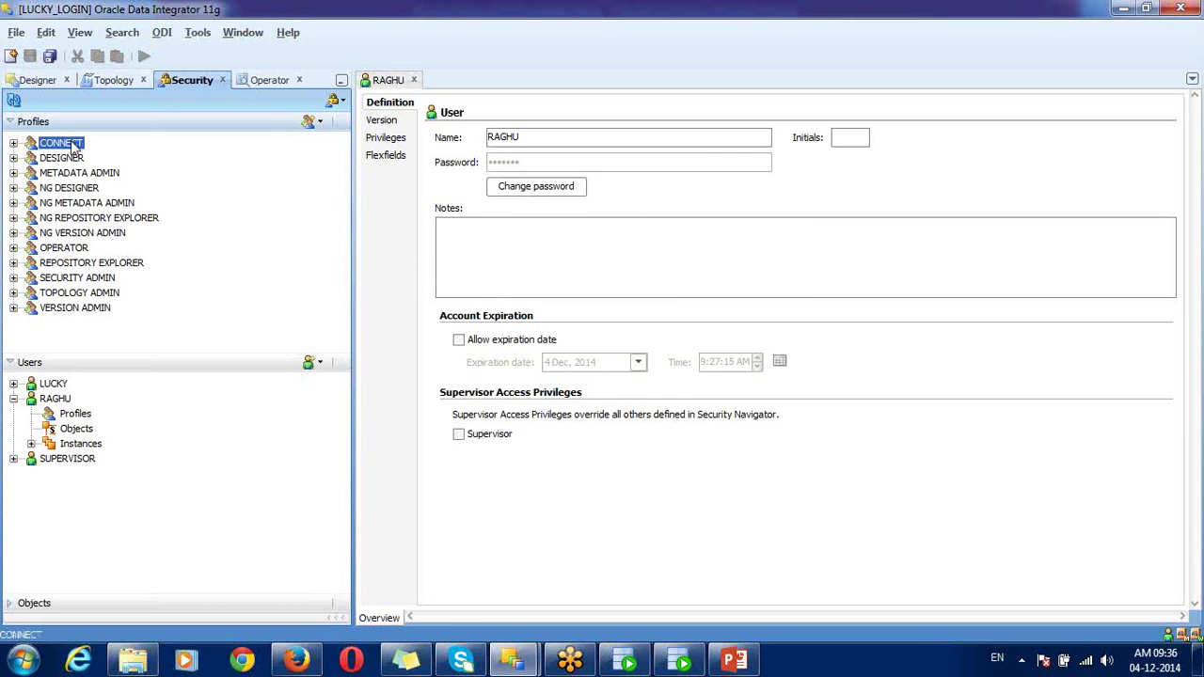
{"action": "left_click", "coordinate": [59, 383]}
{"action": "left_click", "coordinate": [56, 399]}
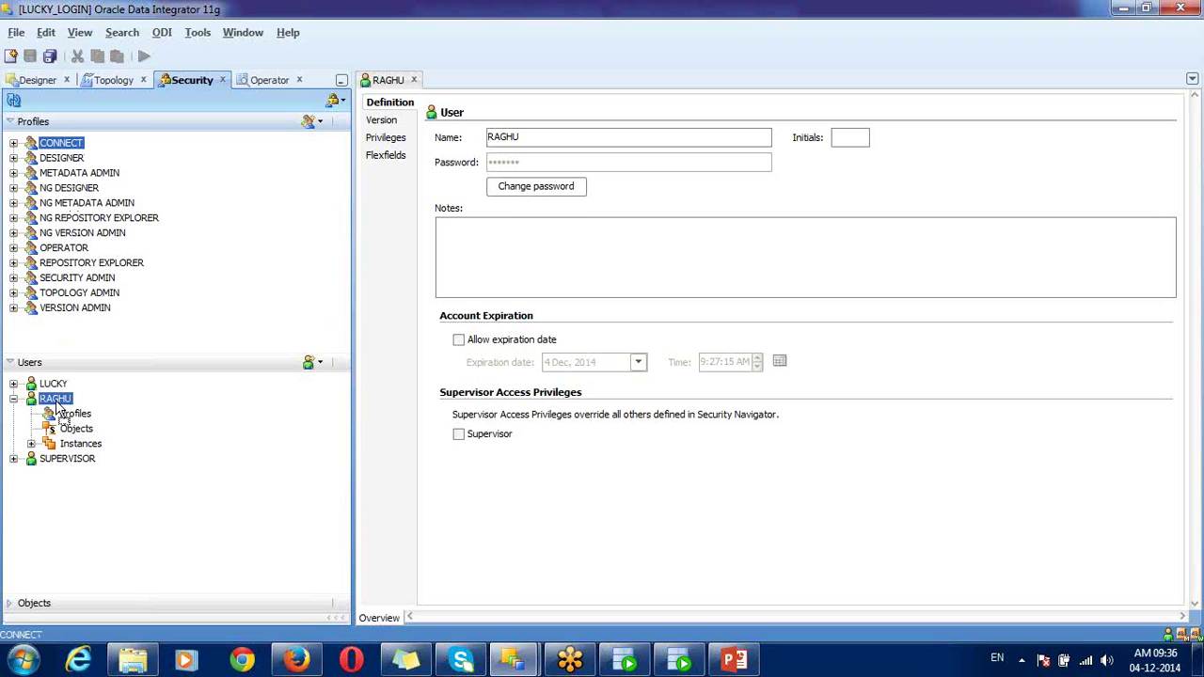
{"action": "left_click_drag", "start_coordinate": [58, 406], "coordinate": [62, 404]}
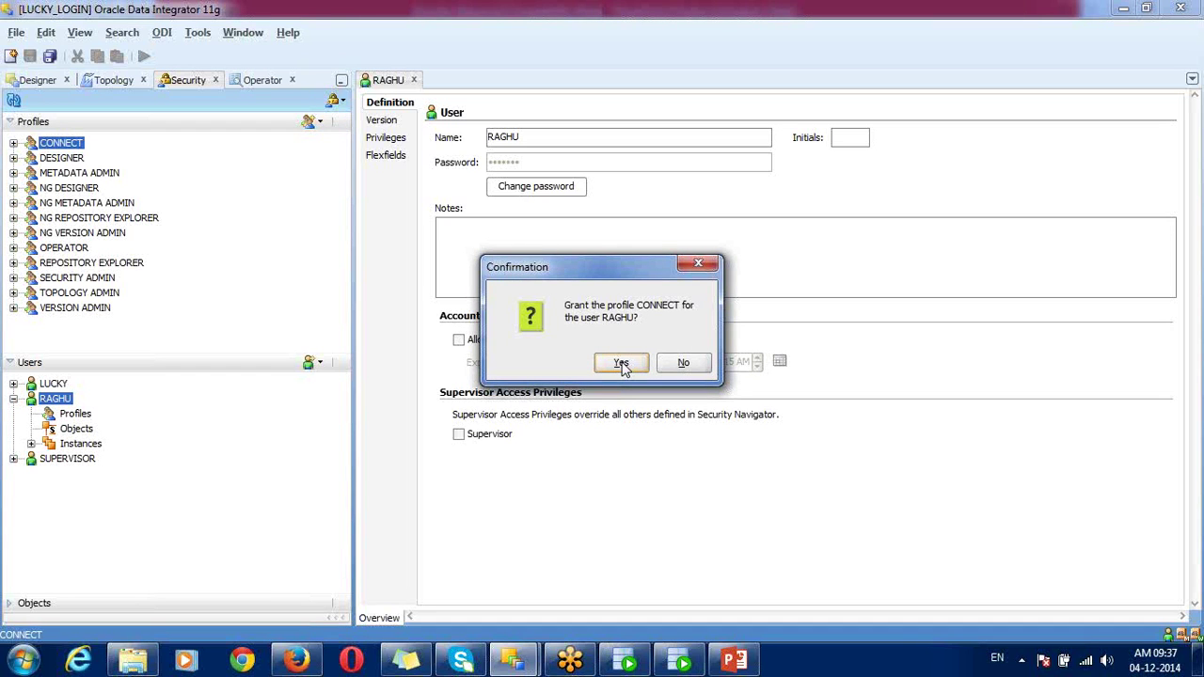
{"action": "left_click", "coordinate": [621, 365]}
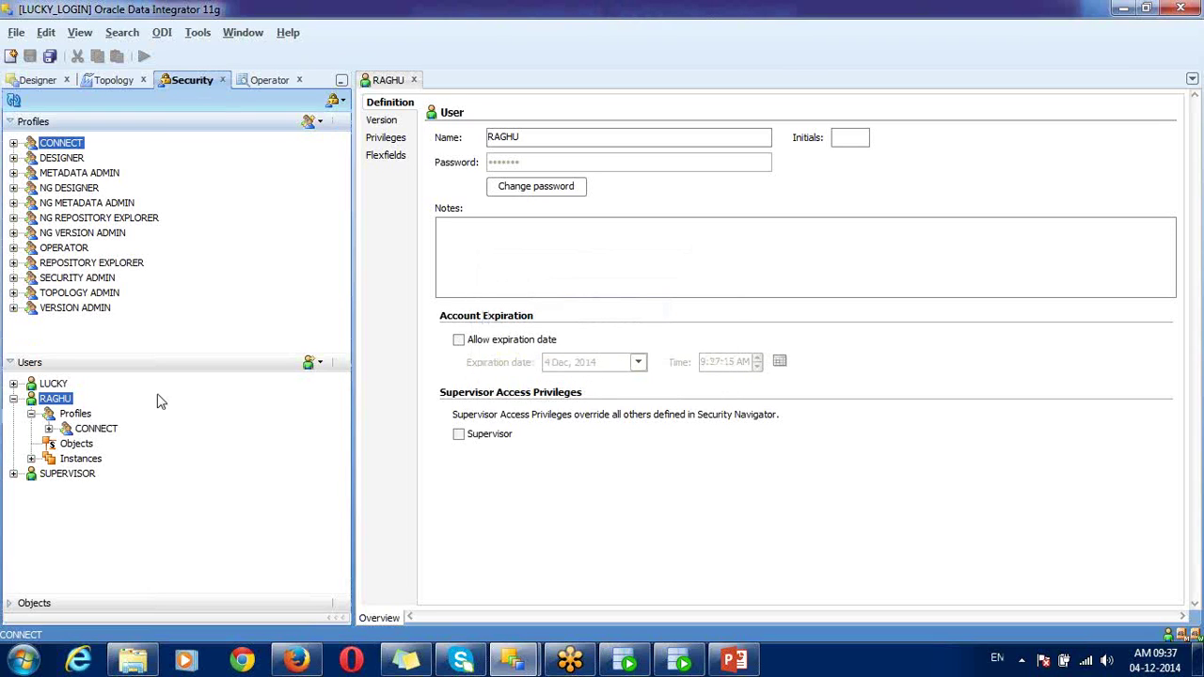
{"action": "left_click", "coordinate": [102, 434]}
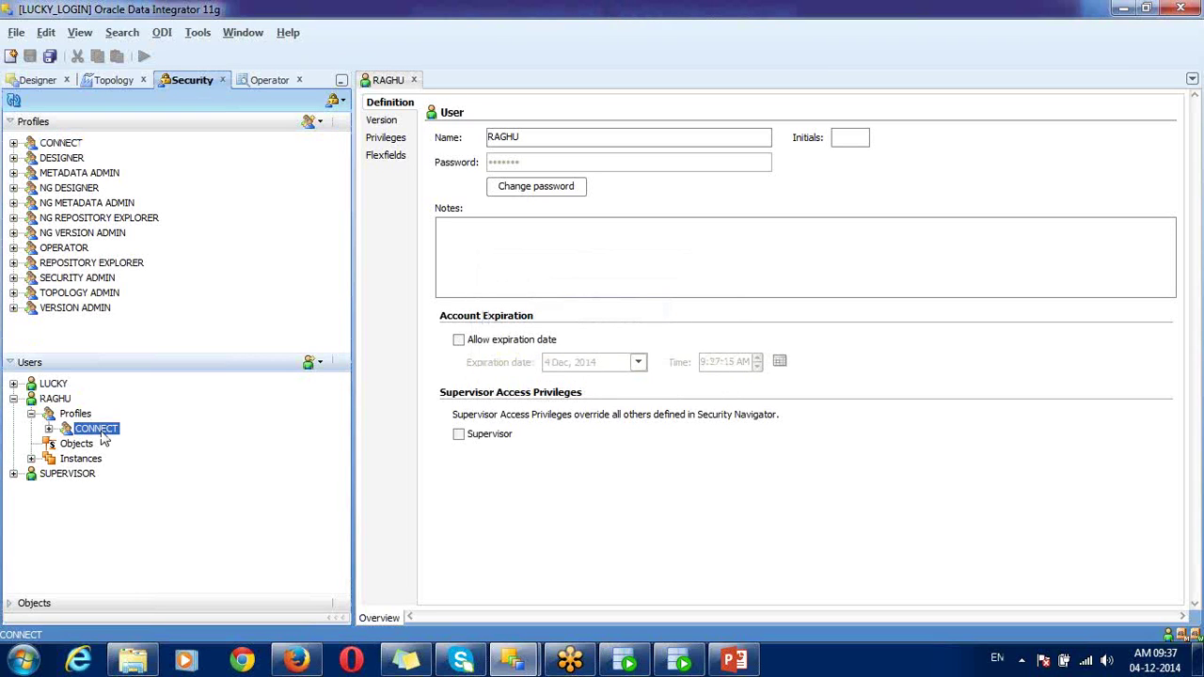
{"action": "left_click", "coordinate": [60, 402]}
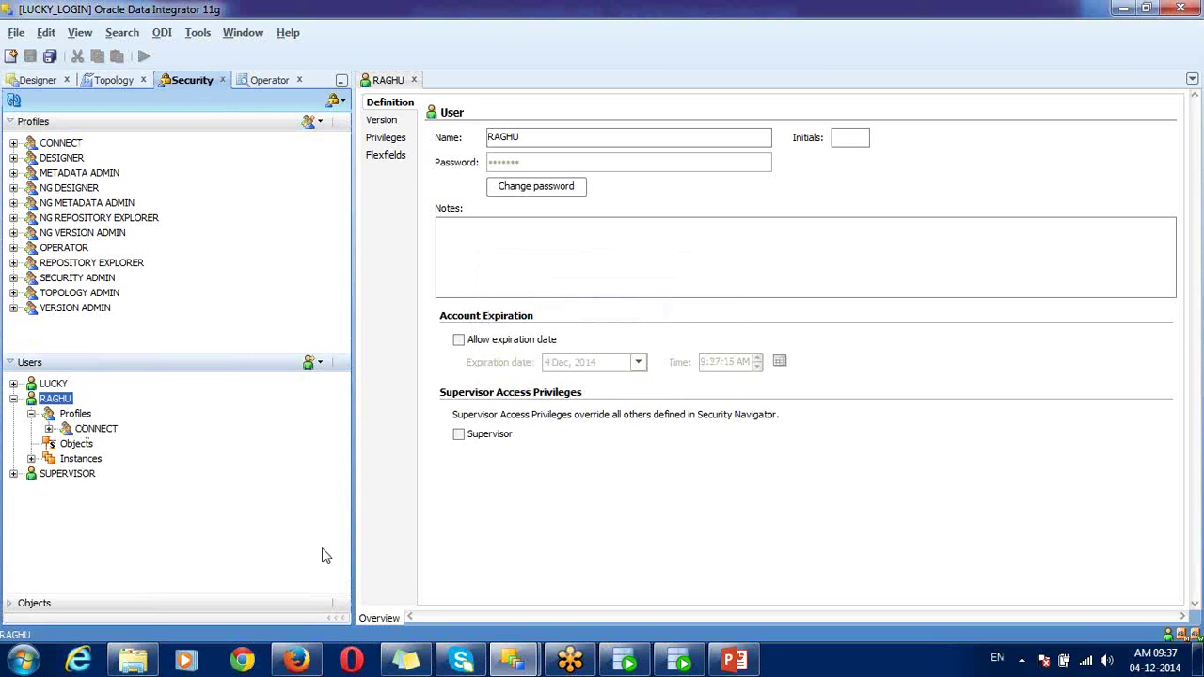
{"action": "mouse_move", "coordinate": [512, 658]}
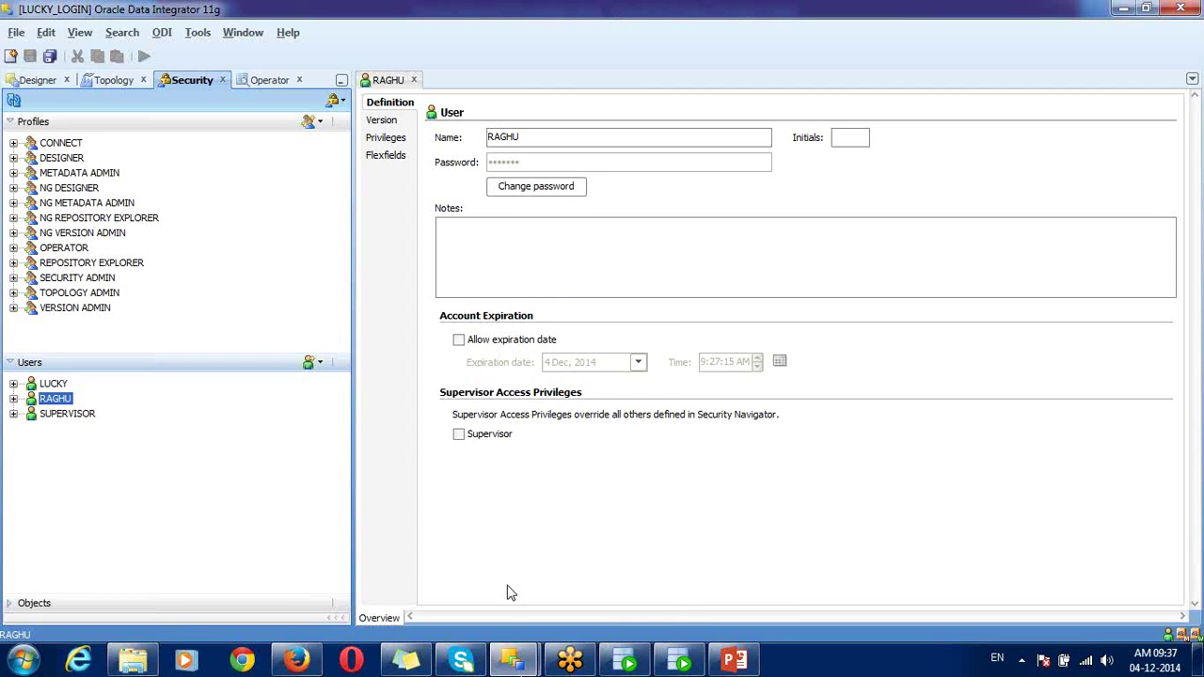
- Disconnect the second ODI session and reconnect to the repository as RAGHU
{"action": "left_click", "coordinate": [458, 600]}
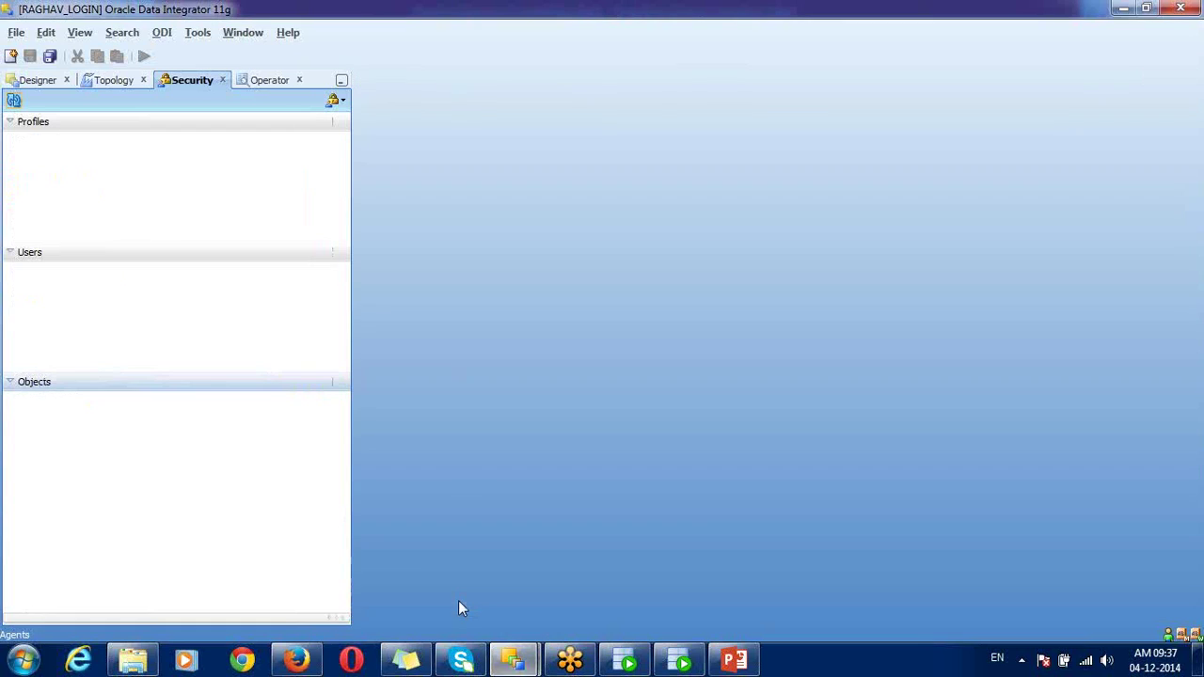
{"action": "left_click", "coordinate": [162, 33]}
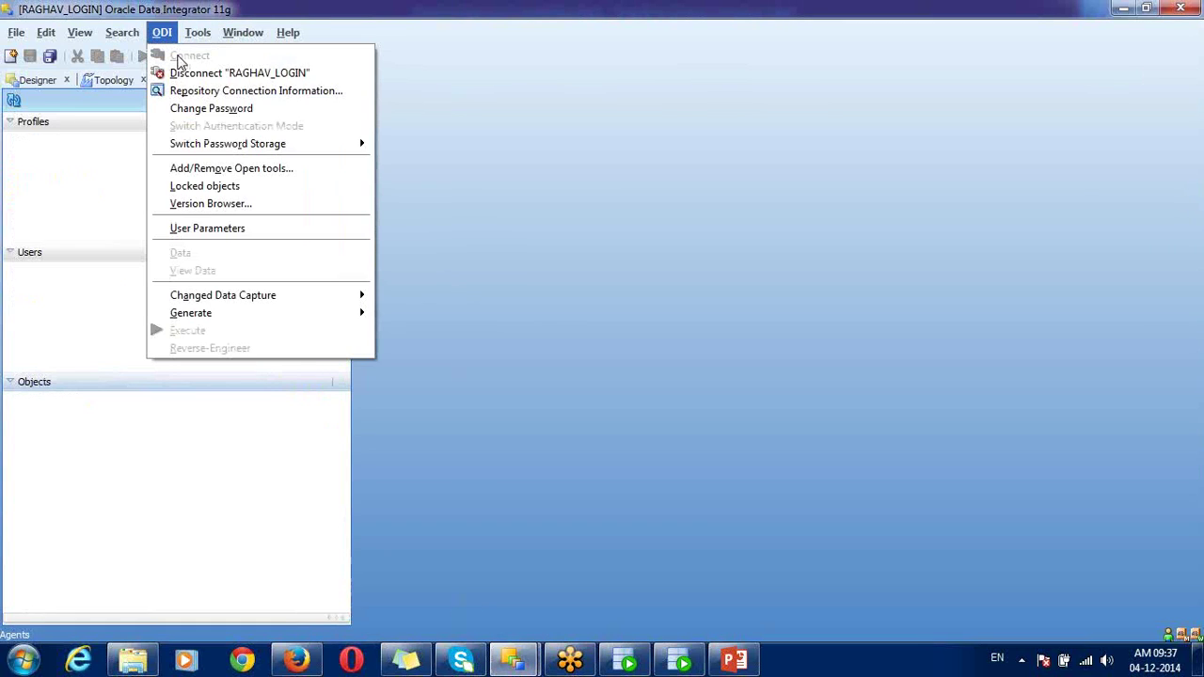
{"action": "left_click", "coordinate": [188, 74]}
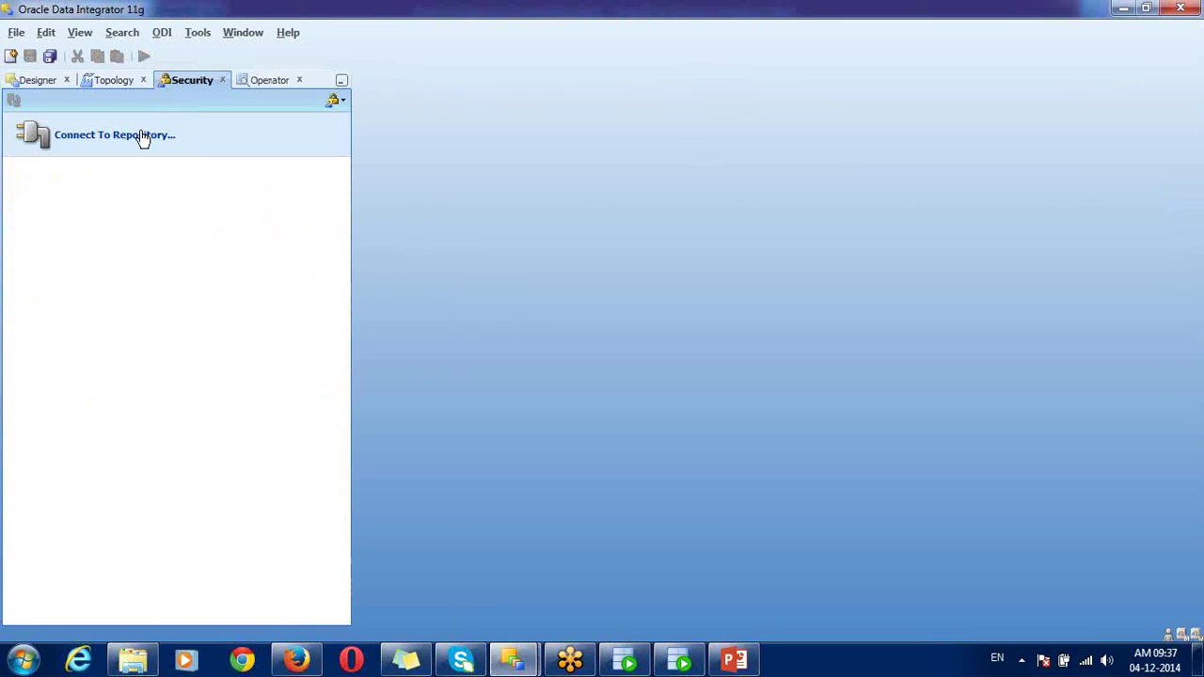
{"action": "left_click", "coordinate": [142, 134]}
{"action": "double_click", "coordinate": [554, 228]}
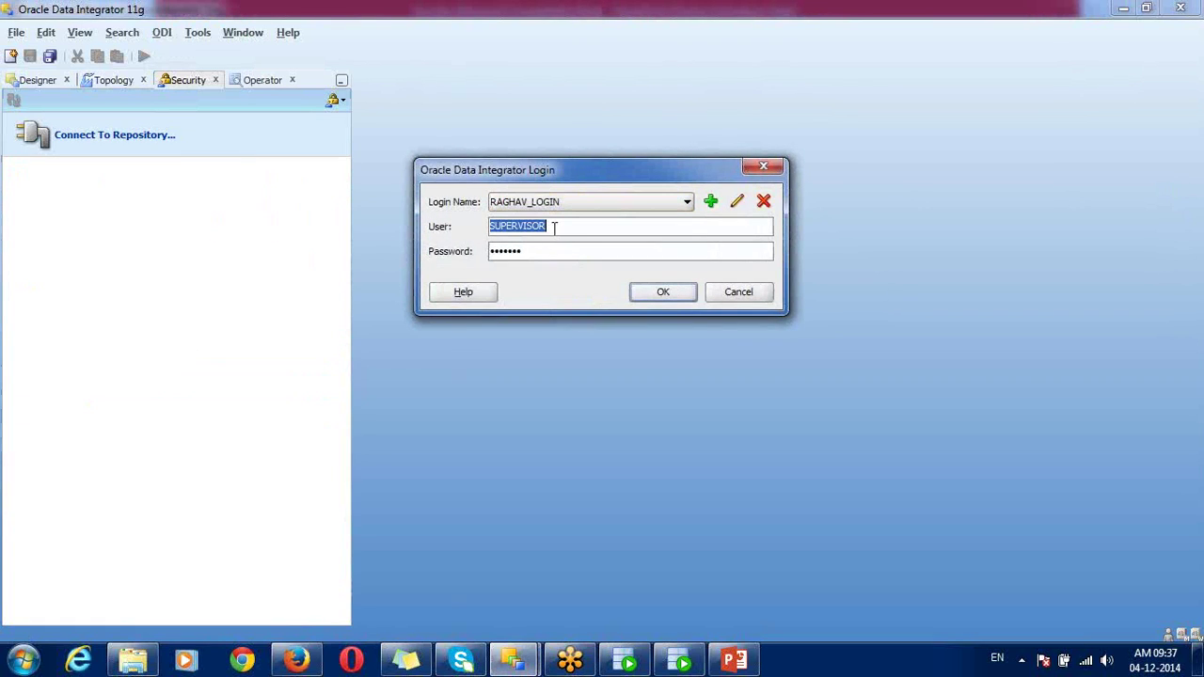
{"action": "type", "text": "RAGHU"}
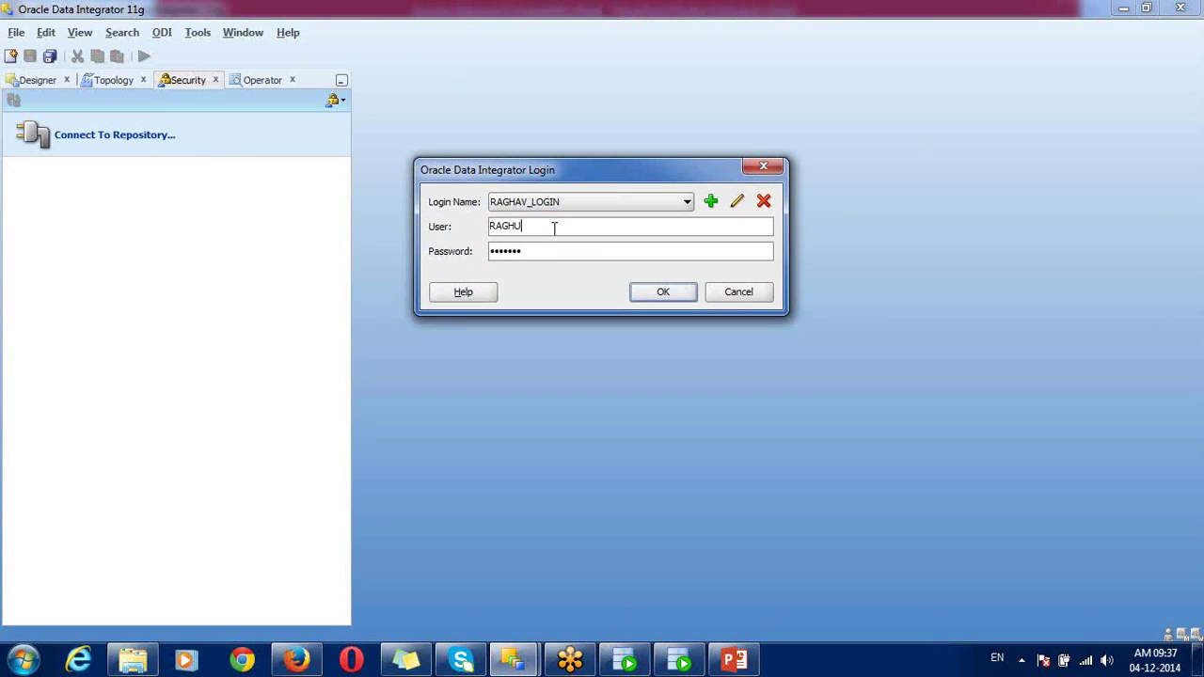
{"action": "key", "text": "Return"}
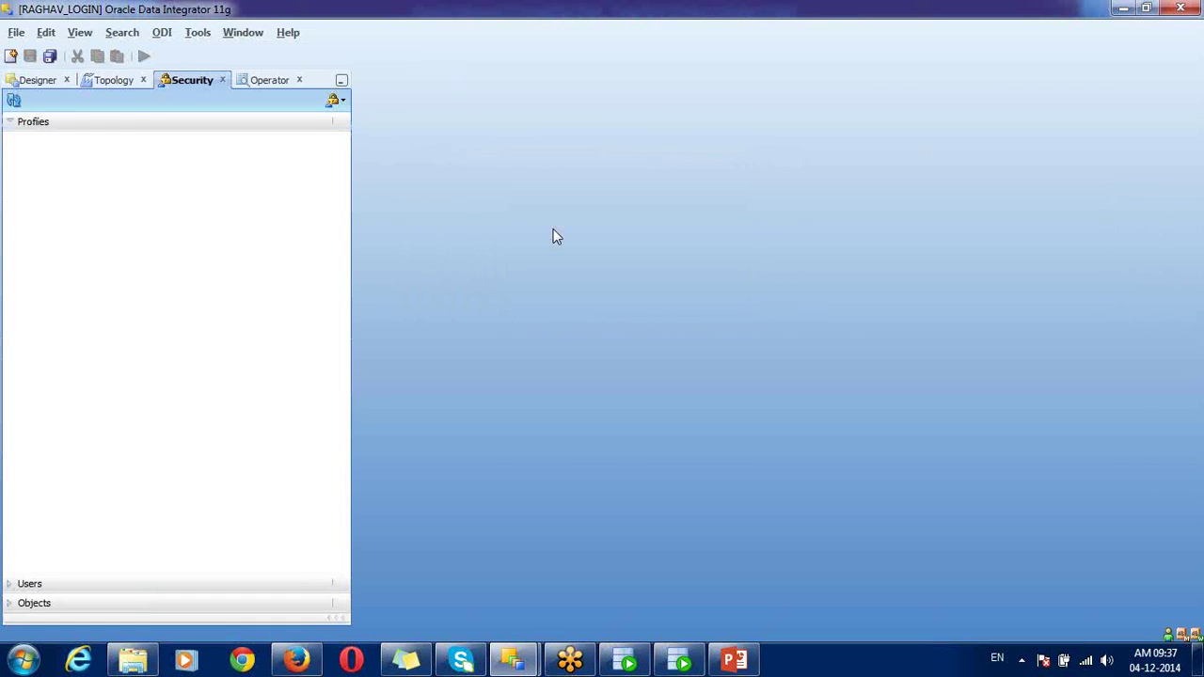
- In Topology, check which actions RAGHU has on the File technology and WORKREP45 repository
{"action": "left_click", "coordinate": [111, 81]}
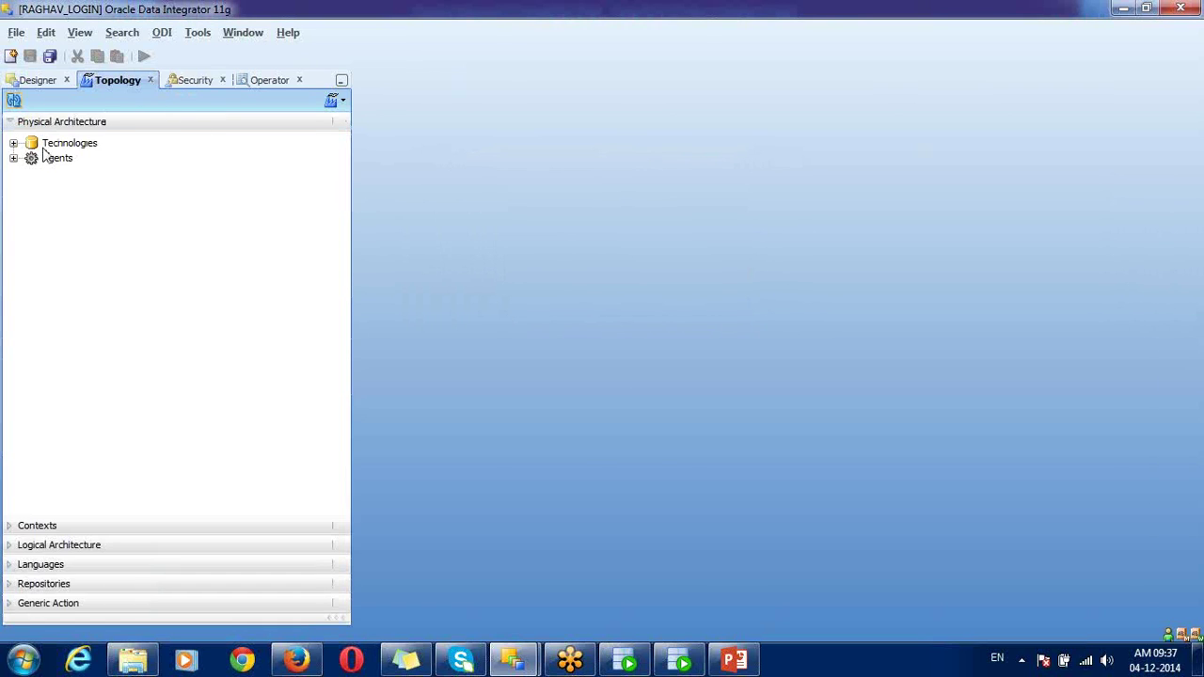
{"action": "left_click", "coordinate": [13, 144]}
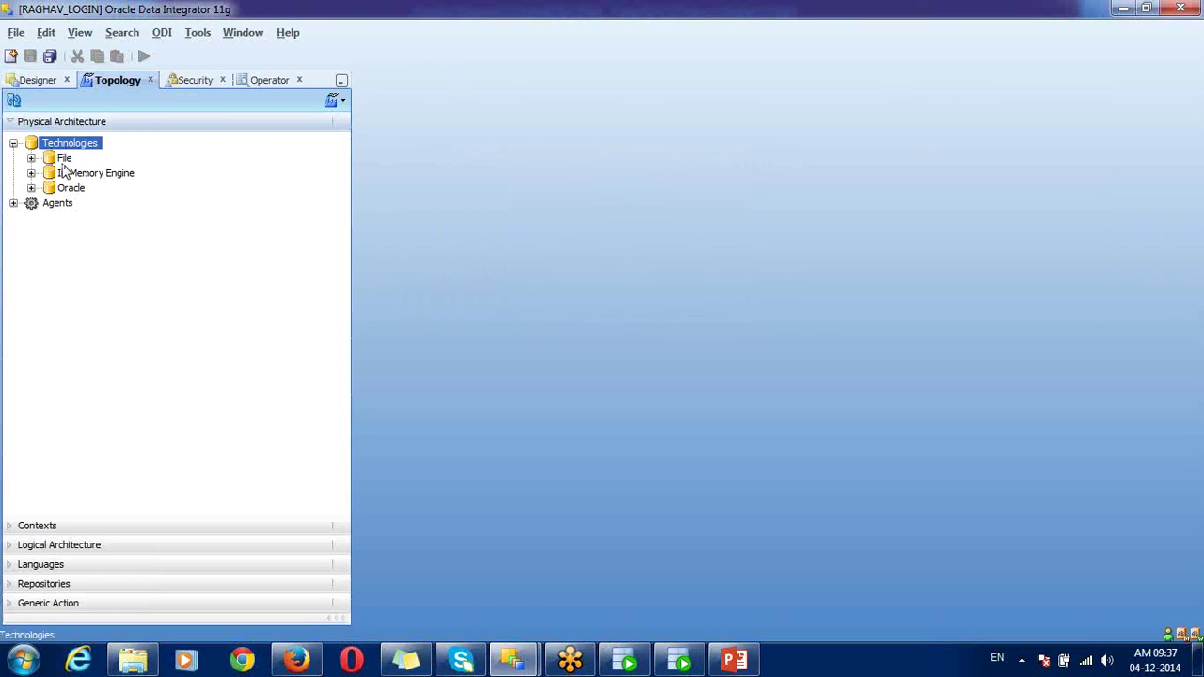
{"action": "left_click", "coordinate": [63, 163]}
{"action": "right_click", "coordinate": [63, 165]}
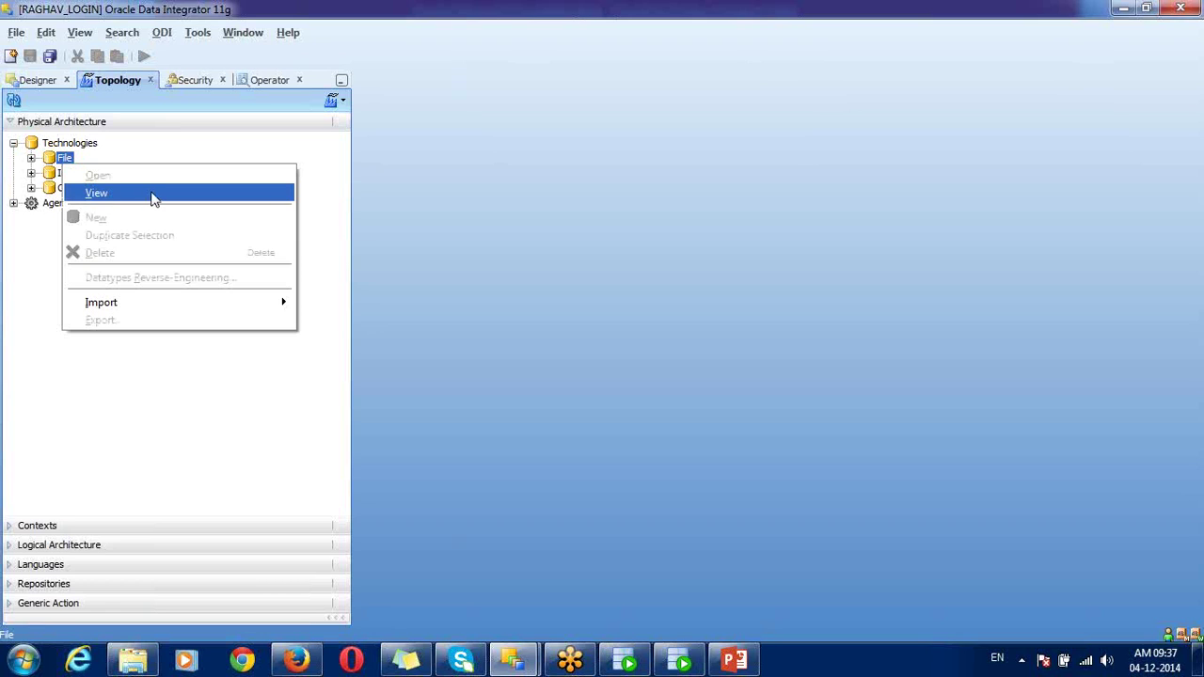
{"action": "left_click", "coordinate": [43, 585]}
{"action": "left_click", "coordinate": [43, 585]}
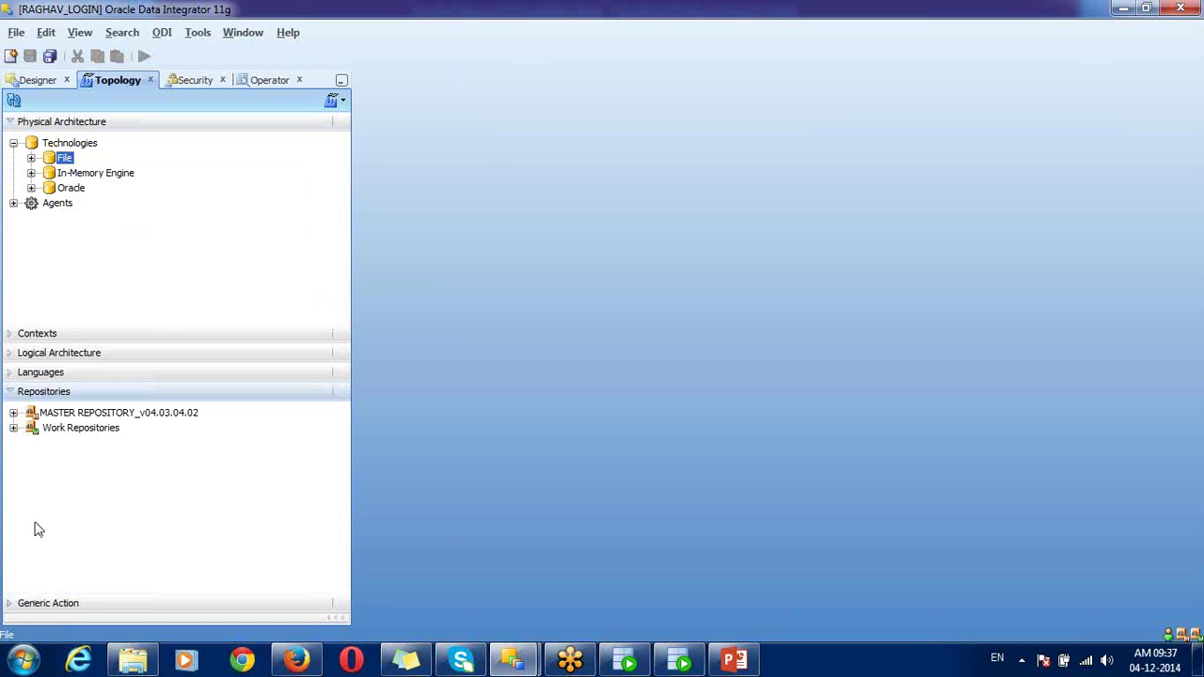
{"action": "left_click", "coordinate": [13, 429]}
{"action": "left_click", "coordinate": [60, 443]}
{"action": "right_click", "coordinate": [61, 443]}
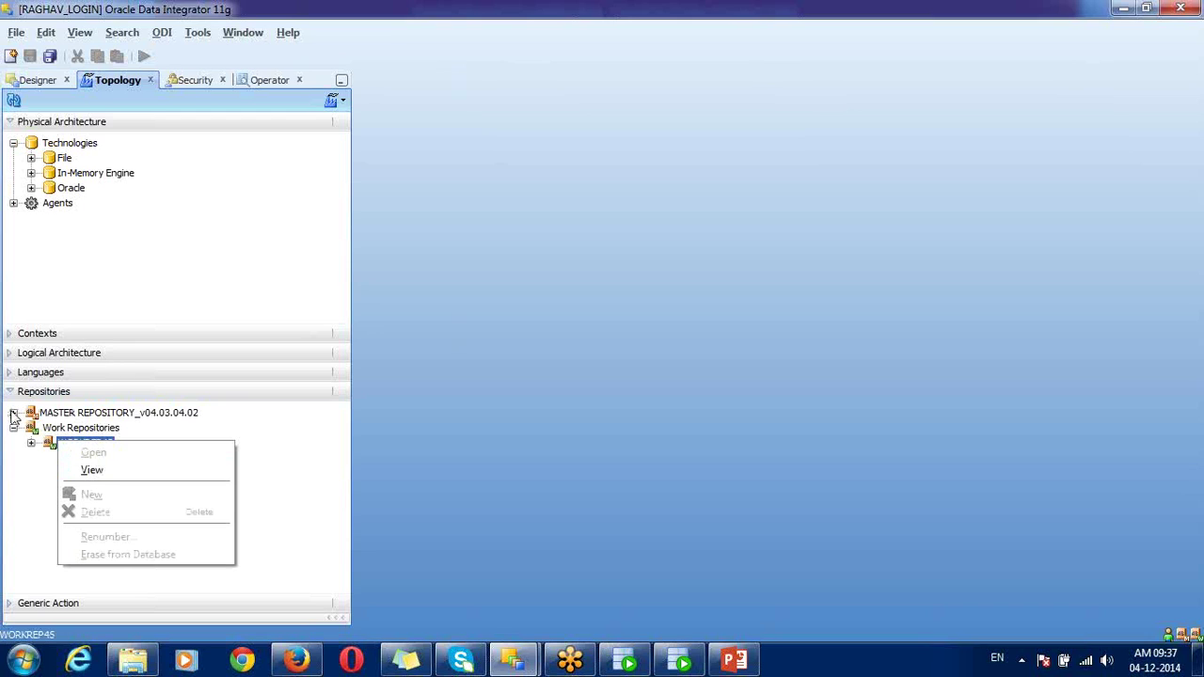
{"action": "left_click", "coordinate": [13, 417]}
{"action": "left_click", "coordinate": [85, 413]}
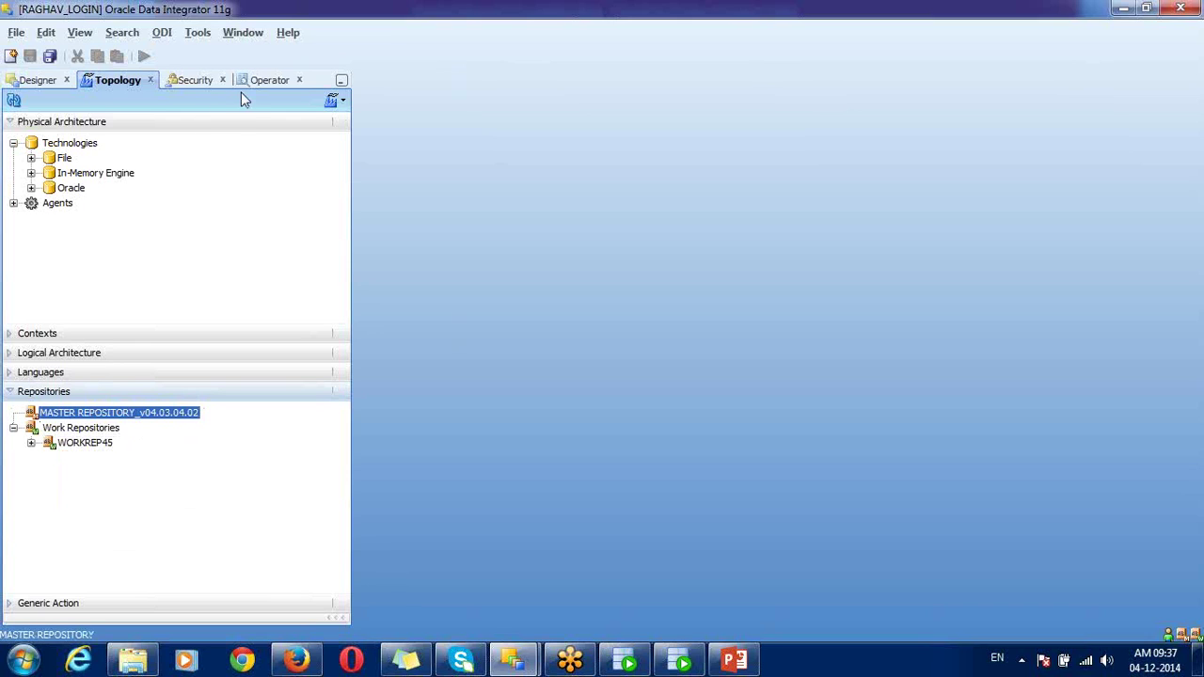
- Return to Security and bring the administrator's session back to front
{"action": "left_click", "coordinate": [193, 82]}
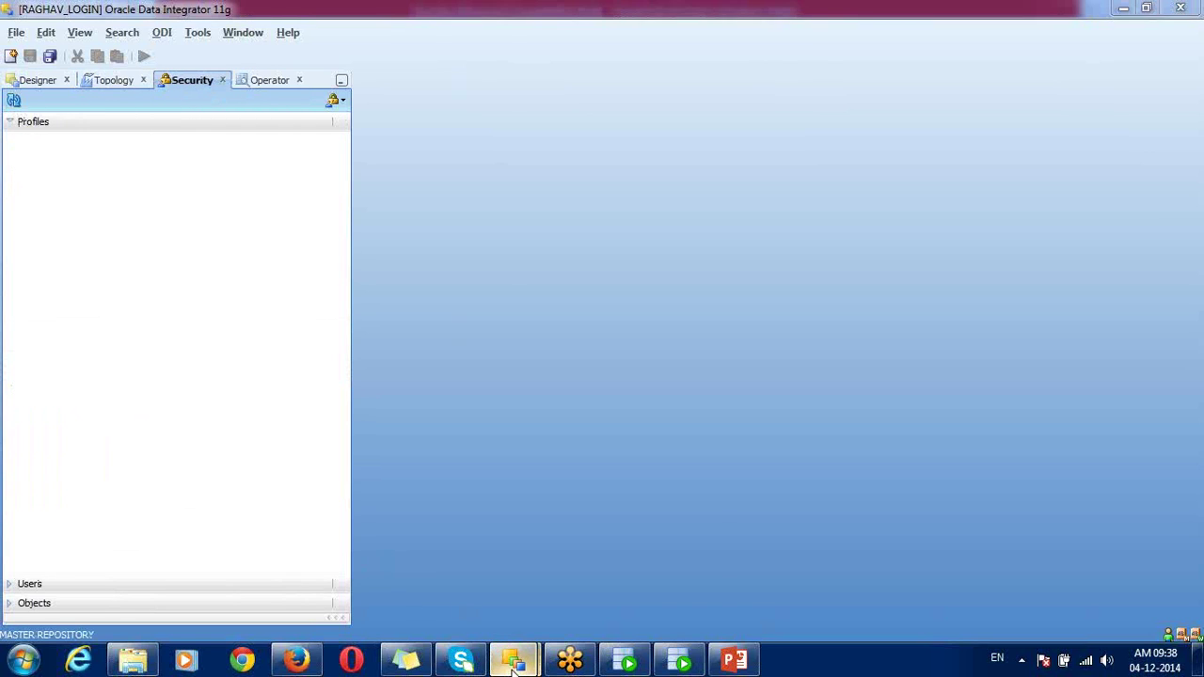
{"action": "mouse_move", "coordinate": [513, 660]}
{"action": "left_click", "coordinate": [588, 565]}
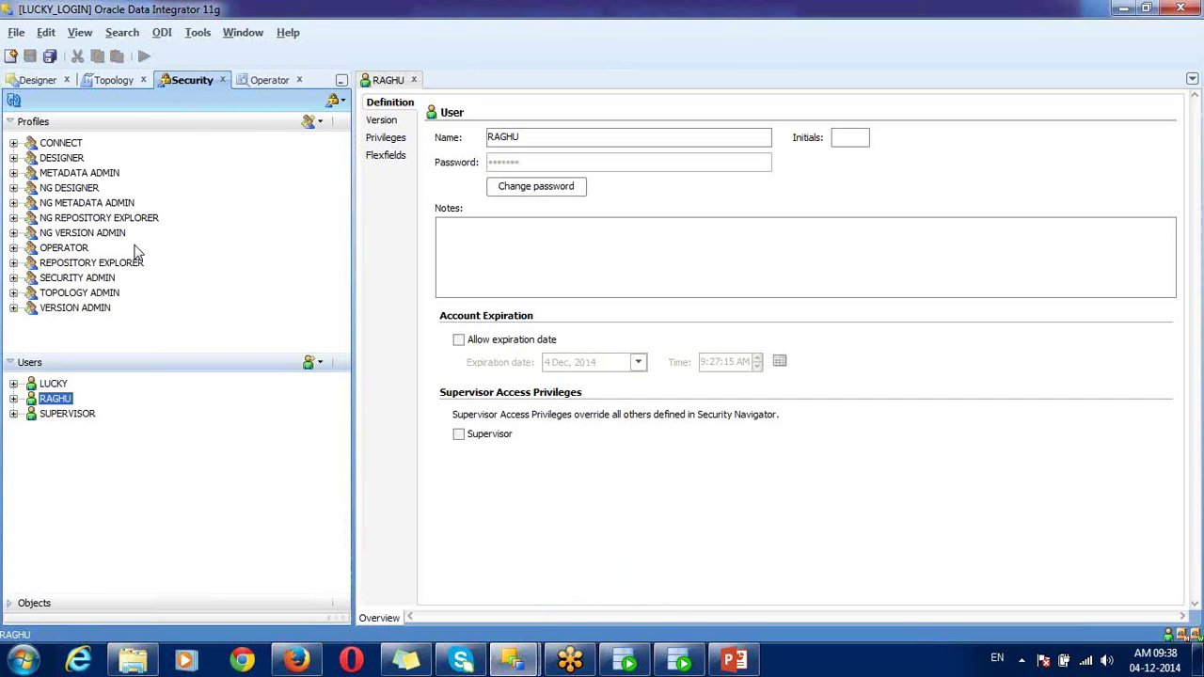
- Expand the CONNECT profile and inspect its objects, from Work Repository up to Context
{"action": "left_click", "coordinate": [14, 144]}
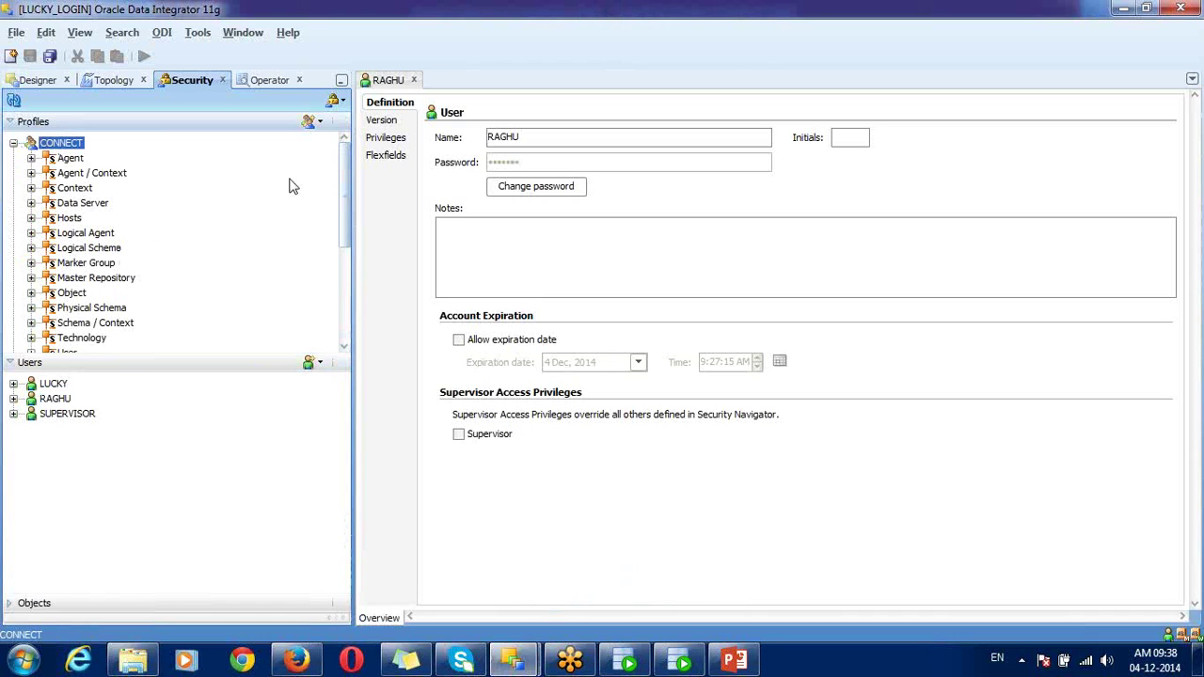
{"action": "mouse_move", "coordinate": [344, 170]}
{"action": "left_mouse_down"}
{"action": "mouse_move", "coordinate": [350, 213]}
{"action": "mouse_move", "coordinate": [350, 185]}
{"action": "left_mouse_up"}
{"action": "left_click", "coordinate": [118, 324]}
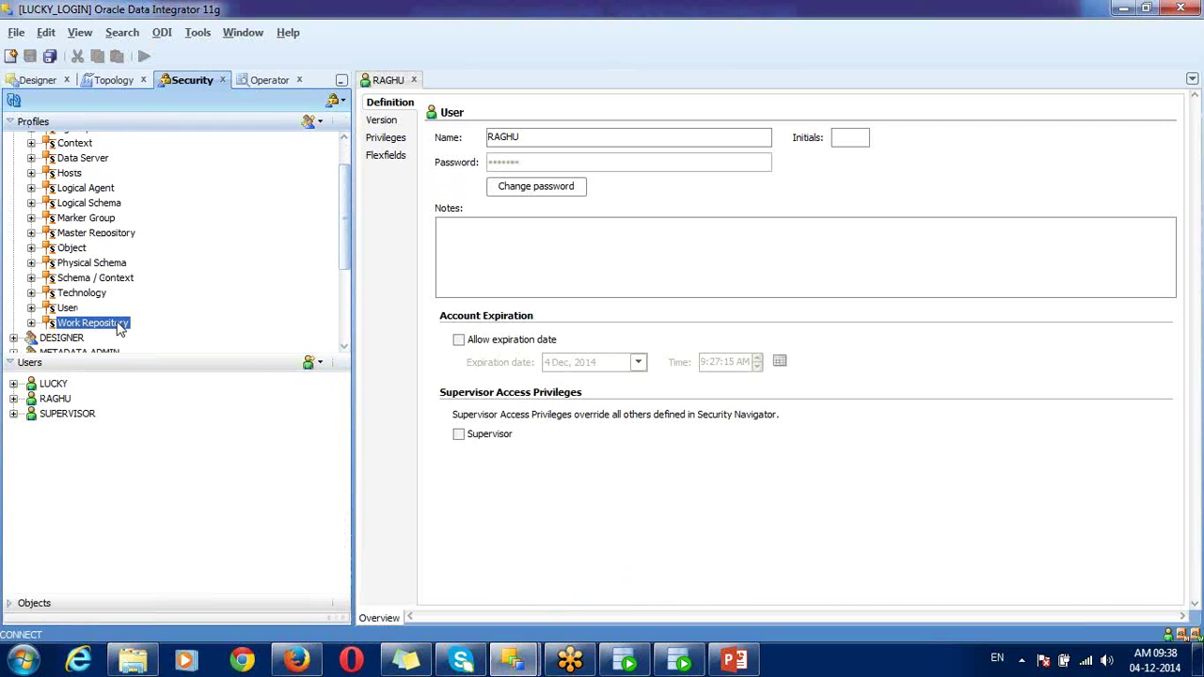
{"action": "left_click", "coordinate": [74, 309]}
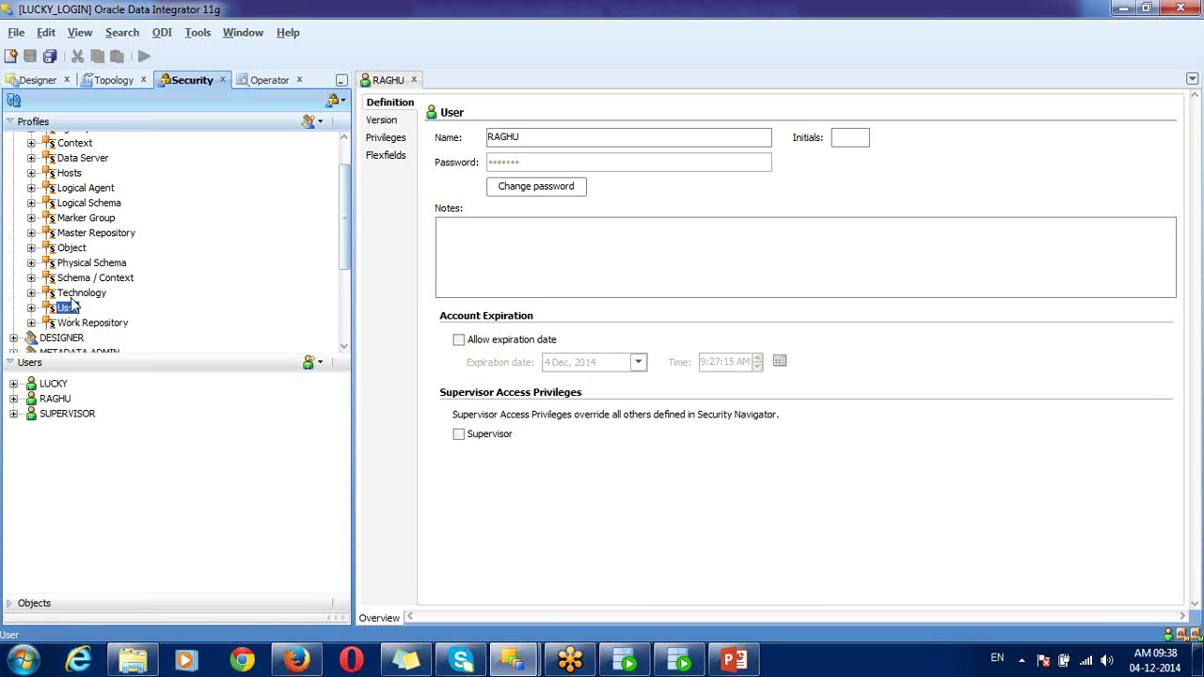
{"action": "left_click", "coordinate": [81, 295]}
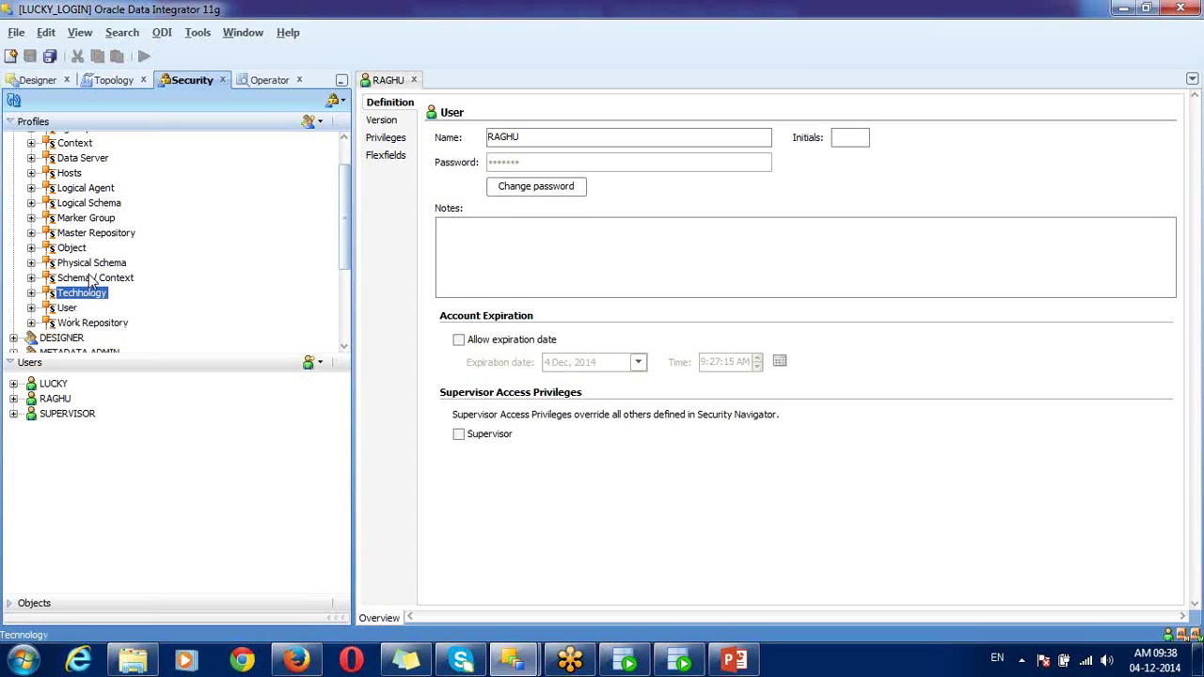
{"action": "left_click", "coordinate": [95, 266]}
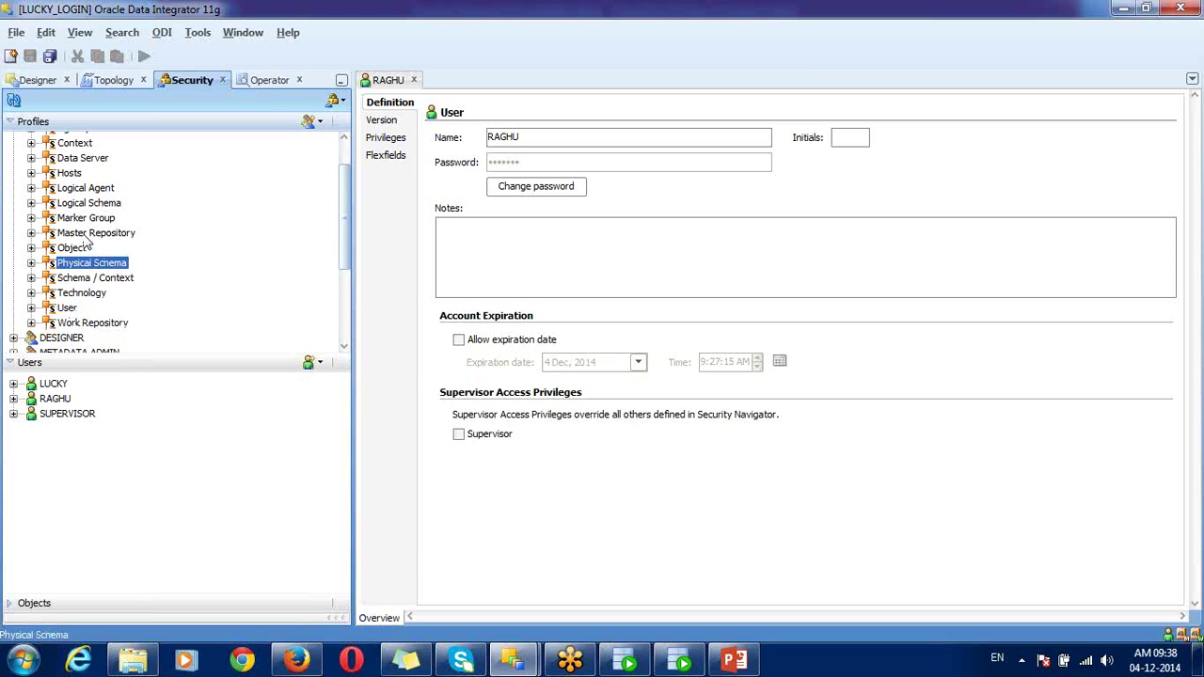
{"action": "left_click", "coordinate": [86, 235]}
{"action": "left_click", "coordinate": [70, 149]}
{"action": "key", "text": "Up"}
{"action": "key", "text": "Up"}
{"action": "key", "text": "Up"}
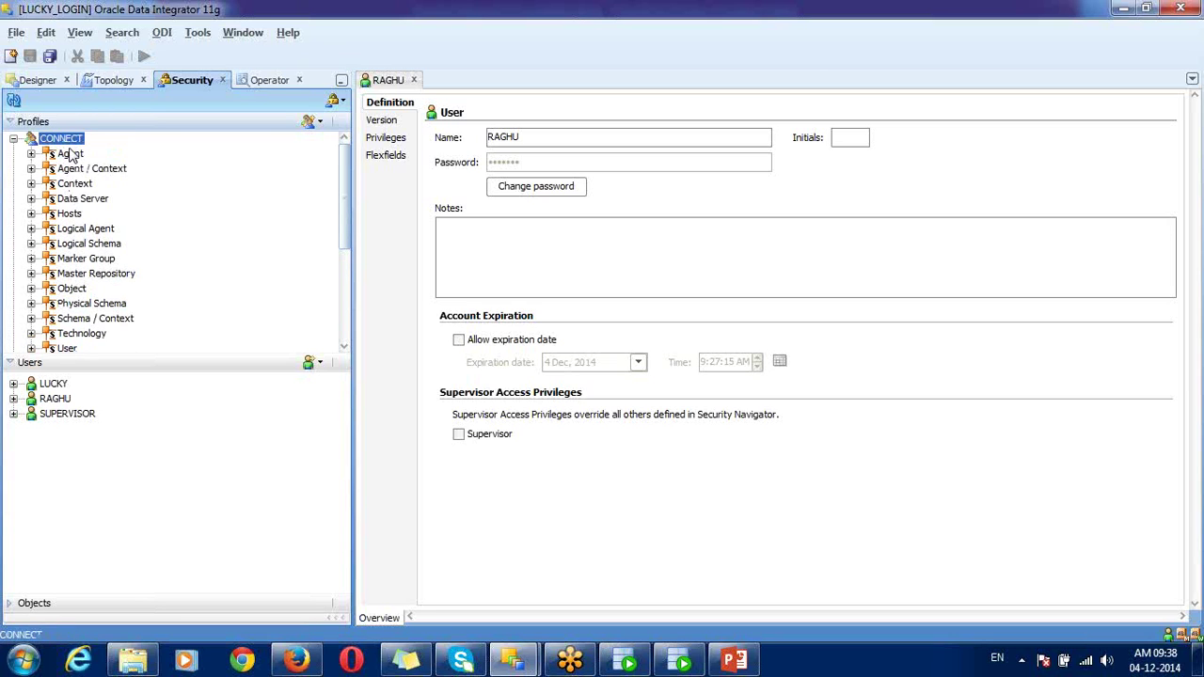
- Step through CONNECT's objects from Agent down to Technology
{"action": "left_click", "coordinate": [71, 157]}
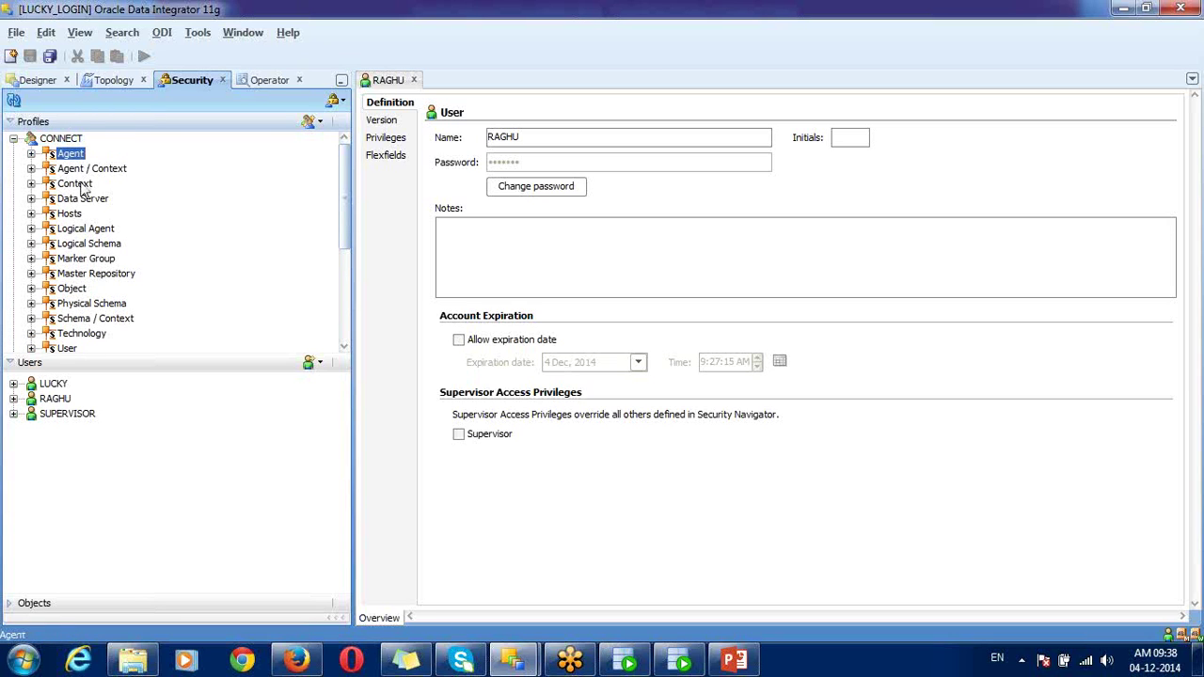
{"action": "left_click", "coordinate": [75, 185]}
{"action": "left_click", "coordinate": [85, 202]}
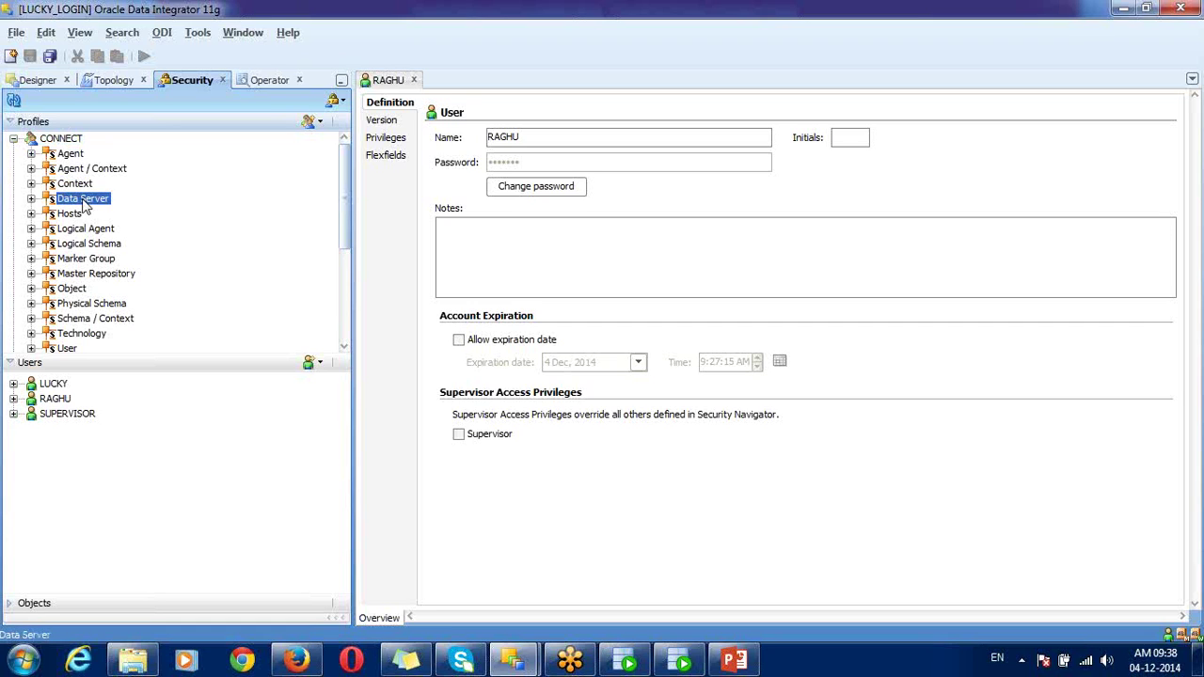
{"action": "left_click", "coordinate": [77, 231]}
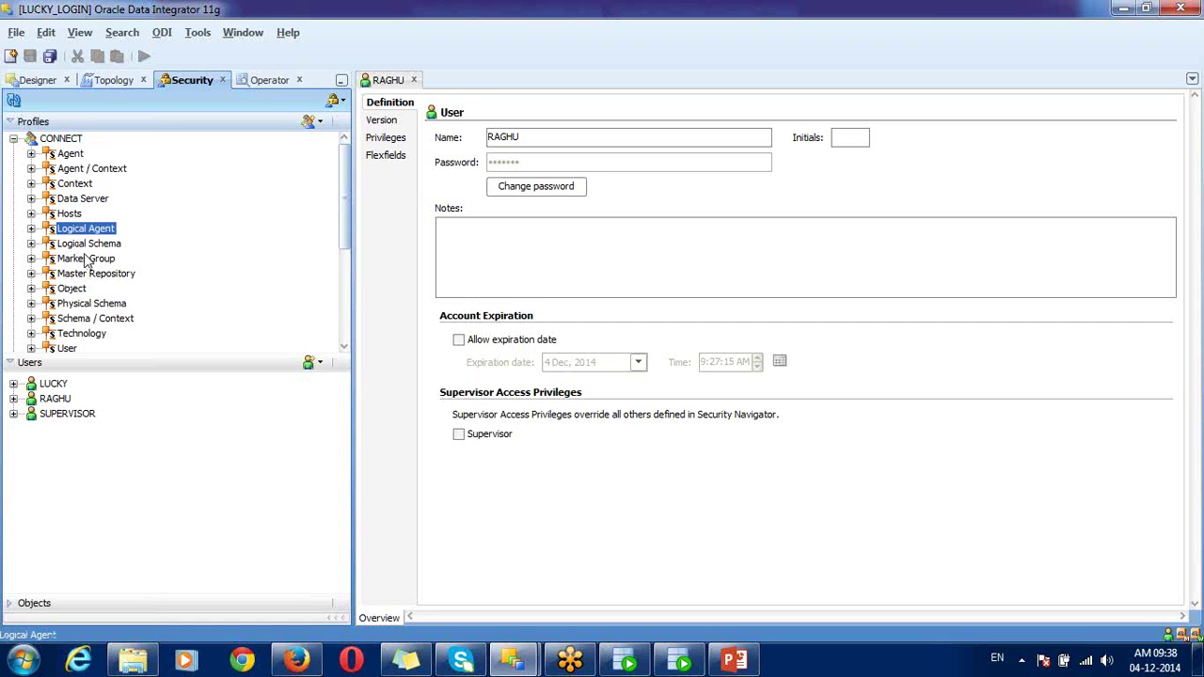
{"action": "left_click", "coordinate": [87, 261]}
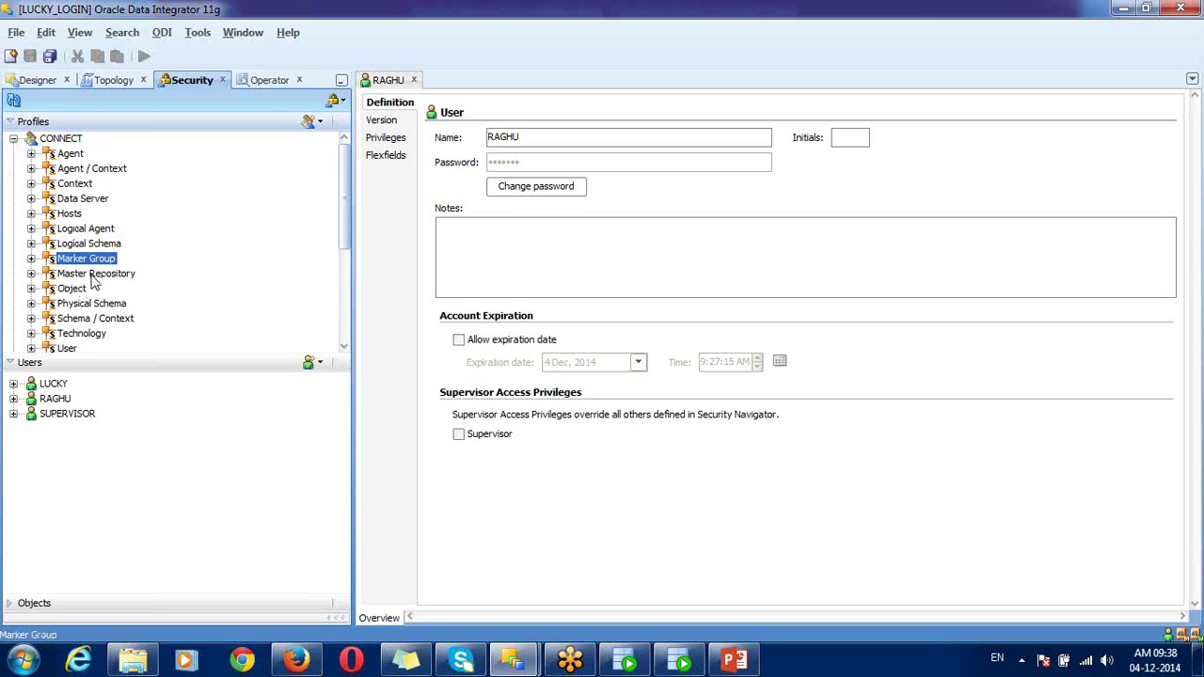
{"action": "left_click", "coordinate": [94, 275]}
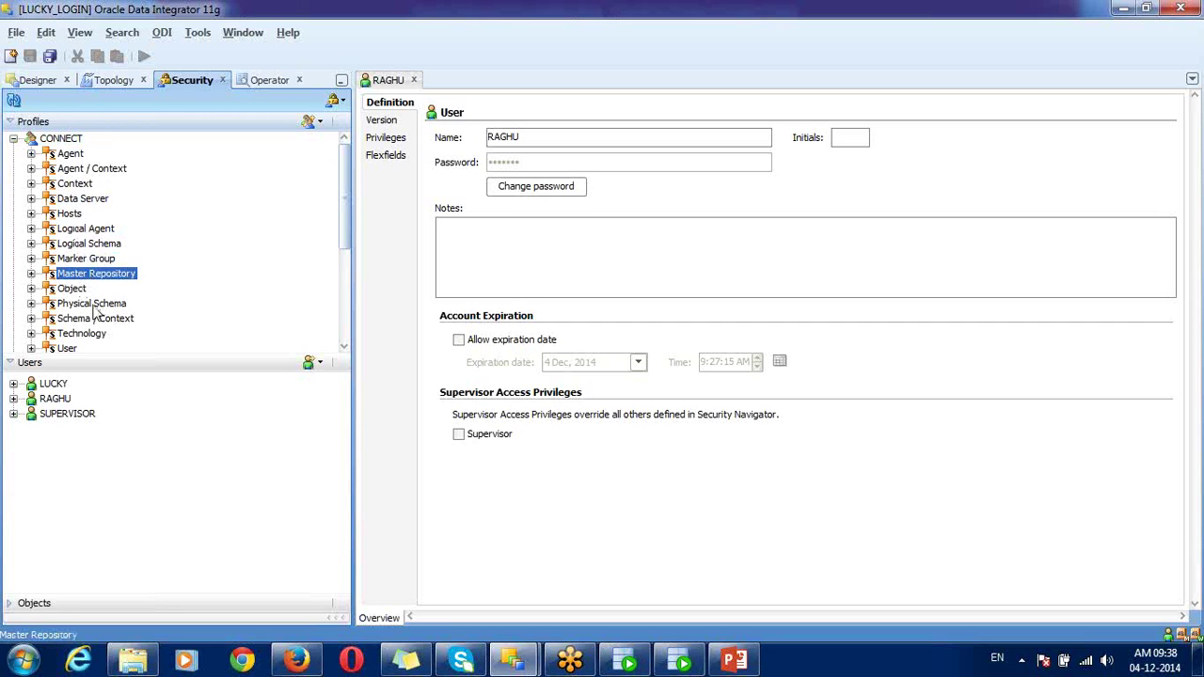
{"action": "left_click", "coordinate": [92, 304]}
{"action": "left_click", "coordinate": [94, 335]}
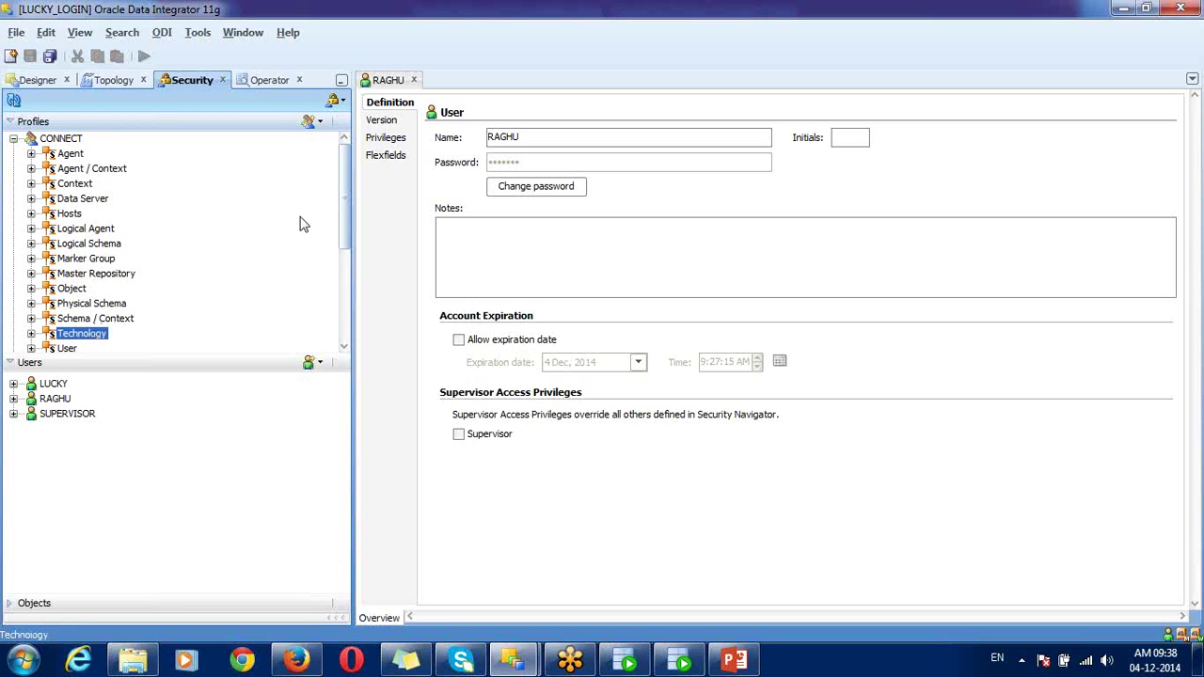
- Check Technologies in Topology, then return to Security and expand the Objects list
{"action": "left_click", "coordinate": [117, 82]}
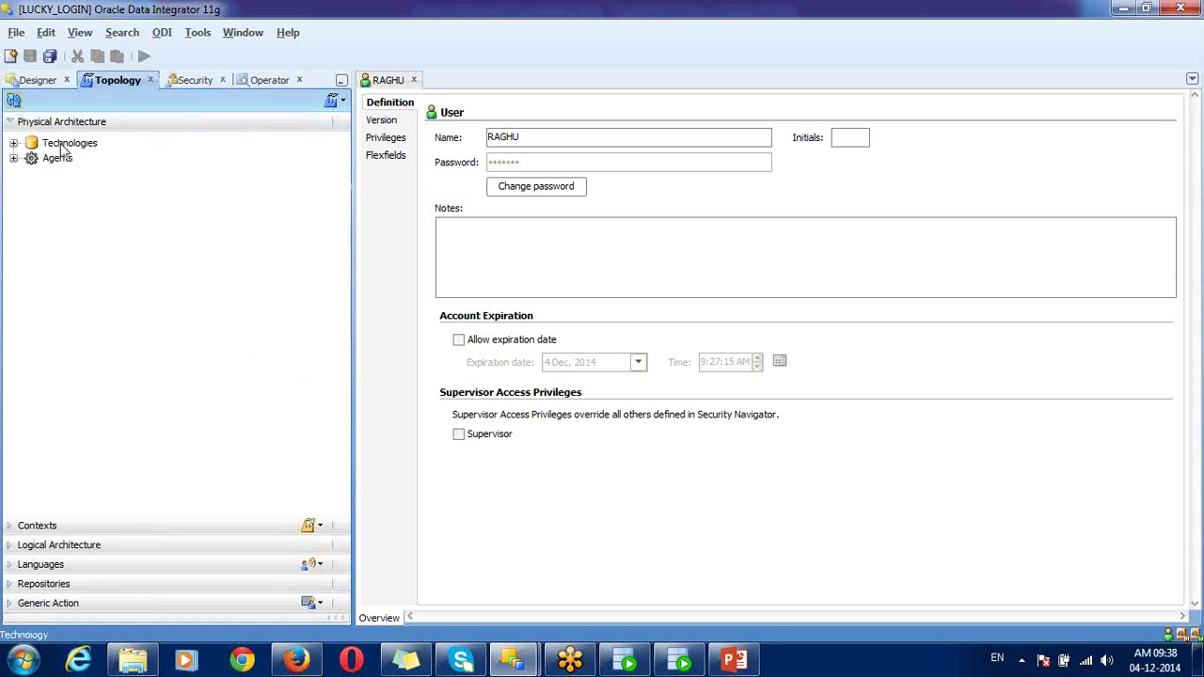
{"action": "left_click", "coordinate": [63, 149]}
{"action": "left_click", "coordinate": [189, 81]}
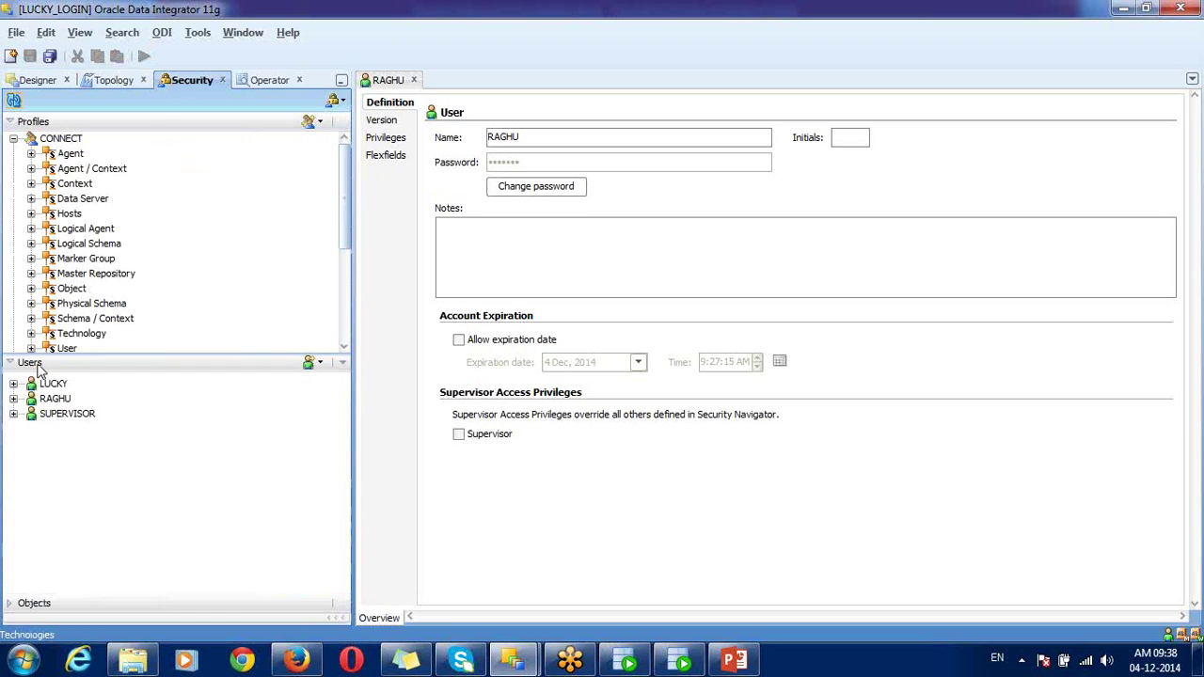
{"action": "left_click", "coordinate": [47, 603]}
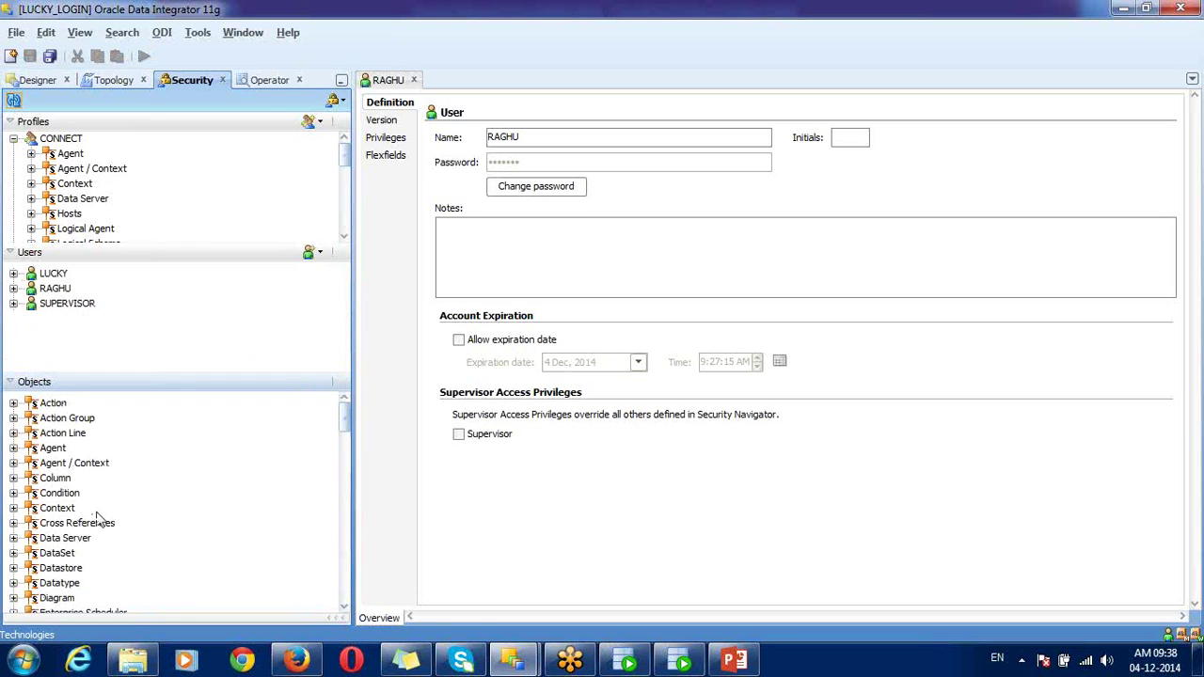
{"action": "left_click", "coordinate": [513, 658]}
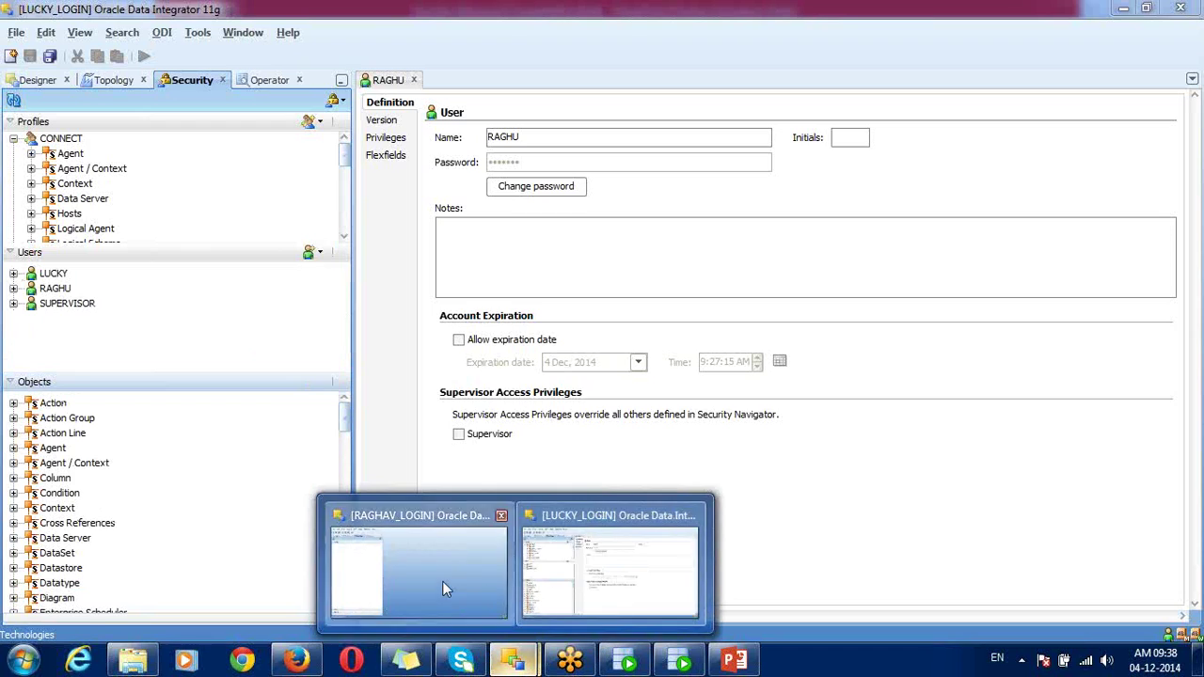
- In RAGHU's session, check the actions allowed on a user and expand the Objects list
{"action": "left_click", "coordinate": [442, 582]}
{"action": "left_click", "coordinate": [112, 583]}
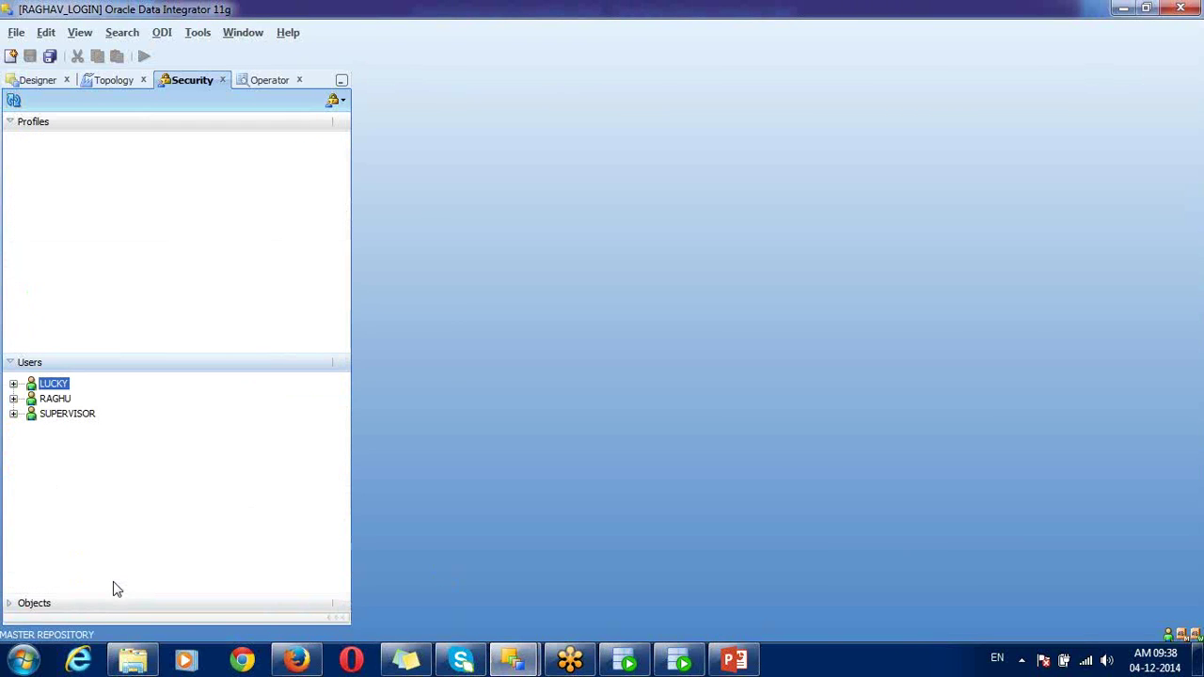
{"action": "right_click", "coordinate": [51, 386]}
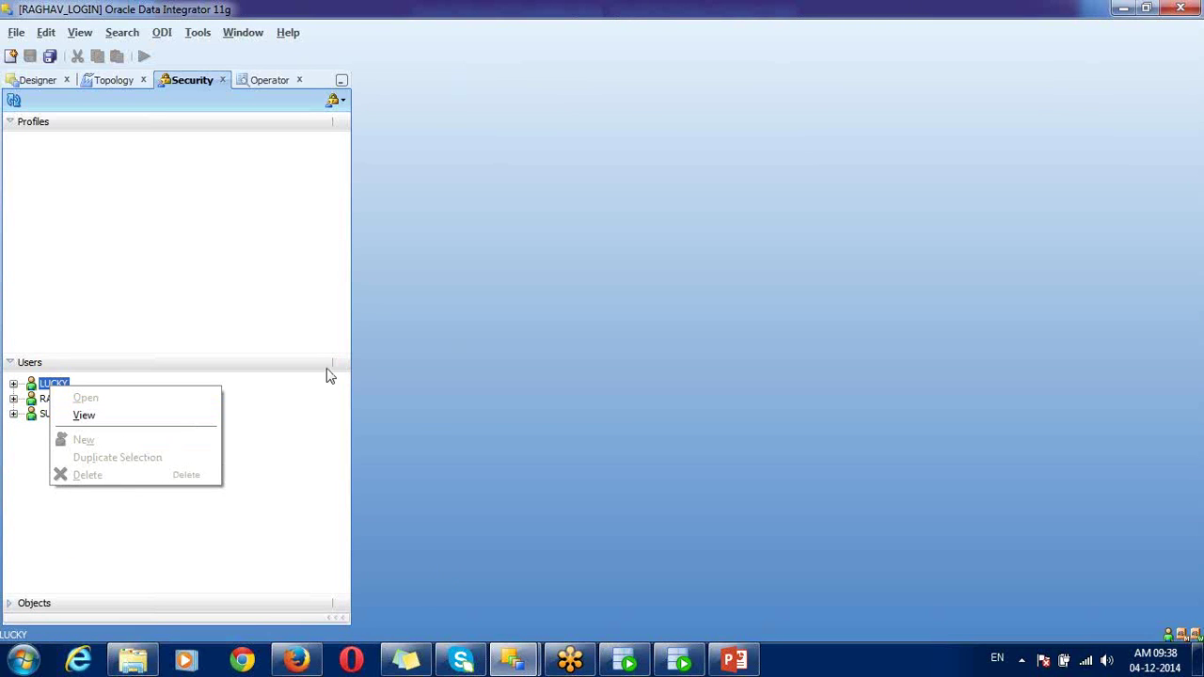
{"action": "left_click", "coordinate": [164, 125]}
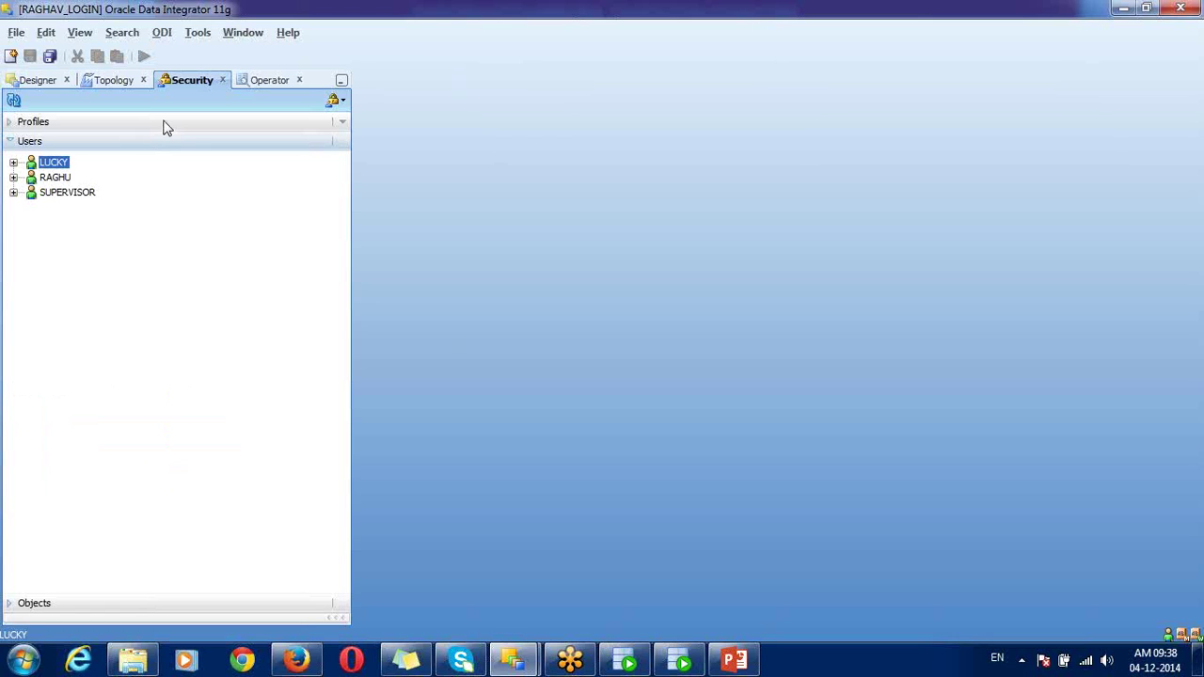
{"action": "left_click", "coordinate": [59, 599]}
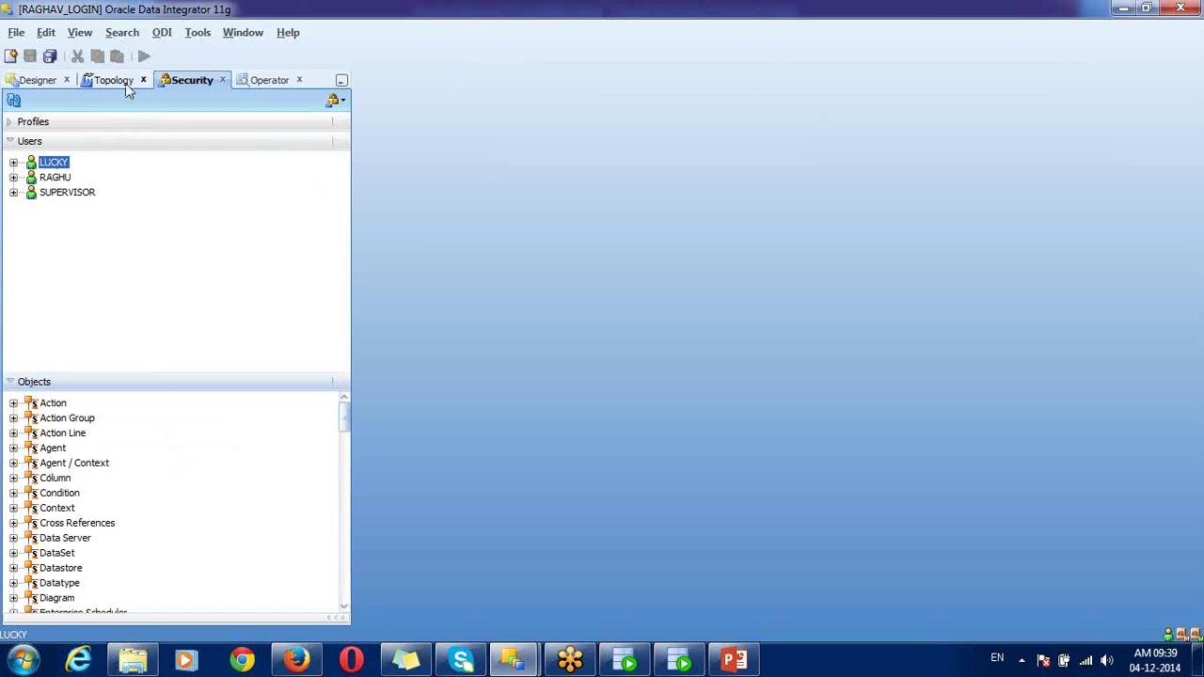
- Check the master repository's allowed actions in Topology, then expand Security's empty Profiles panel
{"action": "left_click", "coordinate": [120, 83]}
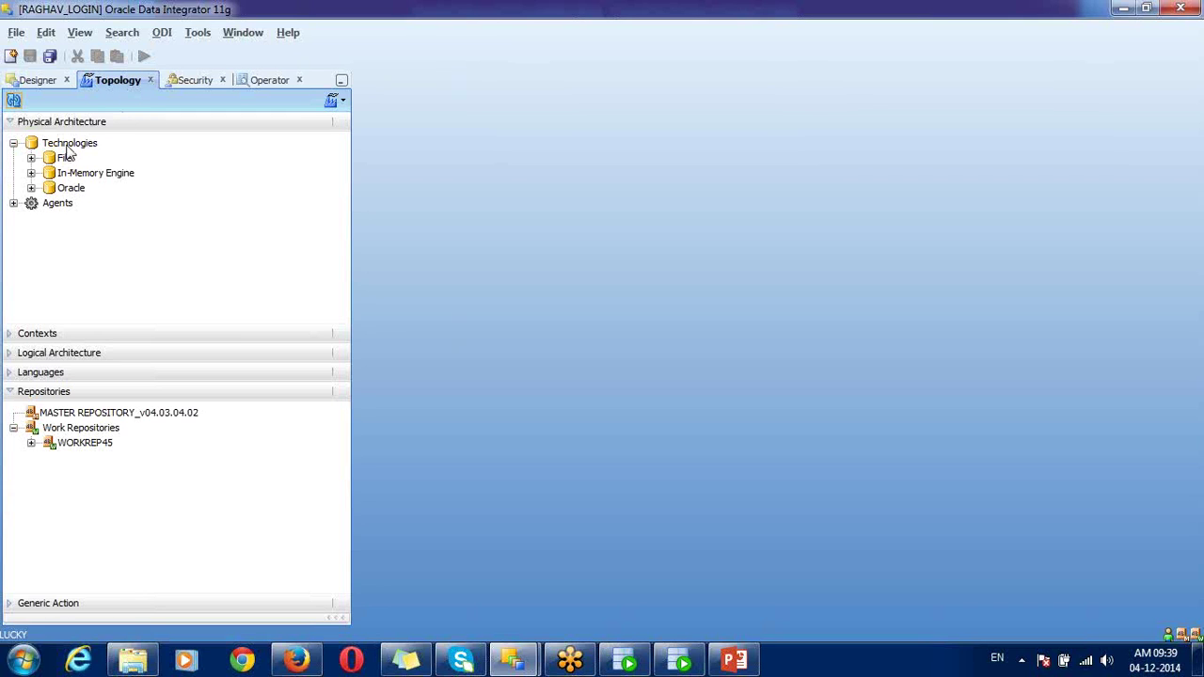
{"action": "left_click", "coordinate": [58, 206]}
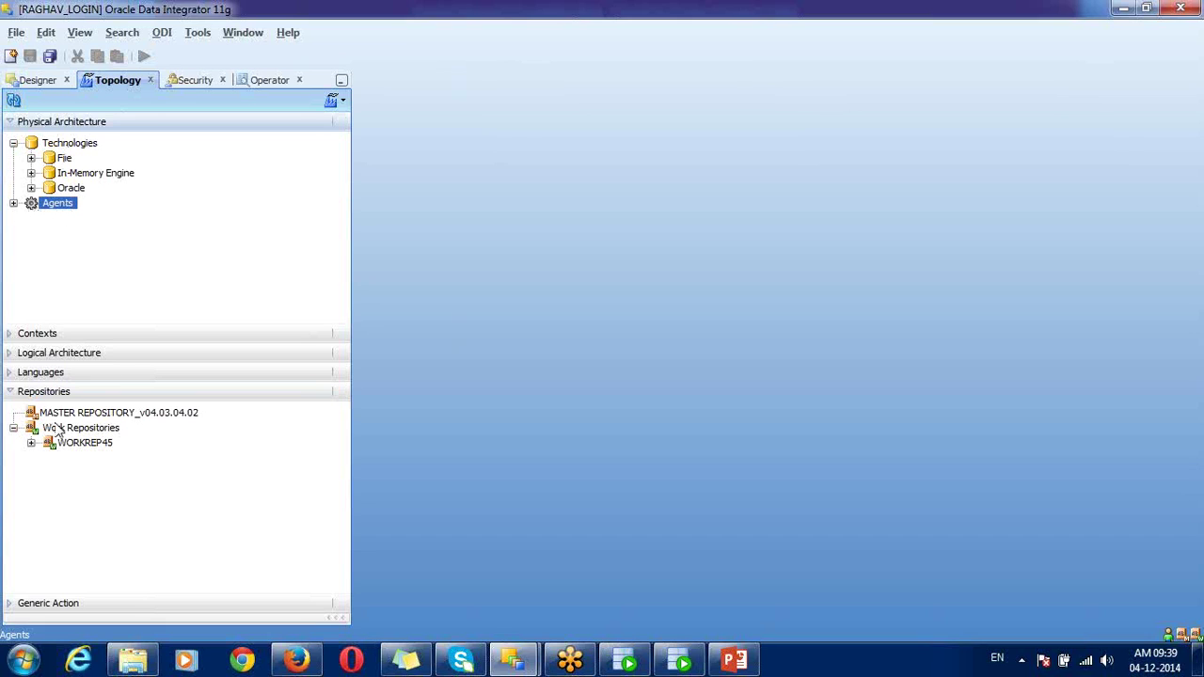
{"action": "left_click", "coordinate": [74, 448]}
{"action": "left_click", "coordinate": [84, 415]}
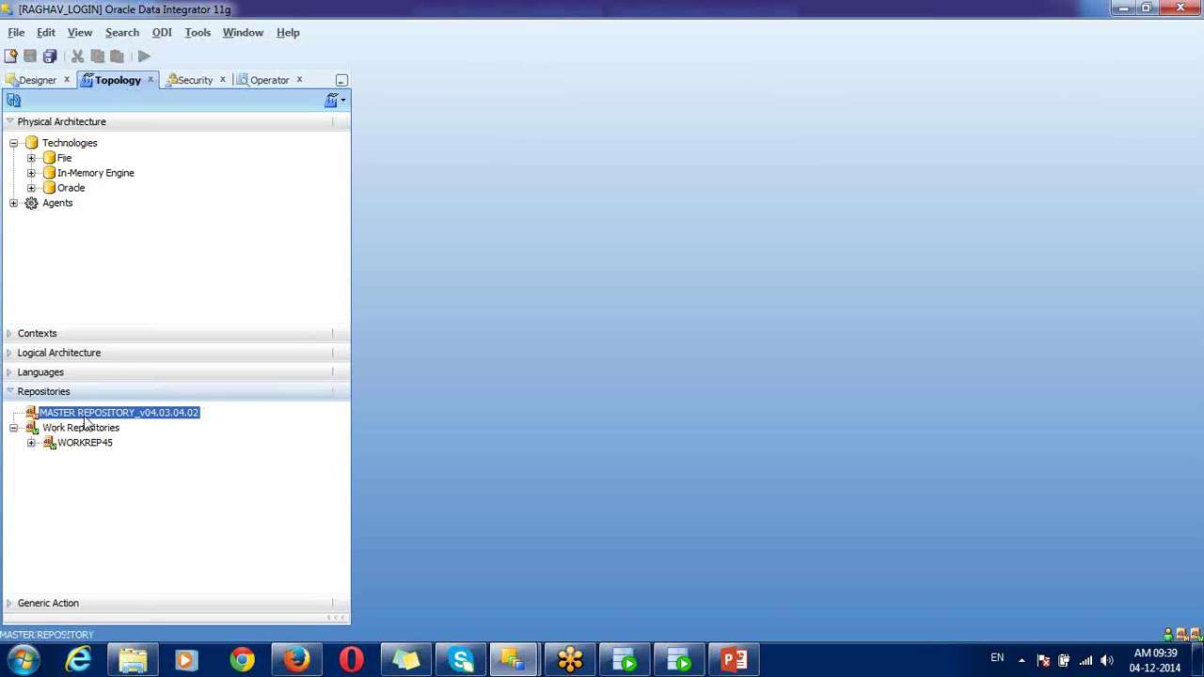
{"action": "left_click", "coordinate": [84, 444]}
{"action": "left_click", "coordinate": [96, 414]}
{"action": "right_click", "coordinate": [95, 414]}
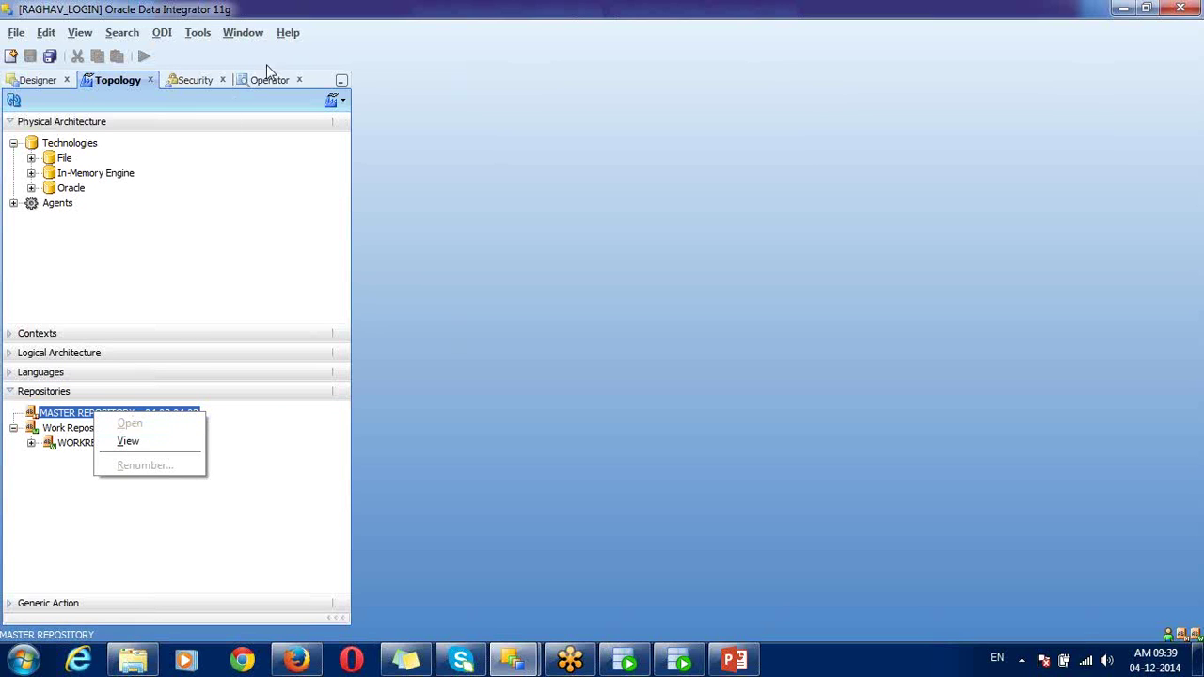
{"action": "left_click", "coordinate": [198, 84]}
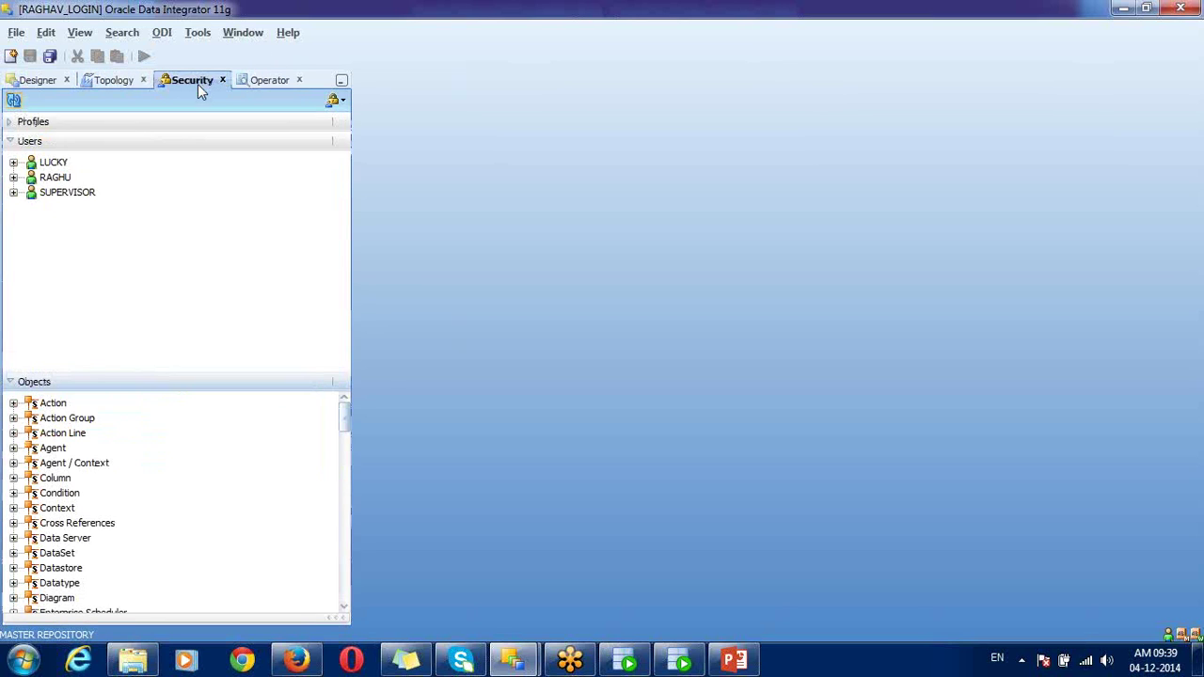
{"action": "left_click", "coordinate": [27, 124]}
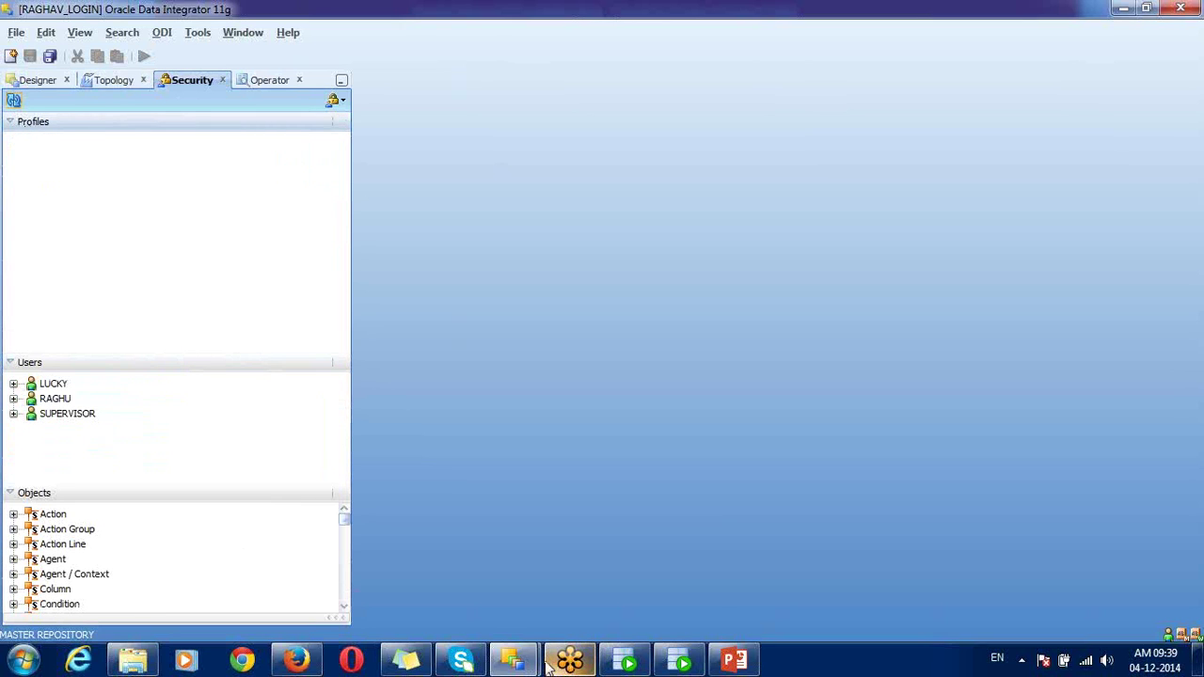
- Return to the administrator session and give the Profiles tree the full navigator height
{"action": "mouse_move", "coordinate": [512, 660]}
{"action": "left_click", "coordinate": [576, 581]}
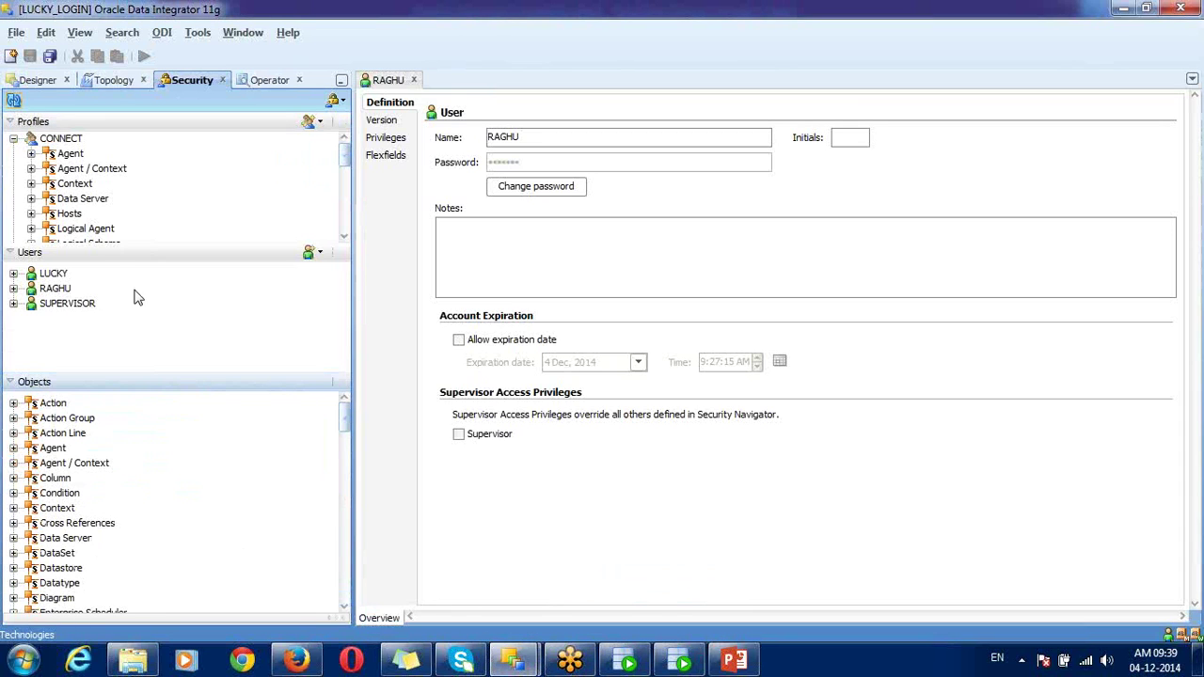
{"action": "left_click", "coordinate": [109, 250]}
{"action": "left_click", "coordinate": [68, 313]}
- View the View methods under CONNECT's Agent, Agent / Context and User objects, then collapse CONNECT
{"action": "left_click", "coordinate": [70, 159]}
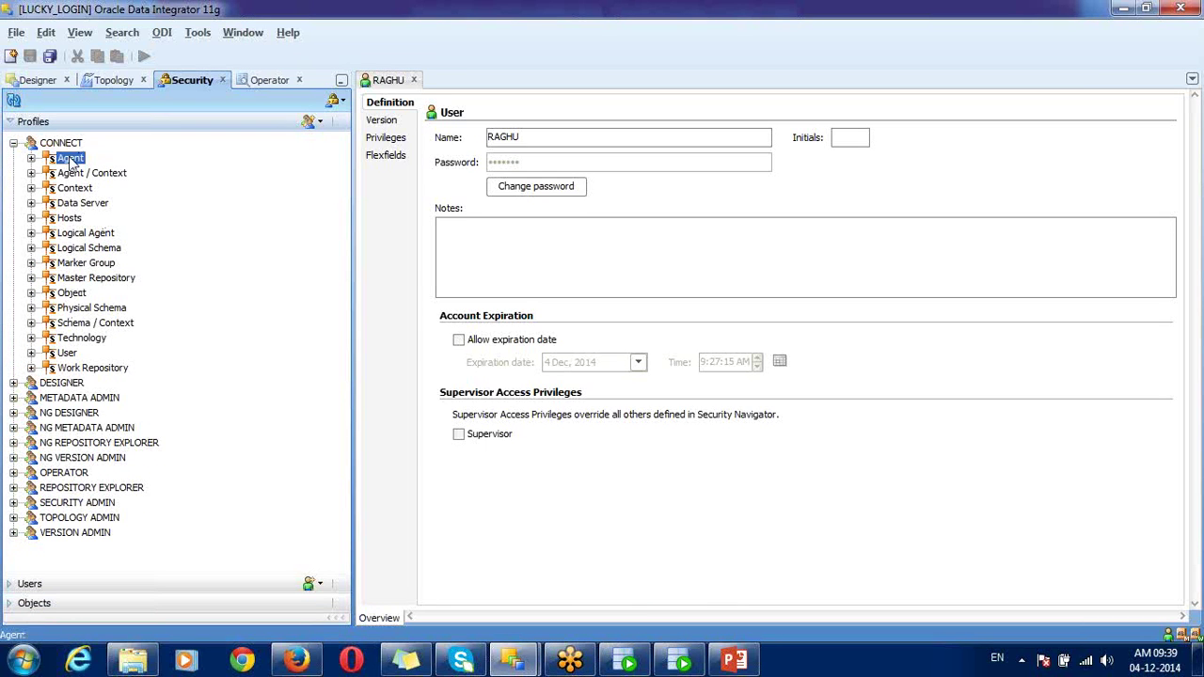
{"action": "key", "text": "shift+Down"}
{"action": "key", "text": "shift+Down"}
{"action": "key", "text": "shift+Down"}
{"action": "key", "text": "shift+Down"}
{"action": "key", "text": "shift+Down"}
{"action": "key", "text": "shift+Down"}
{"action": "key", "text": "shift+Down"}
{"action": "key", "text": "shift+Down"}
{"action": "key", "text": "shift+Down"}
{"action": "key", "text": "shift+Down"}
{"action": "key", "text": "shift+Down"}
{"action": "key", "text": "shift+Down"}
{"action": "key", "text": "shift+Down"}
{"action": "key", "text": "shift+Down"}
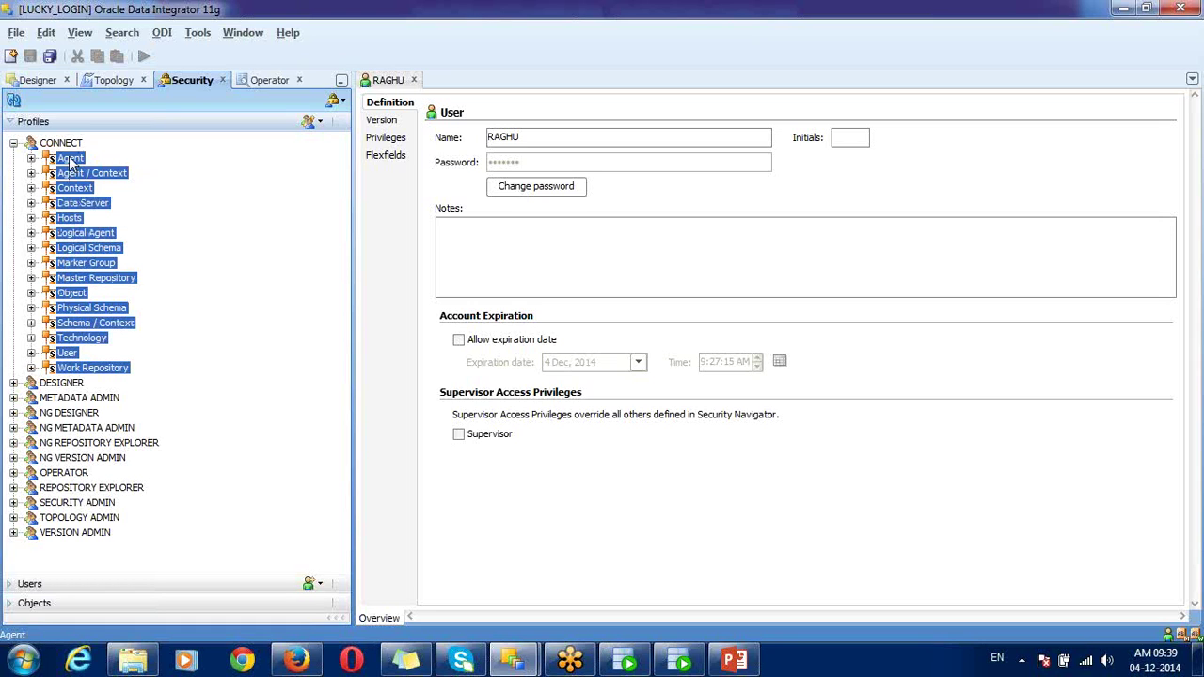
{"action": "left_click", "coordinate": [31, 158]}
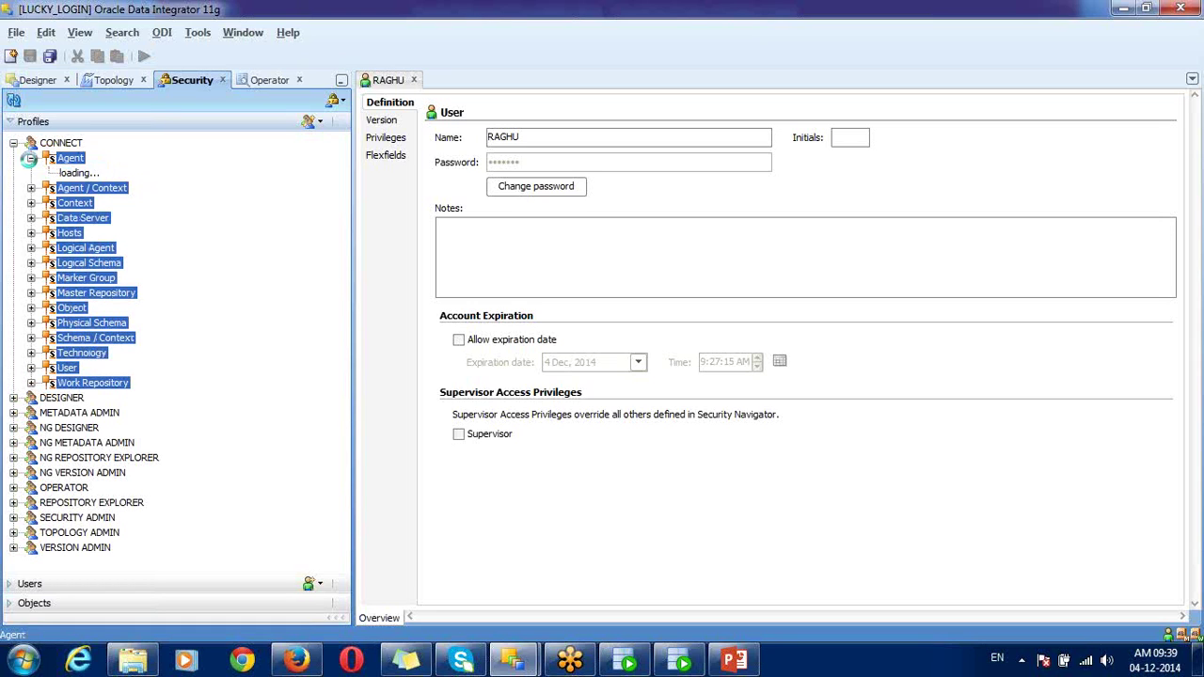
{"action": "left_click", "coordinate": [75, 175]}
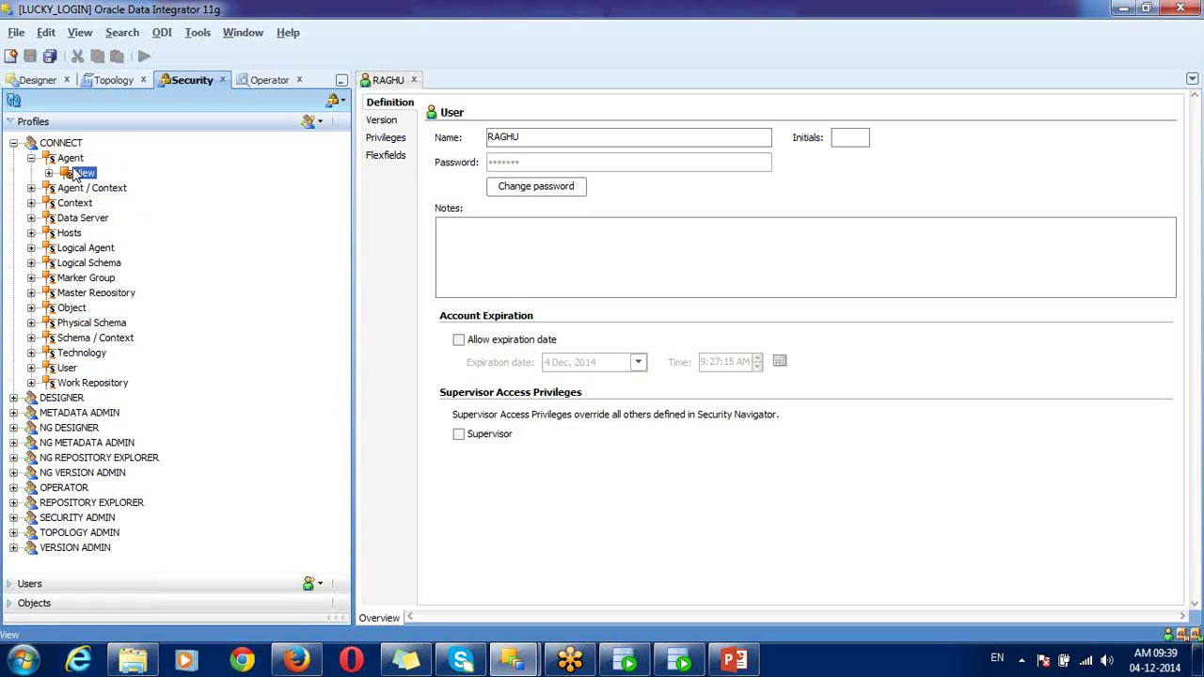
{"action": "left_click", "coordinate": [31, 188]}
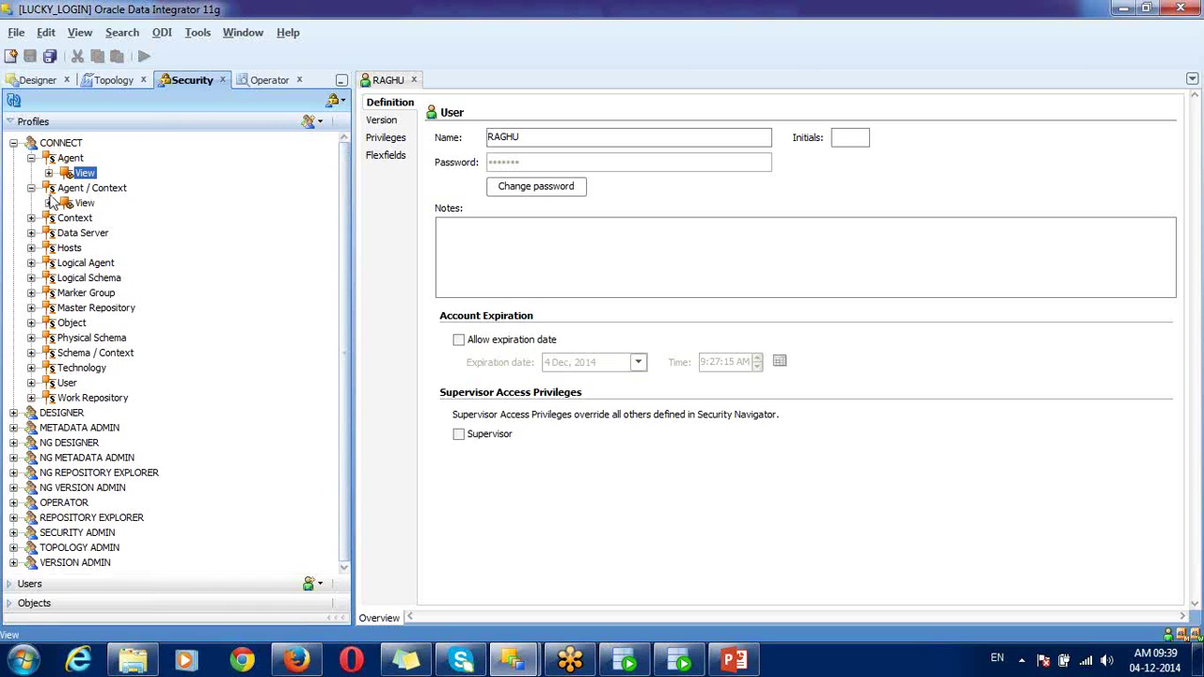
{"action": "left_click", "coordinate": [75, 204]}
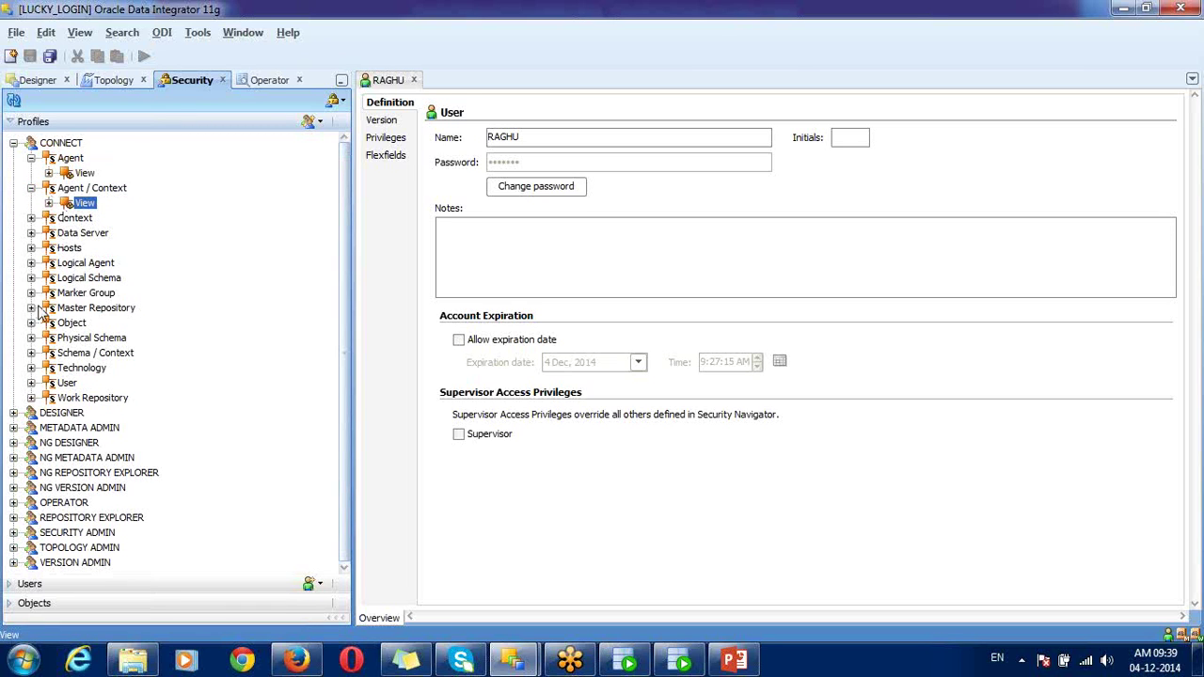
{"action": "left_click", "coordinate": [31, 383]}
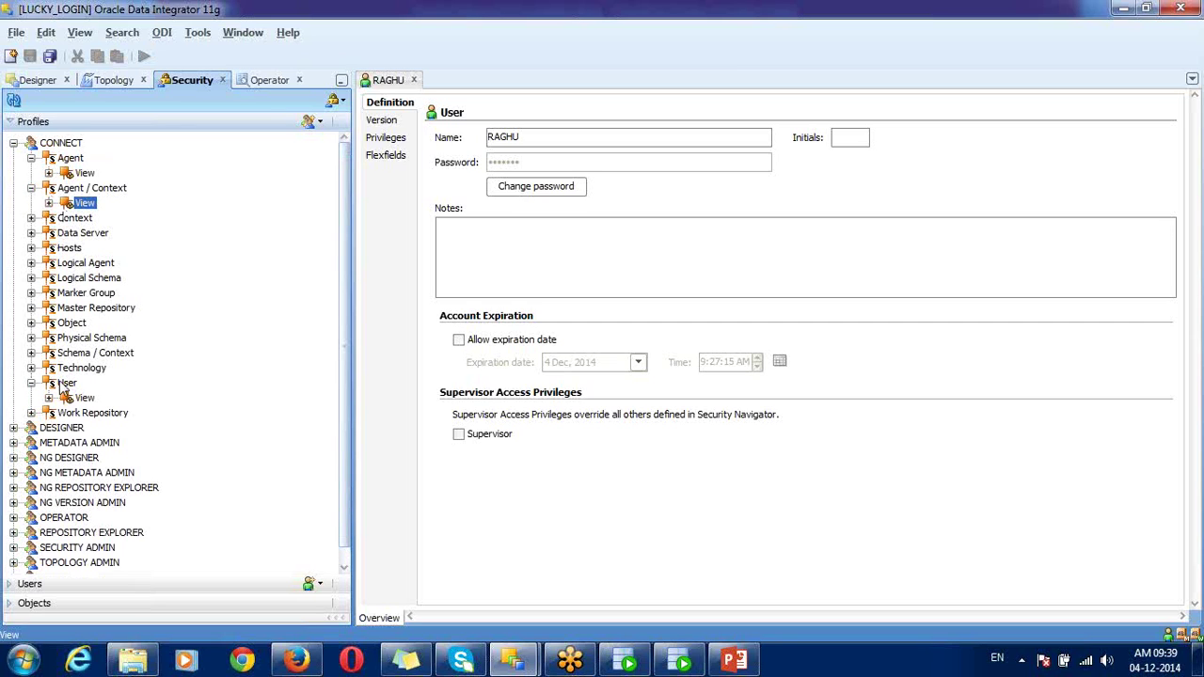
{"action": "left_click", "coordinate": [83, 398]}
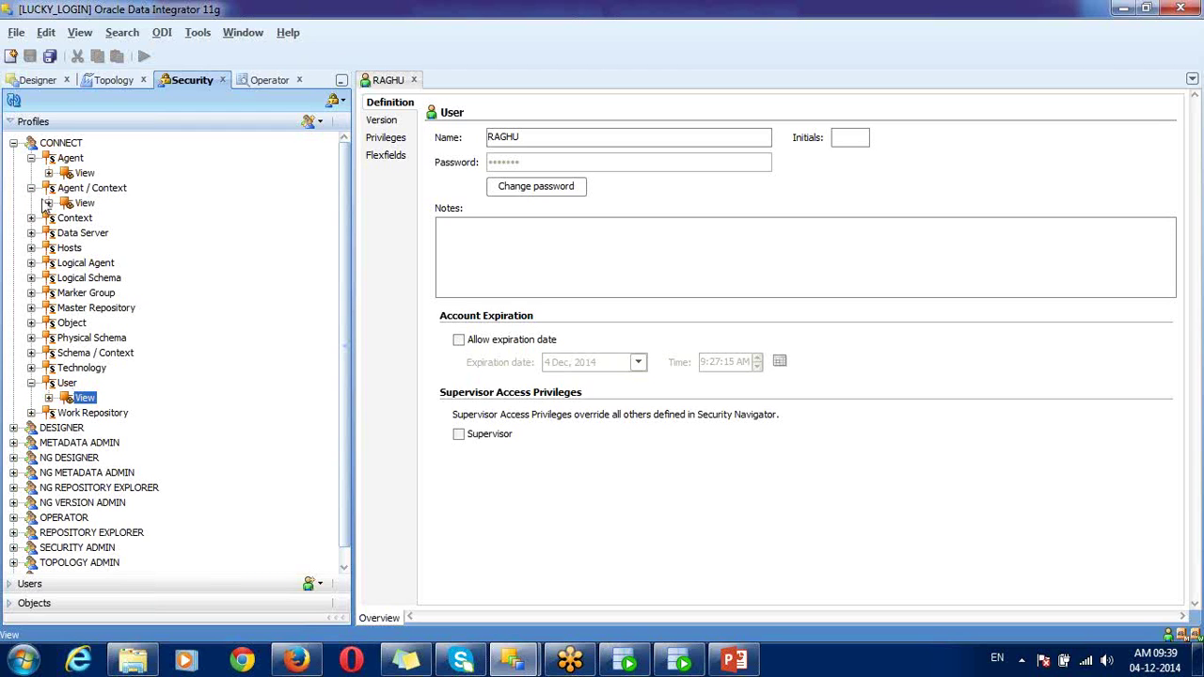
{"action": "left_click", "coordinate": [14, 144]}
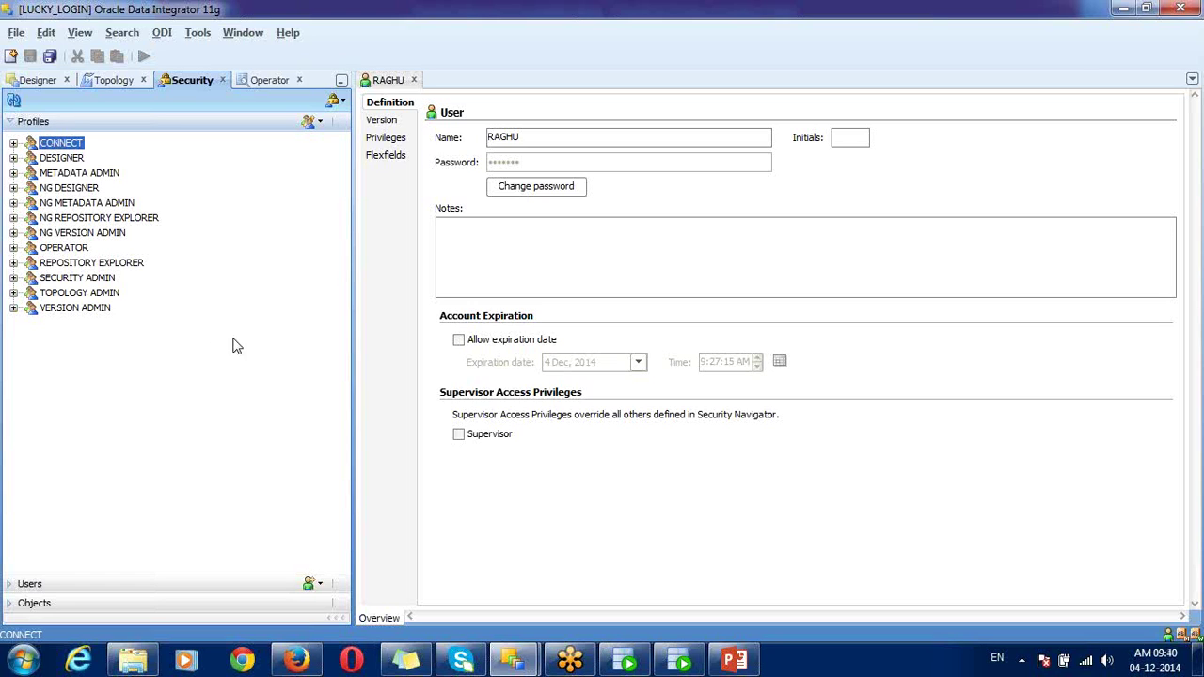
- Mark the SECURITY ADMIN profile and Security navigator with pink ink, then clear the marks
{"action": "left_click", "coordinate": [60, 158]}
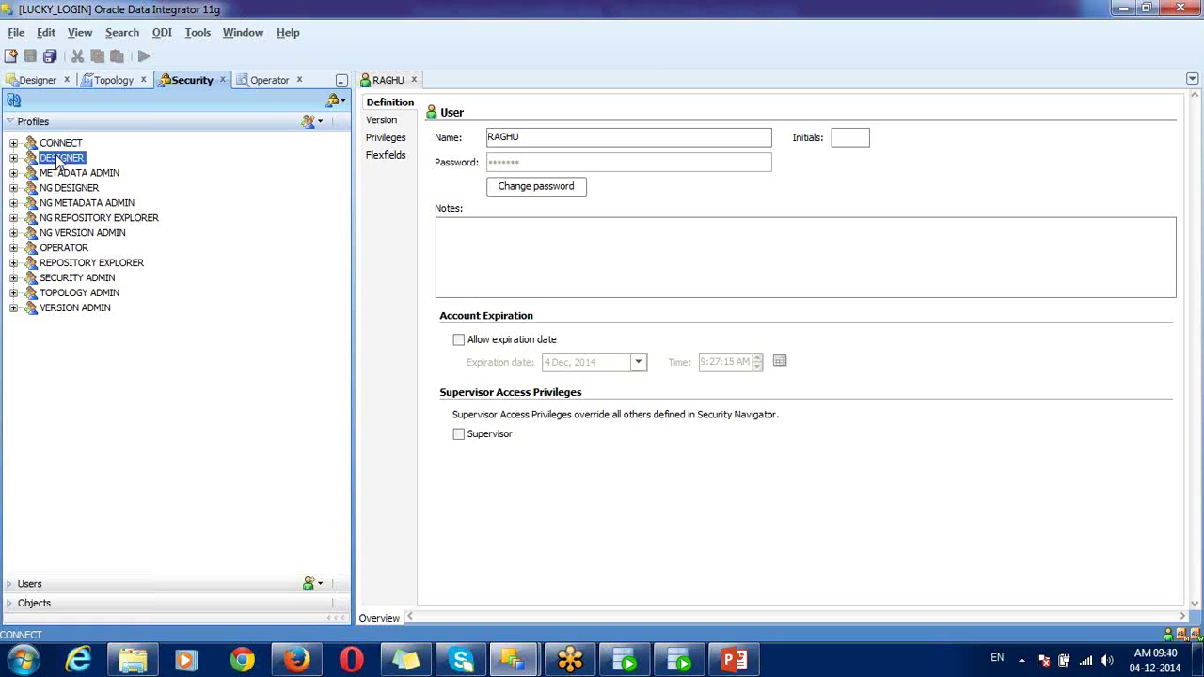
{"action": "left_click", "coordinate": [81, 282]}
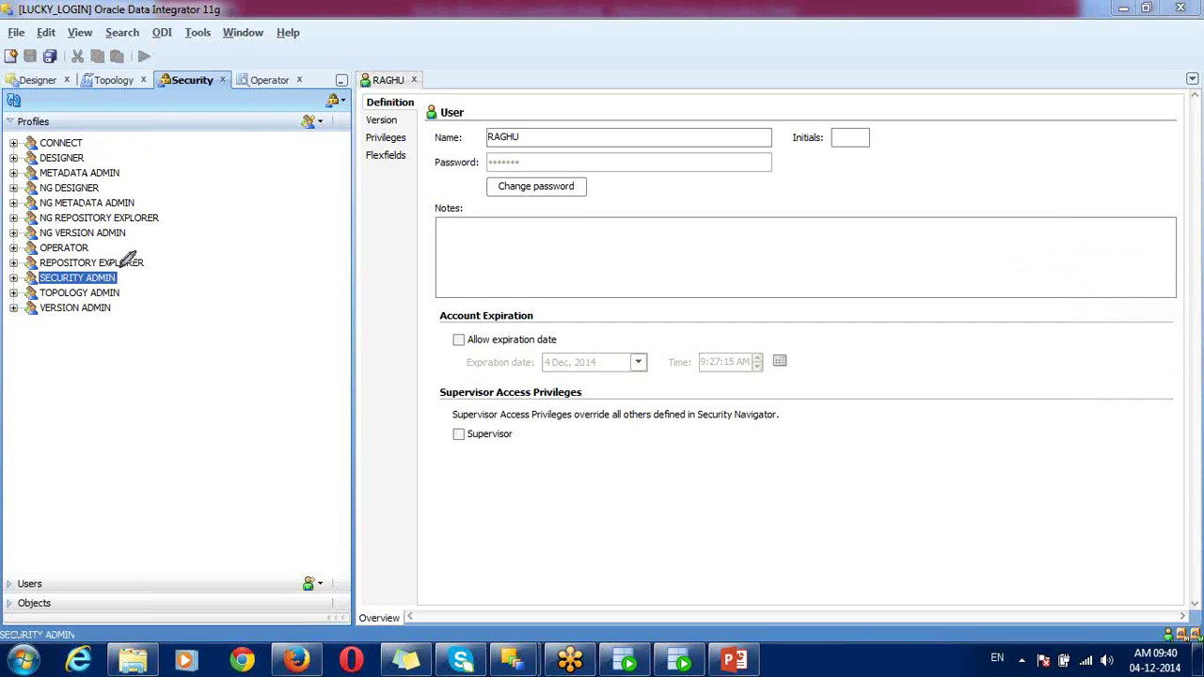
{"action": "mouse_move", "coordinate": [130, 273]}
{"action": "left_mouse_down"}
{"action": "mouse_move", "coordinate": [60, 262]}
{"action": "mouse_move", "coordinate": [30, 275]}
{"action": "mouse_move", "coordinate": [58, 286]}
{"action": "mouse_move", "coordinate": [119, 281]}
{"action": "mouse_move", "coordinate": [130, 266]}
{"action": "left_mouse_up"}
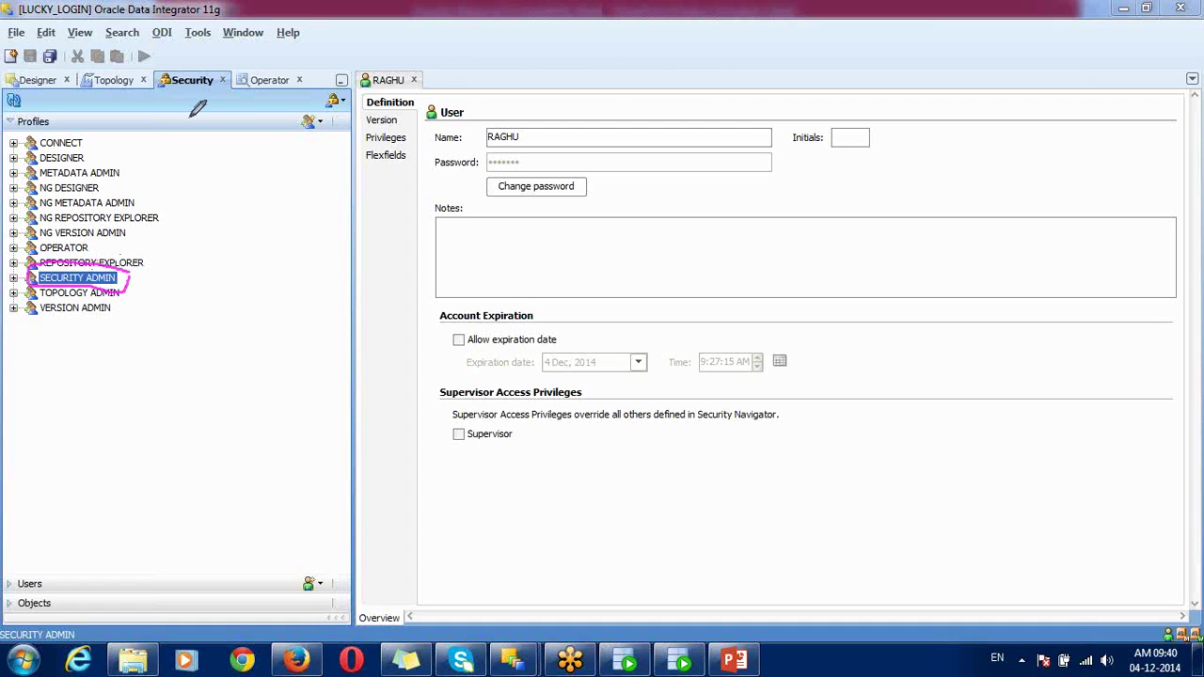
{"action": "mouse_move", "coordinate": [222, 64]}
{"action": "left_mouse_down"}
{"action": "mouse_move", "coordinate": [160, 87]}
{"action": "mouse_move", "coordinate": [222, 96]}
{"action": "mouse_move", "coordinate": [238, 71]}
{"action": "left_mouse_up"}
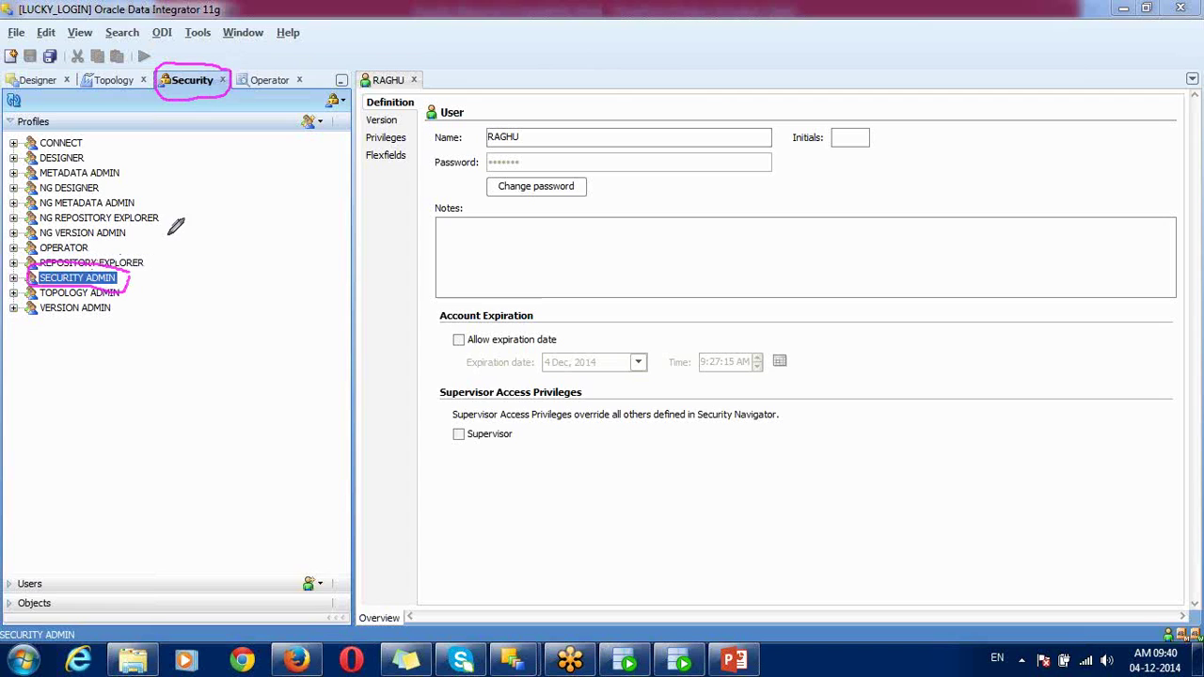
{"action": "left_click_drag", "start_coordinate": [139, 274], "coordinate": [179, 241]}
{"action": "mouse_move", "coordinate": [224, 62]}
{"action": "left_mouse_down"}
{"action": "mouse_move", "coordinate": [222, 83]}
{"action": "mouse_move", "coordinate": [196, 101]}
{"action": "mouse_move", "coordinate": [221, 88]}
{"action": "left_mouse_up"}
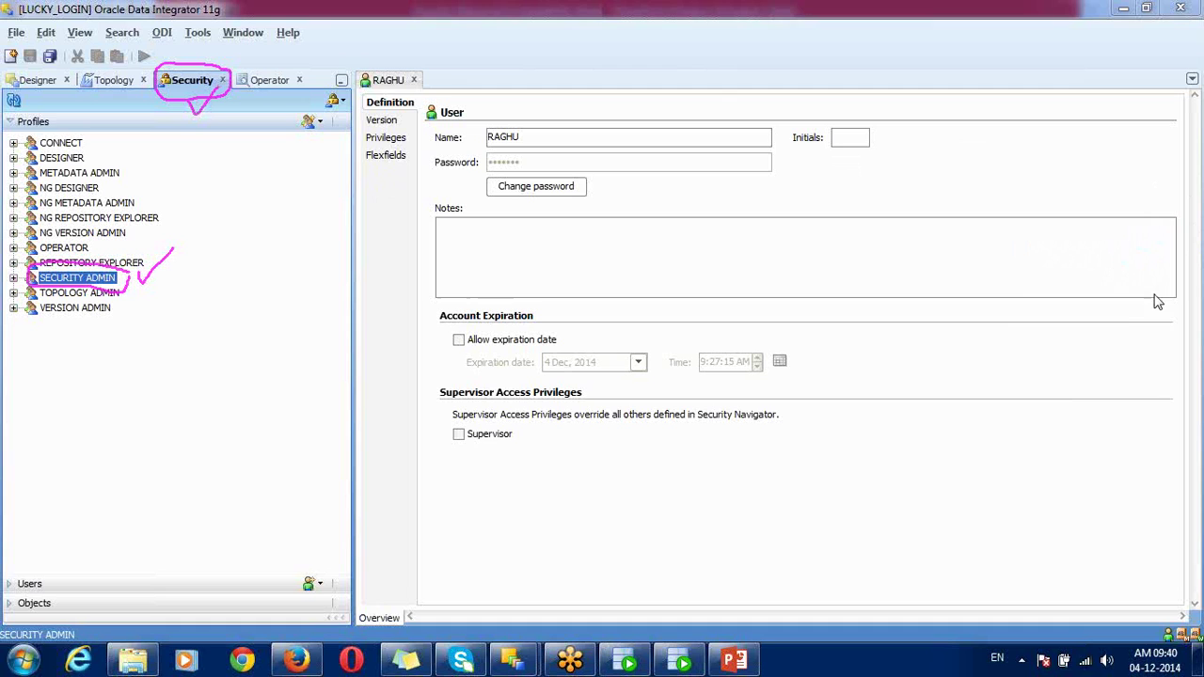
{"action": "key", "text": "Escape"}
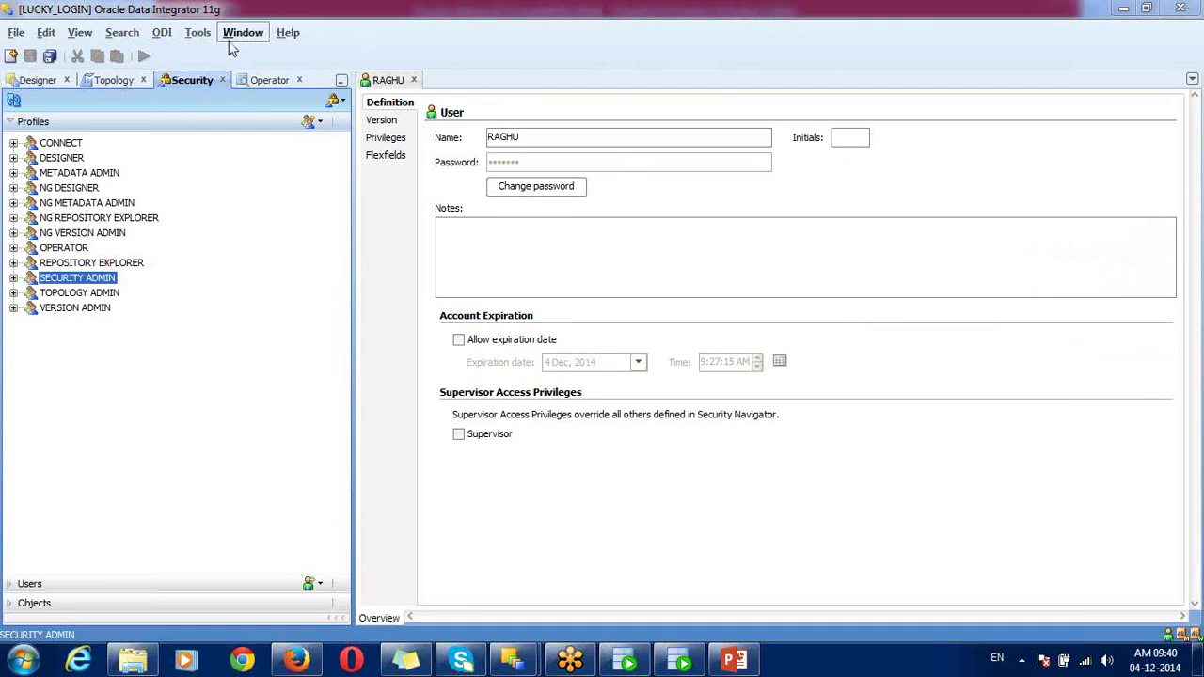
- Grant SECURITY ADMIN to user RAGHU and verify it under RAGHU's Profiles
{"action": "left_click", "coordinate": [59, 583]}
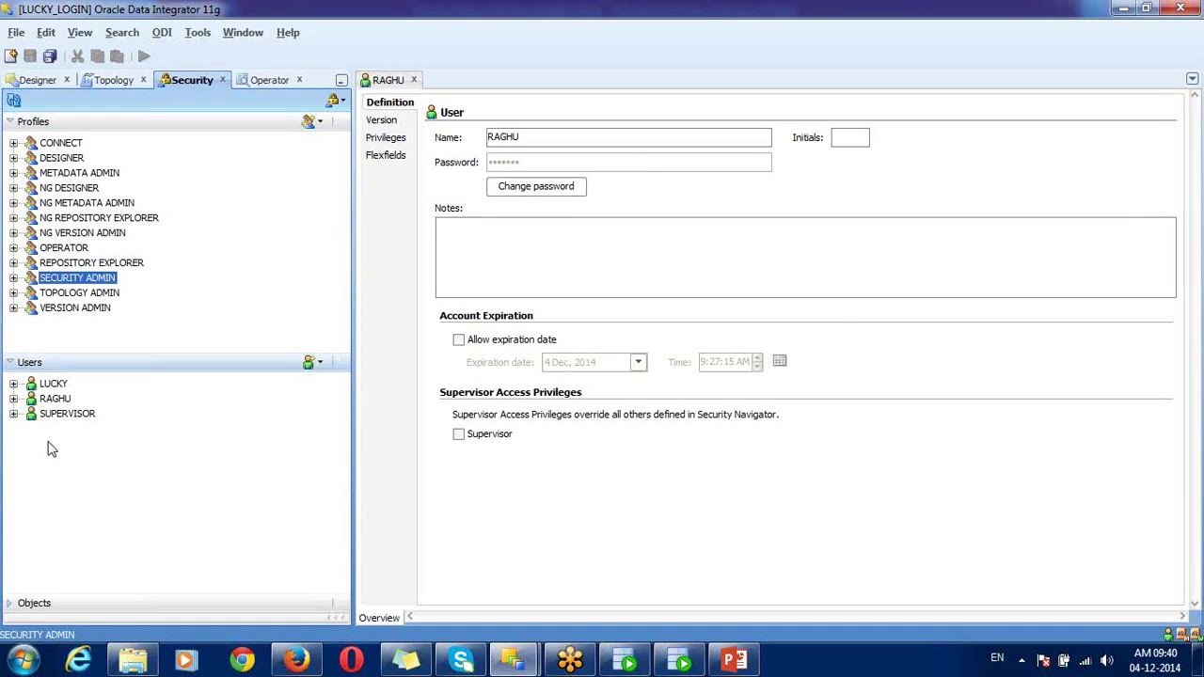
{"action": "left_click", "coordinate": [67, 400]}
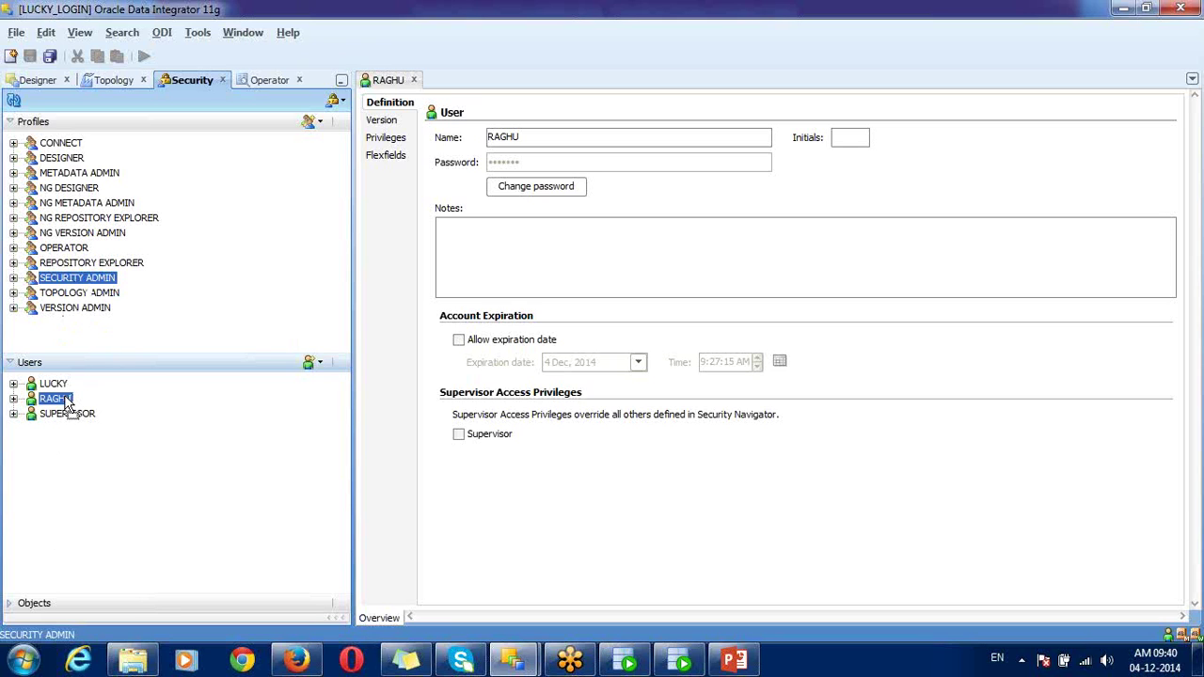
{"action": "left_click_drag", "start_coordinate": [65, 400], "coordinate": [65, 400]}
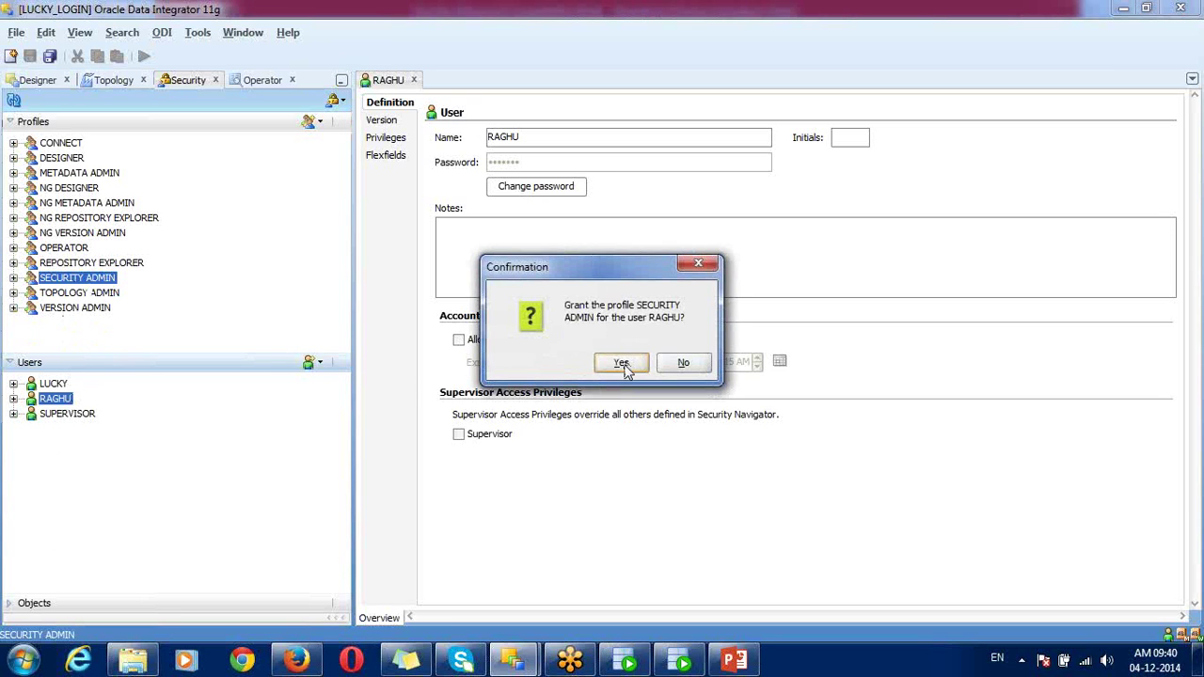
{"action": "left_click", "coordinate": [621, 363]}
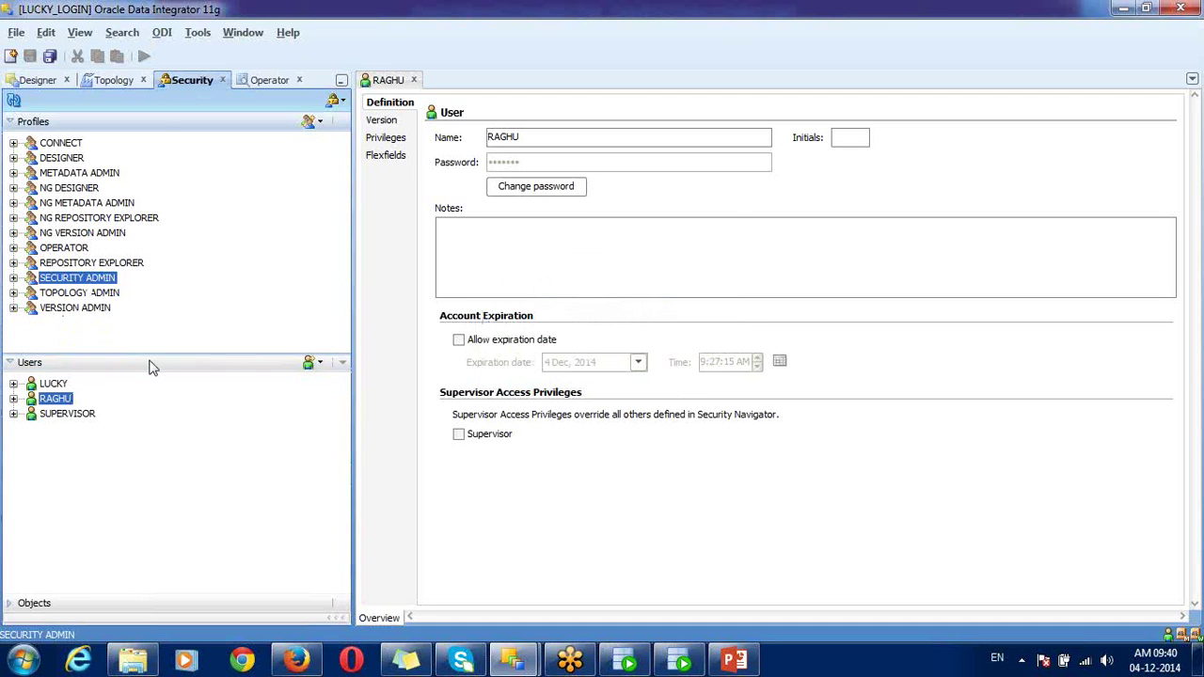
{"action": "left_click", "coordinate": [13, 398]}
{"action": "left_click", "coordinate": [31, 414]}
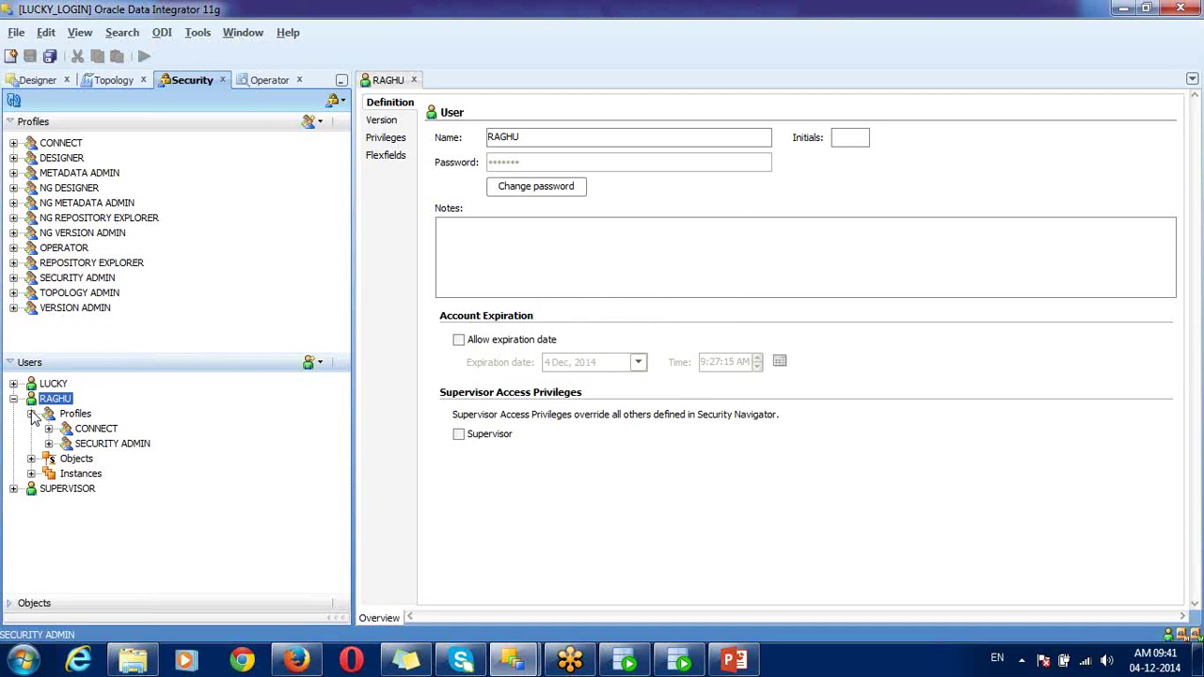
{"action": "left_click", "coordinate": [93, 446]}
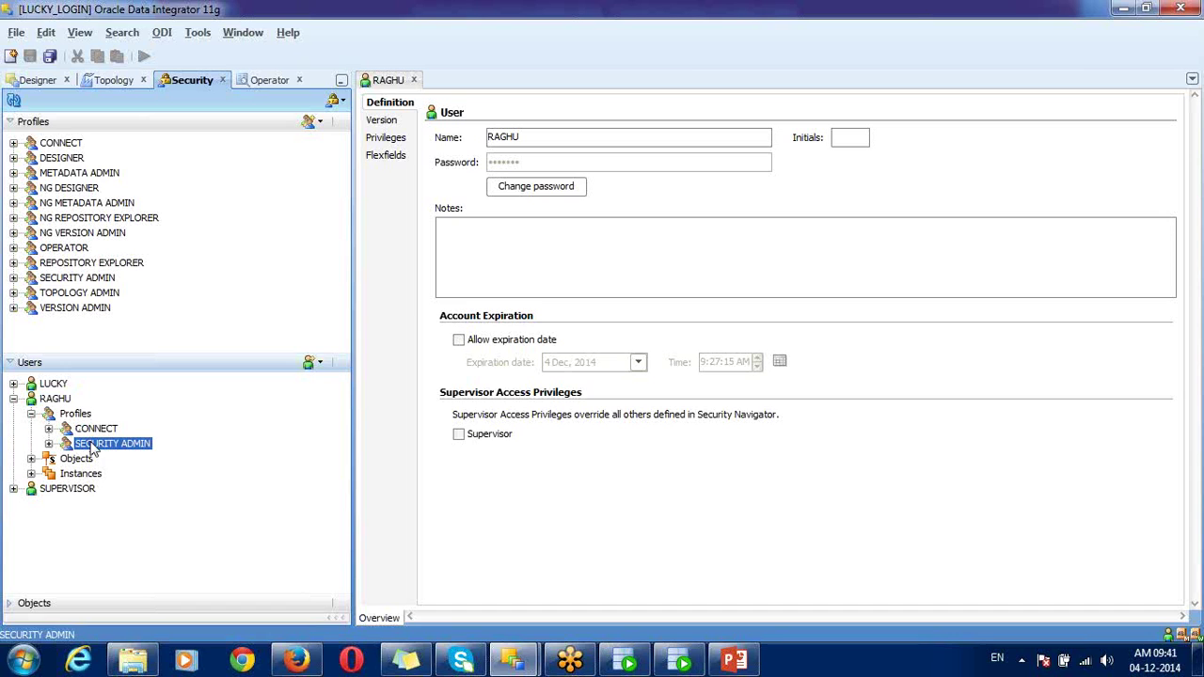
{"action": "left_click", "coordinate": [514, 660]}
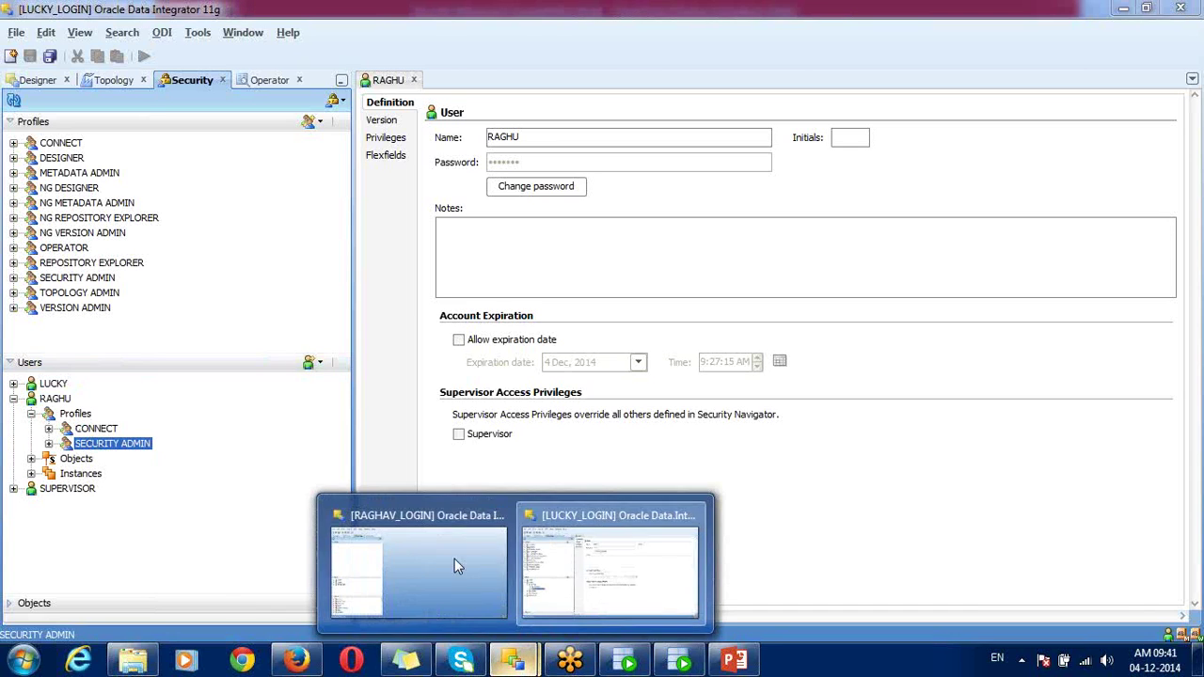
- Disconnect the RAGHAV_LOGIN window from the repository
{"action": "left_click", "coordinate": [442, 562]}
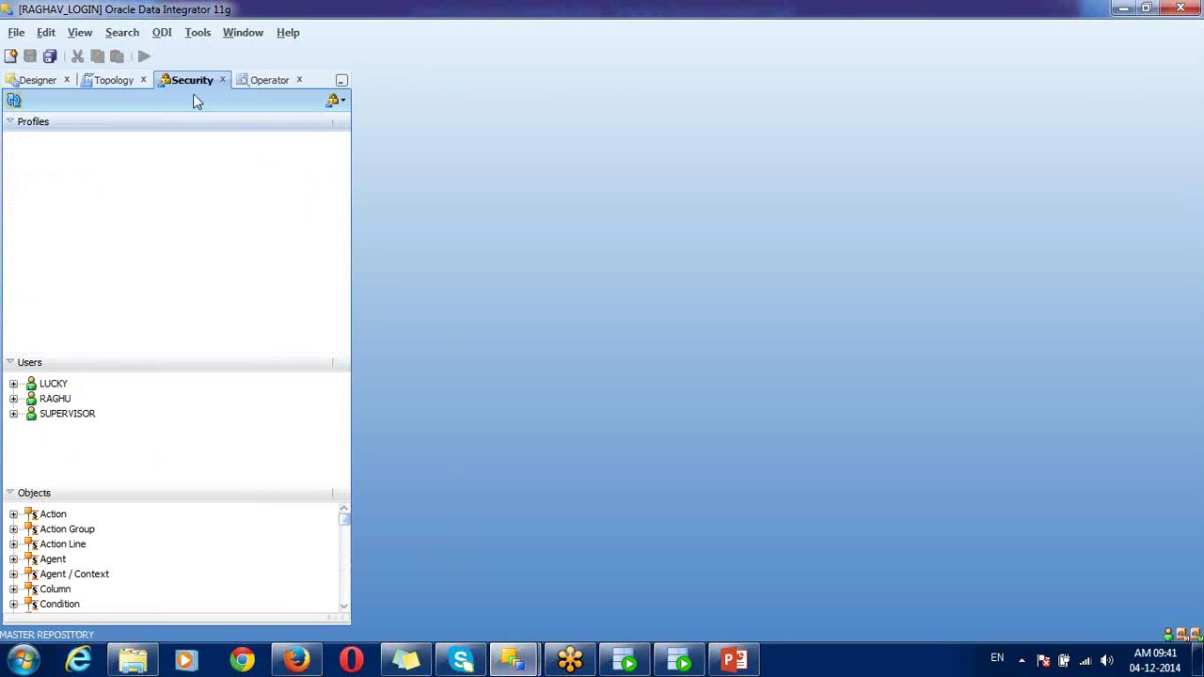
{"action": "left_click", "coordinate": [162, 35]}
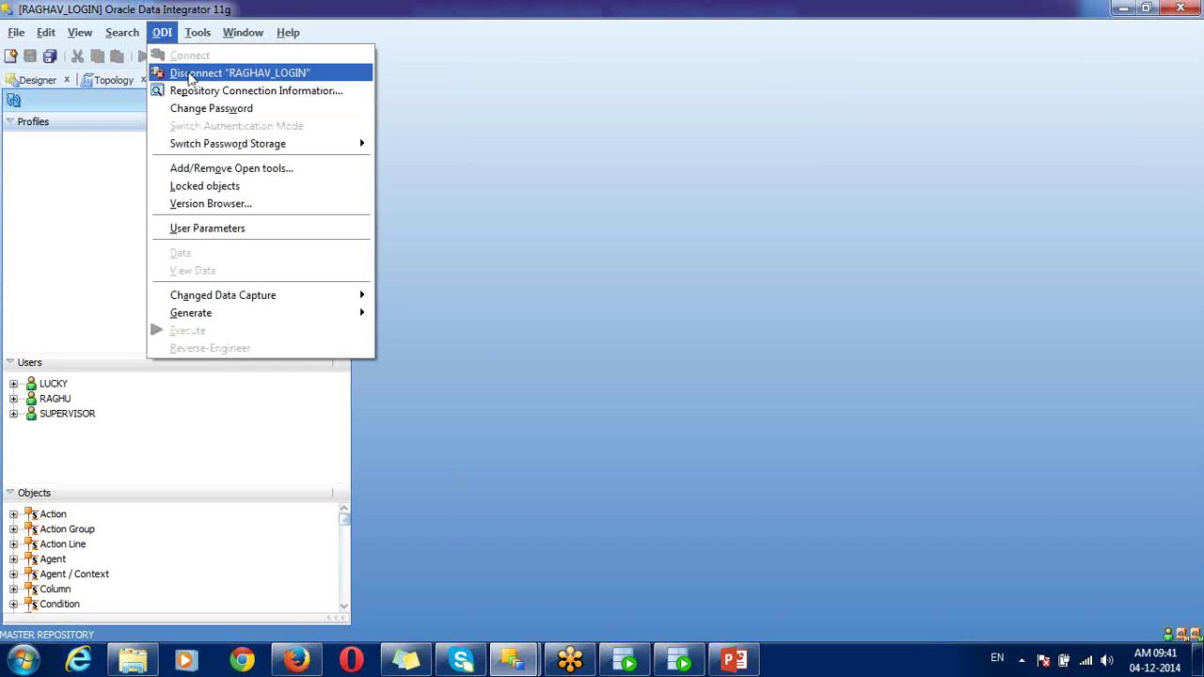
{"action": "left_click", "coordinate": [190, 74]}
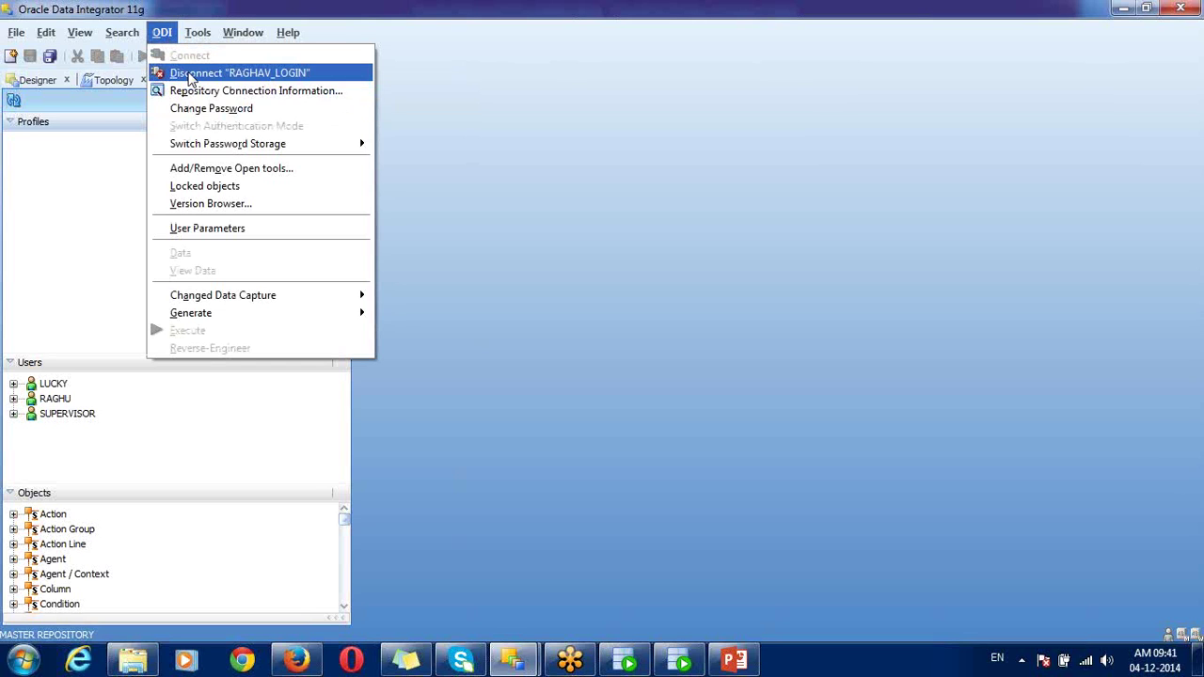
- Reconnect as user RAGHU to reach the expired-password prompt, then bring LUCKY_LOGIN forward
{"action": "left_click", "coordinate": [174, 128]}
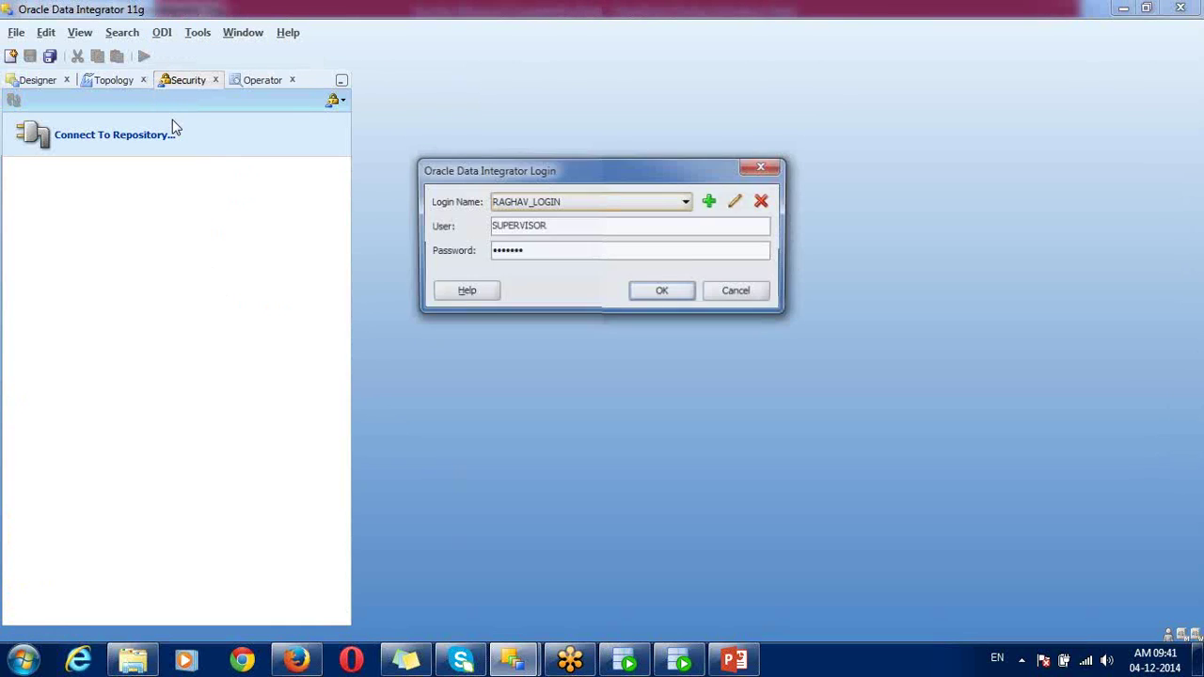
{"action": "double_click", "coordinate": [501, 228]}
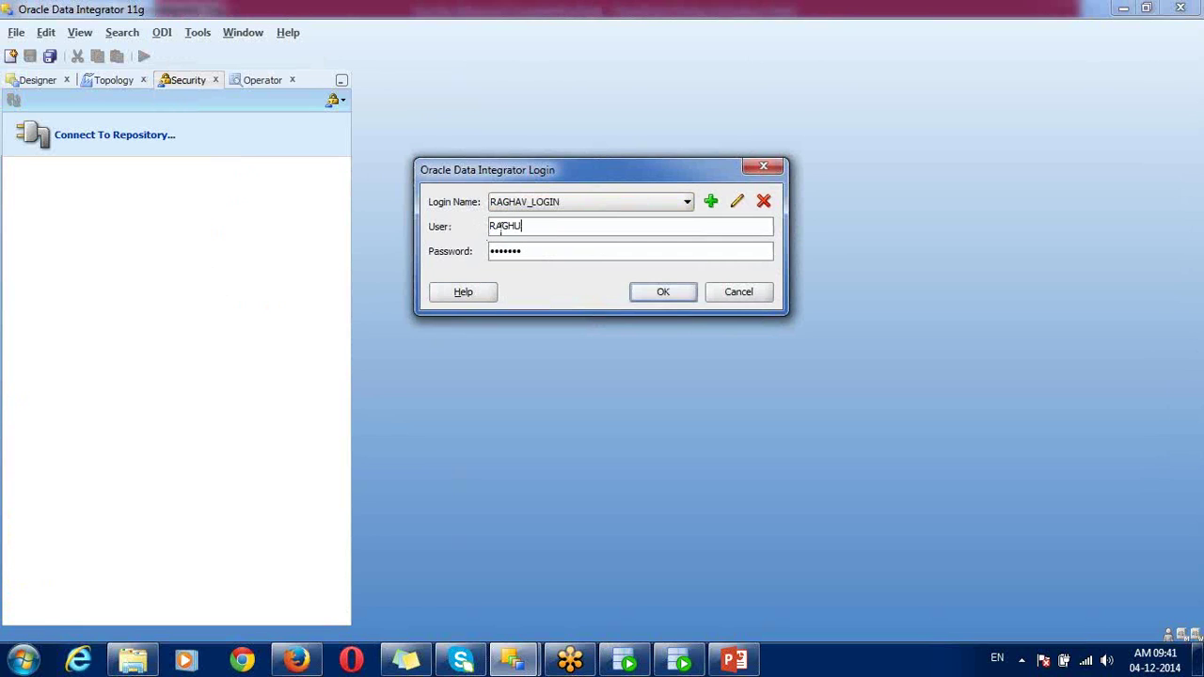
{"action": "key", "text": "Return"}
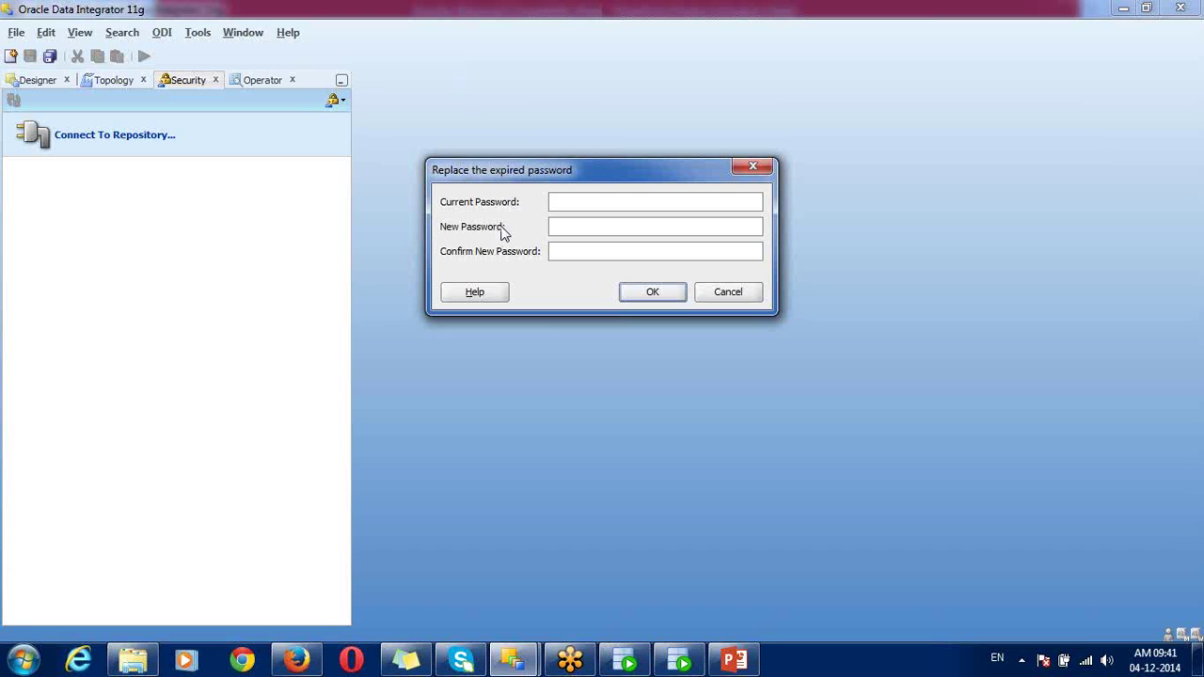
{"action": "left_click", "coordinate": [514, 659]}
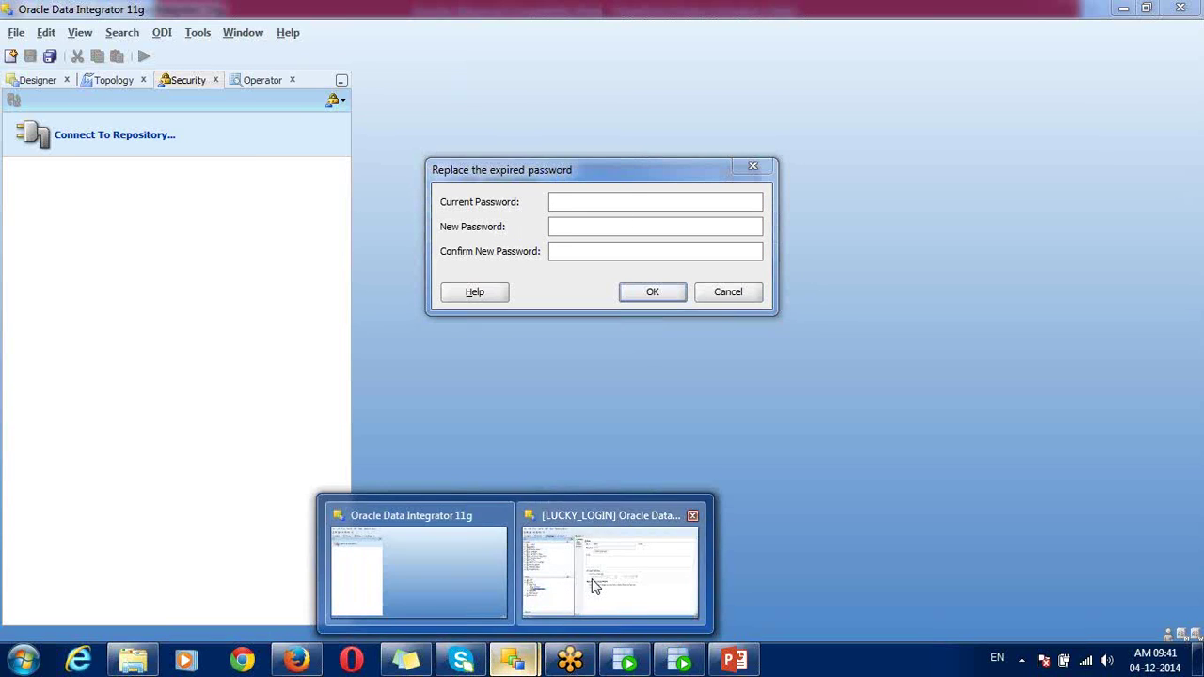
{"action": "left_click", "coordinate": [594, 585]}
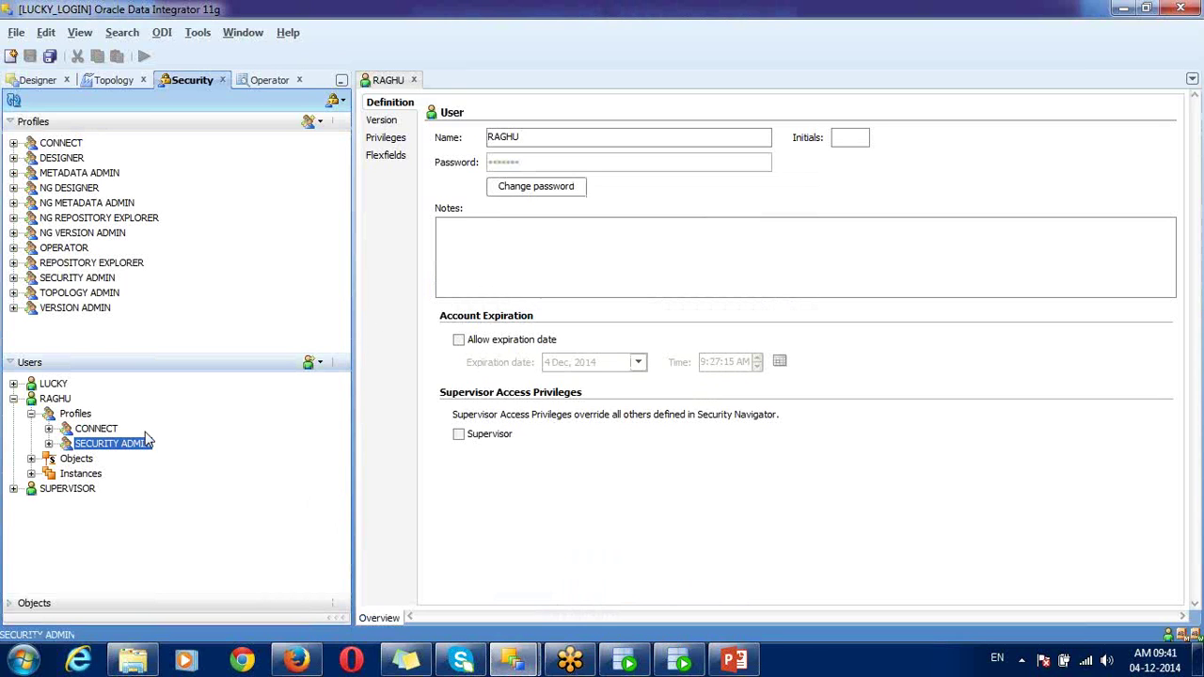
- Cancel RAGHU's Change password dialog, then submit a new password in RAGHAV_LOGIN's expired-password prompt
{"action": "left_click", "coordinate": [516, 192]}
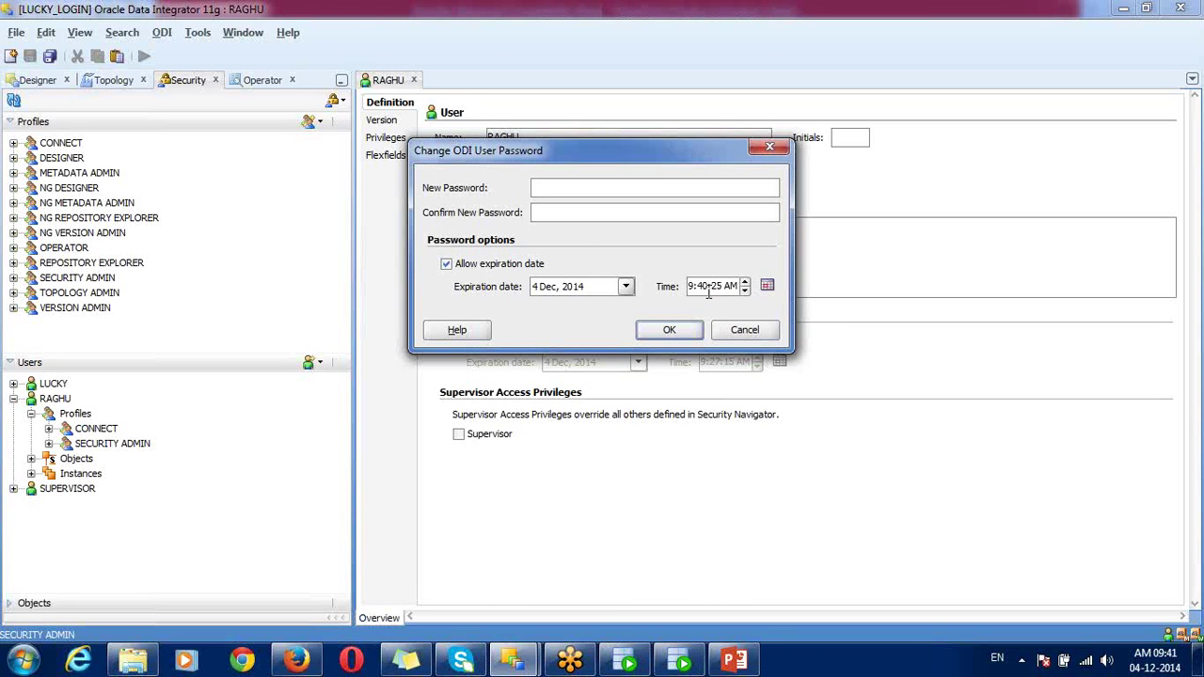
{"action": "left_click", "coordinate": [744, 330]}
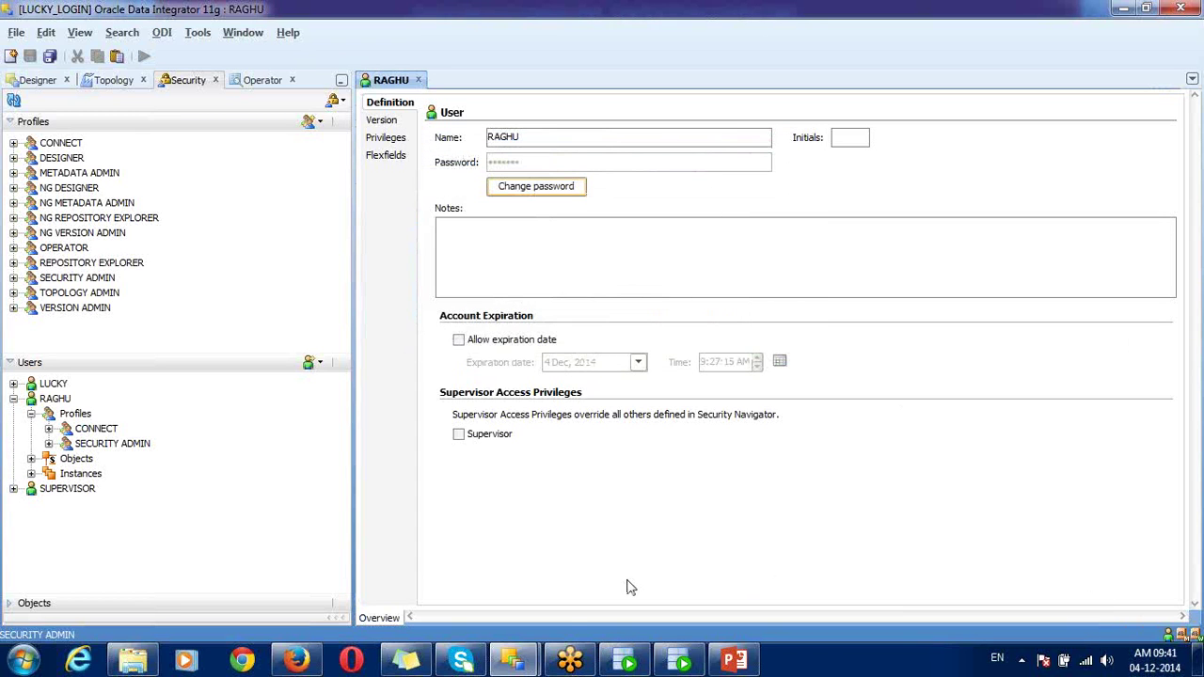
{"action": "mouse_move", "coordinate": [516, 661]}
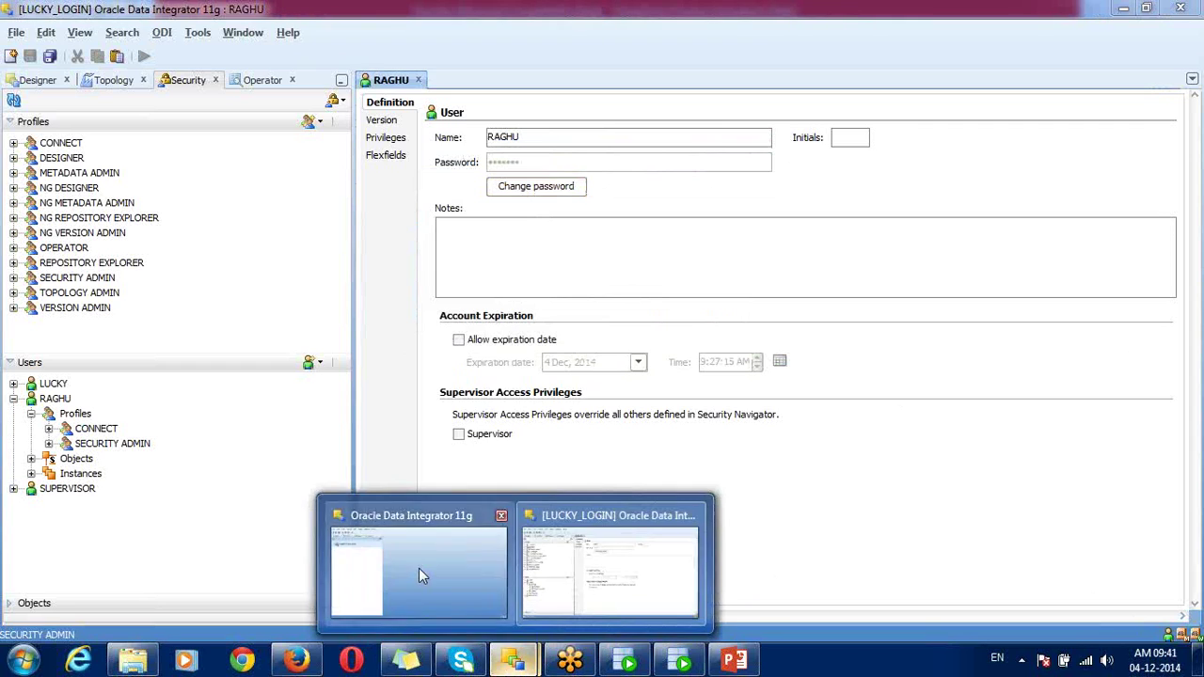
{"action": "left_click", "coordinate": [419, 568]}
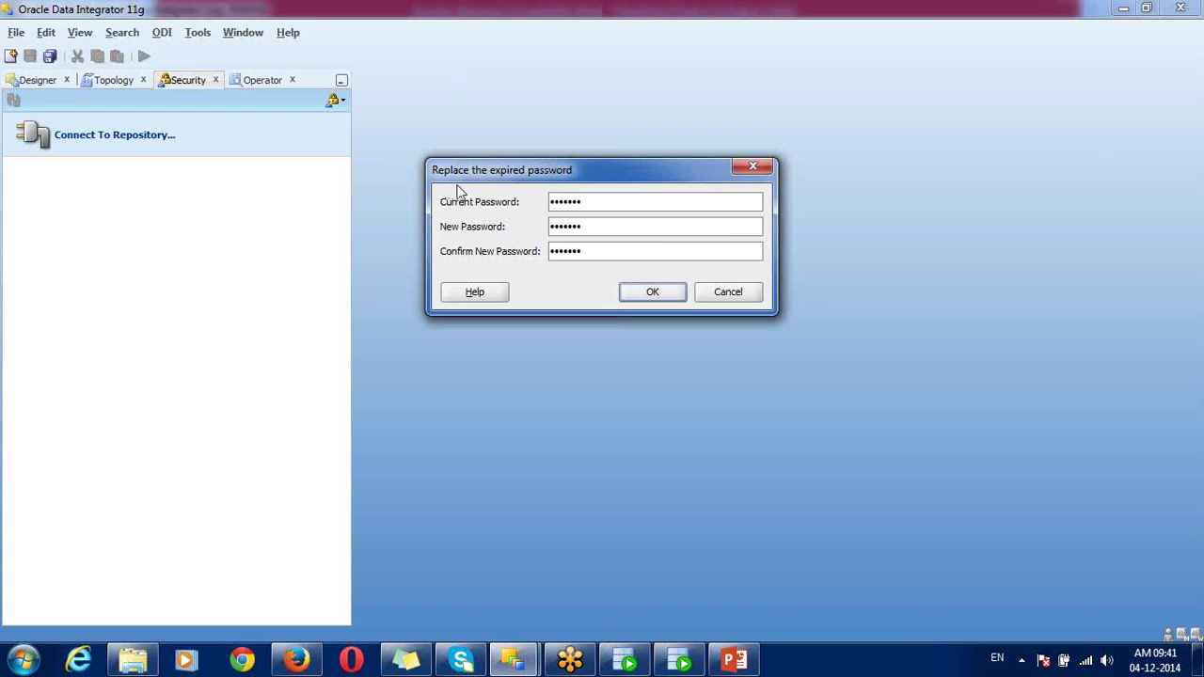
{"action": "left_click", "coordinate": [630, 295]}
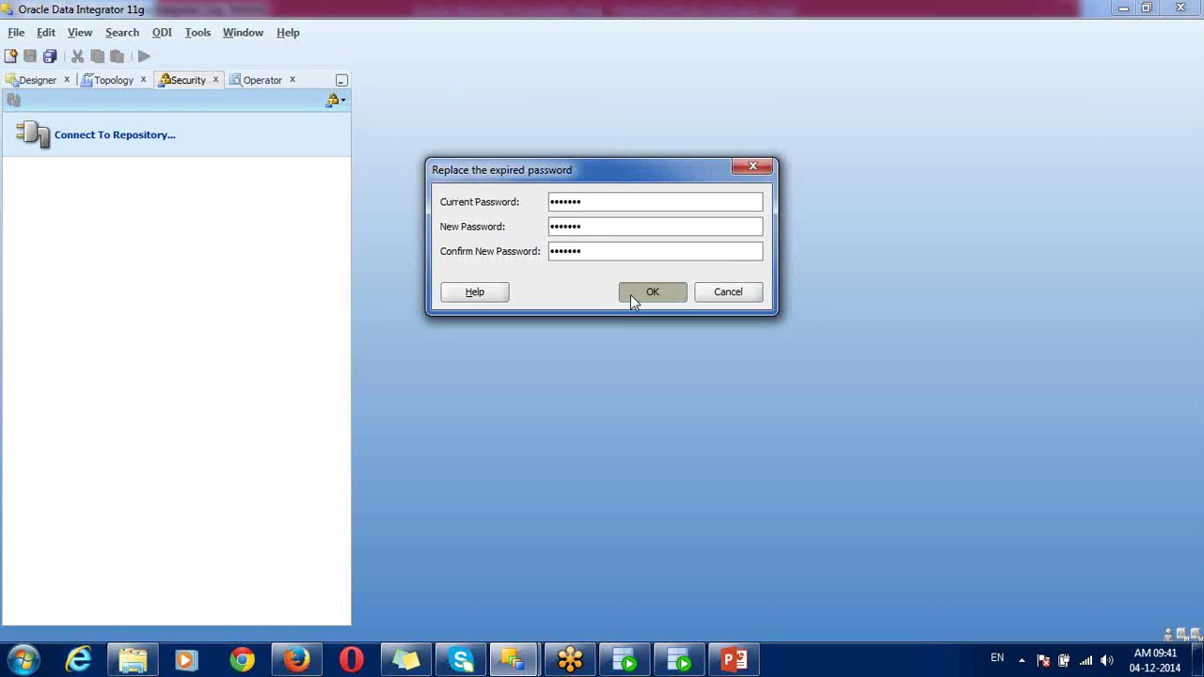
- Log in as RAGHU, expand Users in Security, and inspect the add-profile menu
{"action": "left_click", "coordinate": [641, 292]}
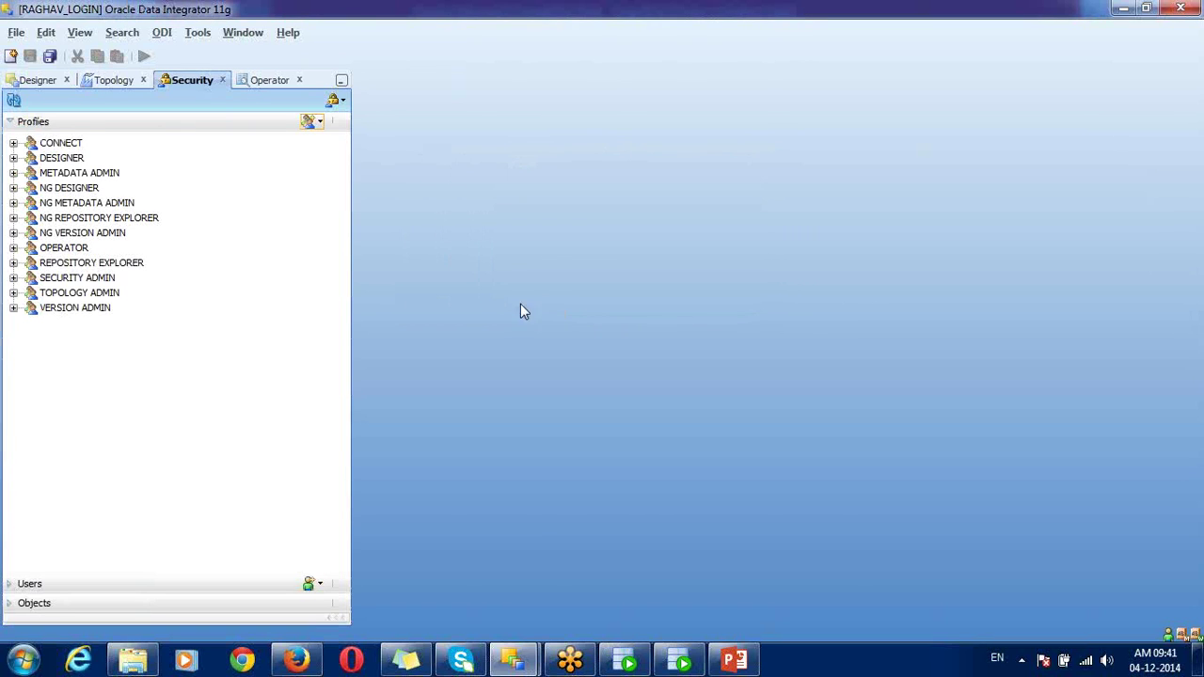
{"action": "left_click", "coordinate": [131, 585]}
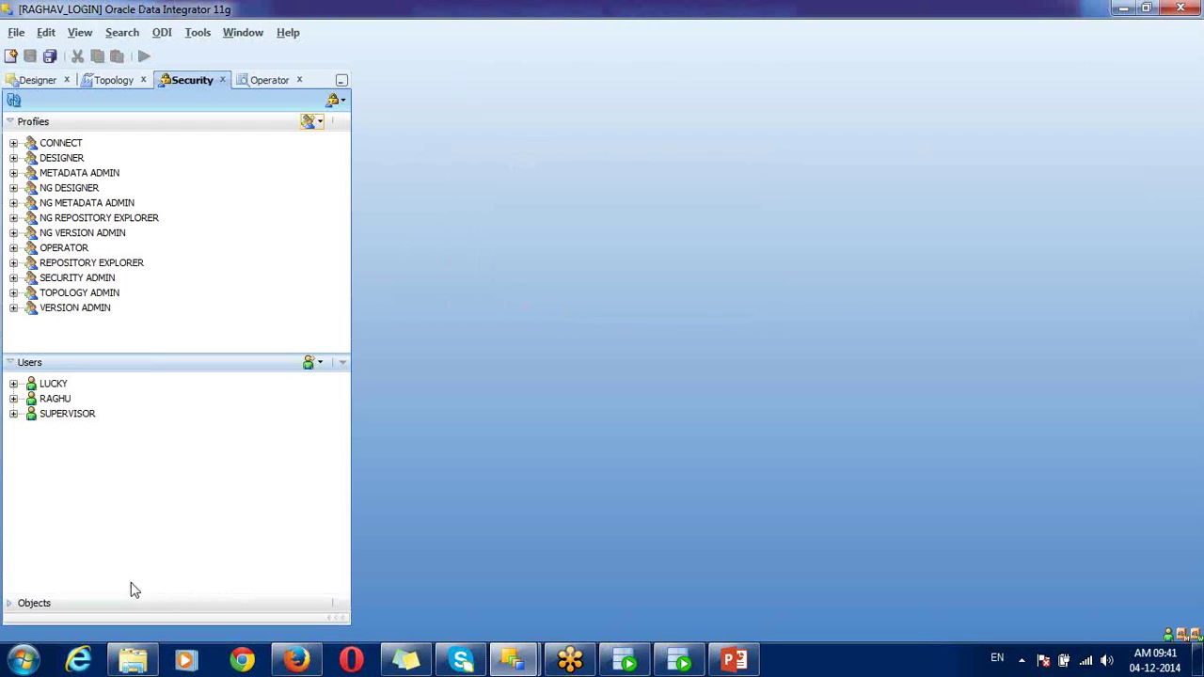
{"action": "left_click", "coordinate": [320, 124]}
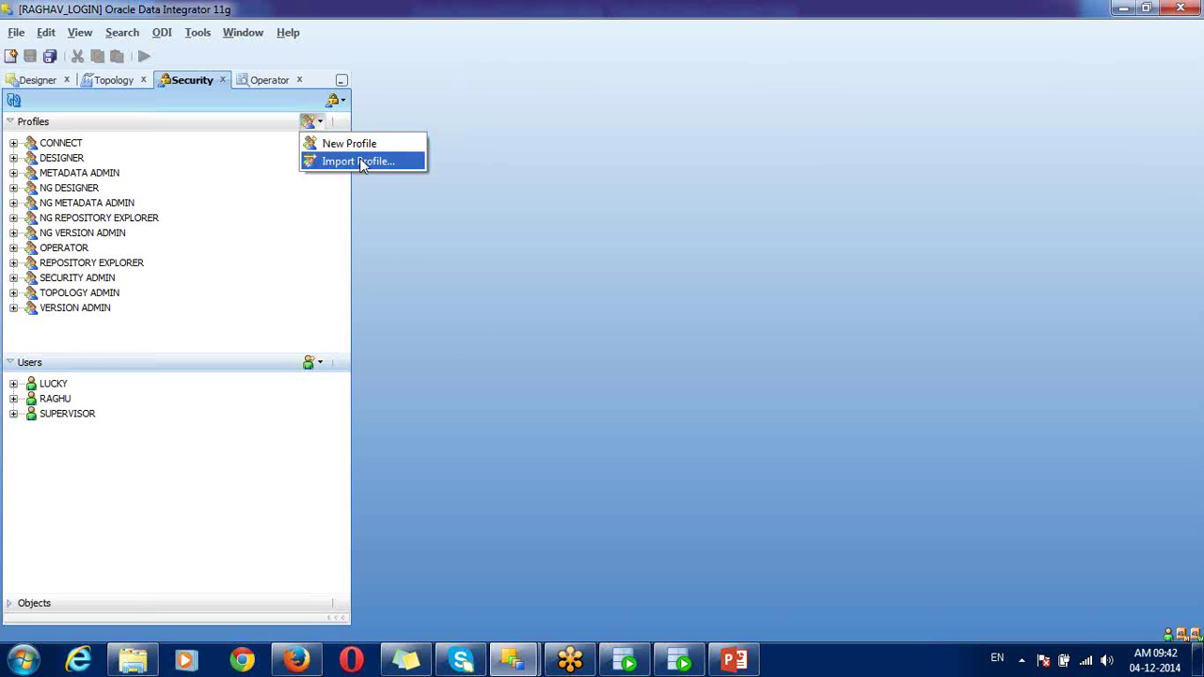
- Compare with LUCKY_LOGIN by selecting RAGHU's SECURITY ADMIN profile, then return to RAGHAV_LOGIN
{"action": "left_click", "coordinate": [525, 666]}
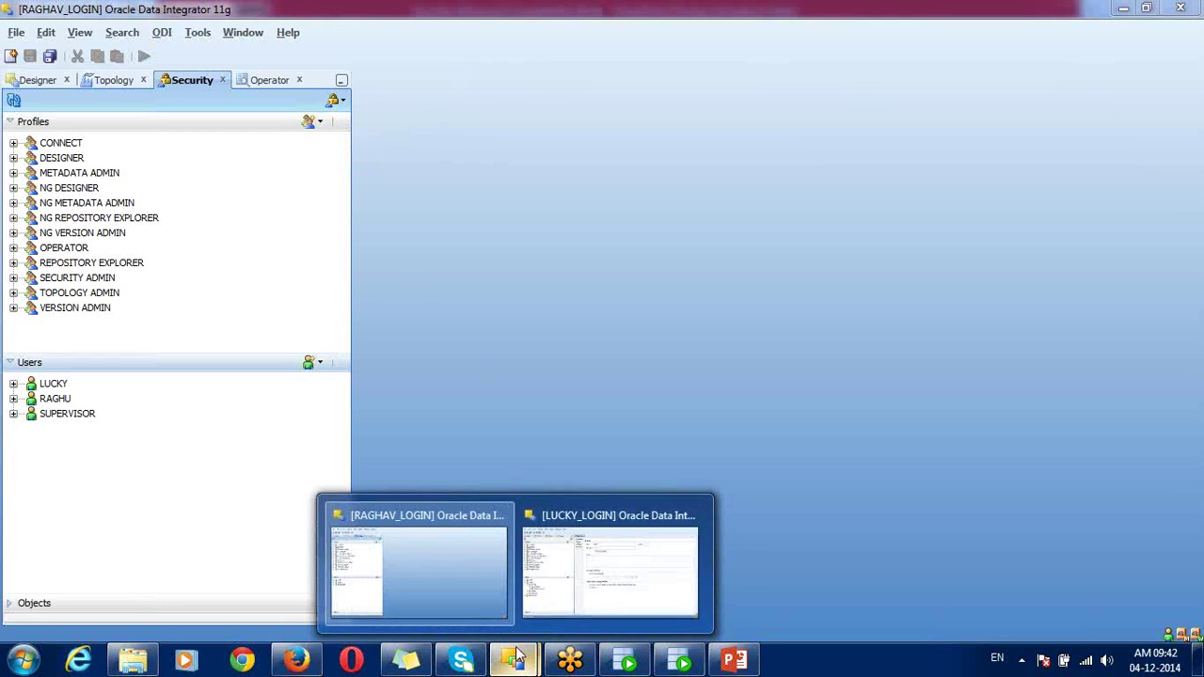
{"action": "left_click", "coordinate": [612, 564]}
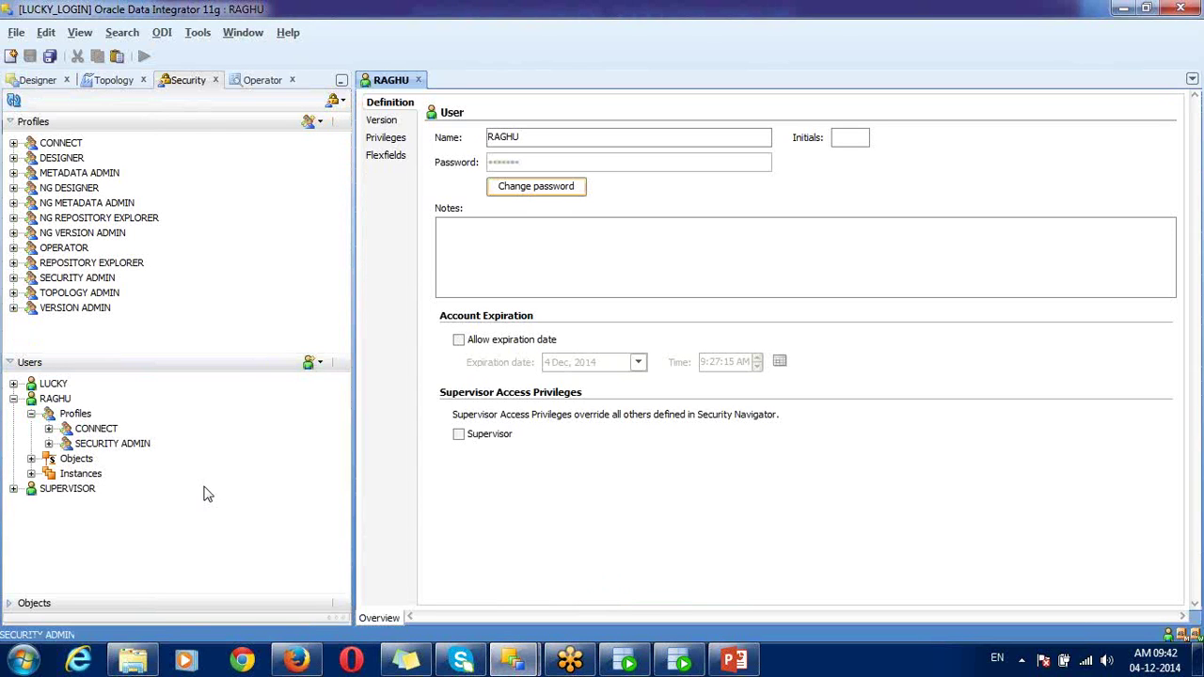
{"action": "left_click", "coordinate": [122, 446]}
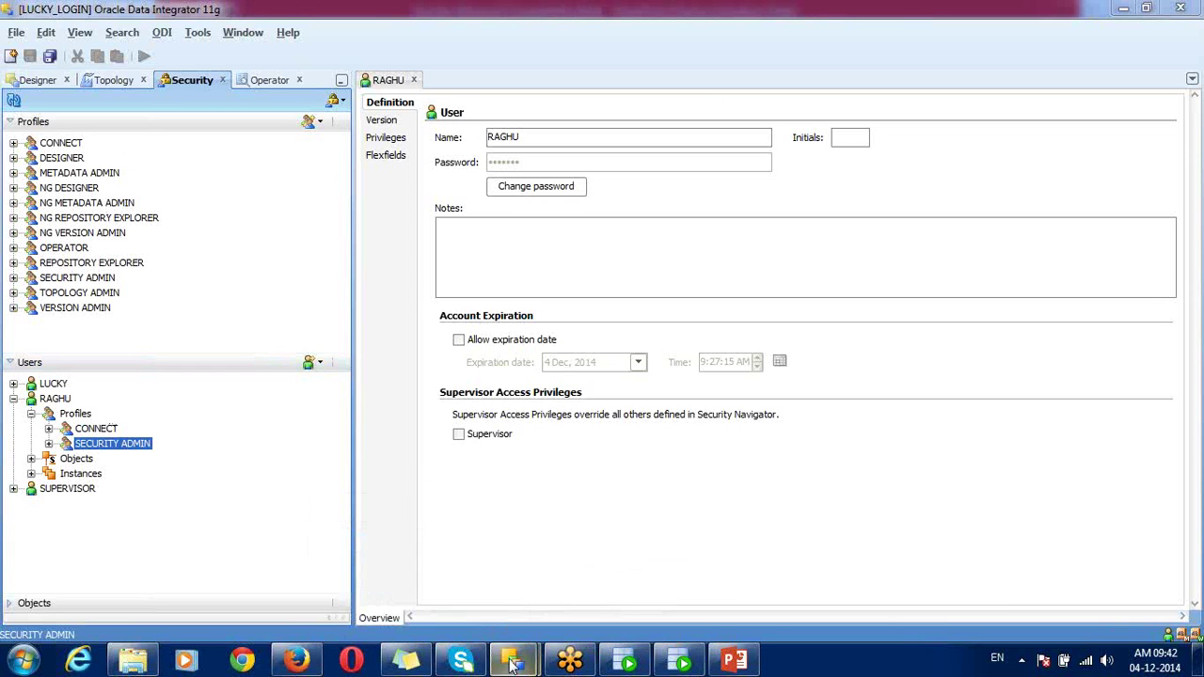
{"action": "mouse_move", "coordinate": [498, 647]}
{"action": "left_click", "coordinate": [440, 583]}
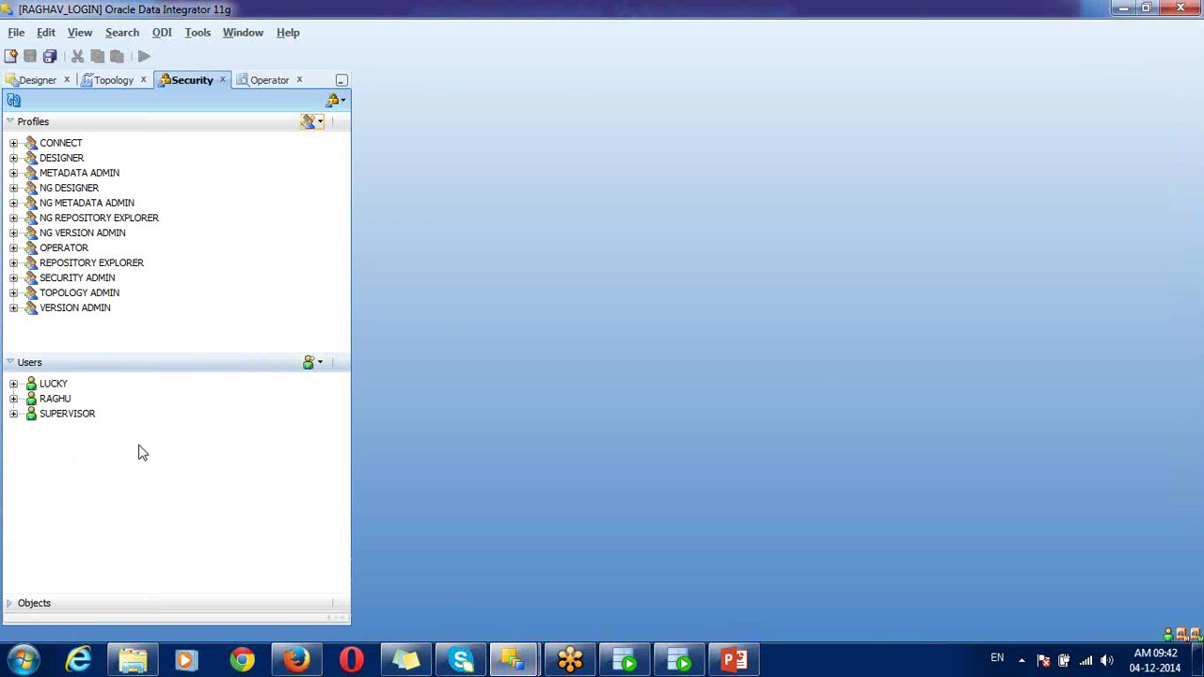
- Expand RAGHU > Profiles in the Users tree and select SECURITY ADMIN
{"action": "left_click", "coordinate": [55, 400]}
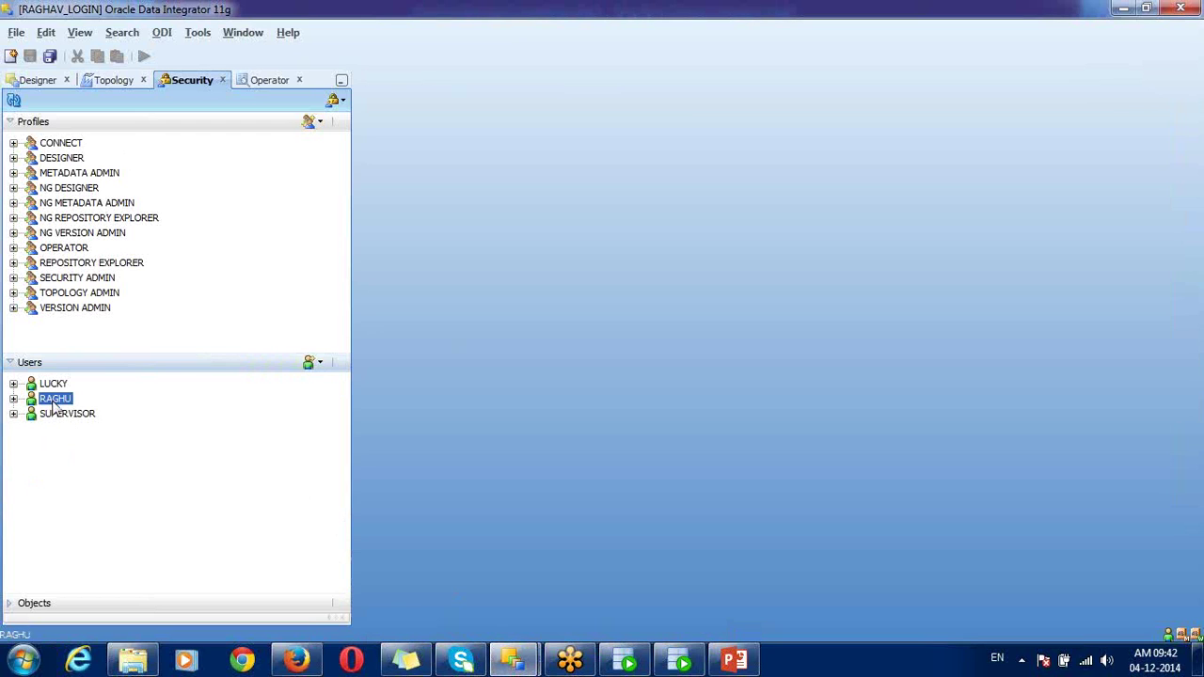
{"action": "left_click", "coordinate": [13, 399]}
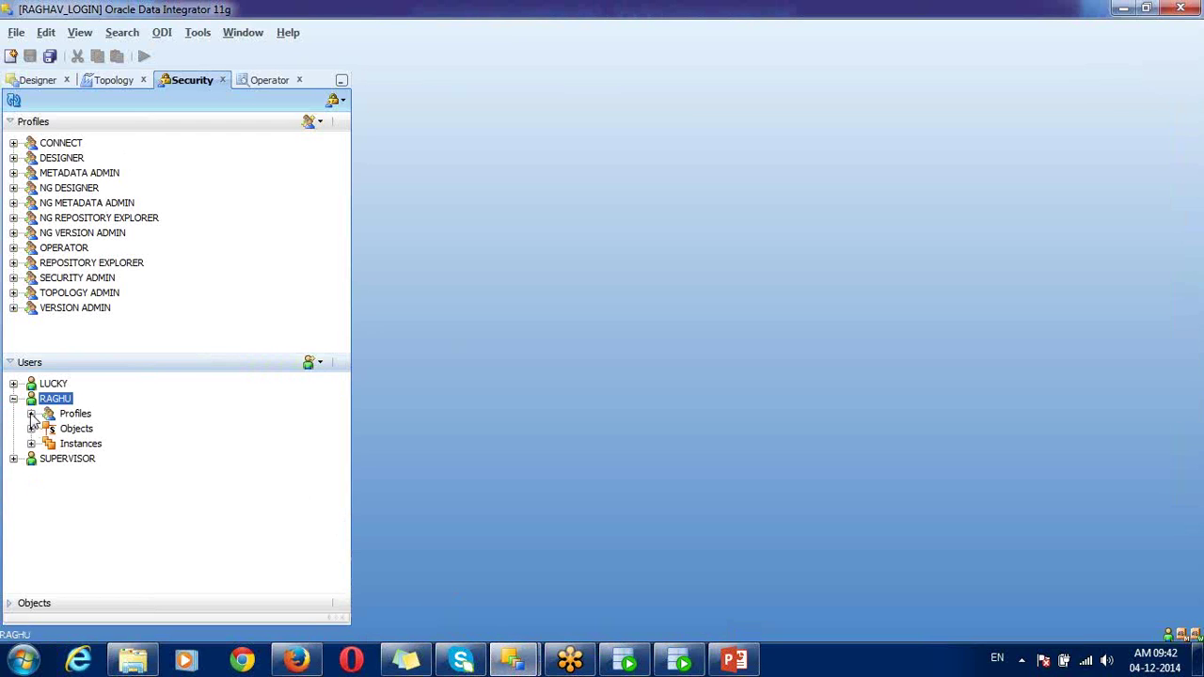
{"action": "left_click", "coordinate": [31, 414]}
{"action": "left_click", "coordinate": [103, 444]}
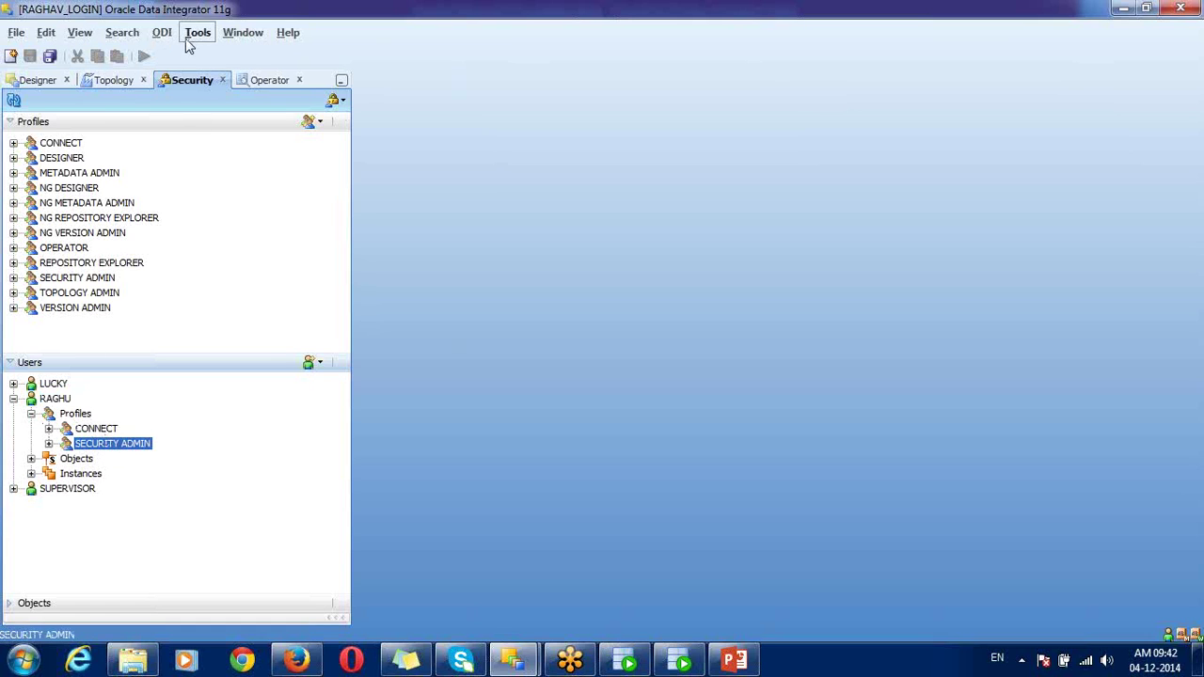
- View the Repository Connection Information and dismiss it with Cancel
{"action": "left_click", "coordinate": [162, 32]}
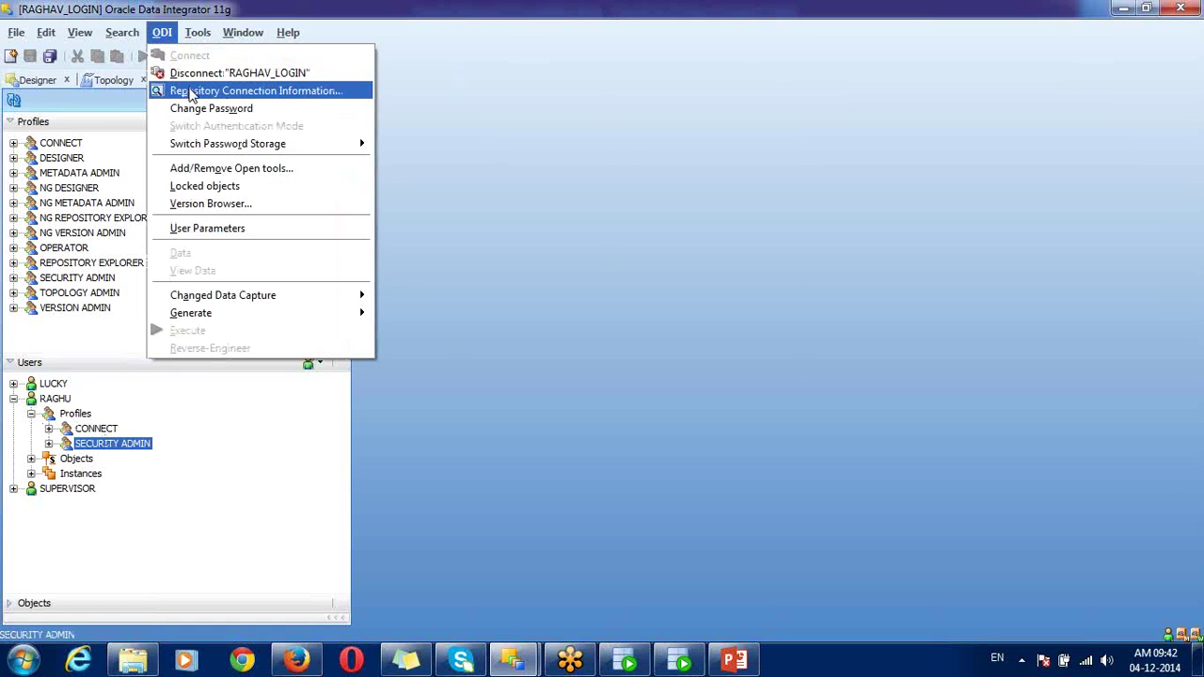
{"action": "left_click", "coordinate": [192, 92]}
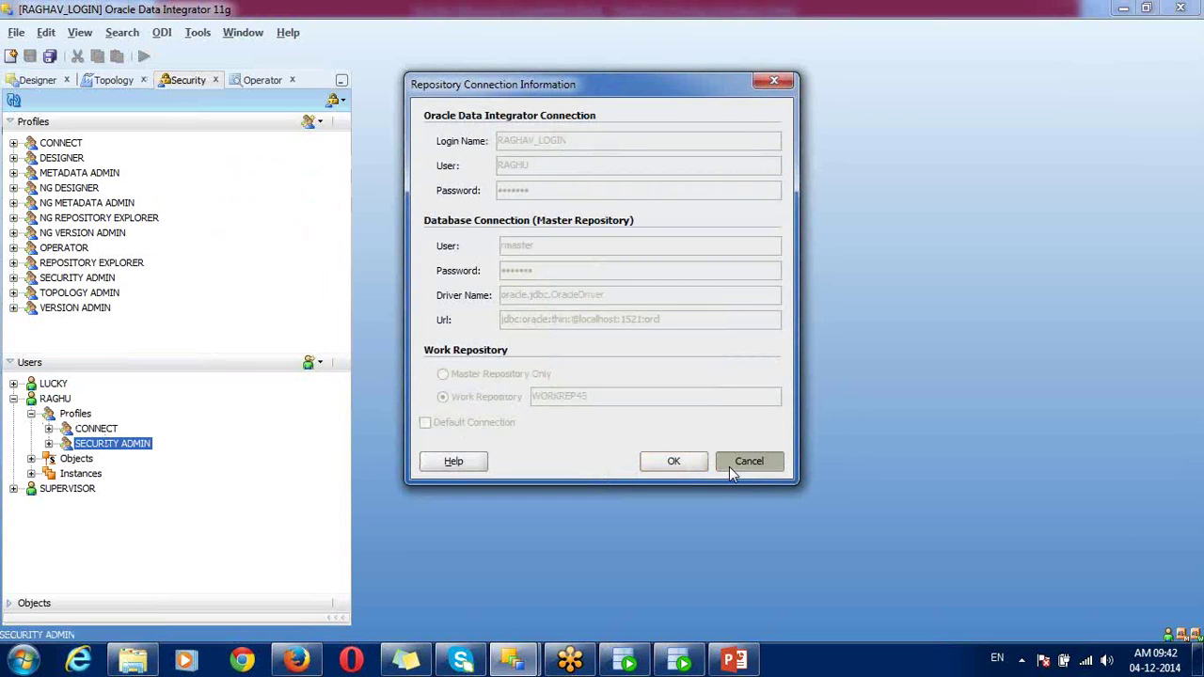
{"action": "left_click", "coordinate": [769, 461]}
{"action": "left_click", "coordinate": [307, 124]}
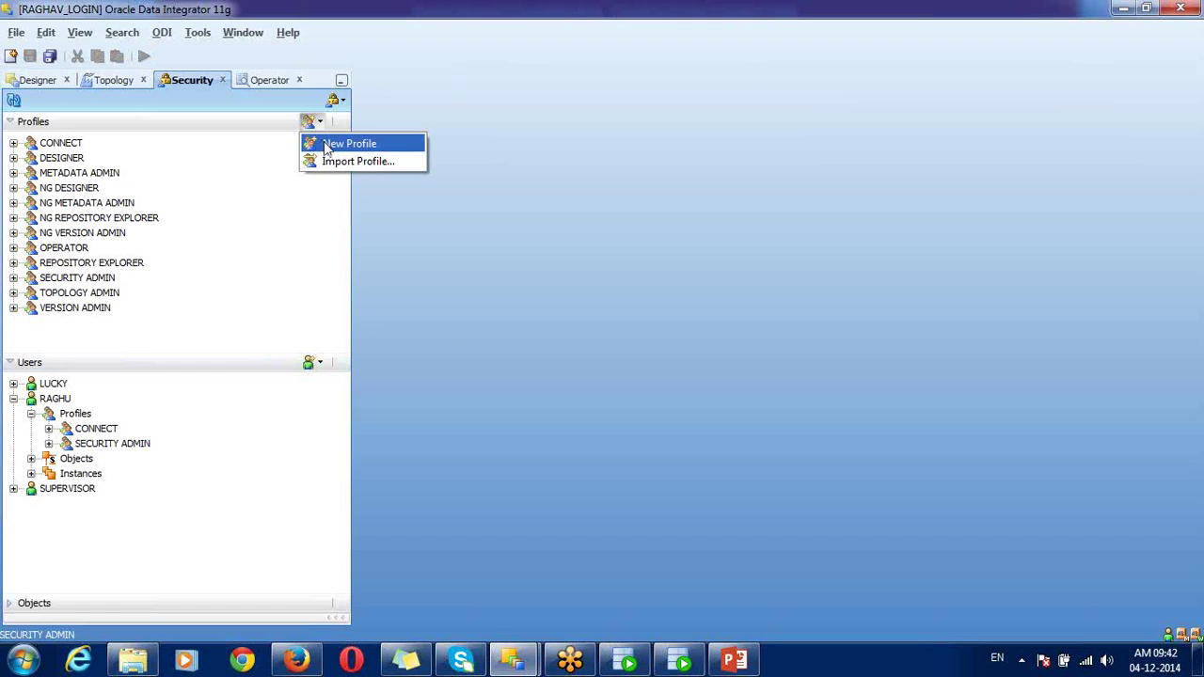
{"action": "left_click", "coordinate": [326, 147]}
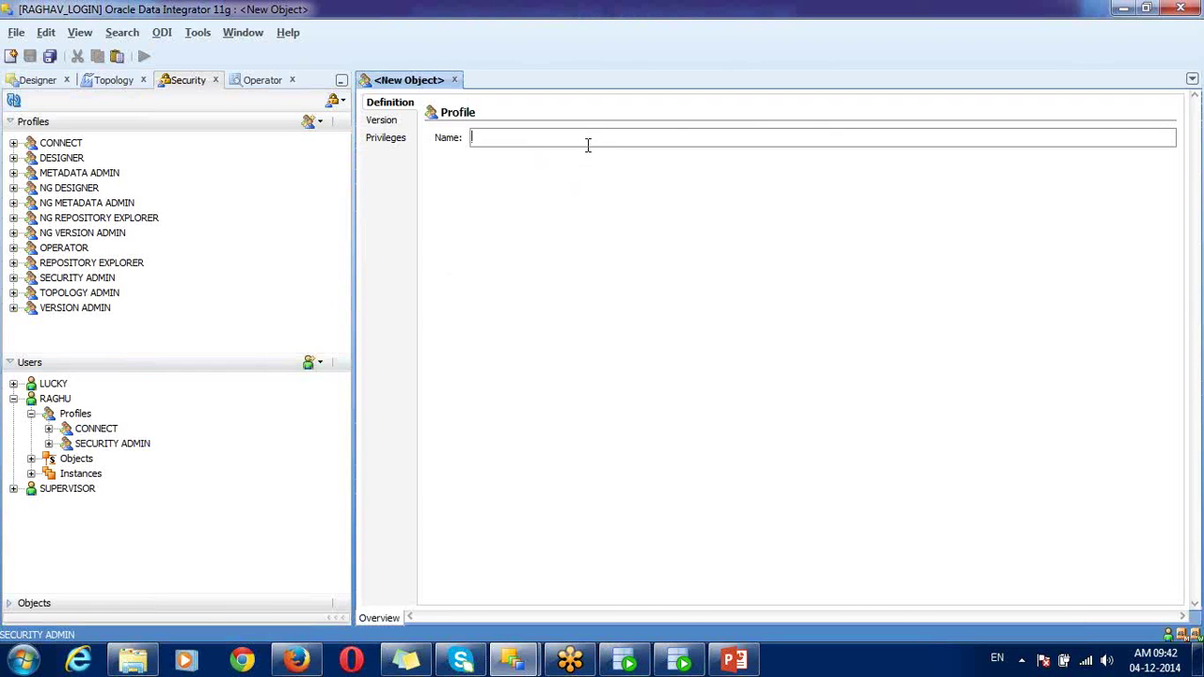
{"action": "type", "text": "TEST"}
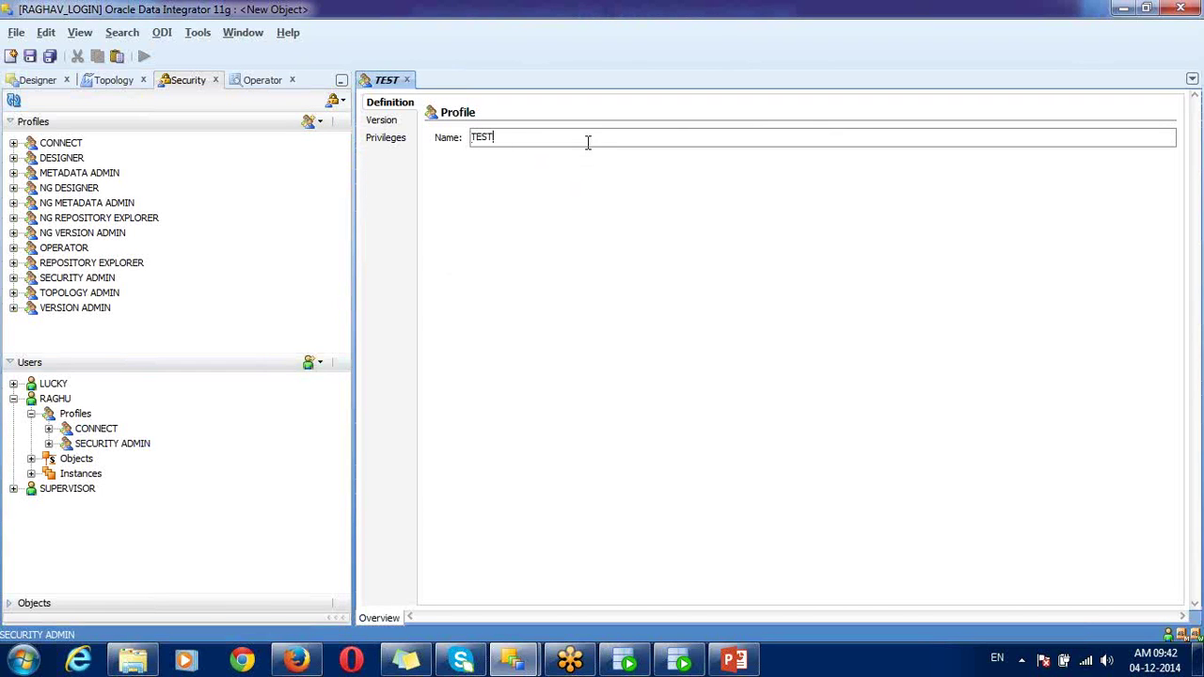
{"action": "key", "text": "ctrl+s"}
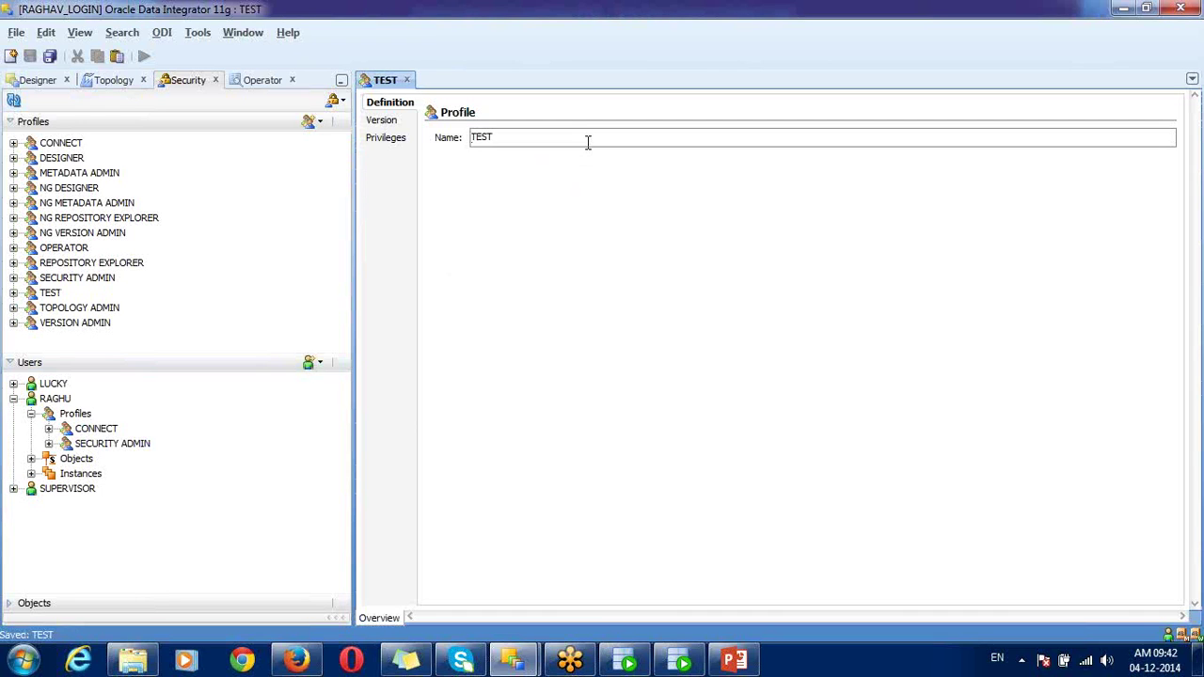
{"action": "left_click", "coordinate": [49, 293]}
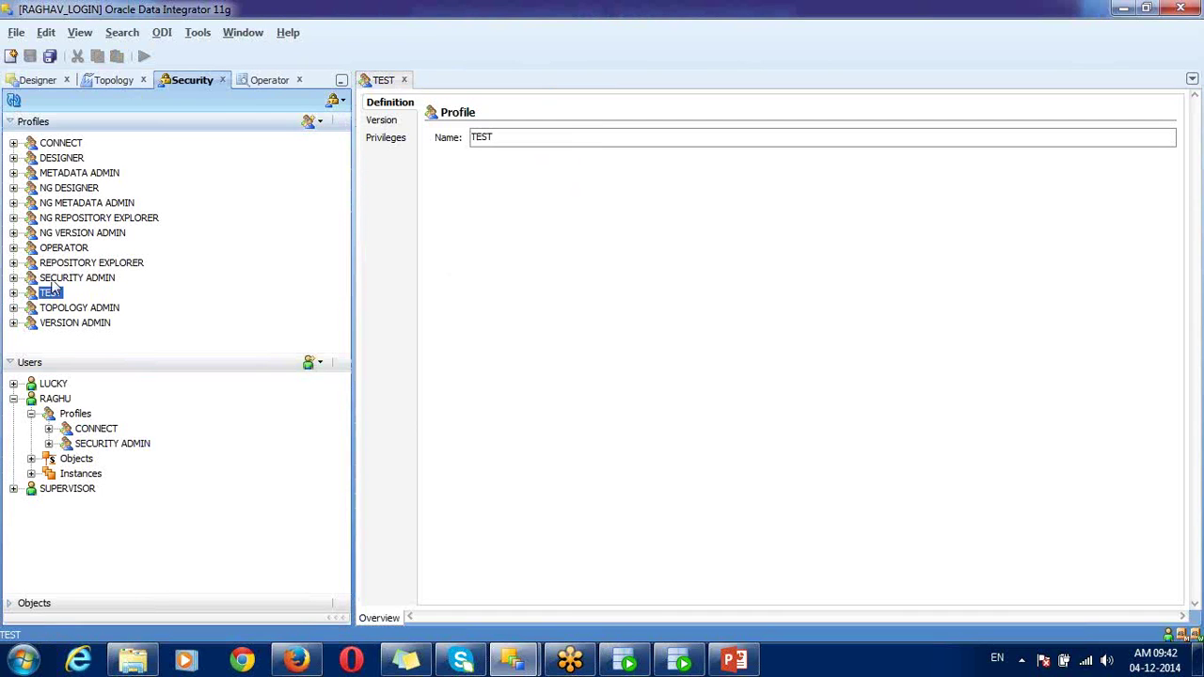
{"action": "left_click", "coordinate": [406, 80]}
{"action": "right_click", "coordinate": [56, 300]}
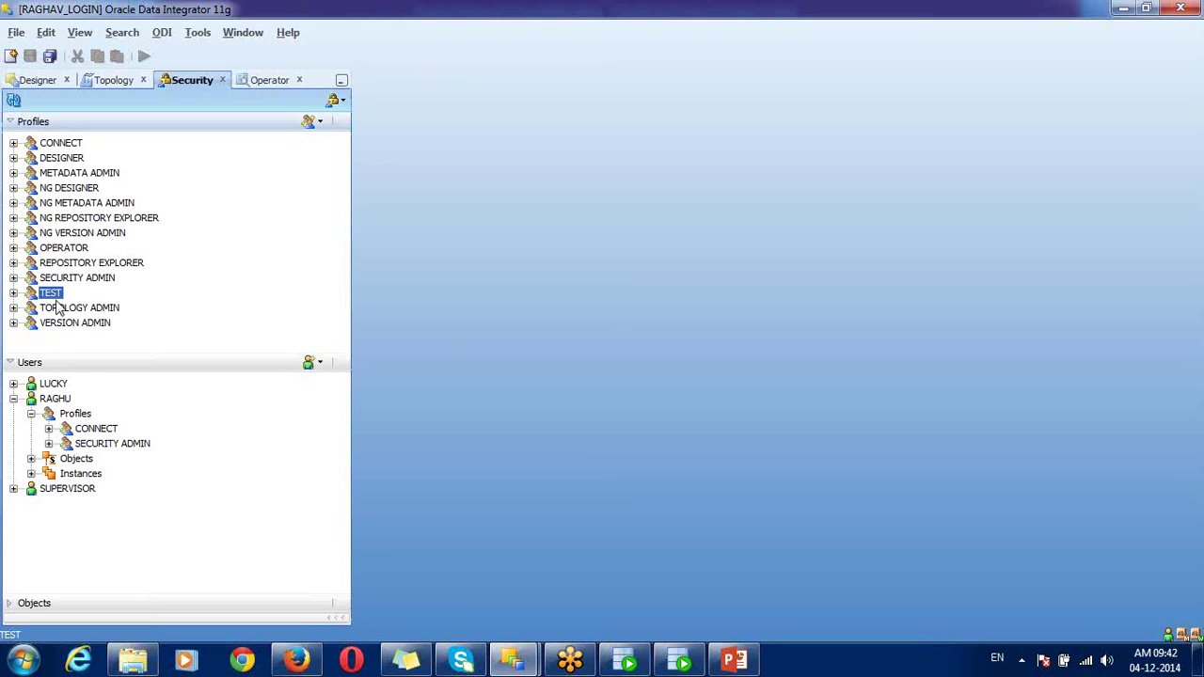
{"action": "left_click", "coordinate": [115, 399]}
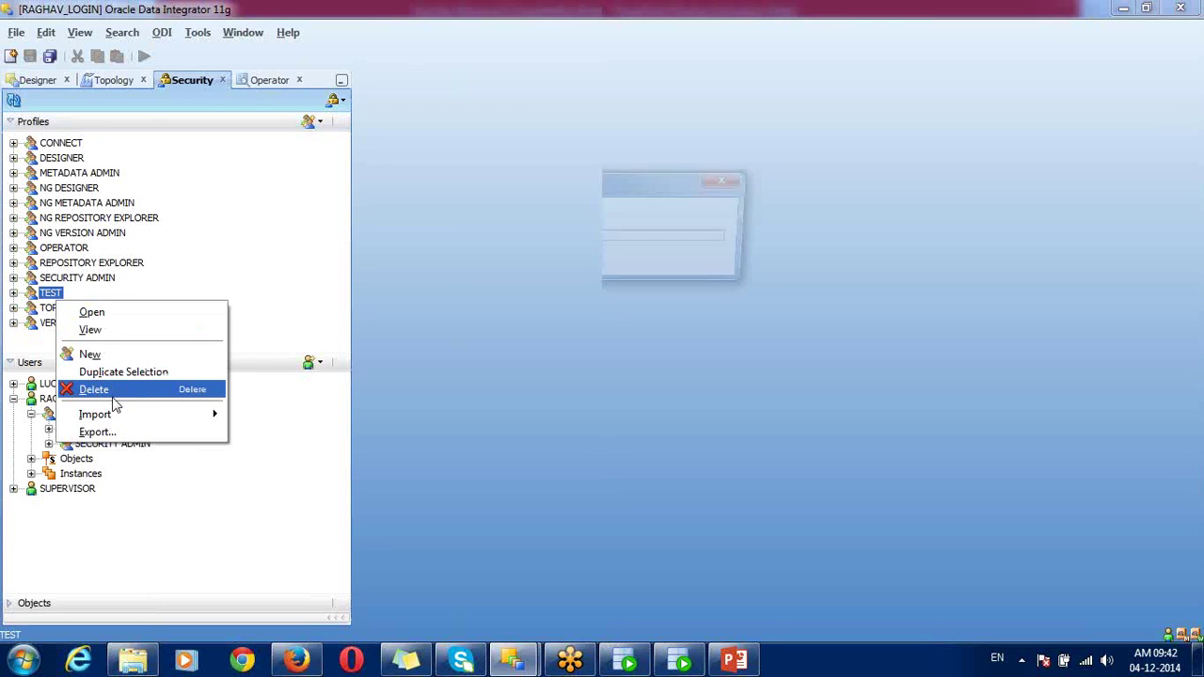
{"action": "left_click", "coordinate": [671, 266]}
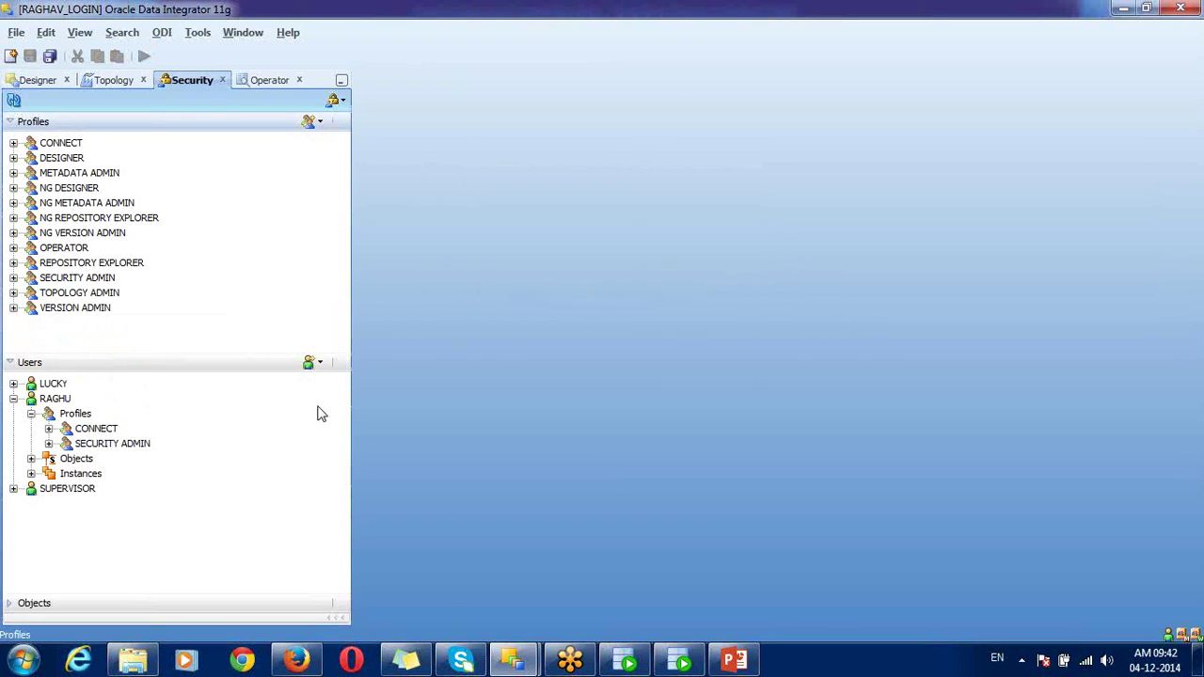
{"action": "left_click", "coordinate": [312, 364]}
- Create a new user and name it TEST
{"action": "left_click", "coordinate": [340, 384]}
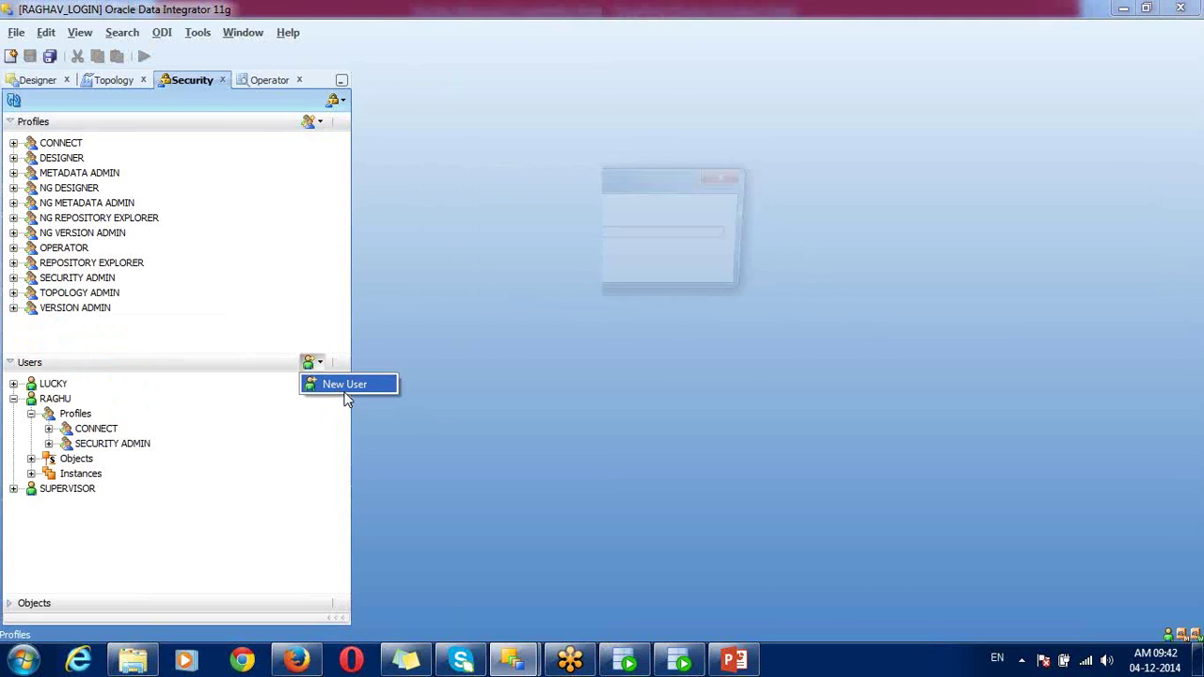
{"action": "type", "text": "test"}
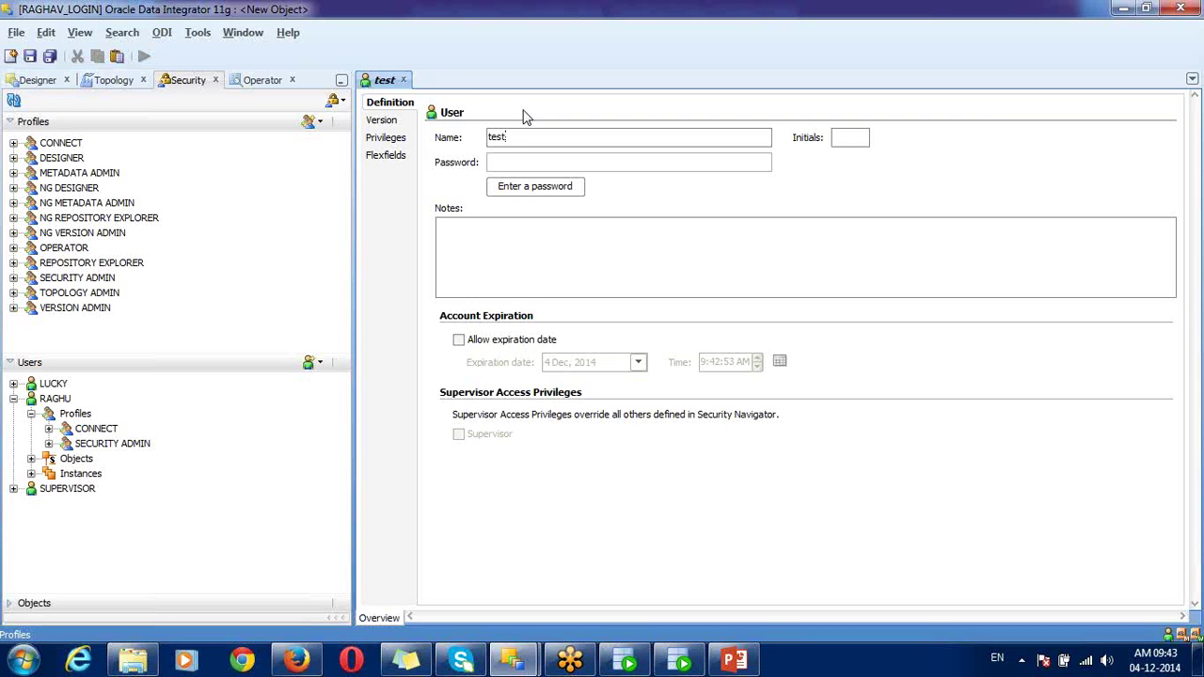
{"action": "key", "text": "BackSpace"}
{"action": "key", "text": "BackSpace"}
{"action": "key", "text": "BackSpace"}
{"action": "key", "text": "BackSpace"}
{"action": "type", "text": "T"}
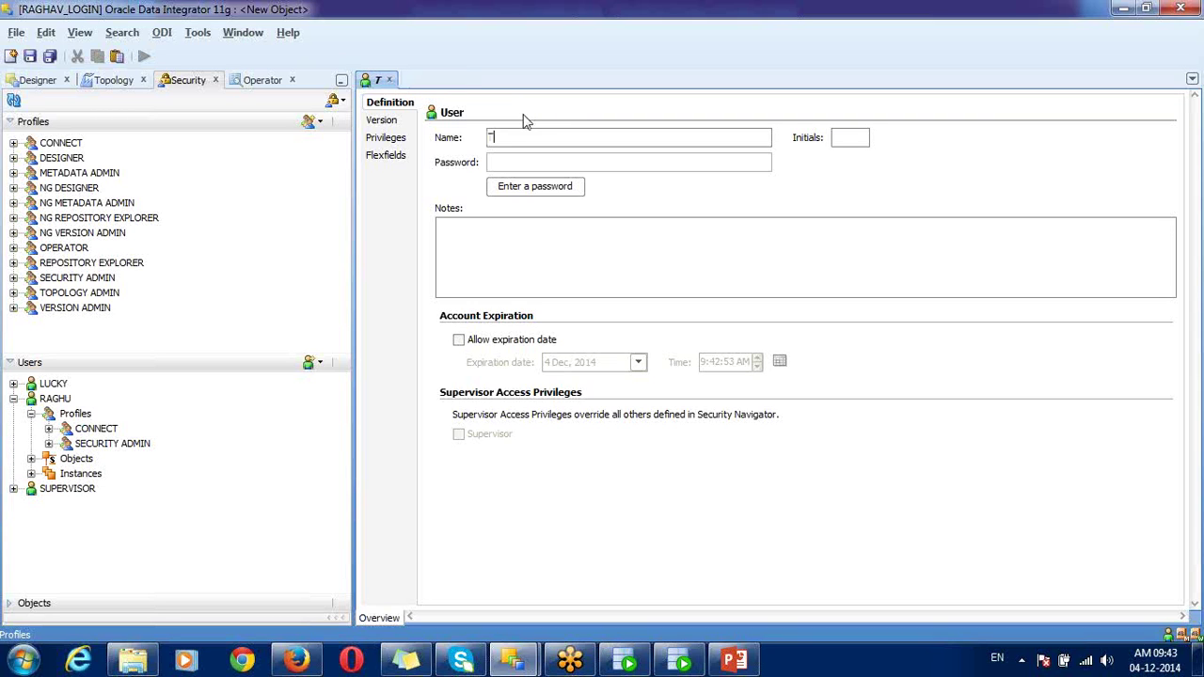
{"action": "type", "text": "EST"}
- Give TEST a password, save the user, expand it in the Users tree, and close the editor
{"action": "left_click", "coordinate": [527, 185]}
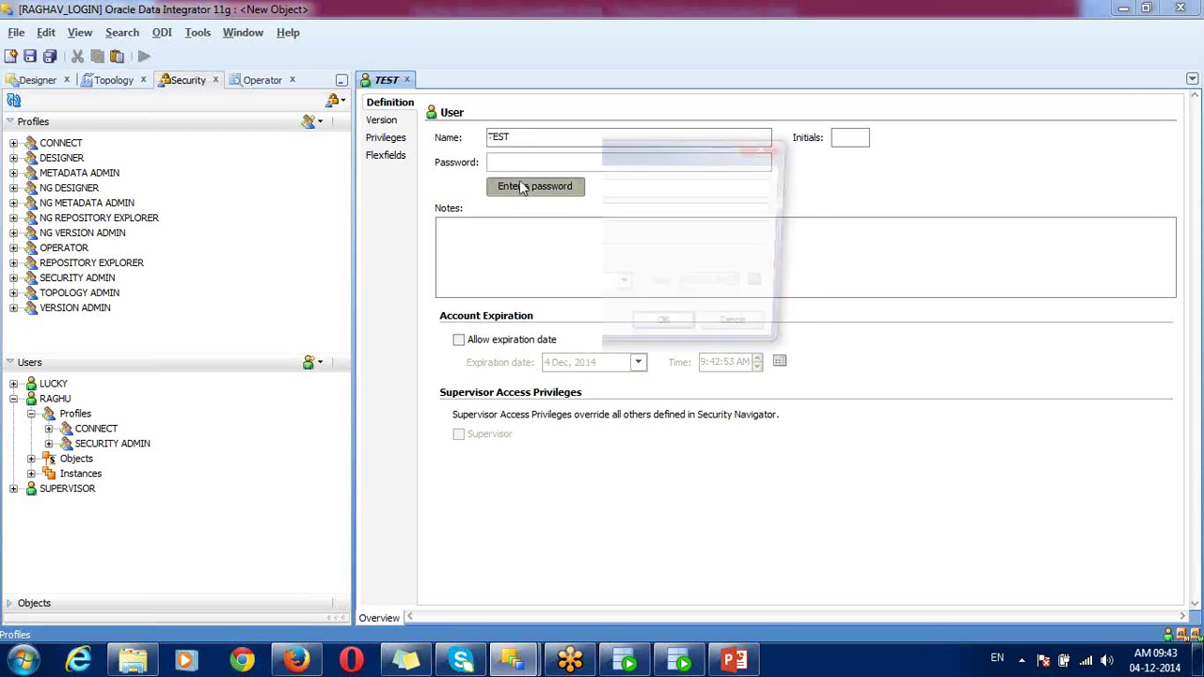
{"action": "type", "text": "••"}
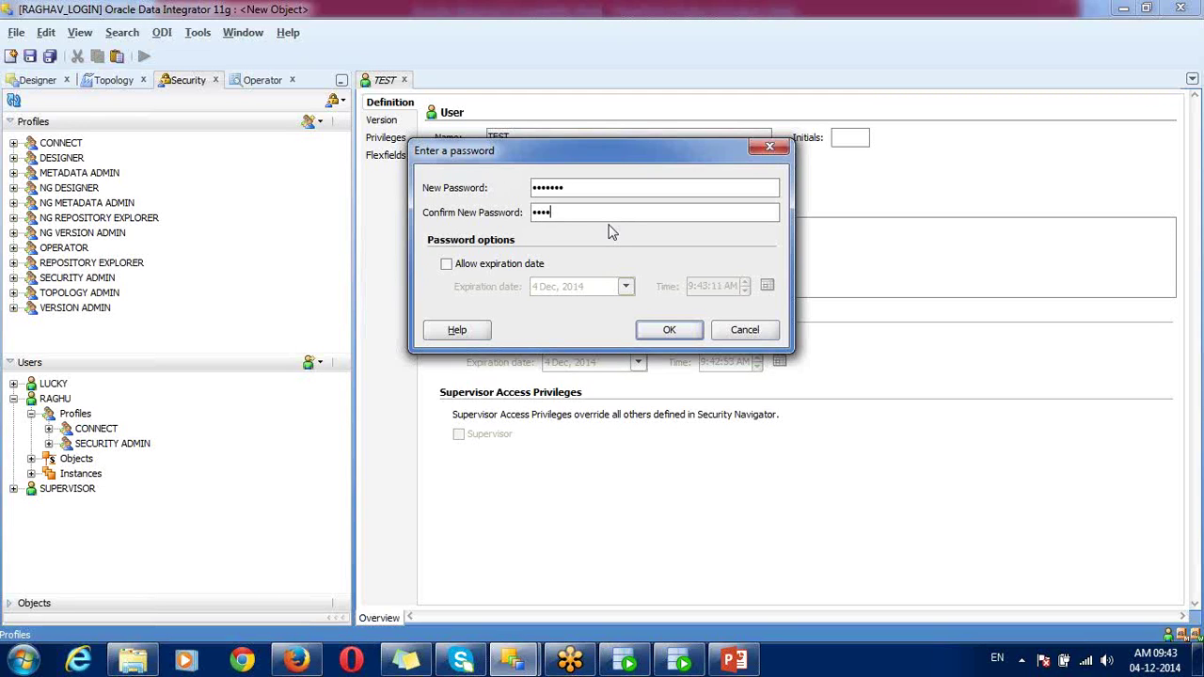
{"action": "left_click", "coordinate": [668, 329]}
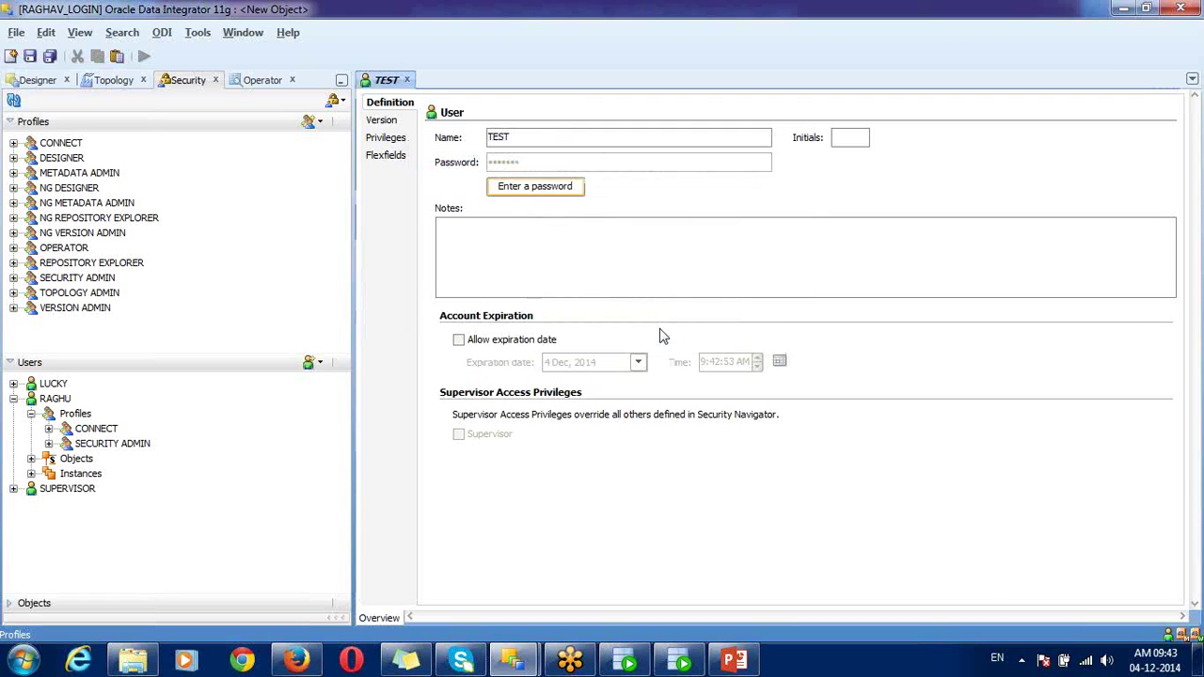
{"action": "key", "text": "ctrl+s"}
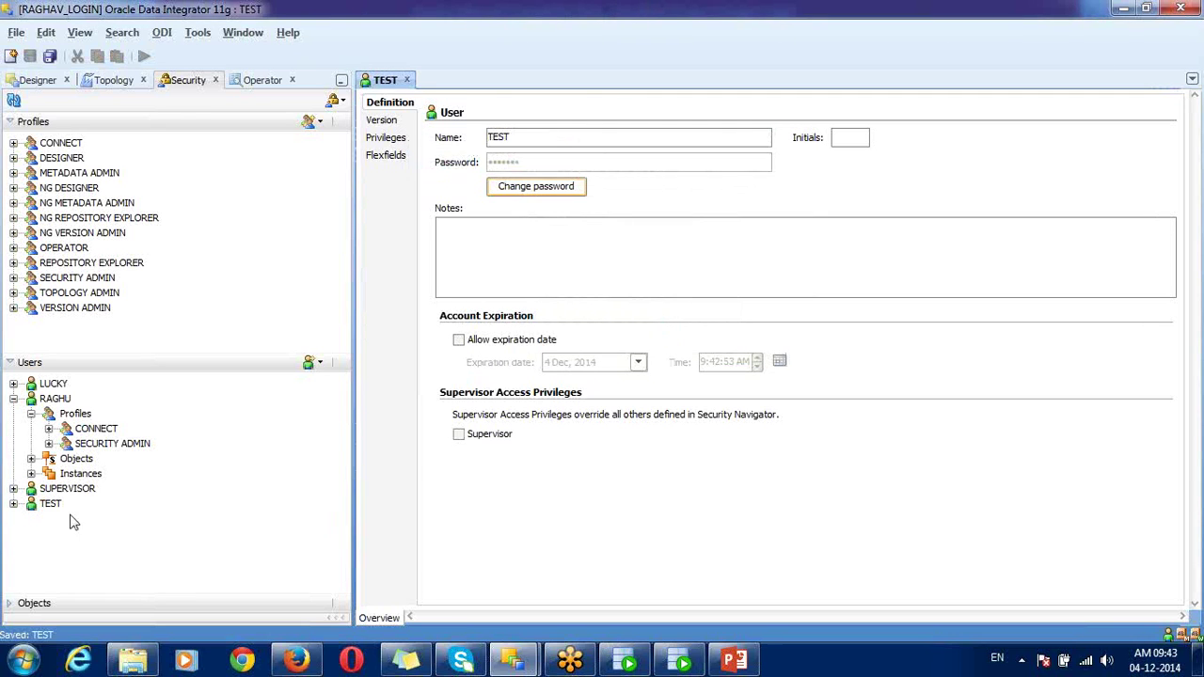
{"action": "left_click", "coordinate": [52, 506]}
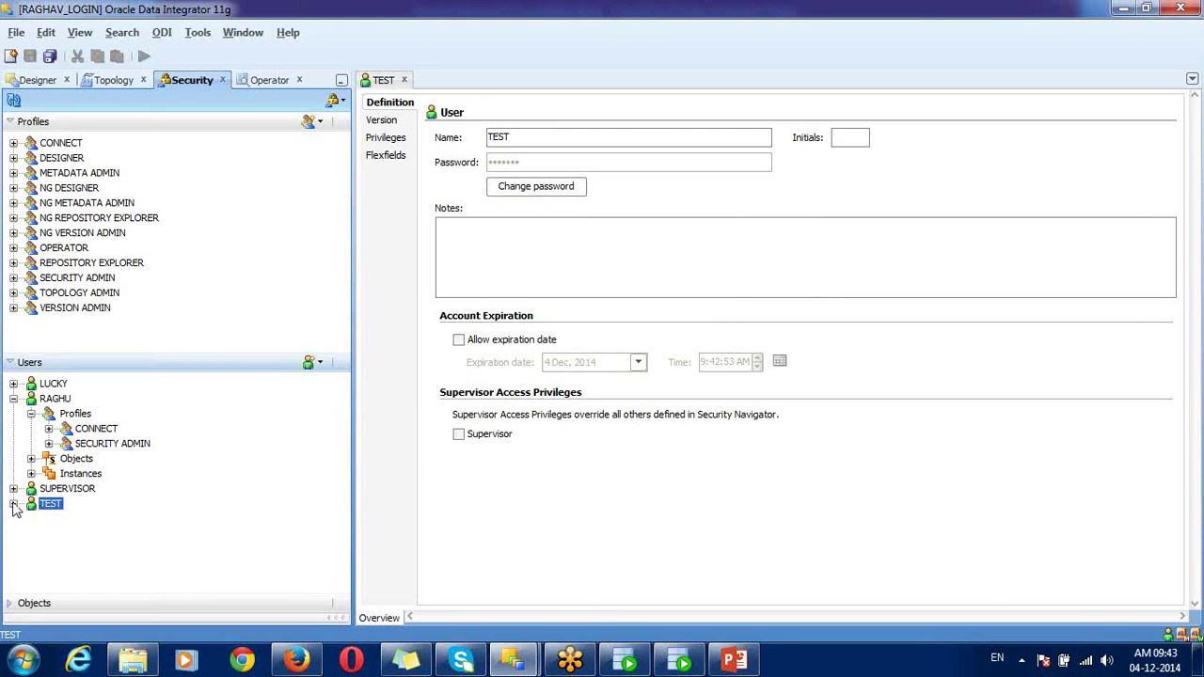
{"action": "left_click", "coordinate": [14, 506]}
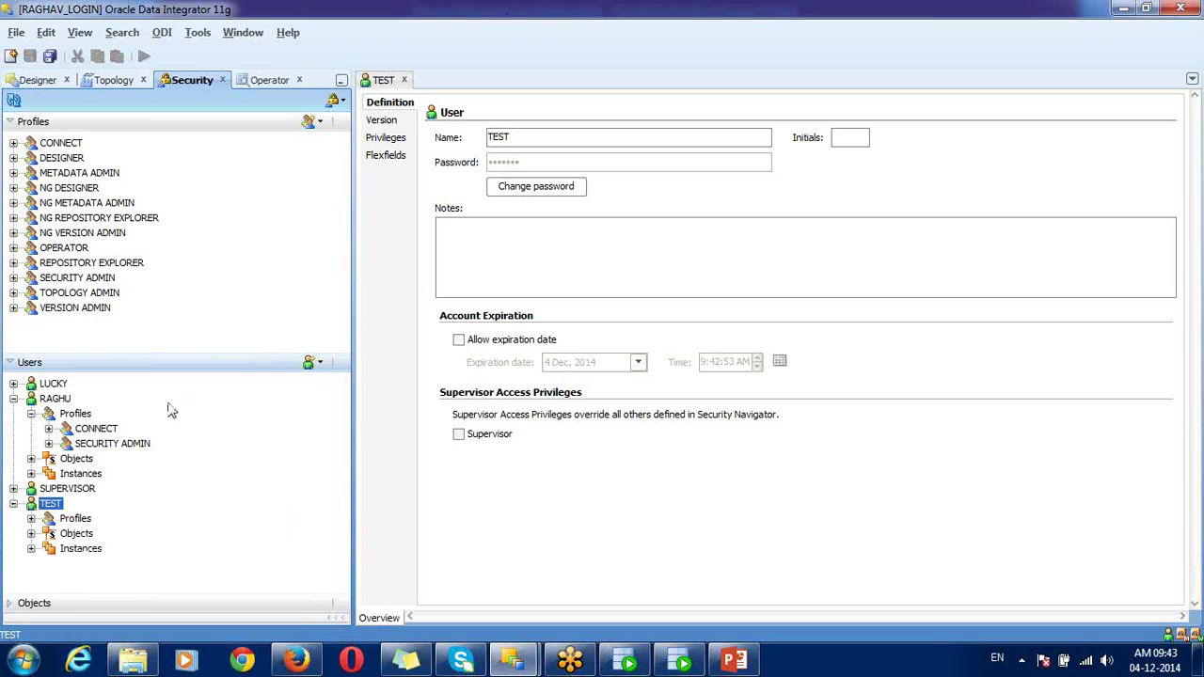
{"action": "left_click", "coordinate": [405, 80]}
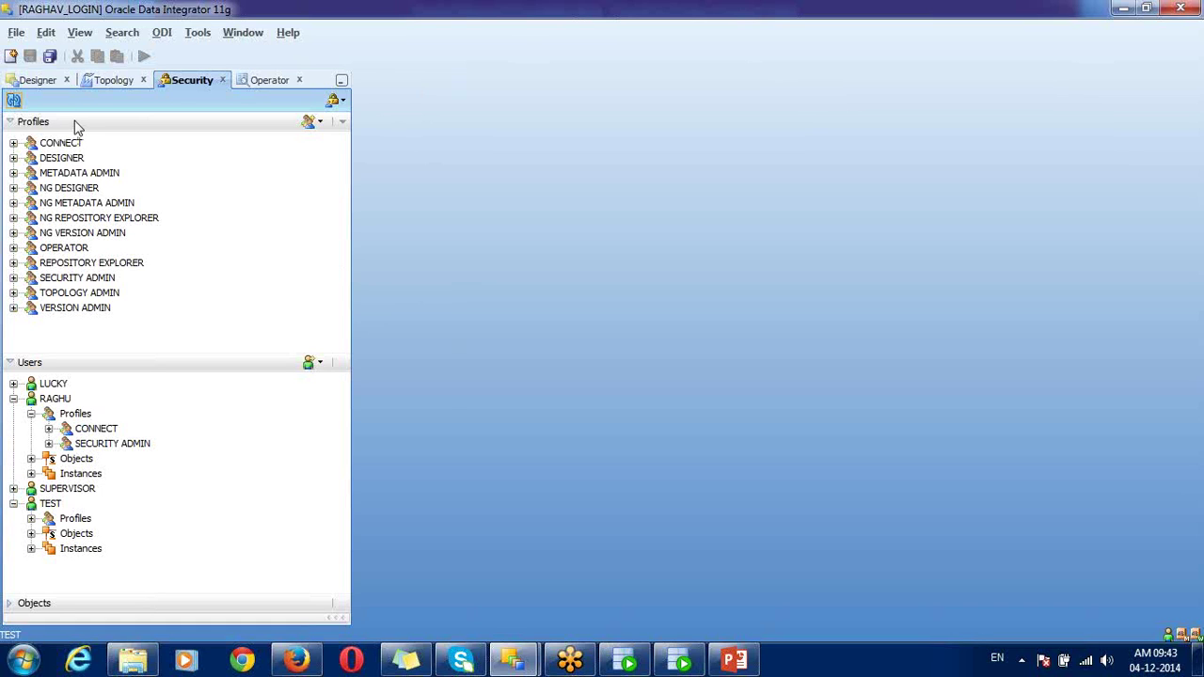
- In LUCKY_LOGIN, select the SECURITY ADMIN and TOPOLOGY ADMIN profiles
{"action": "mouse_move", "coordinate": [509, 662]}
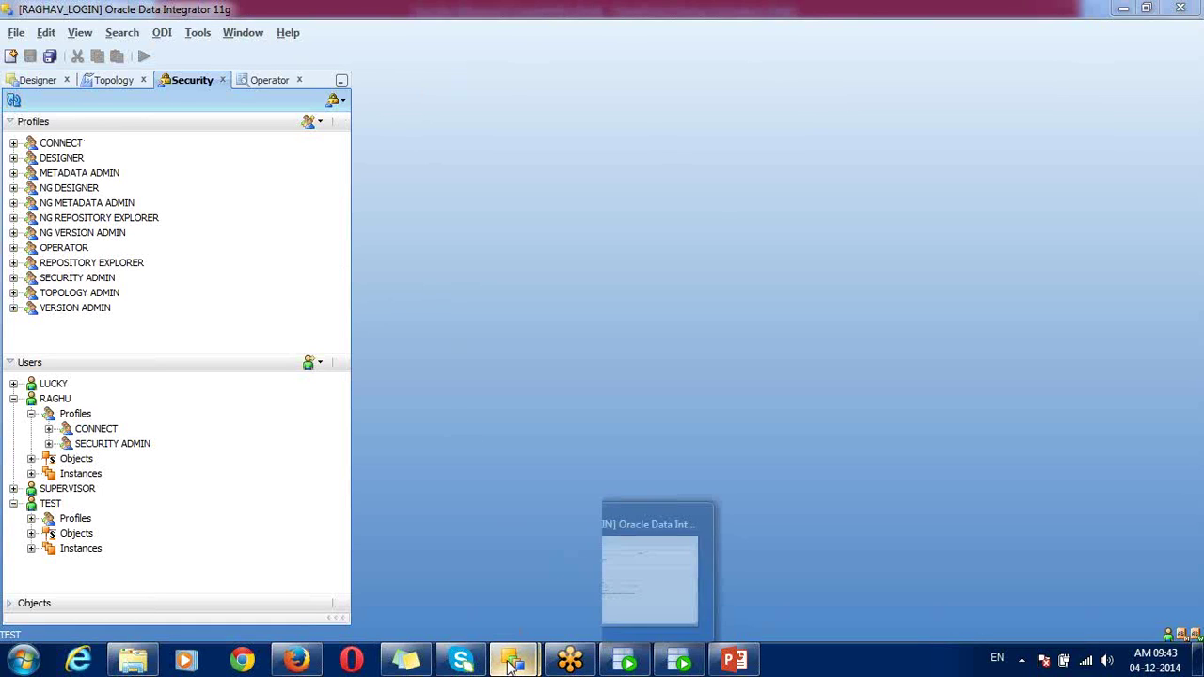
{"action": "left_click", "coordinate": [591, 564]}
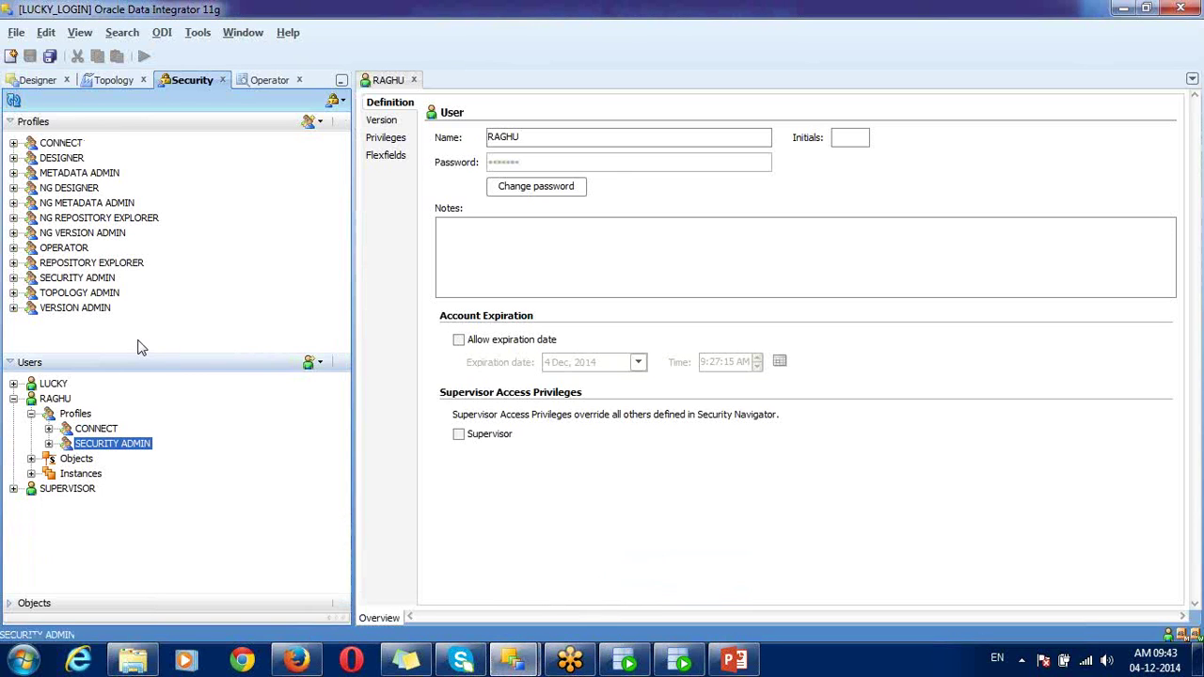
{"action": "left_click", "coordinate": [77, 278]}
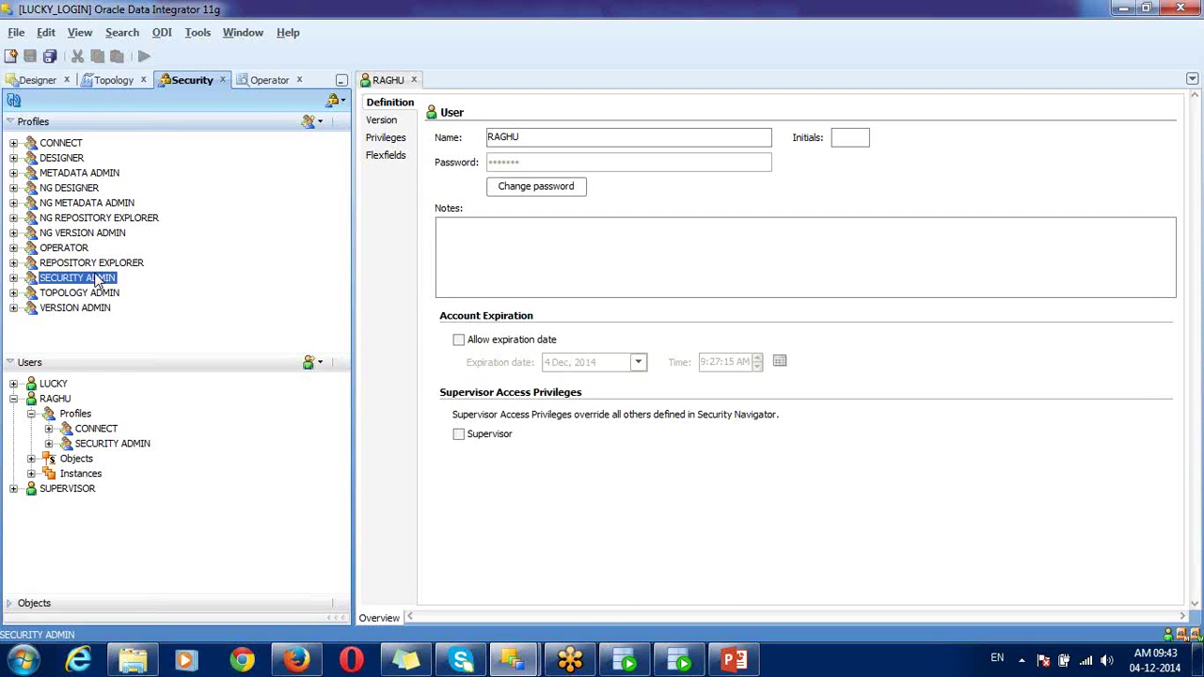
{"action": "left_click", "coordinate": [99, 294]}
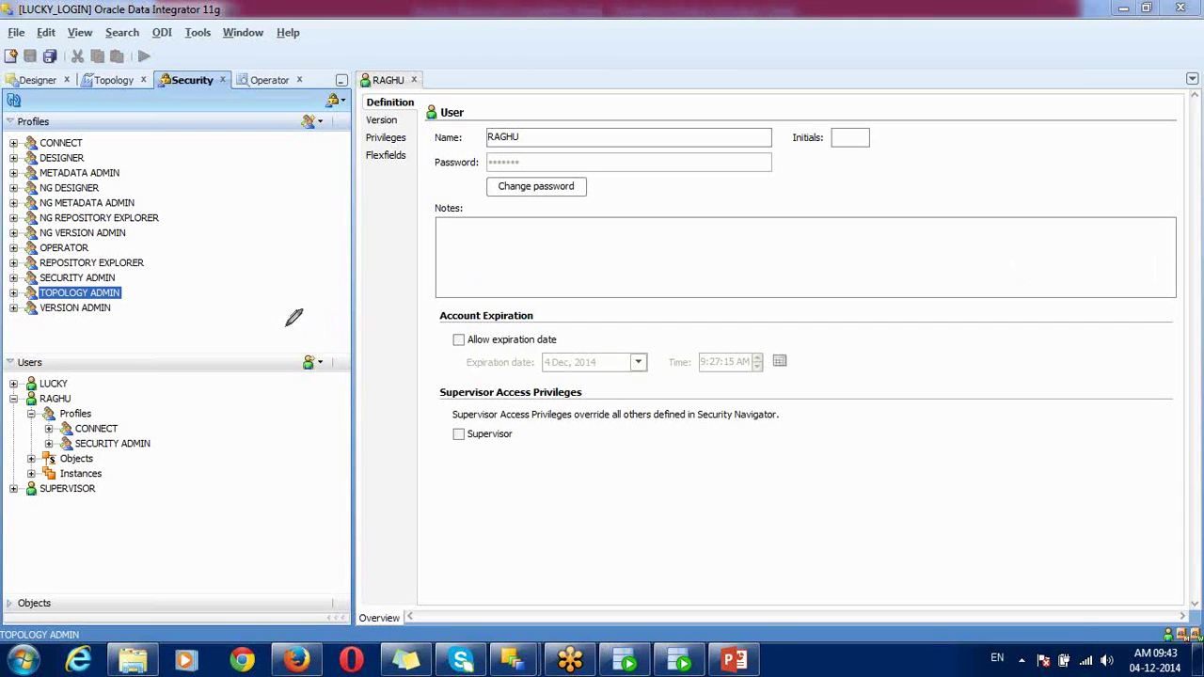
- Annotate how TOPOLOGY ADMIN links the Topology navigator to RAGHU, then clear the pen marks
{"action": "mouse_move", "coordinate": [133, 285]}
{"action": "left_mouse_down"}
{"action": "mouse_move", "coordinate": [31, 288]}
{"action": "mouse_move", "coordinate": [137, 293]}
{"action": "mouse_move", "coordinate": [134, 276]}
{"action": "left_mouse_up"}
{"action": "left_click_drag", "start_coordinate": [146, 60], "coordinate": [98, 62]}
{"action": "mouse_move", "coordinate": [93, 98]}
{"action": "left_mouse_down"}
{"action": "mouse_move", "coordinate": [157, 79]}
{"action": "mouse_move", "coordinate": [146, 65]}
{"action": "left_mouse_up"}
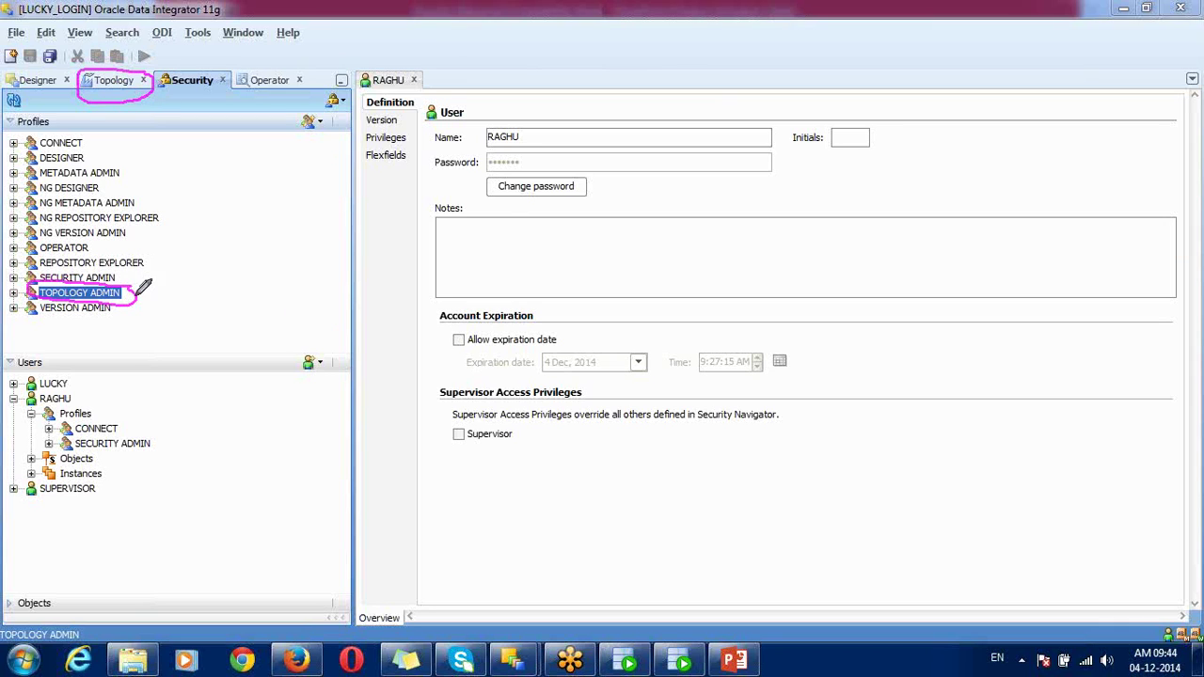
{"action": "mouse_move", "coordinate": [136, 294]}
{"action": "left_mouse_down"}
{"action": "mouse_move", "coordinate": [146, 133]}
{"action": "mouse_move", "coordinate": [122, 94]}
{"action": "left_mouse_up"}
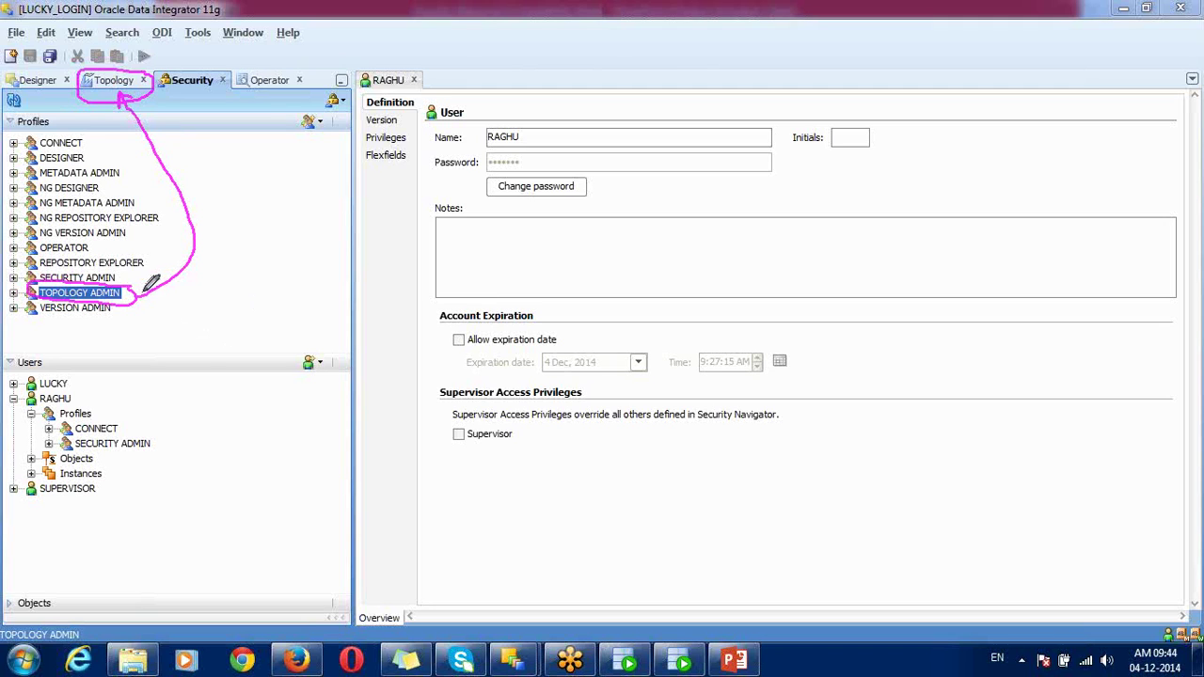
{"action": "mouse_move", "coordinate": [146, 290]}
{"action": "left_mouse_down"}
{"action": "mouse_move", "coordinate": [202, 362]}
{"action": "mouse_move", "coordinate": [184, 393]}
{"action": "mouse_move", "coordinate": [81, 399]}
{"action": "mouse_move", "coordinate": [93, 392]}
{"action": "left_mouse_up"}
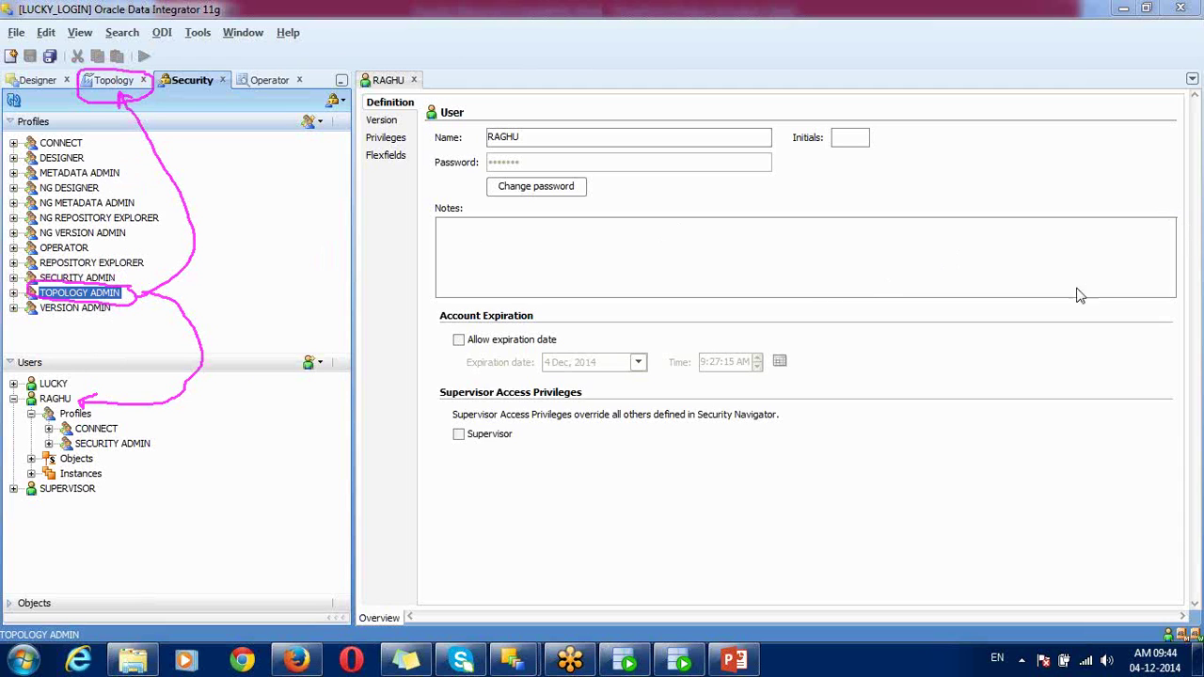
{"action": "key", "text": "e"}
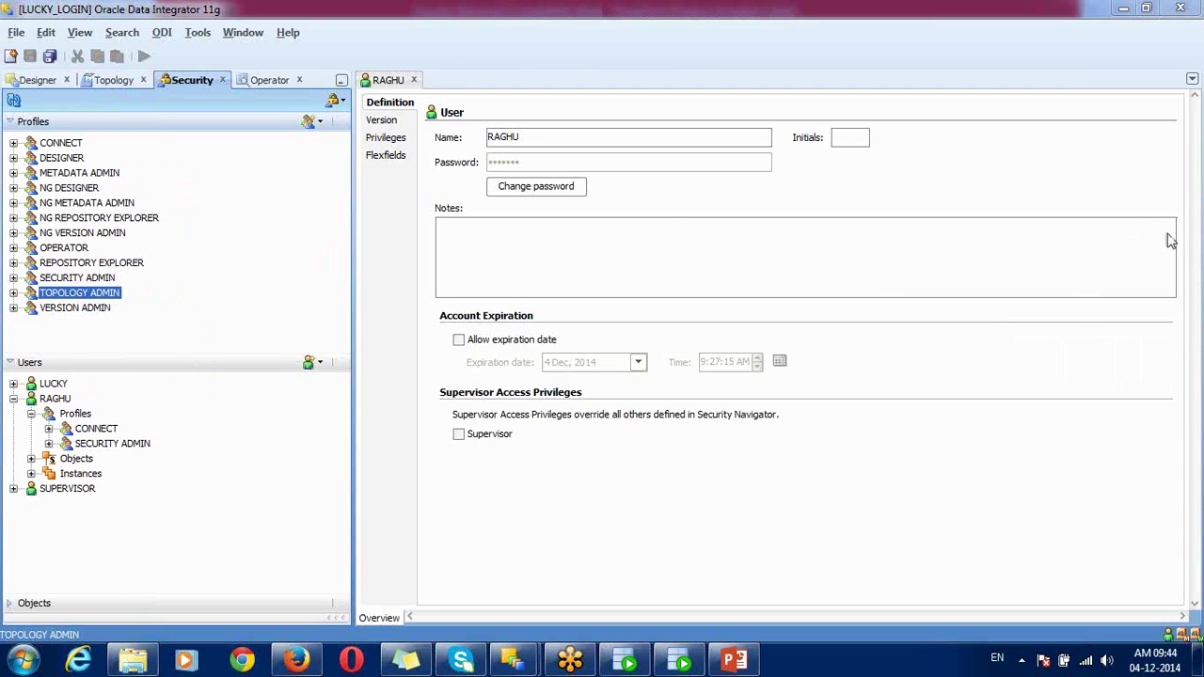
- Drag TOPOLOGY ADMIN onto RAGHU and confirm the grant with Yes
{"action": "left_click_drag", "start_coordinate": [118, 296], "coordinate": [58, 399]}
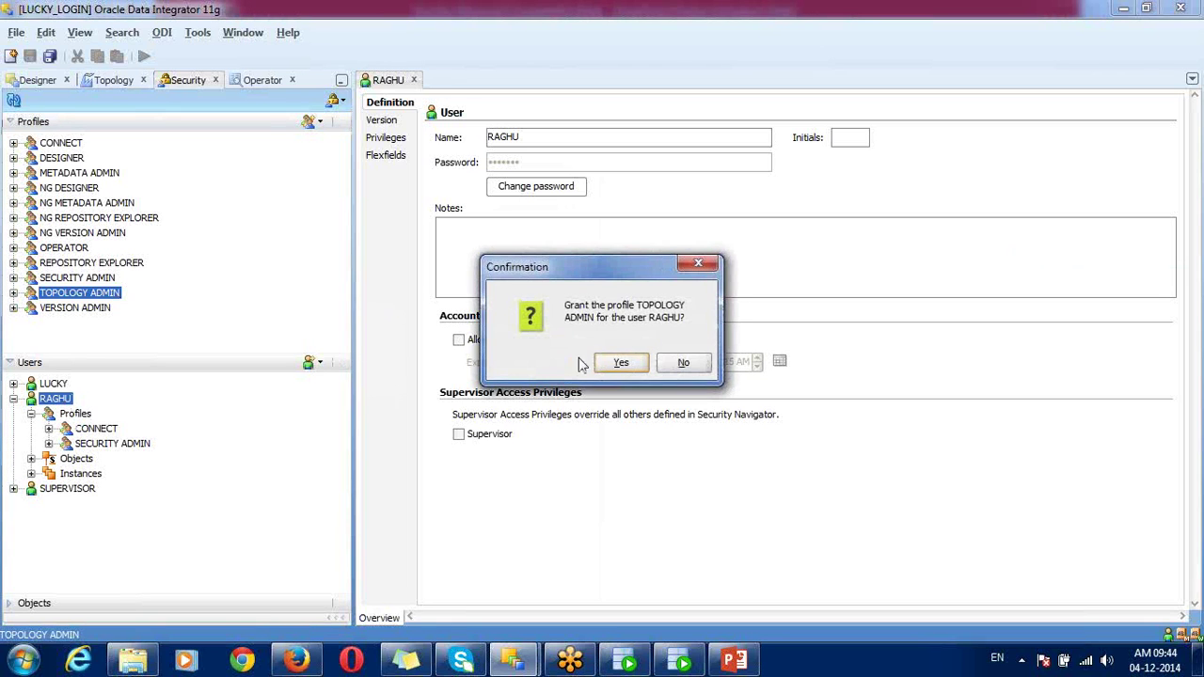
{"action": "left_click", "coordinate": [621, 364]}
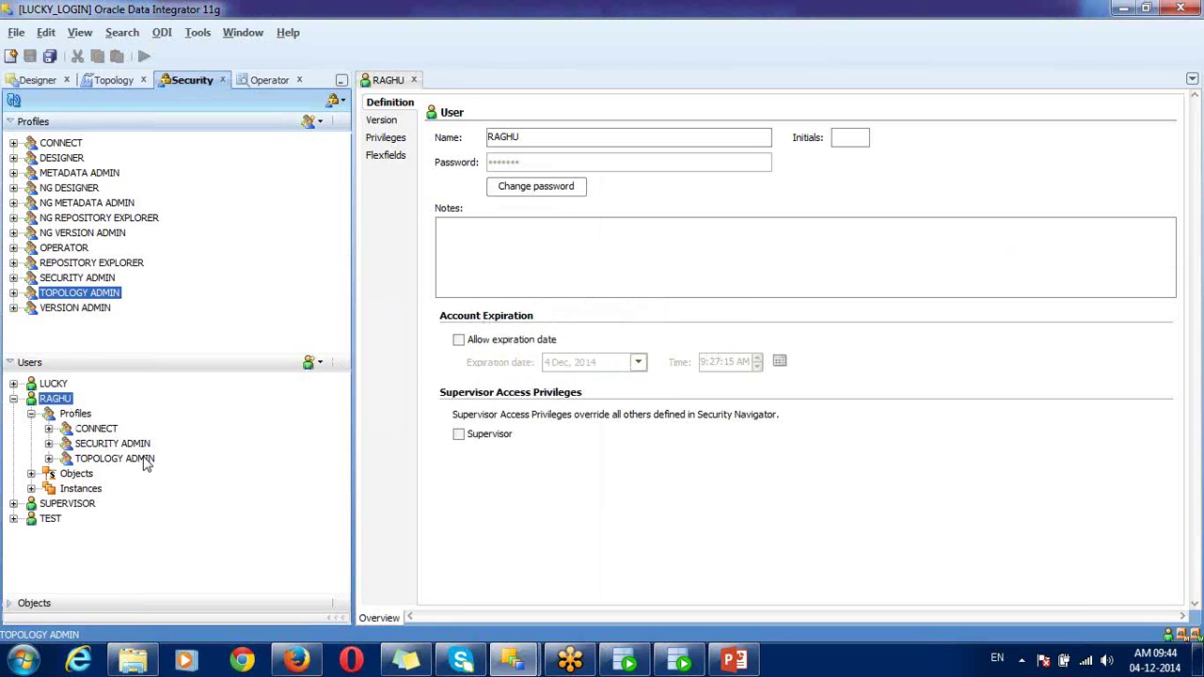
{"action": "left_click", "coordinate": [118, 459]}
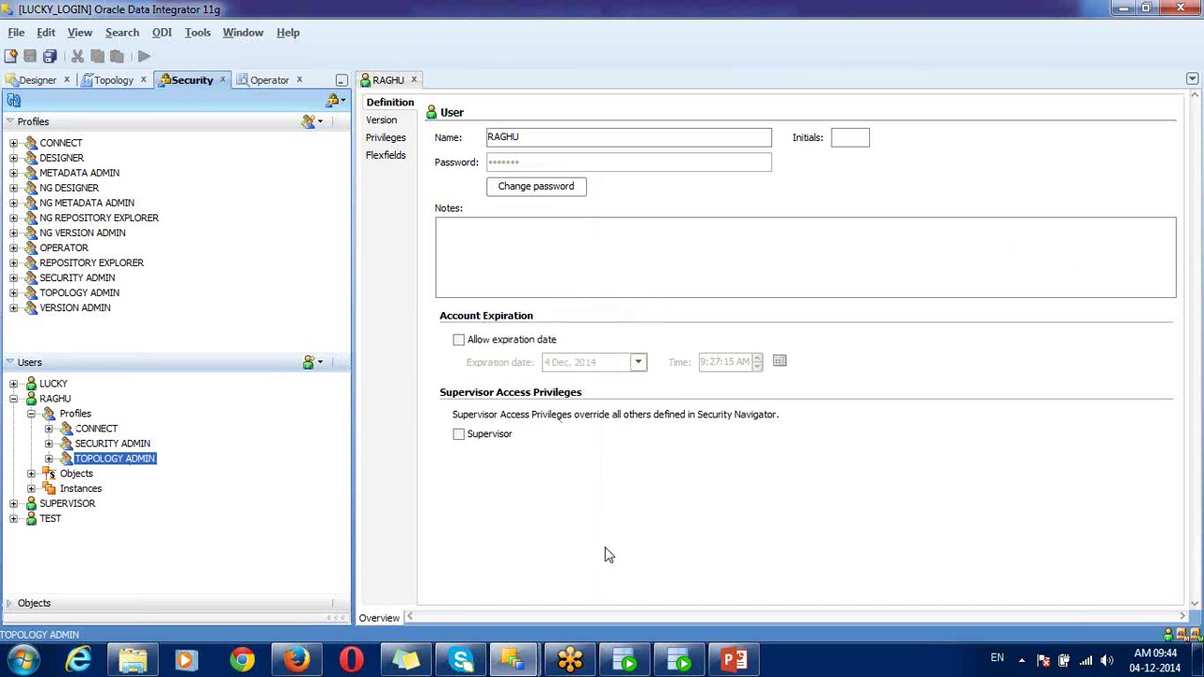
- Disconnect the RAGHAV_LOGIN window from the repository
{"action": "mouse_move", "coordinate": [512, 659]}
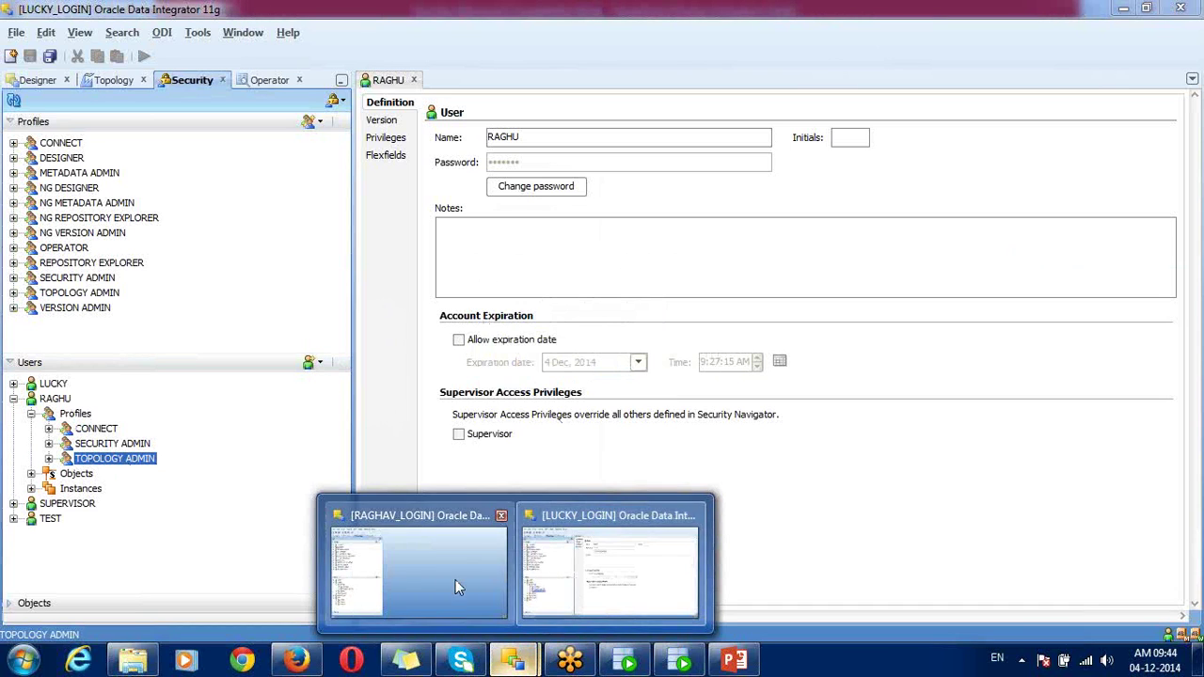
{"action": "left_click", "coordinate": [456, 580]}
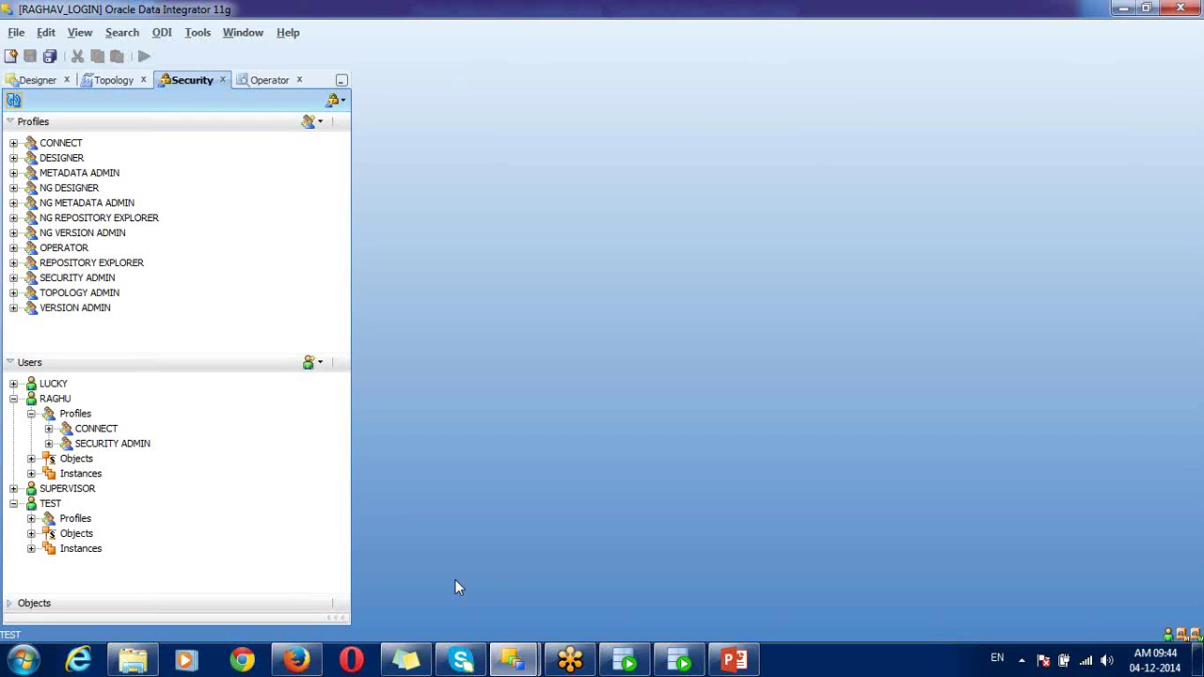
{"action": "left_click", "coordinate": [161, 34]}
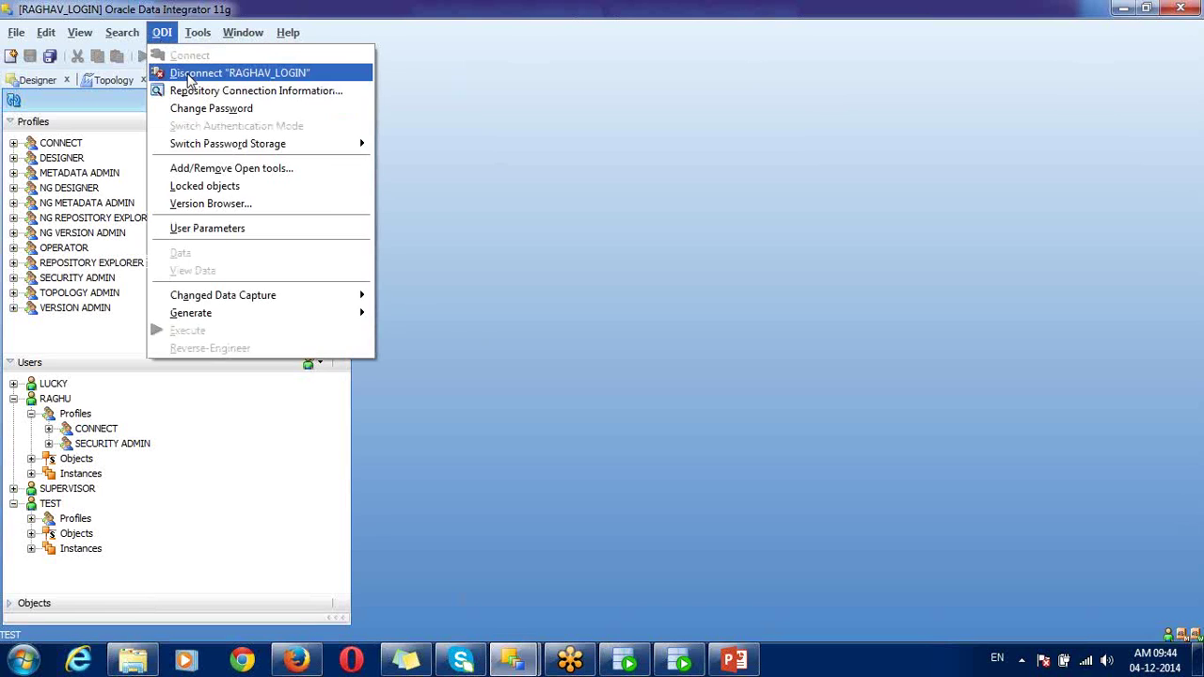
{"action": "left_click", "coordinate": [188, 80]}
- Log back in as RAGHU with the user's password
{"action": "double_click", "coordinate": [167, 146]}
{"action": "double_click", "coordinate": [531, 228]}
{"action": "type", "text": "RA"}
{"action": "key", "text": "Tab"}
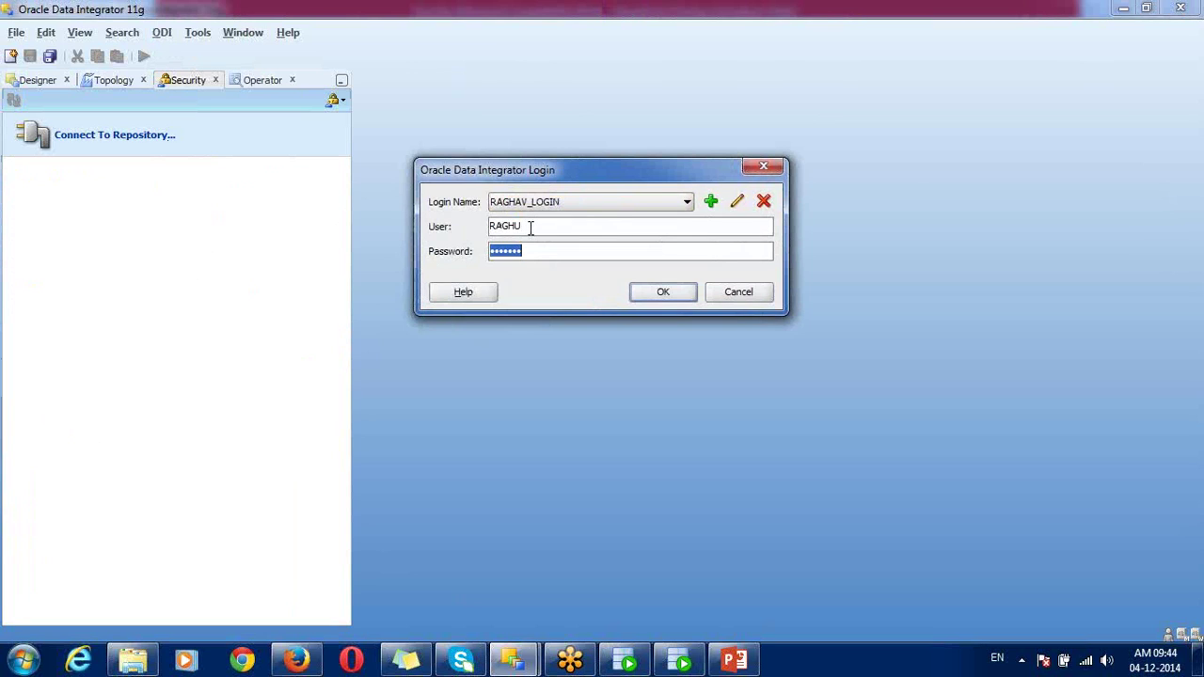
{"action": "key", "text": "Return"}
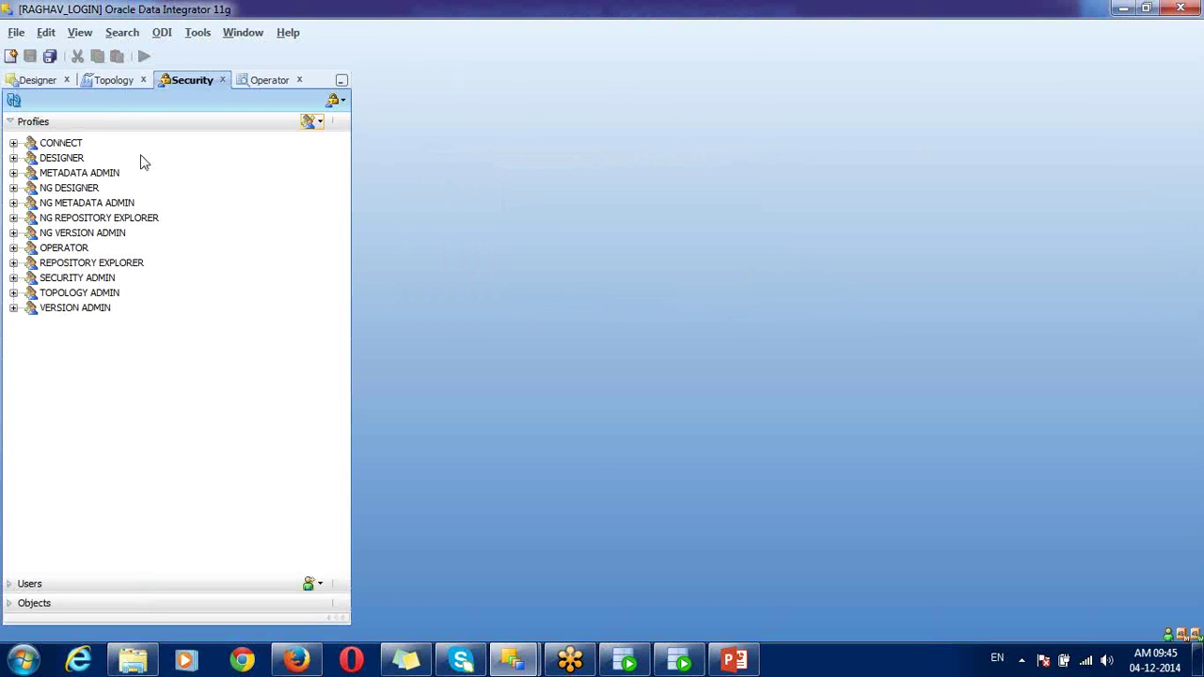
{"action": "left_click", "coordinate": [112, 81]}
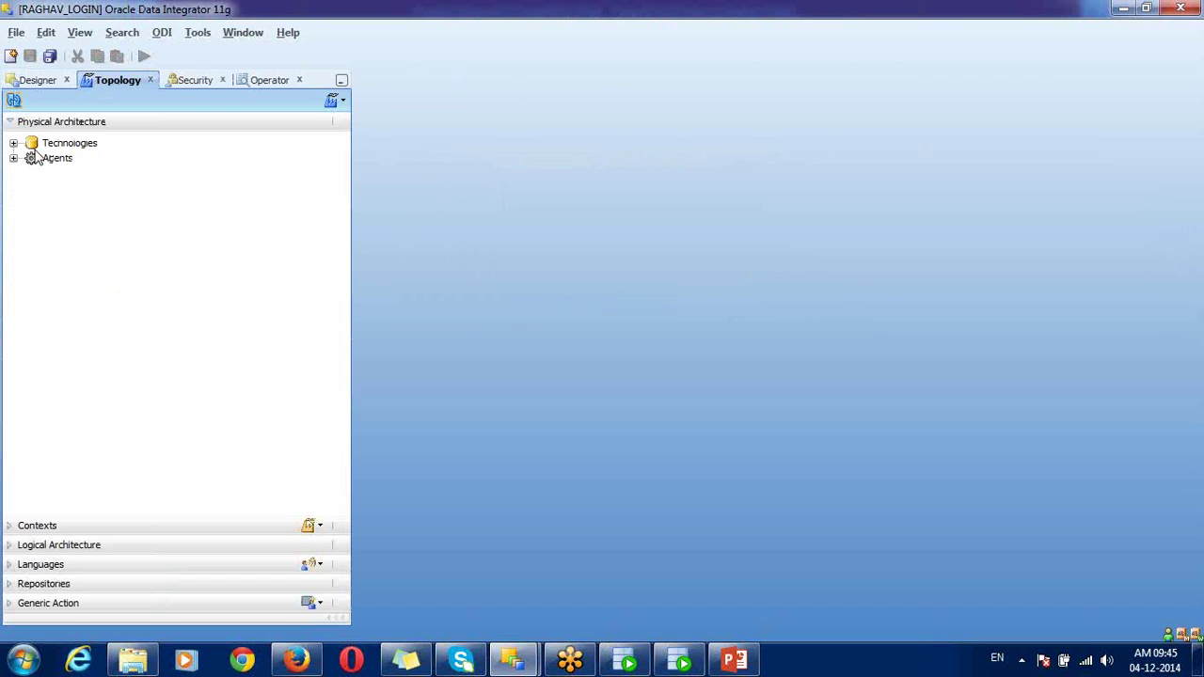
{"action": "left_click", "coordinate": [13, 144]}
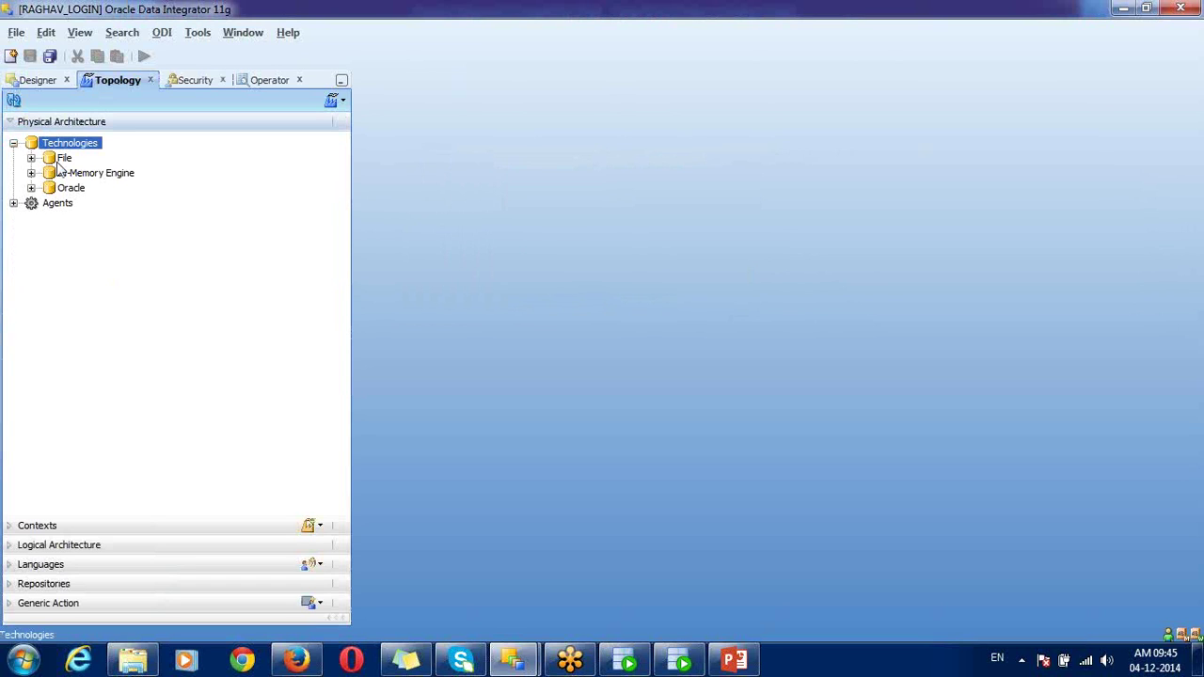
{"action": "right_click", "coordinate": [66, 164]}
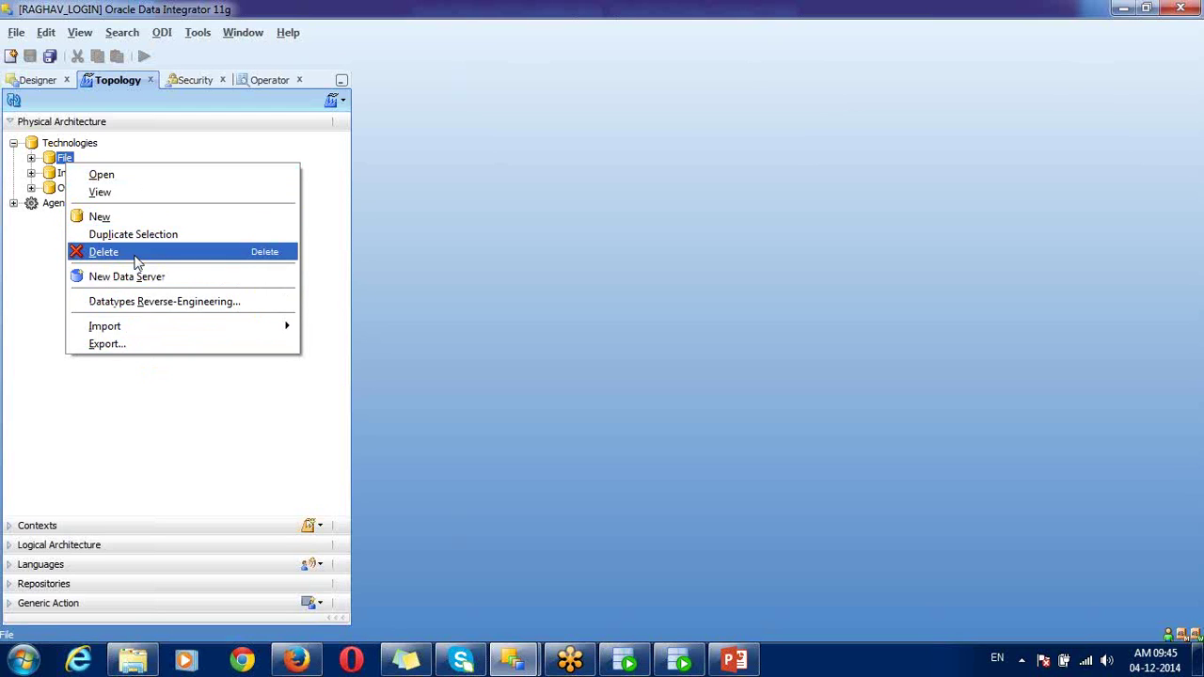
{"action": "left_click", "coordinate": [66, 143]}
{"action": "right_click", "coordinate": [66, 143]}
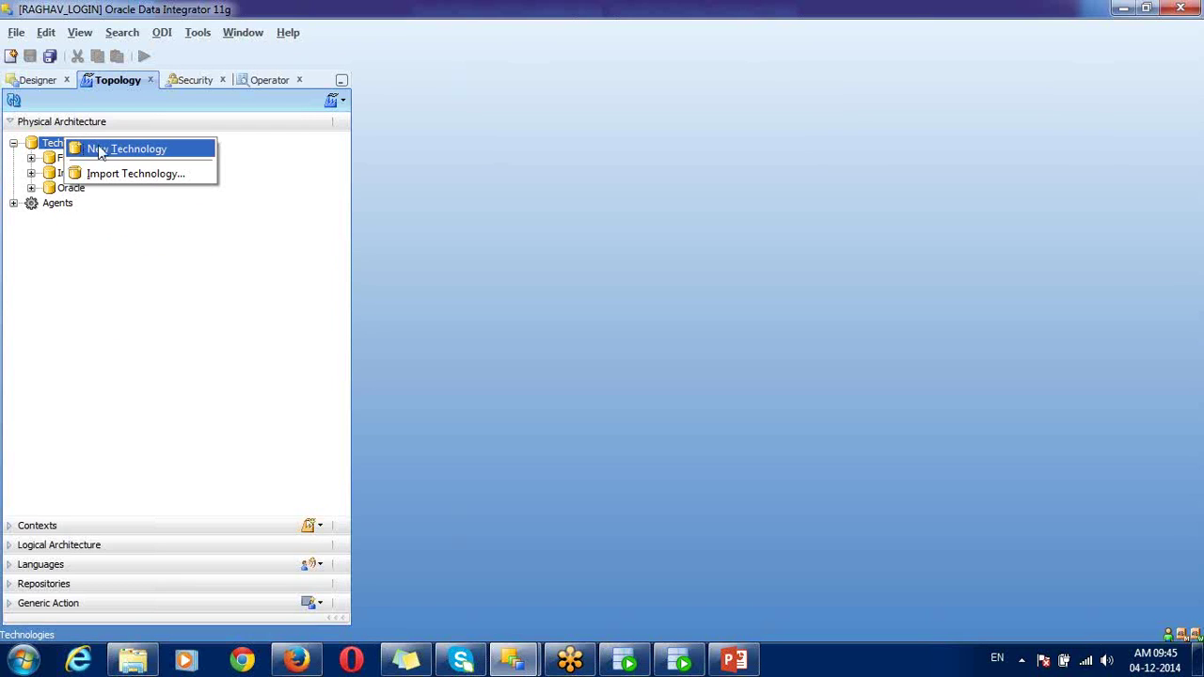
- In Security, expand RAGHU's Profiles and select the granted TOPOLOGY ADMIN profile
{"action": "left_click", "coordinate": [197, 81]}
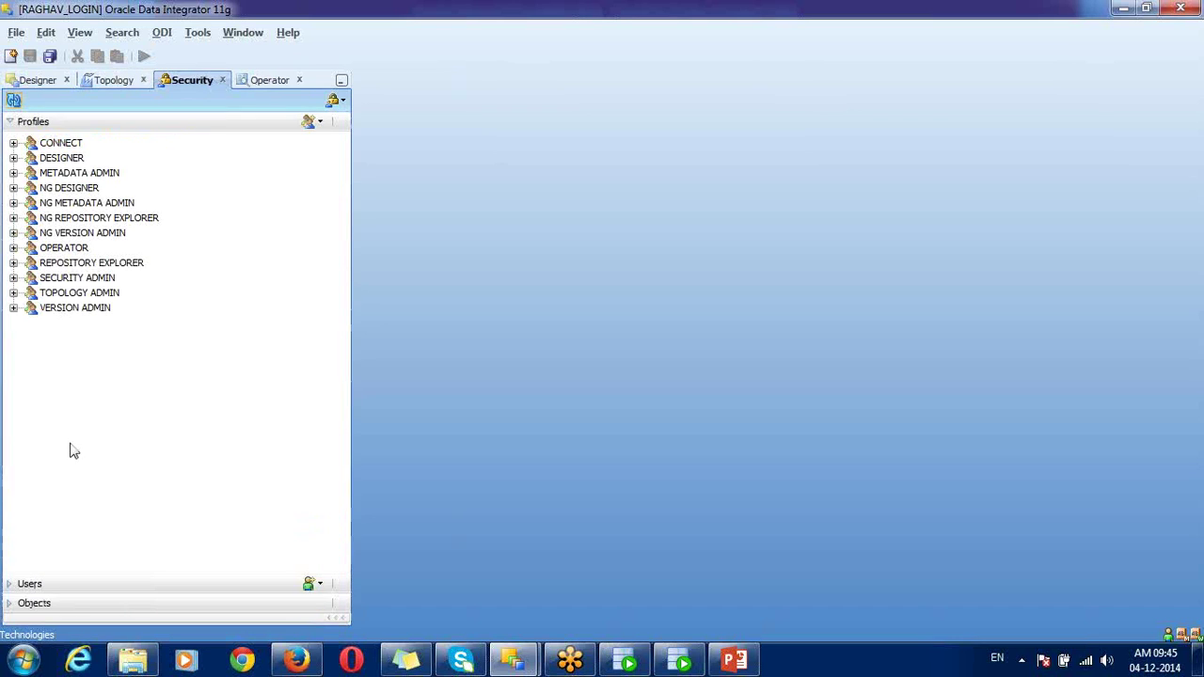
{"action": "left_click", "coordinate": [40, 585]}
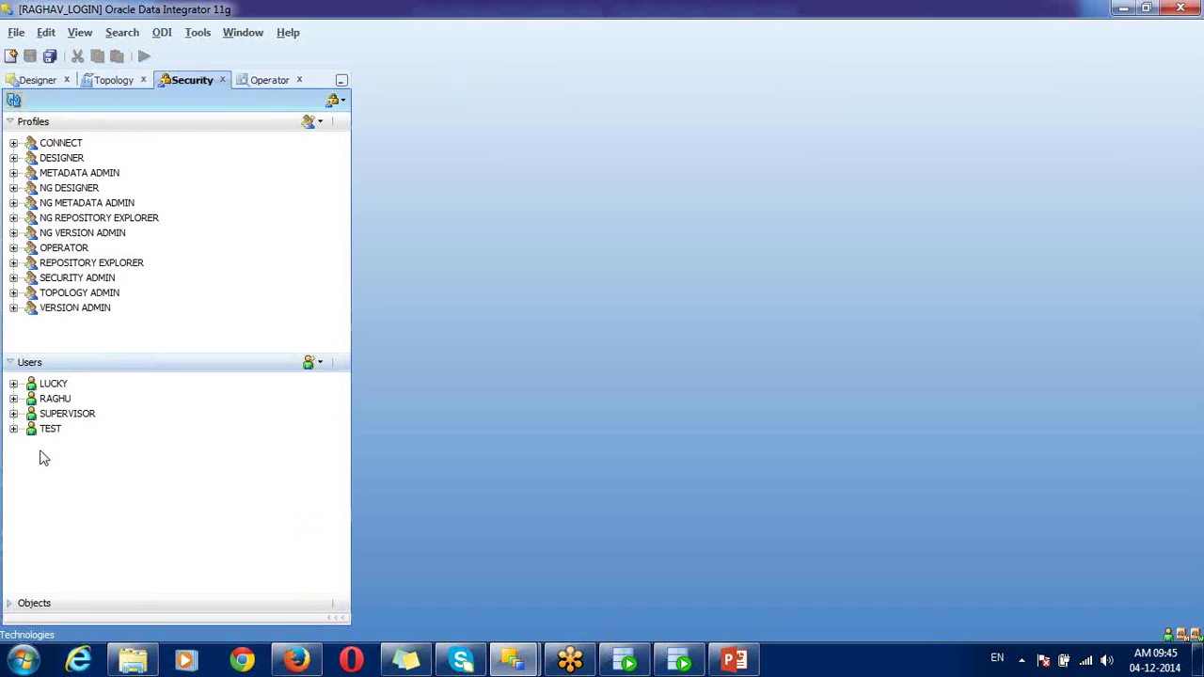
{"action": "left_click", "coordinate": [13, 401]}
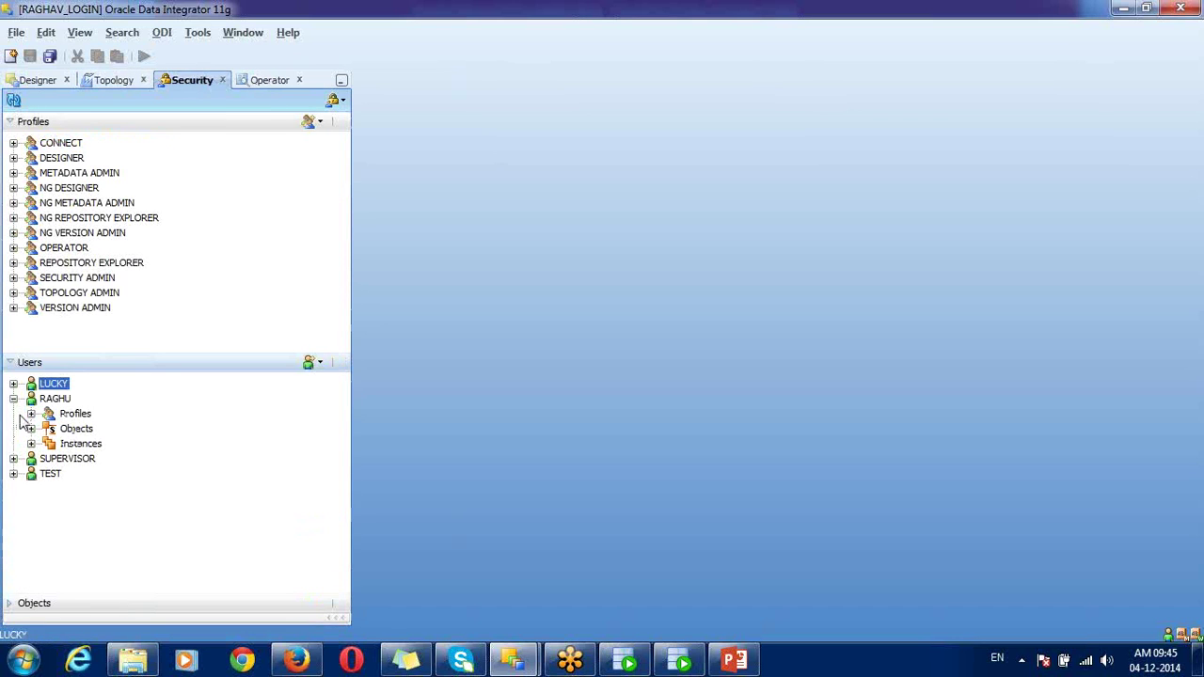
{"action": "left_click", "coordinate": [31, 415]}
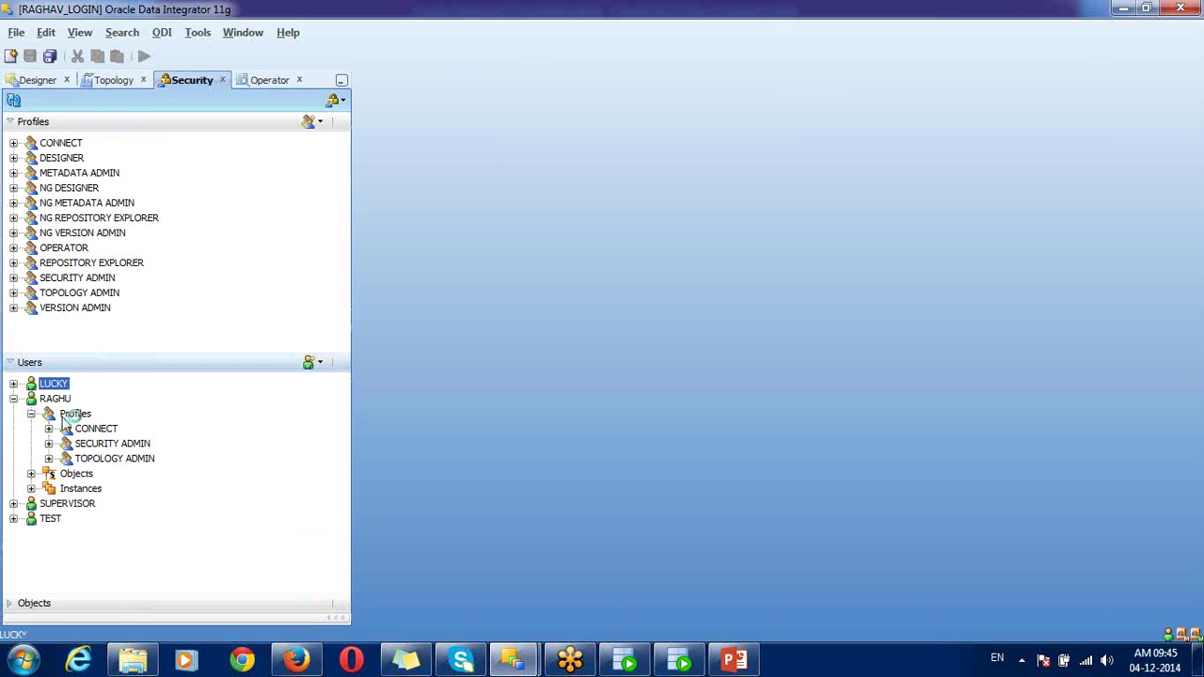
{"action": "left_click", "coordinate": [99, 461]}
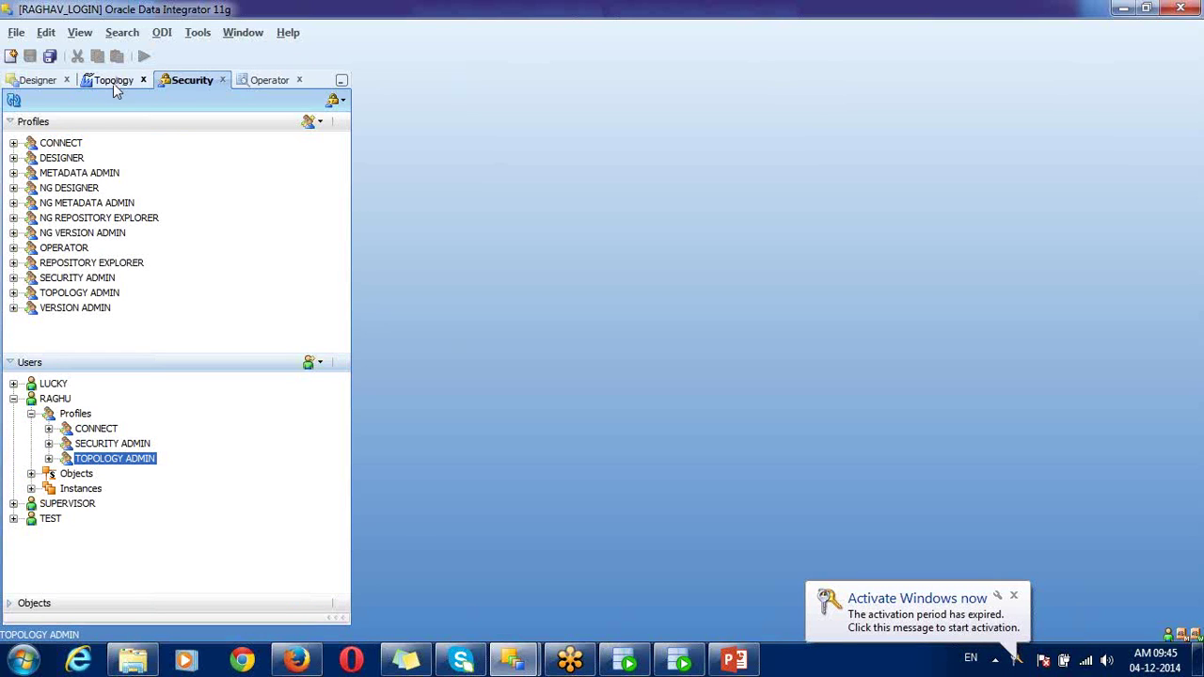
- In the Topology navigator, check the add options for Contexts and Languages
{"action": "left_click", "coordinate": [113, 81]}
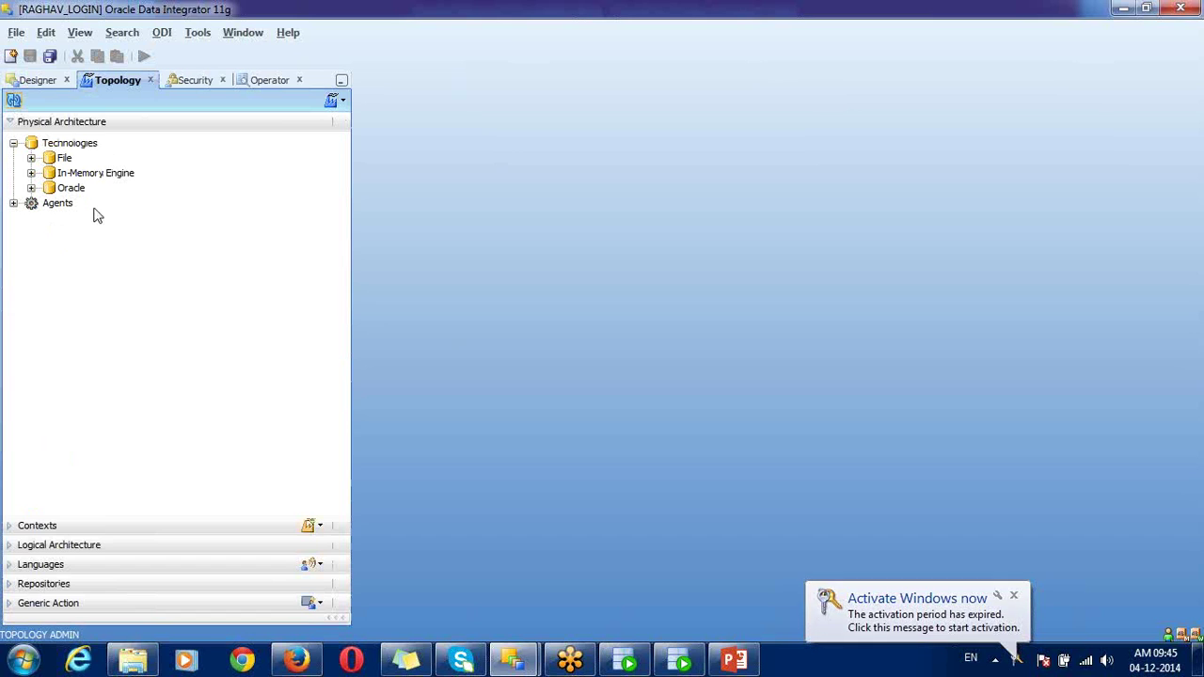
{"action": "left_click", "coordinate": [313, 528]}
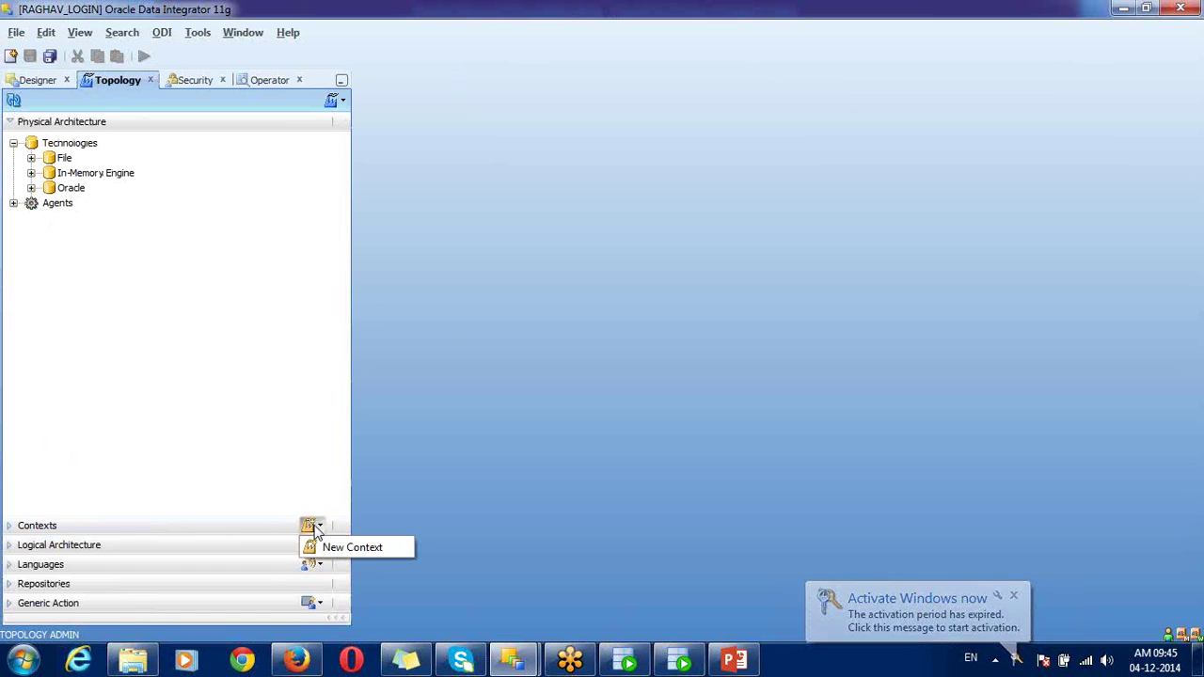
{"action": "left_click", "coordinate": [312, 566]}
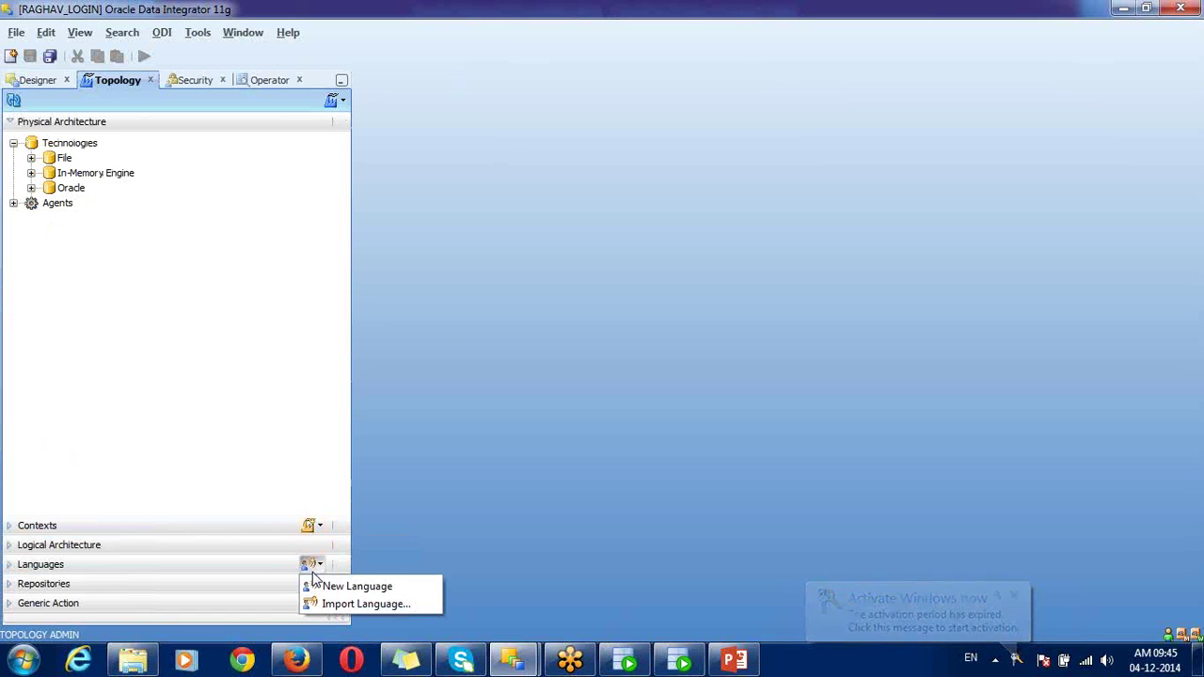
{"action": "left_click", "coordinate": [172, 592]}
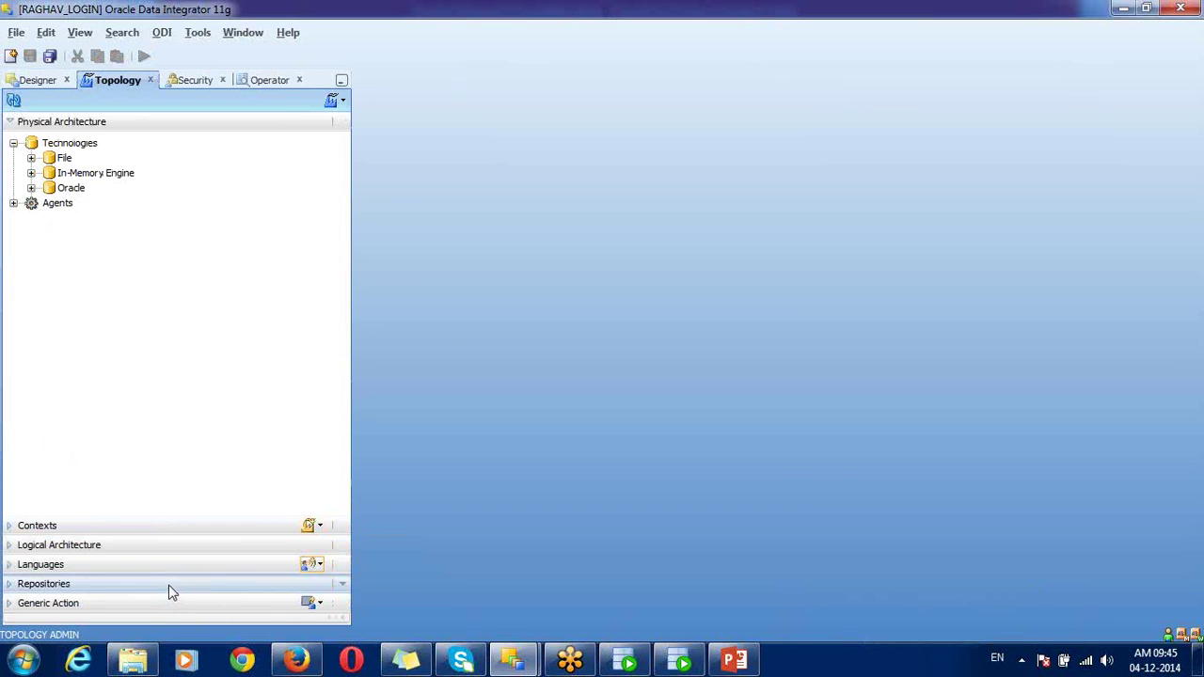
- Expand Repositories > Work Repositories to show WORKREP45 and its actions, then select the master repository
{"action": "left_click", "coordinate": [171, 587]}
{"action": "right_click", "coordinate": [49, 431]}
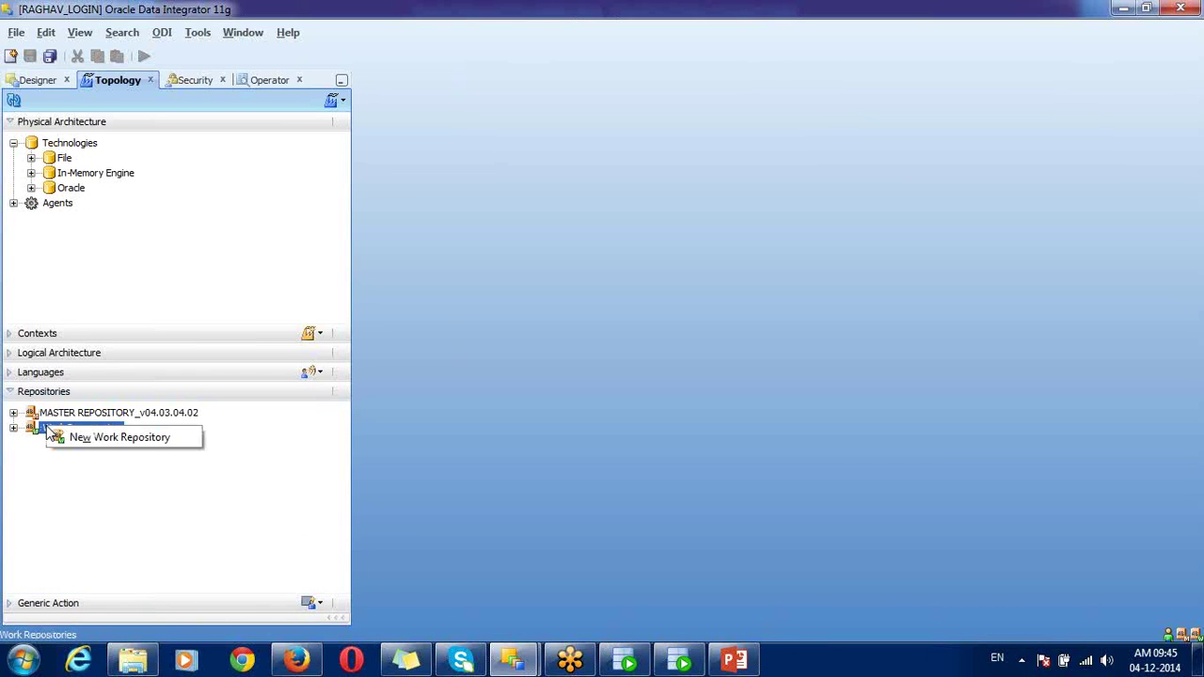
{"action": "left_click", "coordinate": [13, 429]}
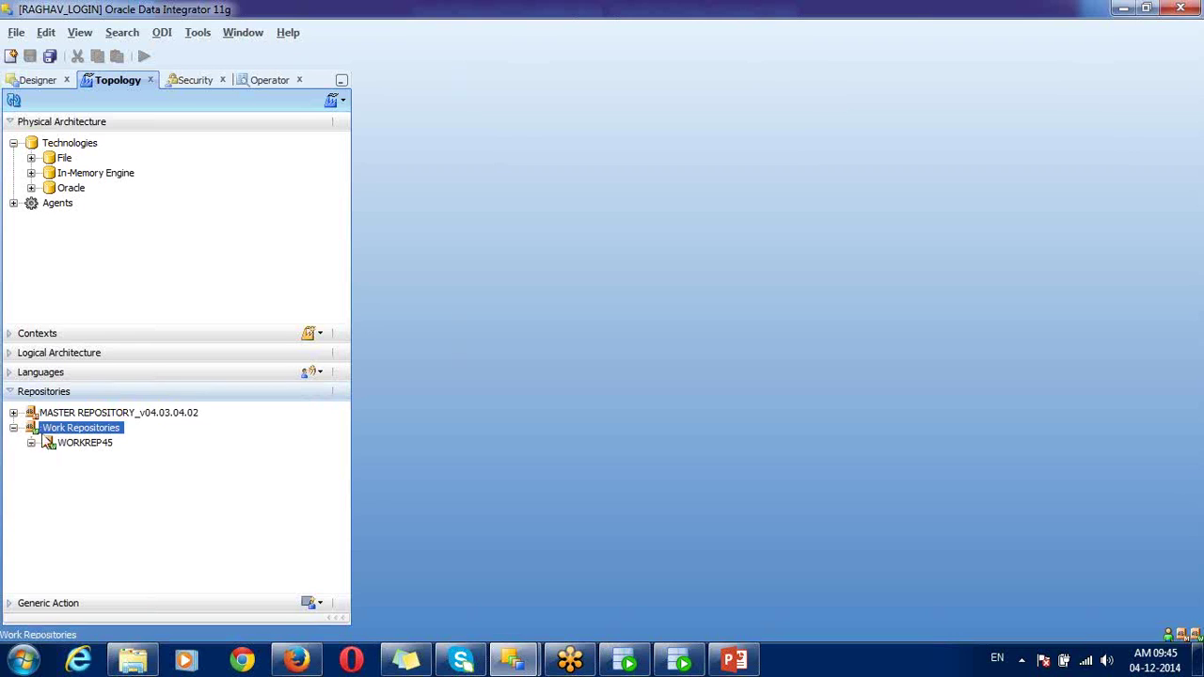
{"action": "right_click", "coordinate": [60, 448]}
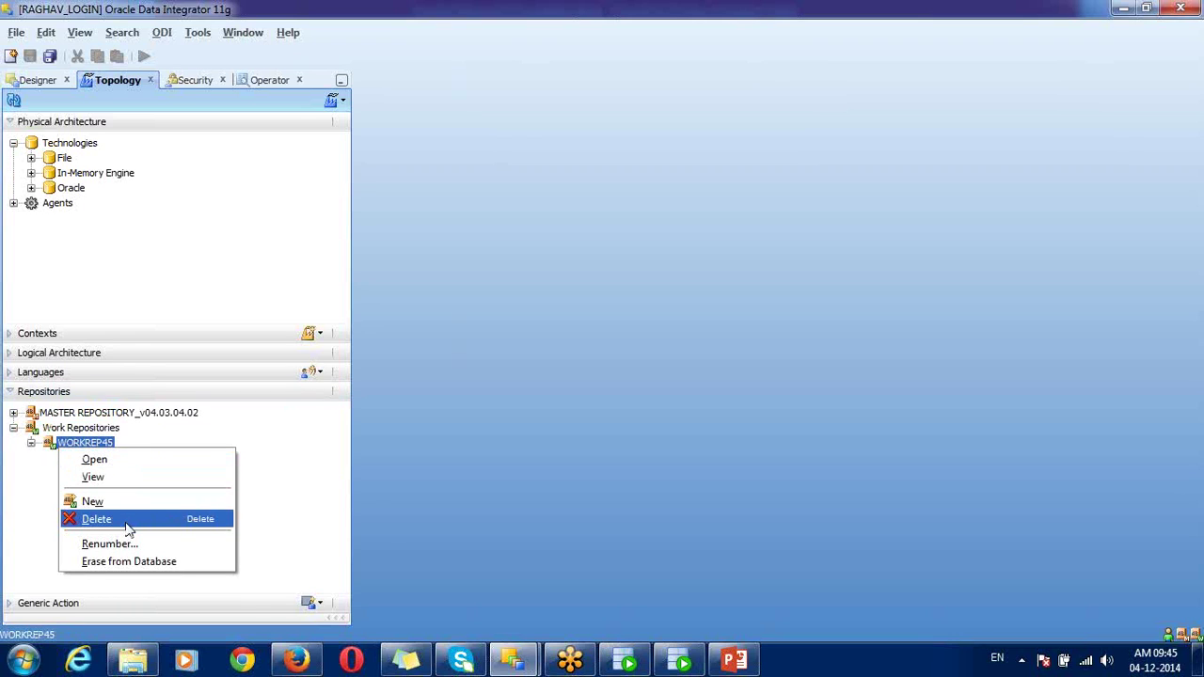
{"action": "left_click", "coordinate": [100, 413]}
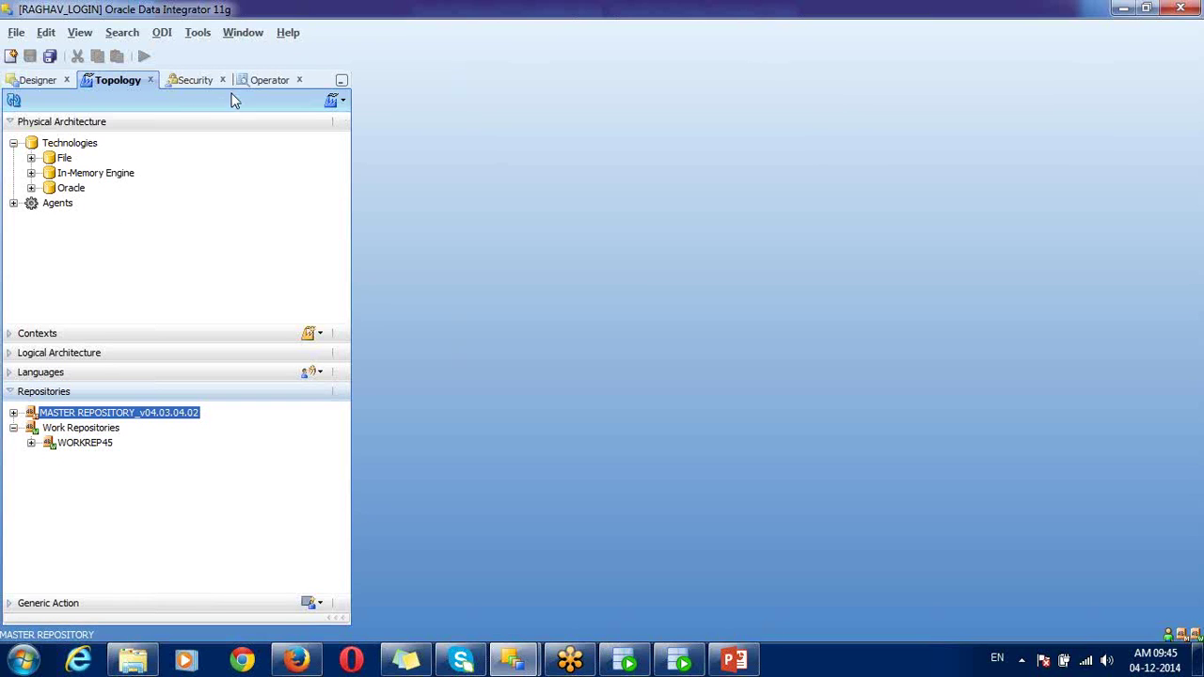
- In LUCKY_LOGIN, draw a pen line from the DESIGNER profile up to the Designer tab
{"action": "mouse_move", "coordinate": [513, 658]}
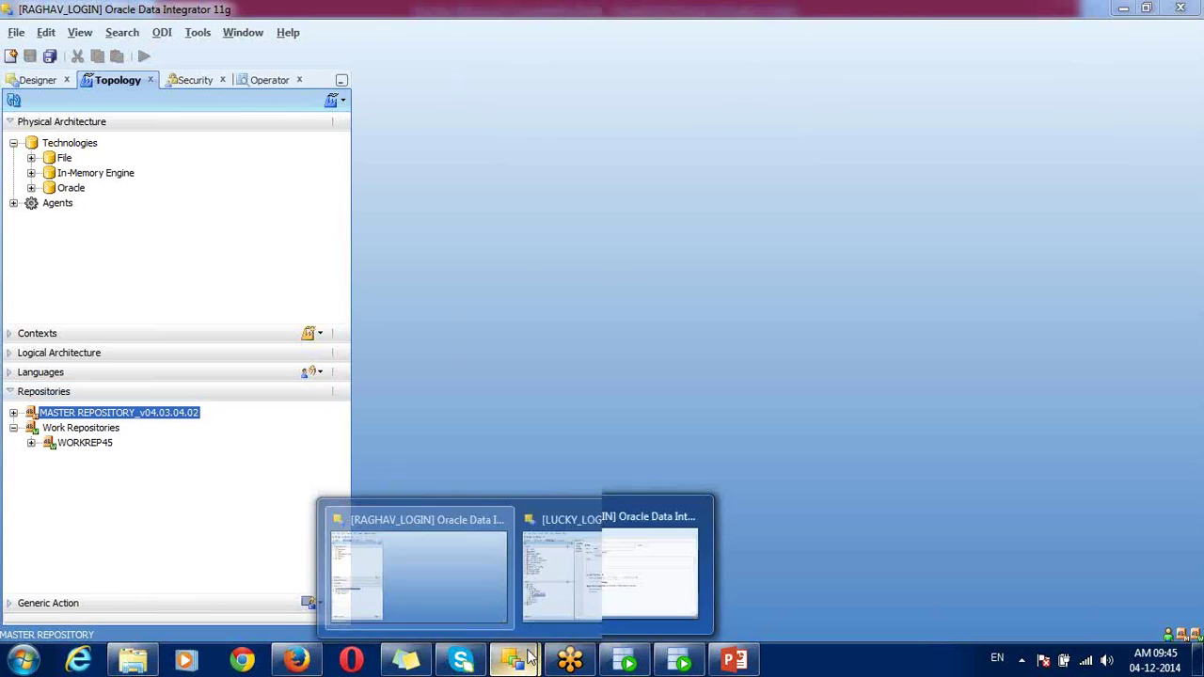
{"action": "left_click", "coordinate": [608, 571]}
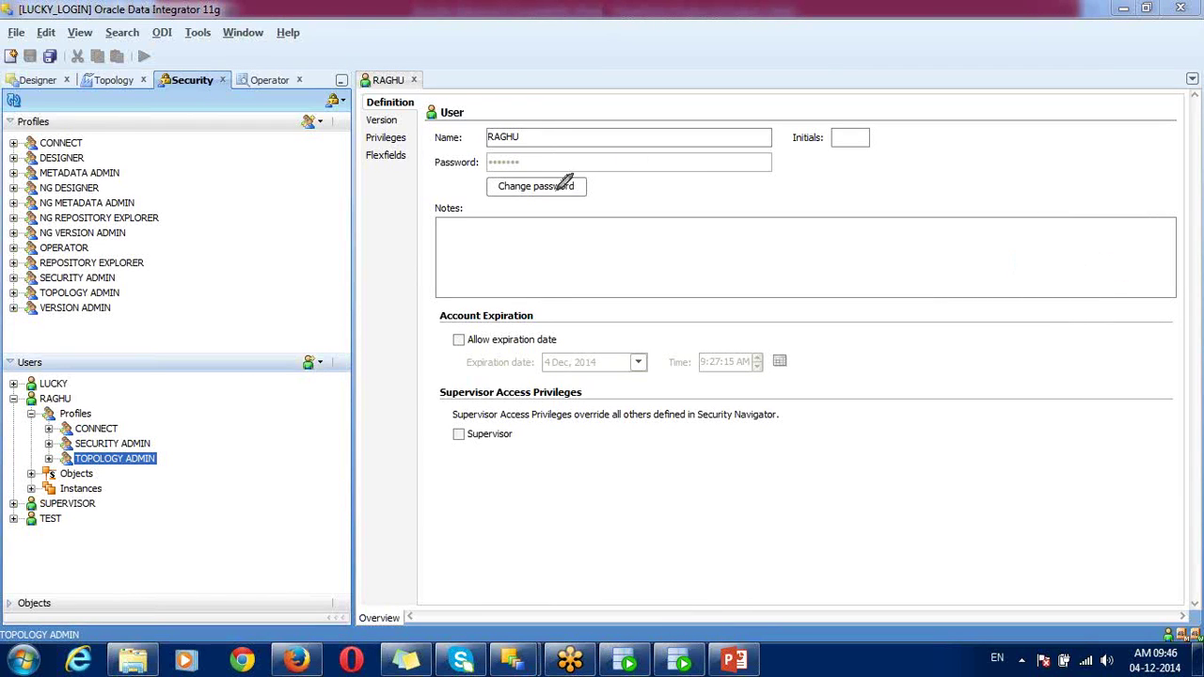
{"action": "mouse_move", "coordinate": [97, 161]}
{"action": "left_mouse_down"}
{"action": "mouse_move", "coordinate": [38, 146]}
{"action": "mouse_move", "coordinate": [37, 167]}
{"action": "mouse_move", "coordinate": [96, 156]}
{"action": "left_mouse_up"}
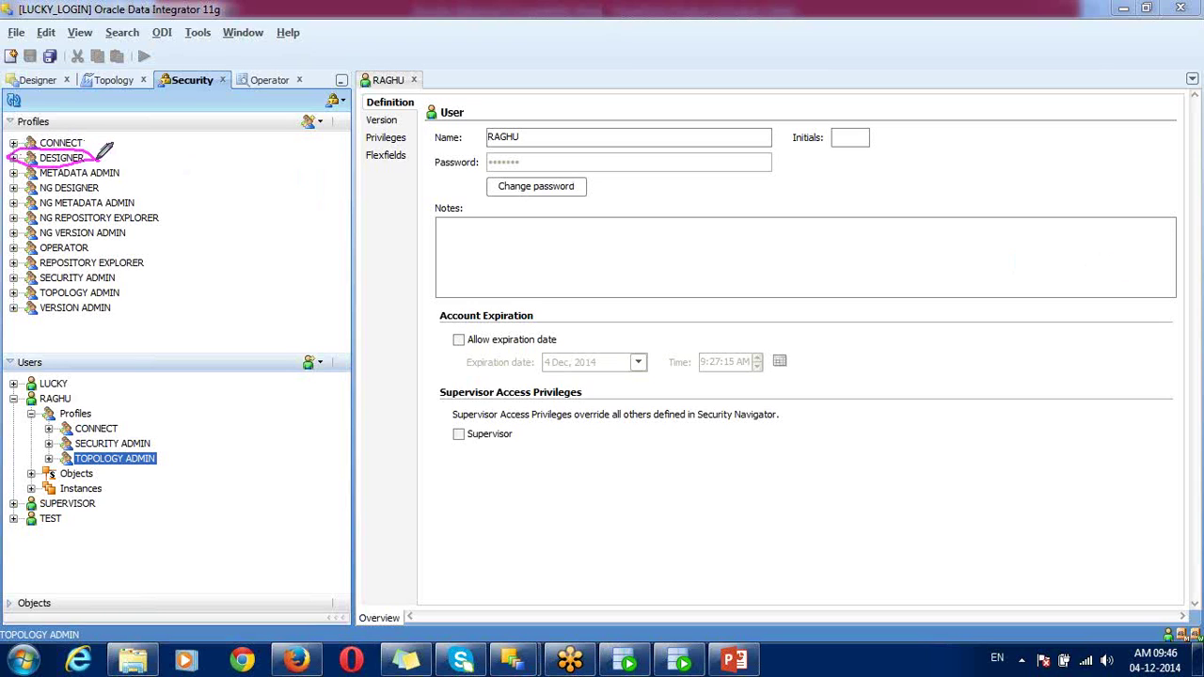
{"action": "mouse_move", "coordinate": [97, 157]}
{"action": "left_mouse_down"}
{"action": "mouse_move", "coordinate": [119, 142]}
{"action": "mouse_move", "coordinate": [94, 113]}
{"action": "mouse_move", "coordinate": [21, 89]}
{"action": "mouse_move", "coordinate": [10, 72]}
{"action": "mouse_move", "coordinate": [72, 74]}
{"action": "mouse_move", "coordinate": [67, 90]}
{"action": "mouse_move", "coordinate": [28, 96]}
{"action": "left_mouse_up"}
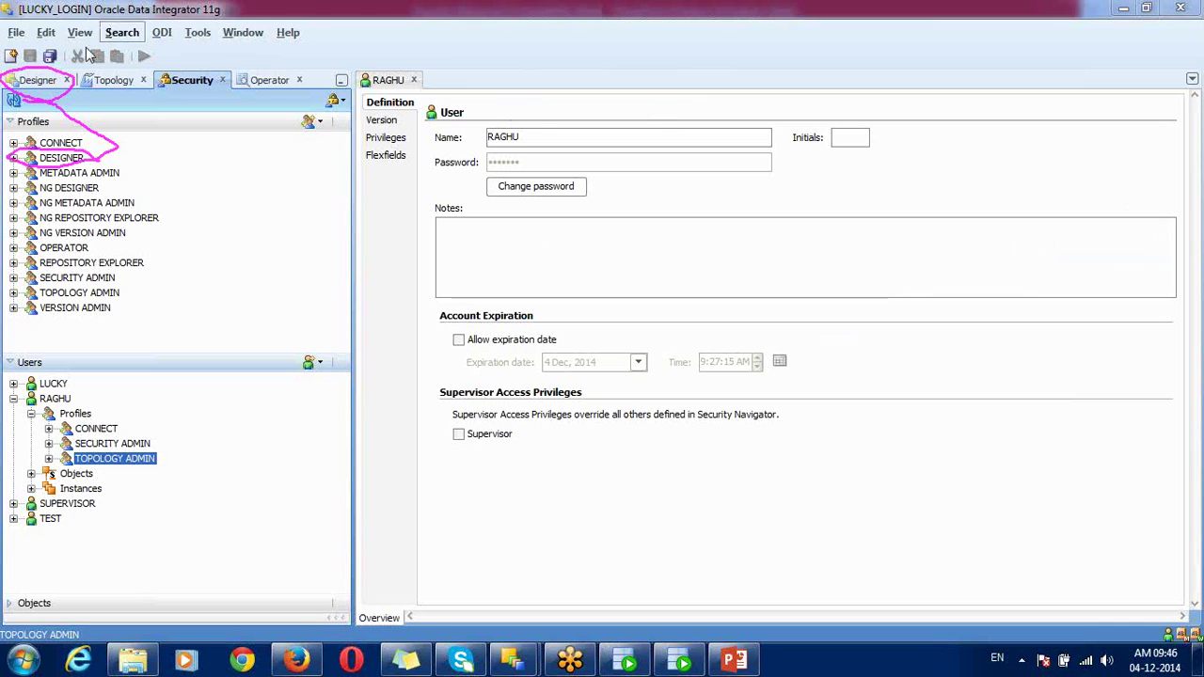
- Open the Designer navigator with Models and Solutions expanded
{"action": "left_click", "coordinate": [38, 80]}
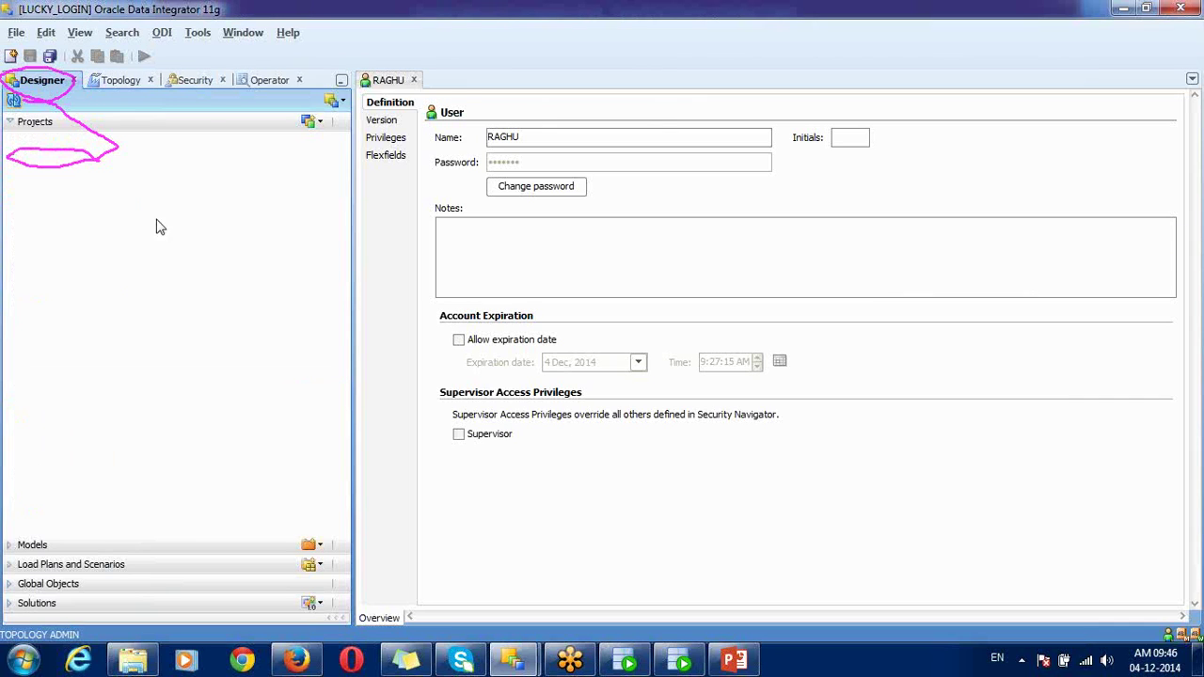
{"action": "left_click", "coordinate": [94, 545]}
{"action": "left_click", "coordinate": [73, 605]}
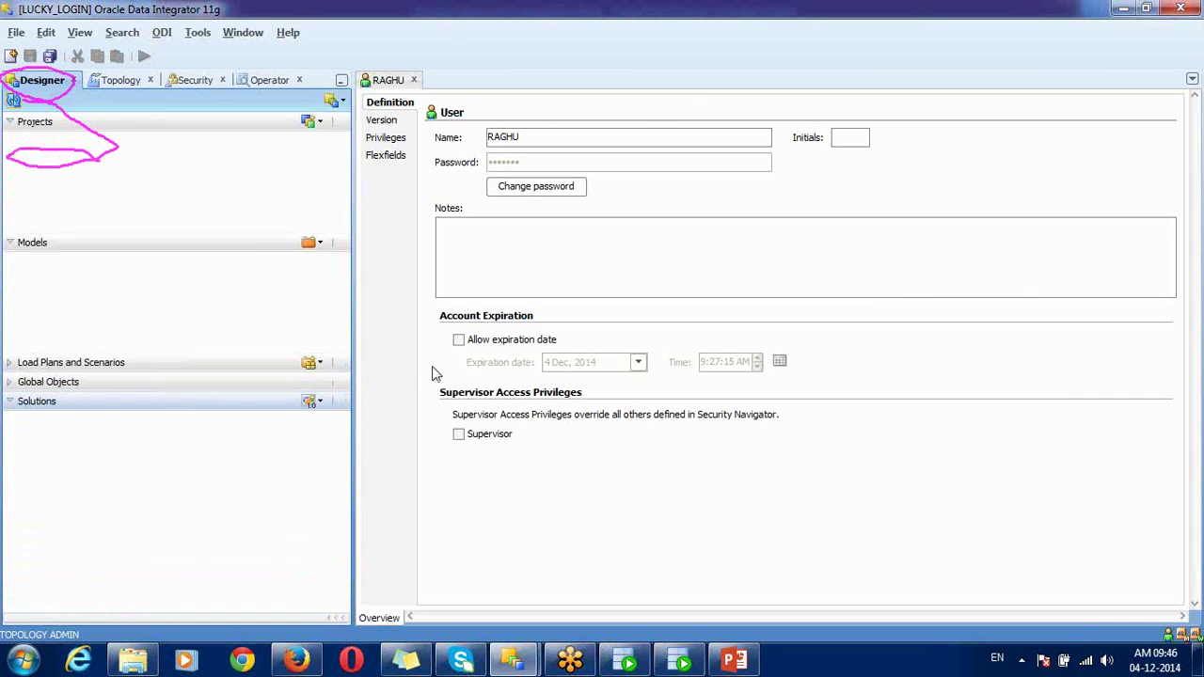
- Mark Models and Solutions with pen crosses and circles, labelling Models 'MA'
{"action": "right_click", "coordinate": [1082, 273]}
{"action": "left_click", "coordinate": [1083, 274]}
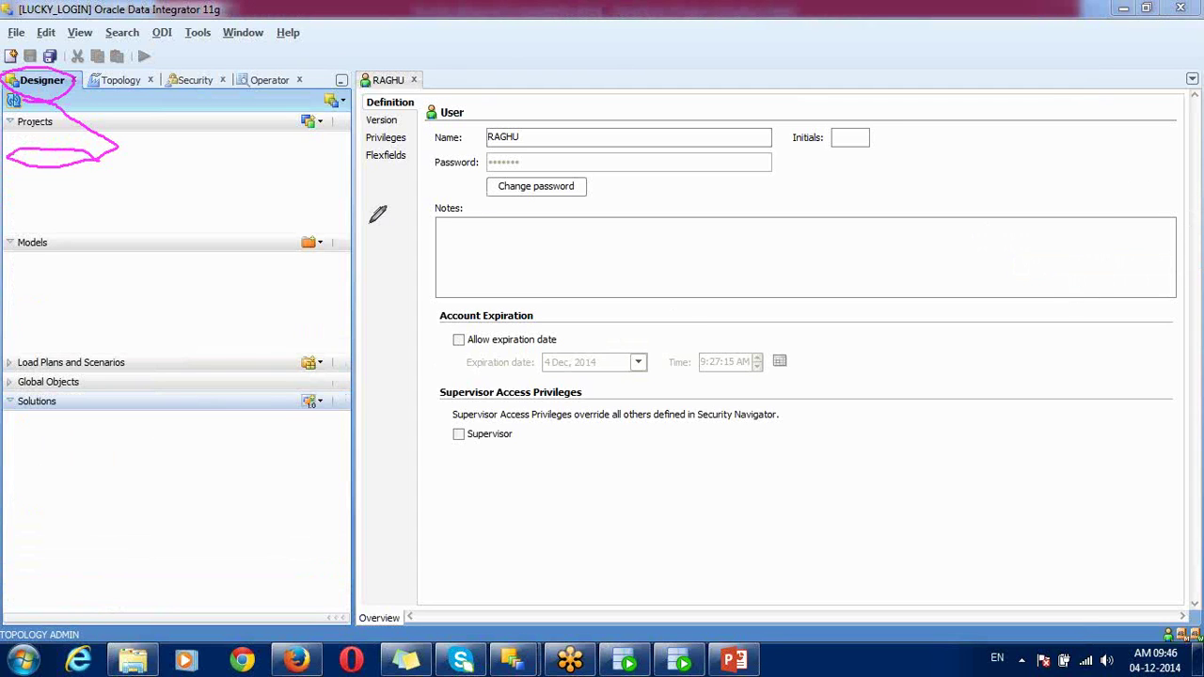
{"action": "left_click_drag", "start_coordinate": [62, 222], "coordinate": [143, 250]}
{"action": "left_click_drag", "start_coordinate": [110, 208], "coordinate": [88, 250]}
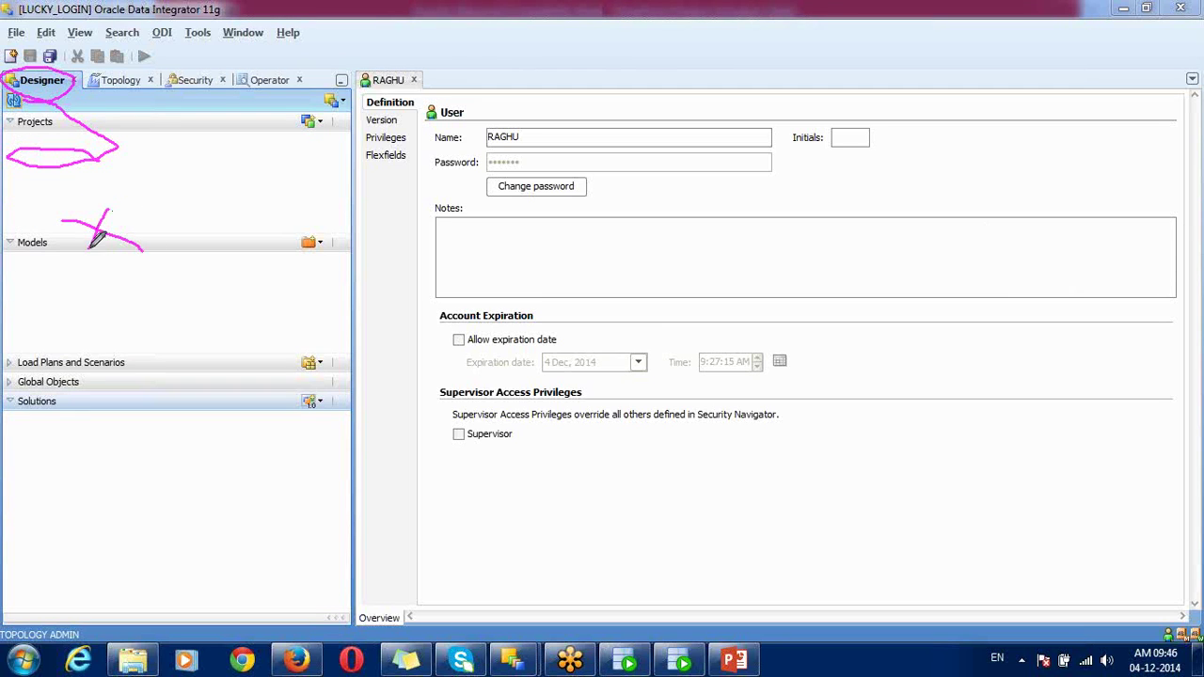
{"action": "mouse_move", "coordinate": [114, 405]}
{"action": "left_mouse_down"}
{"action": "mouse_move", "coordinate": [174, 414]}
{"action": "mouse_move", "coordinate": [119, 426]}
{"action": "left_mouse_up"}
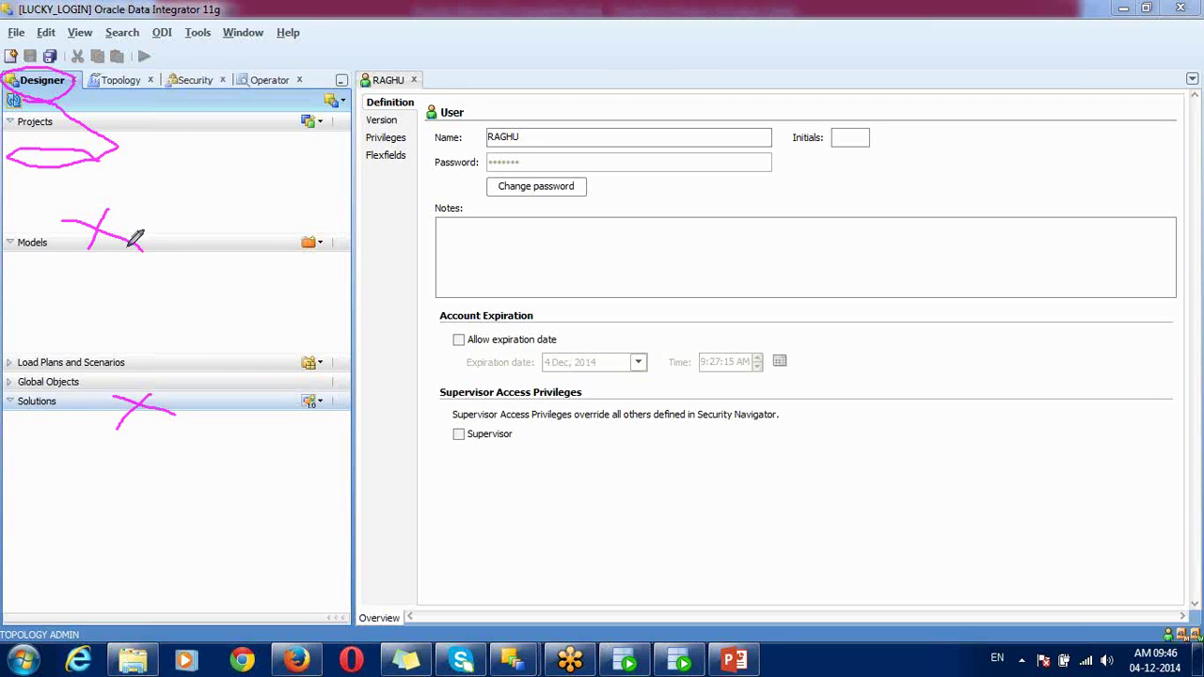
{"action": "mouse_move", "coordinate": [57, 225]}
{"action": "left_mouse_down"}
{"action": "mouse_move", "coordinate": [38, 218]}
{"action": "mouse_move", "coordinate": [8, 243]}
{"action": "mouse_move", "coordinate": [47, 259]}
{"action": "mouse_move", "coordinate": [58, 227]}
{"action": "mouse_move", "coordinate": [43, 203]}
{"action": "mouse_move", "coordinate": [57, 206]}
{"action": "left_mouse_up"}
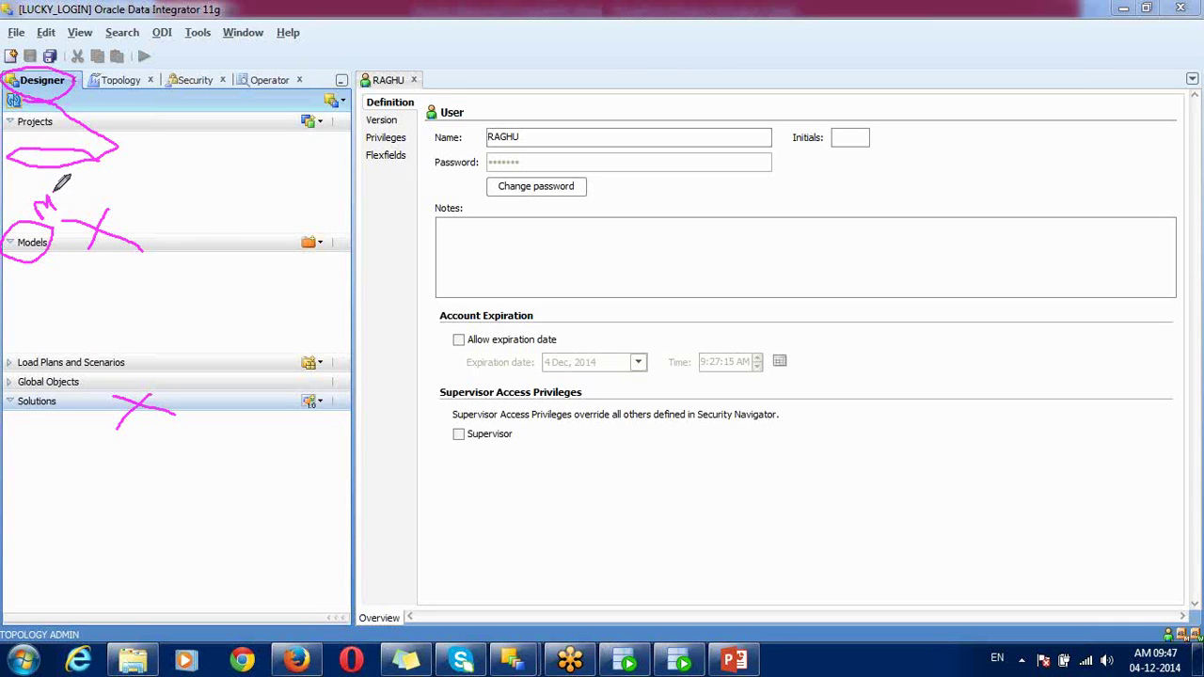
{"action": "left_click_drag", "start_coordinate": [62, 194], "coordinate": [75, 192]}
{"action": "mouse_move", "coordinate": [67, 399]}
{"action": "left_mouse_down"}
{"action": "mouse_move", "coordinate": [7, 397]}
{"action": "mouse_move", "coordinate": [64, 402]}
{"action": "mouse_move", "coordinate": [48, 430]}
{"action": "mouse_move", "coordinate": [55, 421]}
{"action": "mouse_move", "coordinate": [60, 441]}
{"action": "left_mouse_up"}
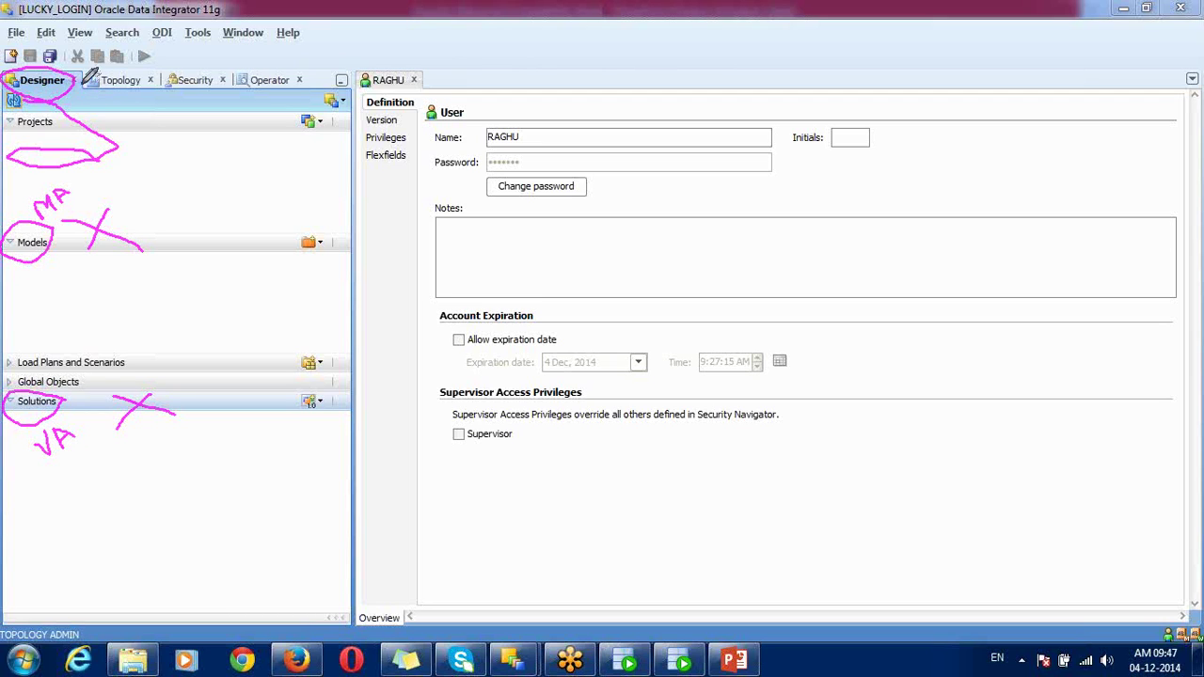
- Draw a loop, the D/MA/VA summary and an MA circle in pen, then clear all marks
{"action": "mouse_move", "coordinate": [6, 212]}
{"action": "left_mouse_down"}
{"action": "mouse_move", "coordinate": [14, 371]}
{"action": "mouse_move", "coordinate": [193, 428]}
{"action": "mouse_move", "coordinate": [174, 188]}
{"action": "mouse_move", "coordinate": [106, 91]}
{"action": "left_mouse_up"}
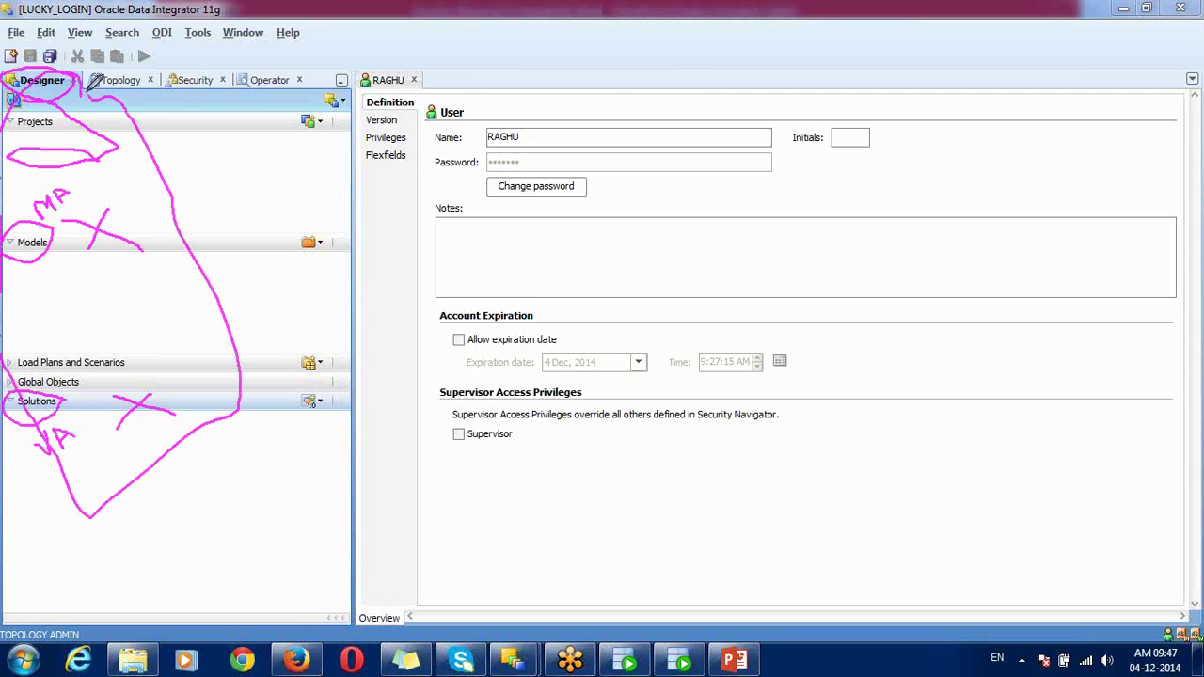
{"action": "mouse_move", "coordinate": [191, 143]}
{"action": "left_mouse_down"}
{"action": "mouse_move", "coordinate": [204, 153]}
{"action": "mouse_move", "coordinate": [183, 143]}
{"action": "mouse_move", "coordinate": [216, 129]}
{"action": "mouse_move", "coordinate": [197, 166]}
{"action": "mouse_move", "coordinate": [208, 196]}
{"action": "mouse_move", "coordinate": [215, 167]}
{"action": "mouse_move", "coordinate": [226, 178]}
{"action": "mouse_move", "coordinate": [230, 141]}
{"action": "mouse_move", "coordinate": [242, 146]}
{"action": "mouse_move", "coordinate": [228, 217]}
{"action": "mouse_move", "coordinate": [254, 177]}
{"action": "mouse_move", "coordinate": [270, 195]}
{"action": "left_mouse_up"}
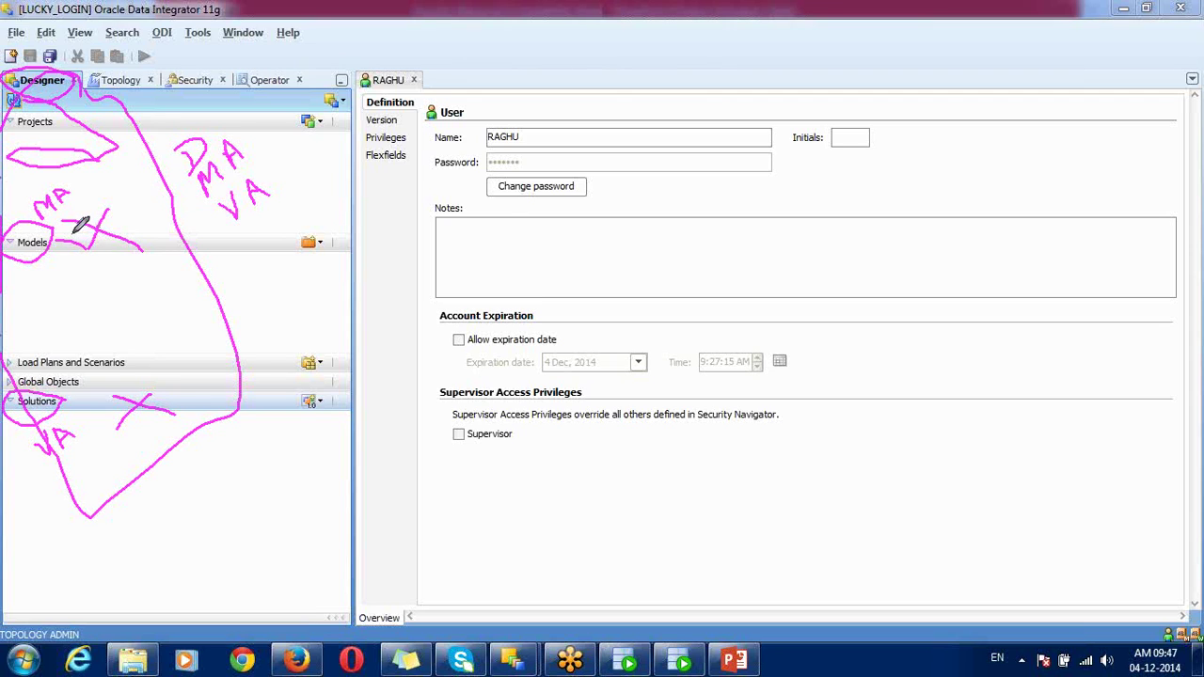
{"action": "mouse_move", "coordinate": [82, 398]}
{"action": "left_mouse_down"}
{"action": "mouse_move", "coordinate": [104, 408]}
{"action": "mouse_move", "coordinate": [91, 419]}
{"action": "left_mouse_up"}
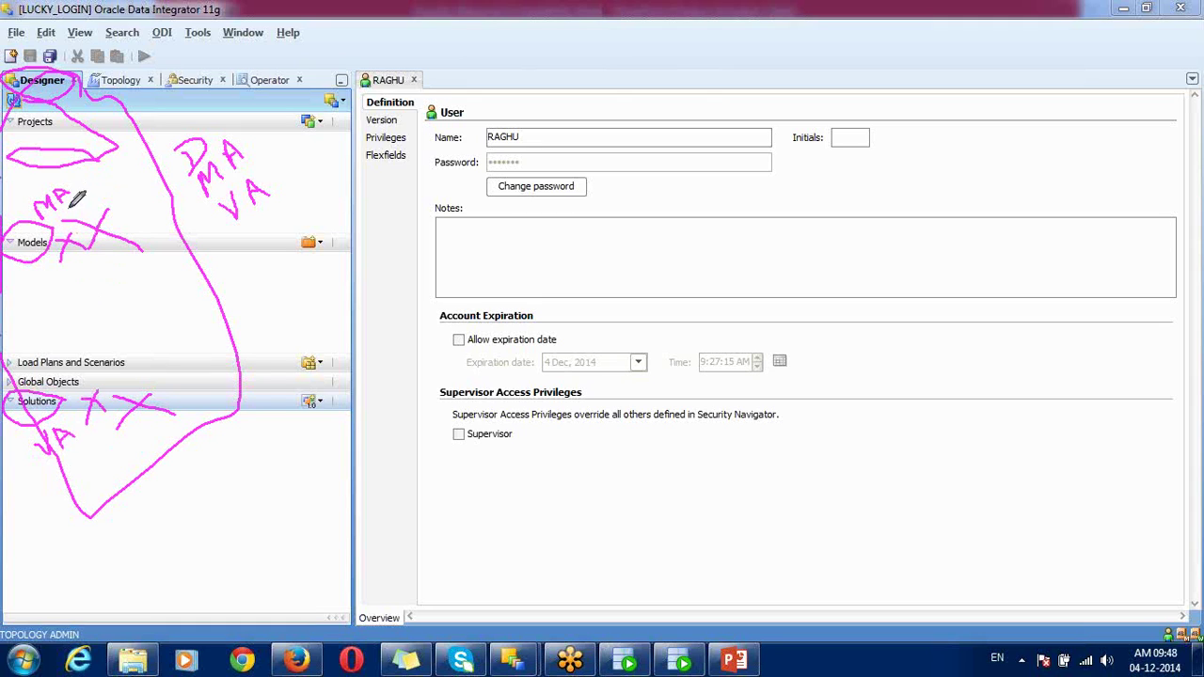
{"action": "mouse_move", "coordinate": [75, 180]}
{"action": "left_mouse_down"}
{"action": "mouse_move", "coordinate": [55, 169]}
{"action": "mouse_move", "coordinate": [23, 194]}
{"action": "mouse_move", "coordinate": [52, 220]}
{"action": "mouse_move", "coordinate": [83, 198]}
{"action": "left_mouse_up"}
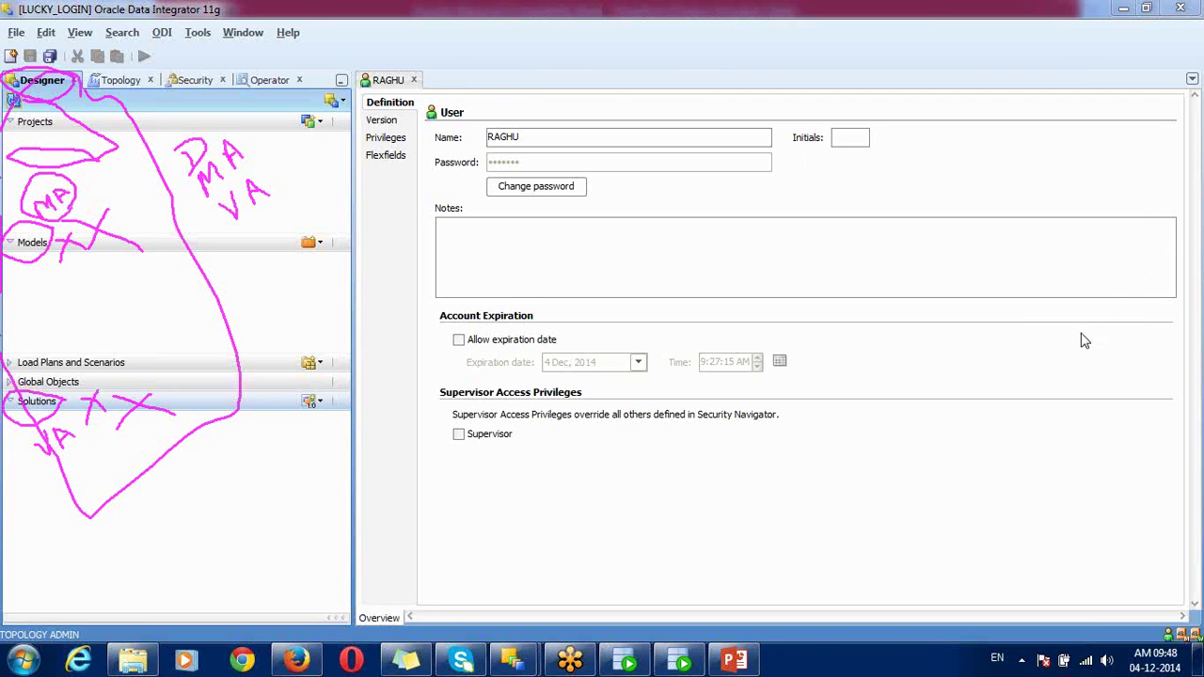
{"action": "key", "text": "Escape"}
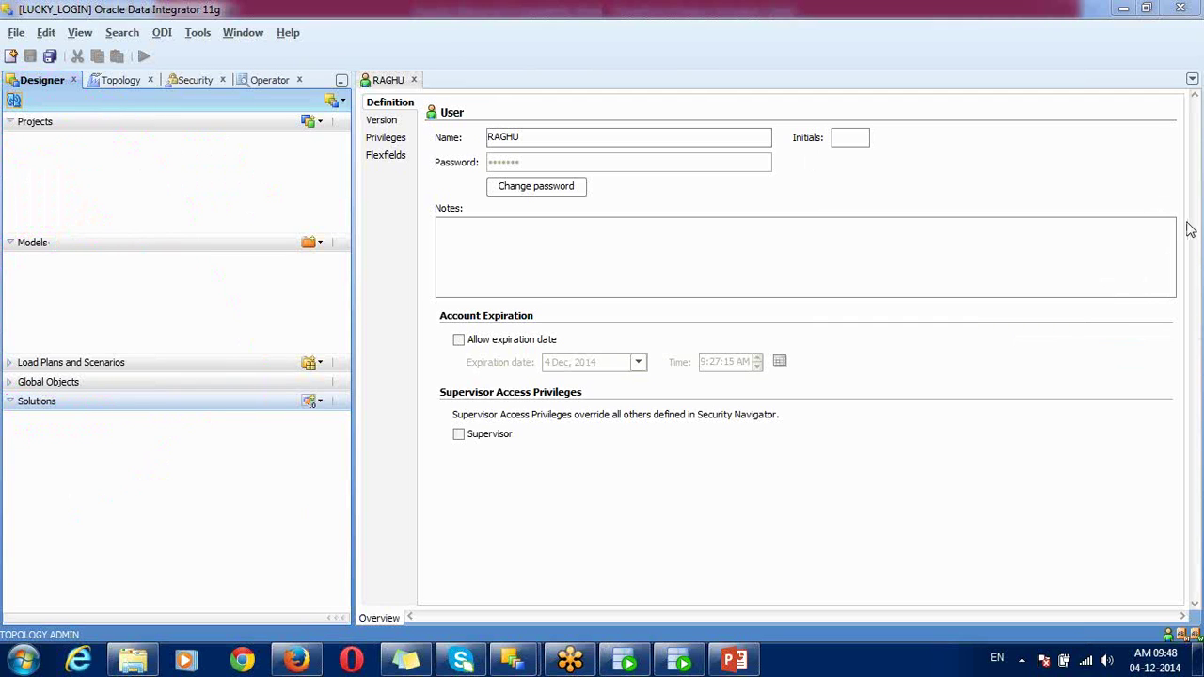
- In the Security navigator, select the DESIGNER, METADATA ADMIN and VERSION ADMIN profiles
{"action": "left_click", "coordinate": [192, 81]}
{"action": "left_click", "coordinate": [73, 160]}
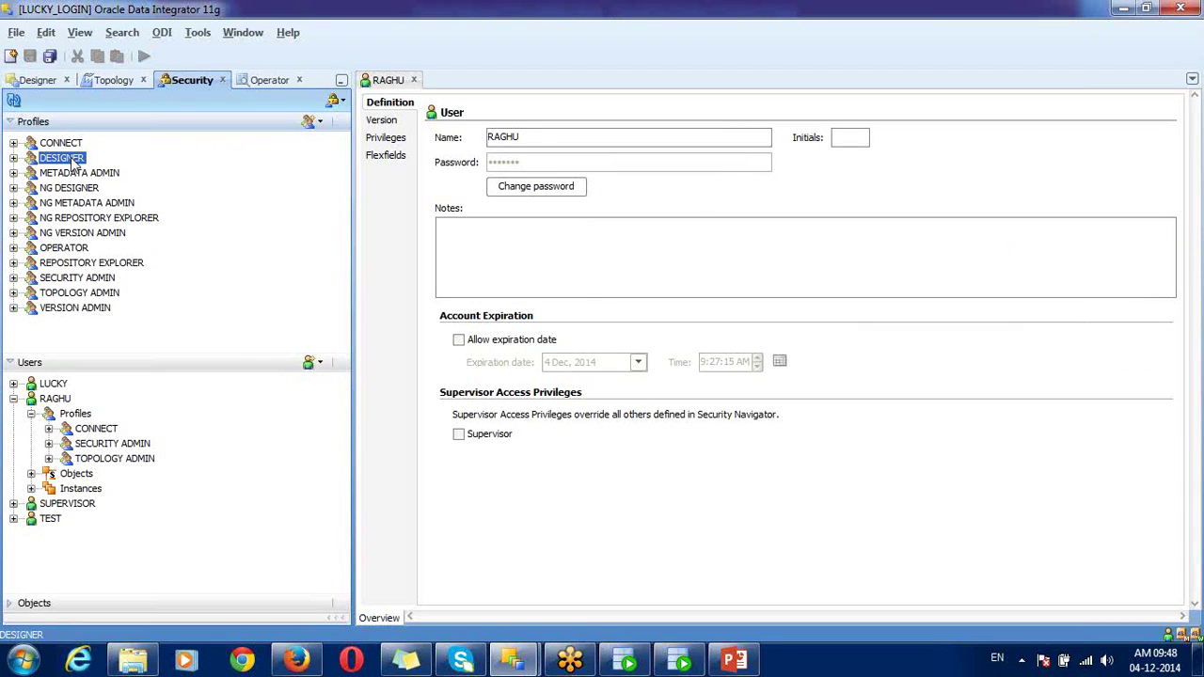
{"action": "left_click", "coordinate": [71, 175], "text": "ctrl"}
{"action": "left_click", "coordinate": [74, 310], "text": "ctrl"}
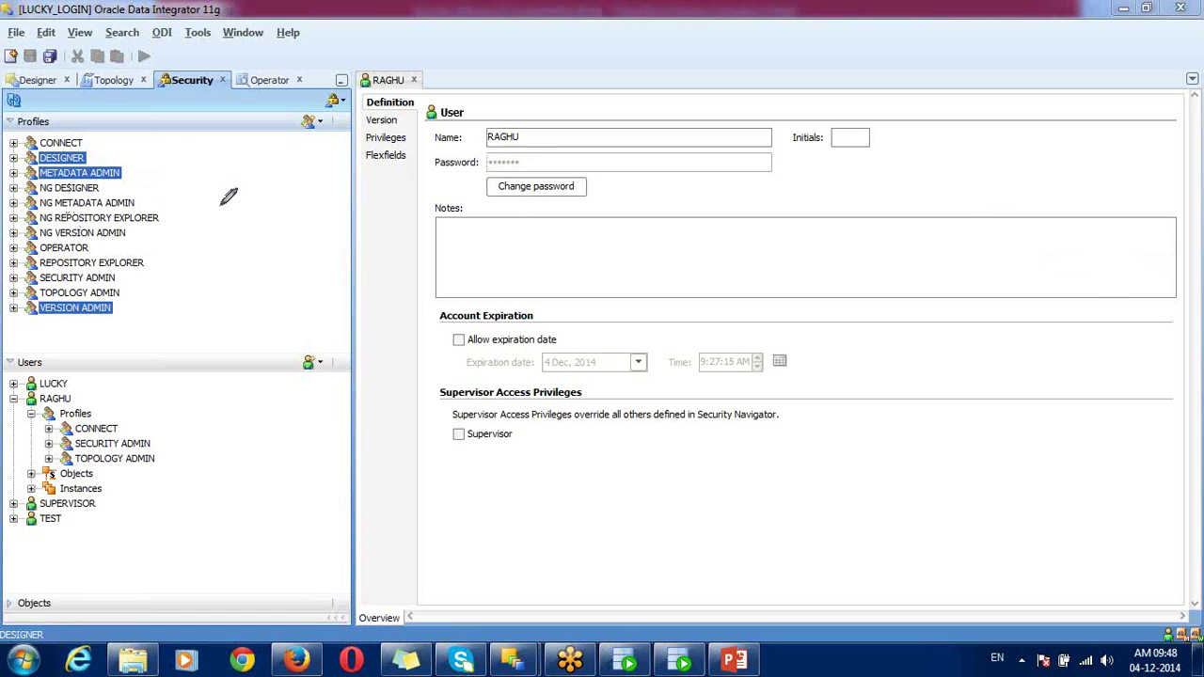
- Annotate DESIGNER, METADATA ADMIN and VERSION ADMIN with pen marks, then clear them
{"action": "mouse_move", "coordinate": [128, 147]}
{"action": "left_mouse_down"}
{"action": "mouse_move", "coordinate": [143, 120]}
{"action": "mouse_move", "coordinate": [158, 141]}
{"action": "mouse_move", "coordinate": [141, 185]}
{"action": "left_mouse_up"}
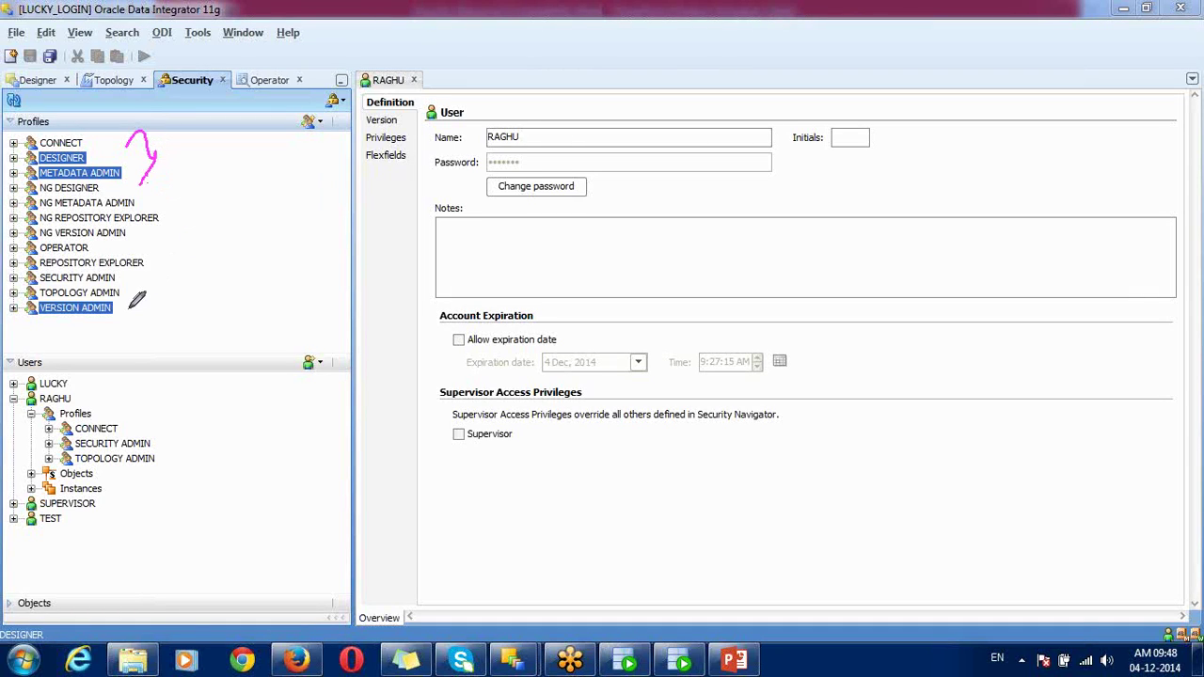
{"action": "mouse_move", "coordinate": [128, 303]}
{"action": "left_mouse_down"}
{"action": "mouse_move", "coordinate": [143, 317]}
{"action": "mouse_move", "coordinate": [130, 331]}
{"action": "left_mouse_up"}
{"action": "mouse_move", "coordinate": [172, 162]}
{"action": "left_mouse_down"}
{"action": "mouse_move", "coordinate": [207, 160]}
{"action": "mouse_move", "coordinate": [190, 181]}
{"action": "left_mouse_up"}
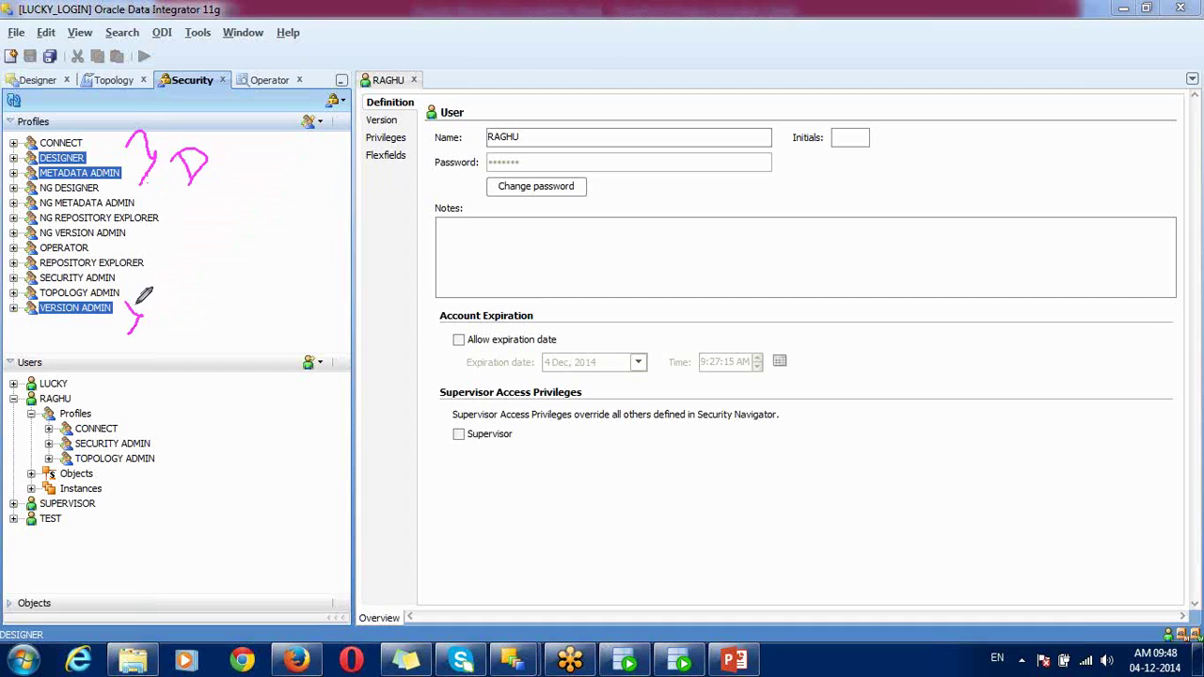
{"action": "left_click_drag", "start_coordinate": [153, 298], "coordinate": [141, 328]}
{"action": "mouse_move", "coordinate": [139, 176]}
{"action": "left_mouse_down"}
{"action": "mouse_move", "coordinate": [136, 153]}
{"action": "mouse_move", "coordinate": [151, 162]}
{"action": "mouse_move", "coordinate": [139, 179]}
{"action": "mouse_move", "coordinate": [146, 157]}
{"action": "mouse_move", "coordinate": [153, 169]}
{"action": "left_mouse_up"}
{"action": "left_click_drag", "start_coordinate": [97, 160], "coordinate": [104, 142]}
{"action": "left_click_drag", "start_coordinate": [156, 179], "coordinate": [165, 158]}
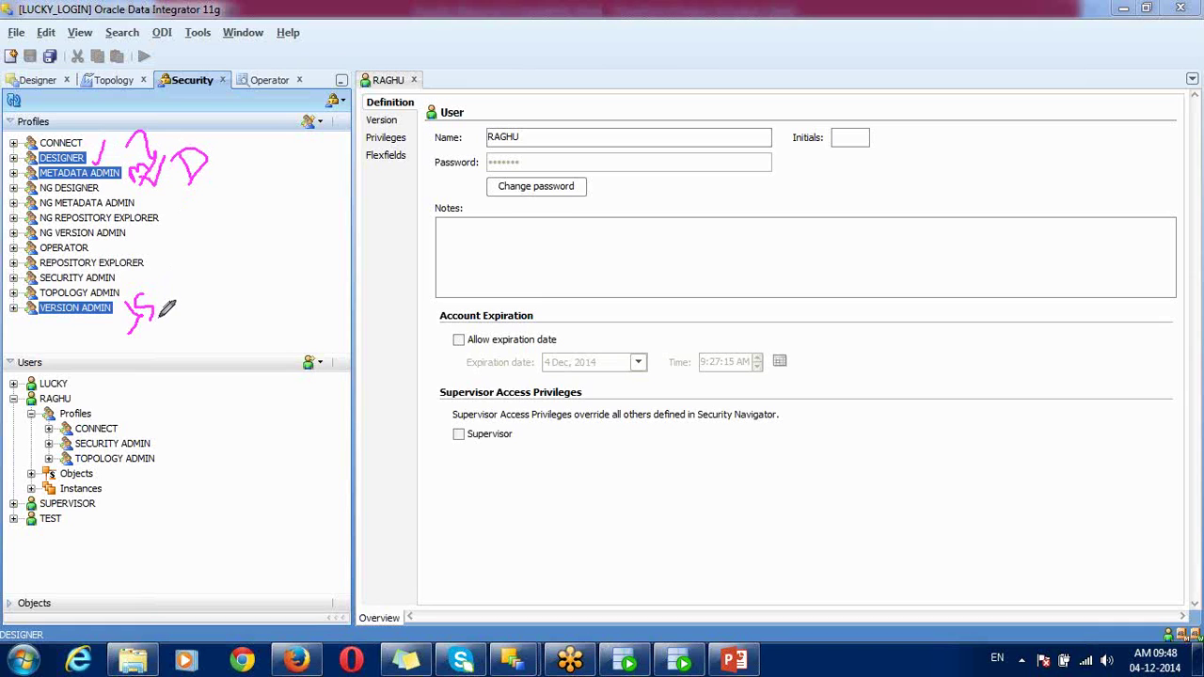
{"action": "left_click_drag", "start_coordinate": [160, 326], "coordinate": [190, 257]}
{"action": "key", "text": "Escape"}
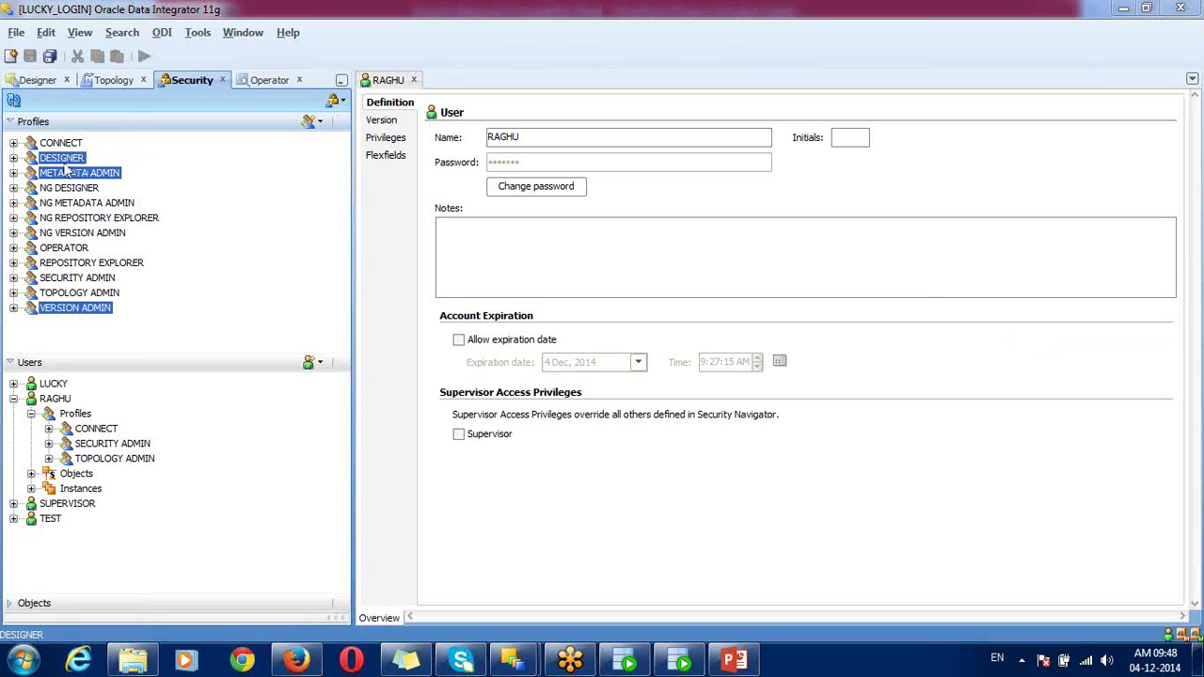
- Drag the DESIGNER profile onto the user and confirm the grant
{"action": "left_click", "coordinate": [64, 162]}
{"action": "left_click_drag", "start_coordinate": [68, 166], "coordinate": [66, 406]}
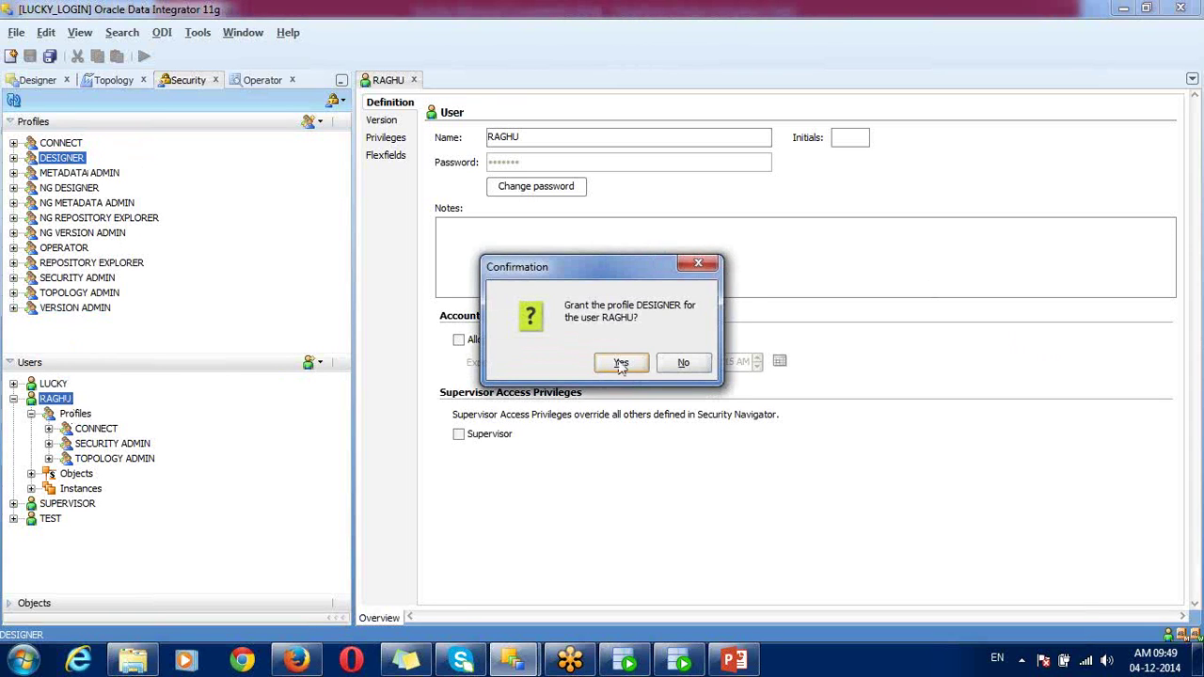
{"action": "left_click", "coordinate": [625, 366]}
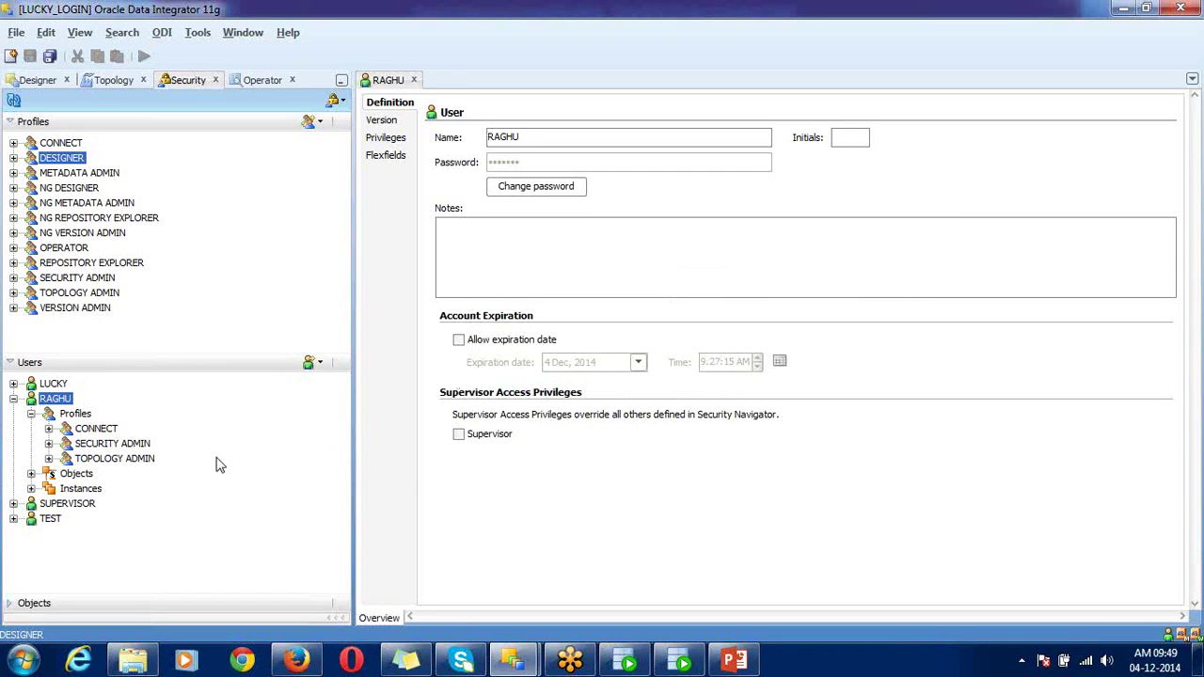
{"action": "left_click", "coordinate": [104, 449]}
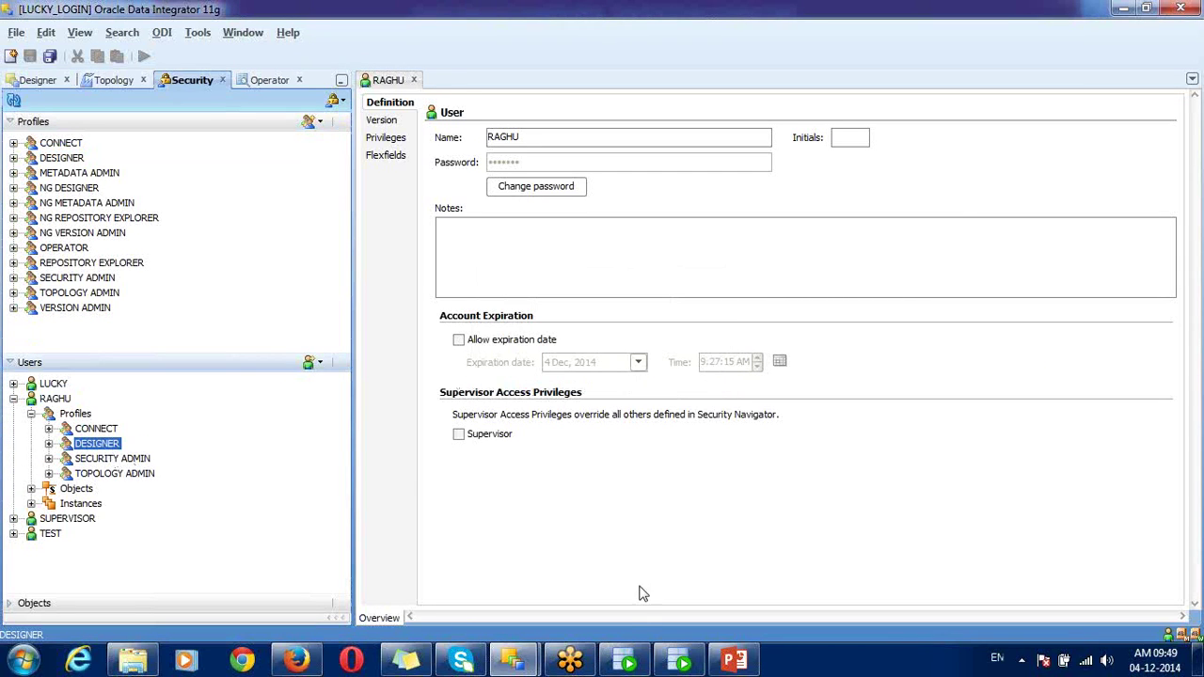
- Bring the second ODI window forward and collapse its empty Projects section
{"action": "mouse_move", "coordinate": [513, 661]}
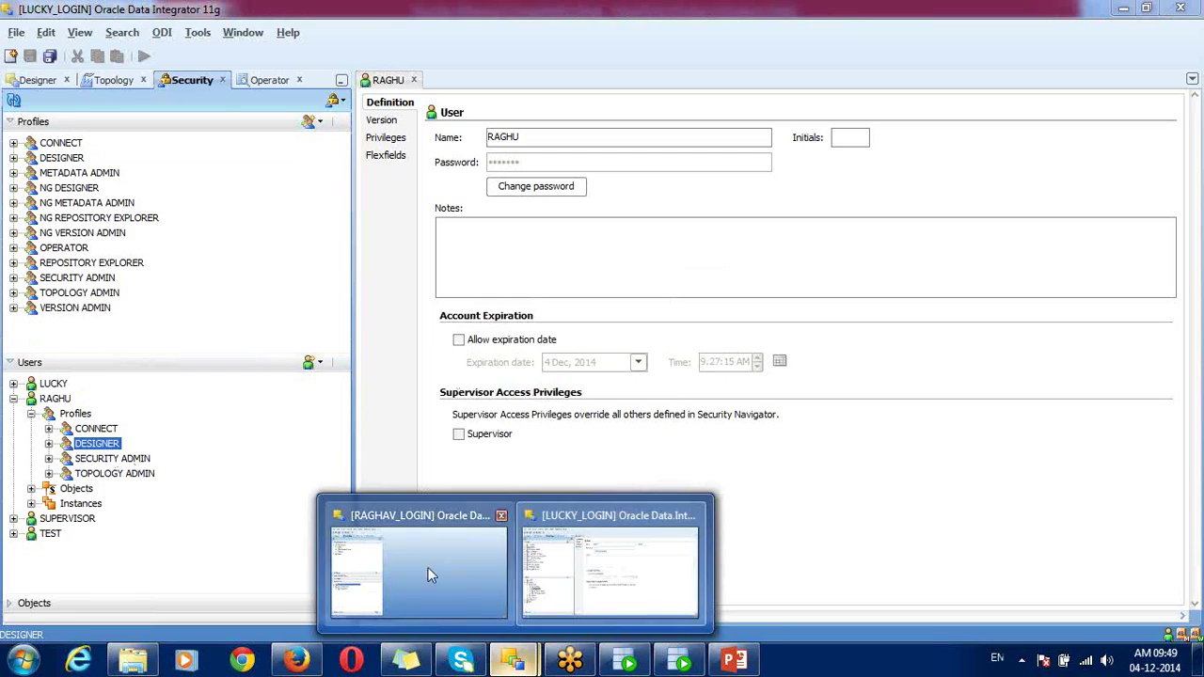
{"action": "left_click", "coordinate": [428, 576]}
{"action": "left_click", "coordinate": [39, 81]}
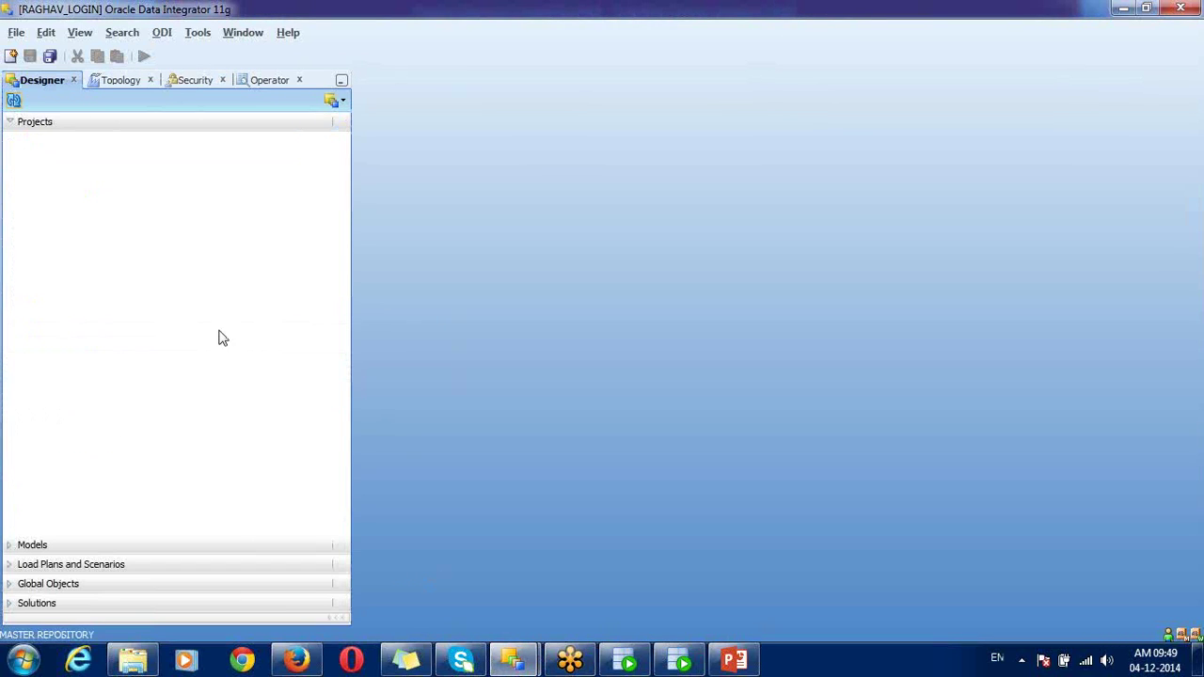
{"action": "left_click", "coordinate": [241, 131]}
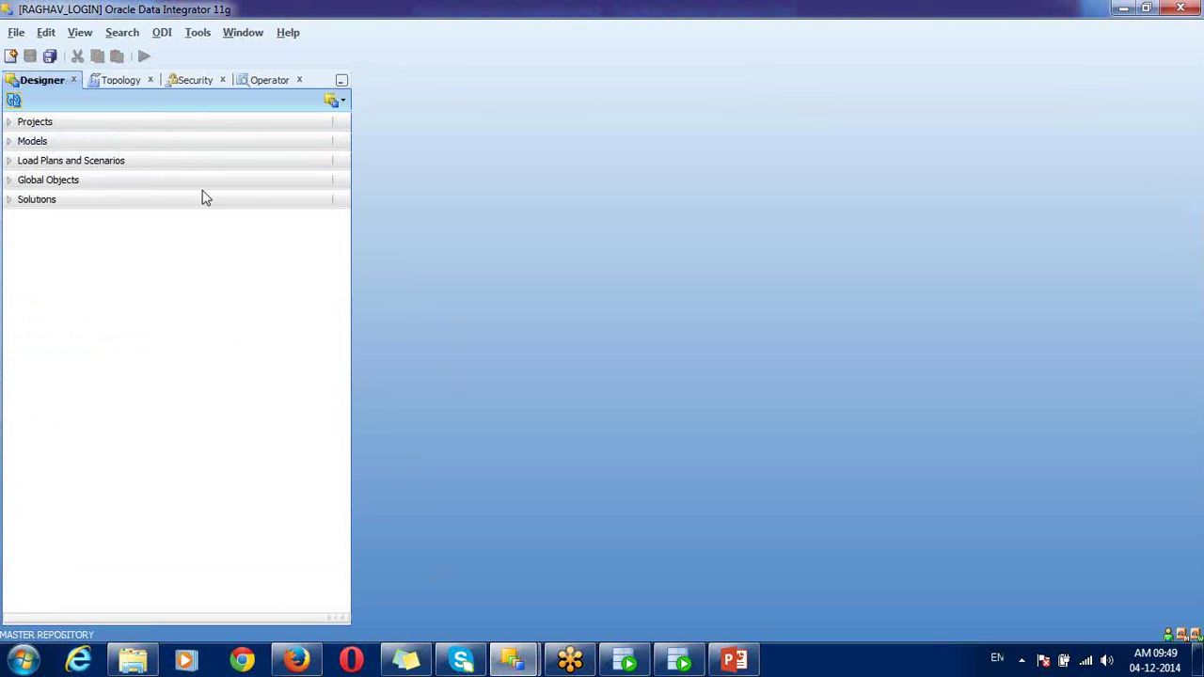
- Disconnect from the repository and log back in under the new user's name
{"action": "left_click", "coordinate": [162, 34]}
{"action": "left_click", "coordinate": [178, 73]}
{"action": "left_click", "coordinate": [166, 137]}
{"action": "double_click", "coordinate": [516, 218]}
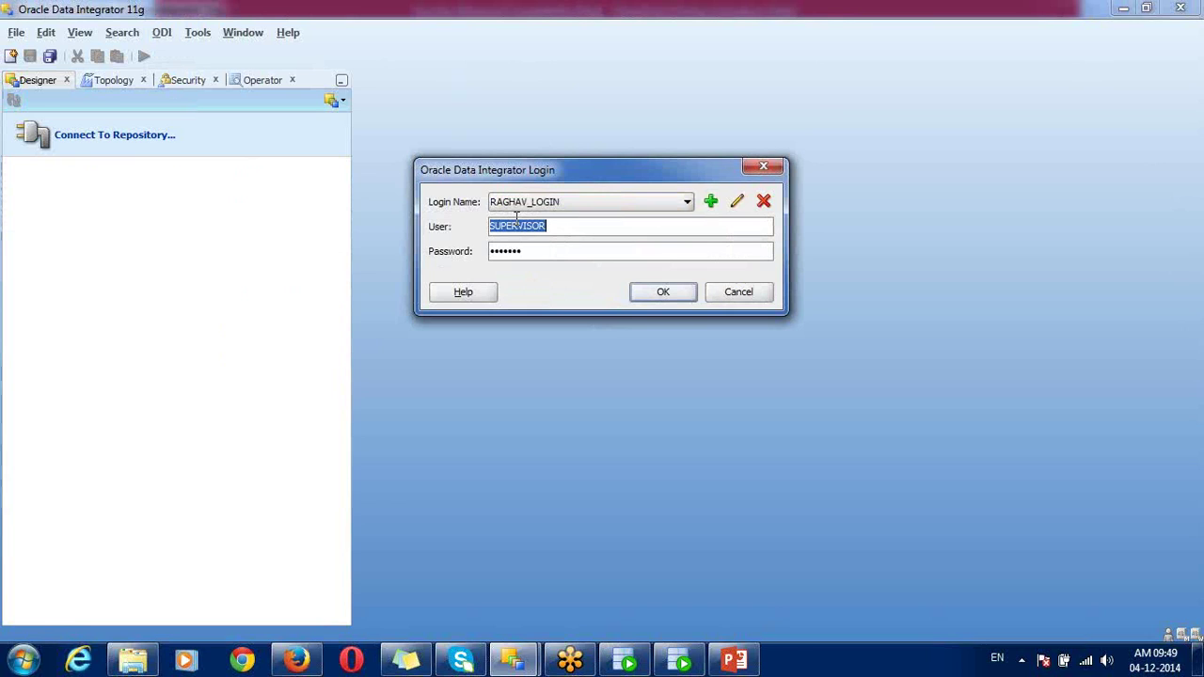
{"action": "type", "text": "RAG"}
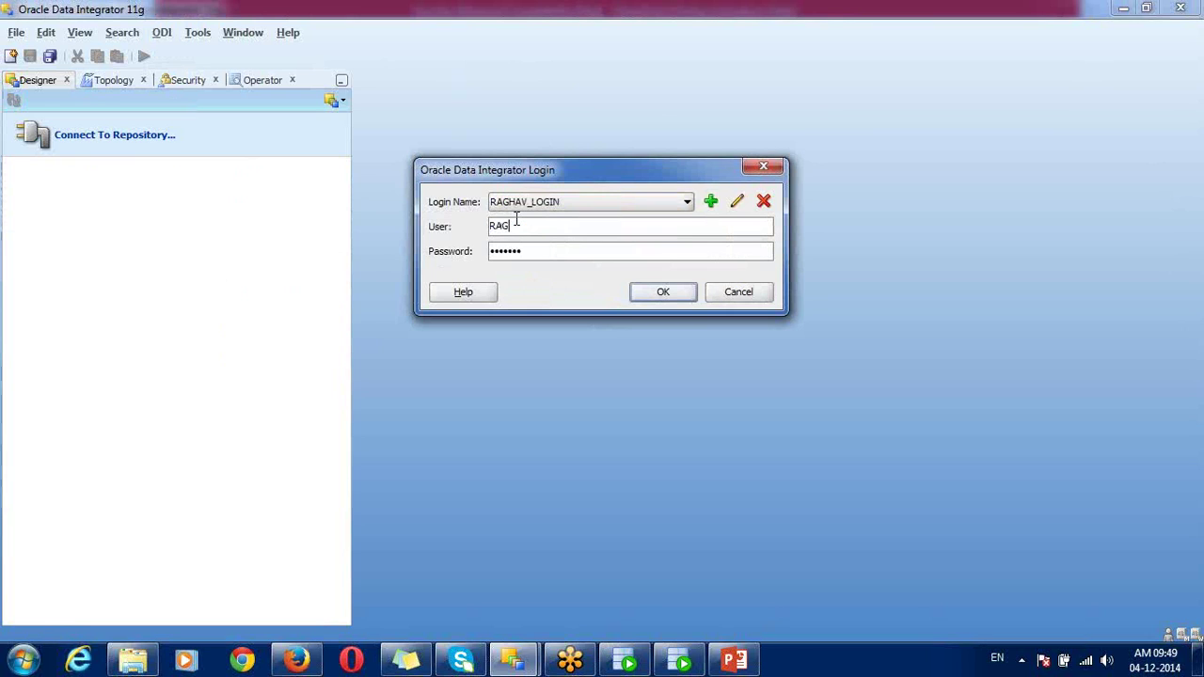
{"action": "type", "text": "HA"}
{"action": "key", "text": "Return"}
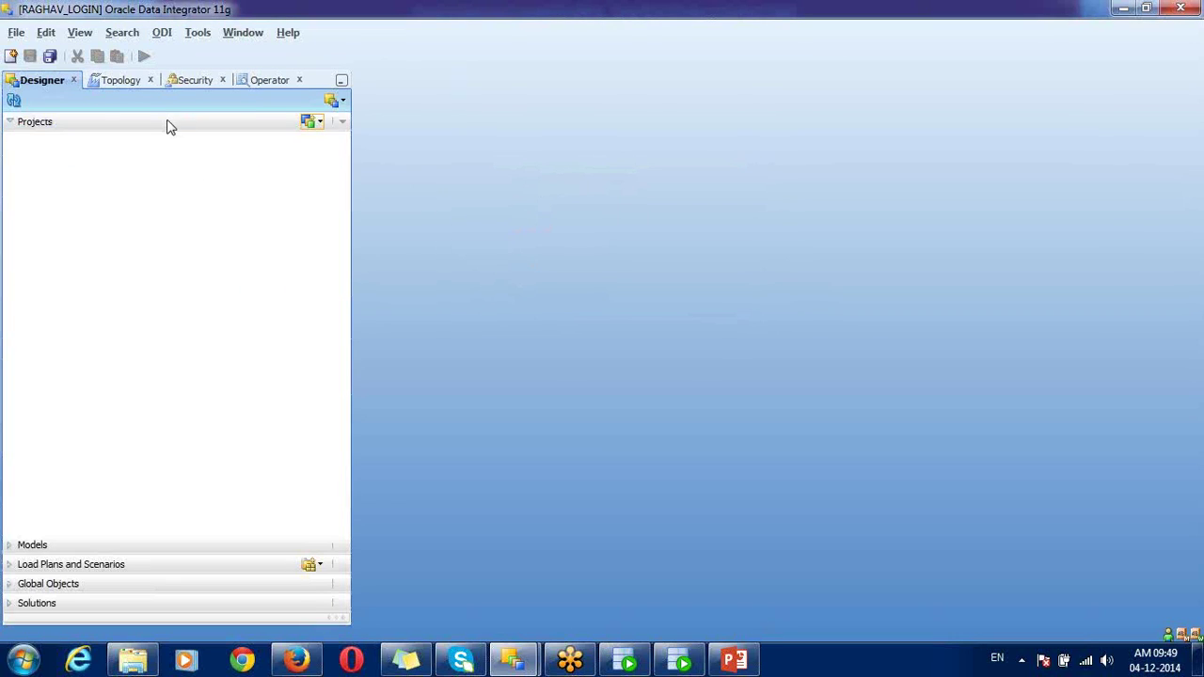
- Expand the Models, Global Objects and Load Plans and Scenarios sections and view their add options
{"action": "left_click", "coordinate": [315, 127]}
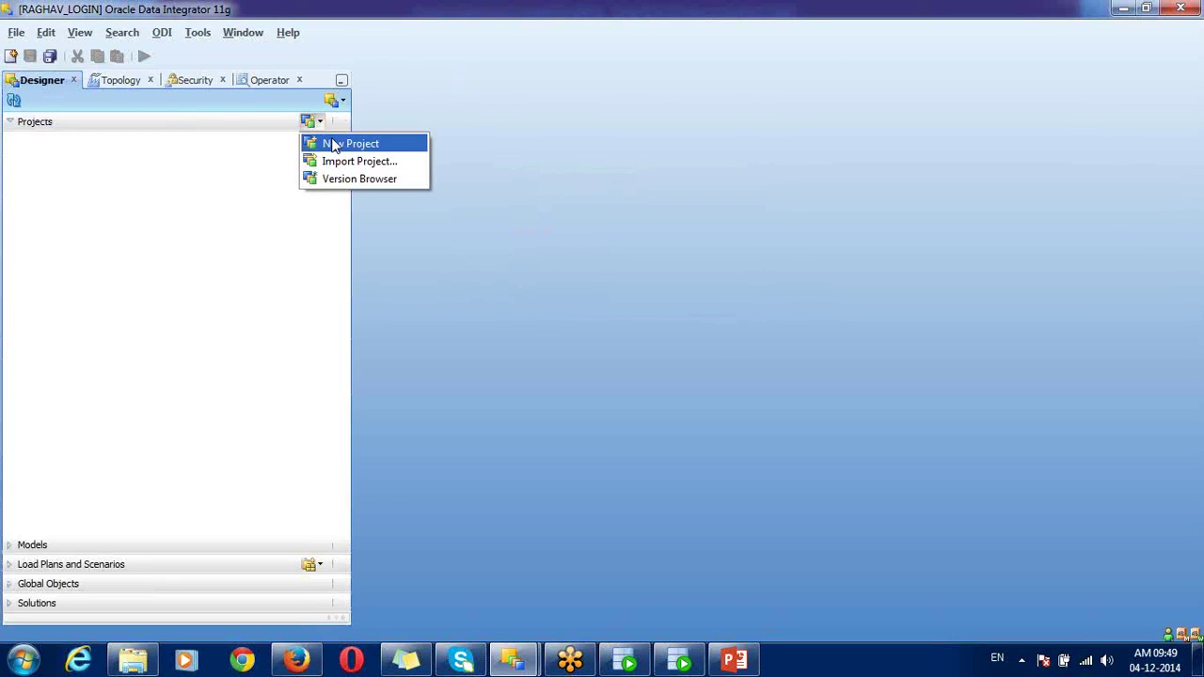
{"action": "left_click", "coordinate": [168, 551]}
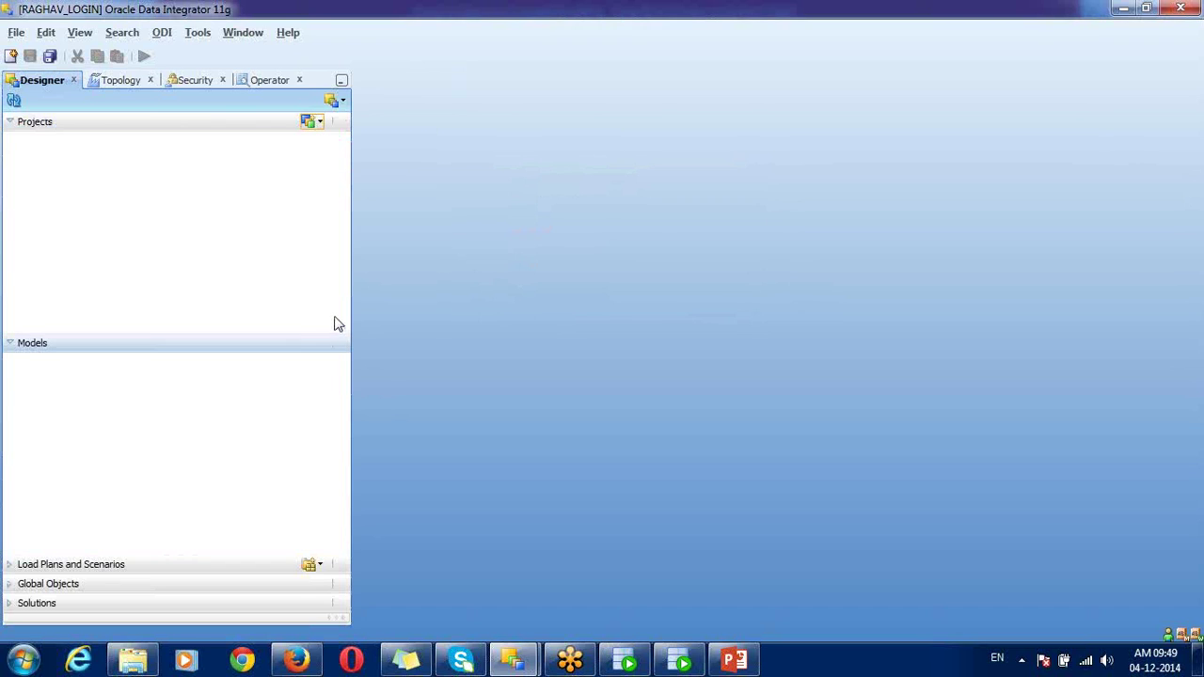
{"action": "left_click", "coordinate": [209, 577]}
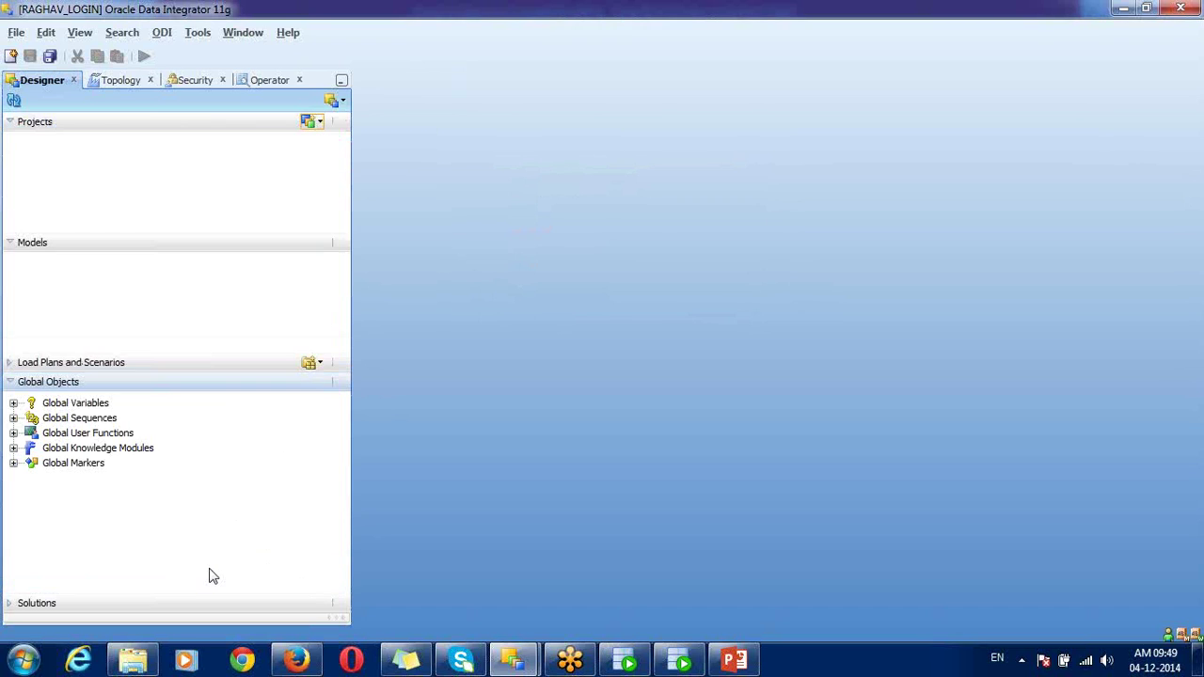
{"action": "left_click", "coordinate": [243, 367]}
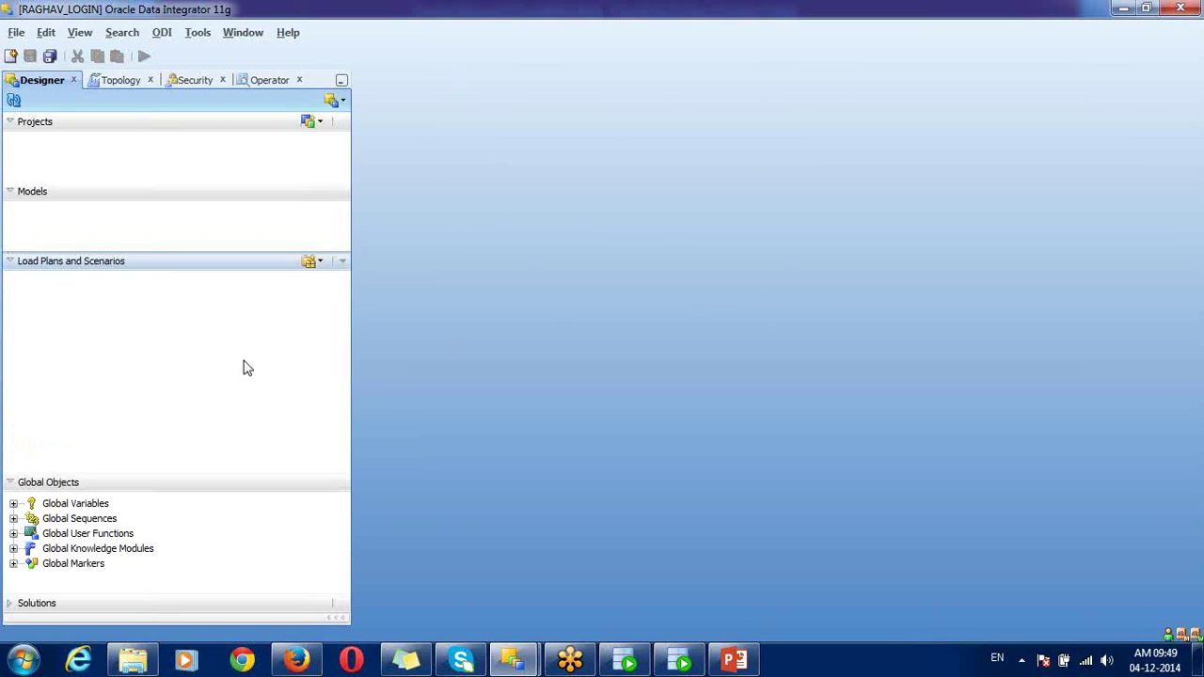
{"action": "left_click", "coordinate": [308, 261]}
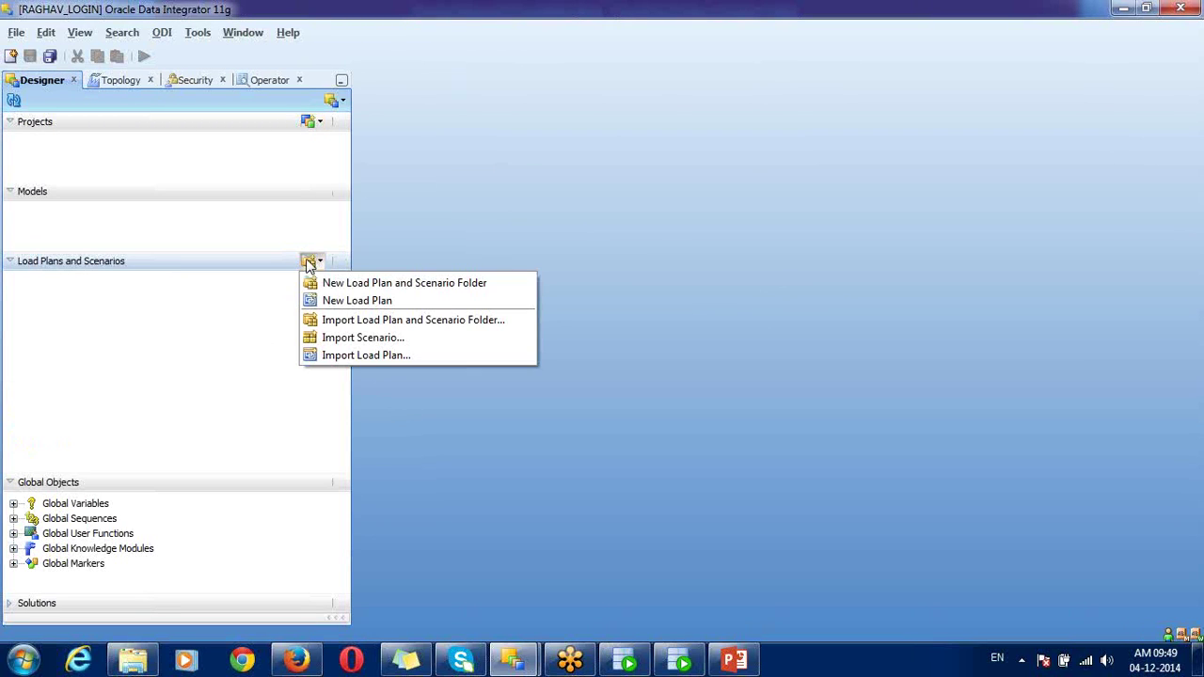
- Check the Global Variables and Global User Functions menus, collapse the sections, and expand Solutions
{"action": "left_click", "coordinate": [66, 505]}
{"action": "right_click", "coordinate": [62, 507]}
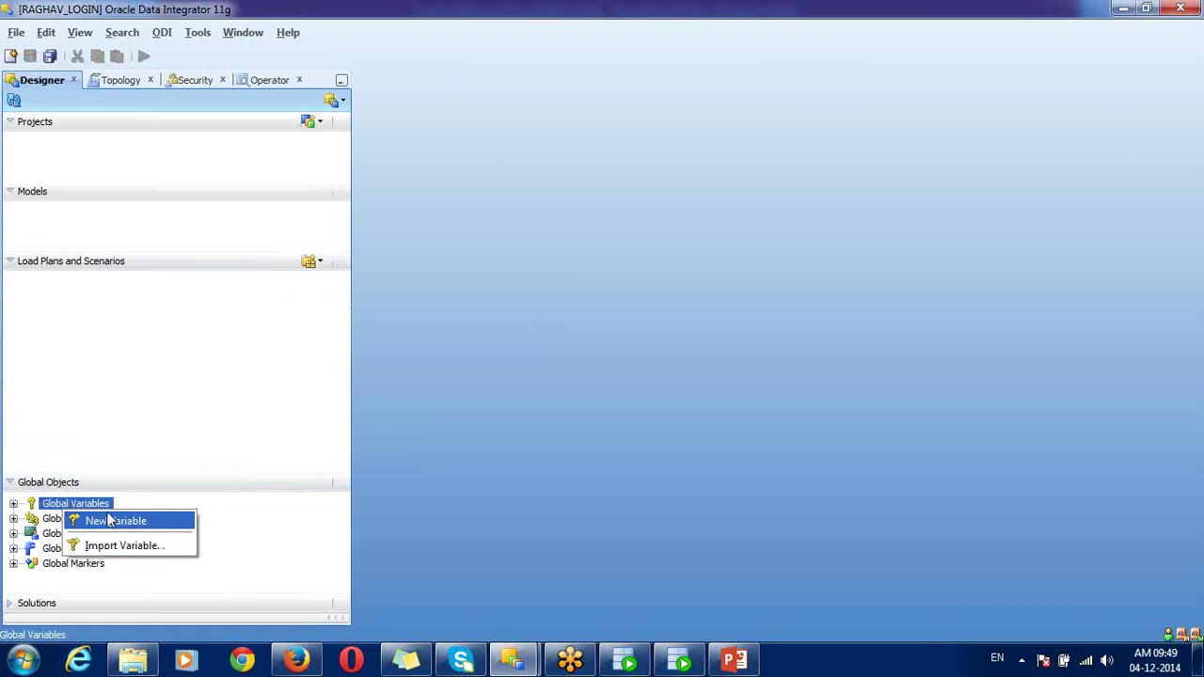
{"action": "left_click", "coordinate": [48, 533]}
{"action": "right_click", "coordinate": [47, 534]}
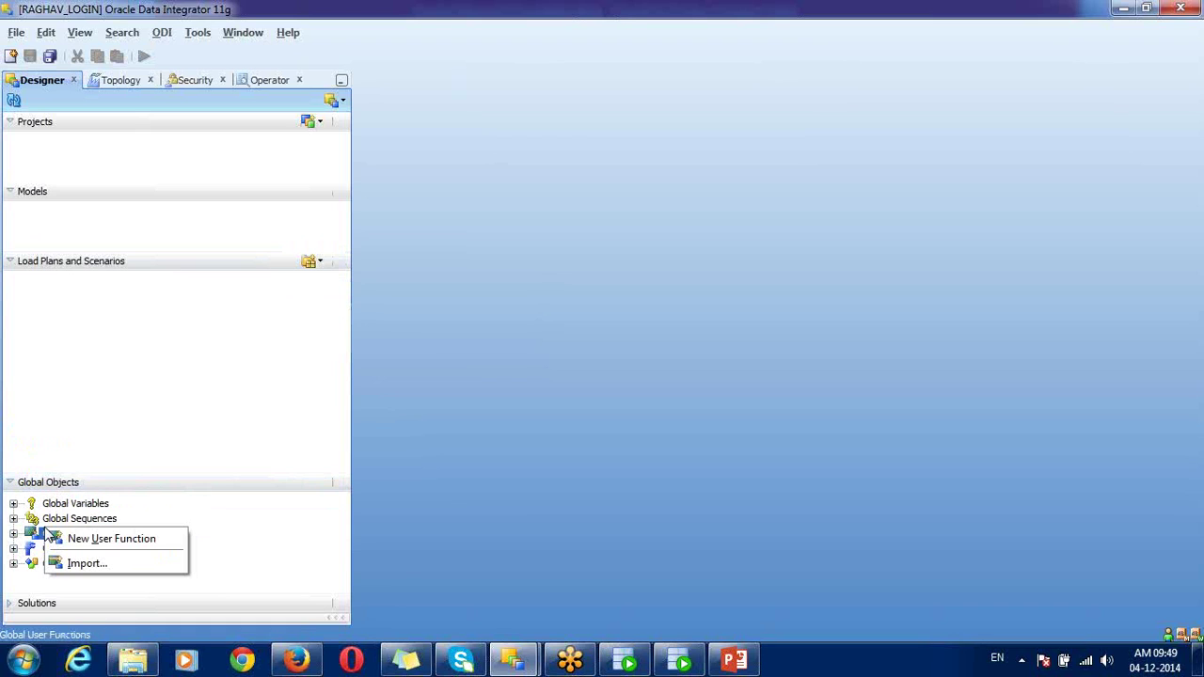
{"action": "left_click", "coordinate": [47, 483]}
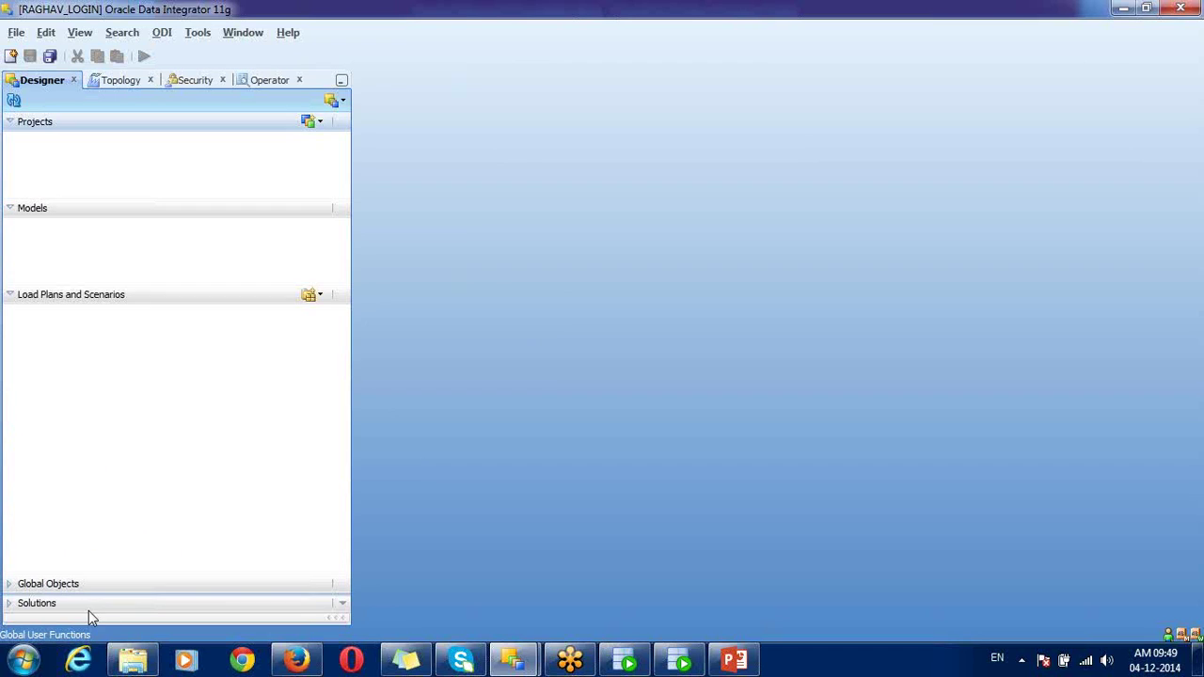
{"action": "left_click", "coordinate": [126, 298]}
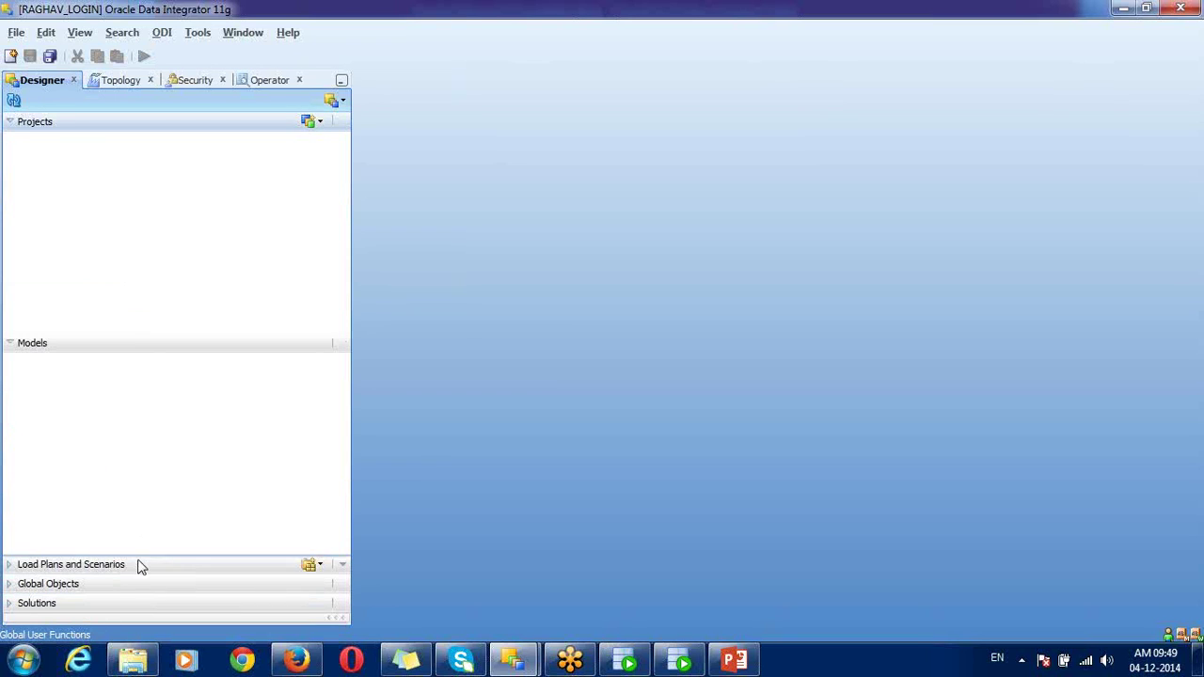
{"action": "left_click", "coordinate": [128, 346]}
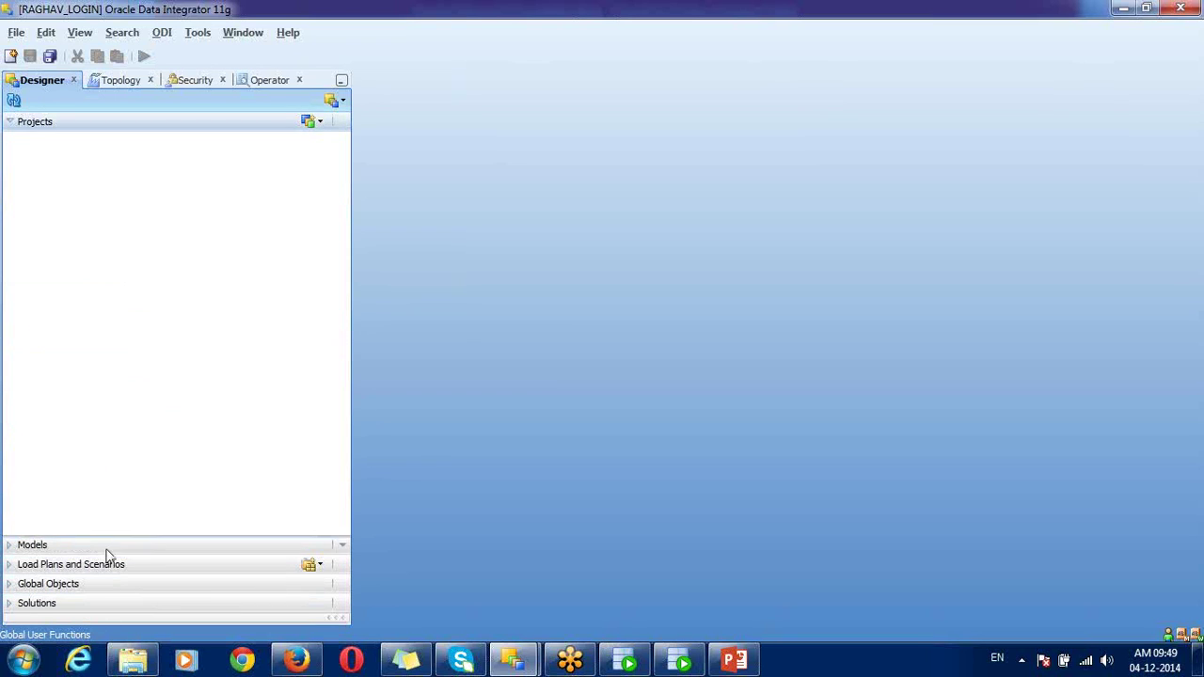
{"action": "left_click", "coordinate": [89, 604]}
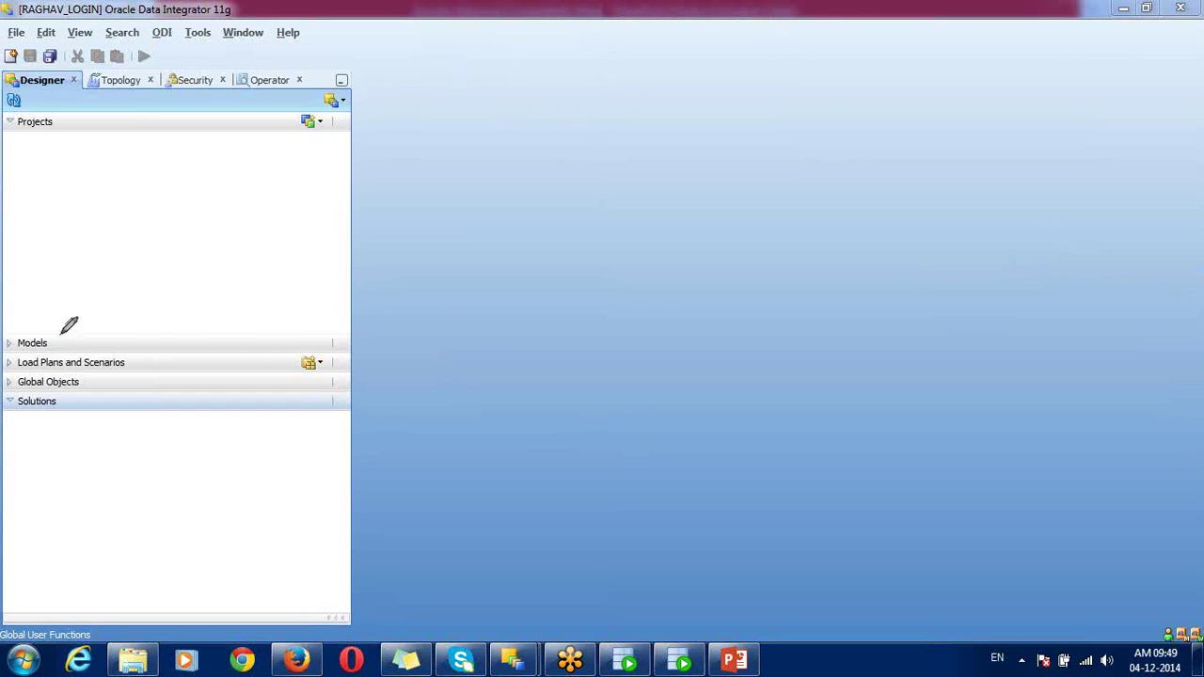
- Mark Models and Solutions with magenta pen and return to the administrator session
{"action": "mouse_move", "coordinate": [60, 329]}
{"action": "left_mouse_down"}
{"action": "mouse_move", "coordinate": [99, 333]}
{"action": "mouse_move", "coordinate": [78, 341]}
{"action": "left_mouse_up"}
{"action": "mouse_move", "coordinate": [71, 407]}
{"action": "left_mouse_down"}
{"action": "mouse_move", "coordinate": [114, 411]}
{"action": "mouse_move", "coordinate": [92, 422]}
{"action": "left_mouse_up"}
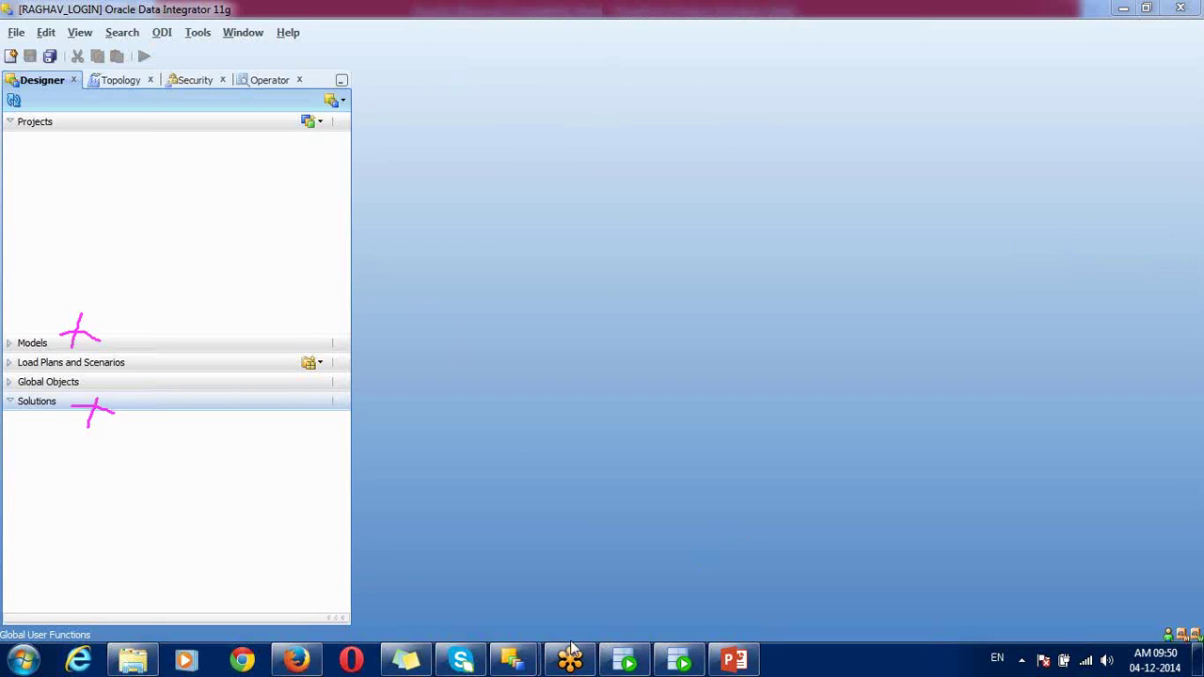
{"action": "left_click", "coordinate": [649, 560]}
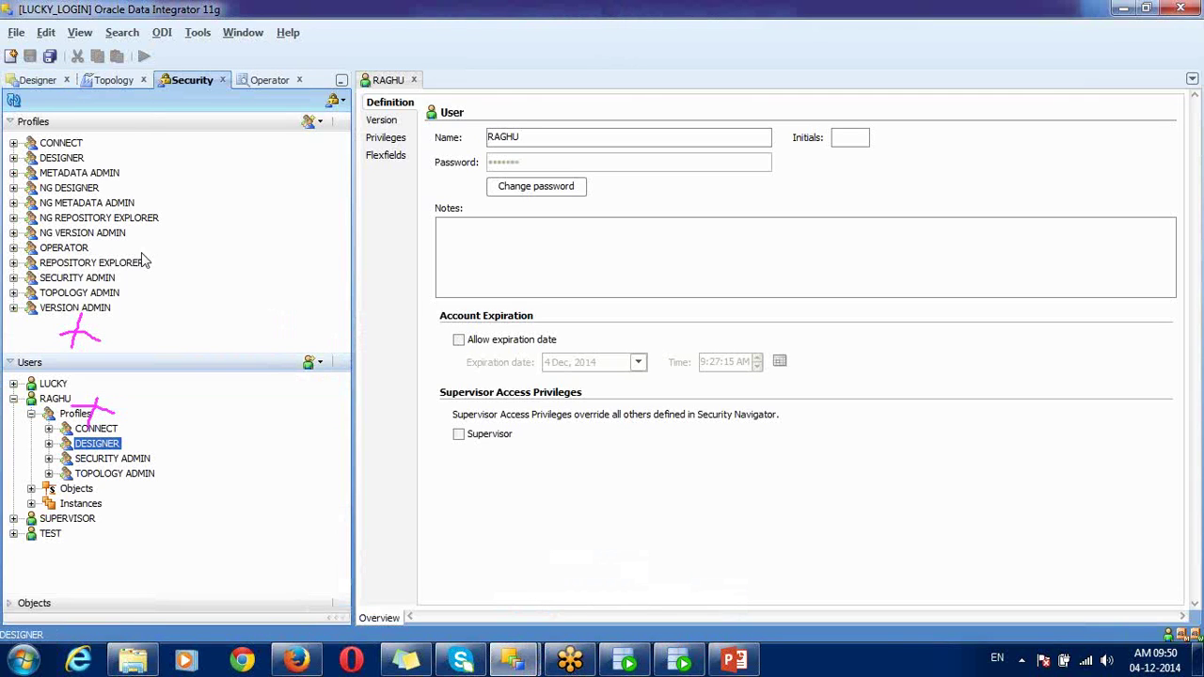
- Drag METADATA ADMIN onto the user and confirm the grant
{"action": "left_click", "coordinate": [82, 175]}
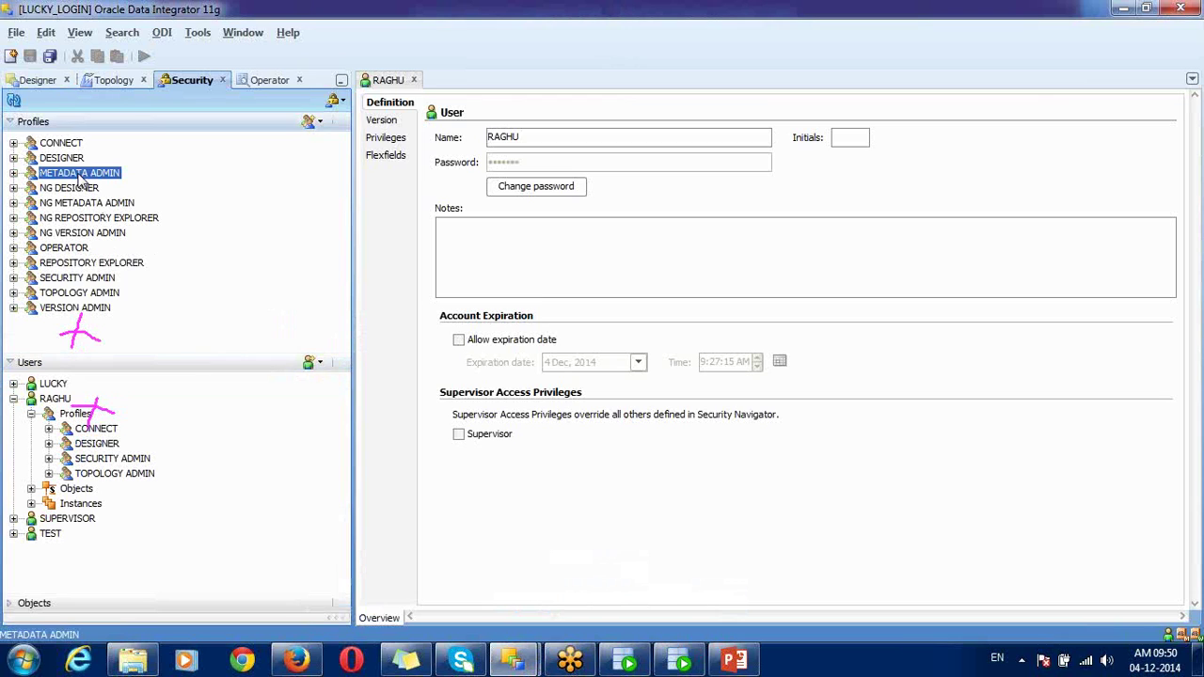
{"action": "left_click_drag", "start_coordinate": [82, 180], "coordinate": [60, 403]}
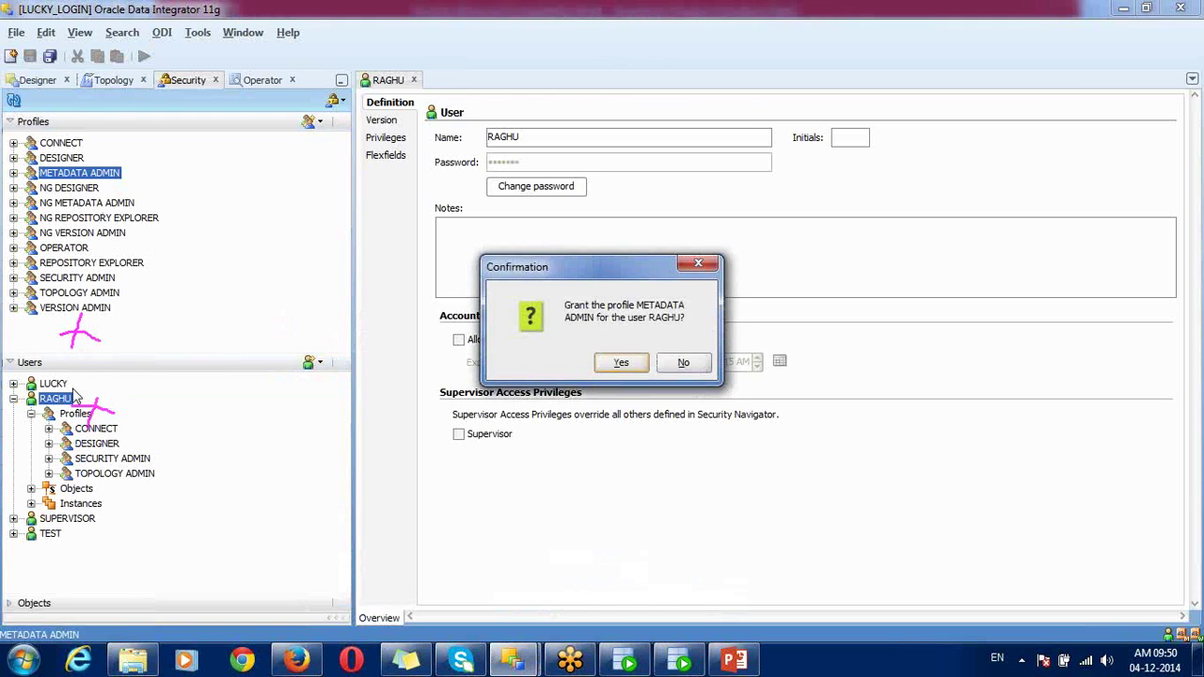
{"action": "left_click", "coordinate": [621, 364]}
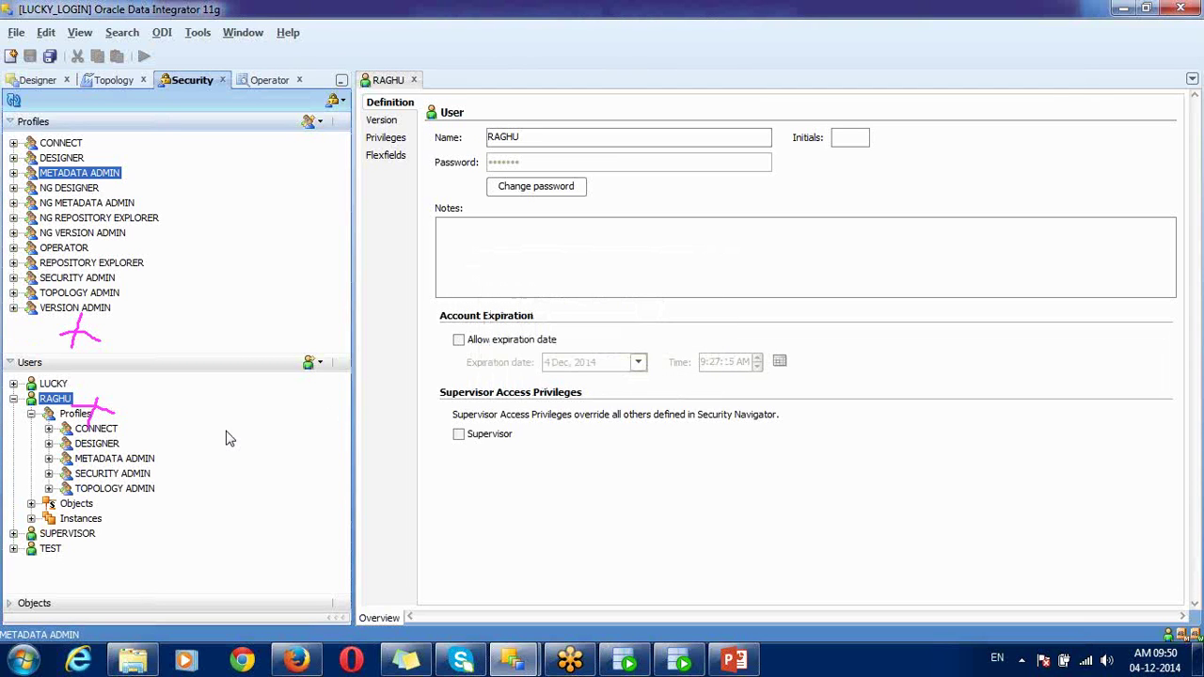
{"action": "left_click", "coordinate": [150, 461]}
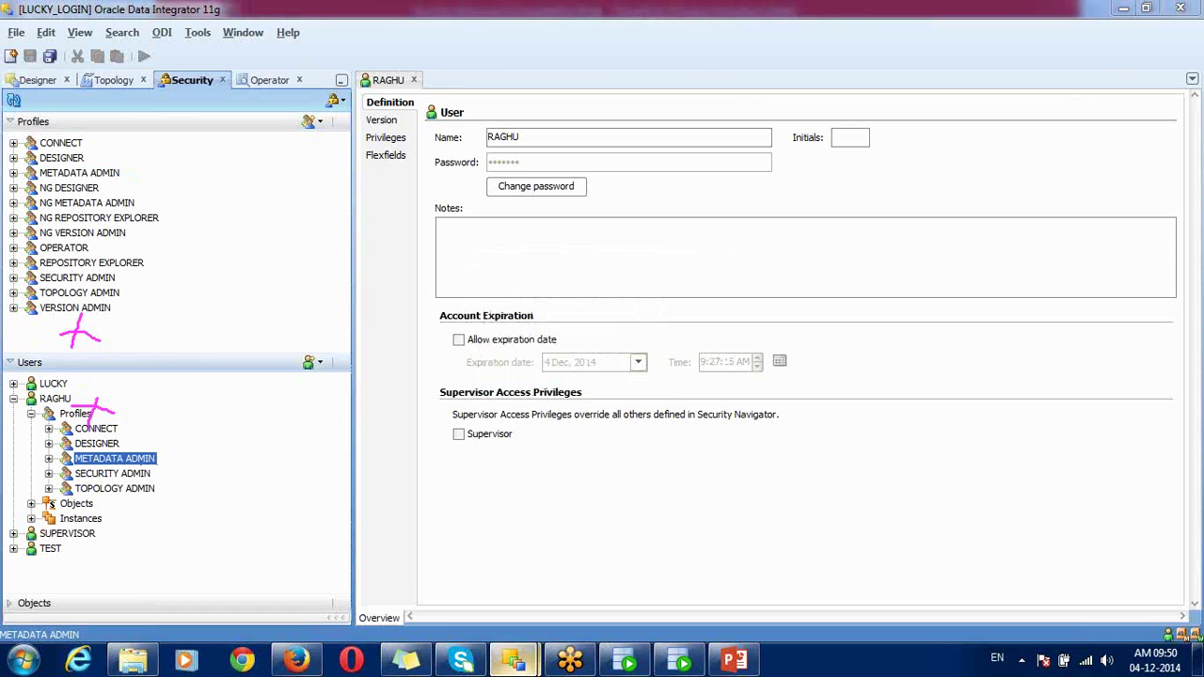
- In the Designer window, disconnect and reconnect to the repository under the user's own login
{"action": "mouse_move", "coordinate": [532, 661]}
{"action": "left_click", "coordinate": [411, 557]}
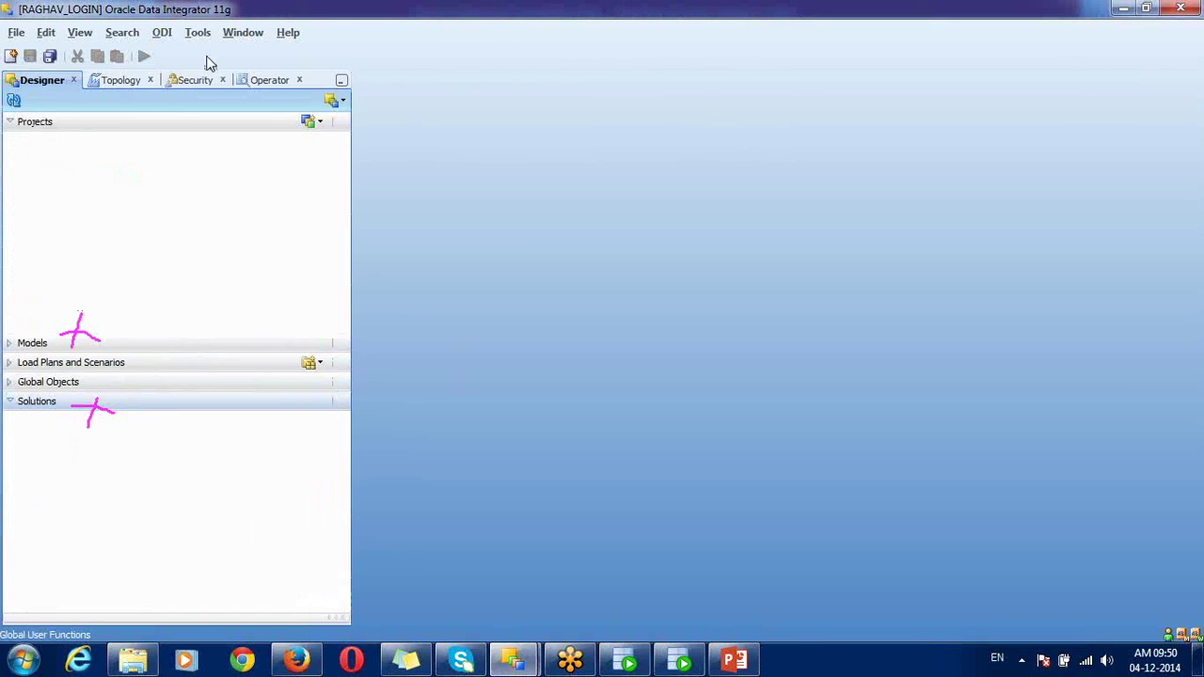
{"action": "left_click", "coordinate": [162, 32]}
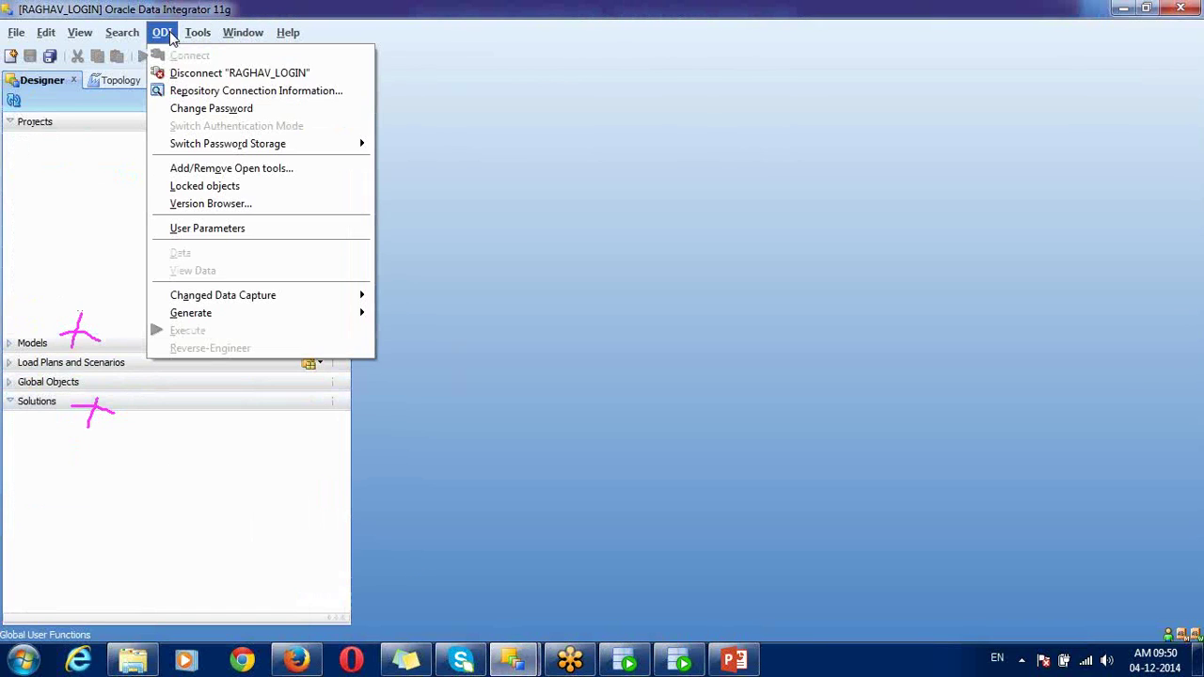
{"action": "left_click", "coordinate": [193, 74]}
{"action": "left_click", "coordinate": [188, 151]}
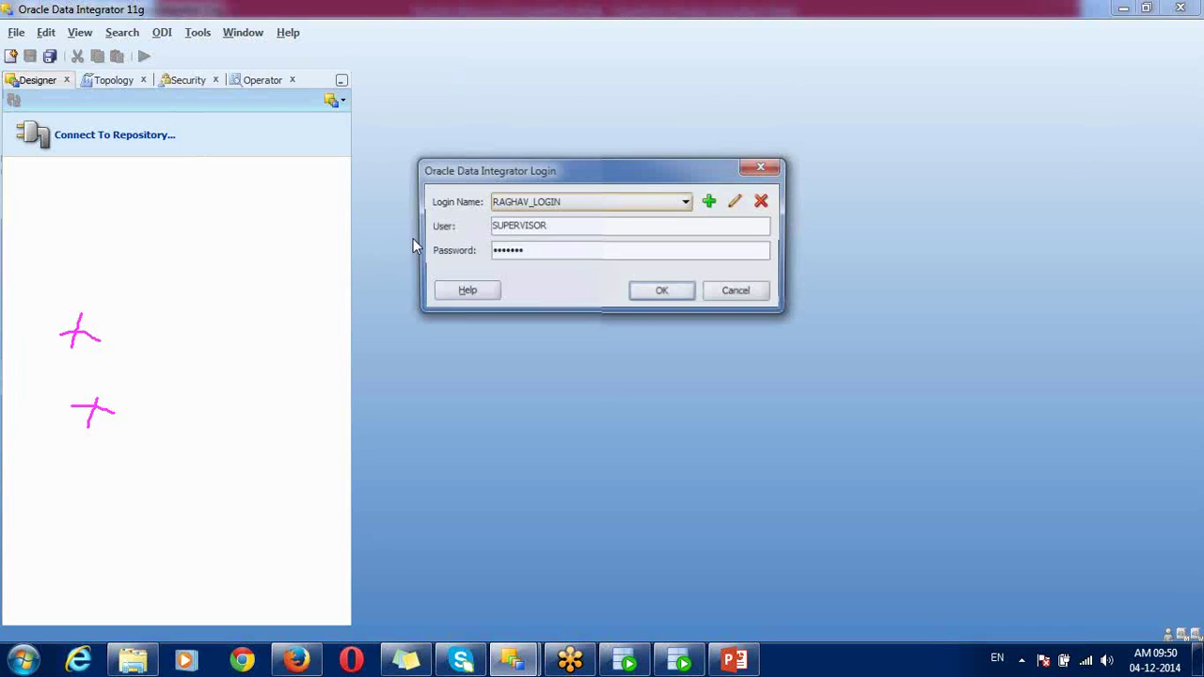
{"action": "double_click", "coordinate": [545, 226]}
{"action": "type", "text": "RAGHAV"}
{"action": "key", "text": "Return"}
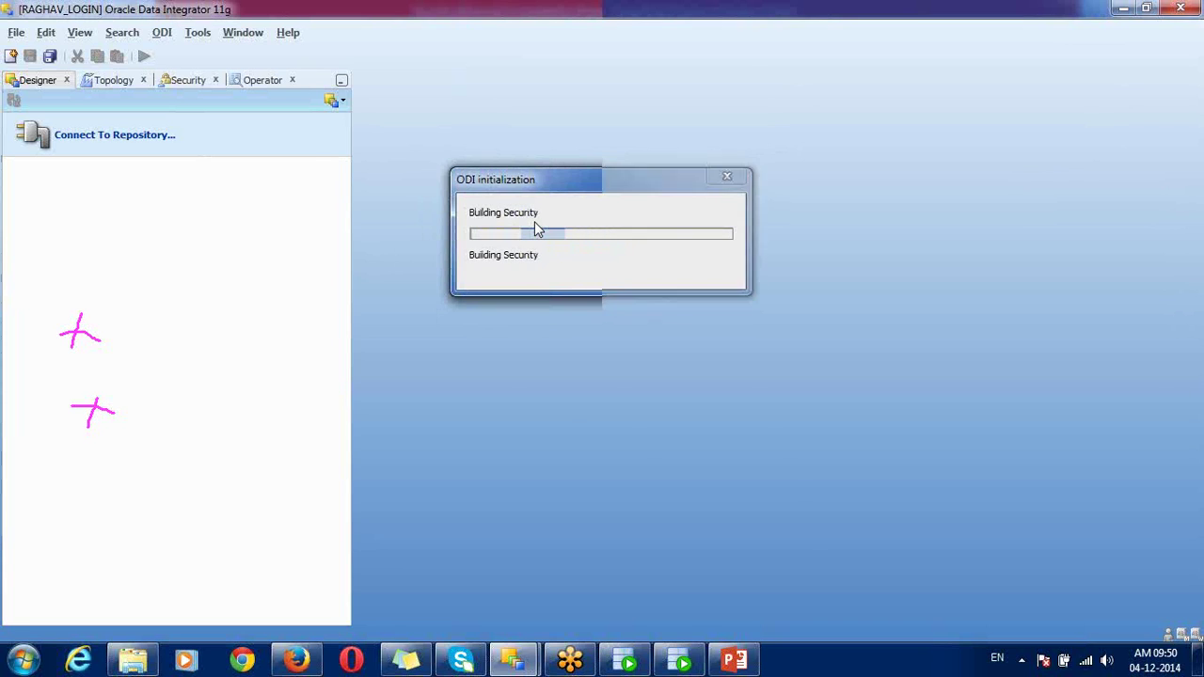
- Expand the now-visible Models and Solutions sections and check the model add options
{"action": "left_click", "coordinate": [150, 546]}
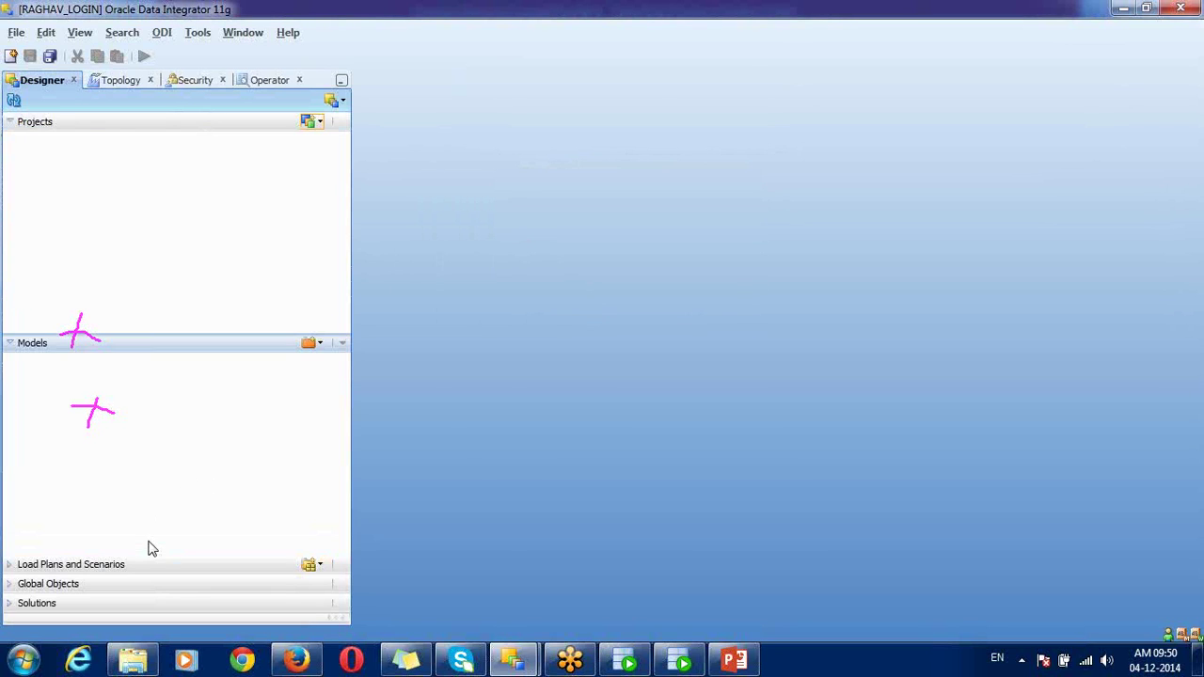
{"action": "left_click", "coordinate": [313, 344]}
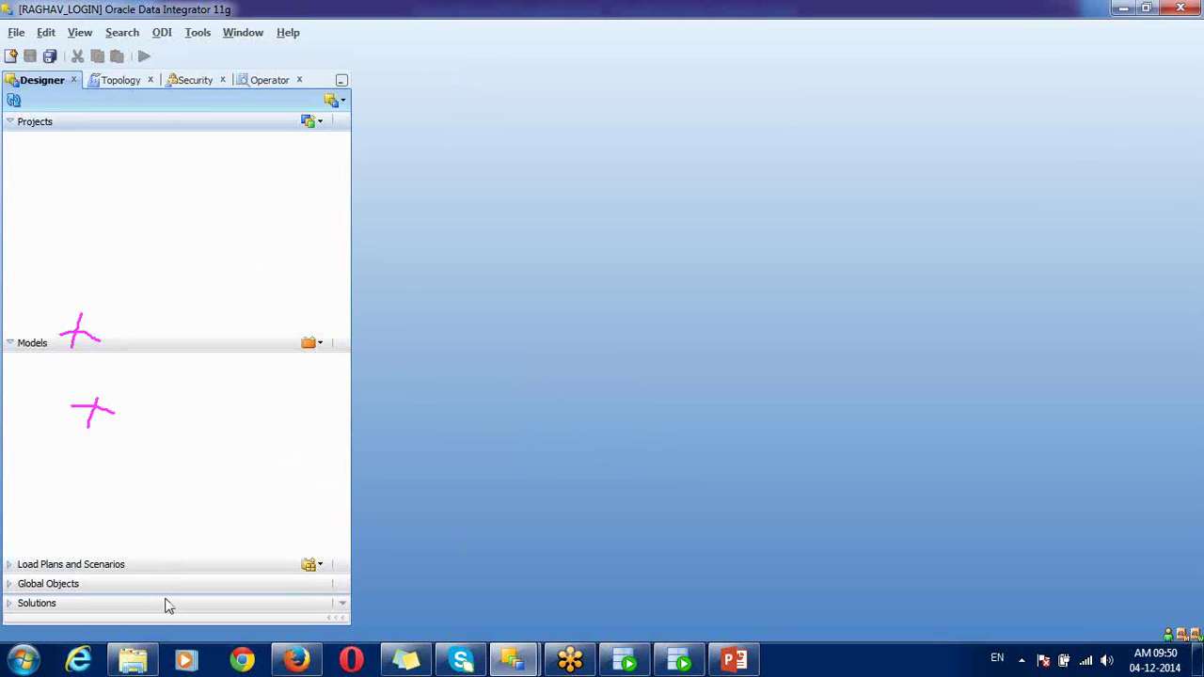
{"action": "left_click", "coordinate": [166, 603]}
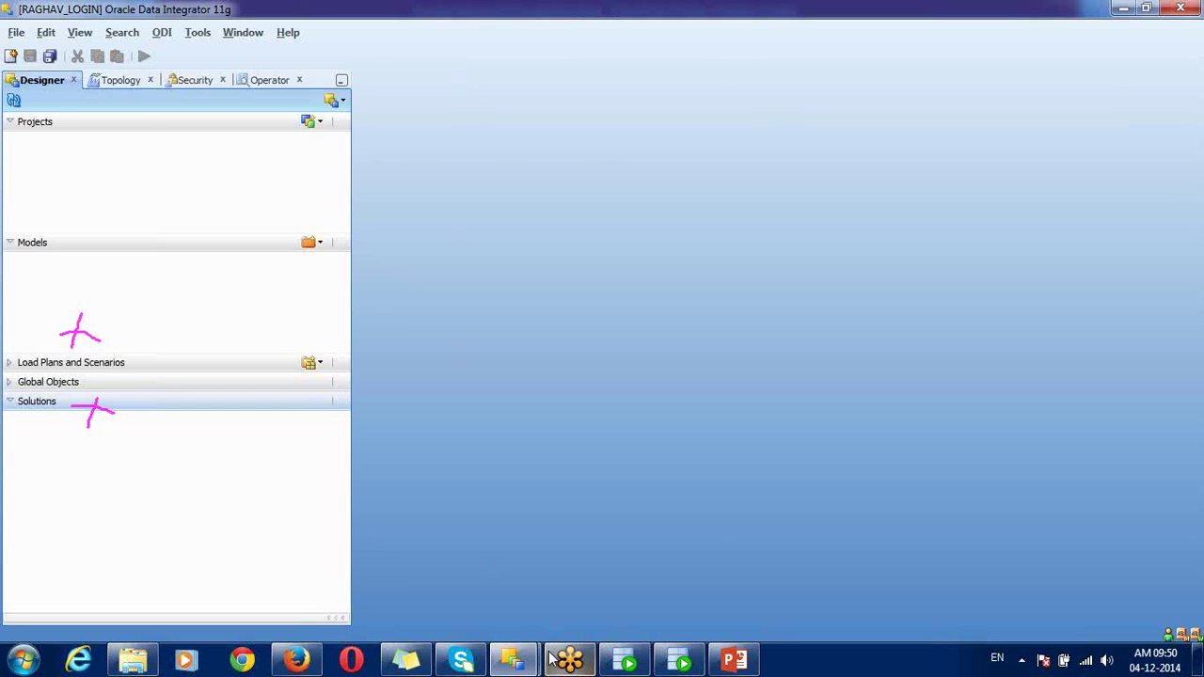
{"action": "left_click", "coordinate": [514, 660]}
- Grant VERSION ADMIN to the user by dragging it onto them and confirming
{"action": "left_click", "coordinate": [611, 566]}
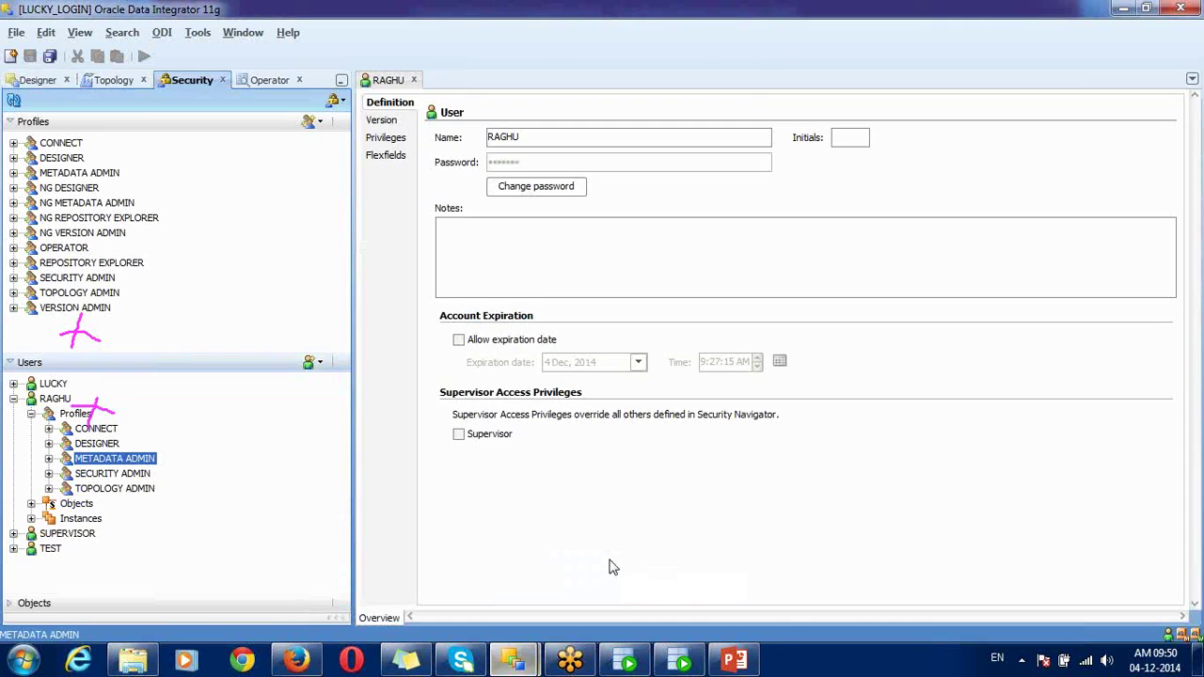
{"action": "left_click_drag", "start_coordinate": [81, 313], "coordinate": [64, 403]}
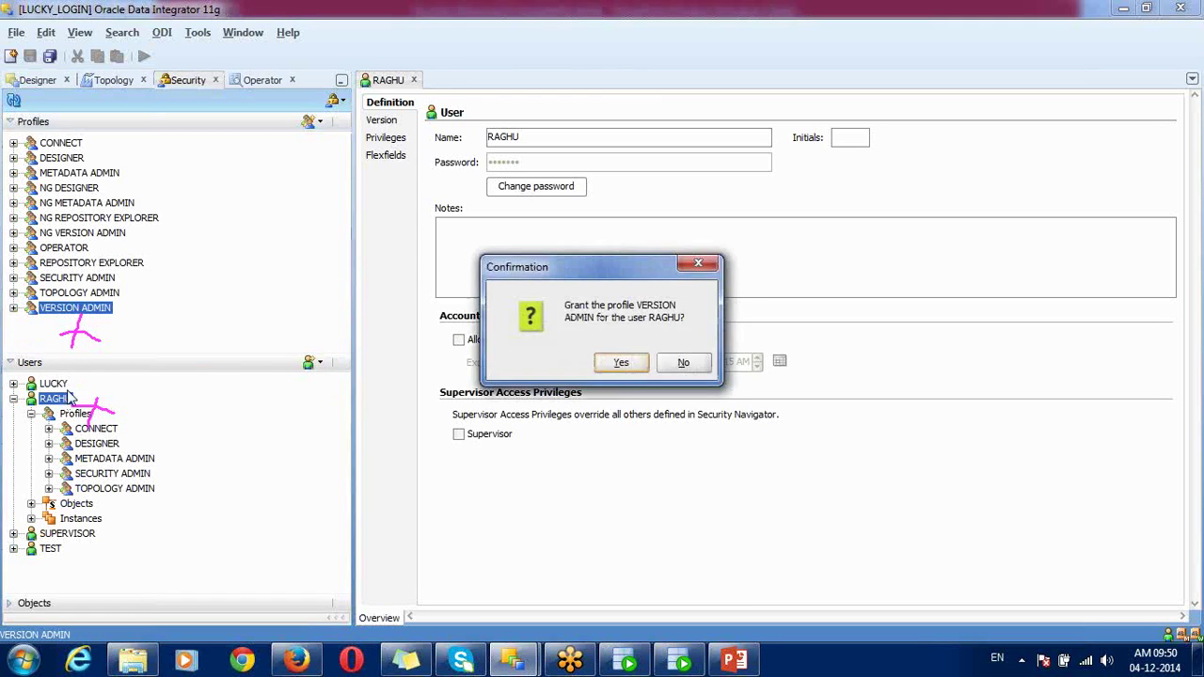
{"action": "left_click", "coordinate": [609, 366]}
{"action": "left_click", "coordinate": [97, 506]}
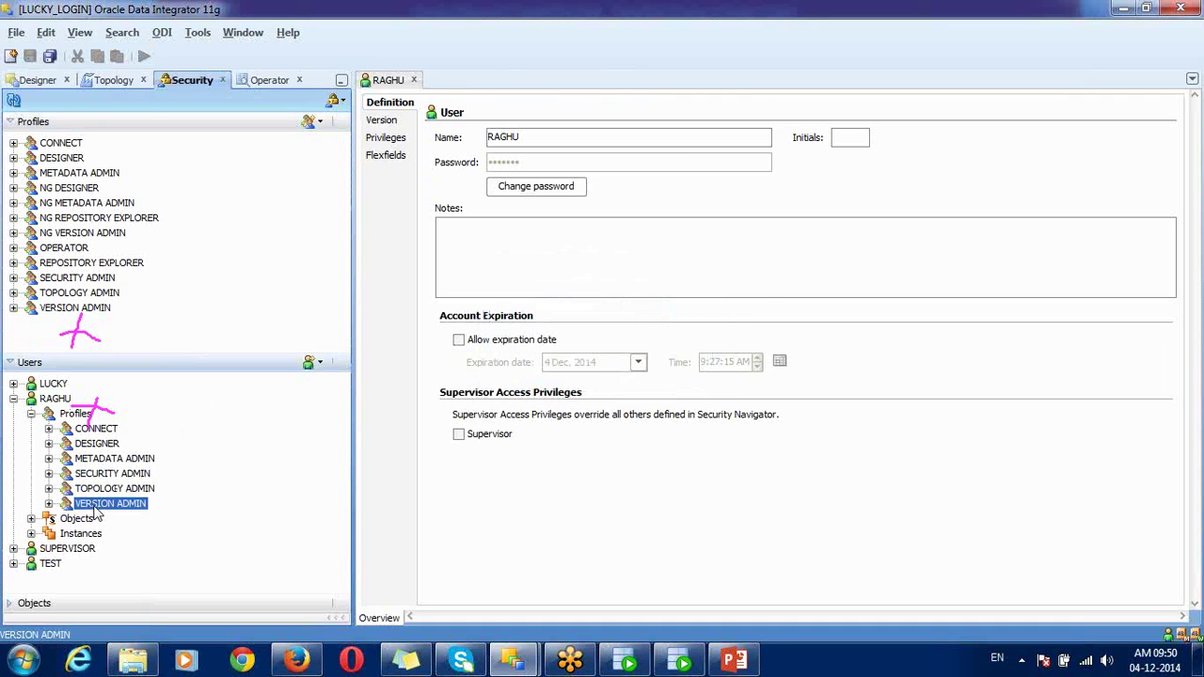
- Reconnect the Designer session as the new user and inspect its Solutions section
{"action": "mouse_move", "coordinate": [513, 658]}
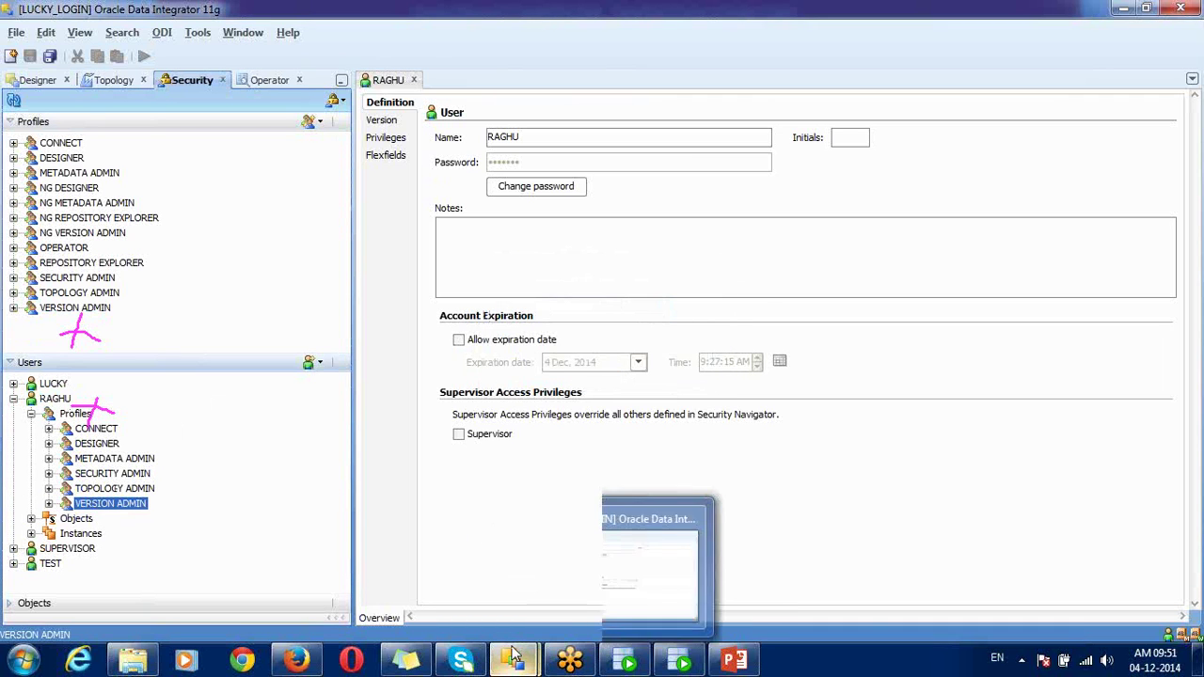
{"action": "left_click", "coordinate": [435, 551]}
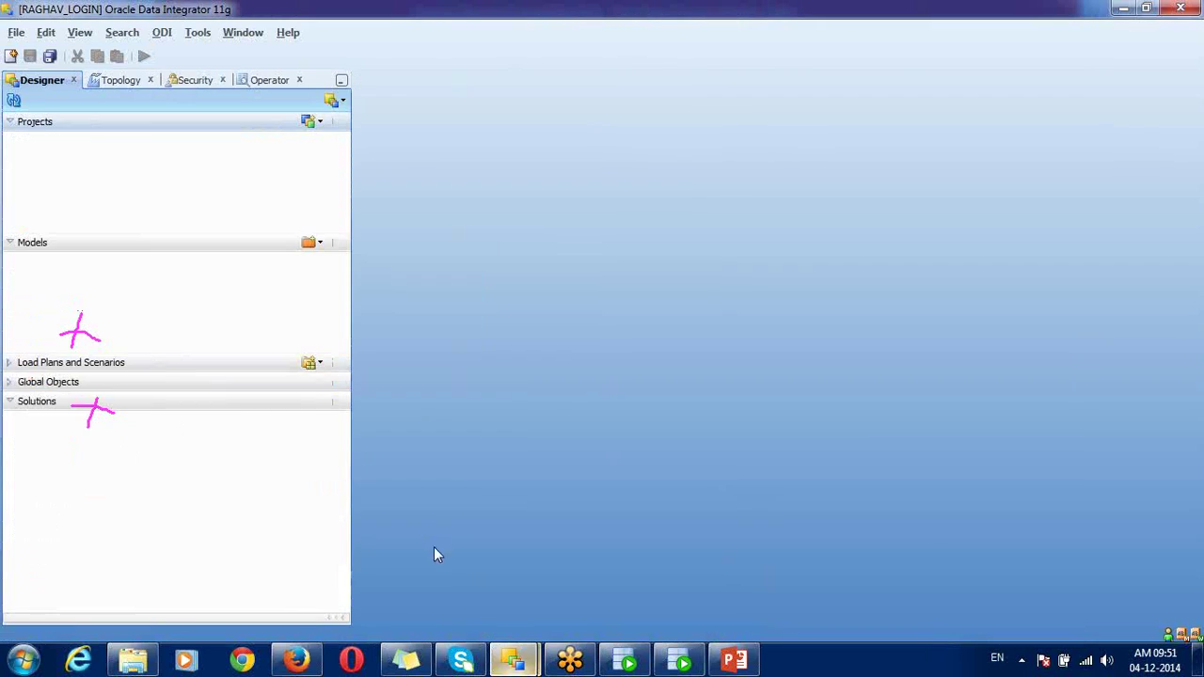
{"action": "left_click", "coordinate": [162, 34]}
{"action": "left_click", "coordinate": [169, 70]}
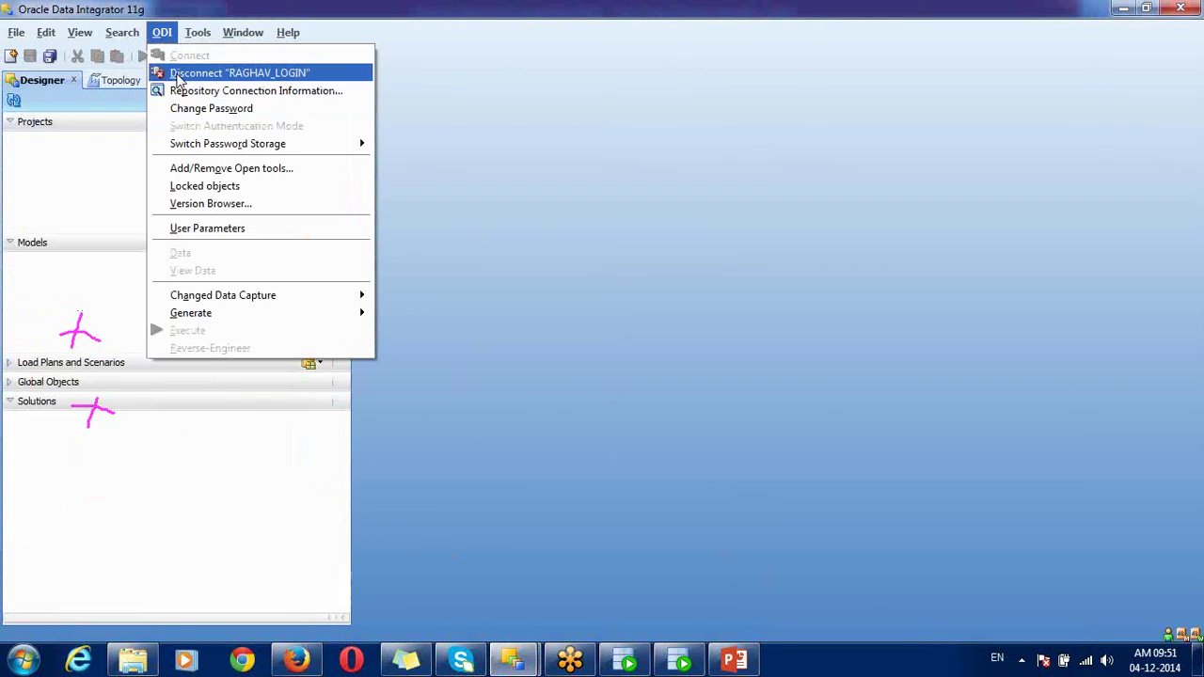
{"action": "left_click", "coordinate": [180, 133]}
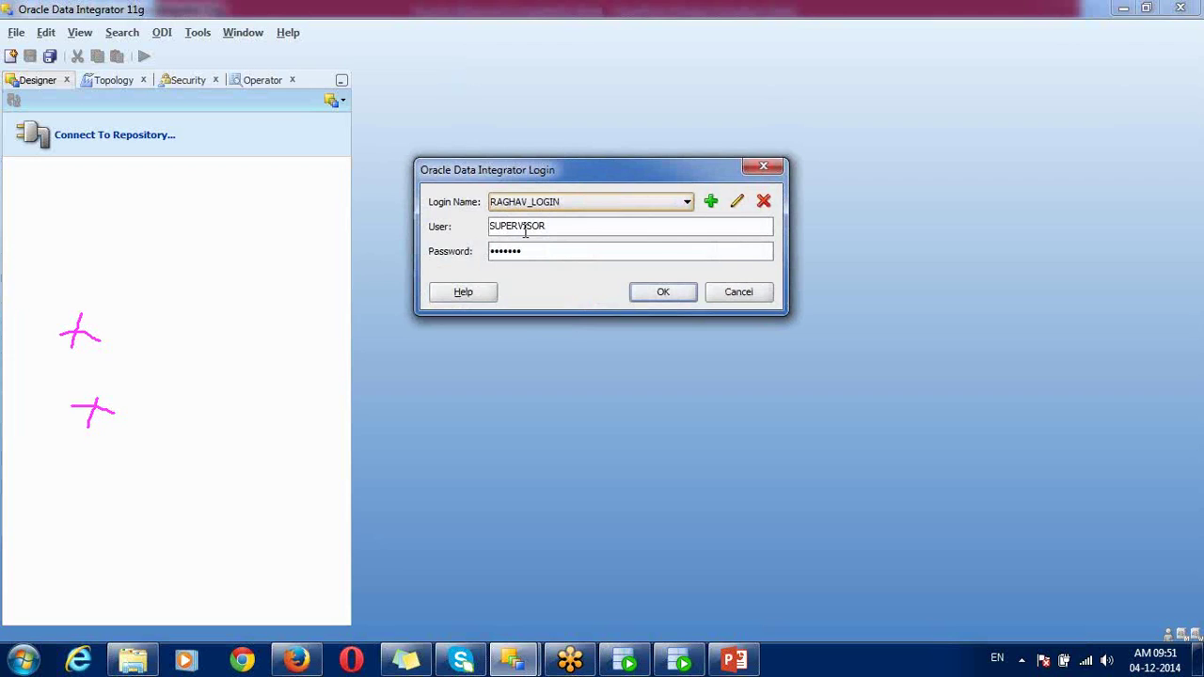
{"action": "double_click", "coordinate": [525, 233]}
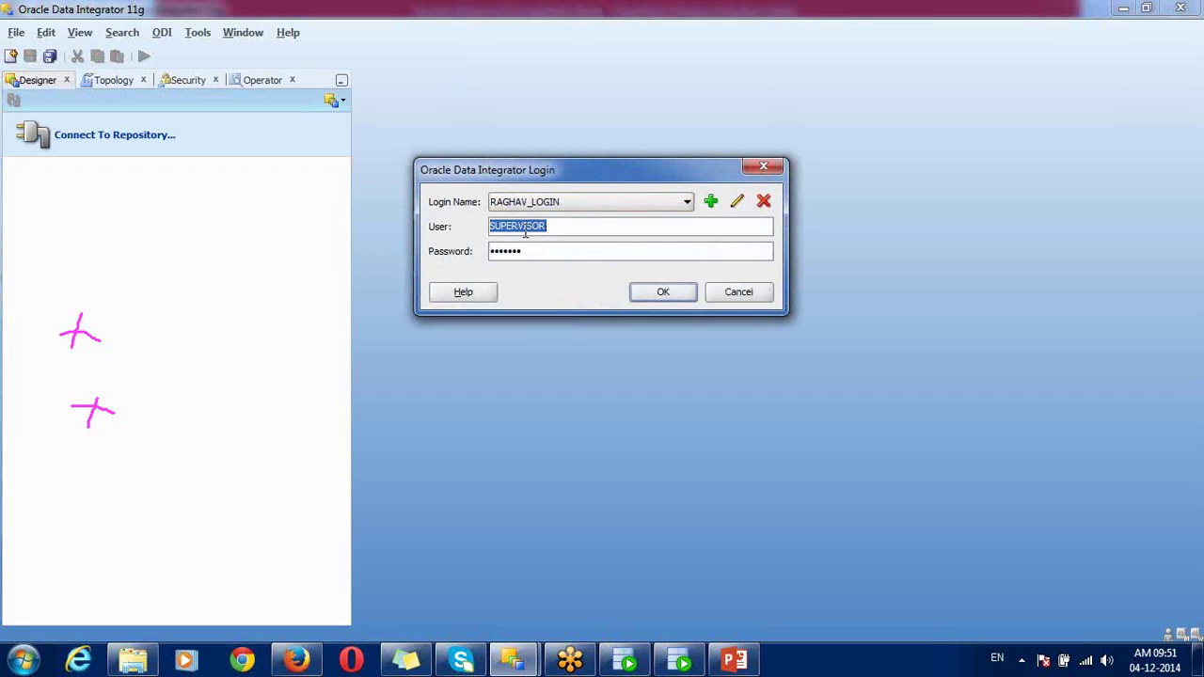
{"action": "type", "text": "RA"}
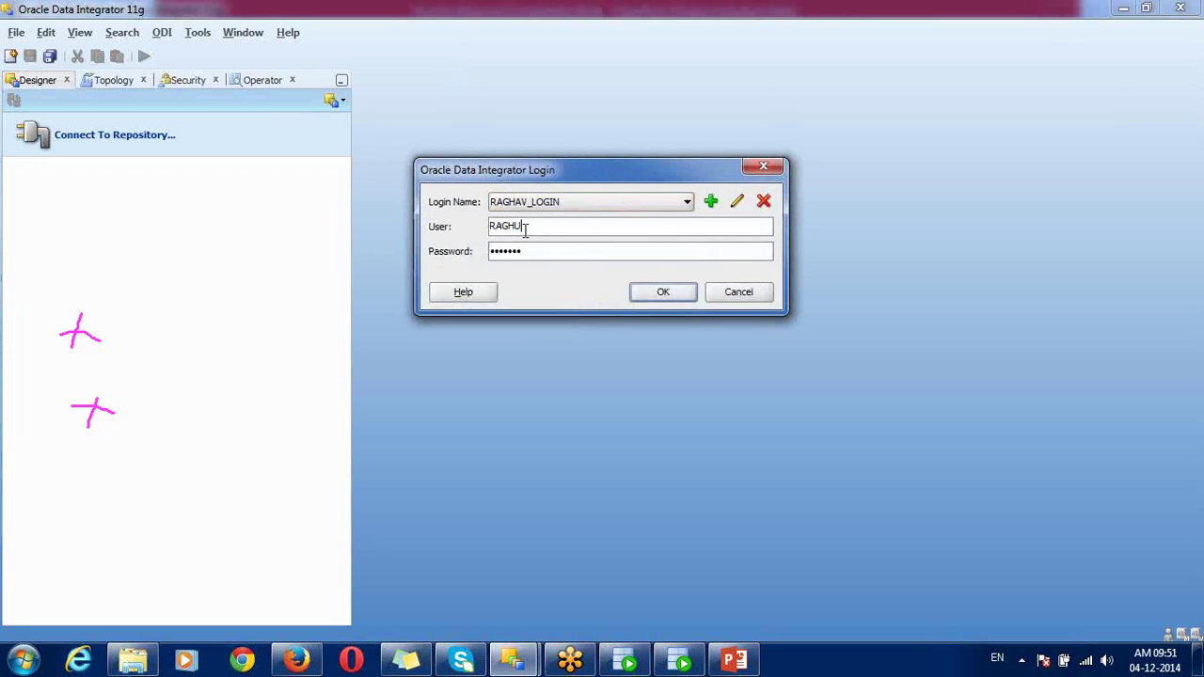
{"action": "type", "text": "GHU"}
{"action": "key", "text": "Return"}
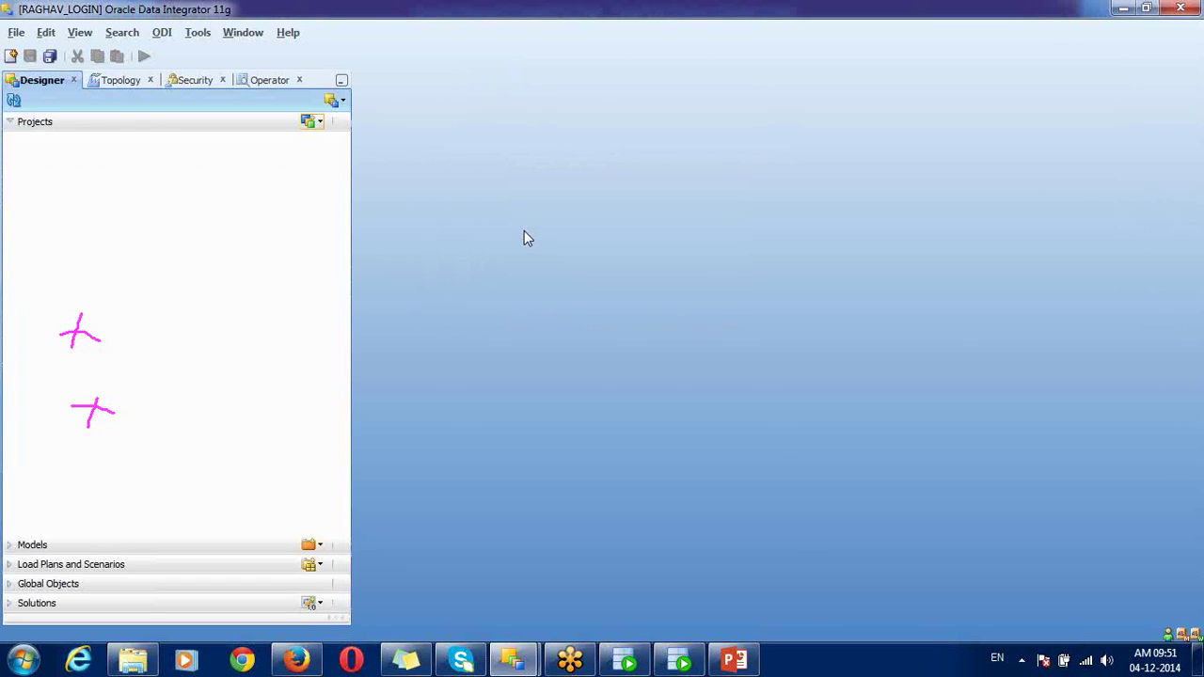
{"action": "left_click", "coordinate": [88, 607]}
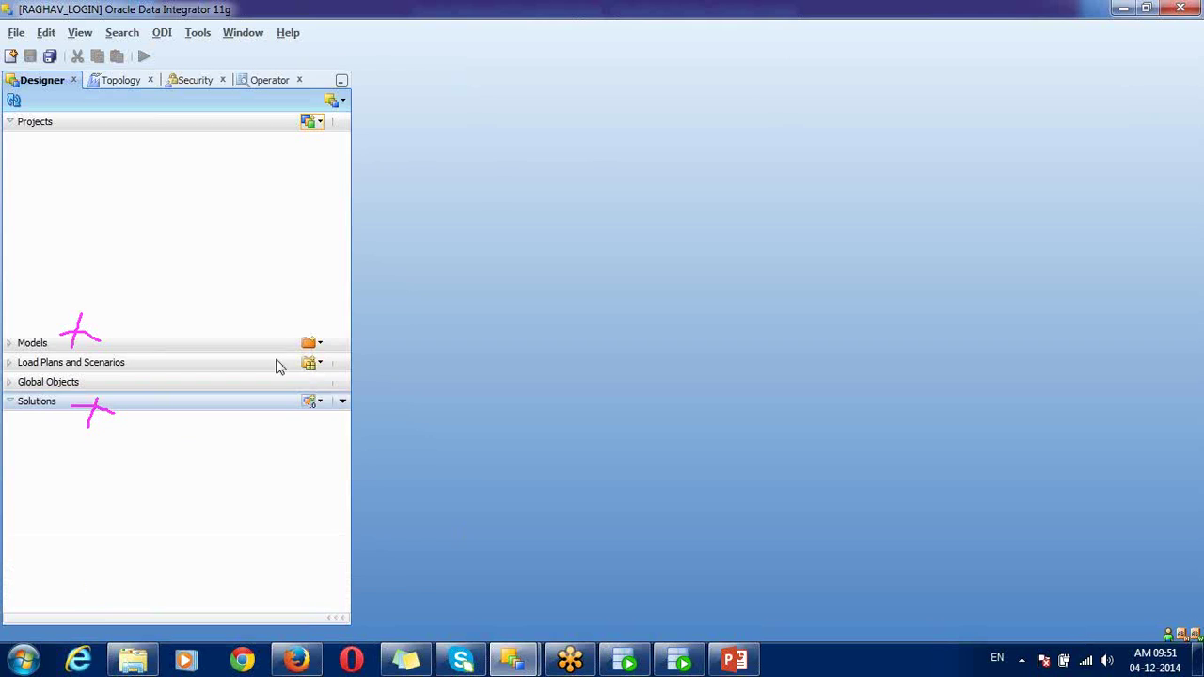
{"action": "left_click", "coordinate": [309, 402]}
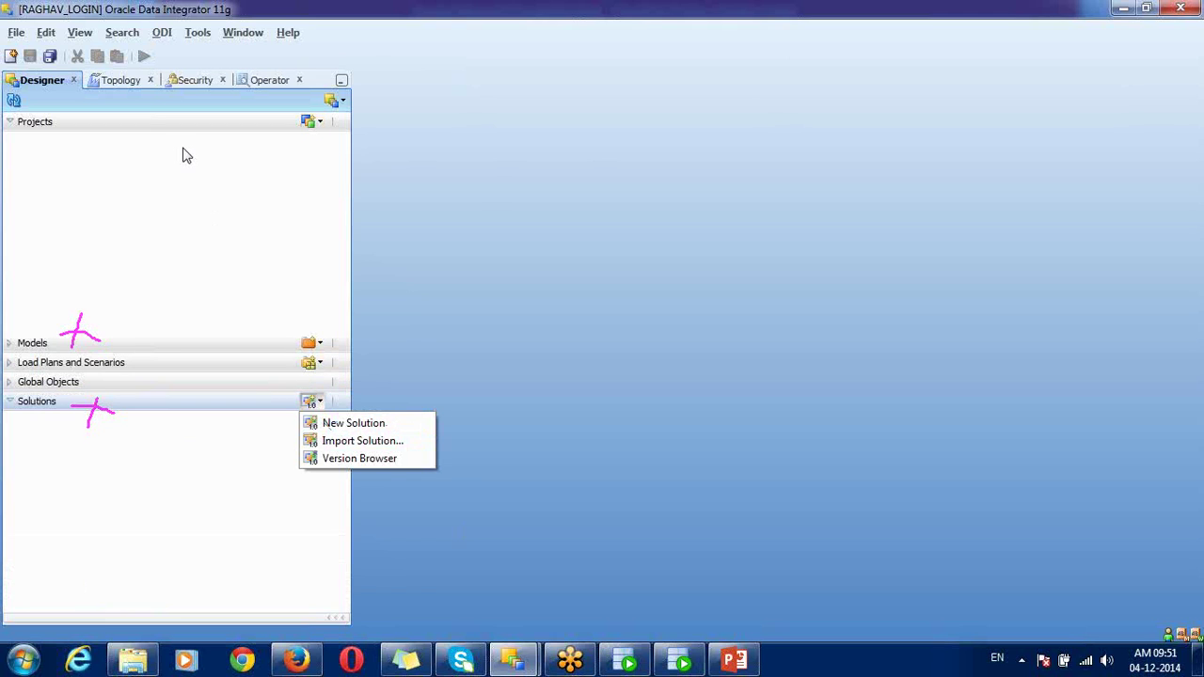
{"action": "left_click", "coordinate": [165, 126]}
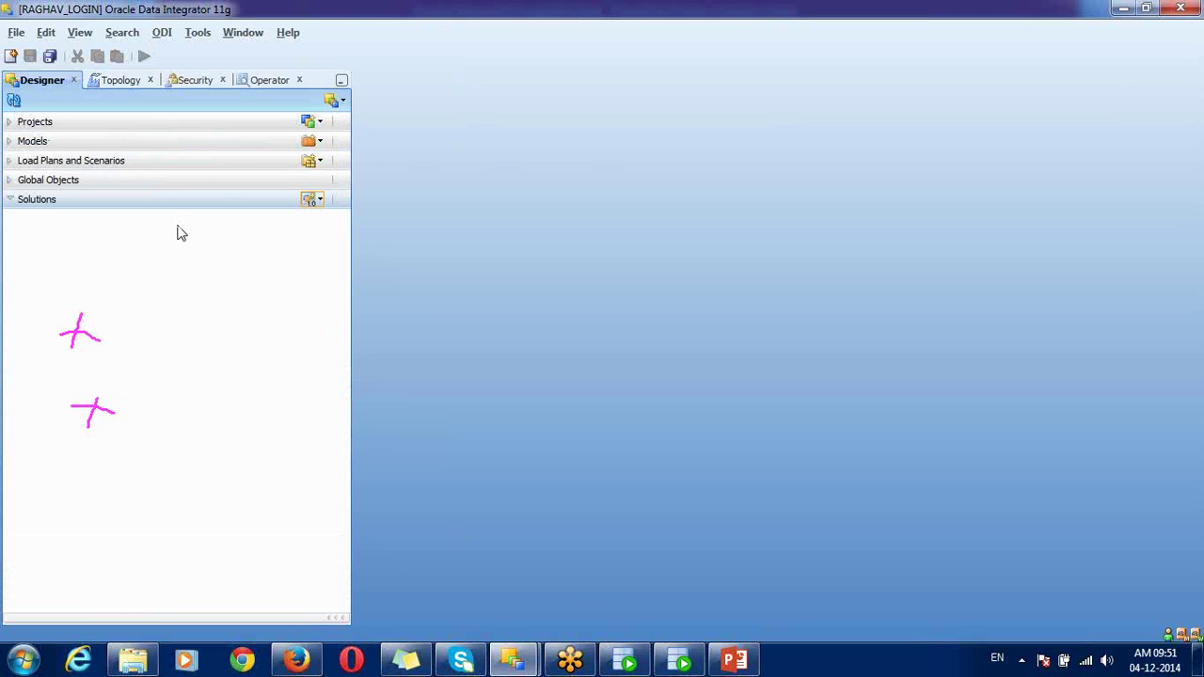
- Verify the Security navigator opens, selecting DESIGNER, METADATA ADMIN, VERSION ADMIN, then OPERATOR
{"action": "left_click", "coordinate": [192, 80]}
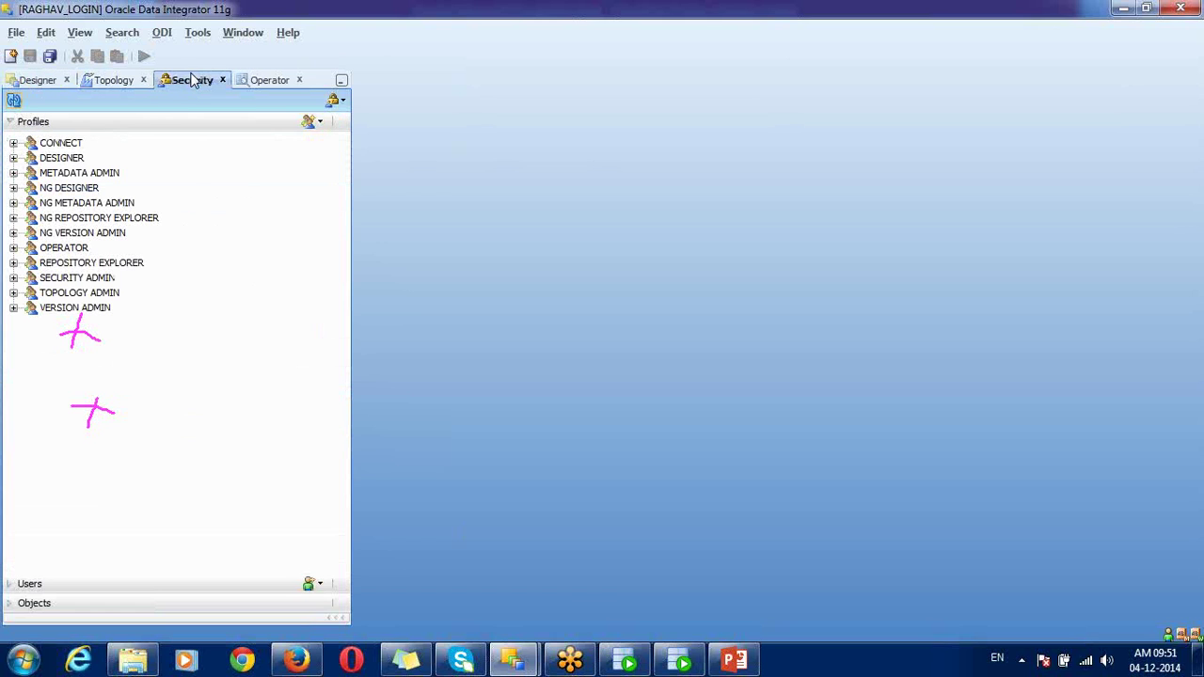
{"action": "left_click", "coordinate": [62, 158]}
{"action": "left_click", "coordinate": [91, 176], "text": "ctrl"}
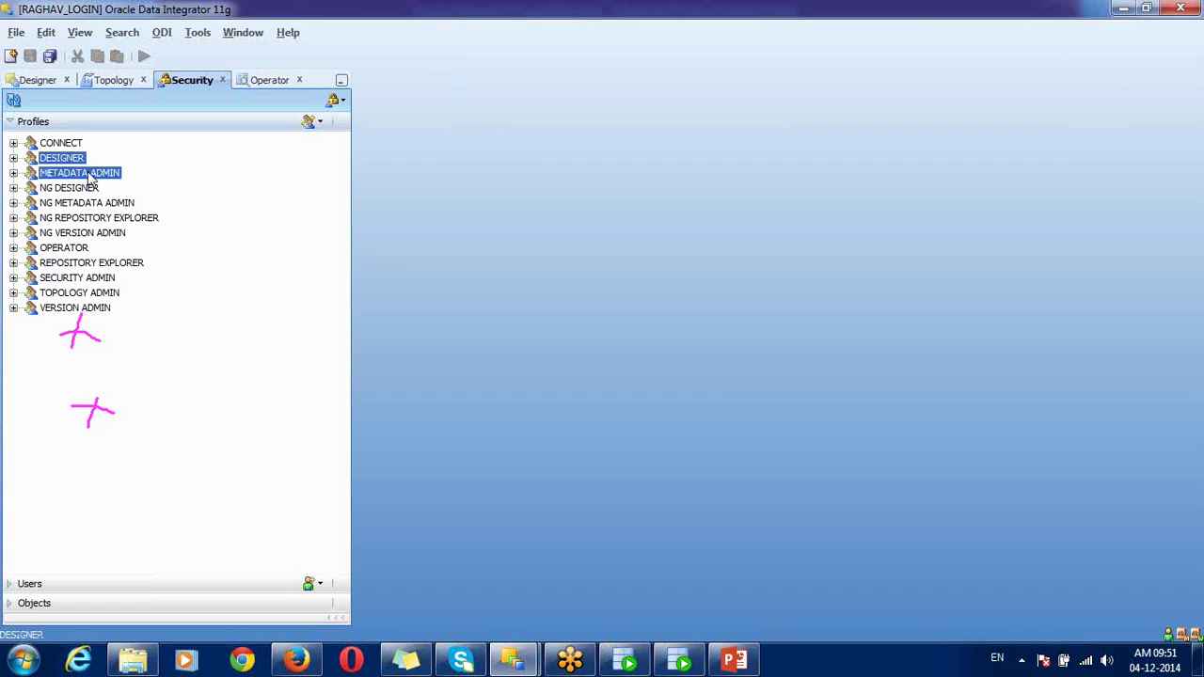
{"action": "left_click", "coordinate": [82, 310], "text": "ctrl"}
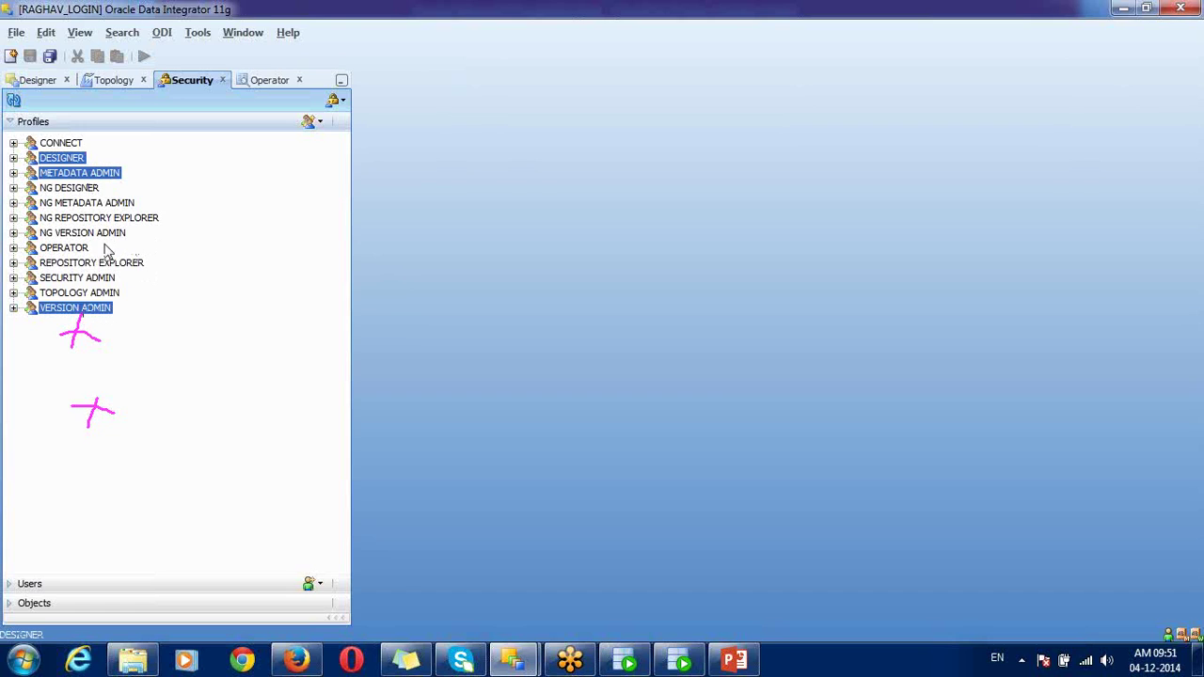
{"action": "left_click", "coordinate": [72, 250]}
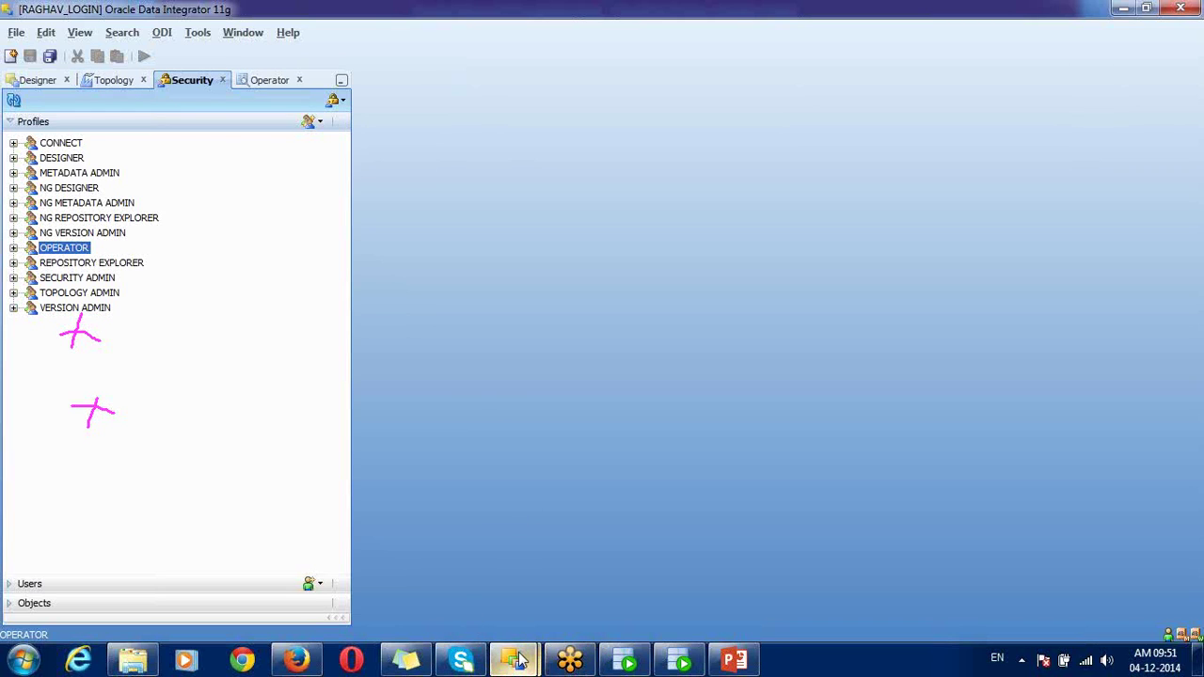
{"action": "mouse_move", "coordinate": [518, 661]}
{"action": "left_click", "coordinate": [570, 572]}
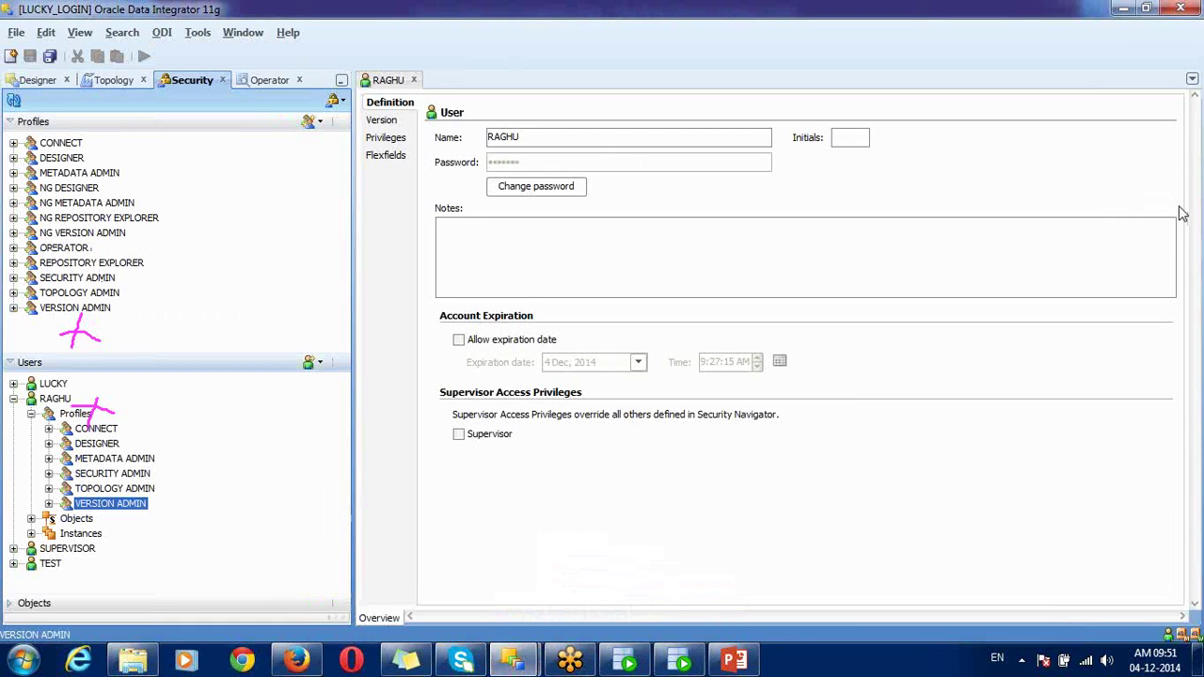
- Erase the earlier pen annotations and reselect the annotation pen
{"action": "right_click", "coordinate": [1102, 336]}
{"action": "left_click", "coordinate": [1073, 336]}
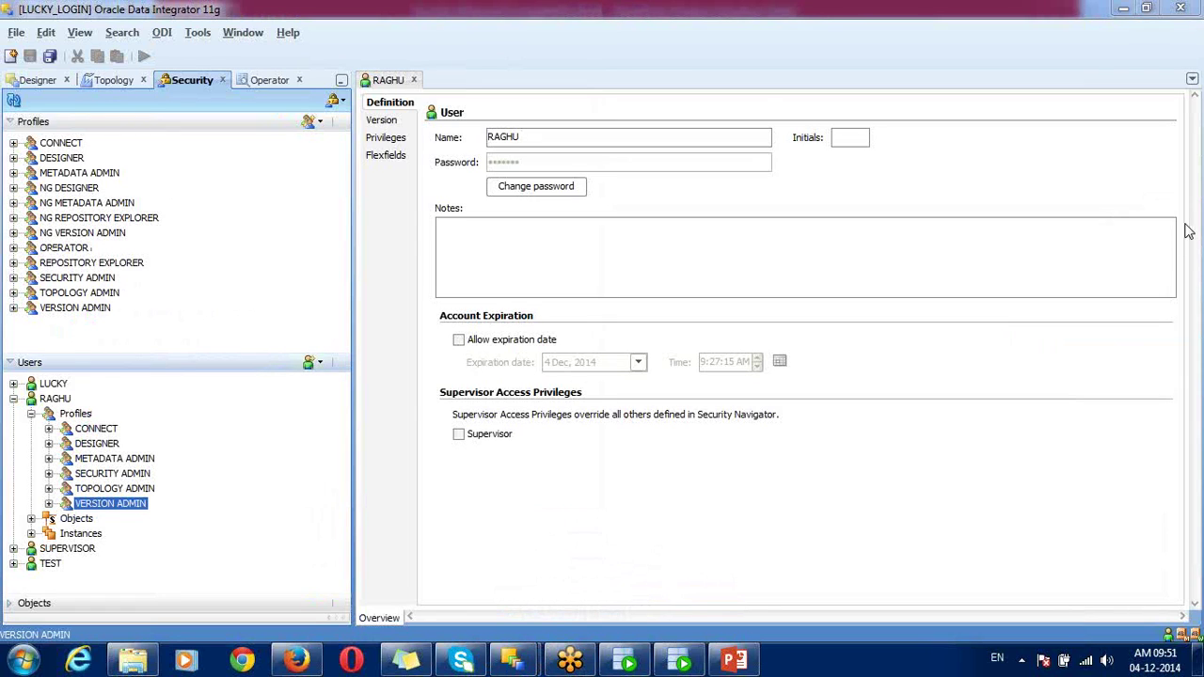
{"action": "right_click", "coordinate": [1078, 272]}
{"action": "left_click", "coordinate": [1062, 263]}
- Circle OPERATOR and the Operator, Security, Topology and Designer tabs; tick DESIGNER and the admin profiles
{"action": "mouse_move", "coordinate": [101, 245]}
{"action": "left_mouse_down"}
{"action": "mouse_move", "coordinate": [25, 240]}
{"action": "mouse_move", "coordinate": [19, 251]}
{"action": "mouse_move", "coordinate": [106, 250]}
{"action": "mouse_move", "coordinate": [98, 242]}
{"action": "mouse_move", "coordinate": [307, 70]}
{"action": "mouse_move", "coordinate": [250, 65]}
{"action": "mouse_move", "coordinate": [235, 89]}
{"action": "mouse_move", "coordinate": [315, 76]}
{"action": "left_mouse_up"}
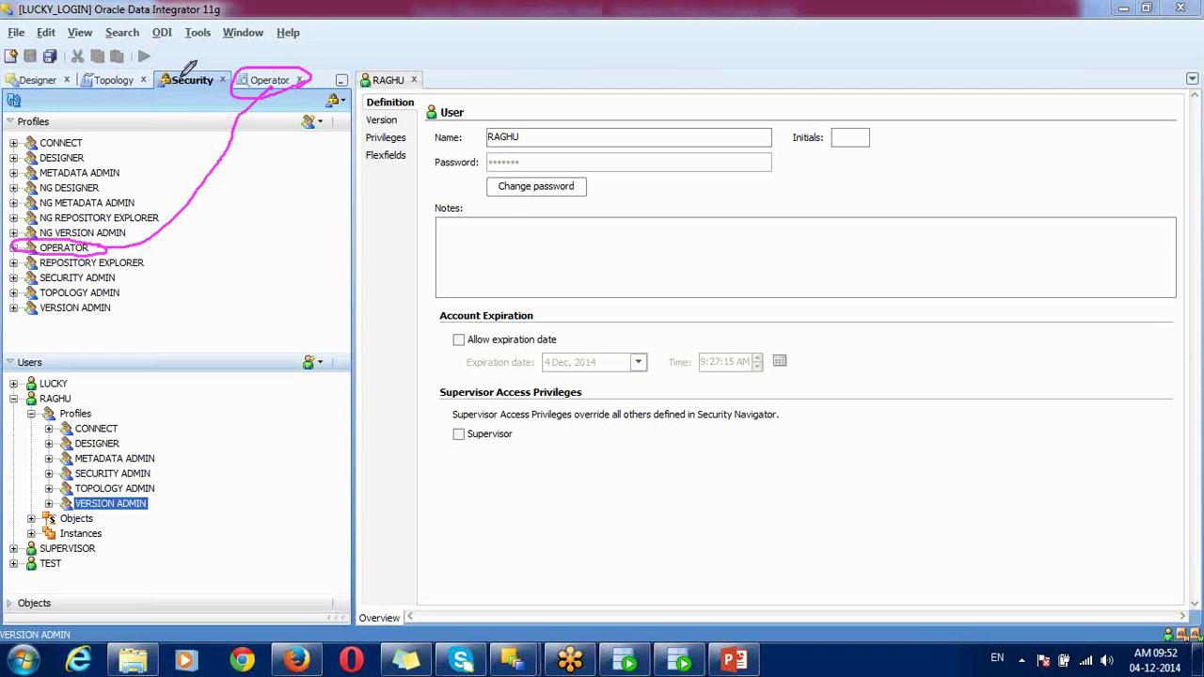
{"action": "mouse_move", "coordinate": [209, 70]}
{"action": "left_mouse_down"}
{"action": "mouse_move", "coordinate": [168, 64]}
{"action": "mouse_move", "coordinate": [177, 90]}
{"action": "mouse_move", "coordinate": [222, 69]}
{"action": "left_mouse_up"}
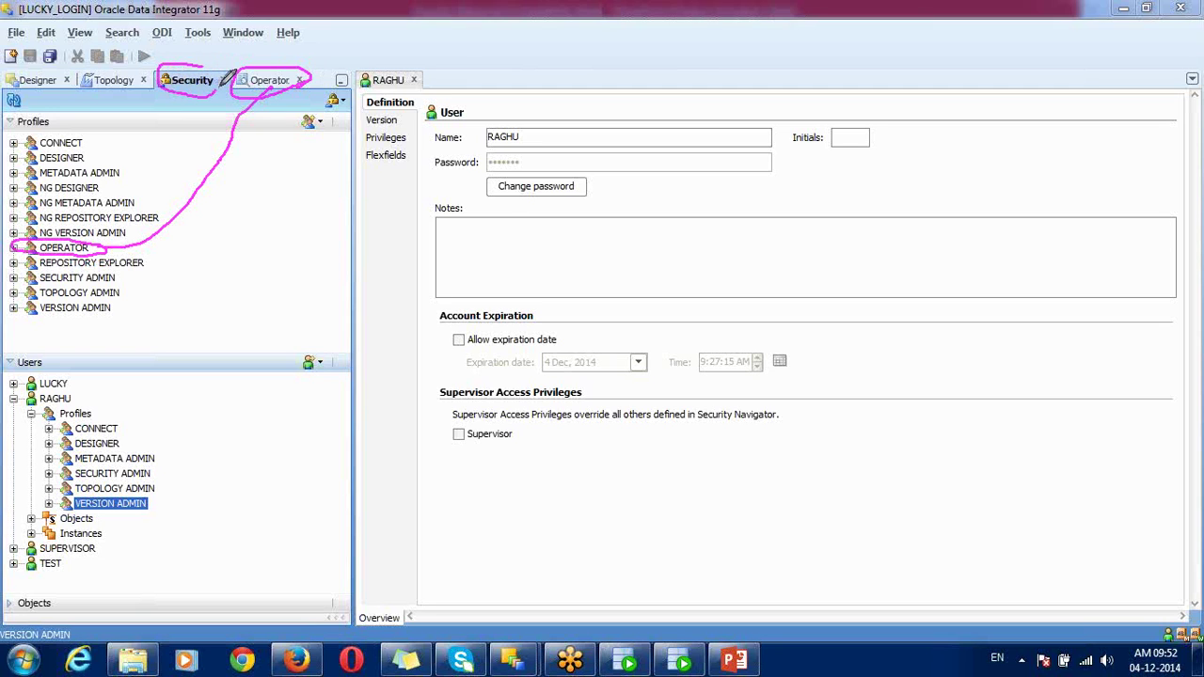
{"action": "mouse_move", "coordinate": [151, 59]}
{"action": "left_mouse_down"}
{"action": "mouse_move", "coordinate": [81, 71]}
{"action": "mouse_move", "coordinate": [122, 106]}
{"action": "mouse_move", "coordinate": [148, 59]}
{"action": "left_mouse_up"}
{"action": "mouse_move", "coordinate": [74, 66]}
{"action": "left_mouse_down"}
{"action": "mouse_move", "coordinate": [37, 60]}
{"action": "mouse_move", "coordinate": [8, 87]}
{"action": "mouse_move", "coordinate": [71, 79]}
{"action": "left_mouse_up"}
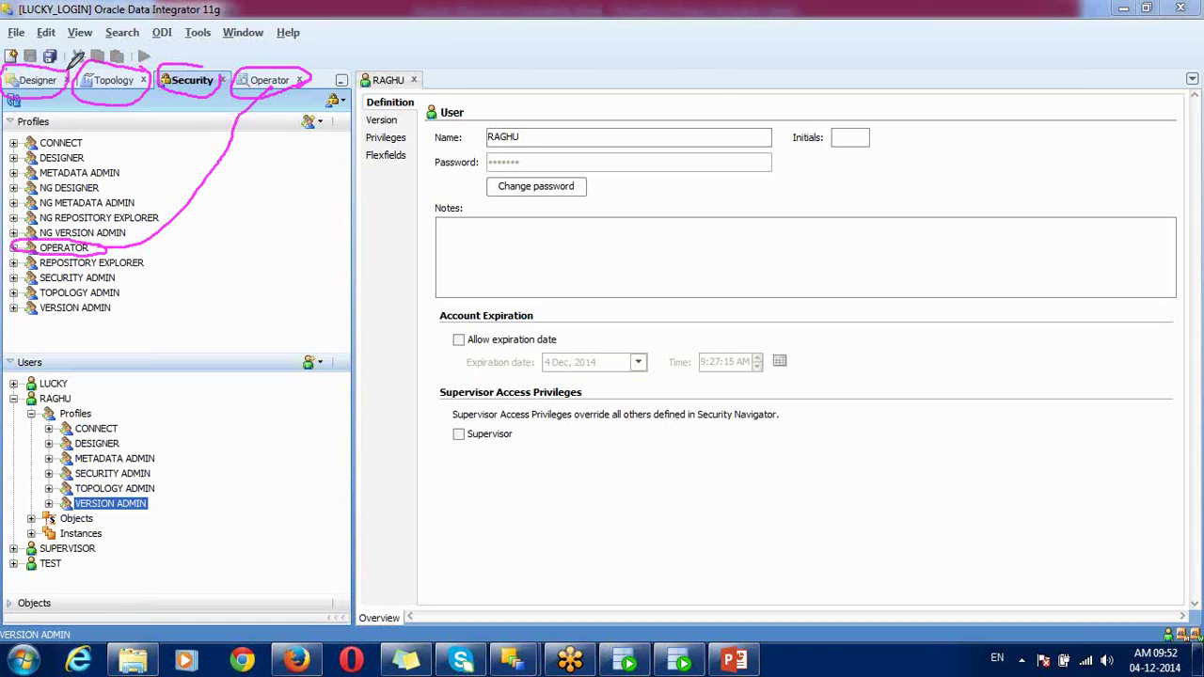
{"action": "left_click_drag", "start_coordinate": [95, 152], "coordinate": [136, 161]}
{"action": "mouse_move", "coordinate": [120, 306]}
{"action": "left_mouse_down"}
{"action": "mouse_move", "coordinate": [140, 301]}
{"action": "mouse_move", "coordinate": [126, 278]}
{"action": "mouse_move", "coordinate": [142, 268]}
{"action": "mouse_move", "coordinate": [128, 299]}
{"action": "mouse_move", "coordinate": [143, 285]}
{"action": "left_mouse_up"}
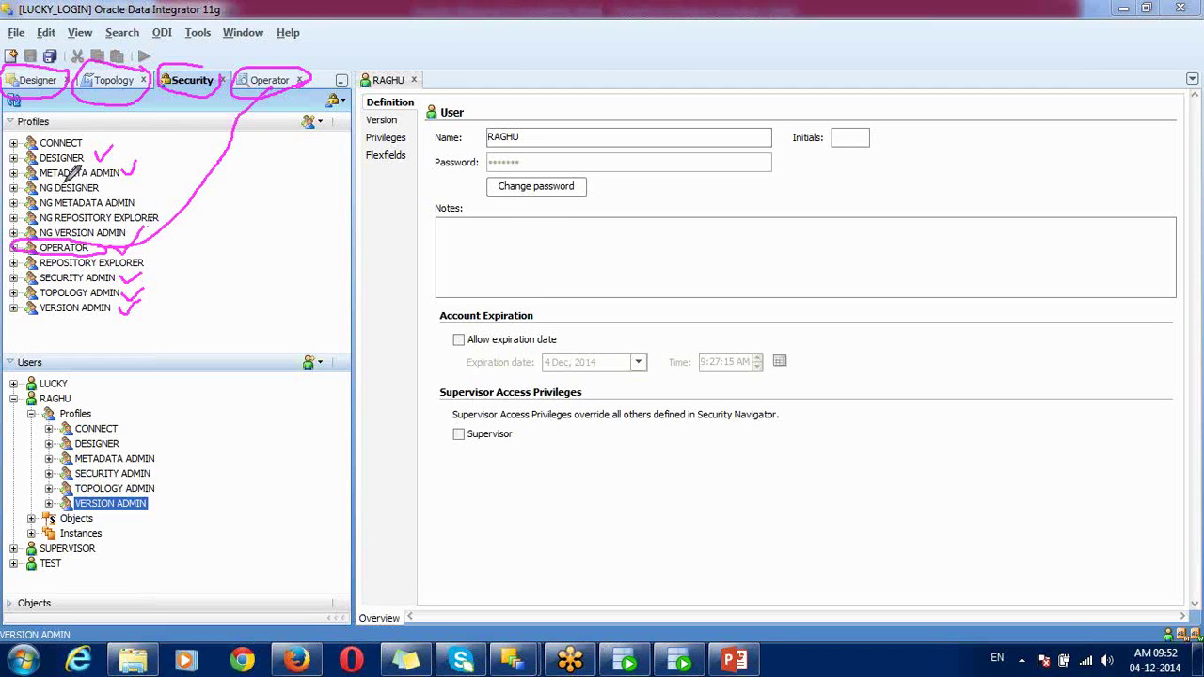
- Circle the NG profiles and label them with a looped handwritten 'ODI CONSOLE' note
{"action": "mouse_move", "coordinate": [121, 179]}
{"action": "left_mouse_down"}
{"action": "mouse_move", "coordinate": [165, 205]}
{"action": "mouse_move", "coordinate": [167, 227]}
{"action": "left_mouse_up"}
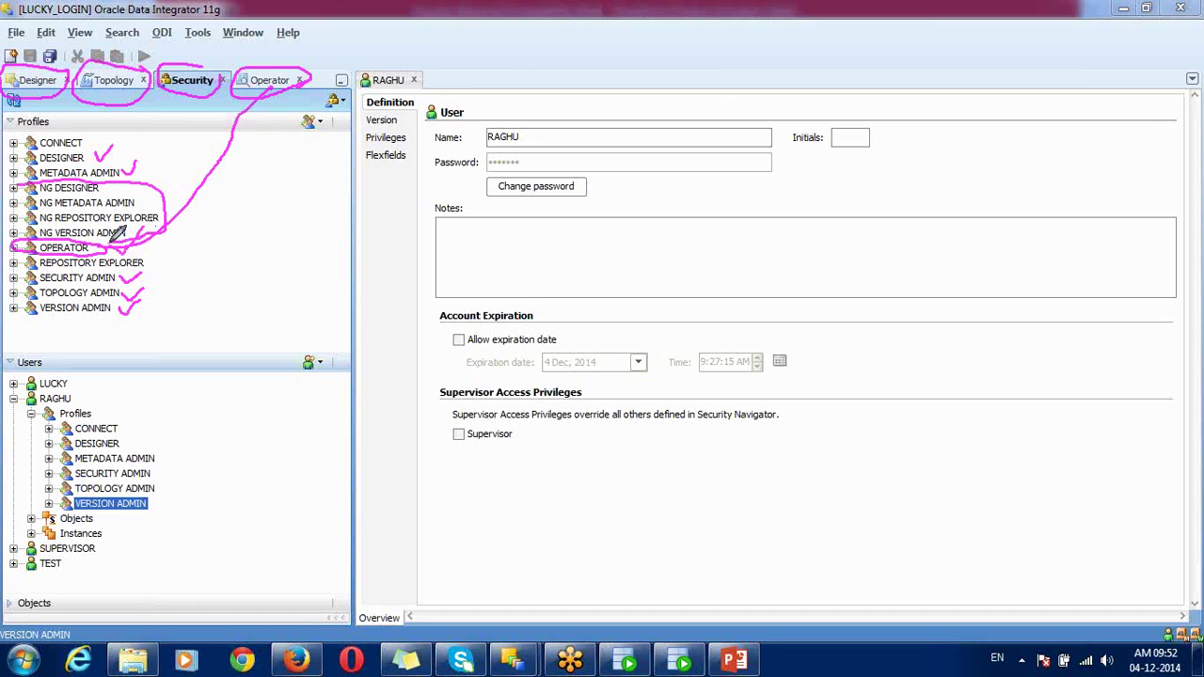
{"action": "mouse_move", "coordinate": [62, 233]}
{"action": "left_mouse_down"}
{"action": "mouse_move", "coordinate": [22, 232]}
{"action": "mouse_move", "coordinate": [17, 180]}
{"action": "left_mouse_up"}
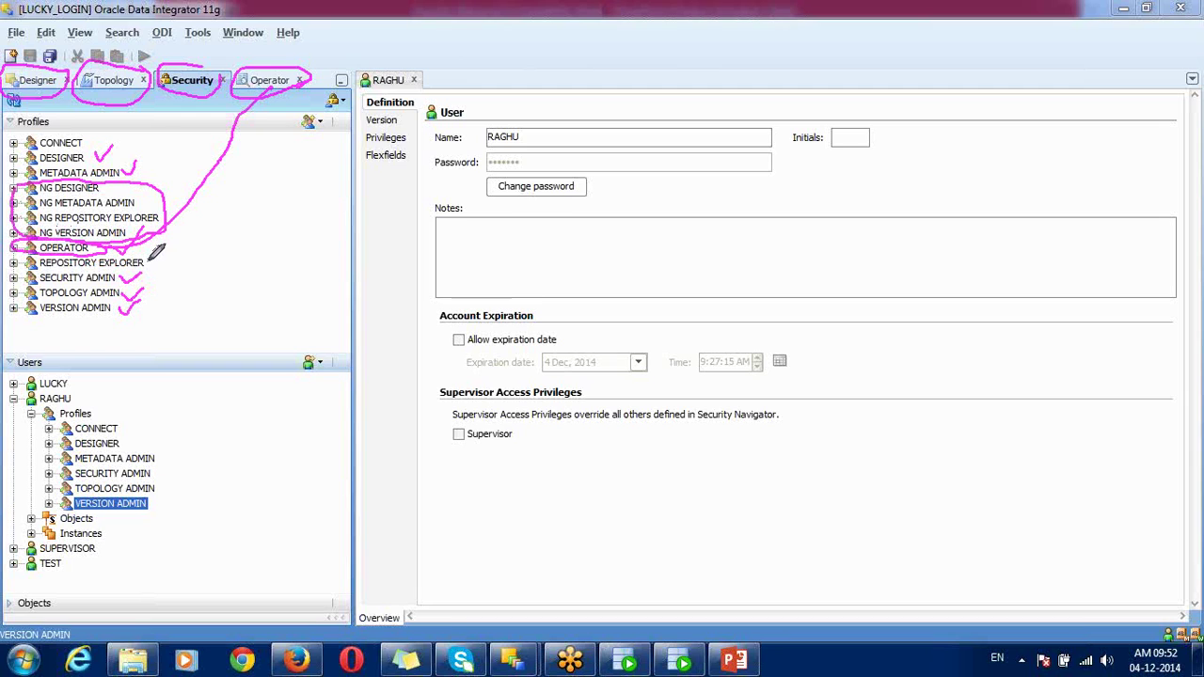
{"action": "left_click_drag", "start_coordinate": [148, 257], "coordinate": [172, 258]}
{"action": "left_click_drag", "start_coordinate": [162, 264], "coordinate": [191, 255]}
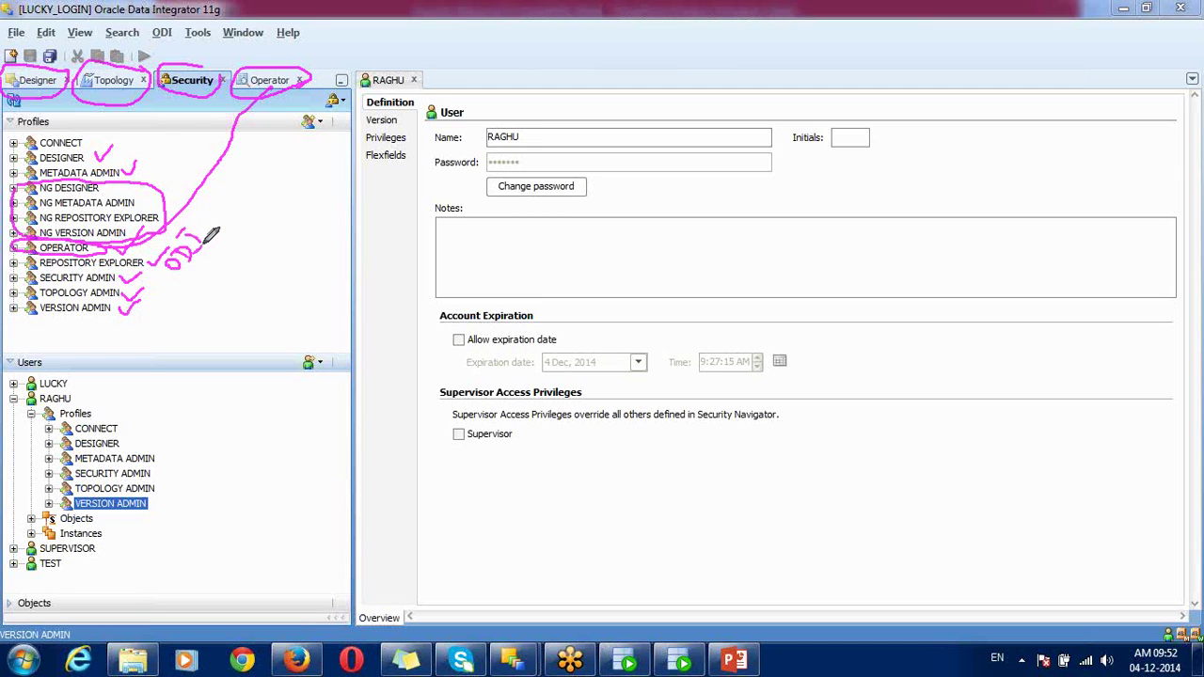
{"action": "mouse_move", "coordinate": [209, 204]}
{"action": "left_mouse_down"}
{"action": "mouse_move", "coordinate": [213, 222]}
{"action": "mouse_move", "coordinate": [246, 192]}
{"action": "left_mouse_up"}
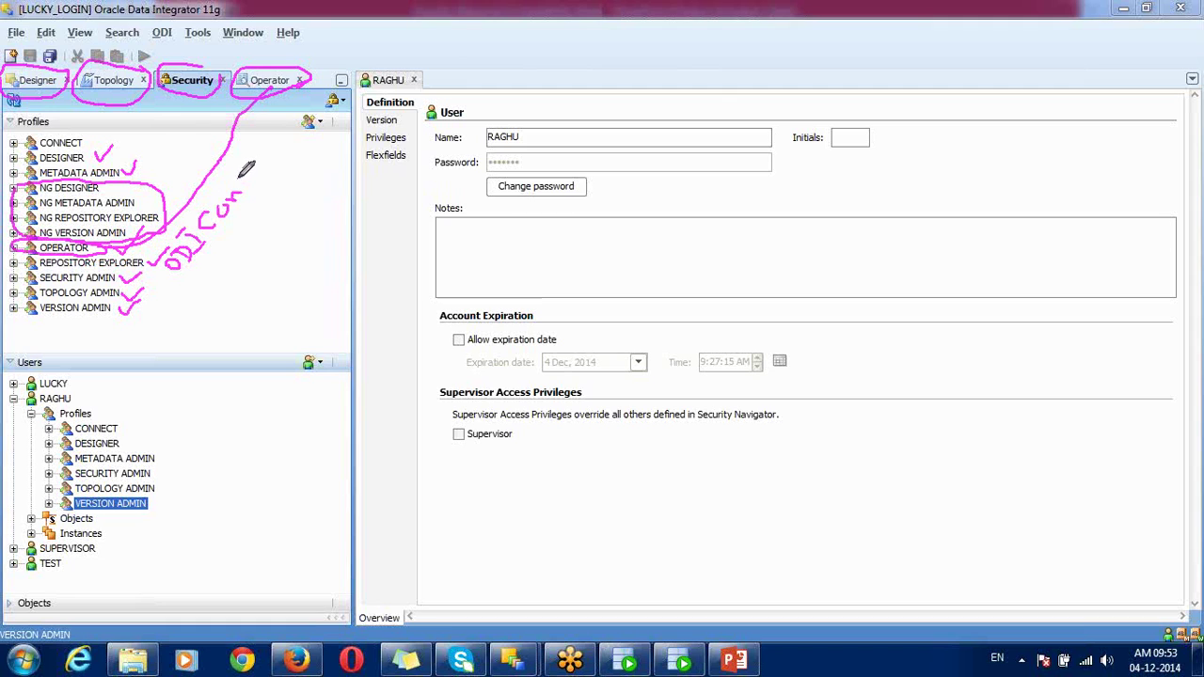
{"action": "mouse_move", "coordinate": [254, 177]}
{"action": "left_mouse_down"}
{"action": "mouse_move", "coordinate": [276, 132]}
{"action": "mouse_move", "coordinate": [294, 148]}
{"action": "left_mouse_up"}
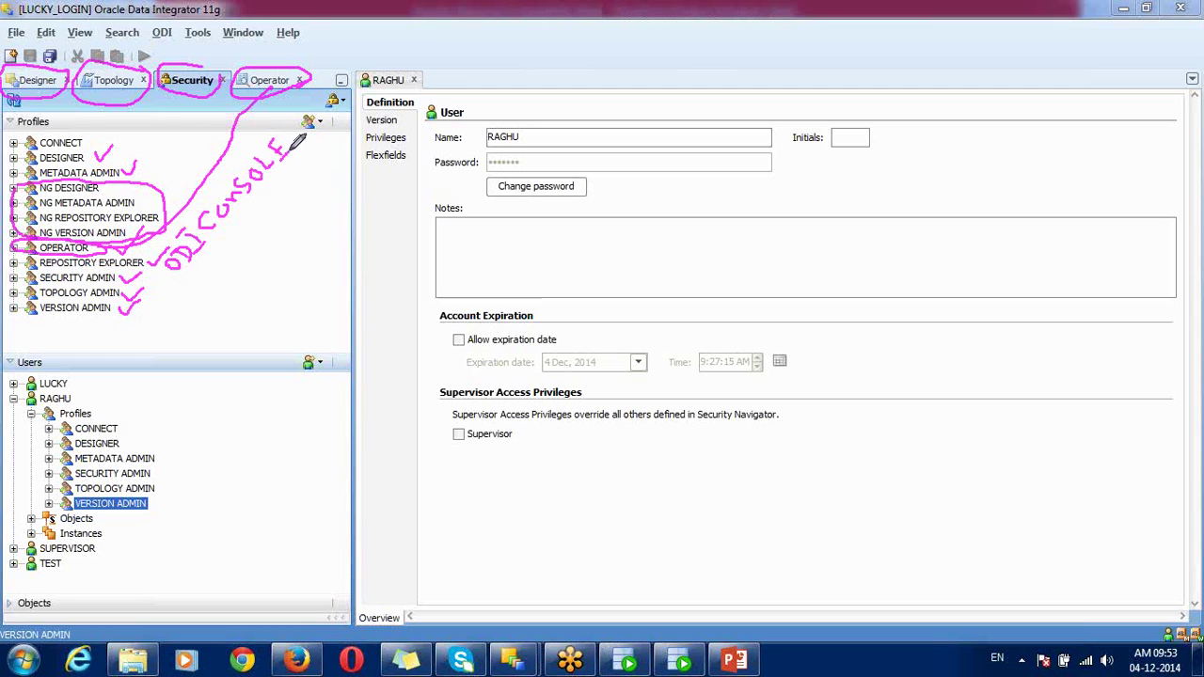
{"action": "left_click_drag", "start_coordinate": [187, 272], "coordinate": [292, 161]}
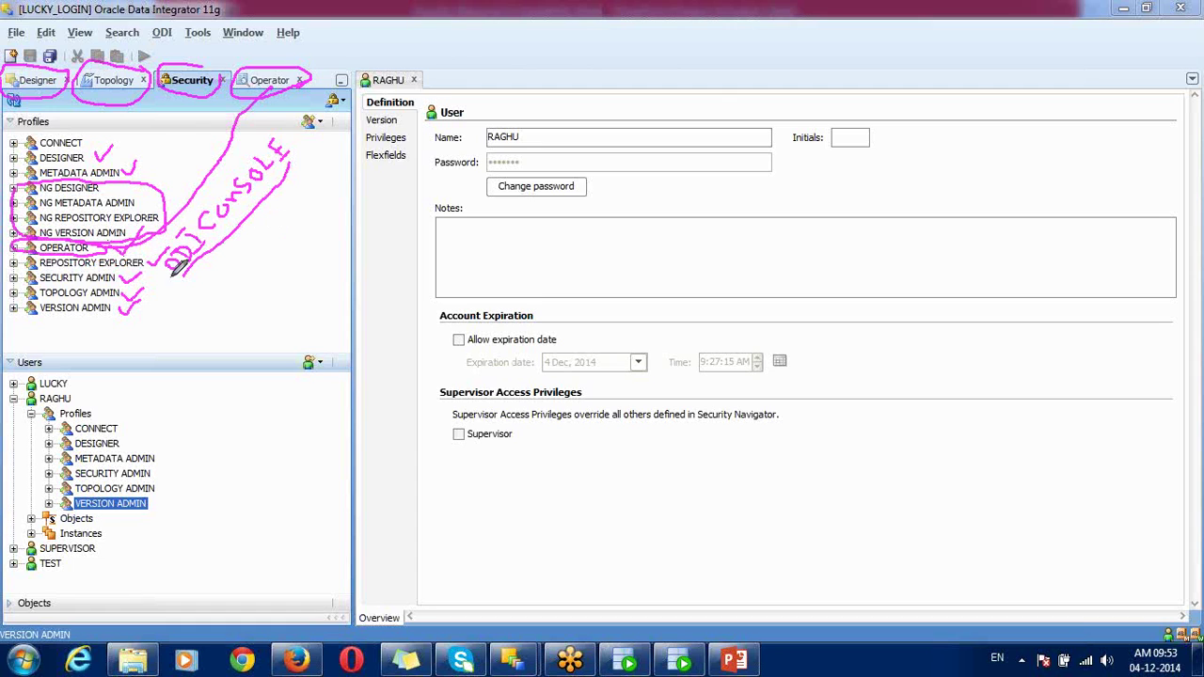
{"action": "mouse_move", "coordinate": [318, 145]}
{"action": "left_mouse_down"}
{"action": "mouse_move", "coordinate": [271, 123]}
{"action": "mouse_move", "coordinate": [243, 137]}
{"action": "mouse_move", "coordinate": [197, 211]}
{"action": "mouse_move", "coordinate": [162, 241]}
{"action": "mouse_move", "coordinate": [169, 262]}
{"action": "mouse_move", "coordinate": [193, 268]}
{"action": "left_mouse_up"}
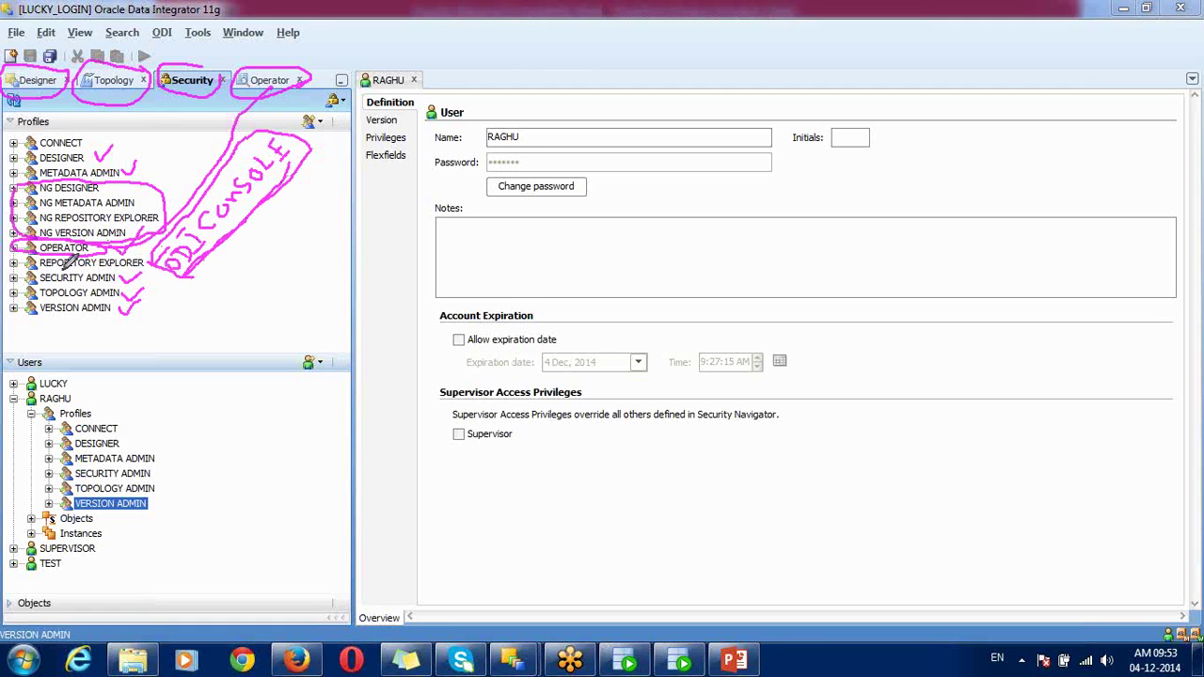
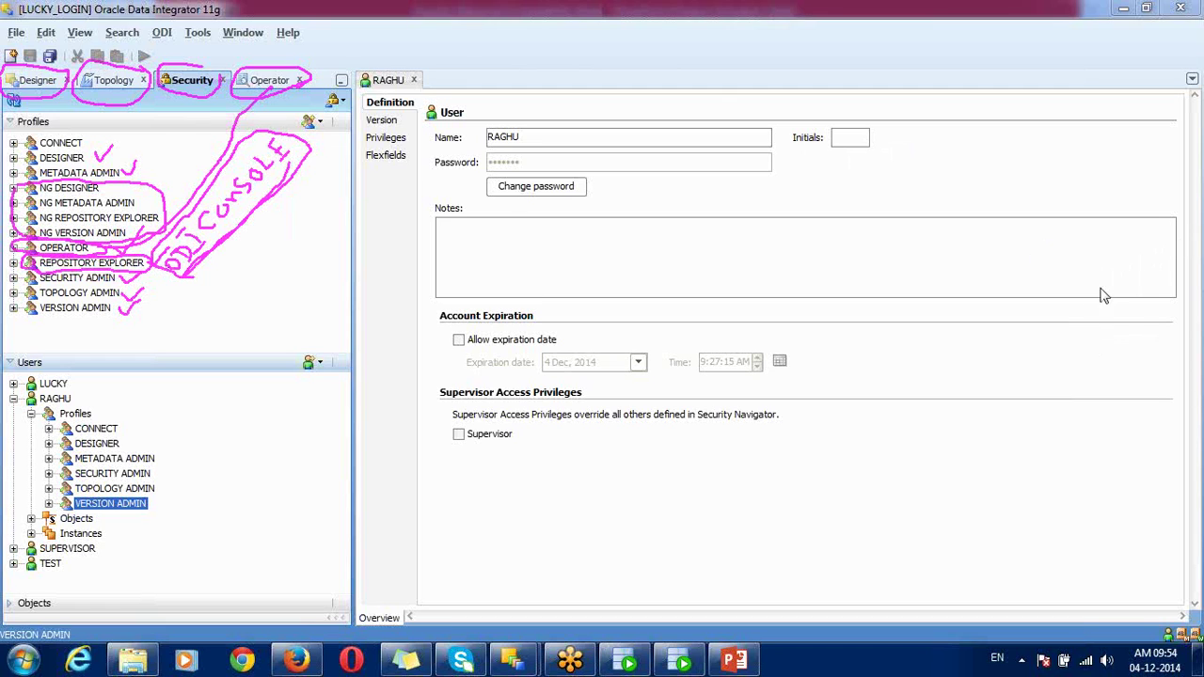
- Revoke the CONNECT and DESIGNER profiles from user RAGHU
{"action": "key", "text": "e"}
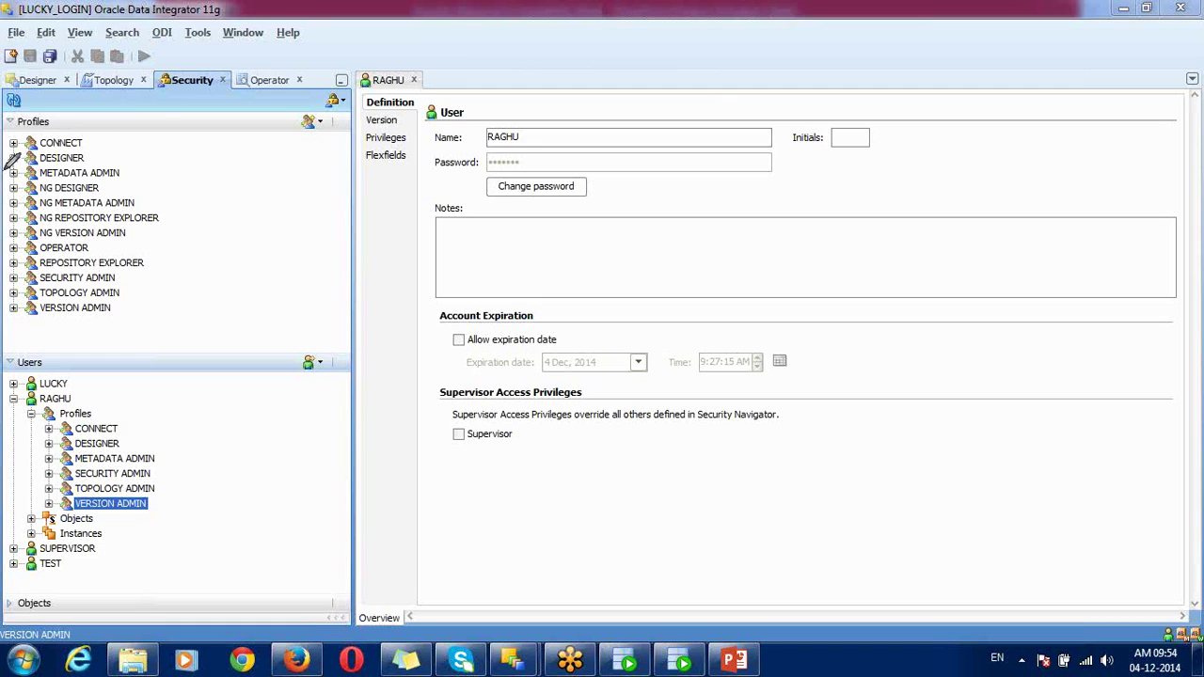
{"action": "mouse_move", "coordinate": [11, 168]}
{"action": "left_mouse_down"}
{"action": "mouse_move", "coordinate": [118, 166]}
{"action": "mouse_move", "coordinate": [173, 231]}
{"action": "mouse_move", "coordinate": [19, 235]}
{"action": "mouse_move", "coordinate": [11, 166]}
{"action": "left_mouse_up"}
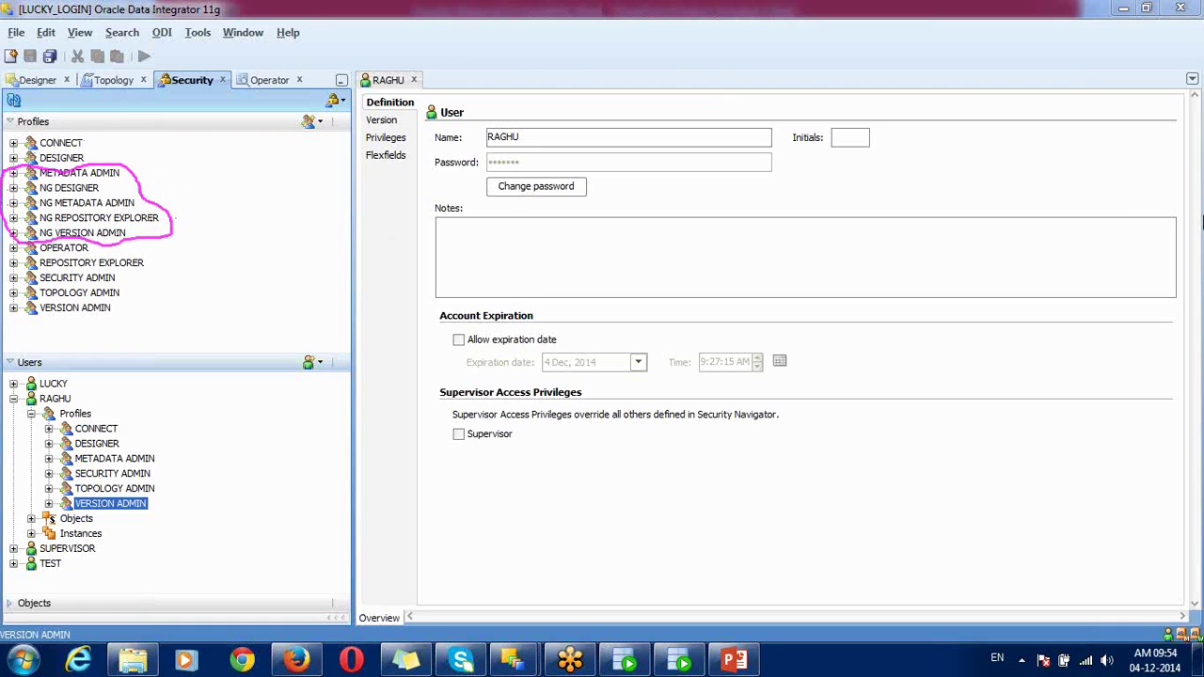
{"action": "right_click", "coordinate": [1190, 230]}
{"action": "left_click", "coordinate": [1094, 251]}
{"action": "left_click", "coordinate": [104, 433]}
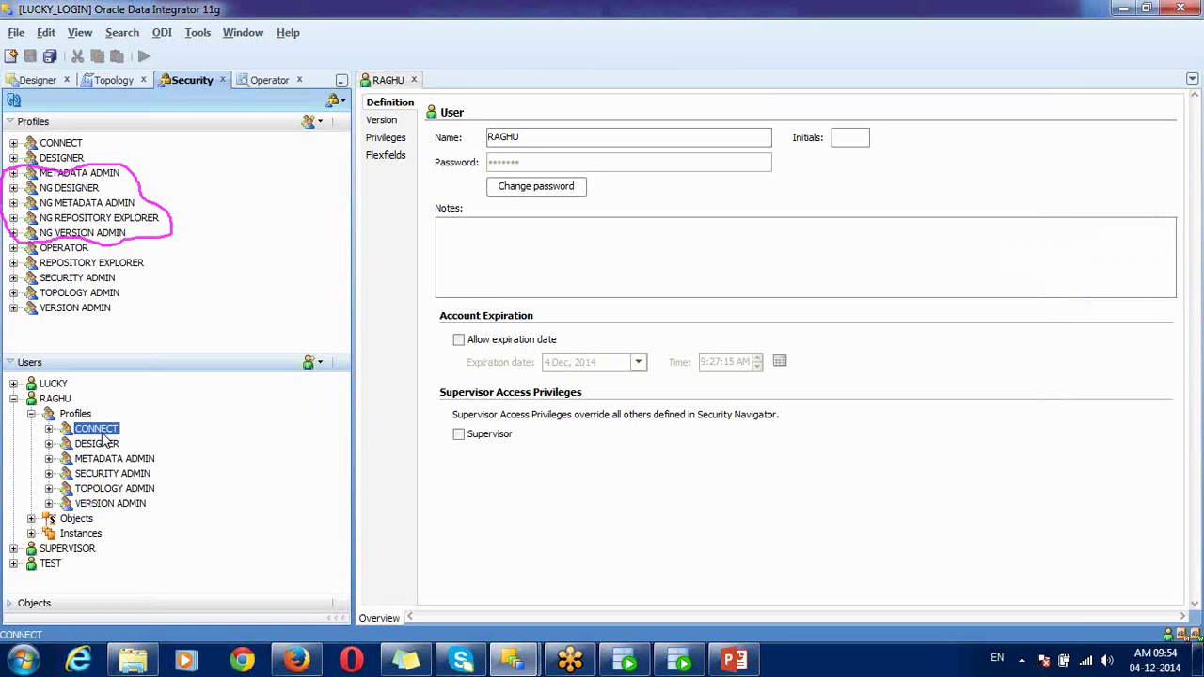
{"action": "right_click", "coordinate": [103, 437]}
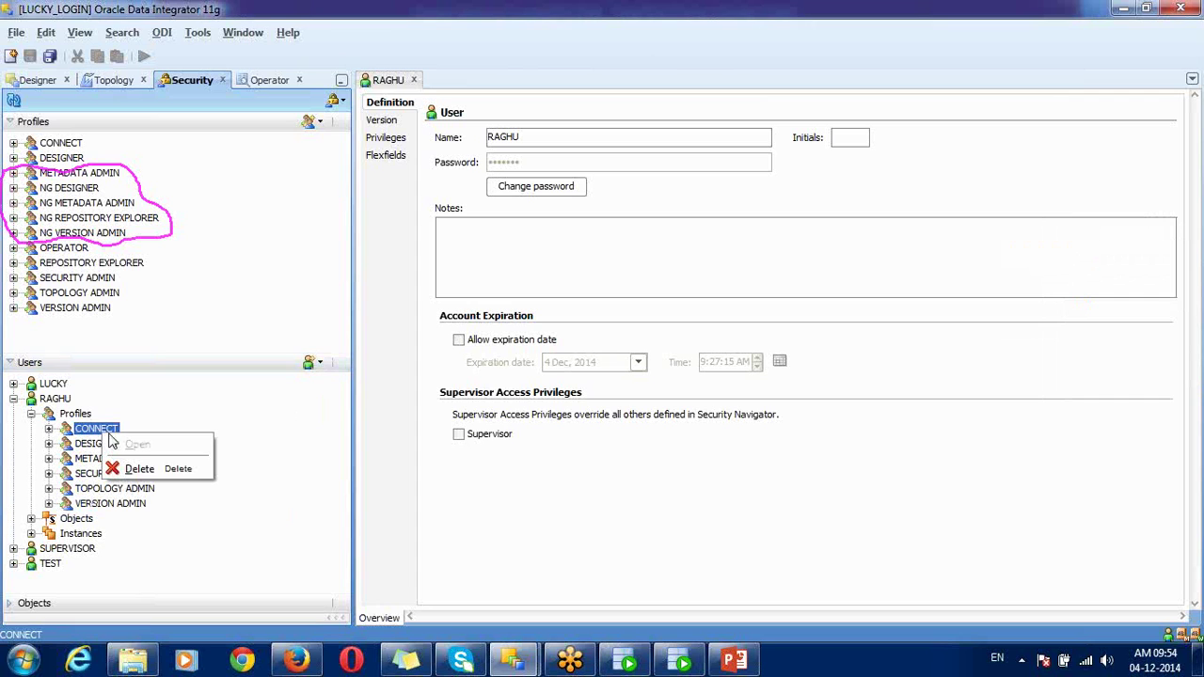
{"action": "left_click", "coordinate": [139, 469]}
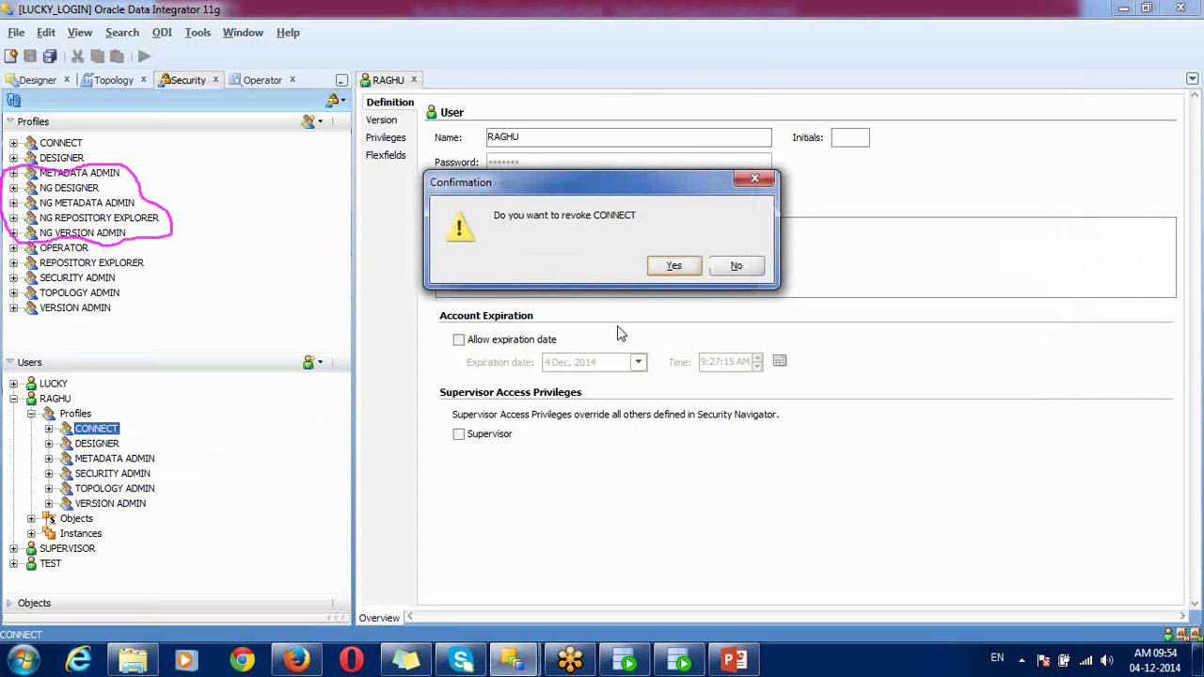
{"action": "left_click", "coordinate": [661, 268]}
{"action": "left_click", "coordinate": [97, 430]}
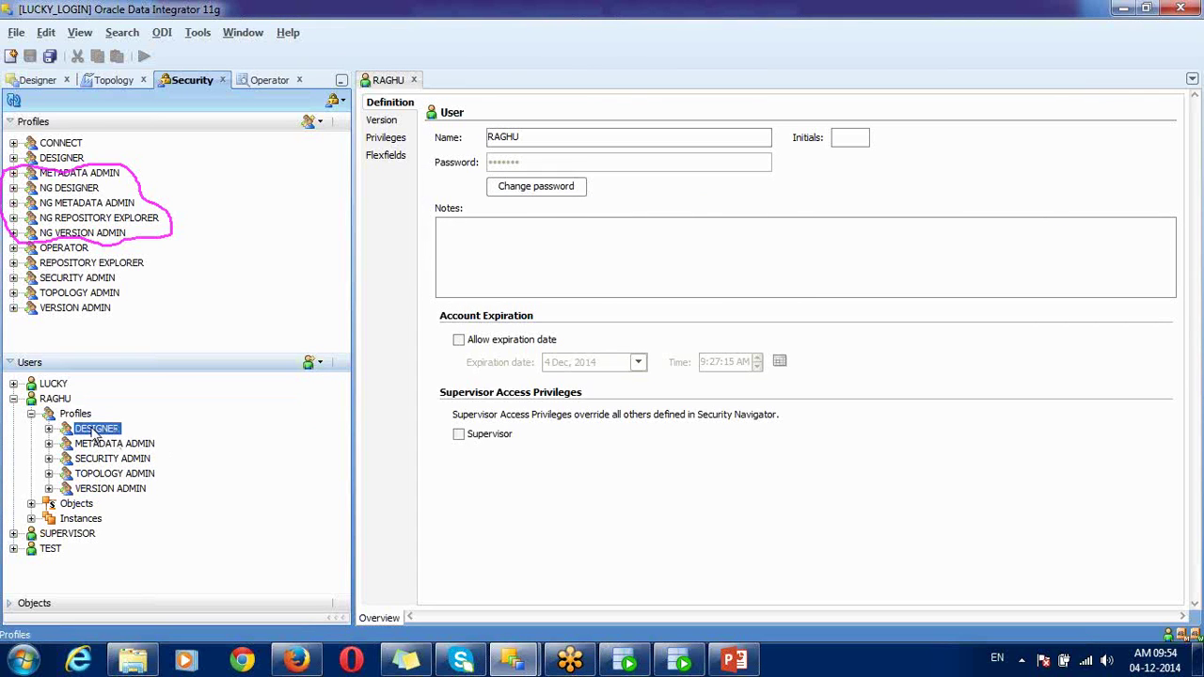
{"action": "right_click", "coordinate": [94, 431]}
{"action": "left_click", "coordinate": [148, 465]}
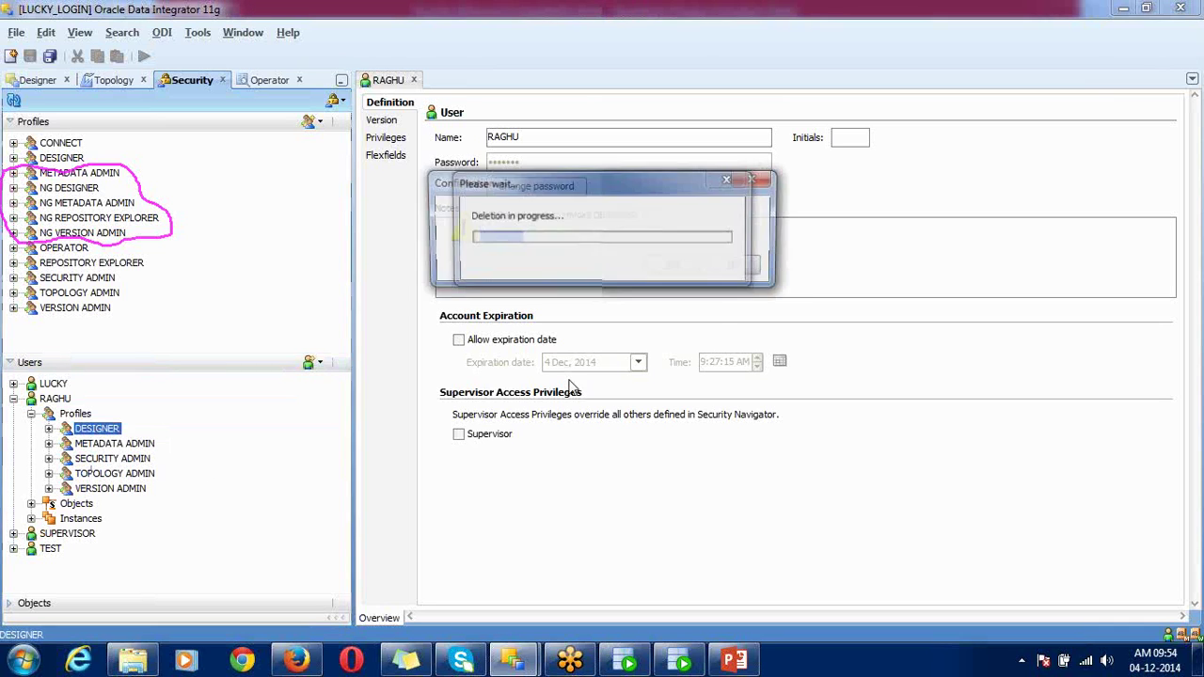
{"action": "left_click", "coordinate": [679, 267]}
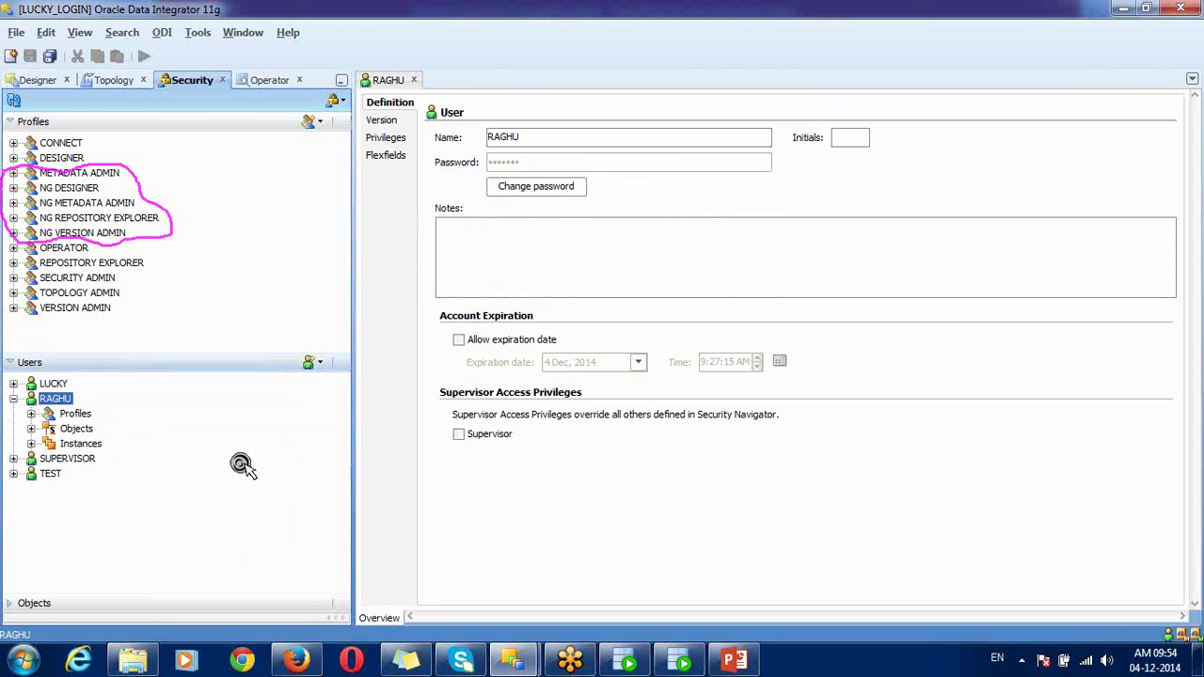
- Revoke RAGHU's METADATA ADMIN and SECURITY ADMIN profiles
{"action": "left_click", "coordinate": [13, 399]}
{"action": "left_click", "coordinate": [31, 414]}
{"action": "left_click", "coordinate": [96, 431]}
{"action": "right_click", "coordinate": [99, 431]}
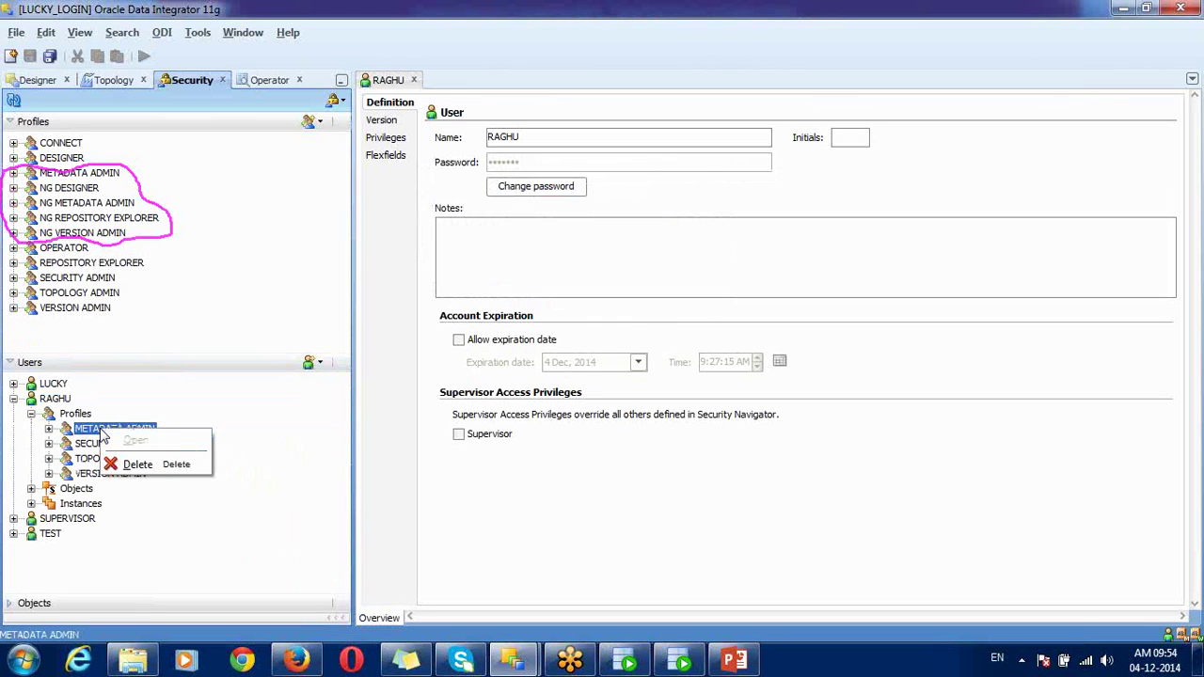
{"action": "left_click", "coordinate": [138, 464]}
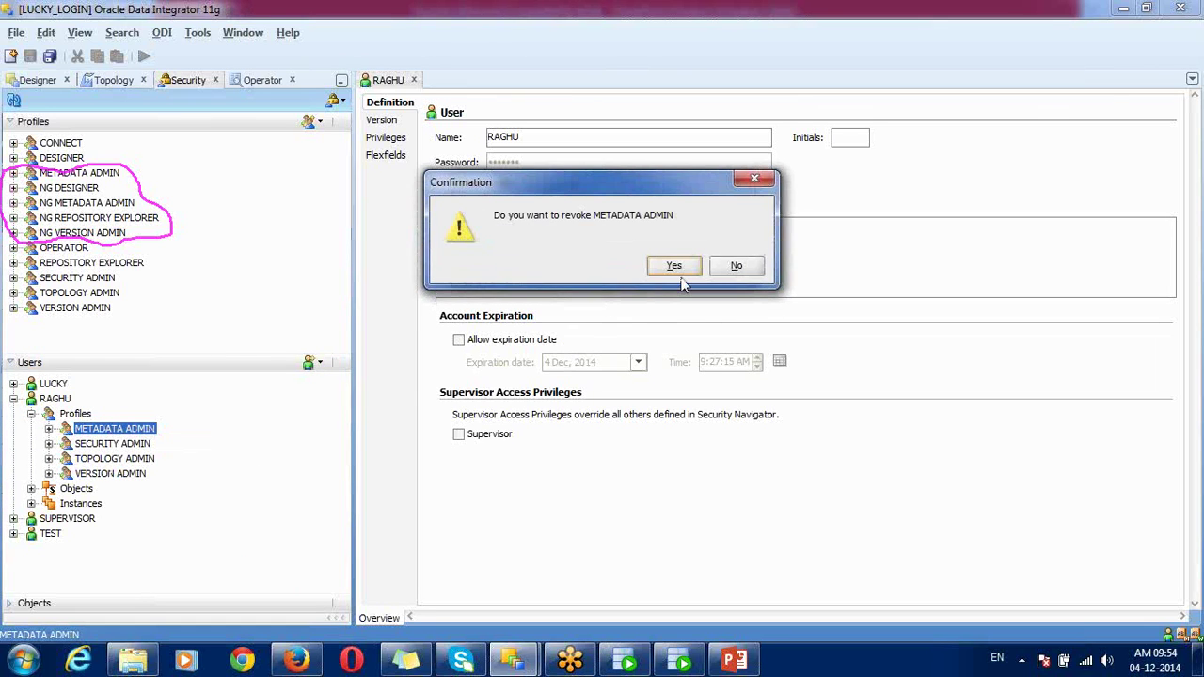
{"action": "left_click", "coordinate": [676, 270]}
{"action": "left_click", "coordinate": [124, 434]}
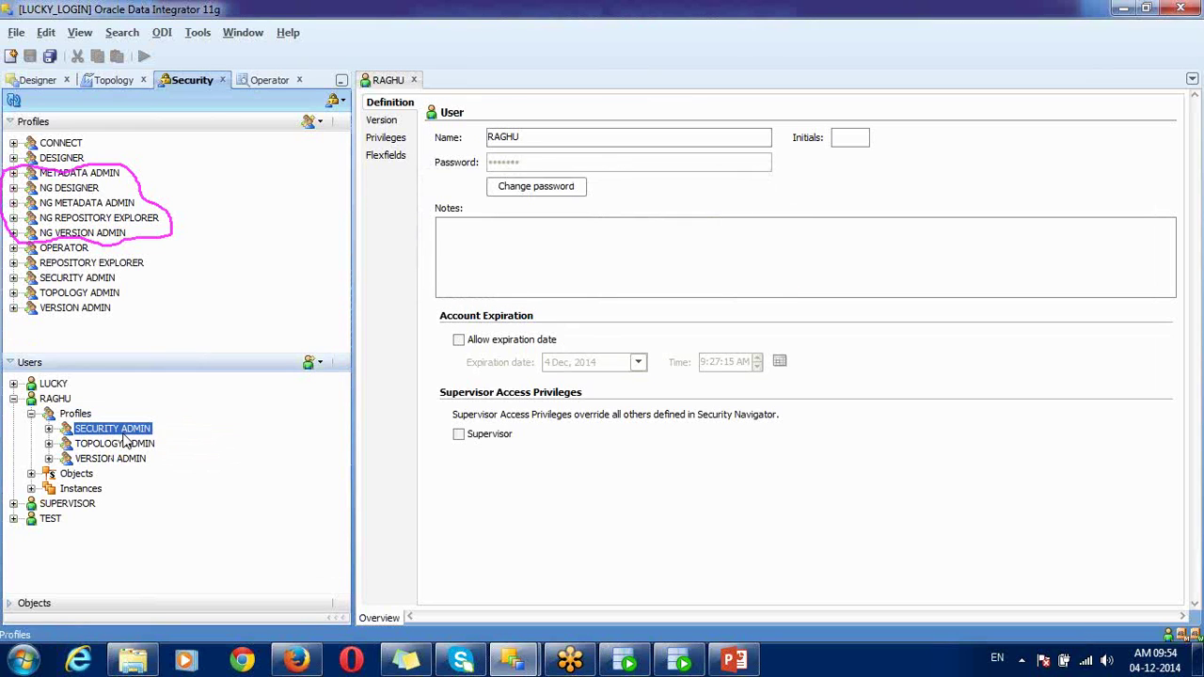
{"action": "right_click", "coordinate": [124, 435]}
{"action": "left_click", "coordinate": [167, 469]}
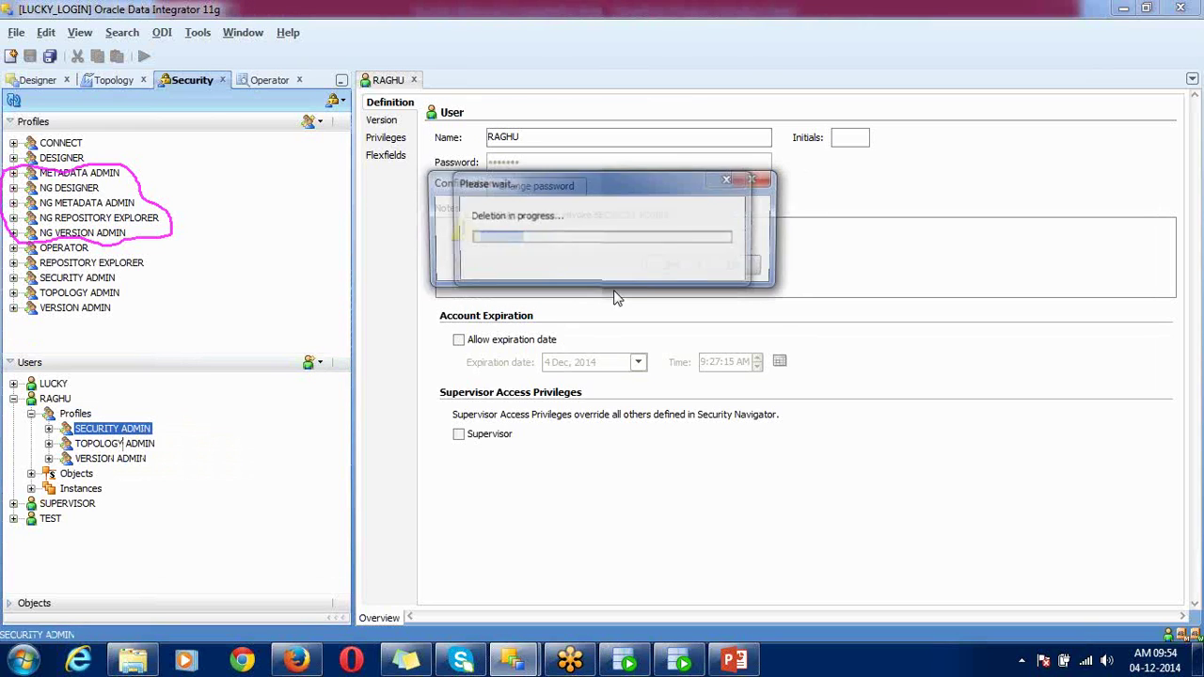
{"action": "left_click", "coordinate": [669, 270]}
- Revoke RAGHU's TOPOLOGY ADMIN and VERSION ADMIN profiles
{"action": "left_click", "coordinate": [133, 431]}
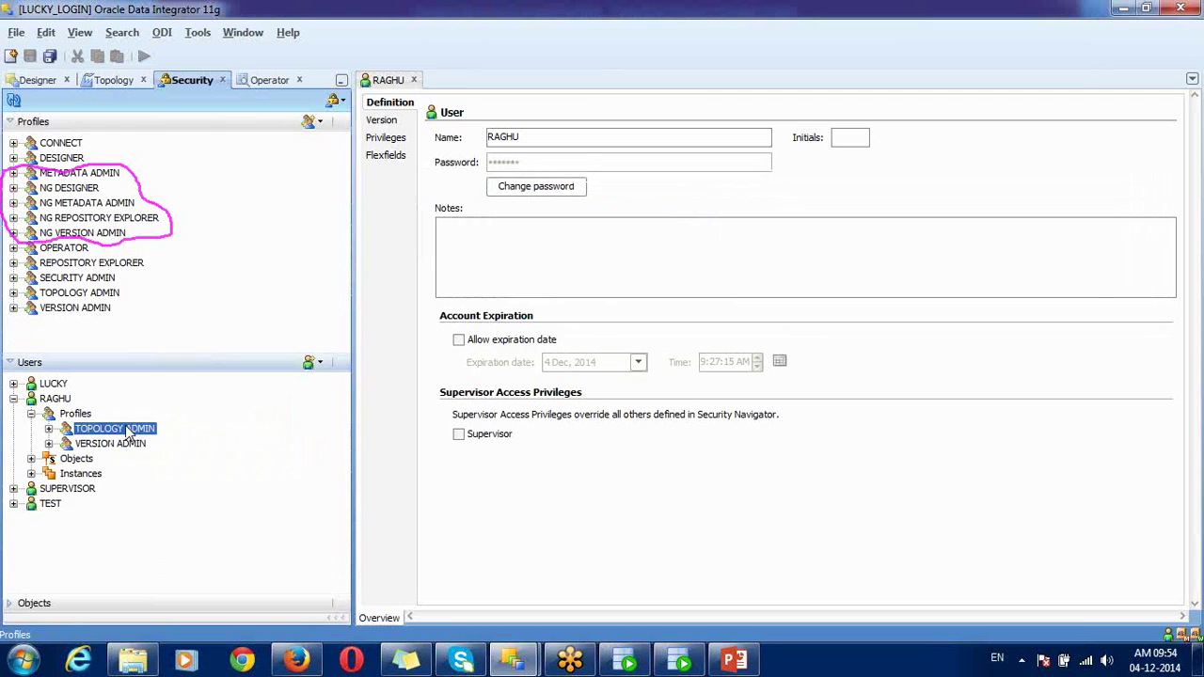
{"action": "right_click", "coordinate": [128, 432]}
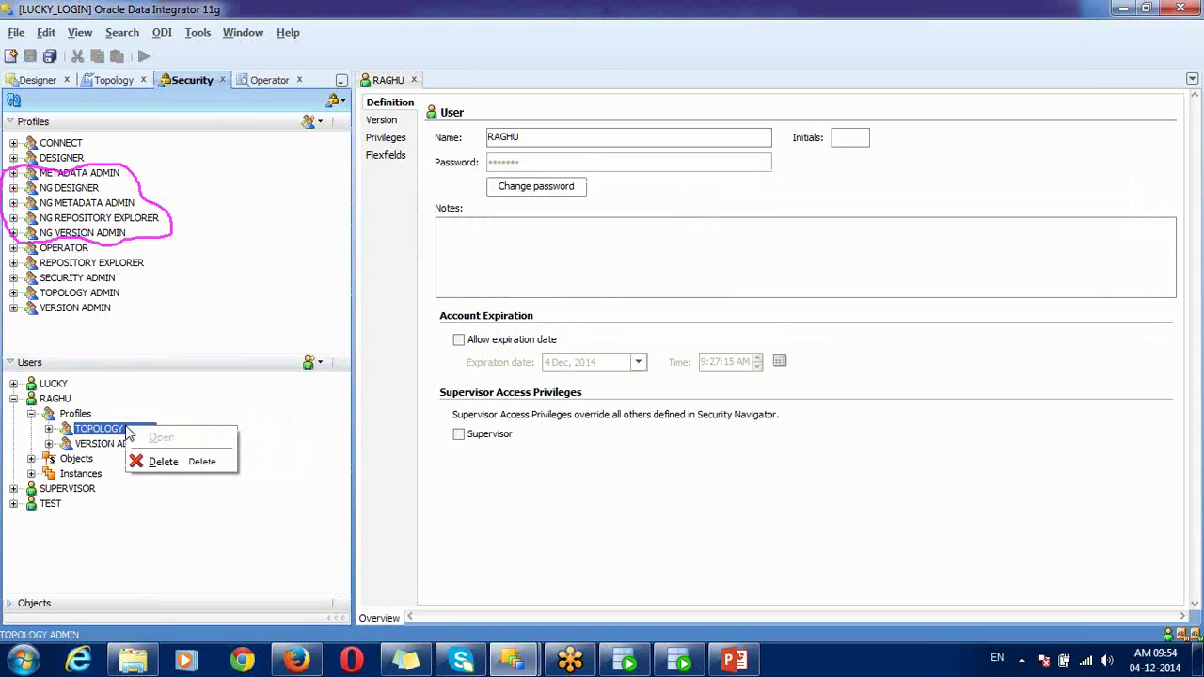
{"action": "left_click", "coordinate": [163, 462]}
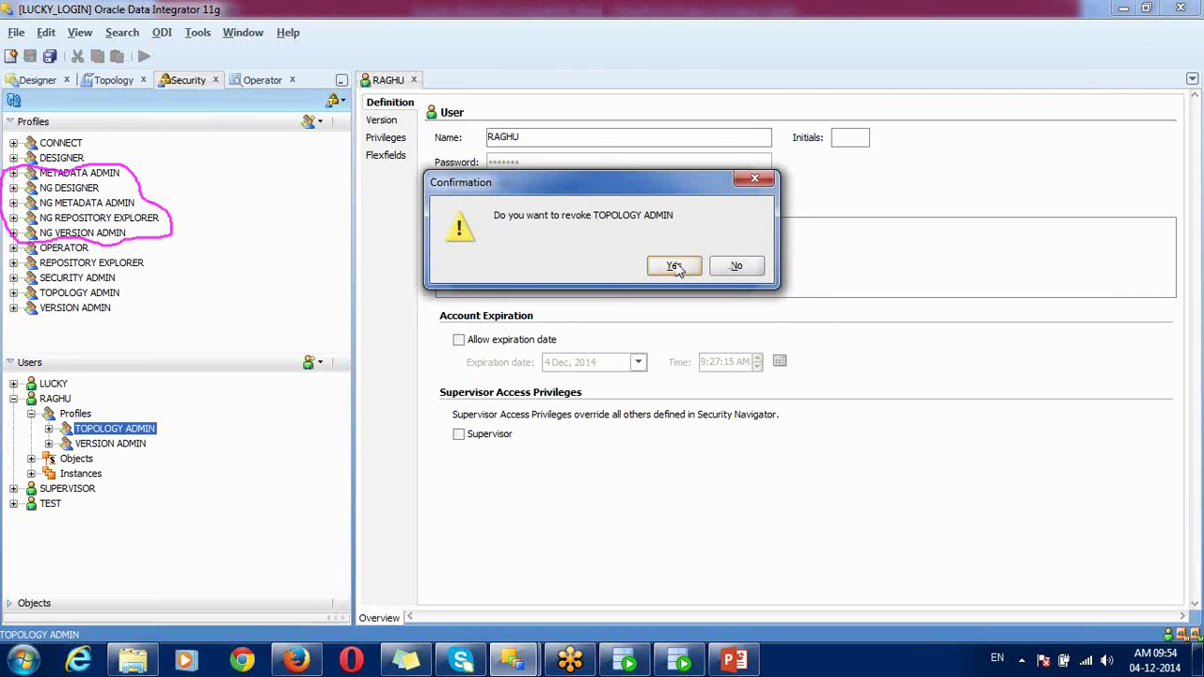
{"action": "left_click", "coordinate": [674, 267]}
{"action": "left_click", "coordinate": [90, 430]}
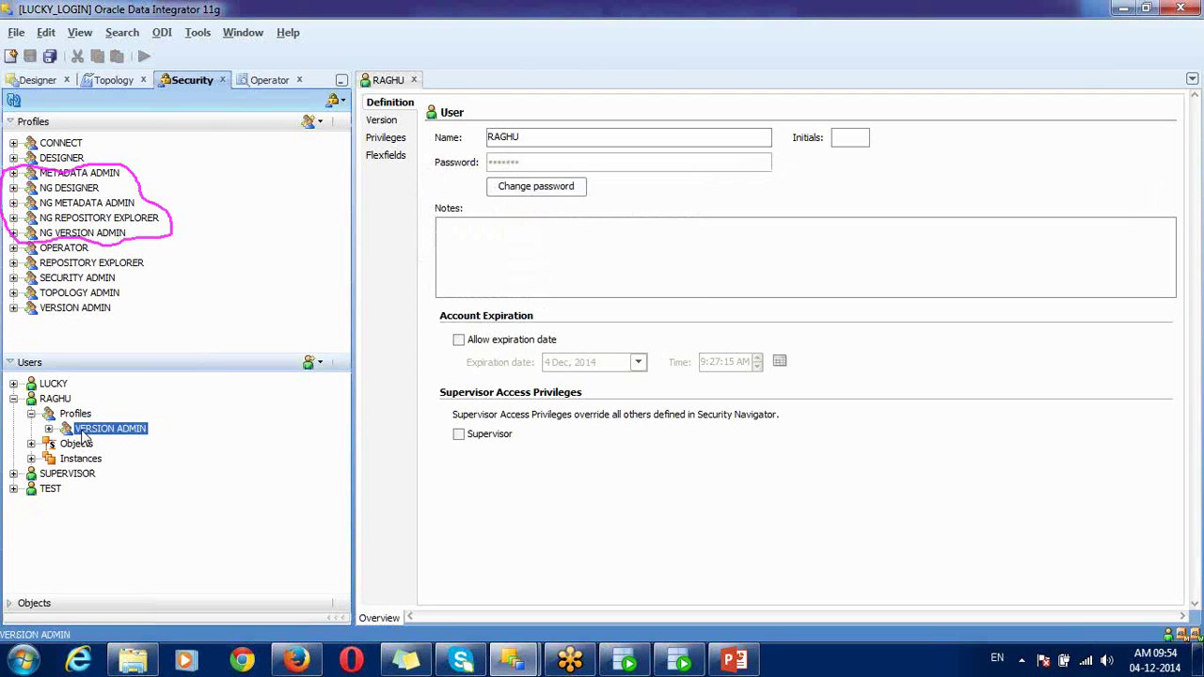
{"action": "right_click", "coordinate": [84, 431]}
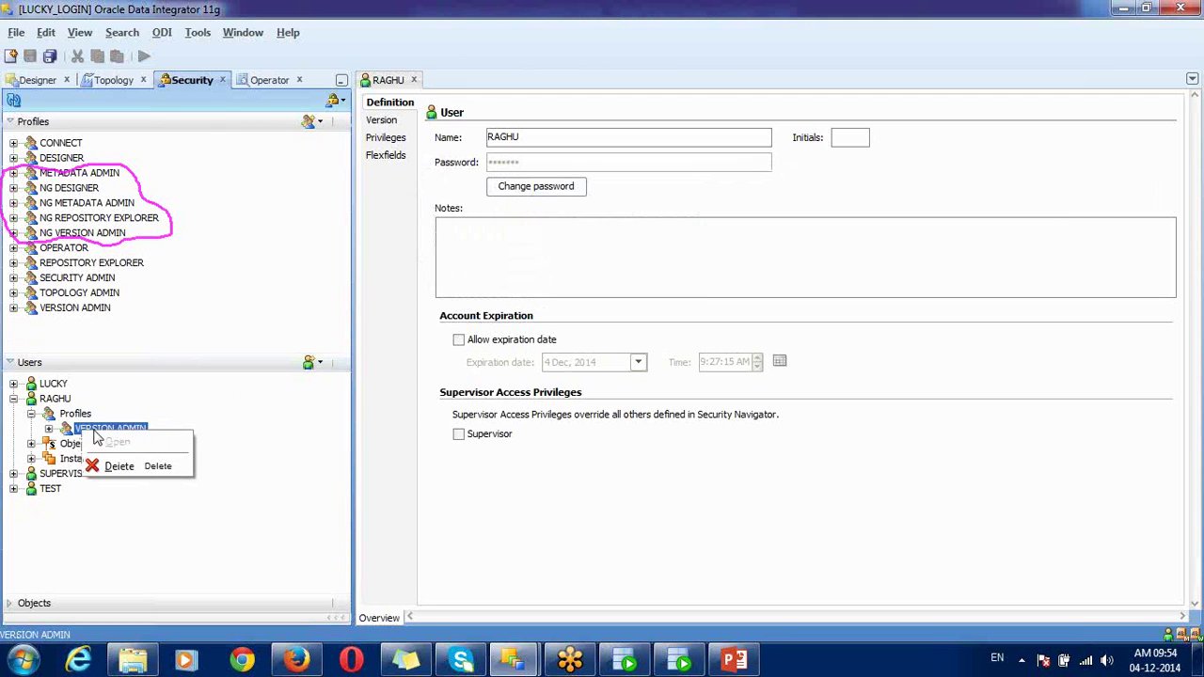
{"action": "left_click", "coordinate": [137, 467]}
{"action": "left_click", "coordinate": [660, 266]}
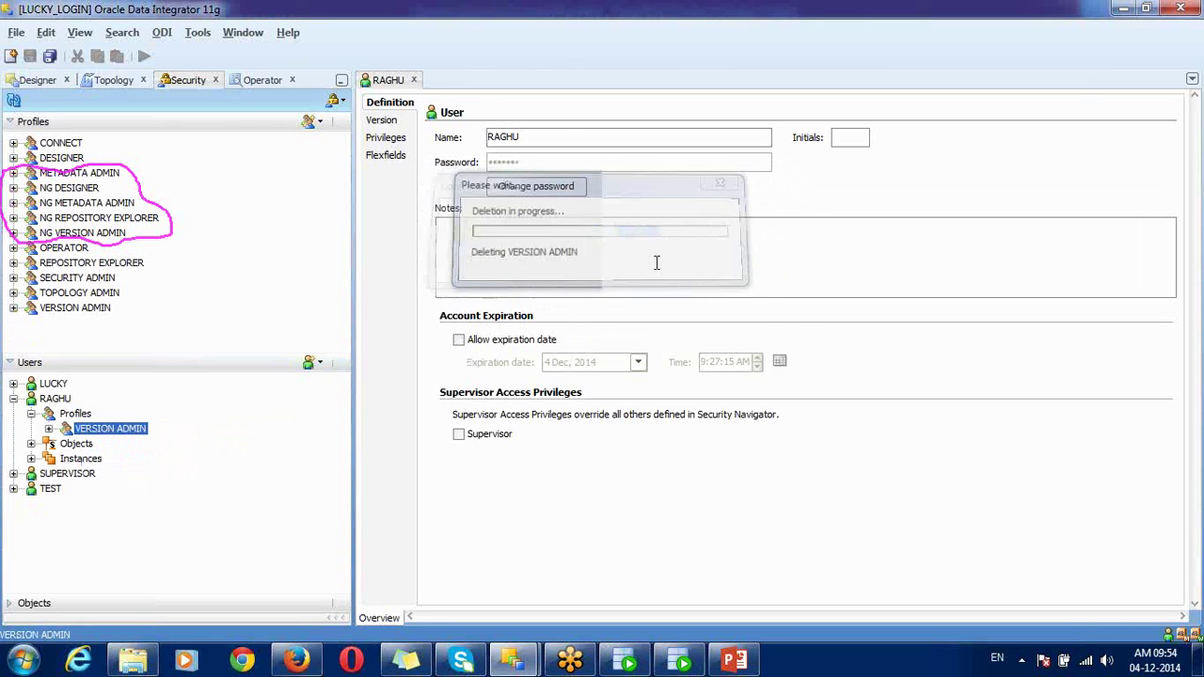
- Grant the NG DESIGNER profile to RAGHU by dragging it onto the user
{"action": "left_click", "coordinate": [86, 191]}
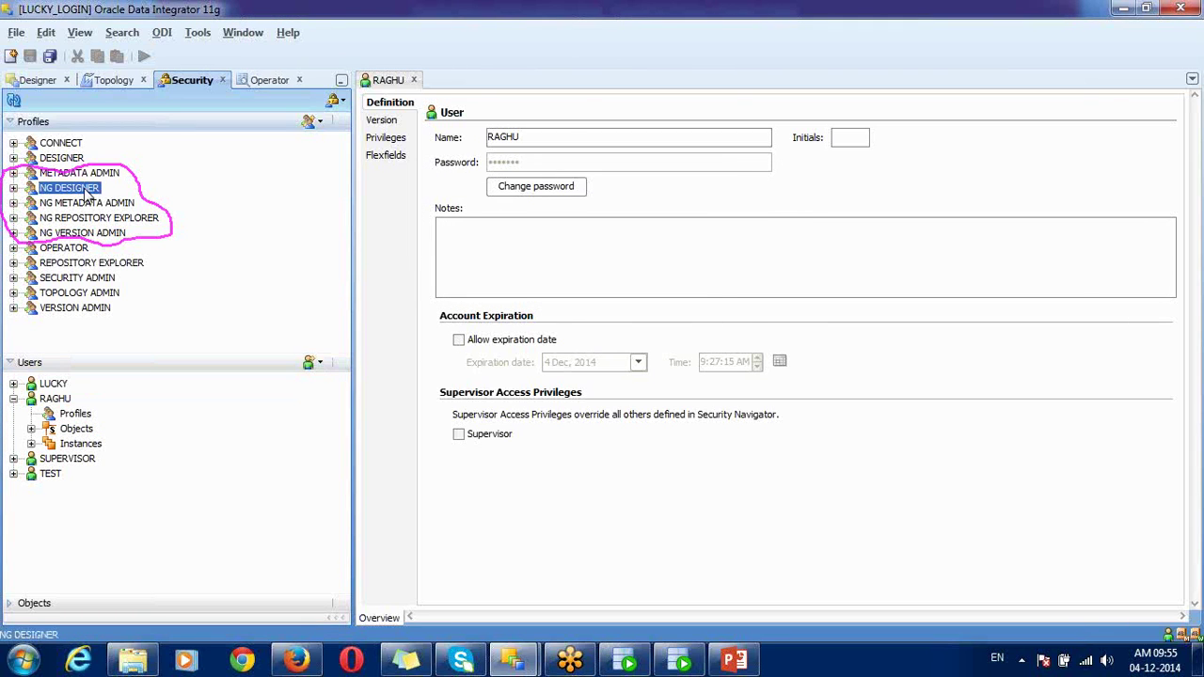
{"action": "left_click_drag", "start_coordinate": [86, 191], "coordinate": [56, 403]}
{"action": "left_click", "coordinate": [619, 365]}
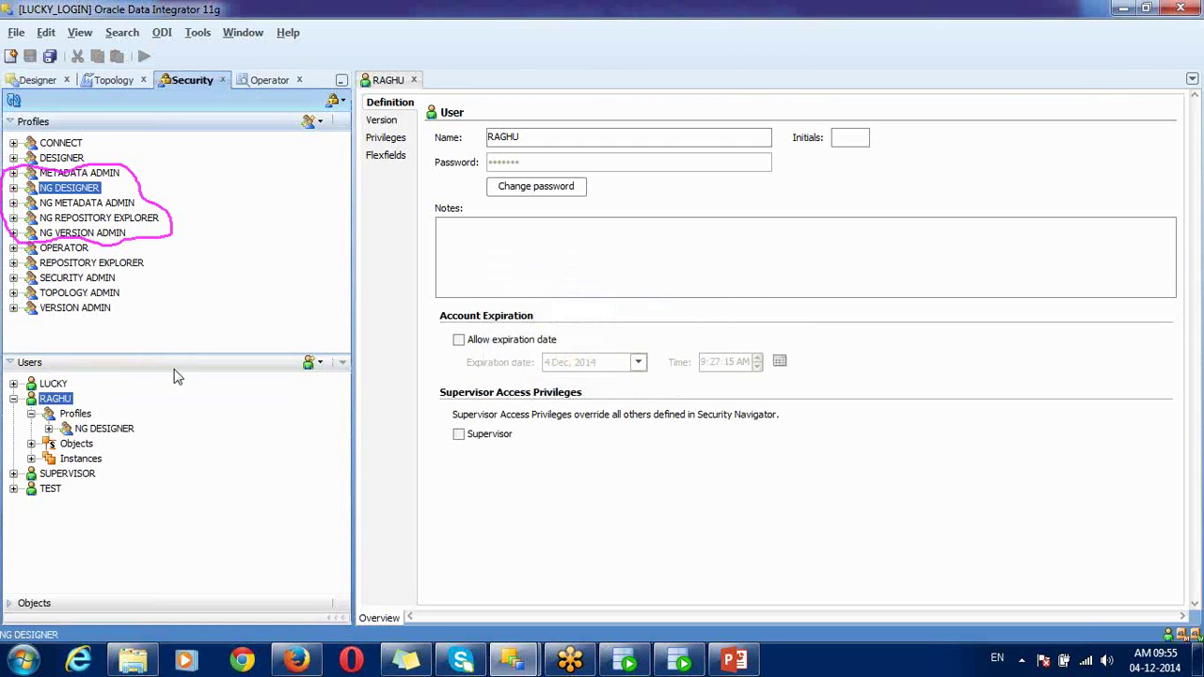
{"action": "left_click", "coordinate": [54, 435]}
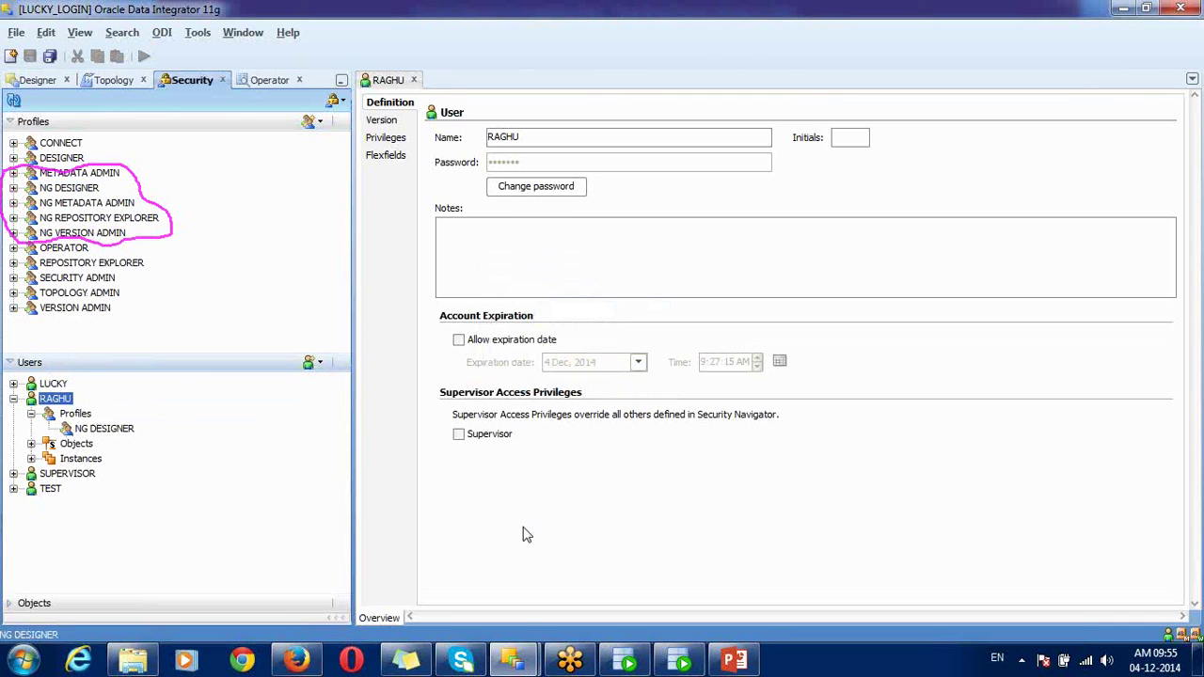
{"action": "left_click", "coordinate": [512, 659]}
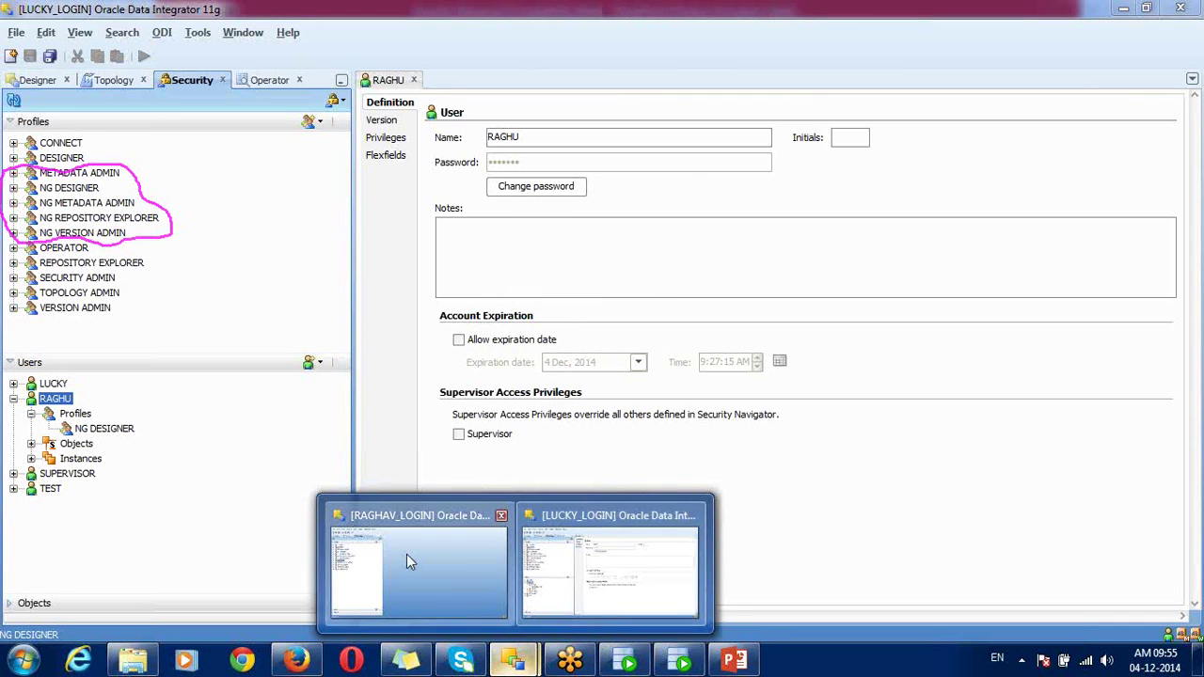
- Disconnect the second ODI window, log back in as RAGHU, and open Designer
{"action": "left_click", "coordinate": [407, 561]}
{"action": "left_click", "coordinate": [162, 32]}
{"action": "mouse_move", "coordinate": [197, 32]}
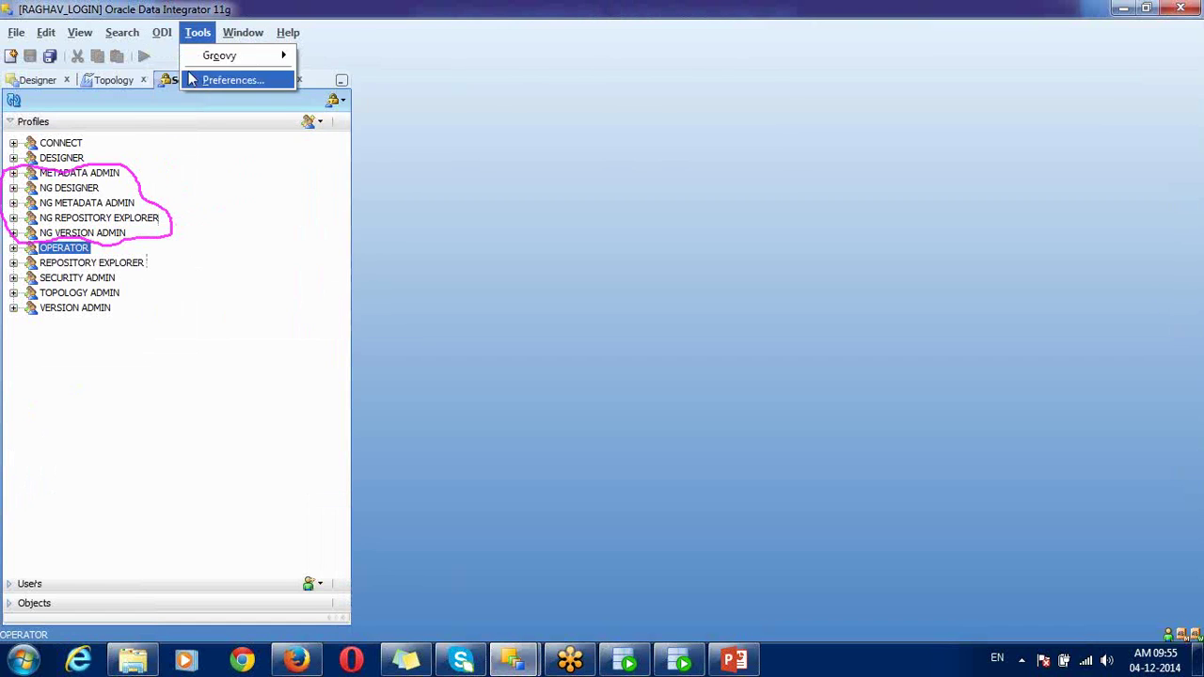
{"action": "left_click", "coordinate": [179, 75]}
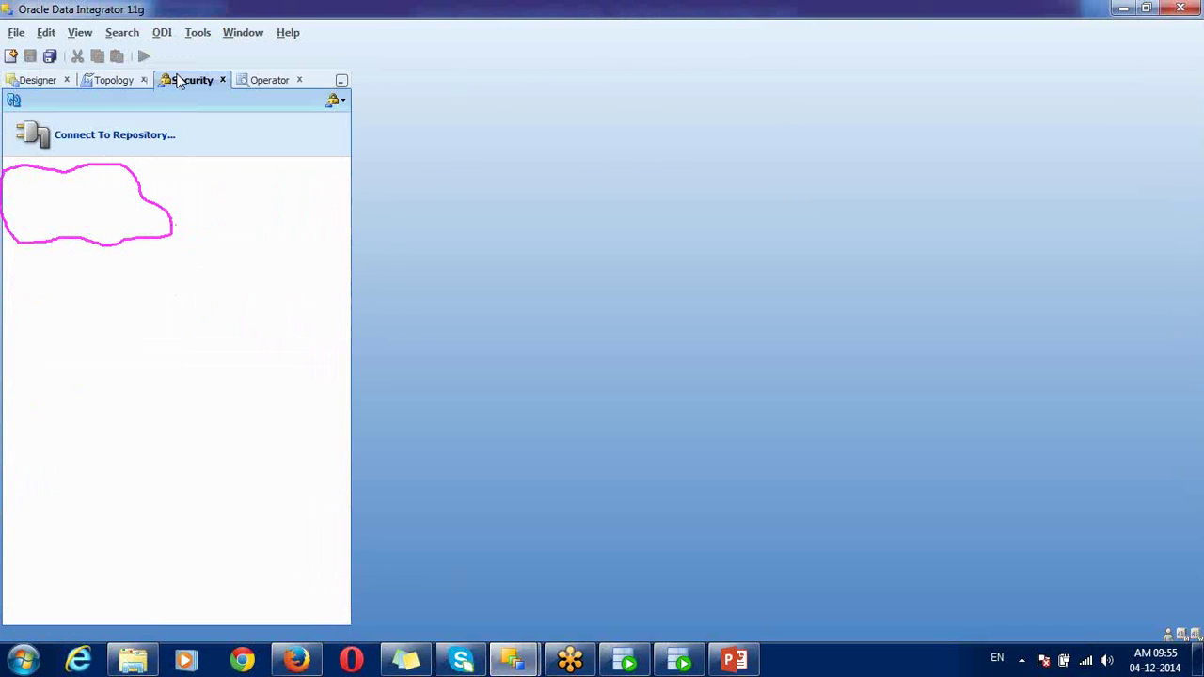
{"action": "left_click", "coordinate": [181, 134]}
{"action": "double_click", "coordinate": [524, 231]}
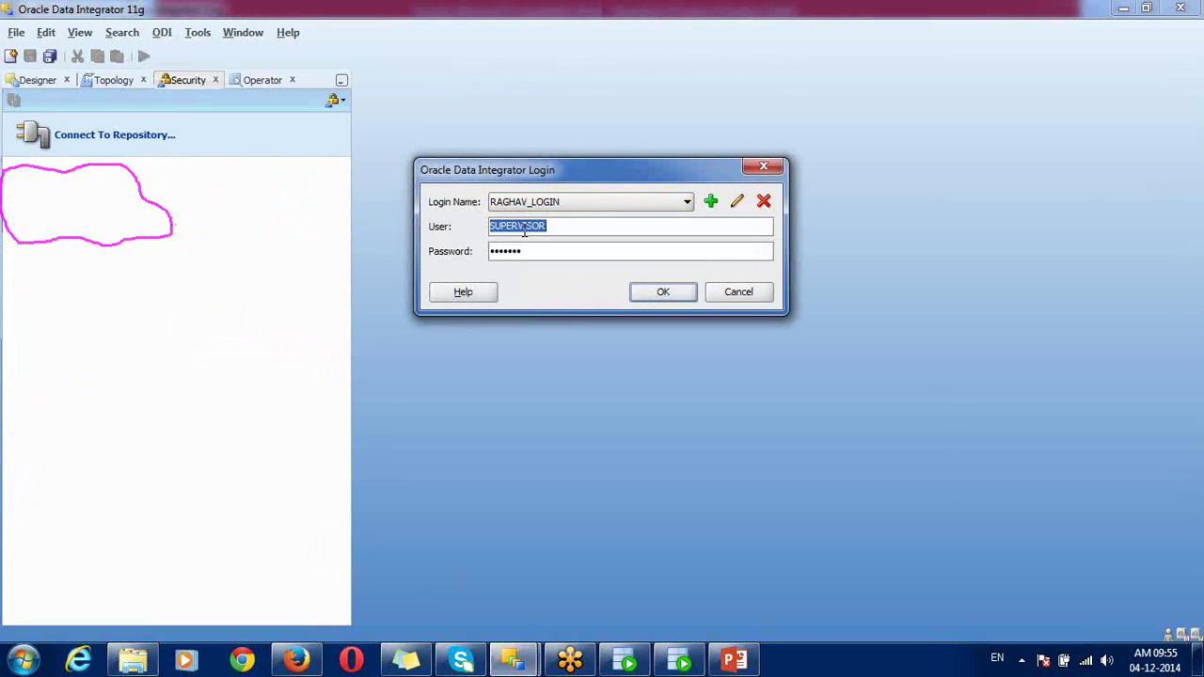
{"action": "type", "text": "RAGHU"}
{"action": "key", "text": "Return"}
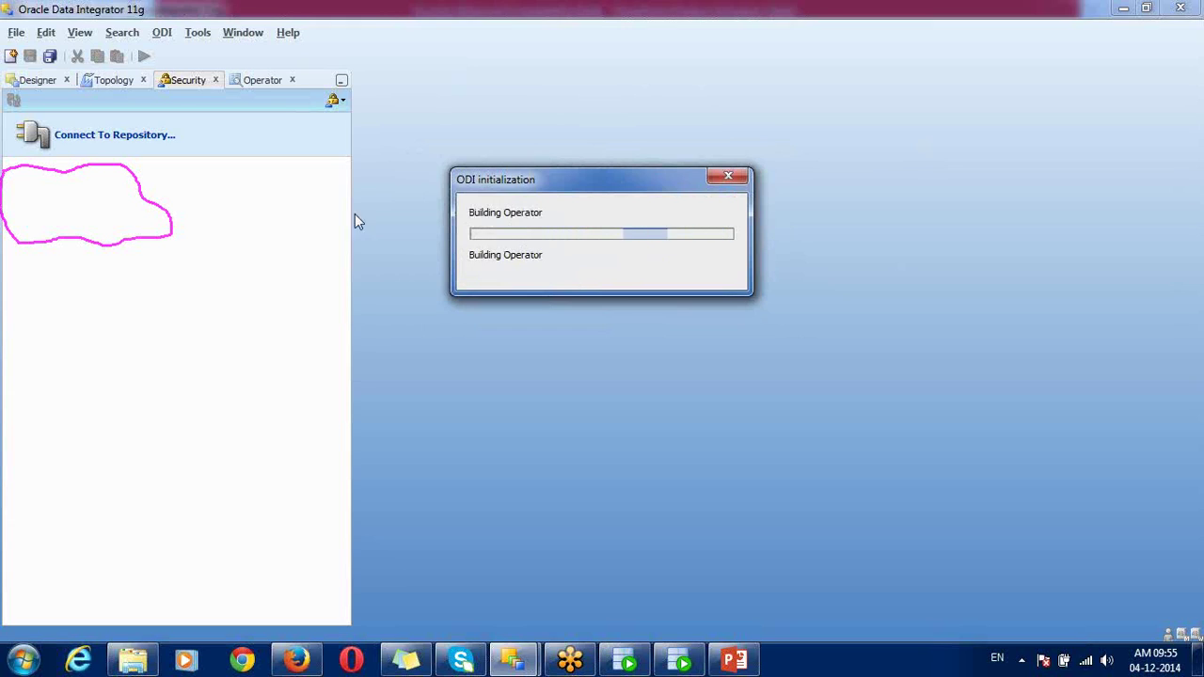
{"action": "left_click", "coordinate": [28, 83]}
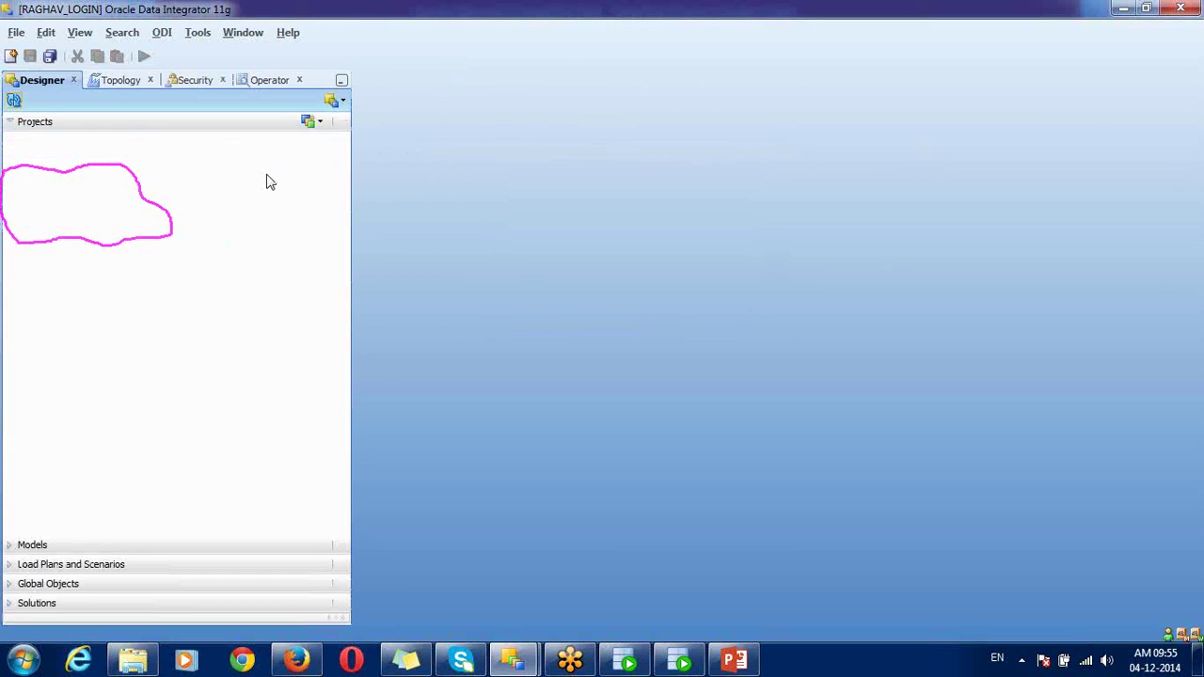
- Look through the Designer's Load Plans and Scenarios, Global Objects and Solutions sections
{"action": "left_click", "coordinate": [316, 122]}
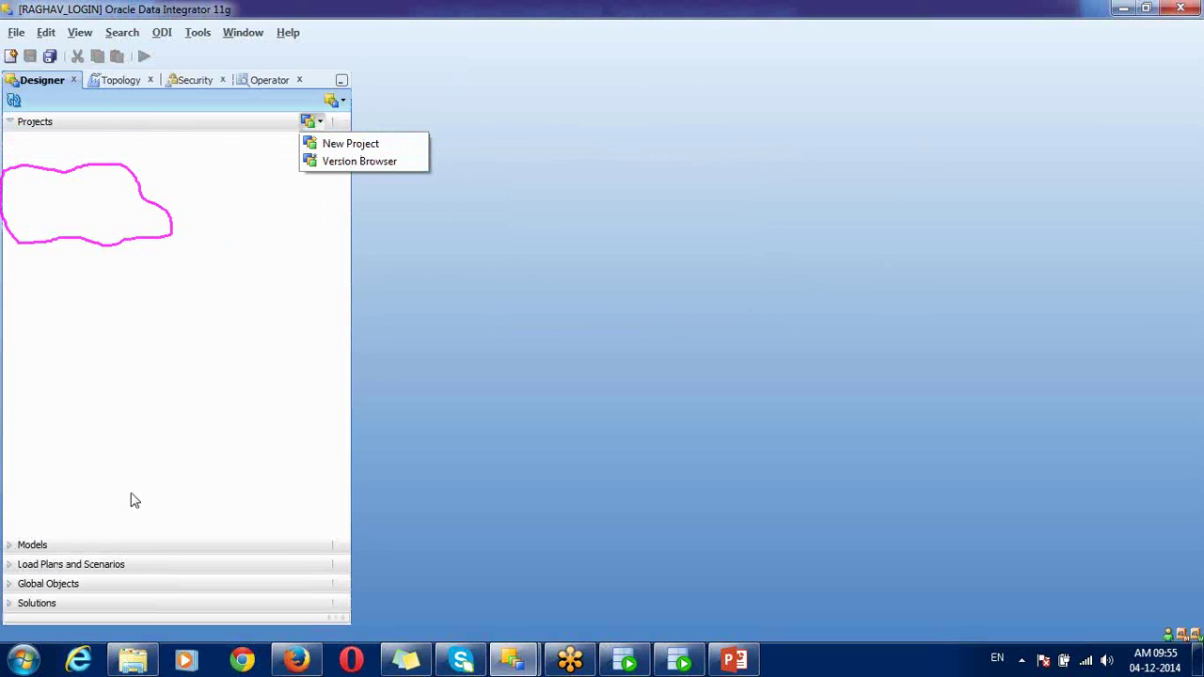
{"action": "left_click", "coordinate": [101, 565]}
{"action": "left_click", "coordinate": [94, 585]}
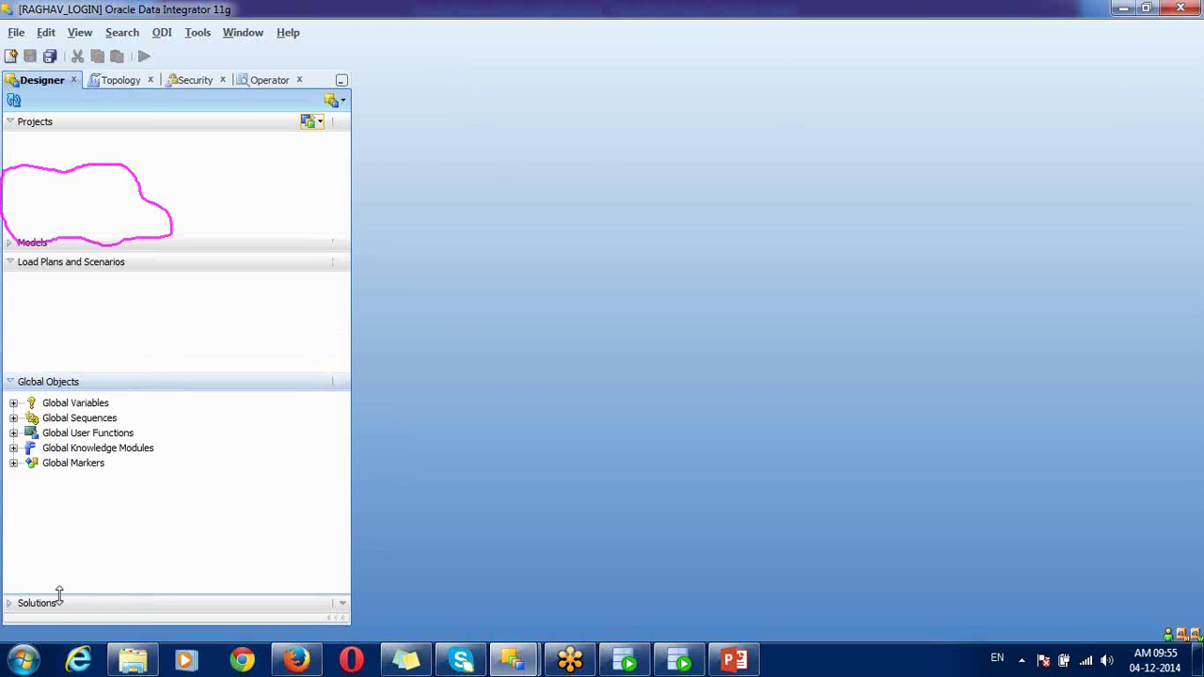
{"action": "left_click", "coordinate": [58, 600]}
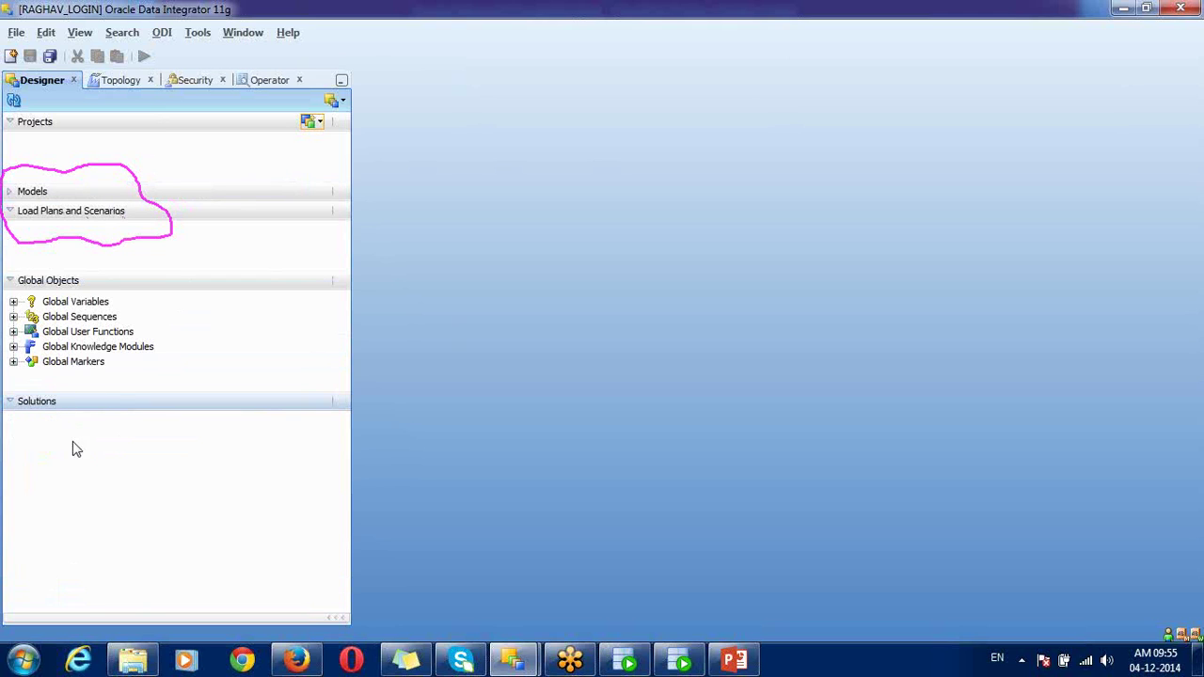
{"action": "left_click", "coordinate": [193, 80]}
{"action": "left_click", "coordinate": [38, 81]}
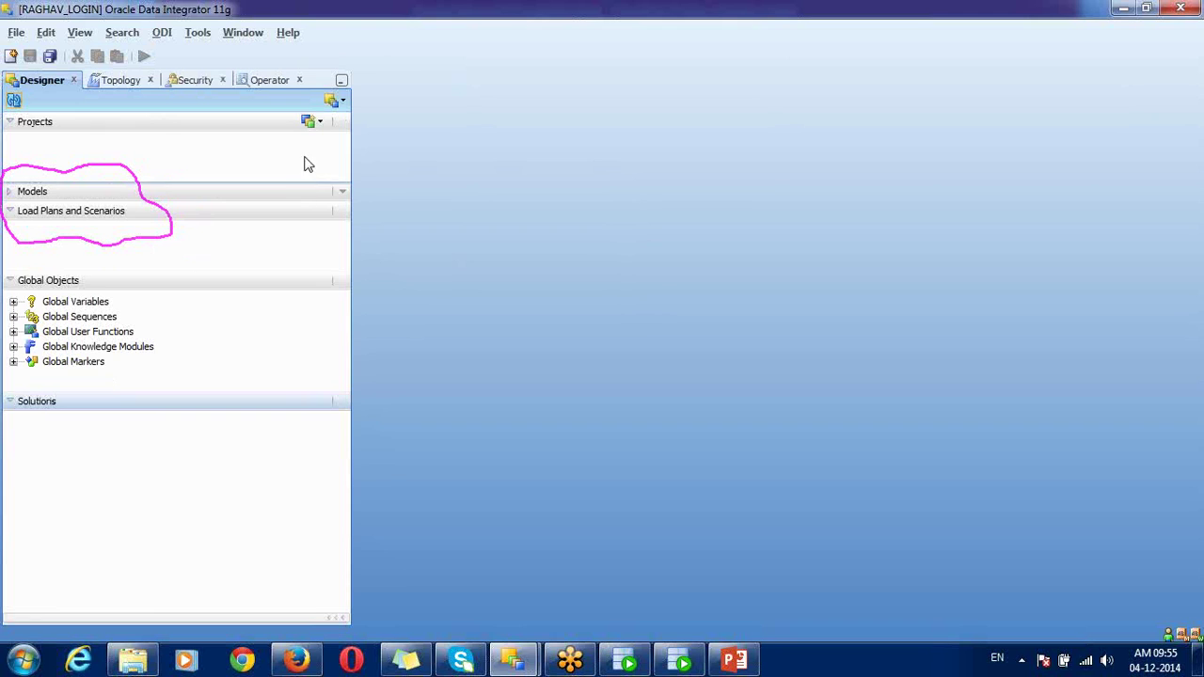
- Create a new project named TEST
{"action": "left_click", "coordinate": [312, 121]}
{"action": "left_click", "coordinate": [348, 144]}
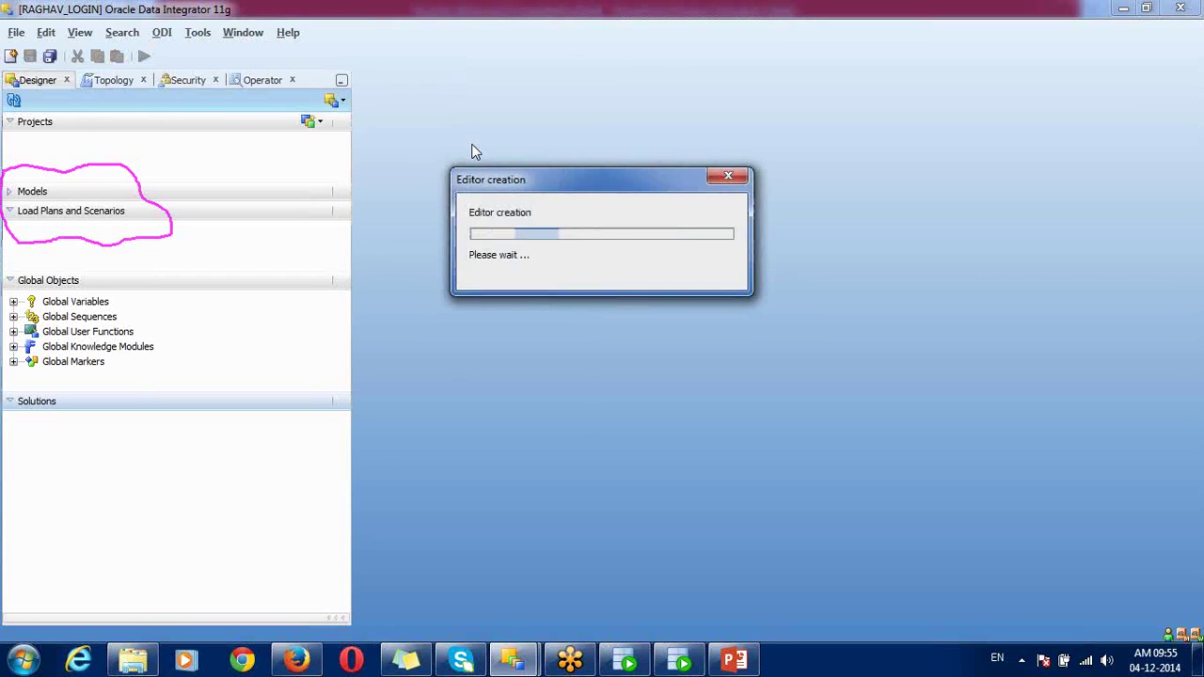
{"action": "type", "text": "TEST"}
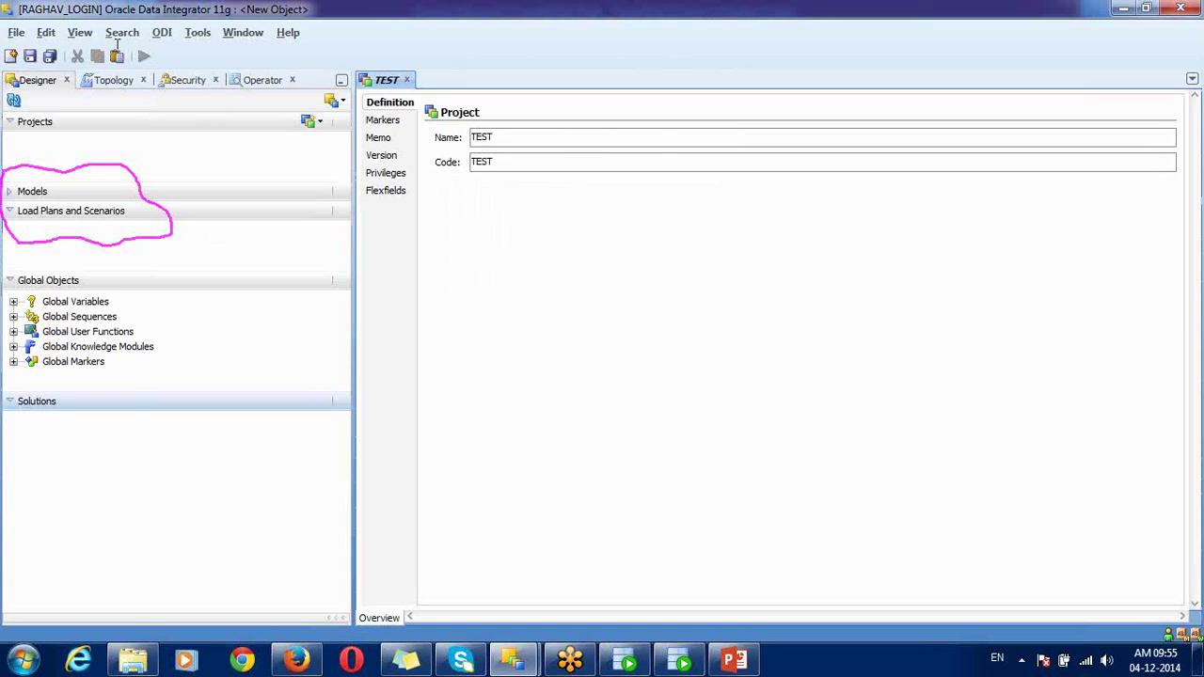
- Attempt to save project TEST and dismiss the ODI-10082 not-authorized error
{"action": "left_click", "coordinate": [50, 56]}
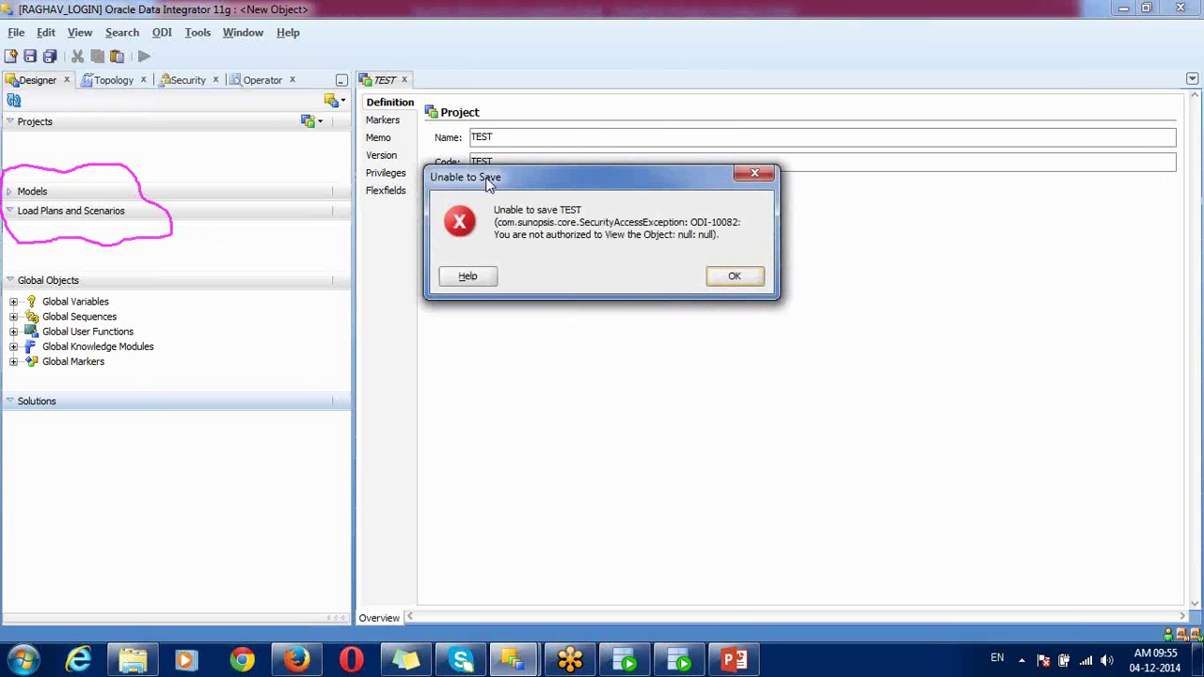
{"action": "left_click_drag", "start_coordinate": [559, 177], "coordinate": [569, 230]}
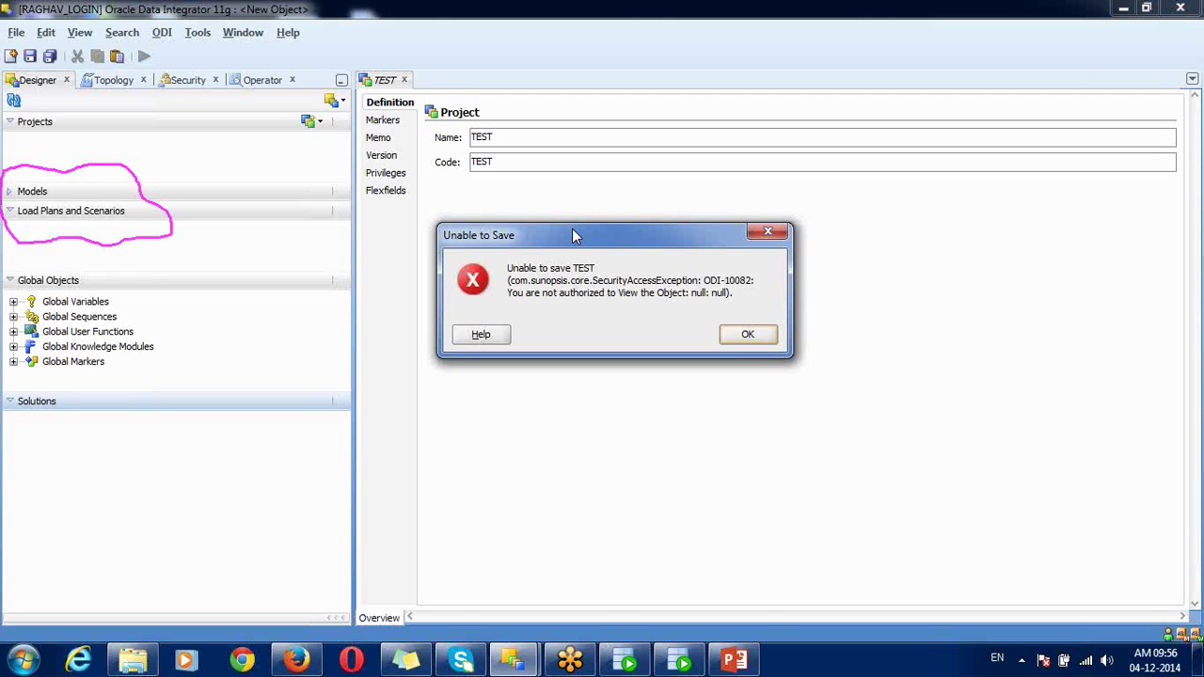
{"action": "left_click", "coordinate": [757, 335]}
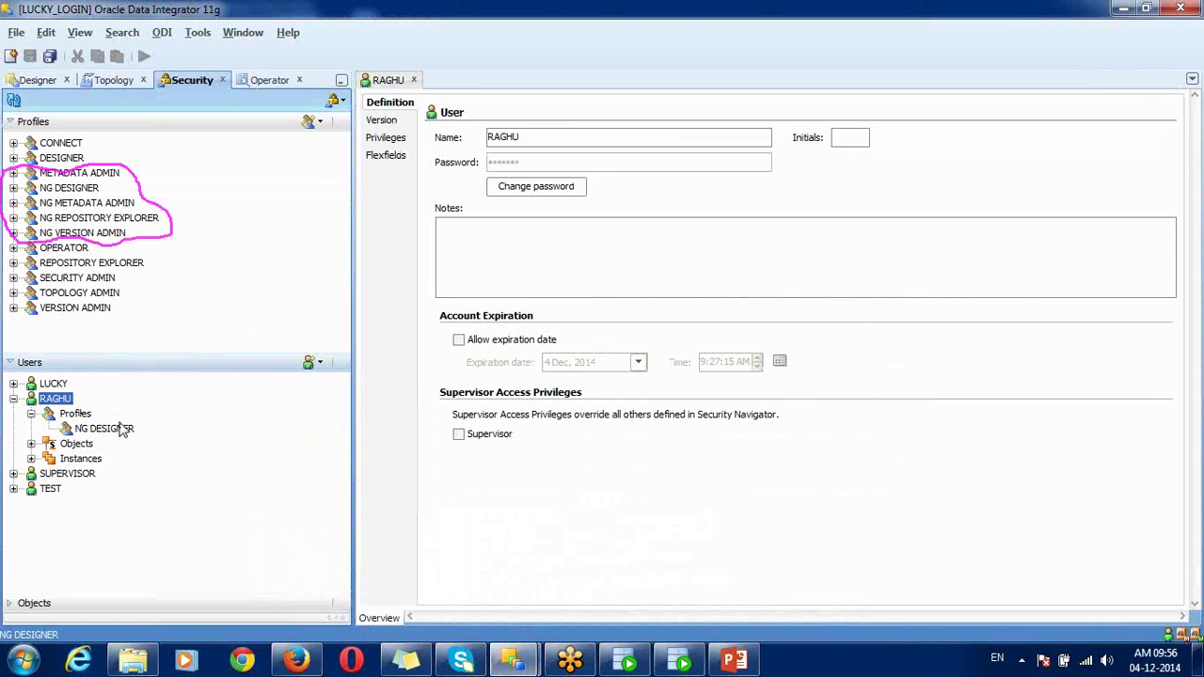
- Inspect the NG METADATA ADMIN profile's details, then close its editor
{"action": "left_click", "coordinate": [123, 430]}
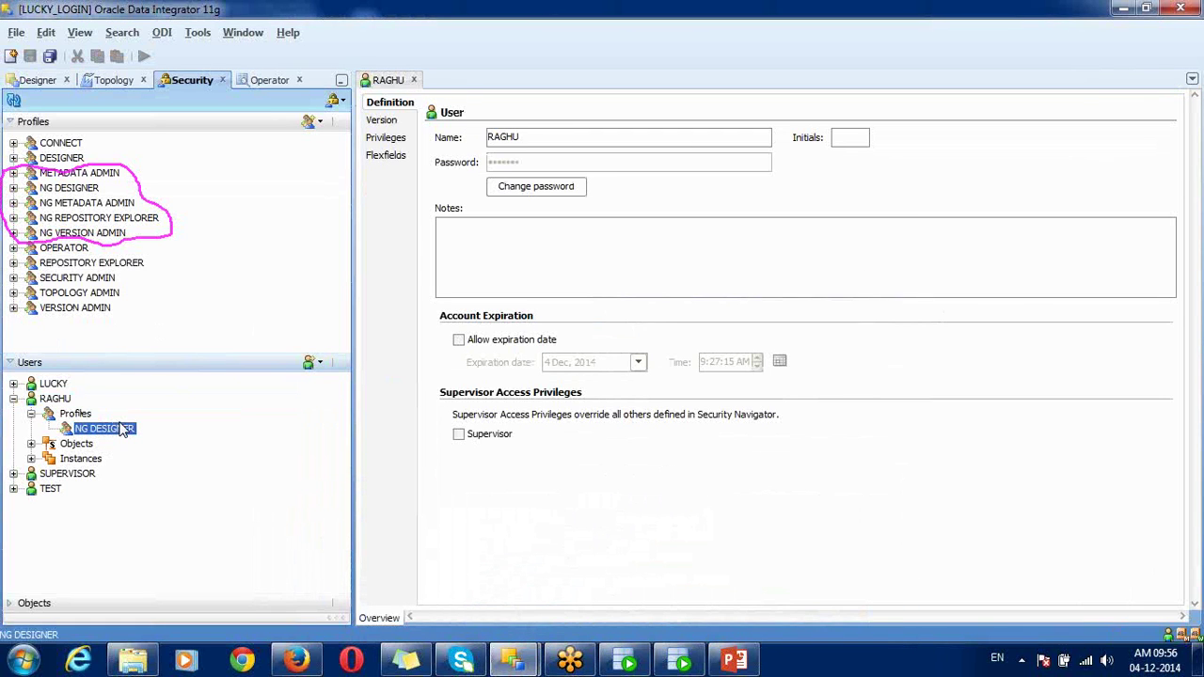
{"action": "left_click", "coordinate": [100, 175]}
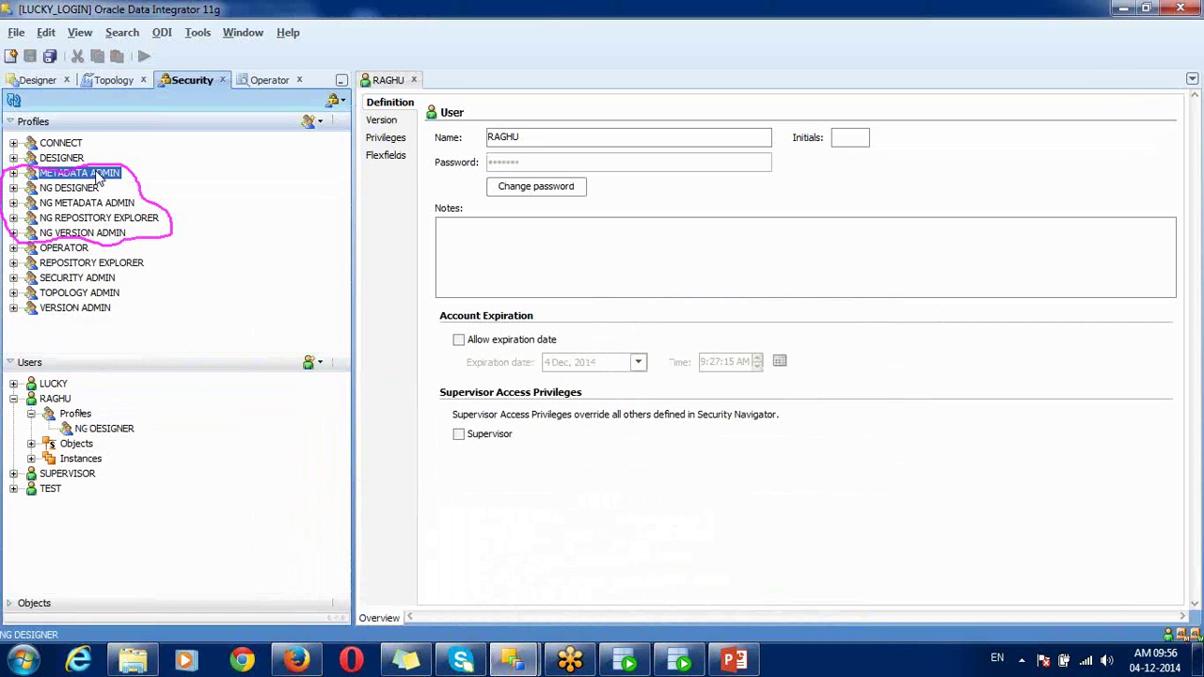
{"action": "left_click", "coordinate": [86, 235], "text": "ctrl"}
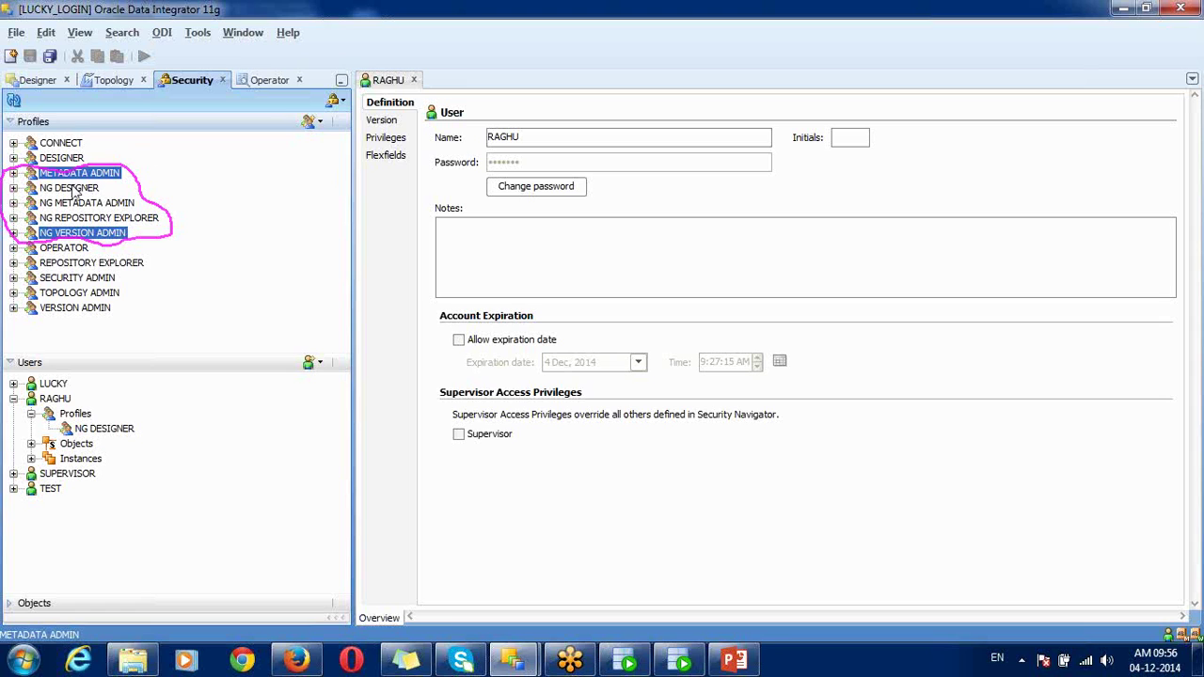
{"action": "left_click", "coordinate": [75, 192]}
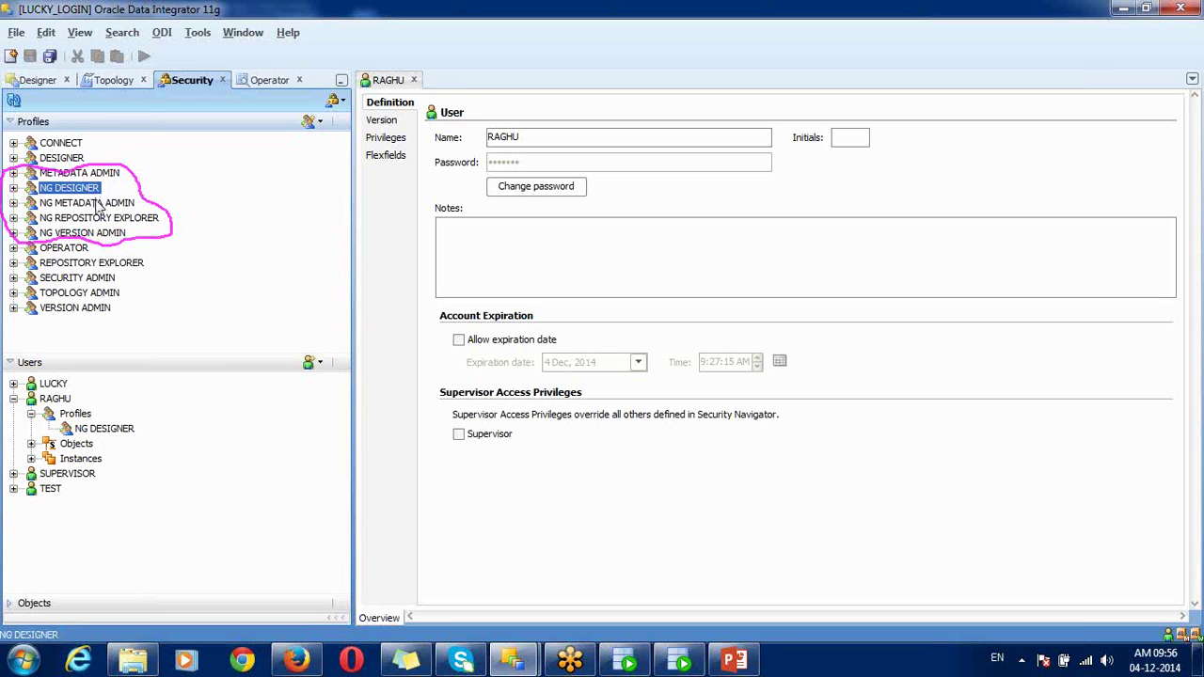
{"action": "double_click", "coordinate": [99, 204]}
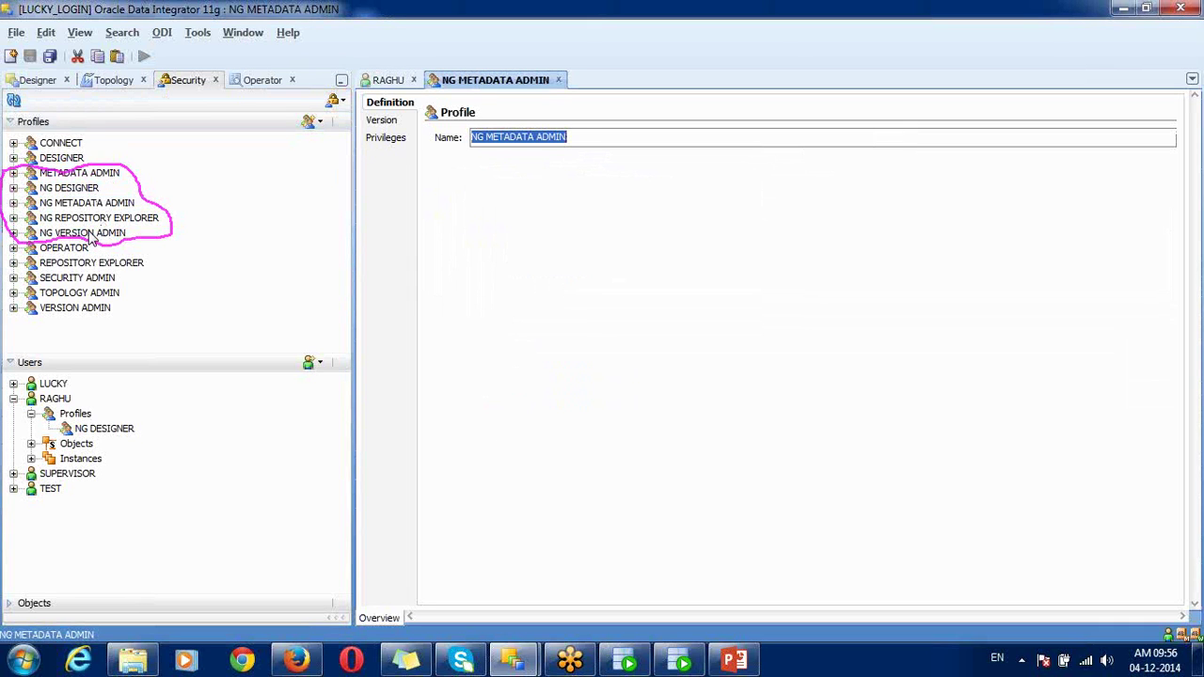
{"action": "left_click", "coordinate": [90, 235]}
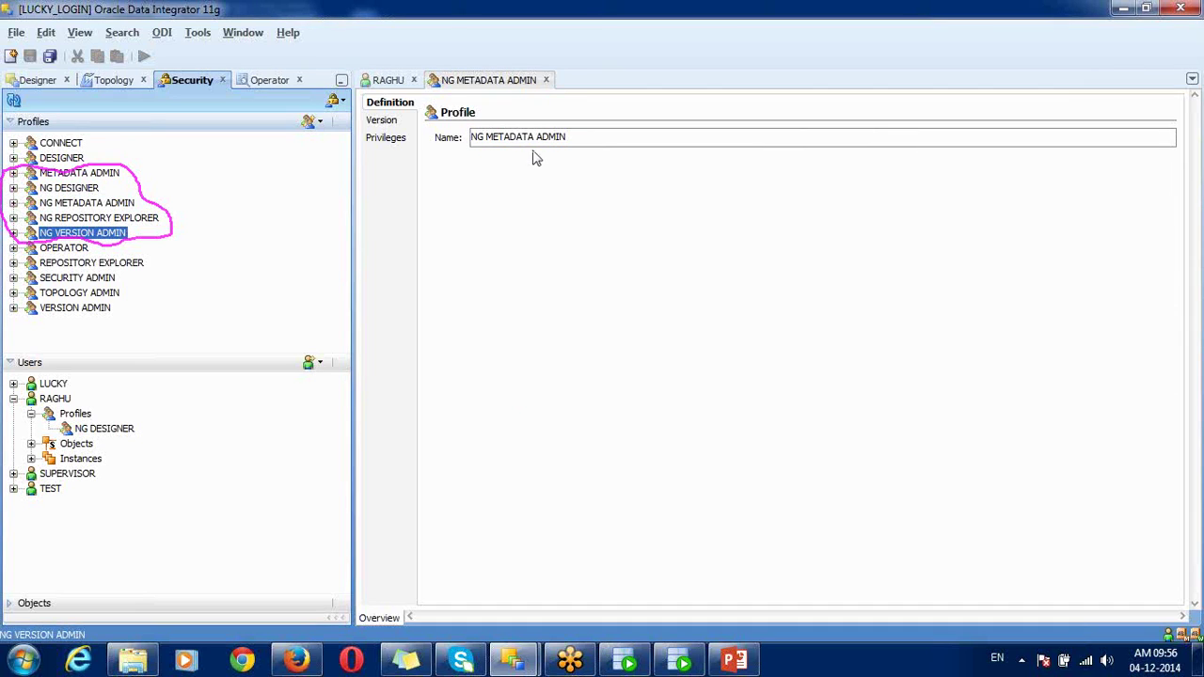
{"action": "left_click", "coordinate": [546, 81]}
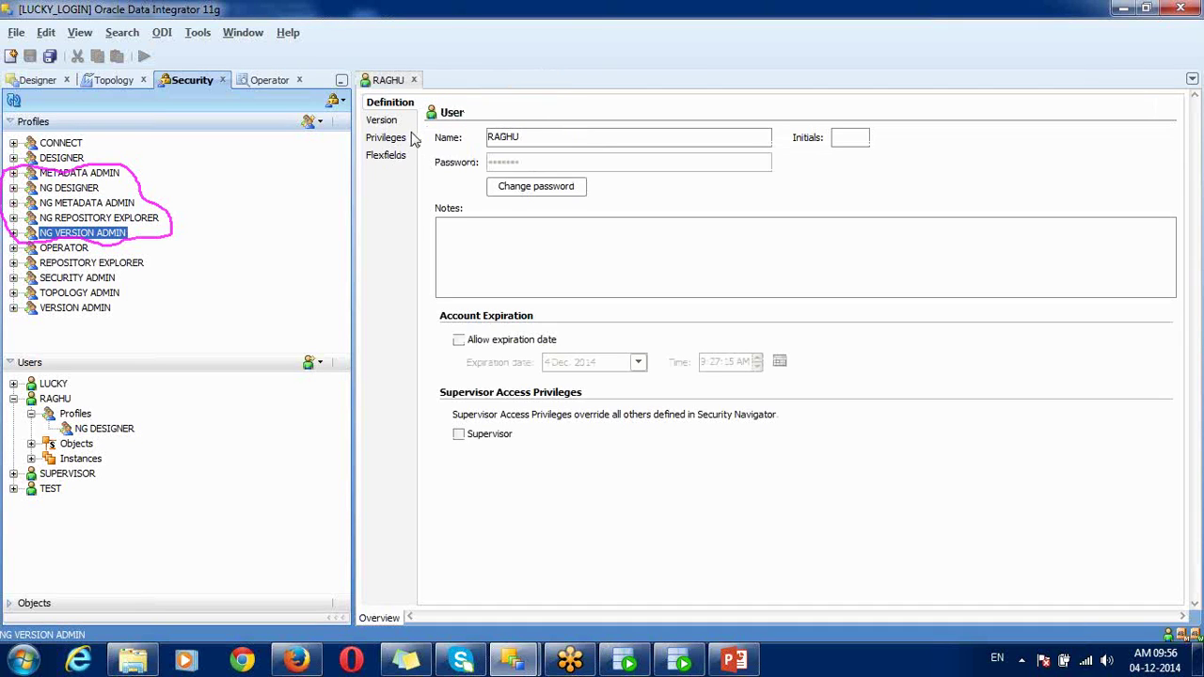
- Expand NG DESIGNER and its Interface object to list methods like Delete
{"action": "left_click", "coordinate": [68, 189]}
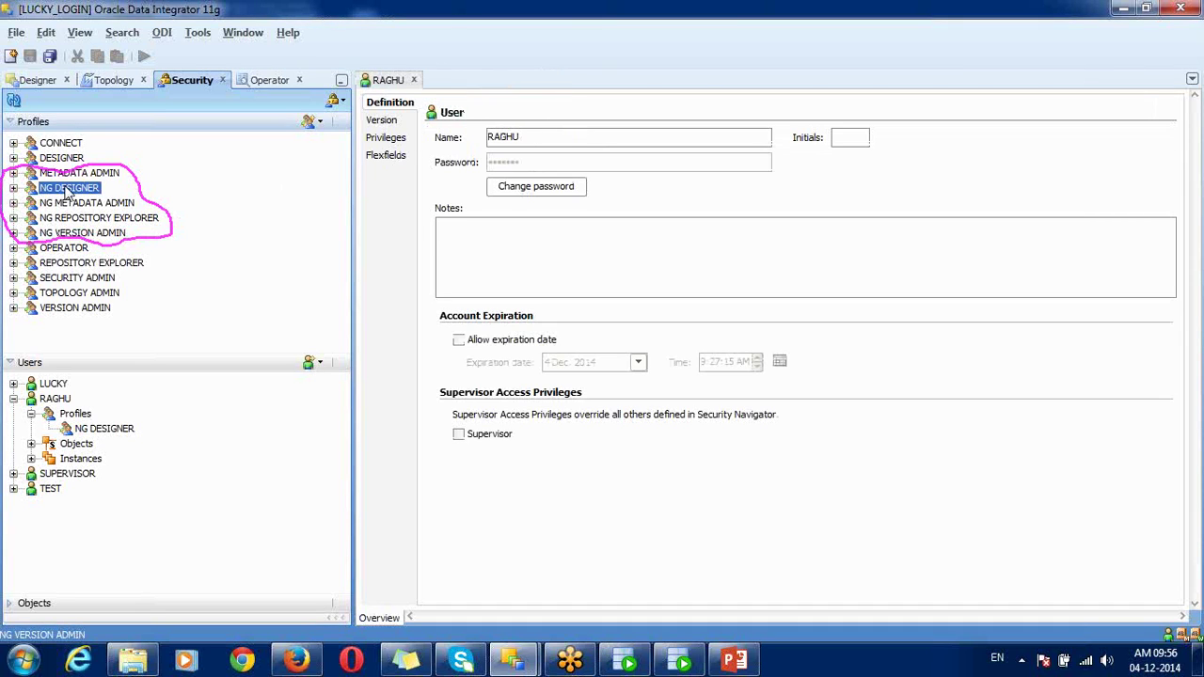
{"action": "left_click", "coordinate": [13, 189]}
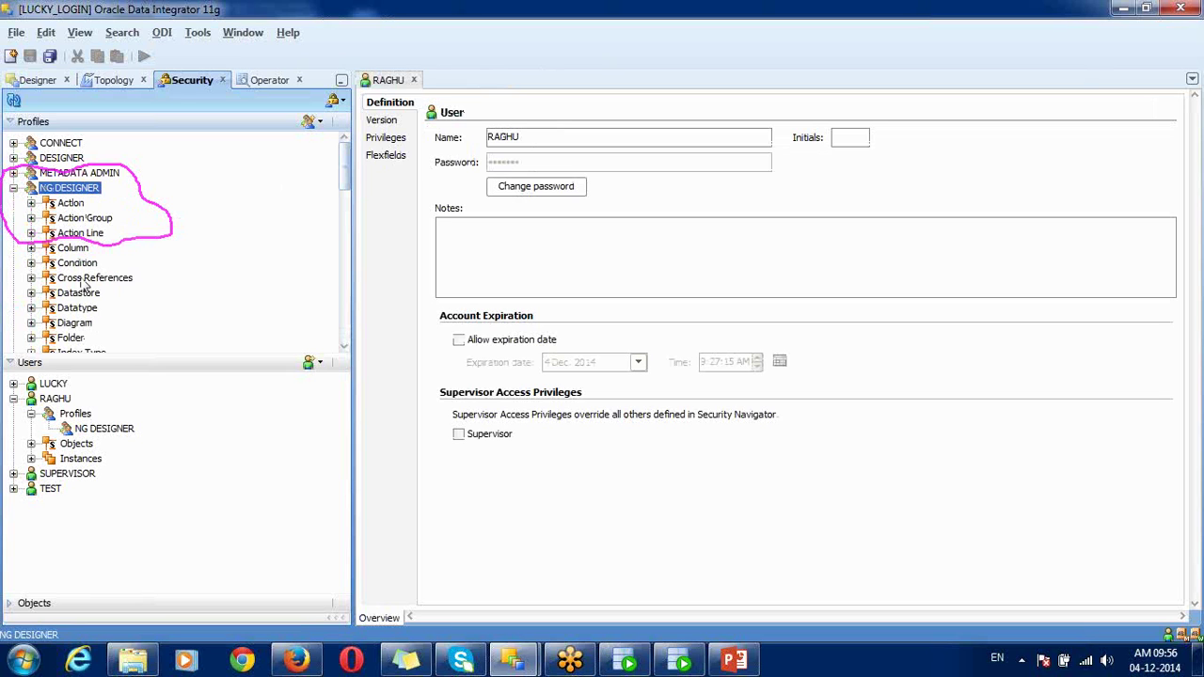
{"action": "left_click", "coordinate": [36, 366]}
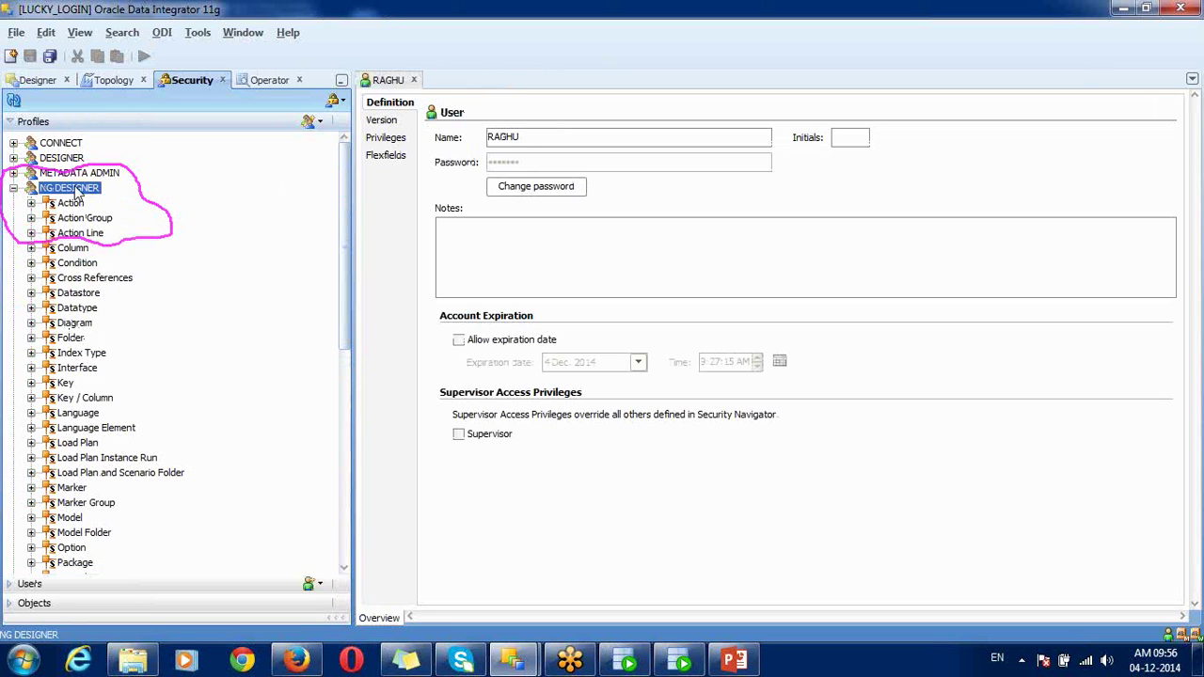
{"action": "left_click", "coordinate": [75, 369]}
{"action": "left_click", "coordinate": [31, 368]}
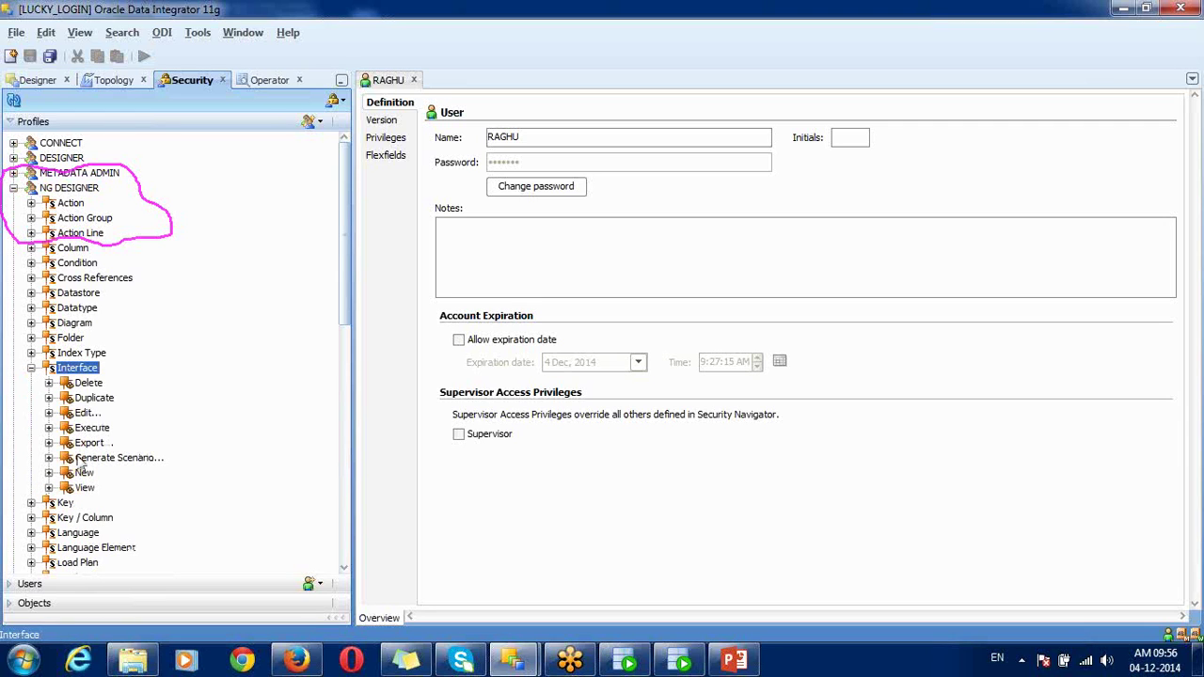
{"action": "left_click", "coordinate": [90, 398]}
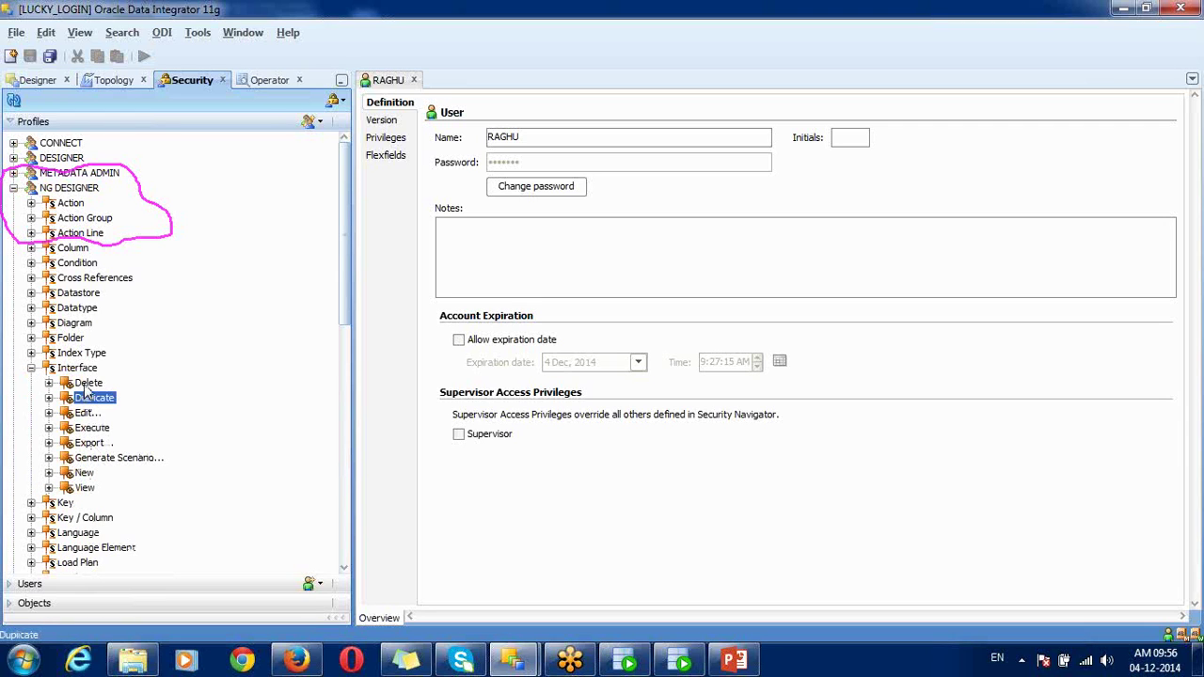
{"action": "left_click", "coordinate": [88, 383]}
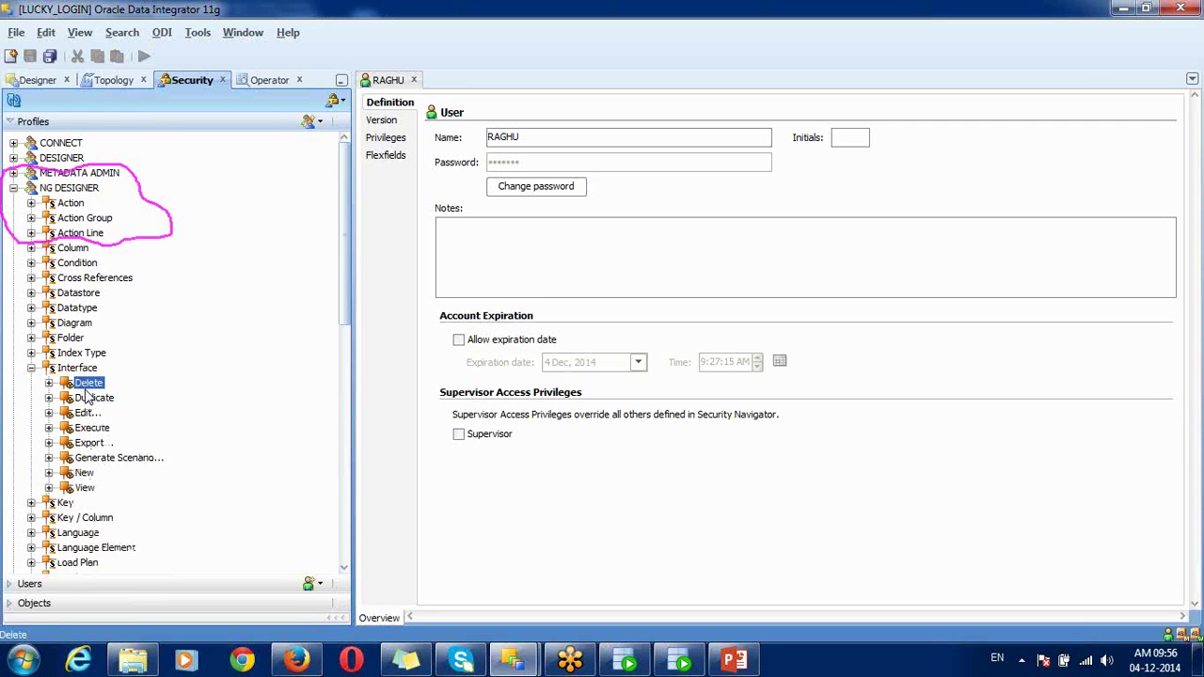
- Open the Interface Delete method for both the NG DESIGNER and DESIGNER profiles
{"action": "double_click", "coordinate": [91, 386]}
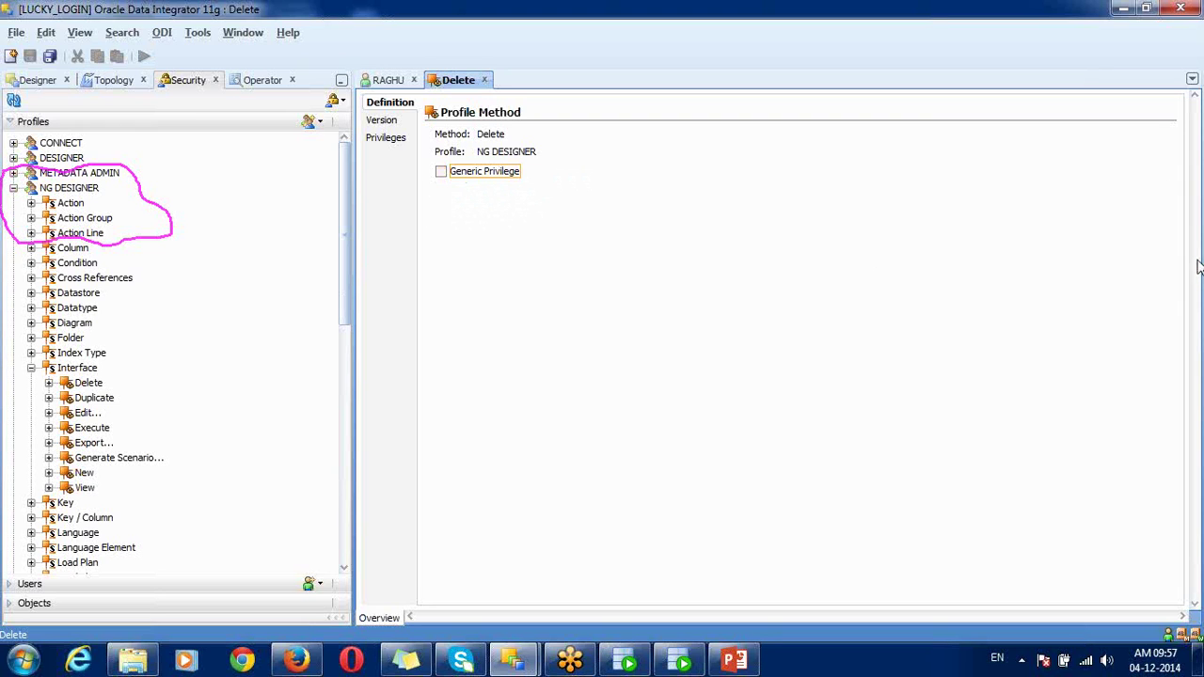
{"action": "left_click", "coordinate": [13, 158]}
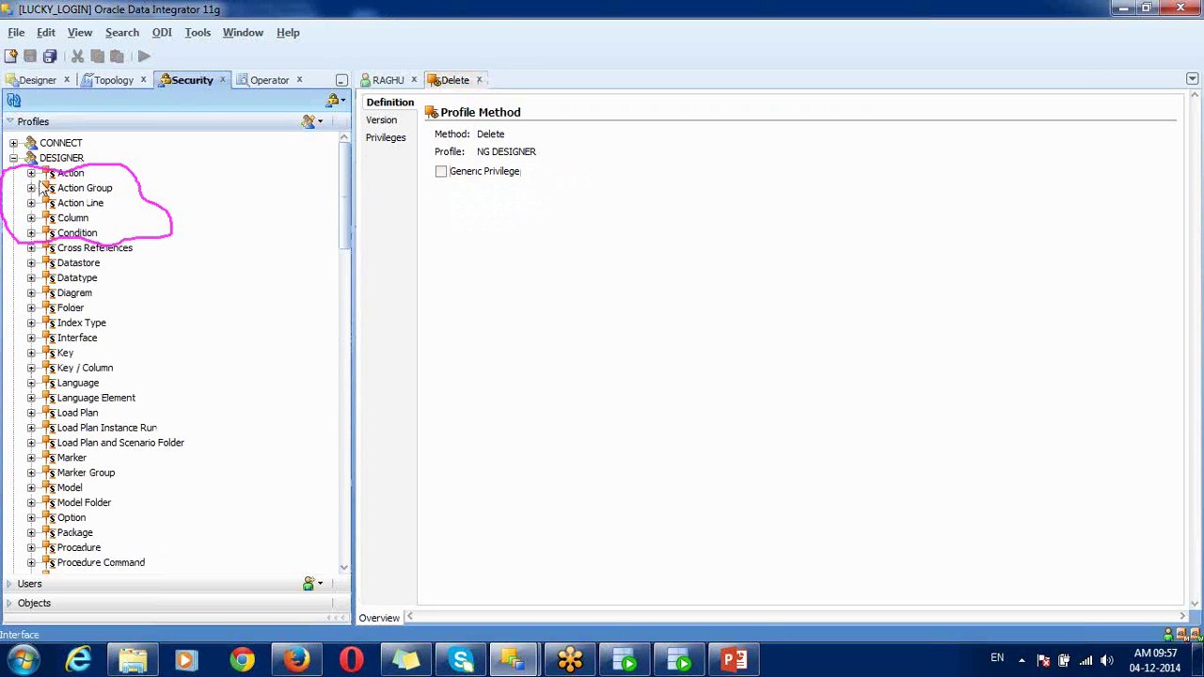
{"action": "left_click", "coordinate": [71, 341]}
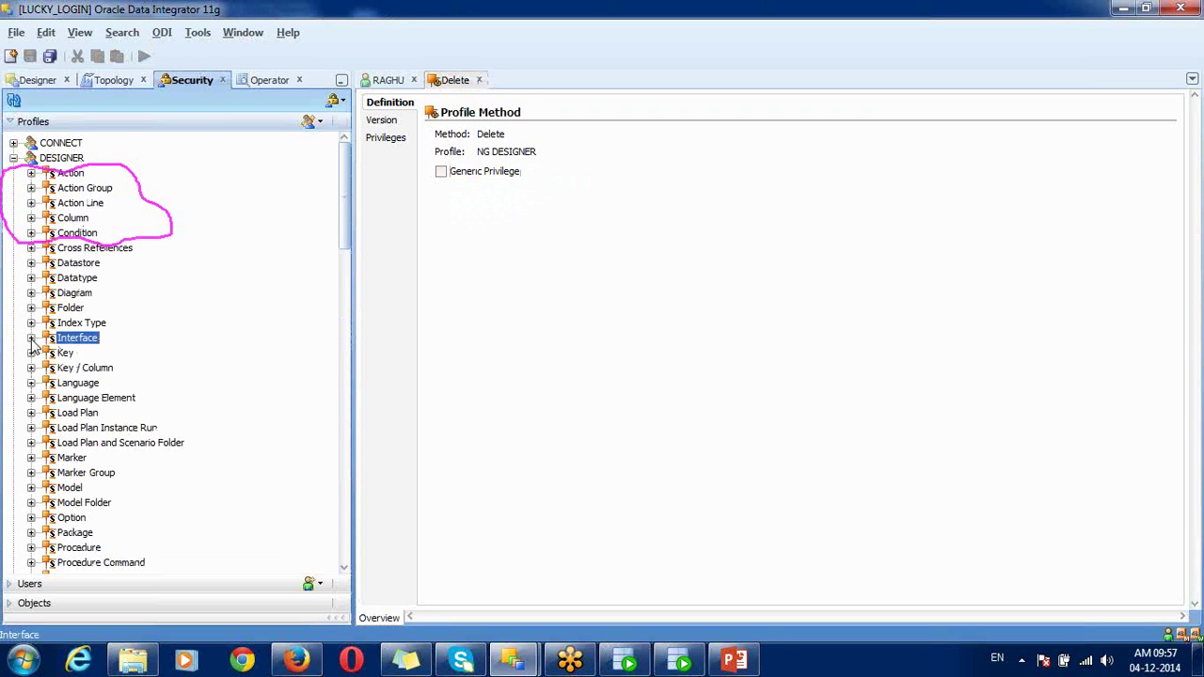
{"action": "left_click", "coordinate": [31, 338]}
{"action": "double_click", "coordinate": [87, 353]}
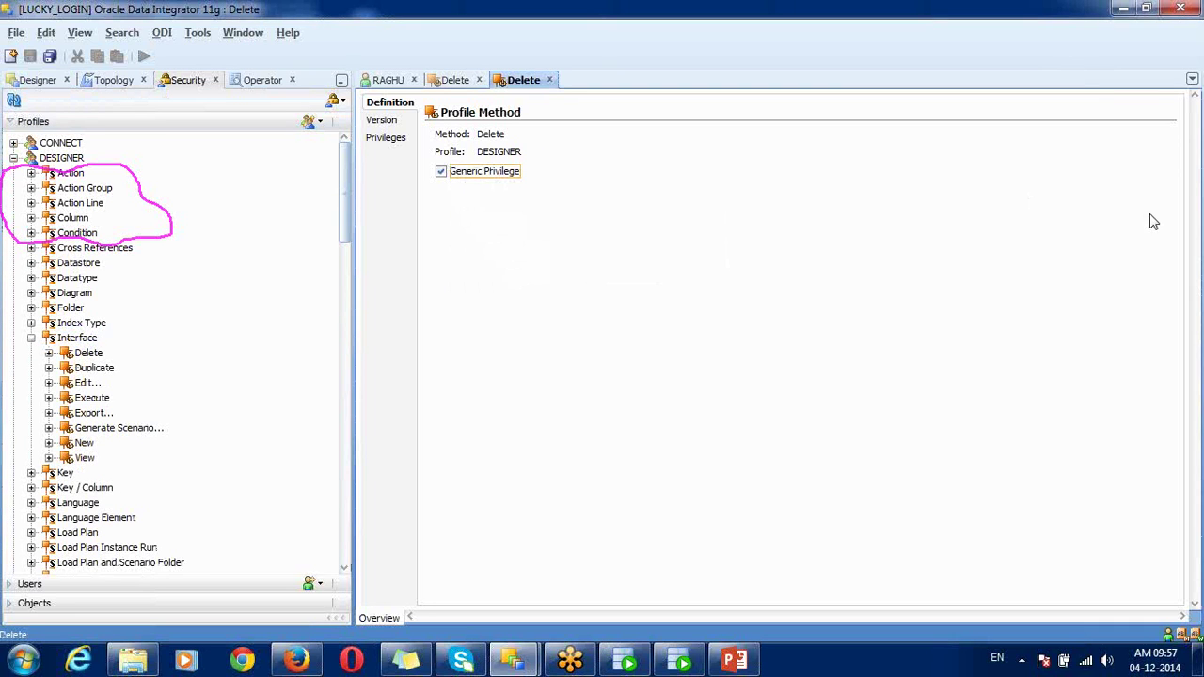
- Compare the two Delete methods, highlighting that only DESIGNER has Generic Privilege
{"action": "left_click", "coordinate": [457, 81]}
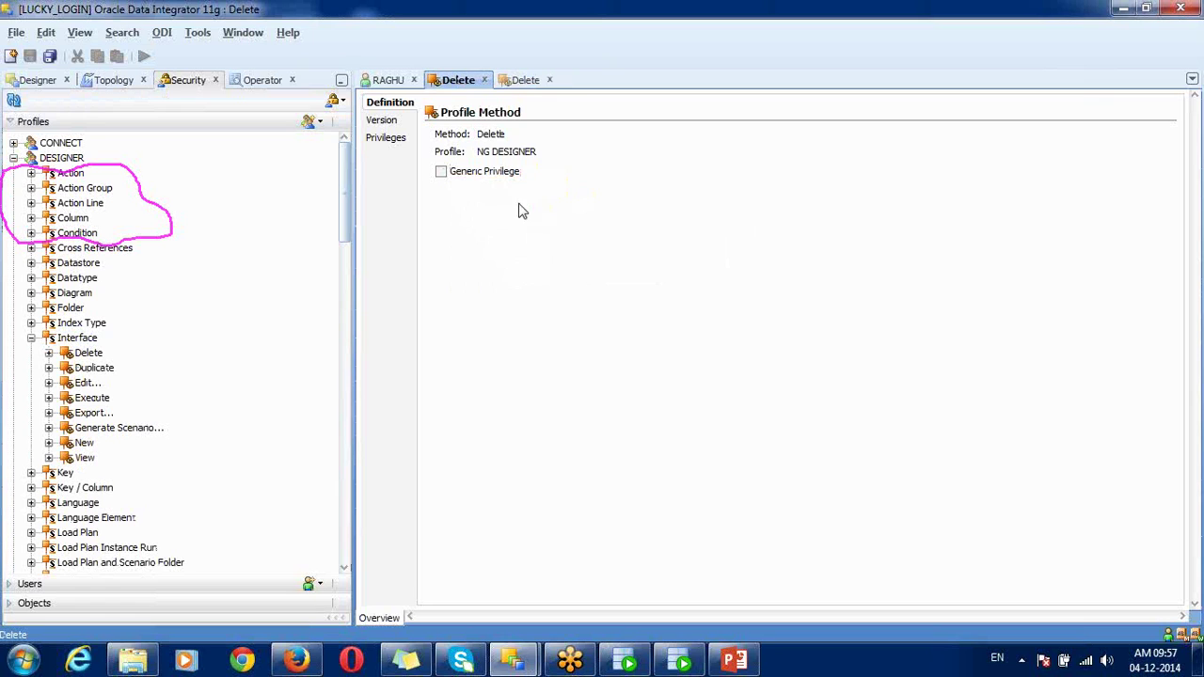
{"action": "left_click", "coordinate": [523, 80]}
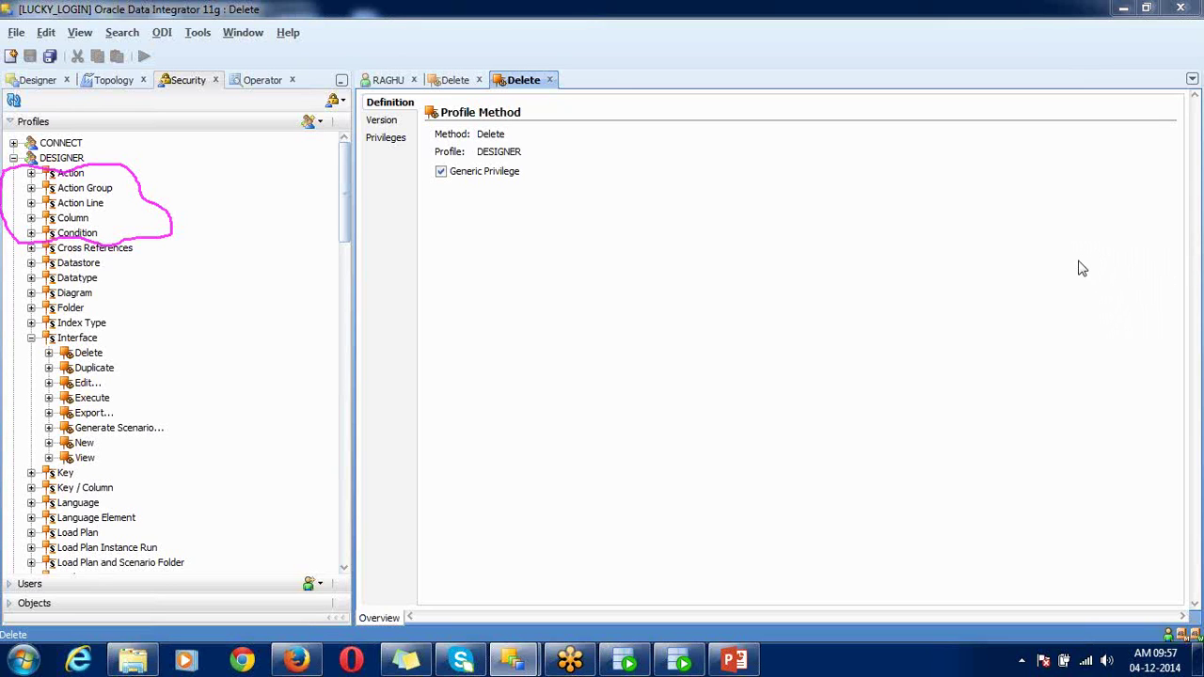
{"action": "mouse_move", "coordinate": [439, 189]}
{"action": "left_mouse_down"}
{"action": "mouse_move", "coordinate": [523, 185]}
{"action": "mouse_move", "coordinate": [491, 161]}
{"action": "mouse_move", "coordinate": [419, 161]}
{"action": "mouse_move", "coordinate": [440, 187]}
{"action": "mouse_move", "coordinate": [566, 167]}
{"action": "left_mouse_up"}
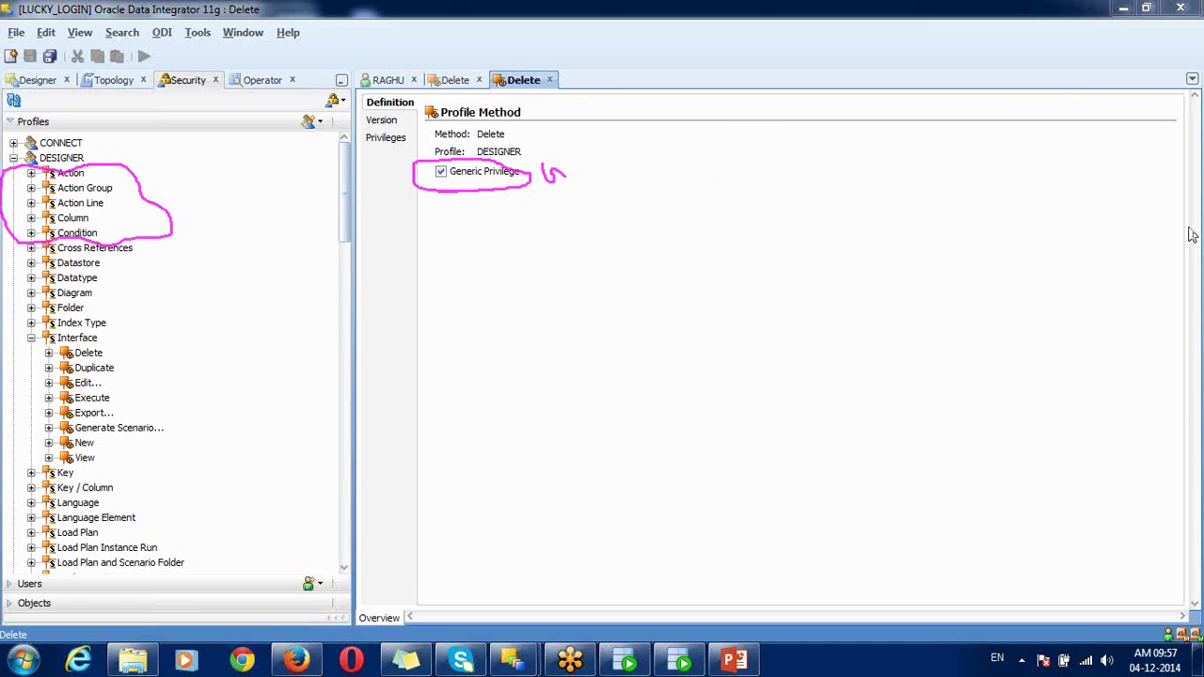
{"action": "left_click", "coordinate": [463, 81]}
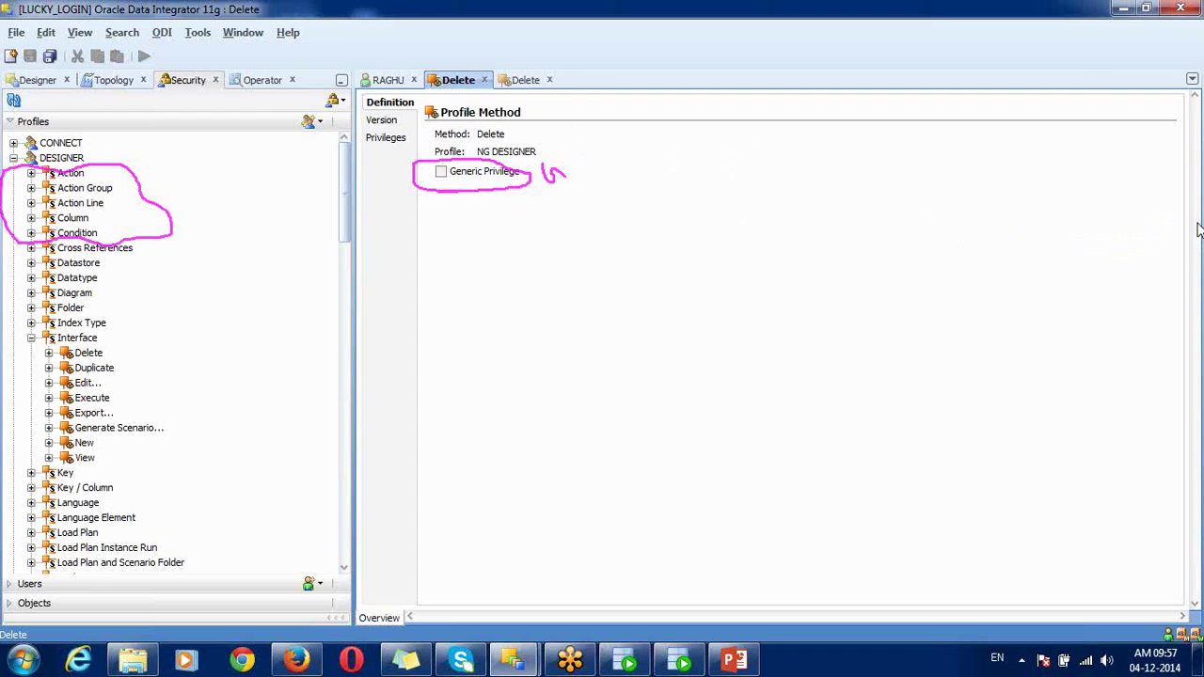
{"action": "left_click", "coordinate": [1070, 271]}
{"action": "mouse_move", "coordinate": [528, 191]}
{"action": "left_mouse_down"}
{"action": "mouse_move", "coordinate": [544, 193]}
{"action": "mouse_move", "coordinate": [538, 182]}
{"action": "left_mouse_up"}
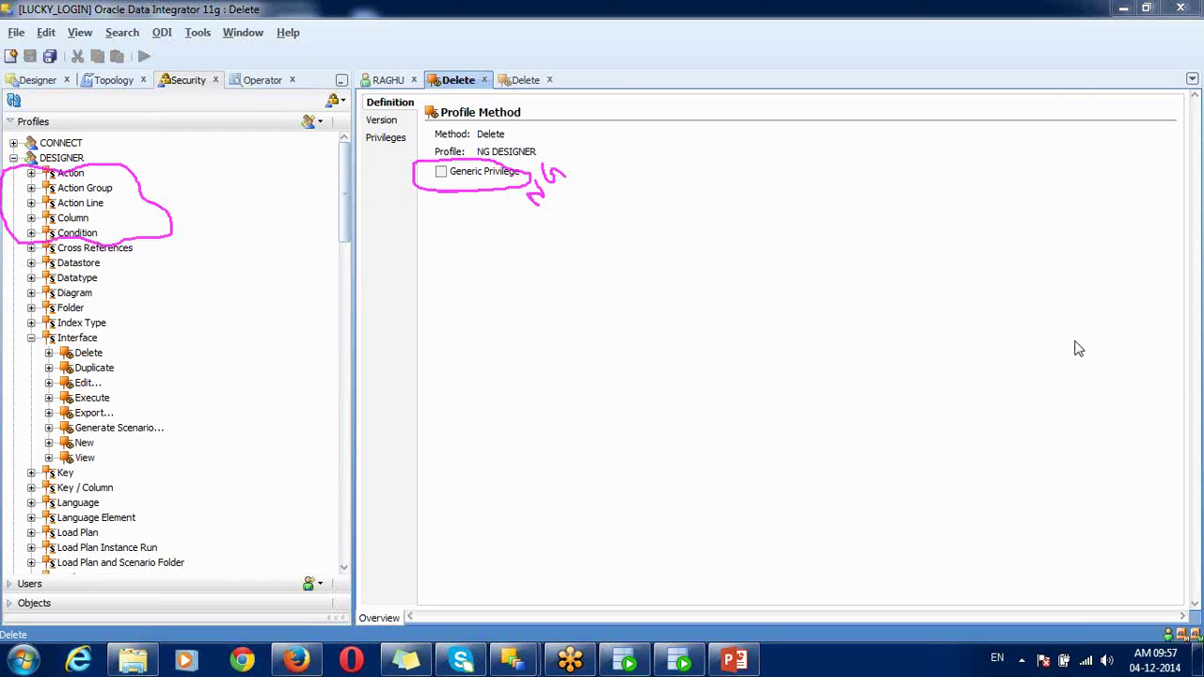
{"action": "key", "text": "e"}
{"action": "mouse_move", "coordinate": [741, 670]}
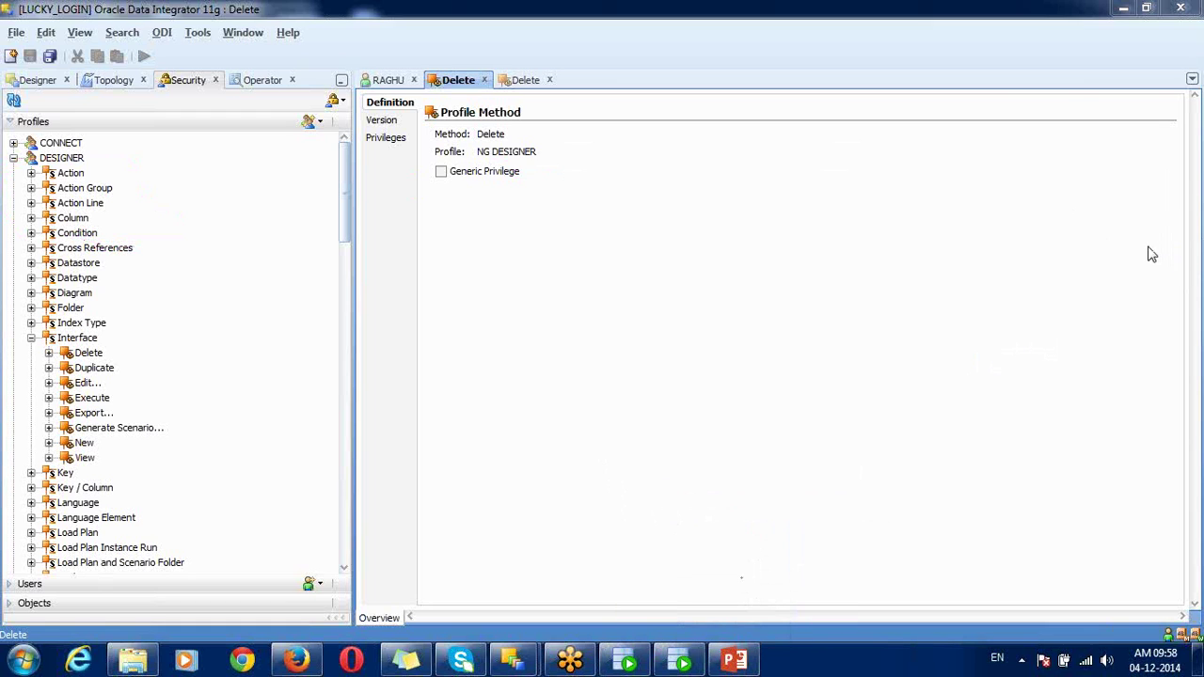
- Show PowerPoint slide 9, 'Using Generic and Nongeneric Profiles'
{"action": "left_click", "coordinate": [744, 658]}
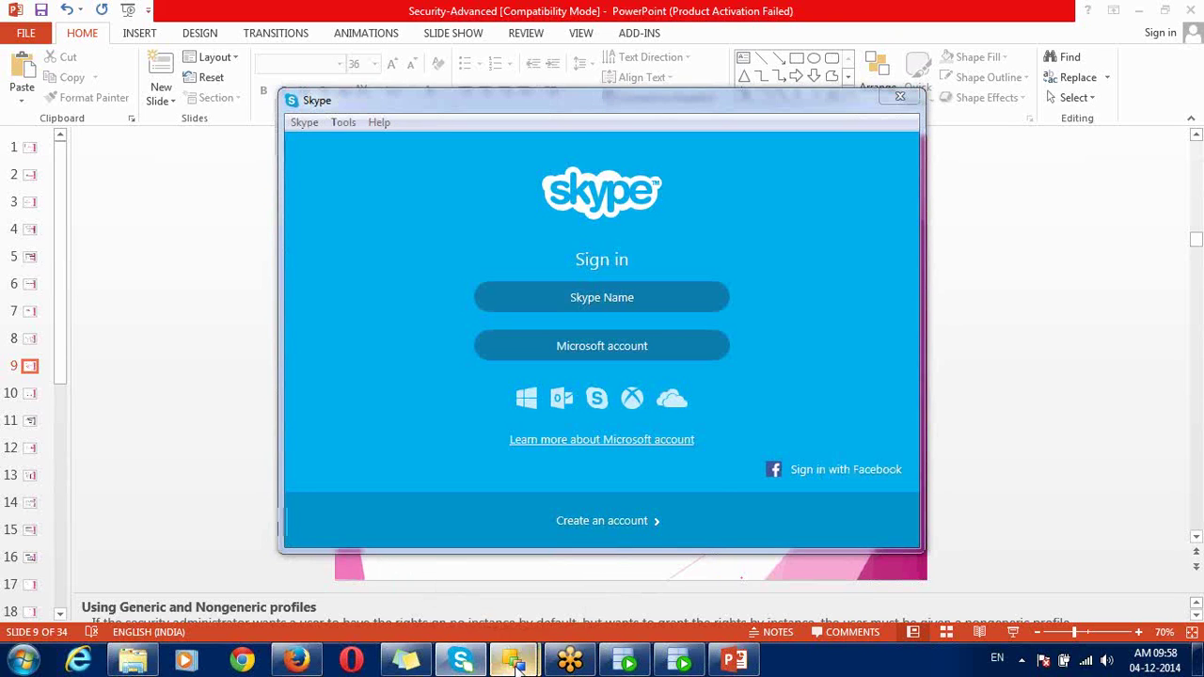
- Back in ODI, review DESIGNER's Interface methods Delete, Edit, New and View
{"action": "mouse_move", "coordinate": [513, 661]}
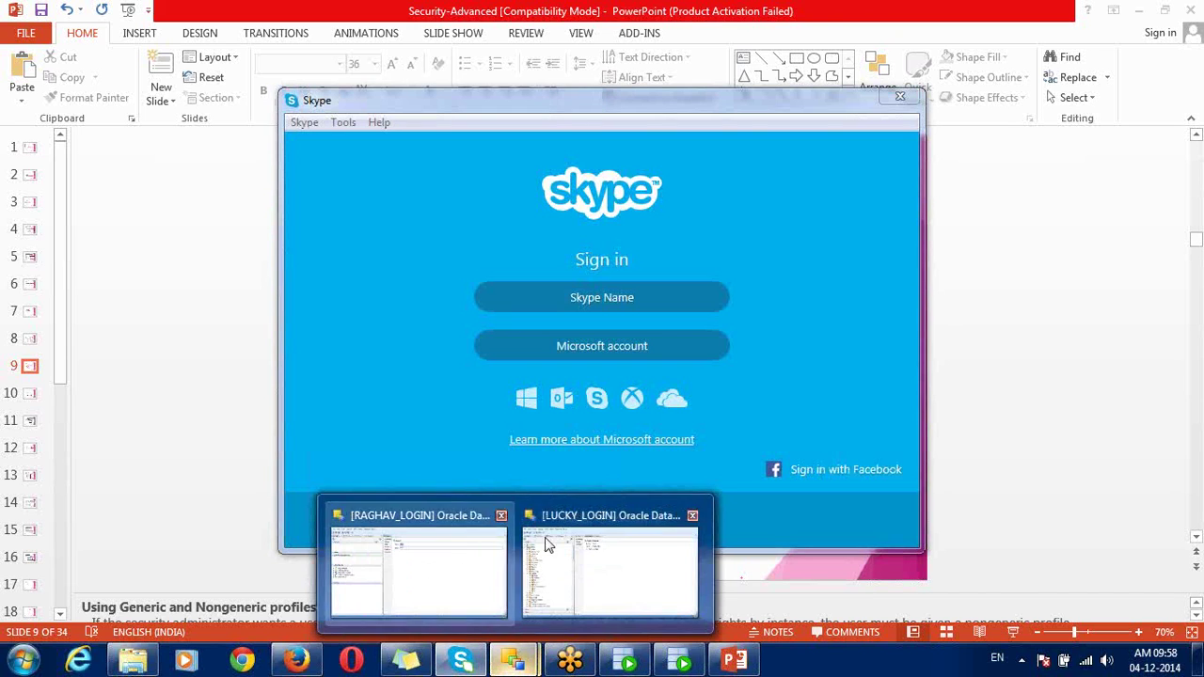
{"action": "left_click", "coordinate": [613, 588]}
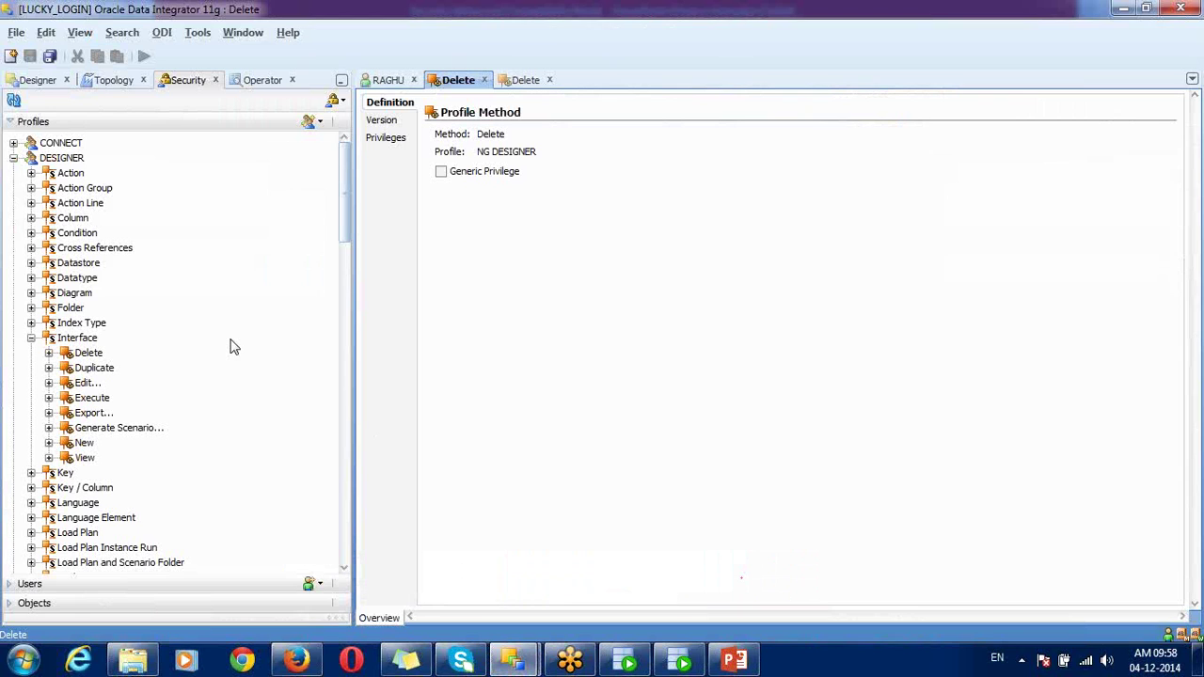
{"action": "left_click", "coordinate": [15, 158]}
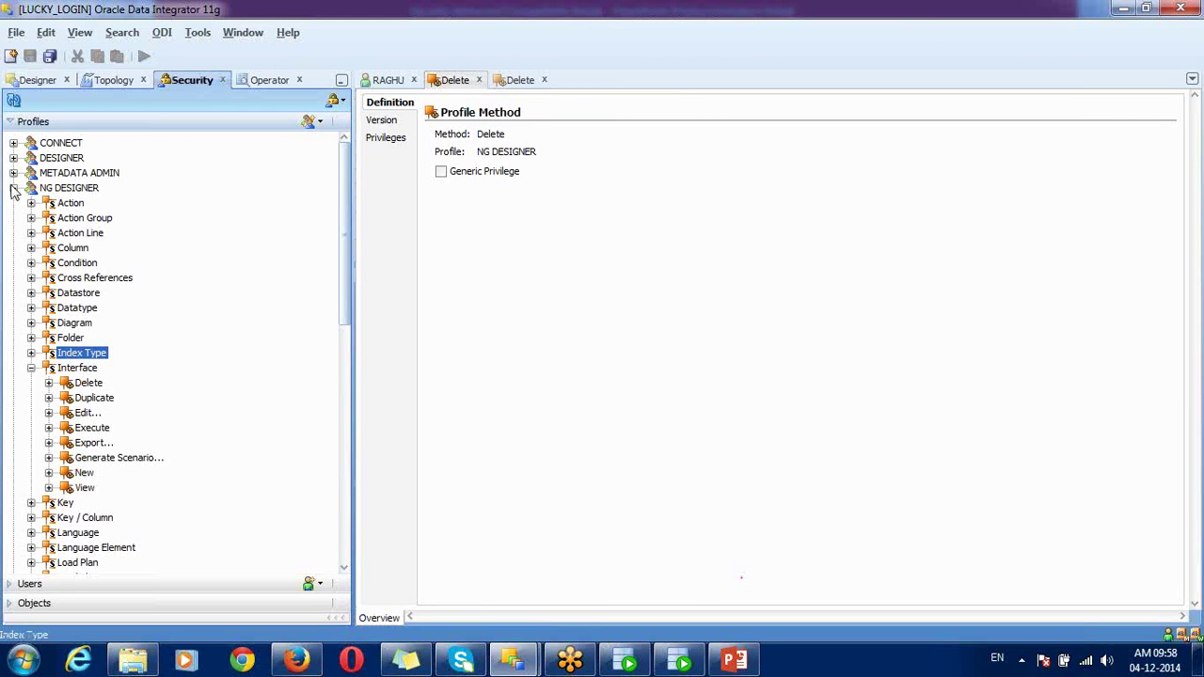
{"action": "left_click", "coordinate": [13, 188]}
{"action": "left_click", "coordinate": [71, 173]}
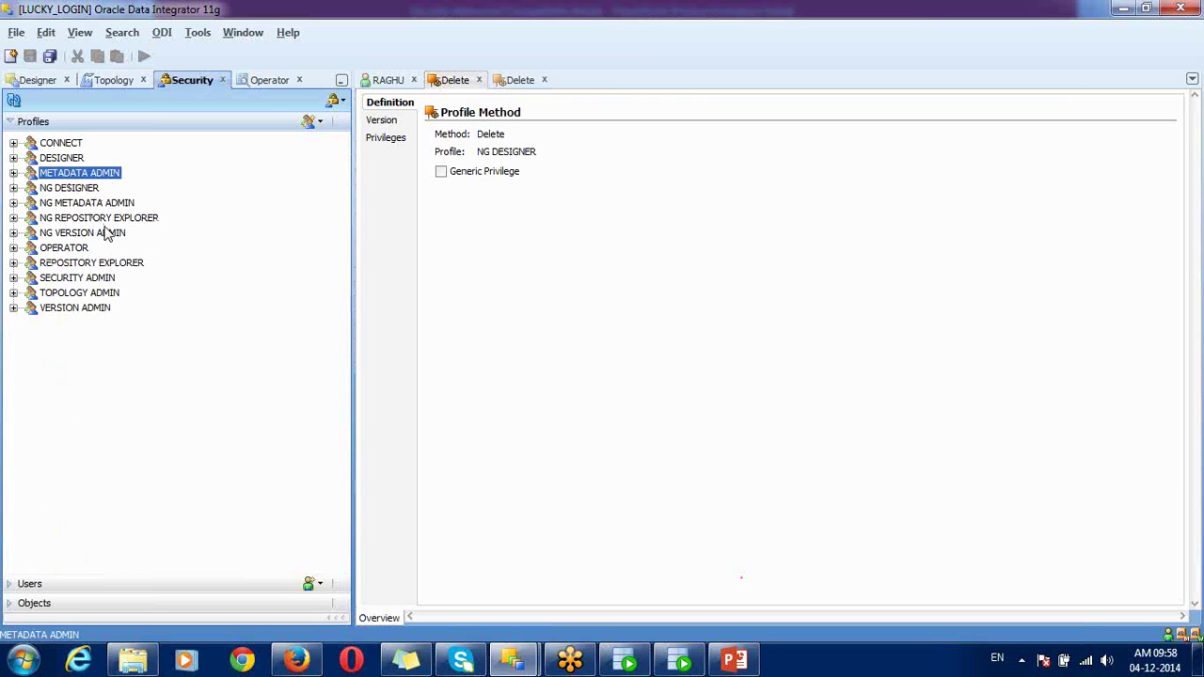
{"action": "left_click", "coordinate": [51, 160]}
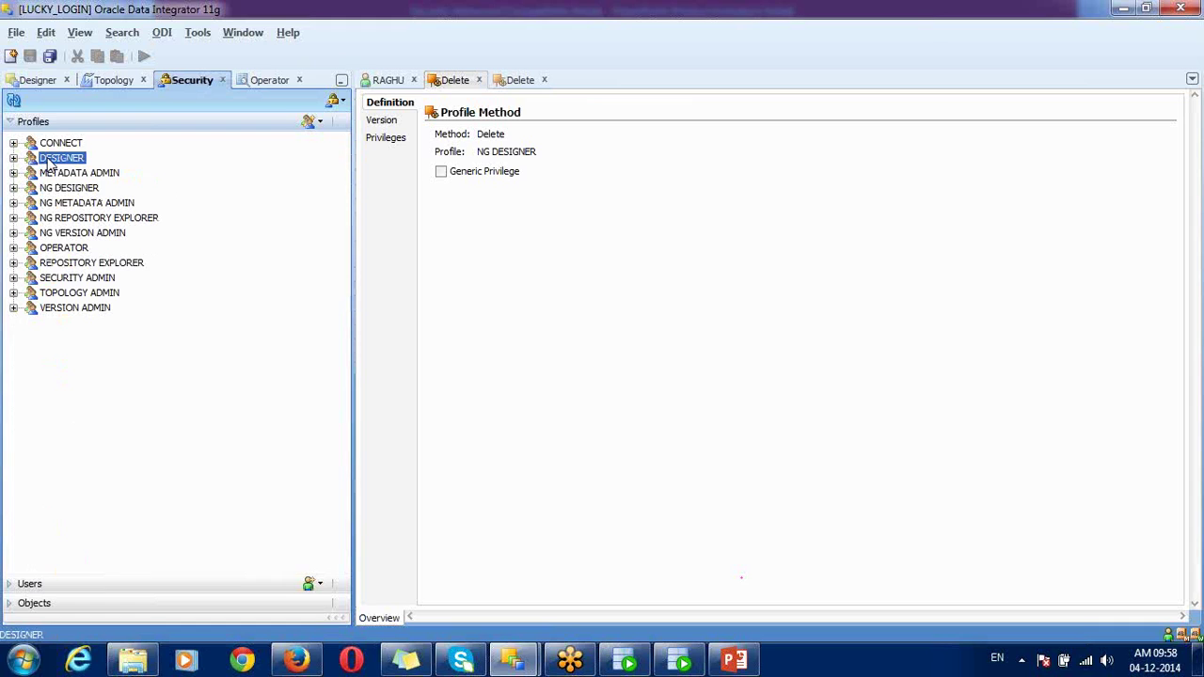
{"action": "left_click", "coordinate": [13, 158]}
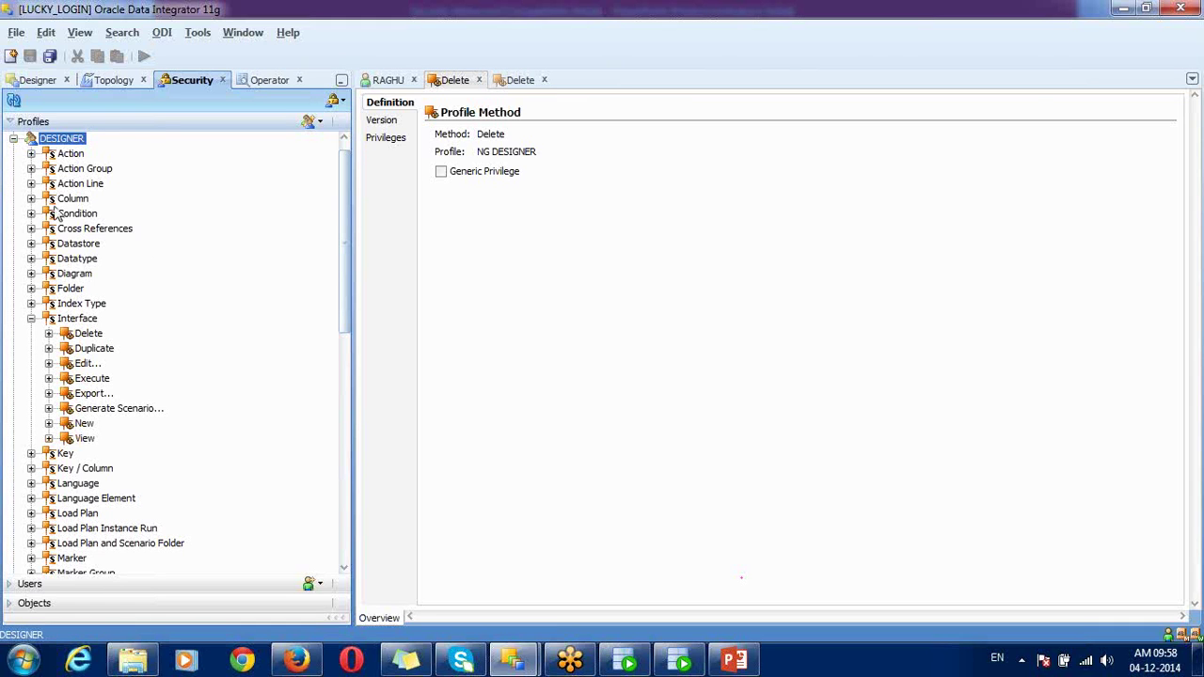
{"action": "left_click", "coordinate": [84, 335]}
{"action": "left_click", "coordinate": [90, 366]}
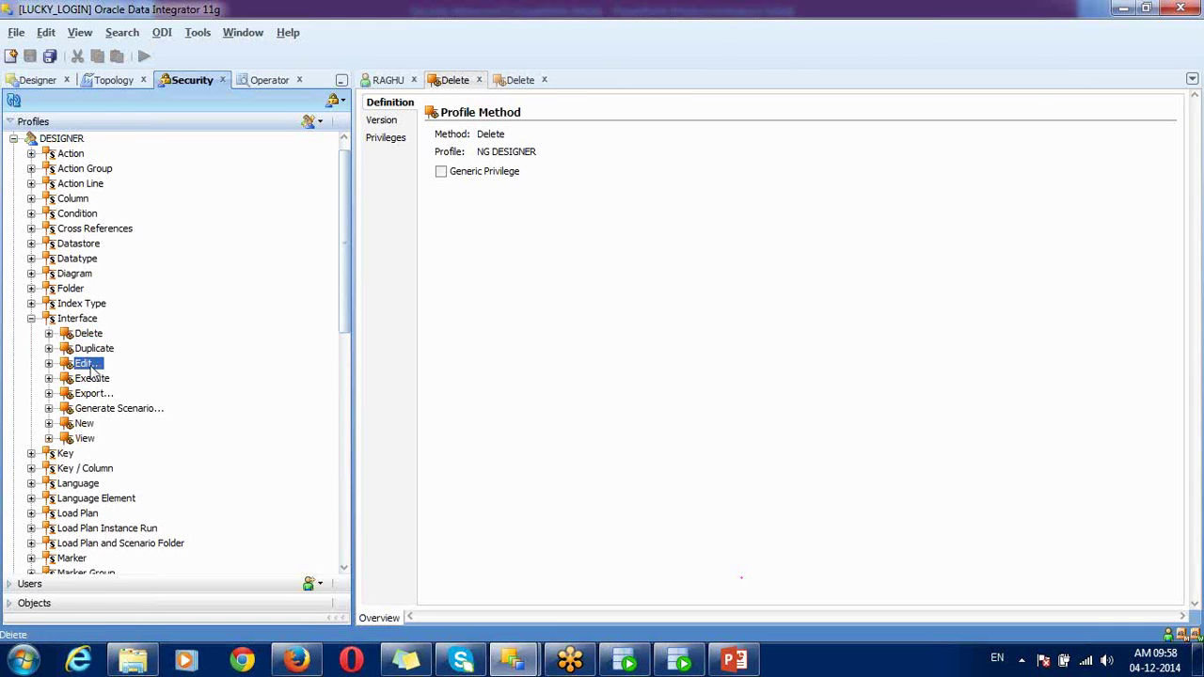
{"action": "left_click", "coordinate": [83, 428]}
{"action": "left_click", "coordinate": [84, 438], "text": "ctrl"}
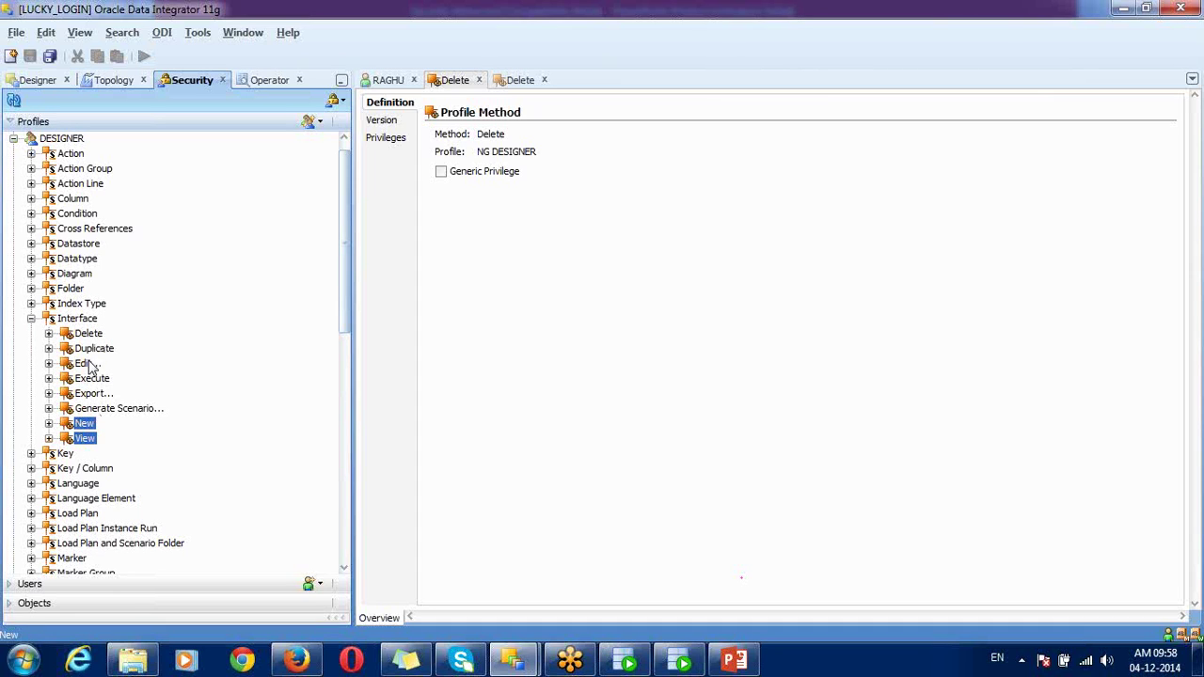
{"action": "left_click", "coordinate": [88, 364]}
{"action": "left_click", "coordinate": [89, 334]}
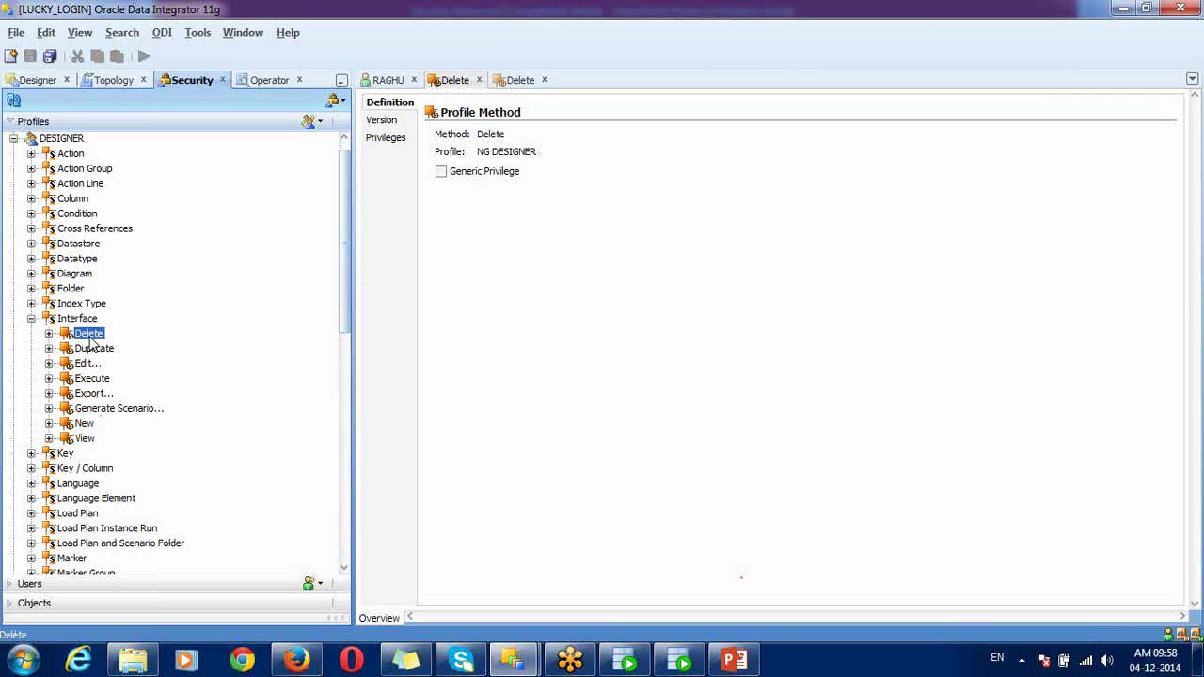
- Collapse DESIGNER and expand NG DESIGNER down to its Interface Delete method
{"action": "left_click", "coordinate": [14, 139]}
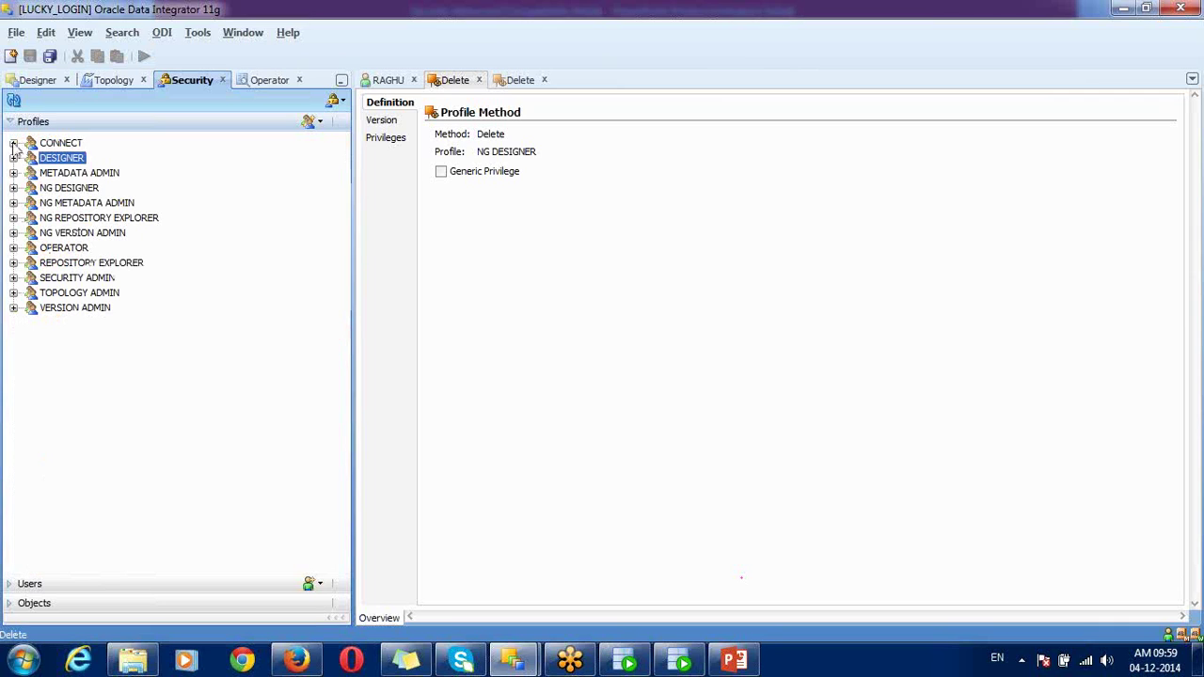
{"action": "left_click", "coordinate": [57, 191]}
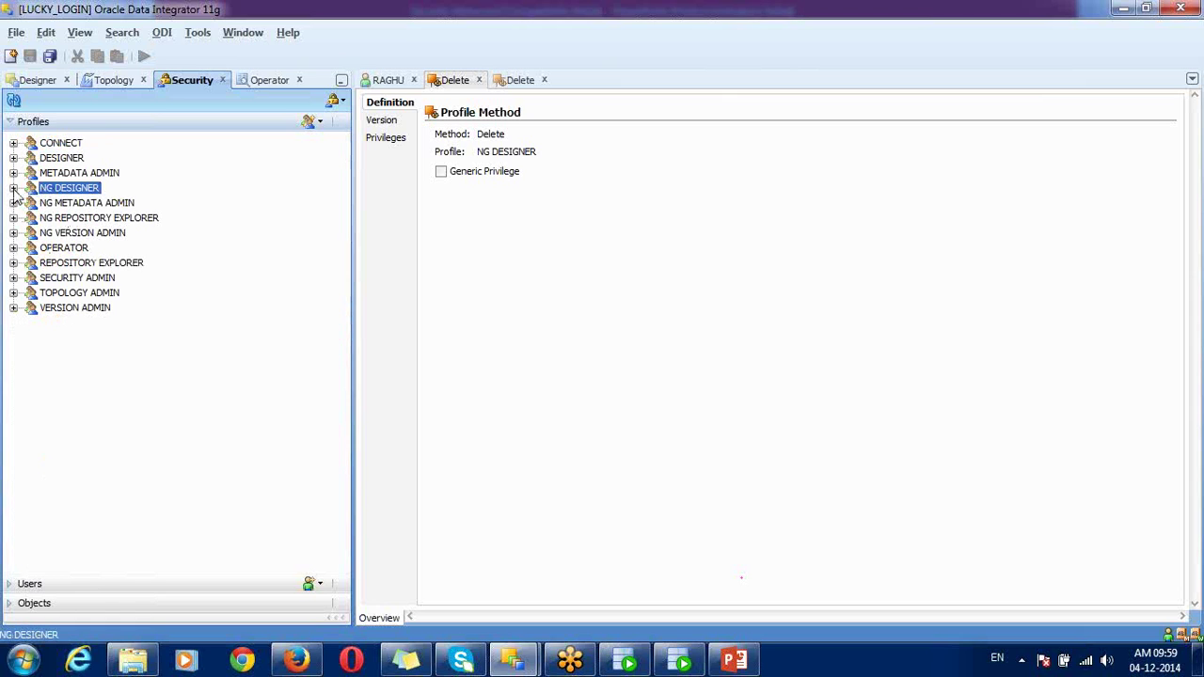
{"action": "left_click", "coordinate": [13, 189]}
{"action": "left_click", "coordinate": [85, 336]}
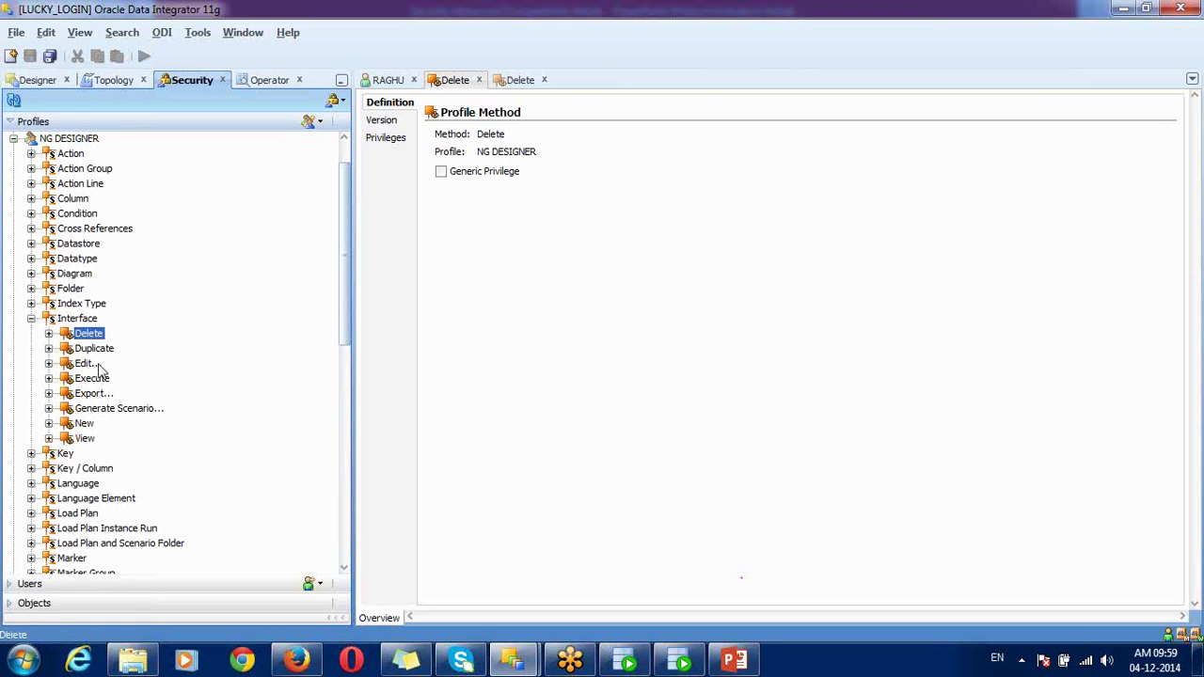
- Grant Generic Privilege on NG DESIGNER's Interface New and View methods and save
{"action": "double_click", "coordinate": [87, 426]}
{"action": "double_click", "coordinate": [85, 441]}
{"action": "left_click", "coordinate": [486, 172]}
{"action": "left_click", "coordinate": [514, 82]}
{"action": "left_click", "coordinate": [489, 172]}
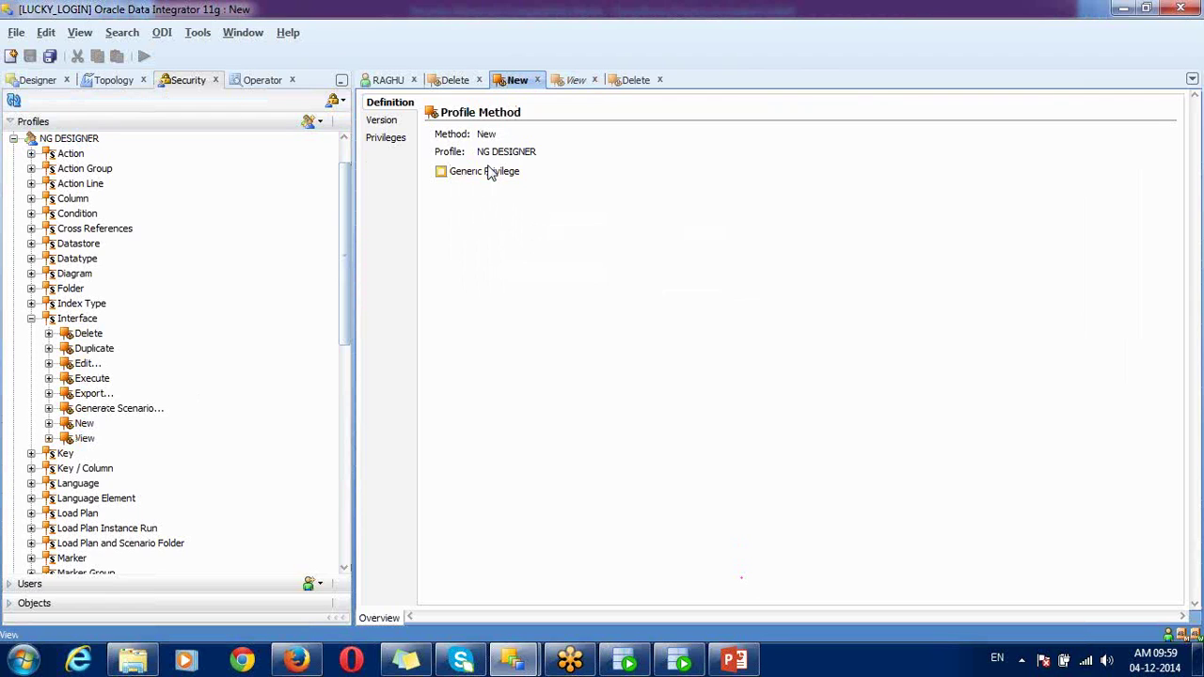
{"action": "key", "text": "ctrl+s"}
{"action": "left_click", "coordinate": [49, 56]}
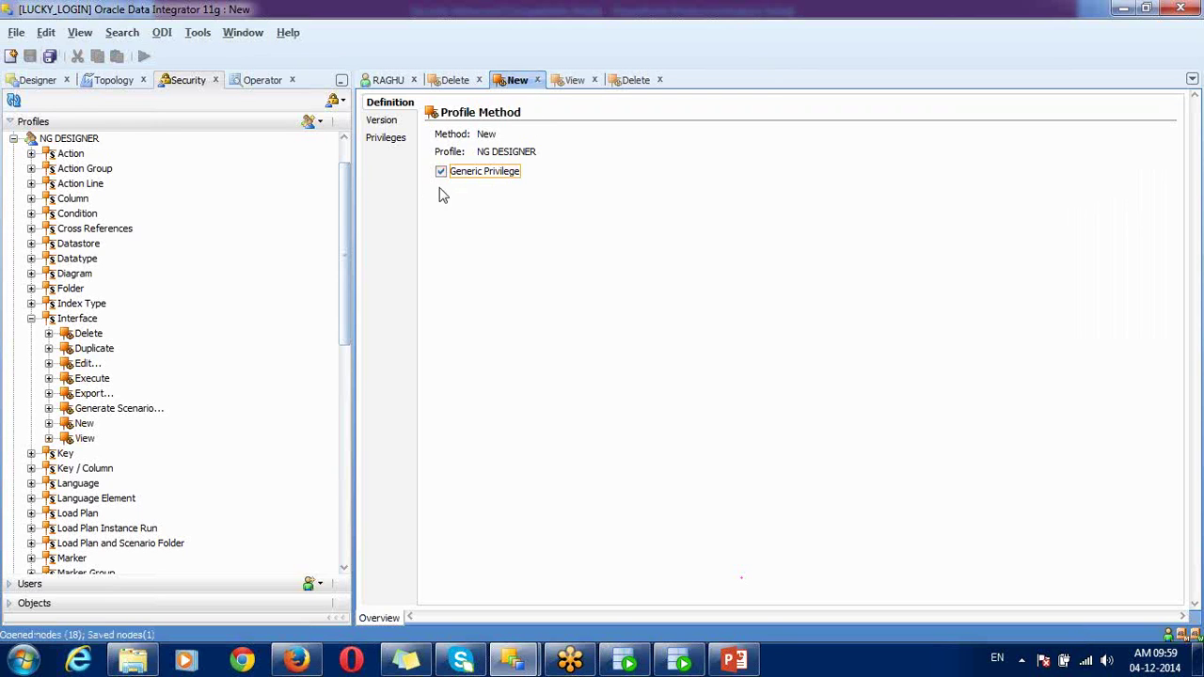
{"action": "left_click", "coordinate": [575, 80]}
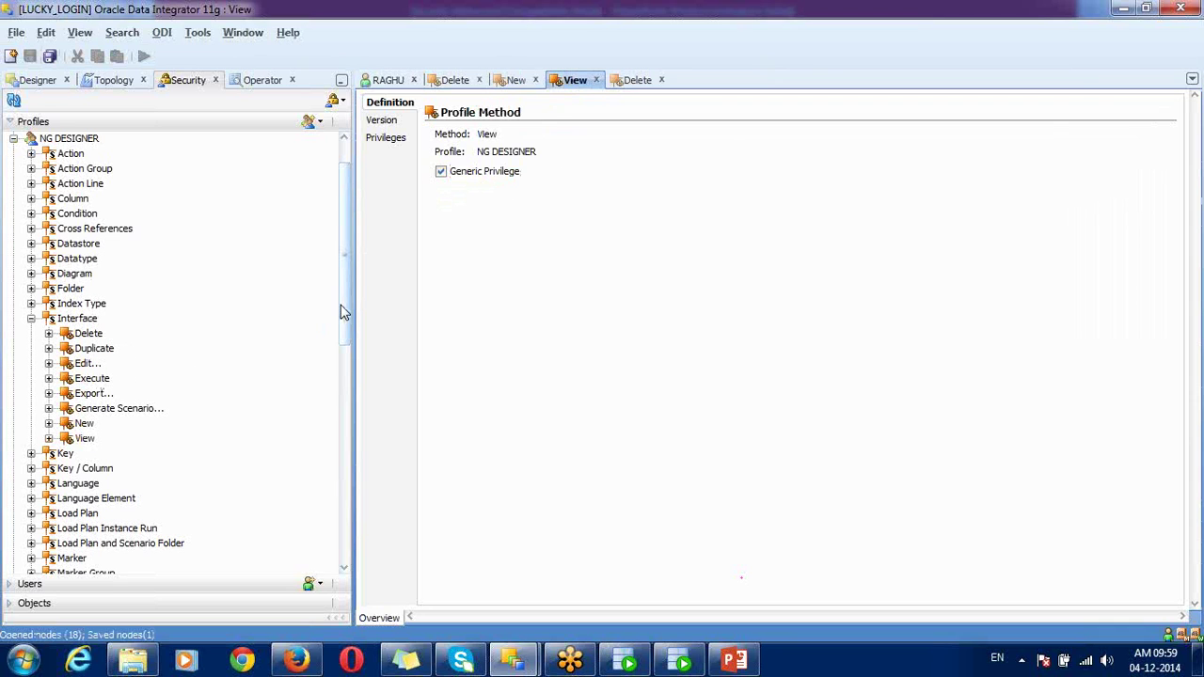
- Grant Generic Privilege on NG DESIGNER's Project View method and save
{"action": "left_click_drag", "start_coordinate": [343, 312], "coordinate": [352, 441]}
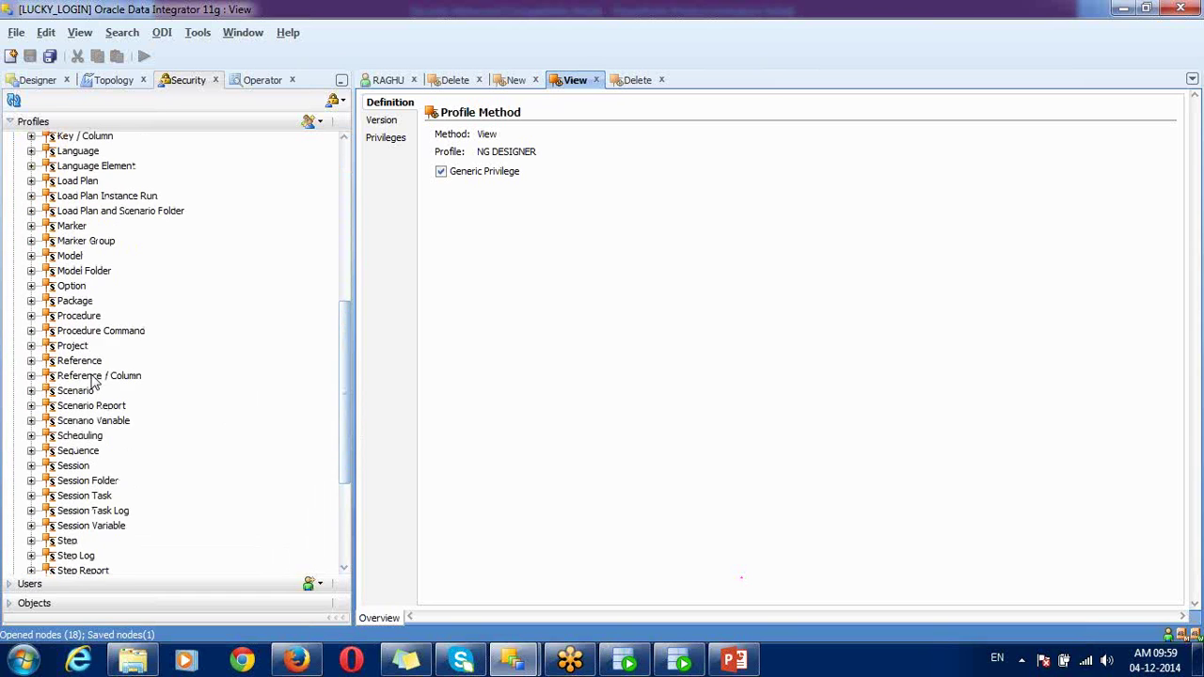
{"action": "left_click", "coordinate": [79, 347]}
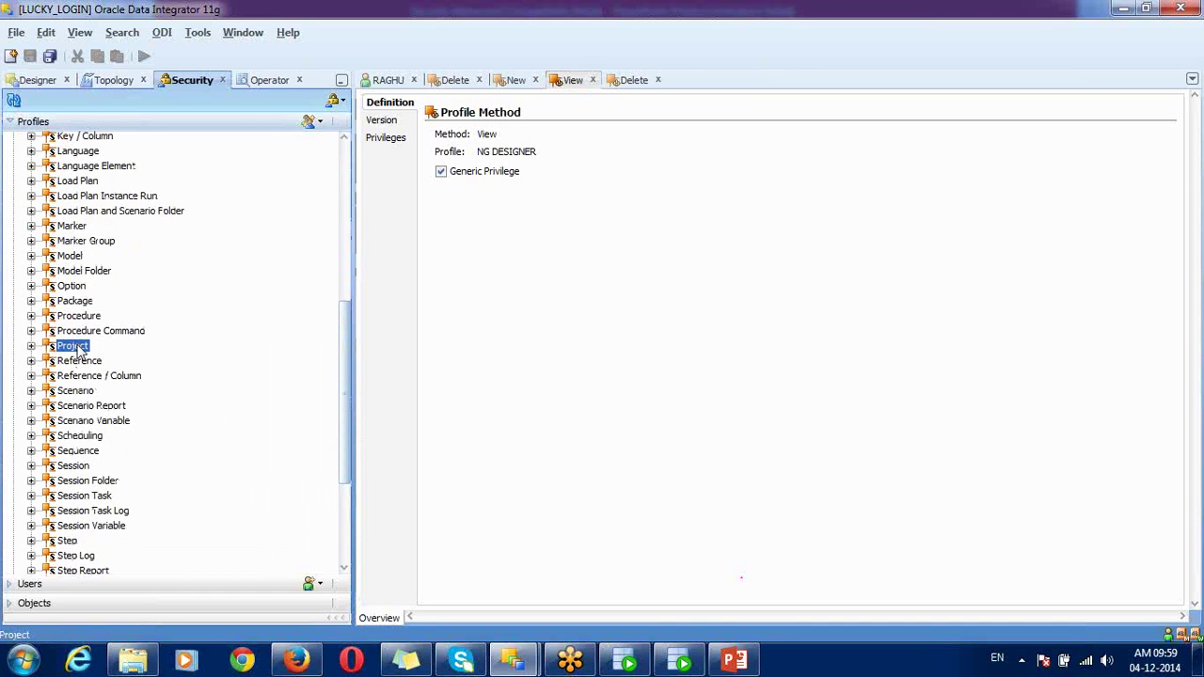
{"action": "left_click", "coordinate": [31, 347]}
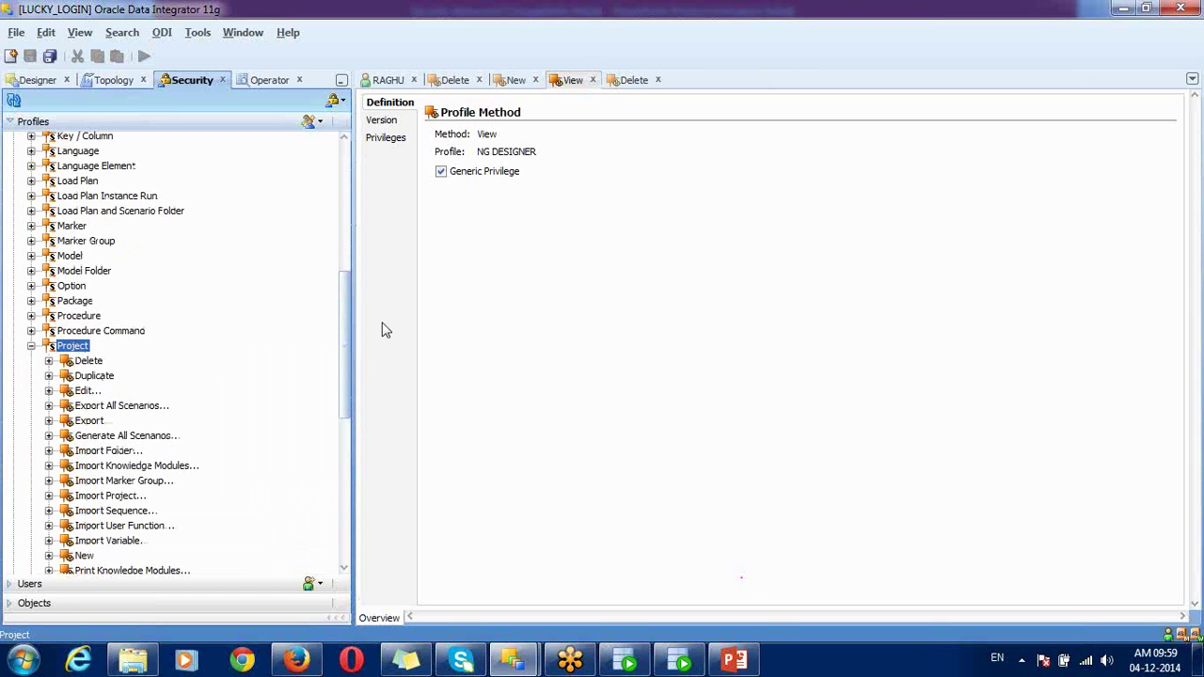
{"action": "left_click_drag", "start_coordinate": [342, 334], "coordinate": [350, 403]}
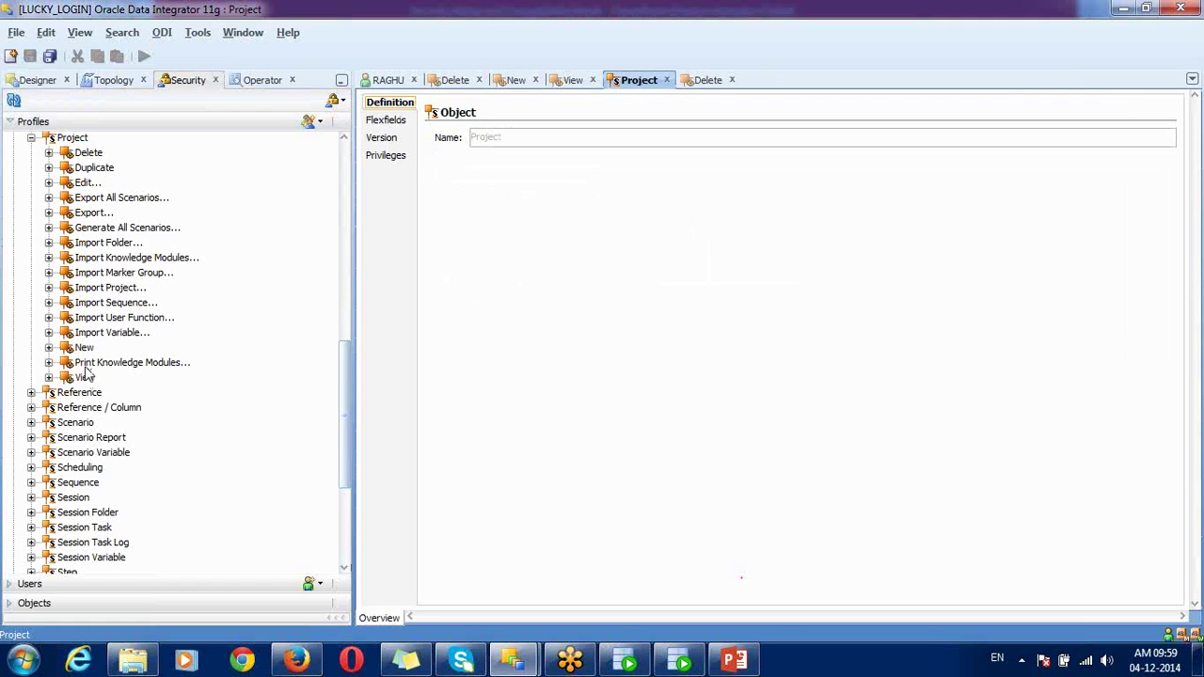
{"action": "double_click", "coordinate": [84, 378]}
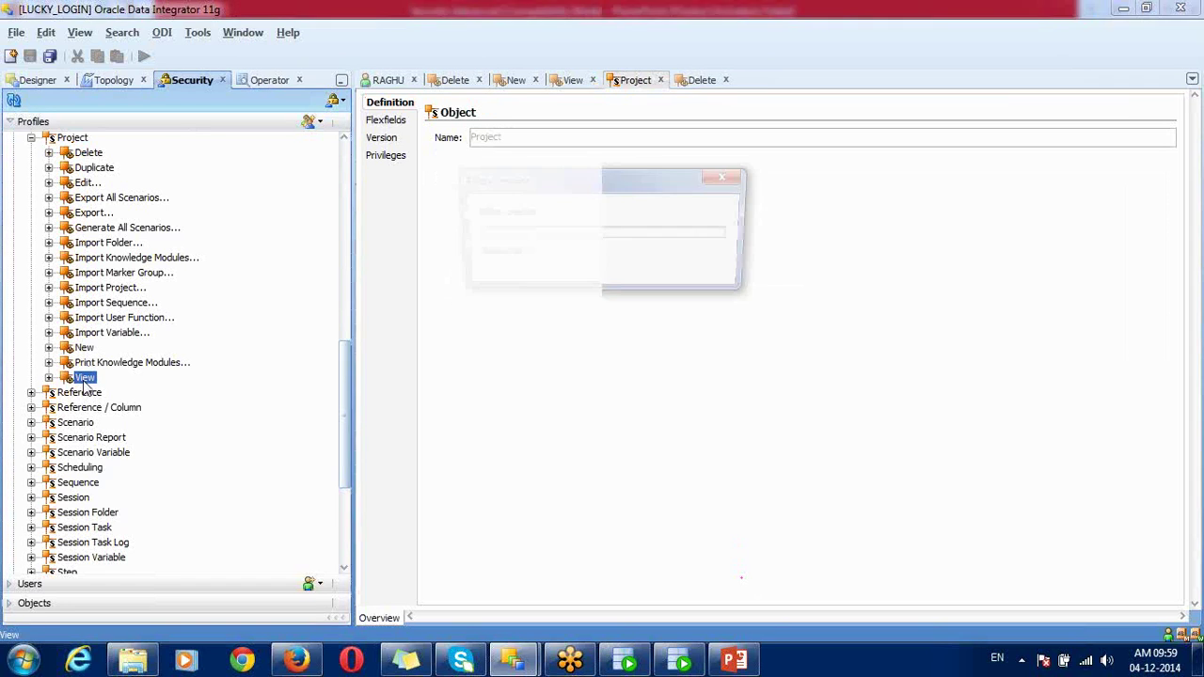
{"action": "double_click", "coordinate": [83, 348]}
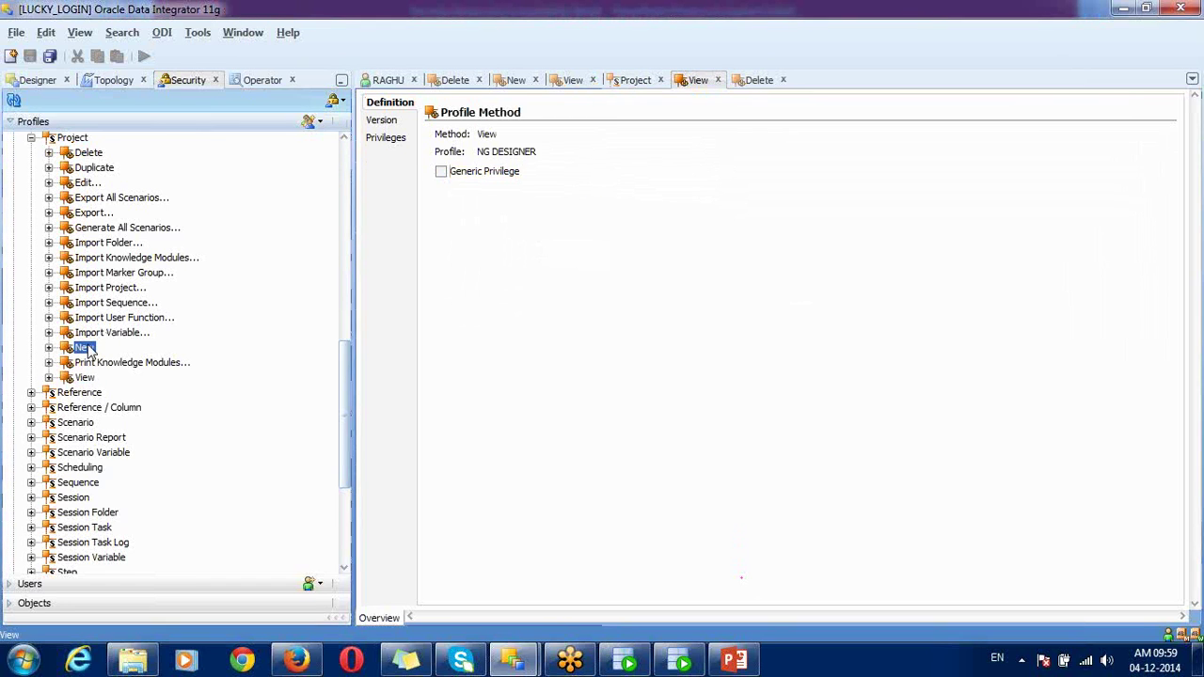
{"action": "left_click", "coordinate": [698, 80]}
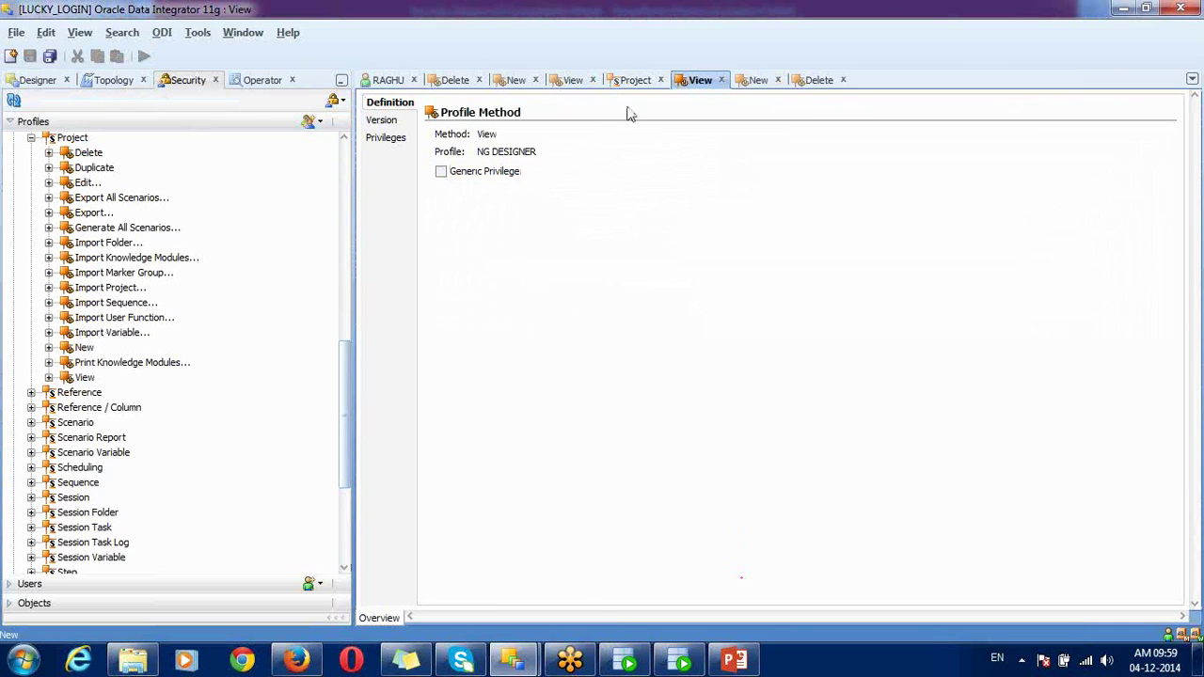
{"action": "left_click", "coordinate": [503, 186]}
{"action": "key", "text": "ctrl+s"}
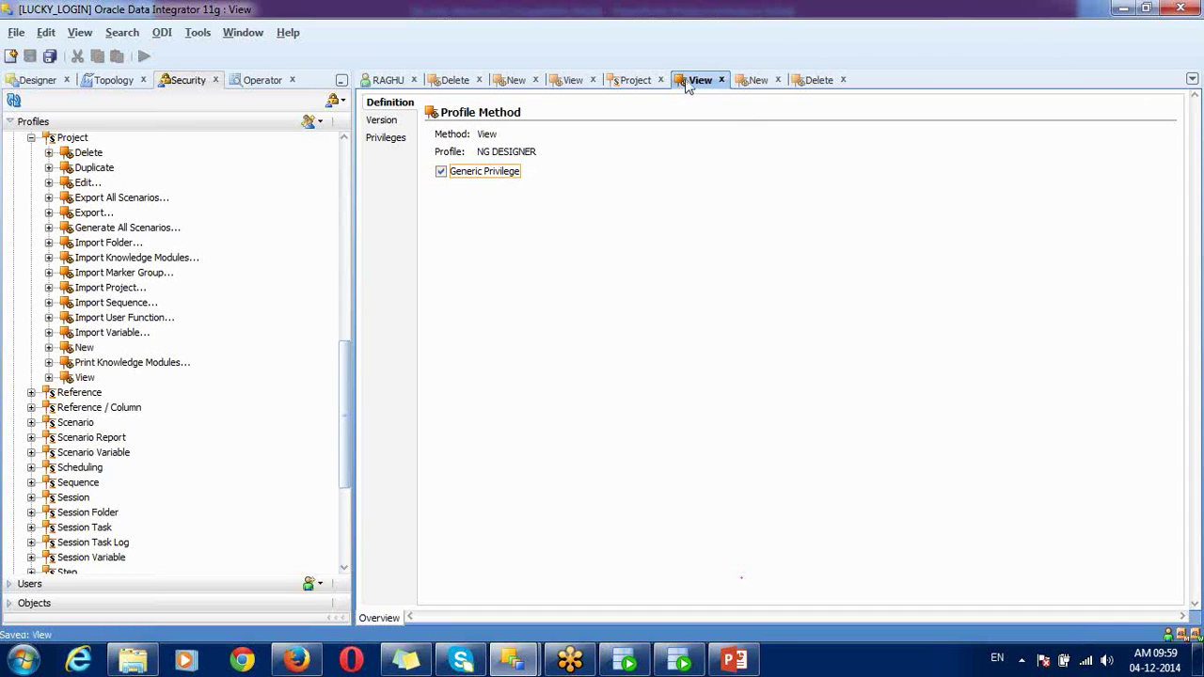
- Close all editors and collapse the Interface and NG DESIGNER nodes
{"action": "right_click", "coordinate": [687, 85]}
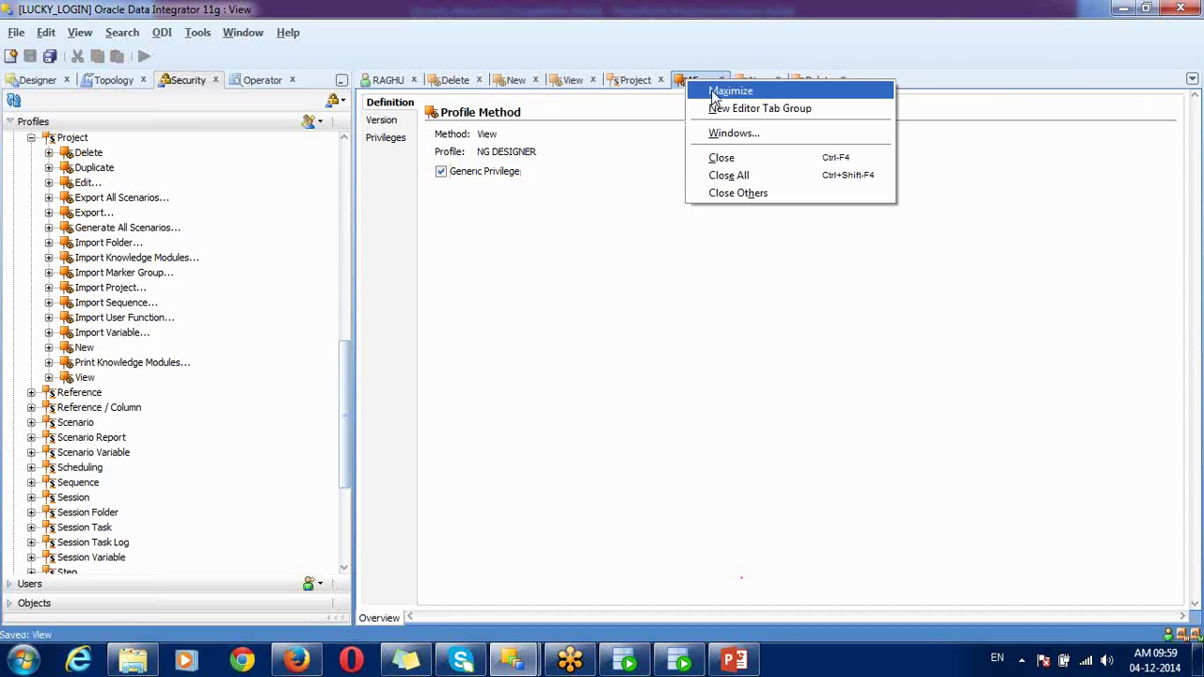
{"action": "left_click", "coordinate": [730, 176]}
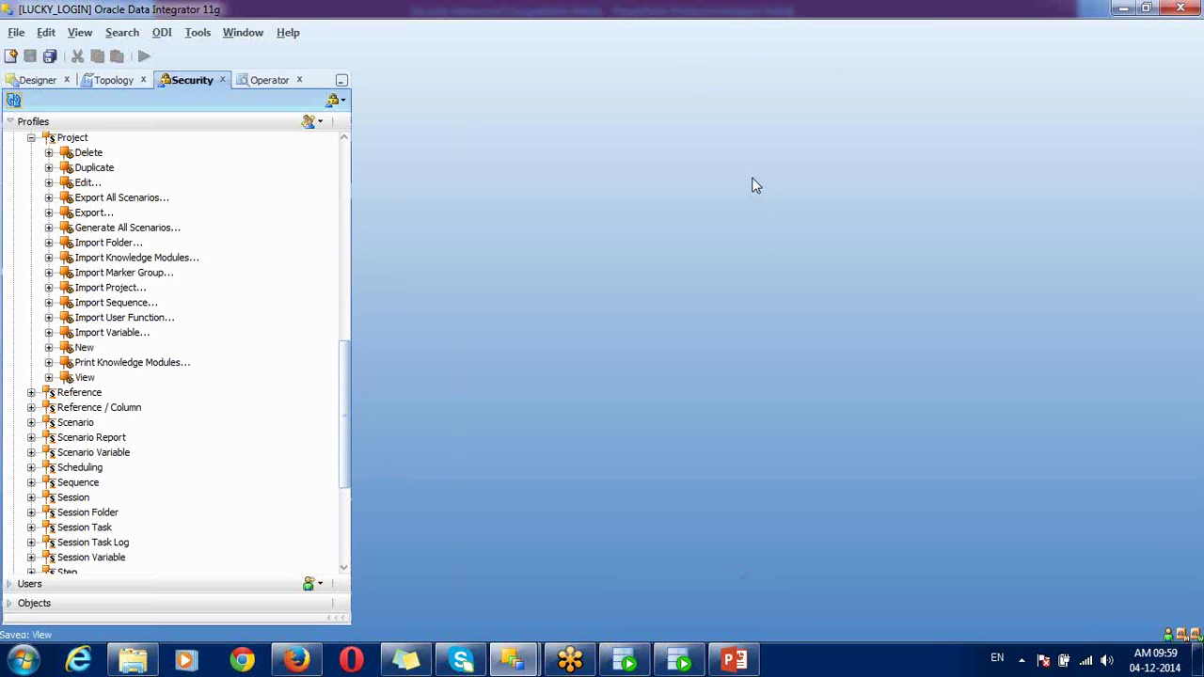
{"action": "left_click", "coordinate": [348, 314]}
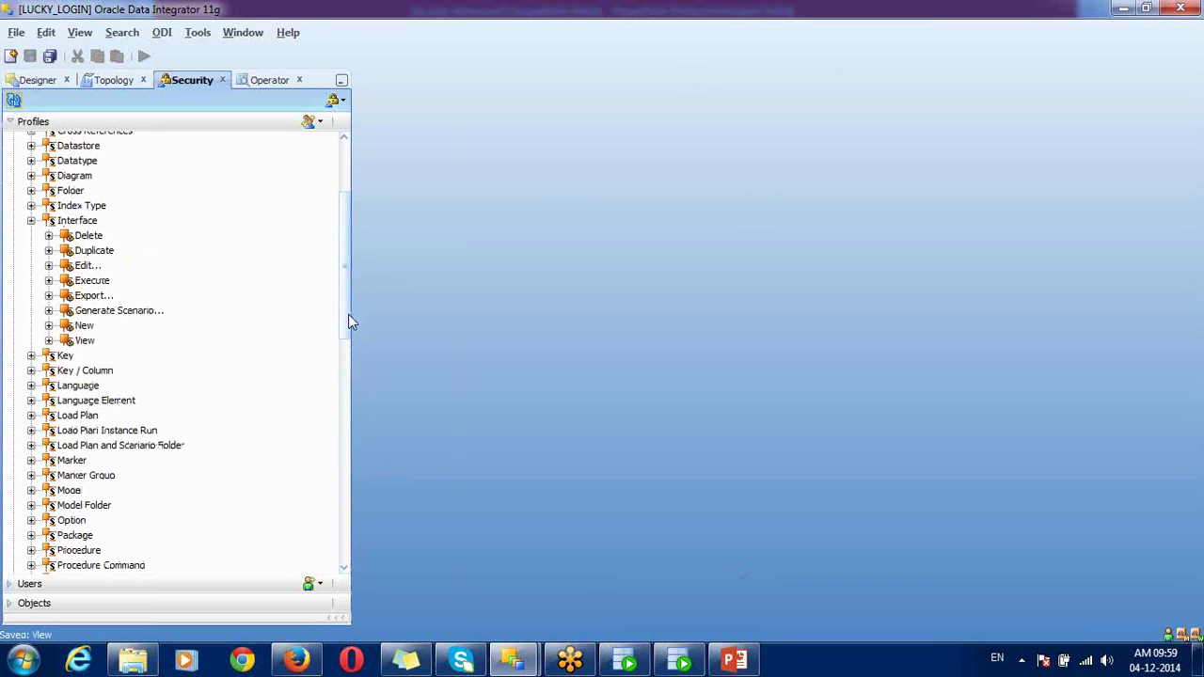
{"action": "left_click", "coordinate": [31, 220]}
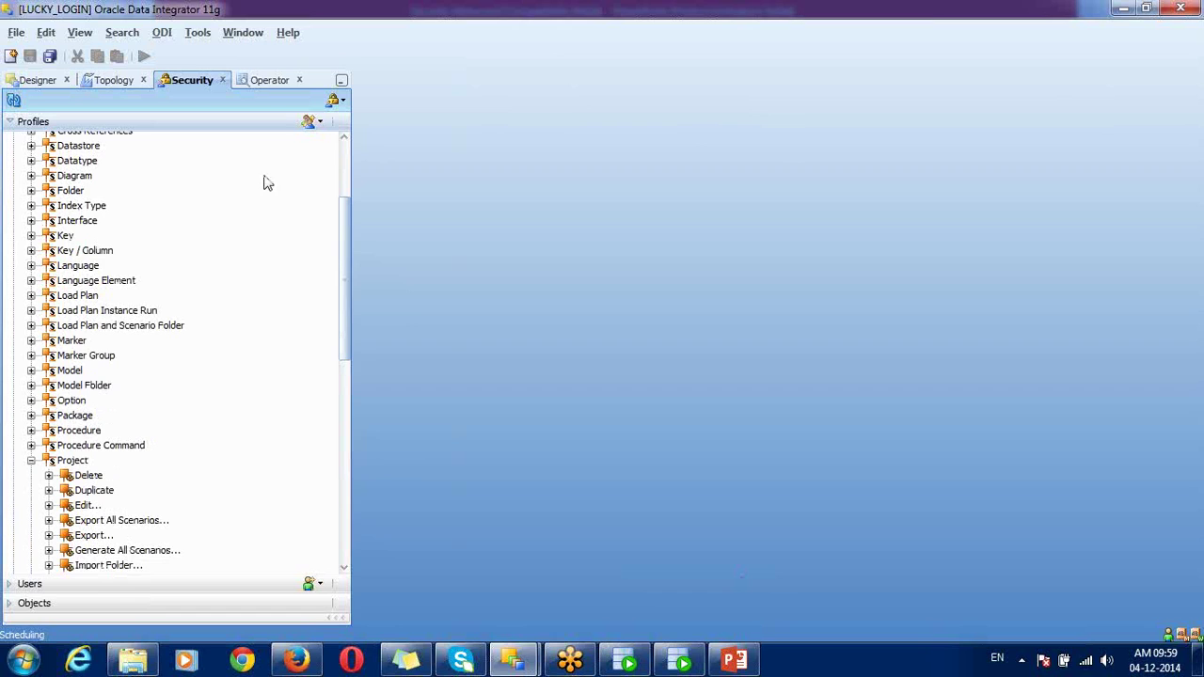
{"action": "left_click", "coordinate": [347, 169]}
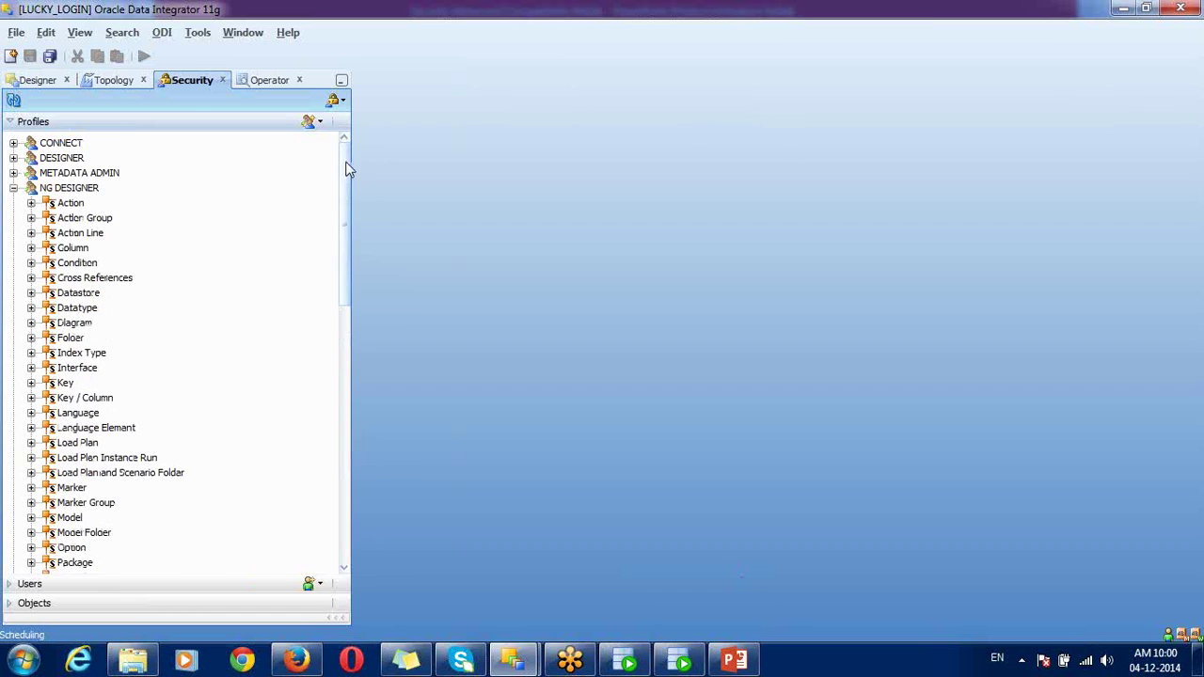
{"action": "double_click", "coordinate": [28, 188]}
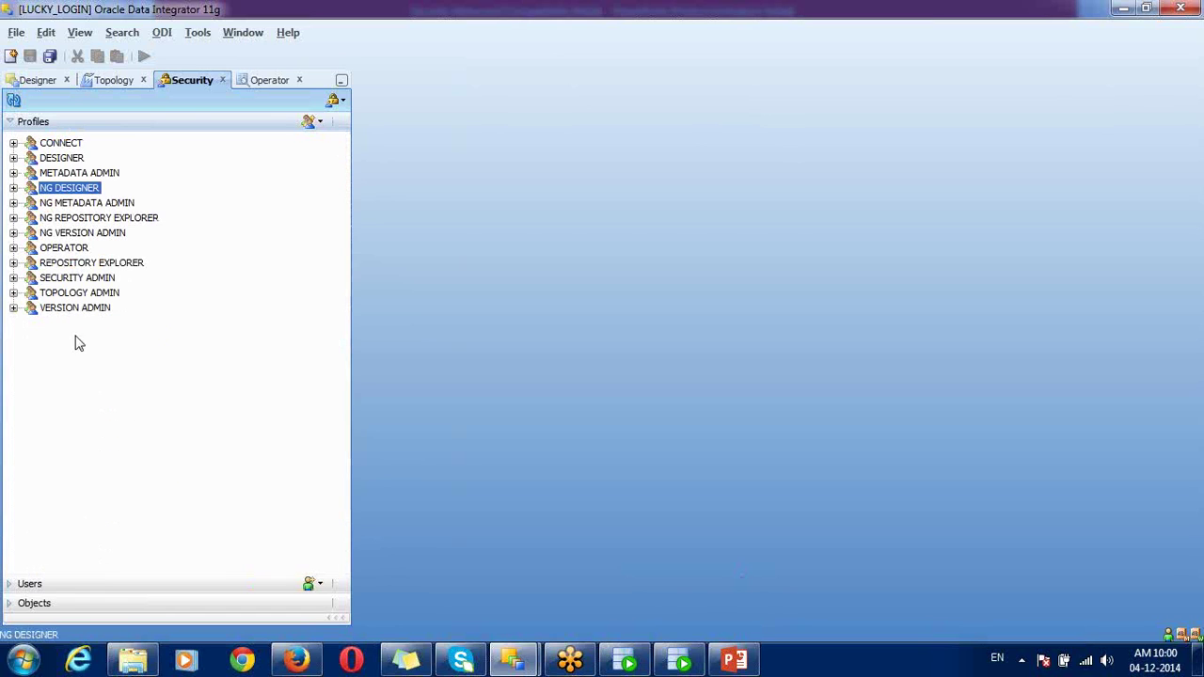
- Grant the CONNECT profile to RAGHU alongside NG DESIGNER
{"action": "left_click", "coordinate": [29, 584]}
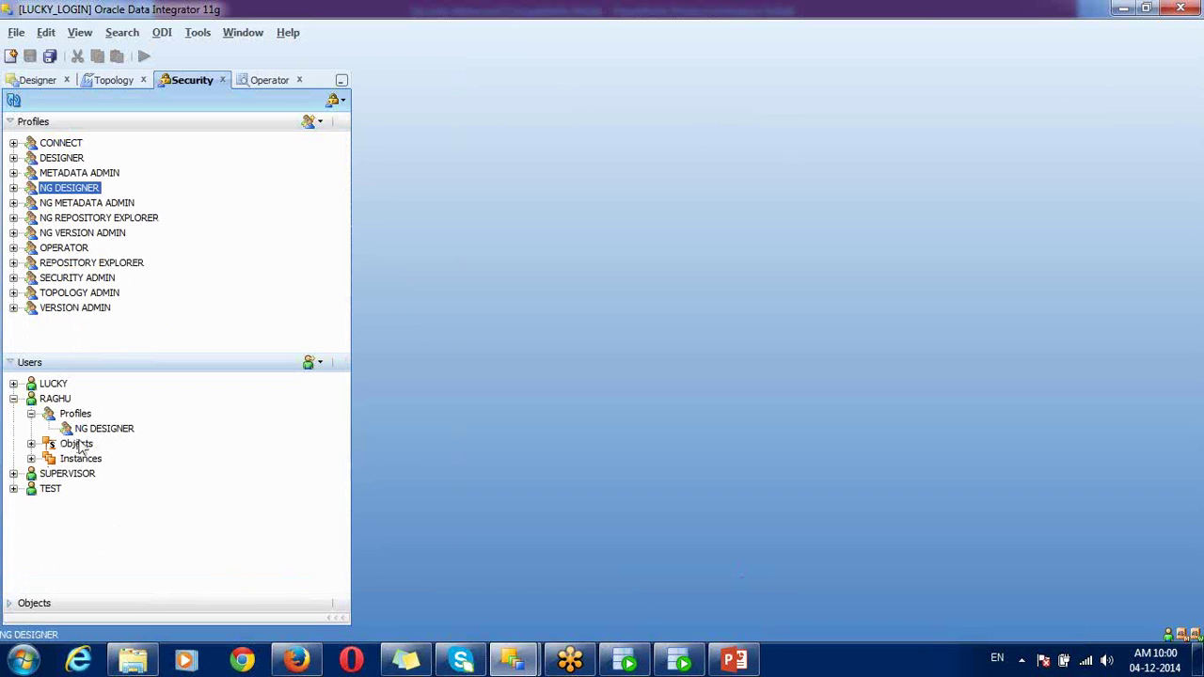
{"action": "left_click", "coordinate": [100, 435]}
{"action": "right_click", "coordinate": [100, 438]}
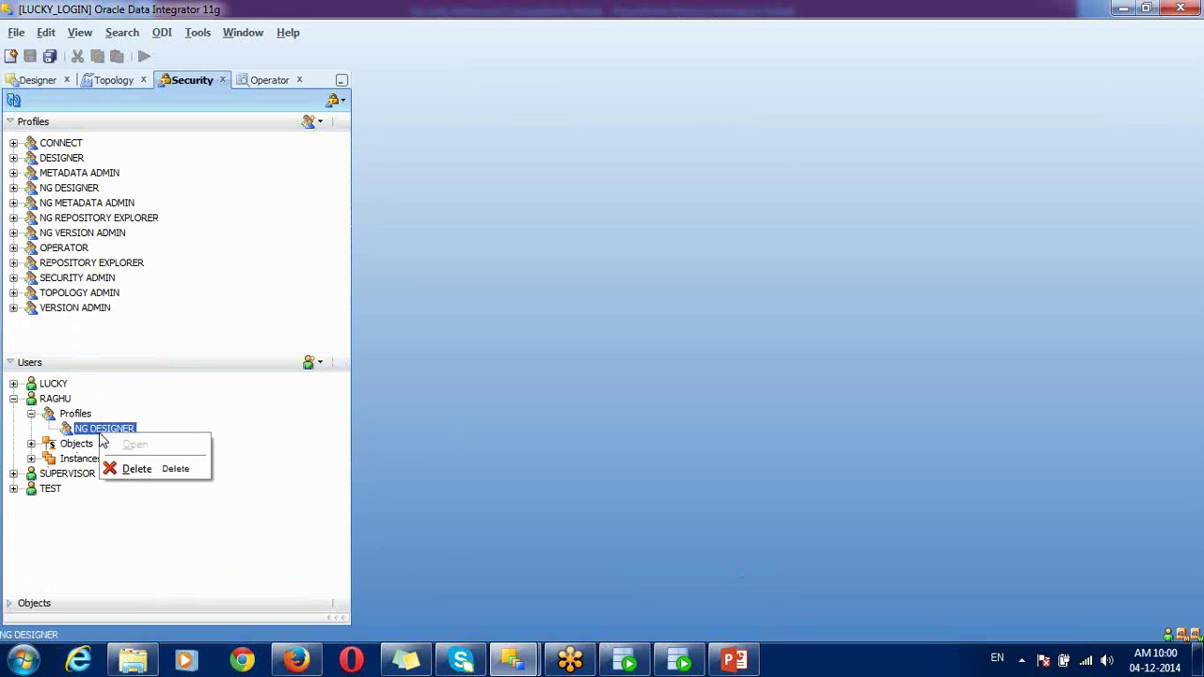
{"action": "left_click", "coordinate": [81, 432]}
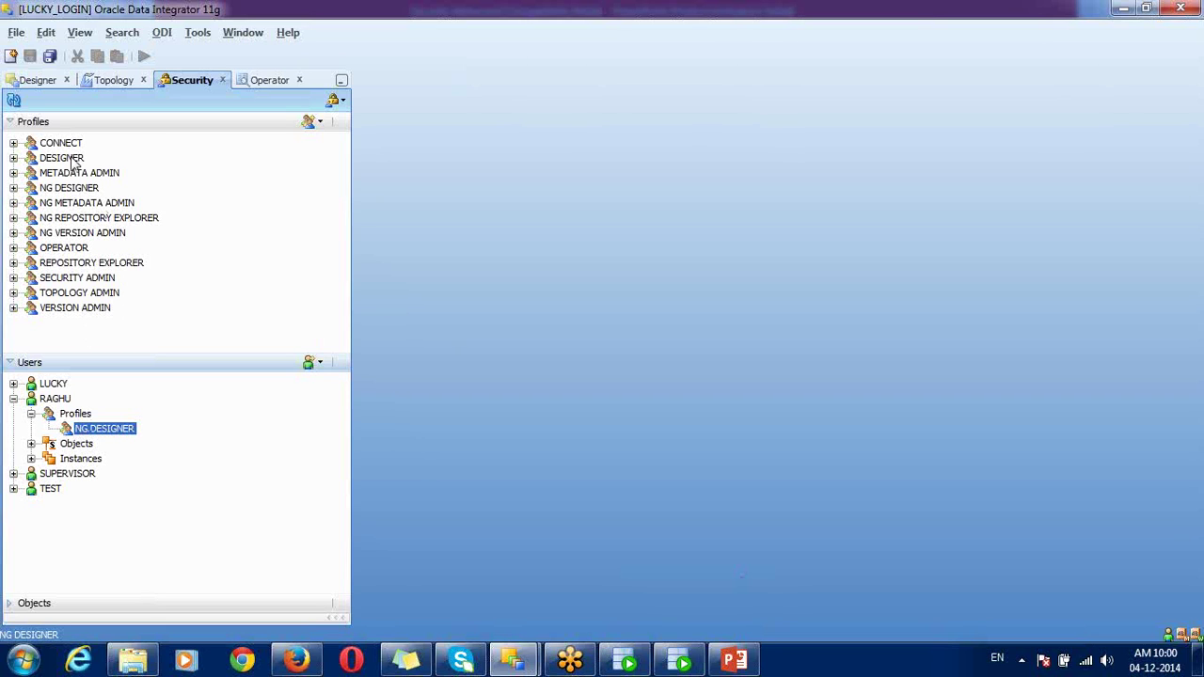
{"action": "left_click_drag", "start_coordinate": [62, 146], "coordinate": [59, 401]}
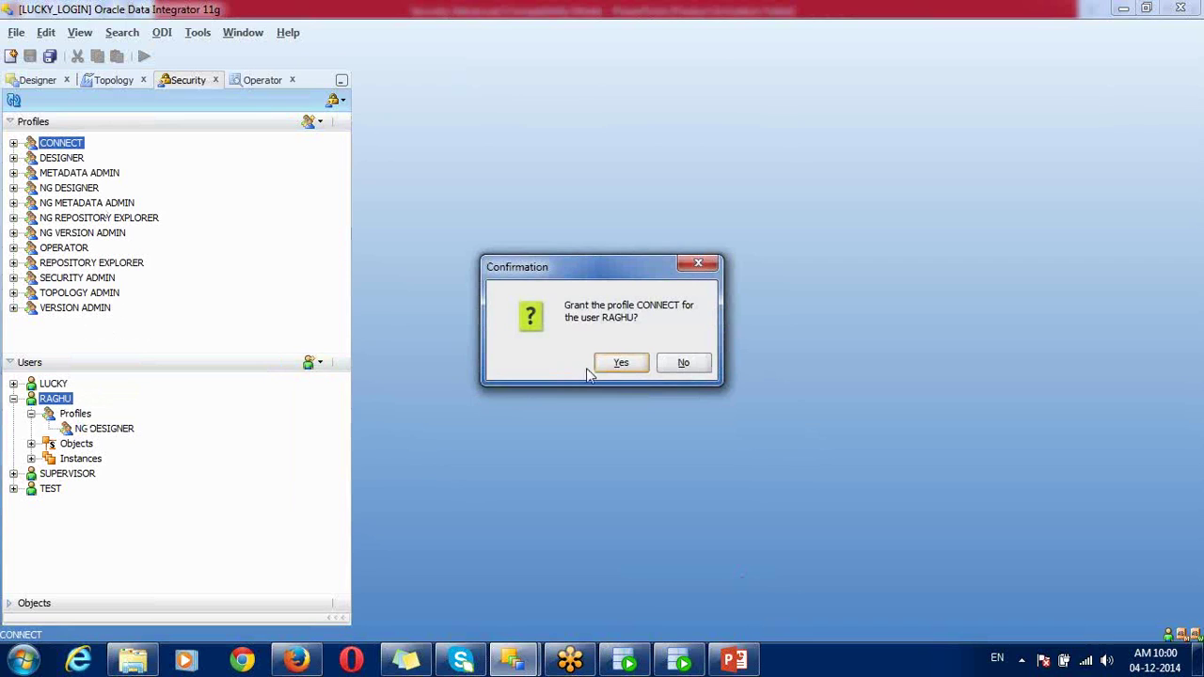
{"action": "left_click", "coordinate": [616, 364]}
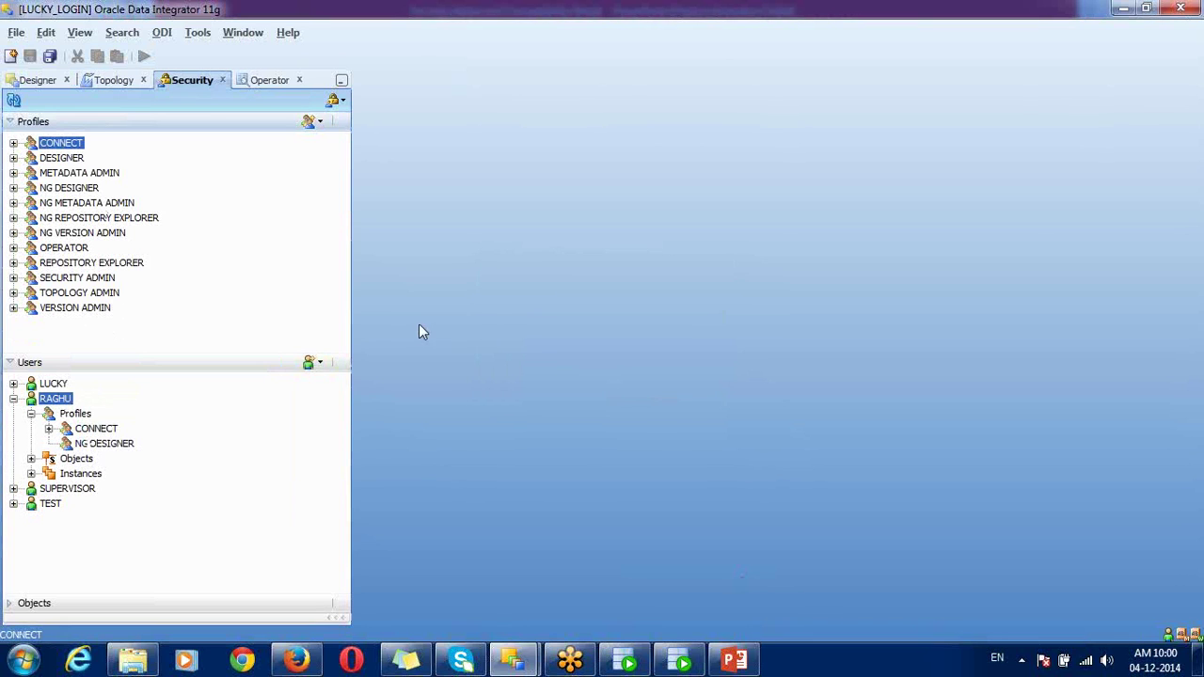
{"action": "left_click", "coordinate": [97, 435]}
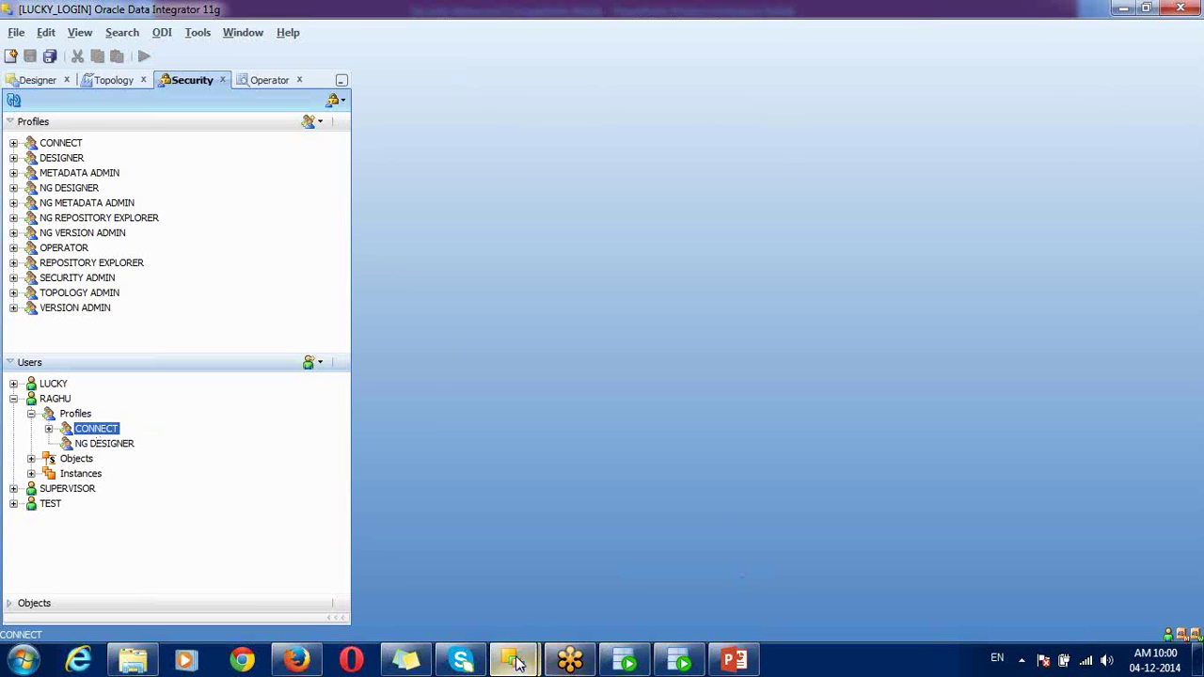
- In the second ODI window, close TEST without saving, disconnect, and log back in as another user
{"action": "mouse_move", "coordinate": [513, 658]}
{"action": "left_click", "coordinate": [390, 560]}
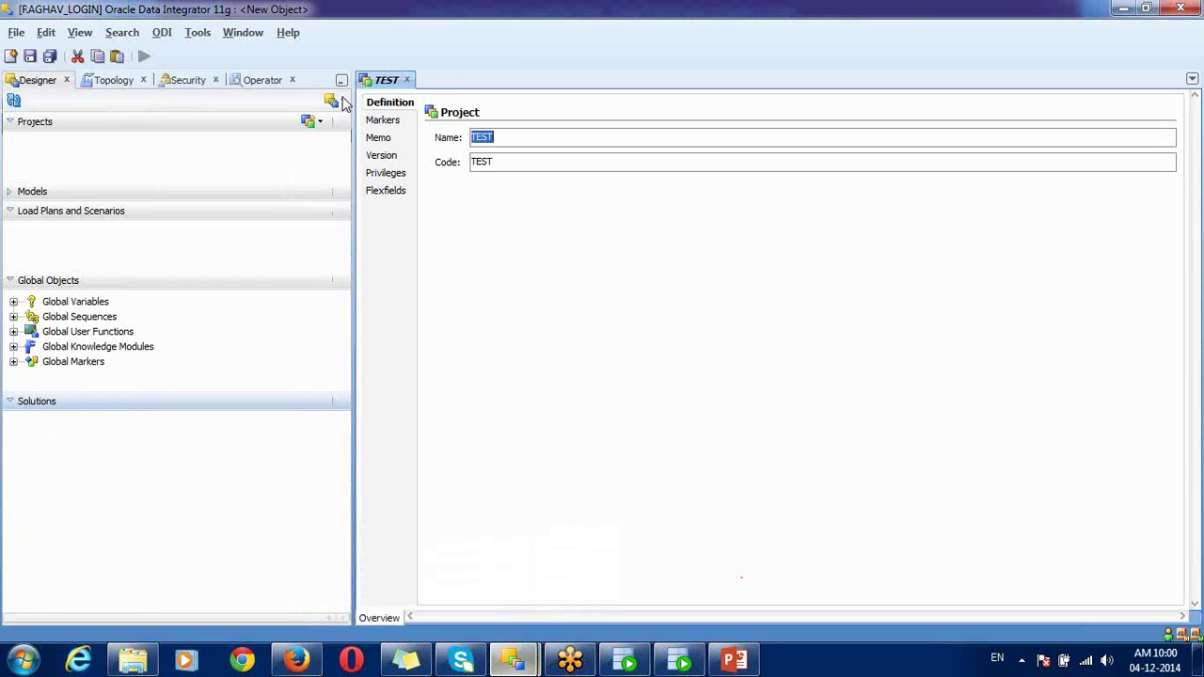
{"action": "left_click", "coordinate": [404, 80]}
{"action": "left_click", "coordinate": [651, 269]}
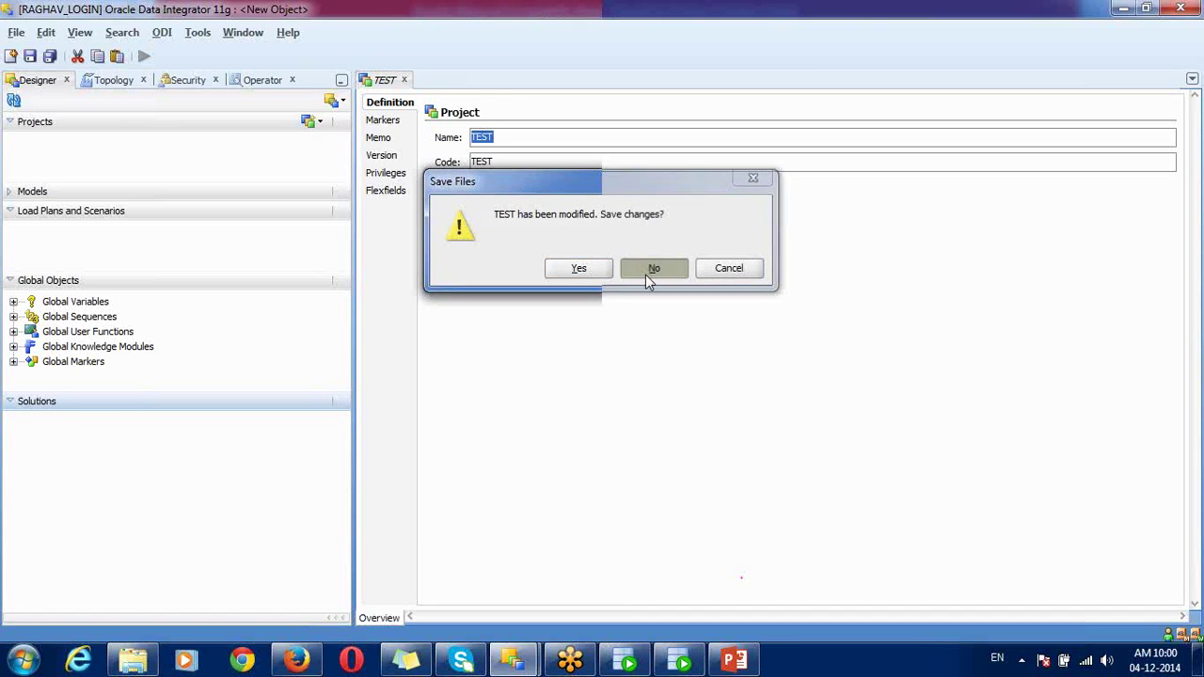
{"action": "left_click", "coordinate": [161, 32]}
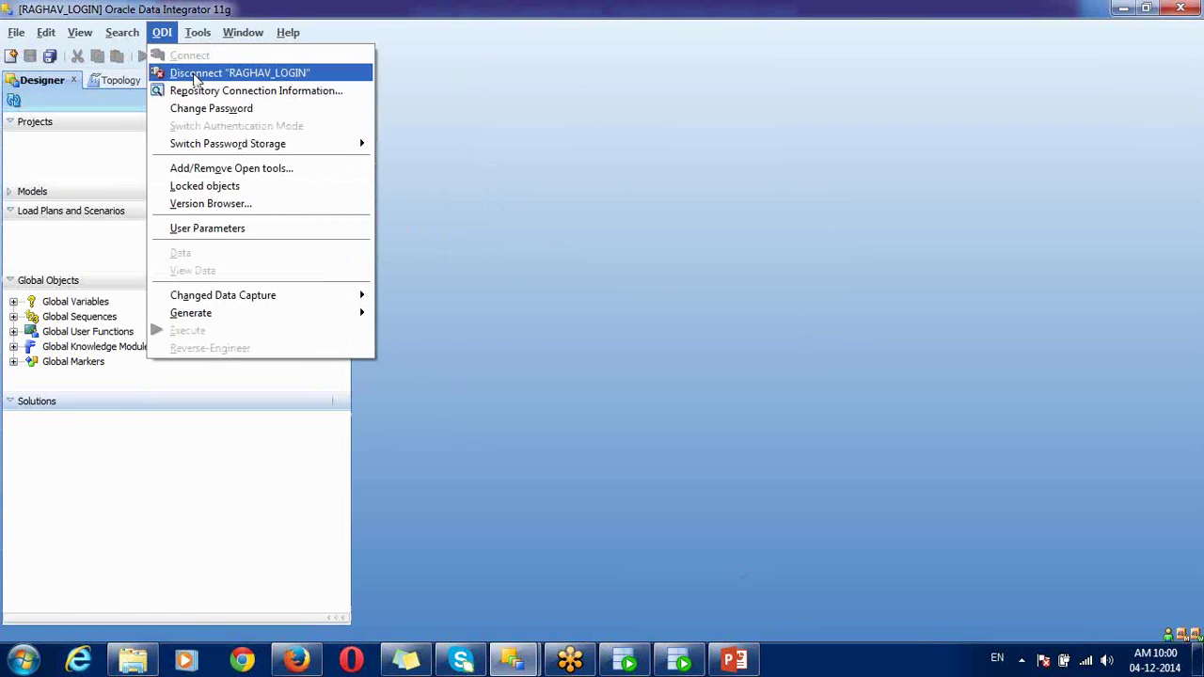
{"action": "left_click", "coordinate": [197, 74]}
{"action": "left_click", "coordinate": [142, 135]}
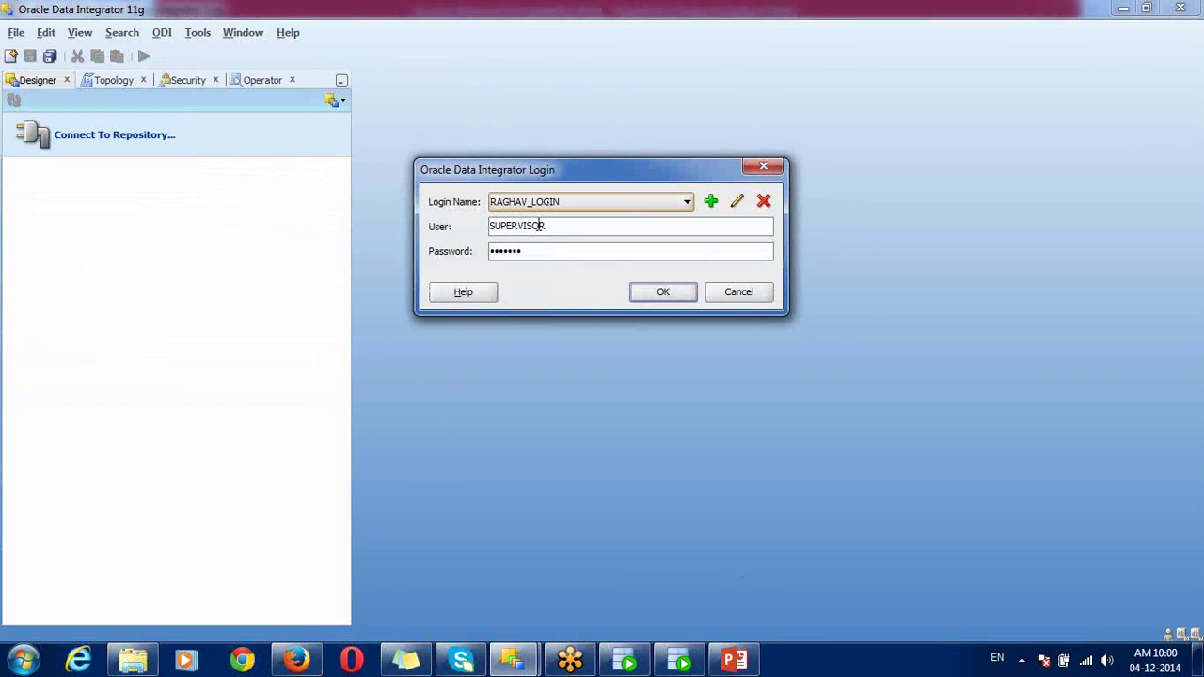
{"action": "type", "text": "RAGHAV"}
{"action": "key", "text": "Return"}
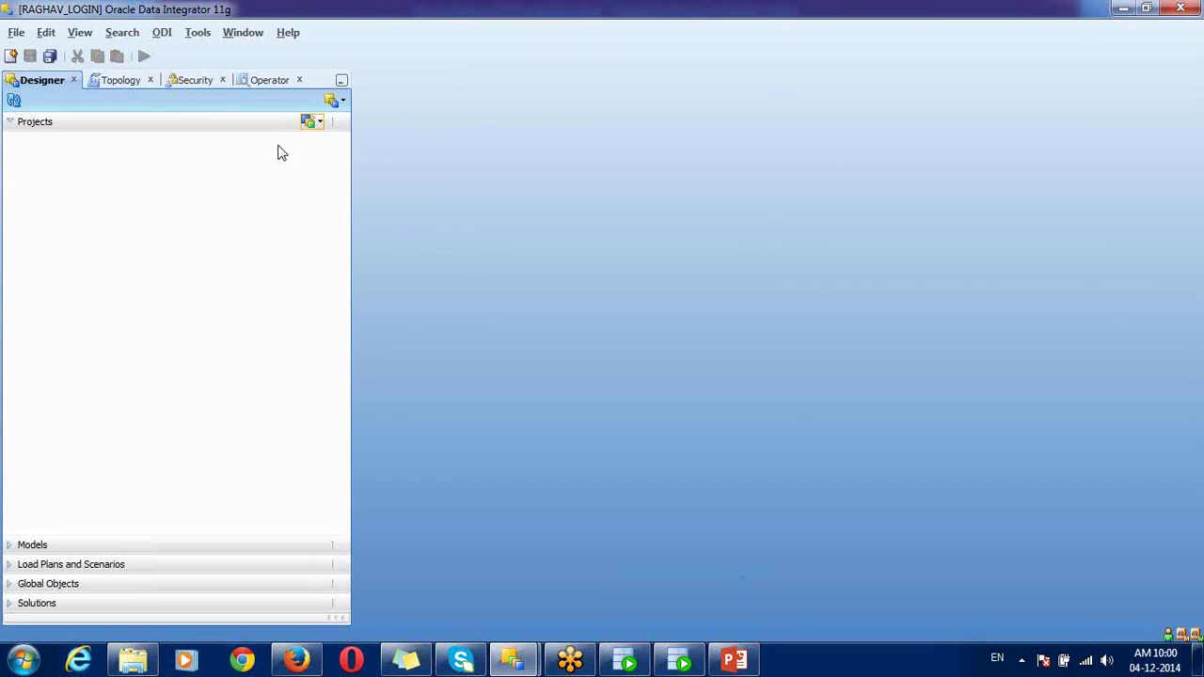
- Create and save a new project named TEST, then check the Security and Operator navigators
{"action": "left_click", "coordinate": [308, 123]}
{"action": "left_click", "coordinate": [338, 145]}
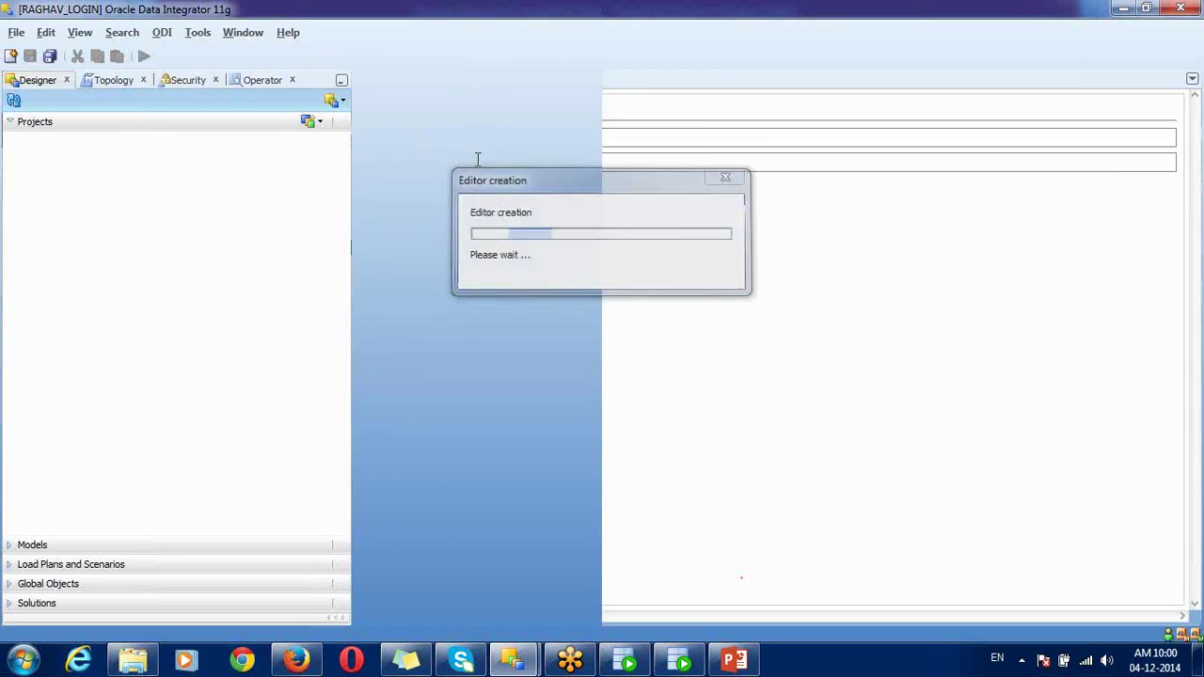
{"action": "type", "text": "TEST"}
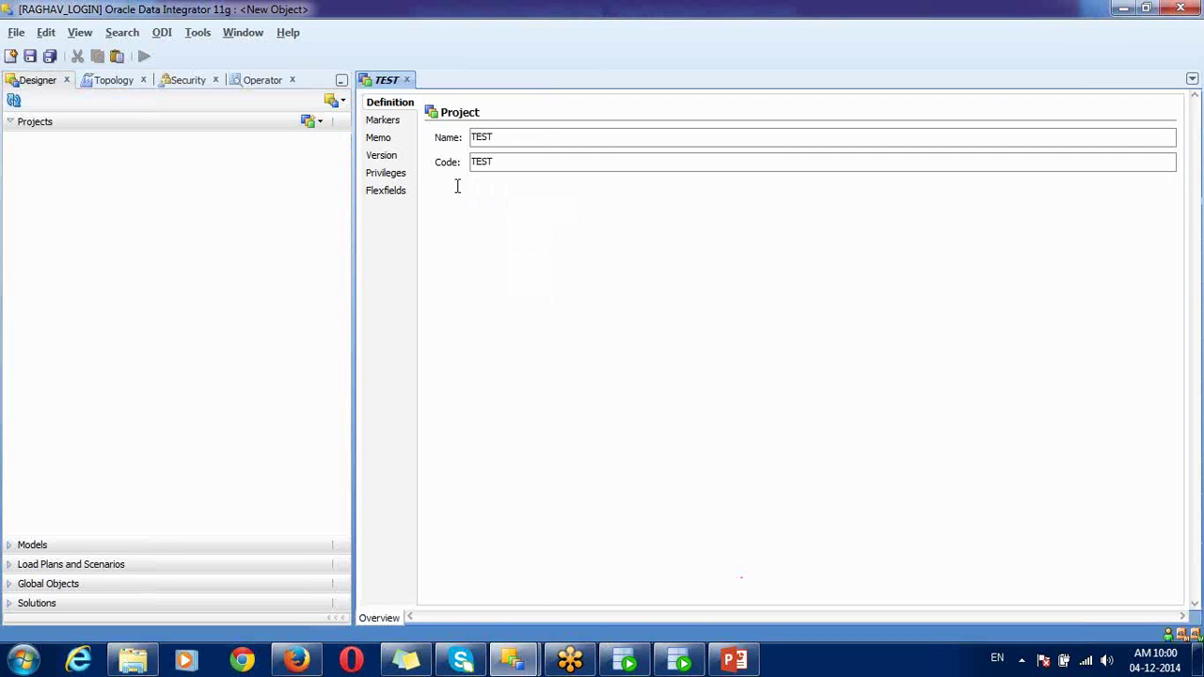
{"action": "key", "text": "ctrl+s"}
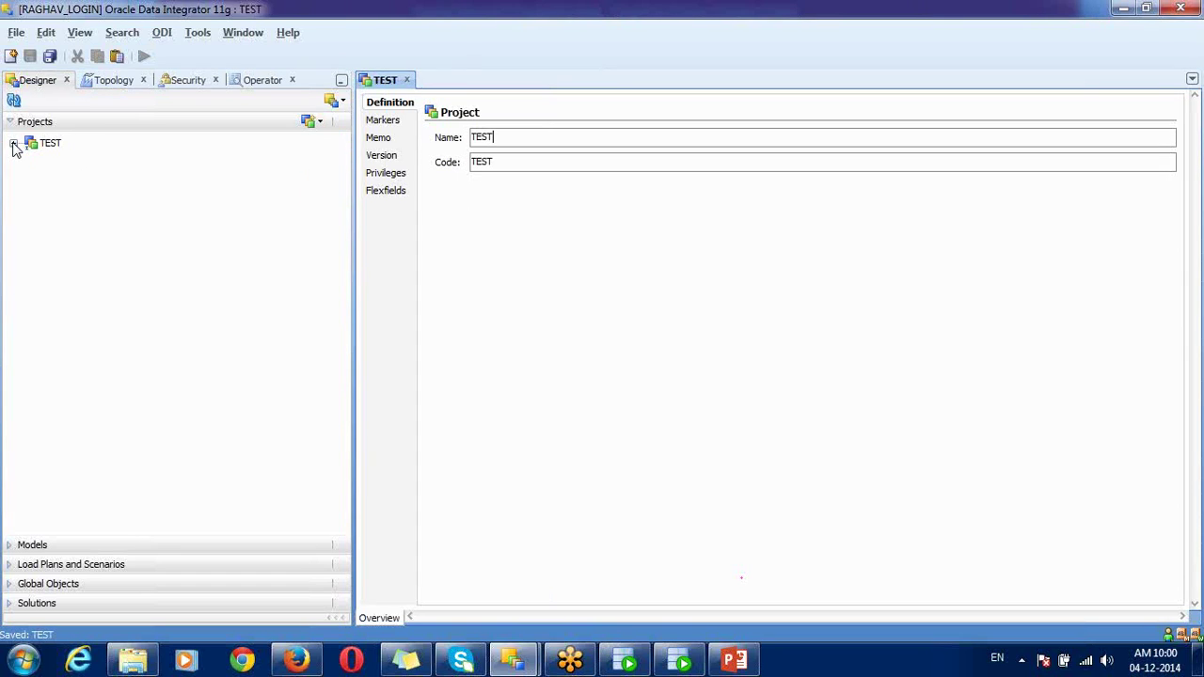
{"action": "left_click", "coordinate": [14, 145]}
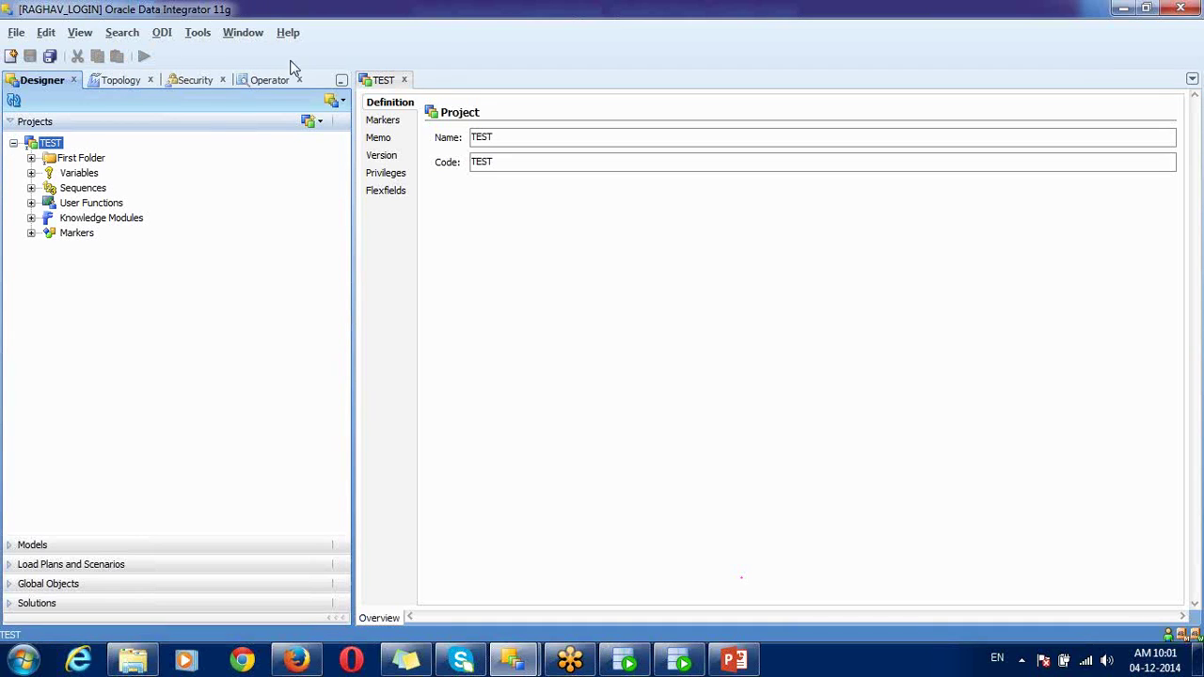
{"action": "left_click", "coordinate": [195, 83]}
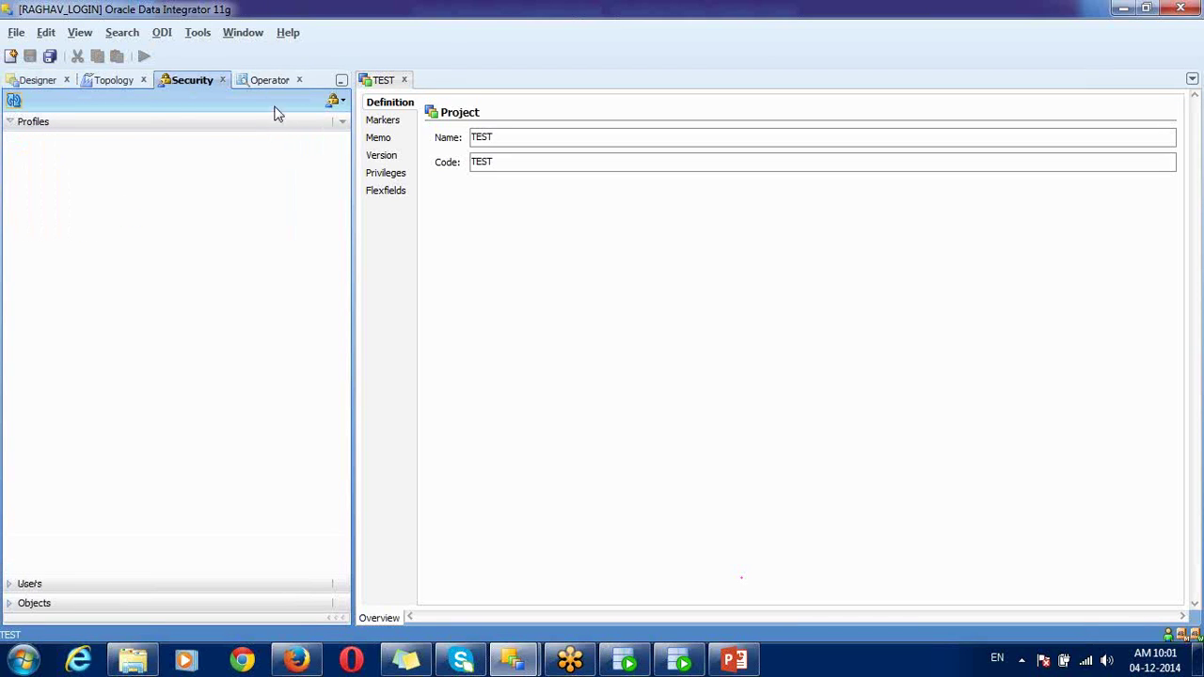
{"action": "left_click", "coordinate": [267, 82]}
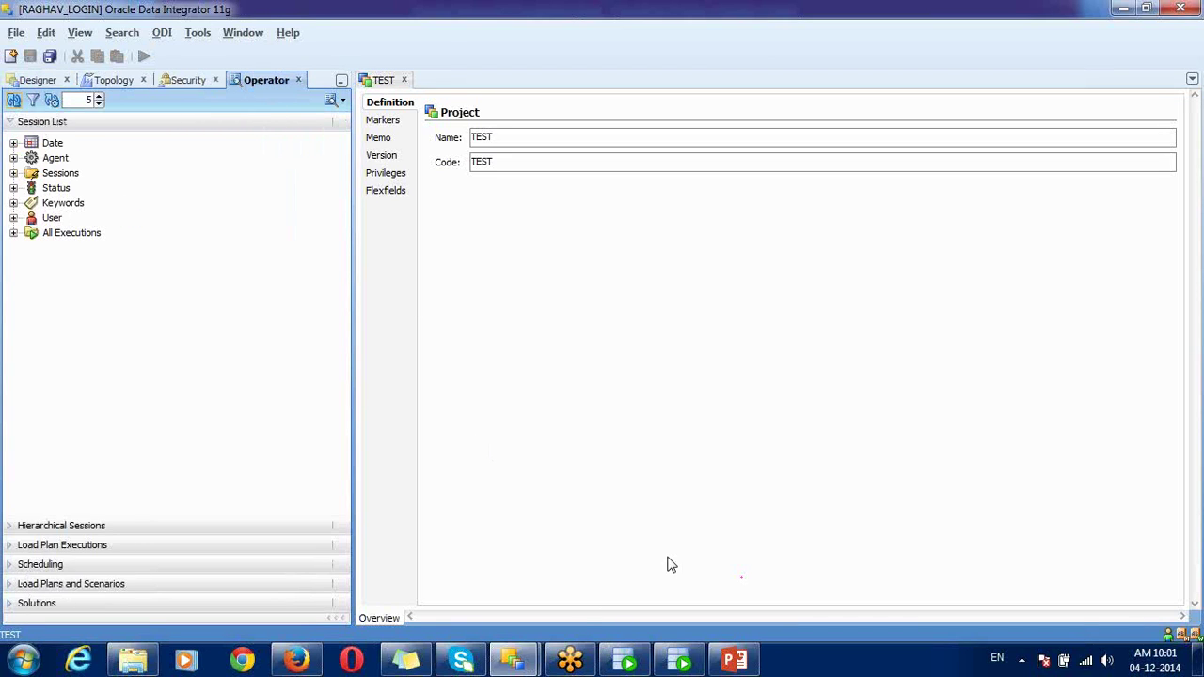
{"action": "mouse_move", "coordinate": [524, 666]}
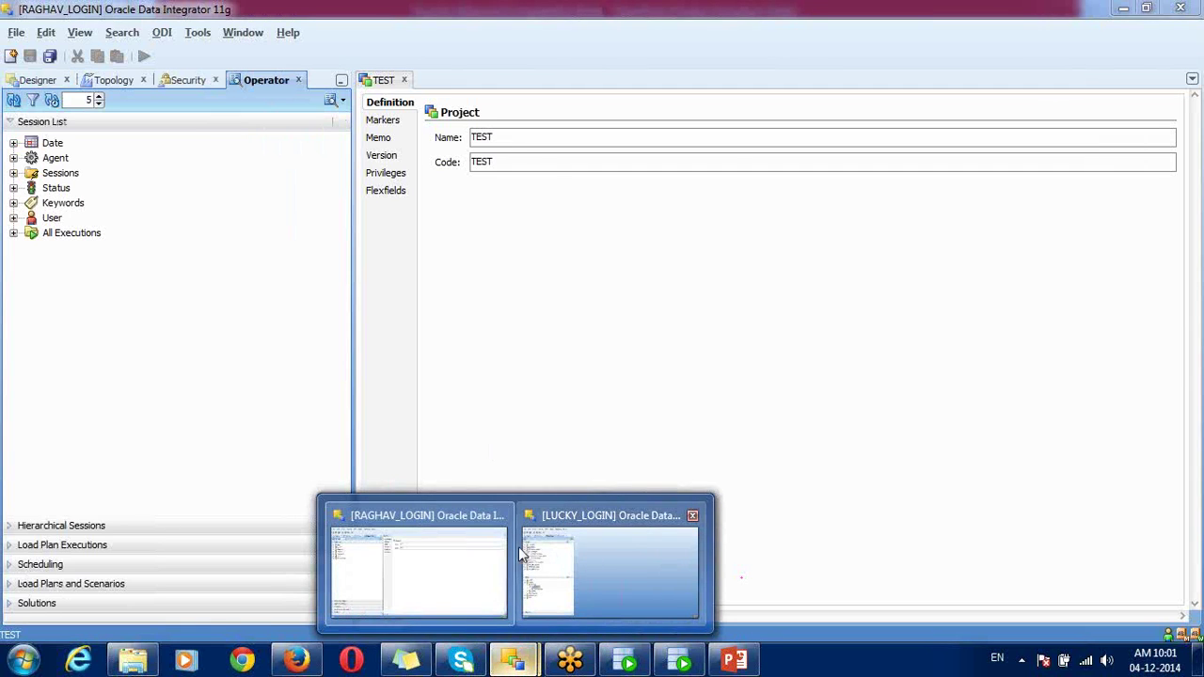
- In the admin window, inspect NG DESIGNER's Project methods, opening the View and New method details
{"action": "left_click", "coordinate": [581, 546]}
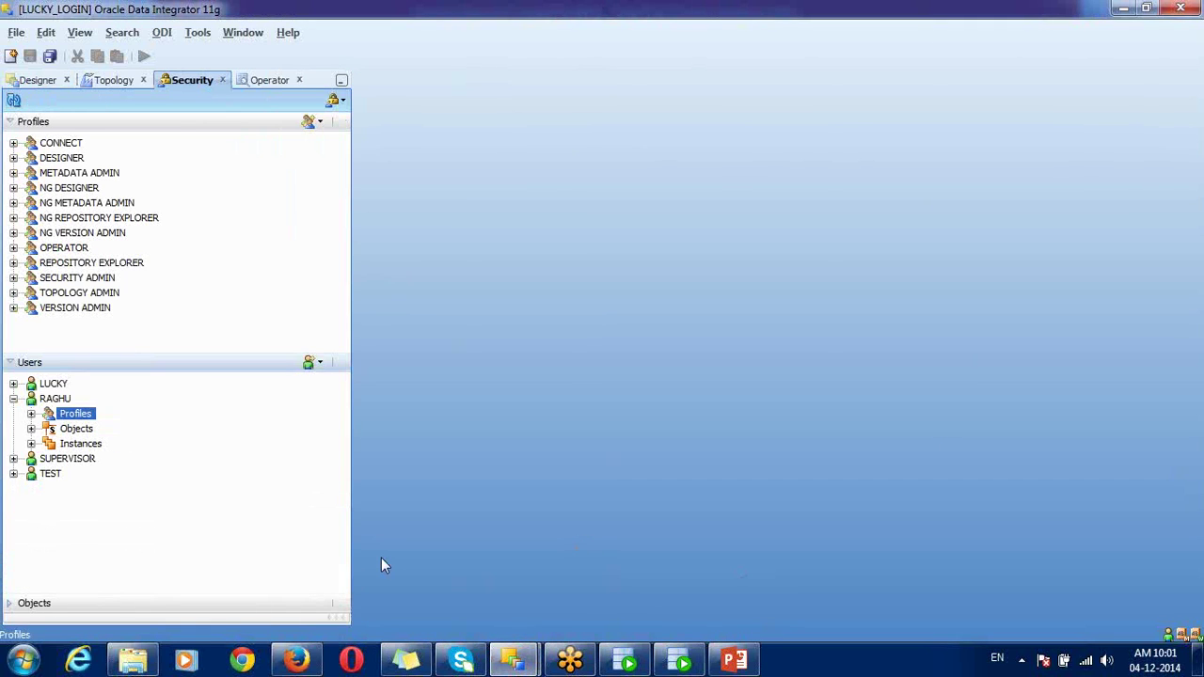
{"action": "left_click", "coordinate": [13, 189]}
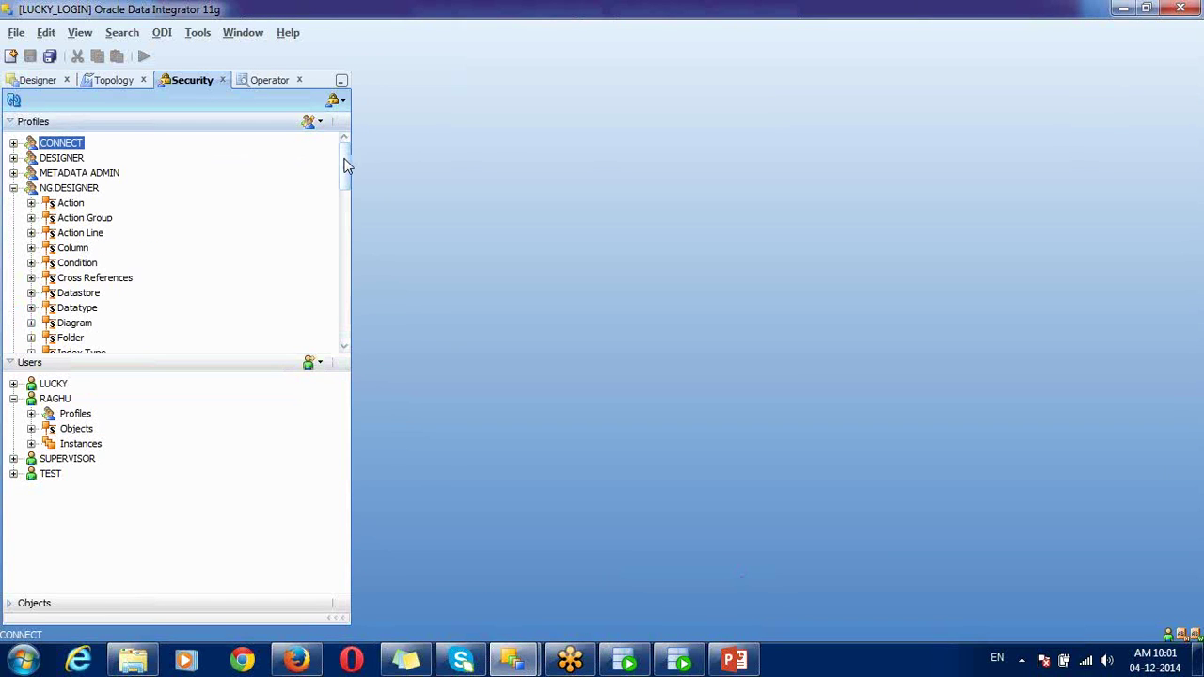
{"action": "left_click_drag", "start_coordinate": [347, 166], "coordinate": [353, 241]}
{"action": "left_click", "coordinate": [75, 244]}
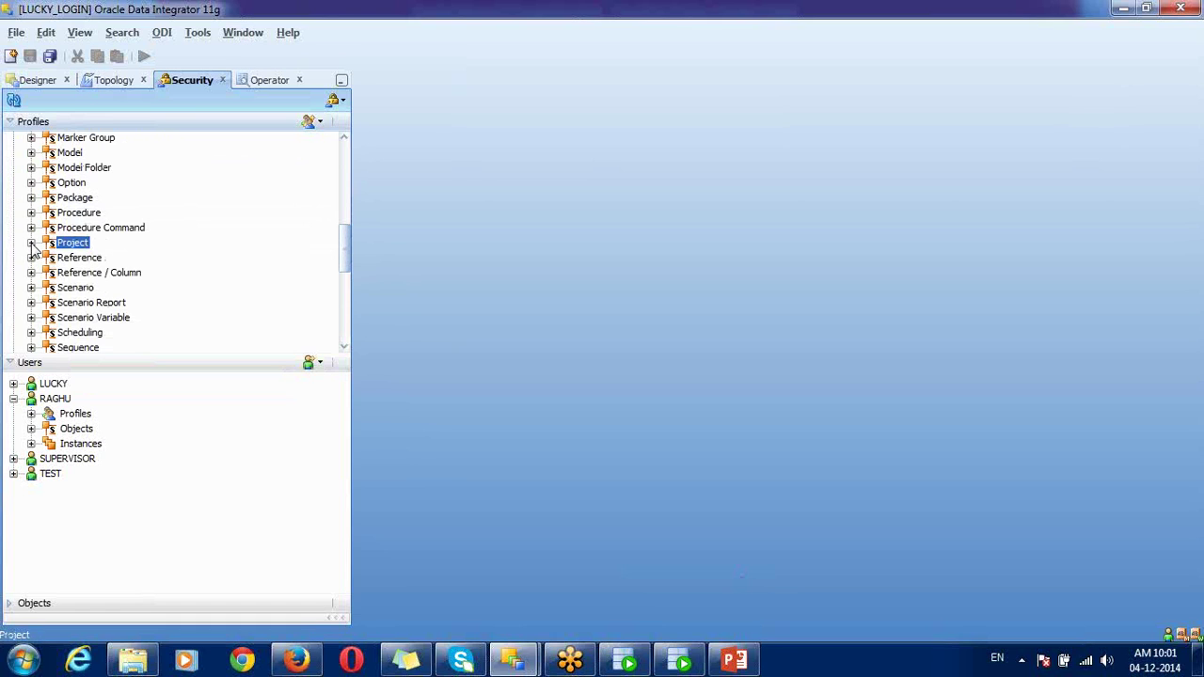
{"action": "left_click", "coordinate": [31, 243]}
{"action": "left_click_drag", "start_coordinate": [349, 228], "coordinate": [348, 260]}
{"action": "left_click", "coordinate": [84, 287]}
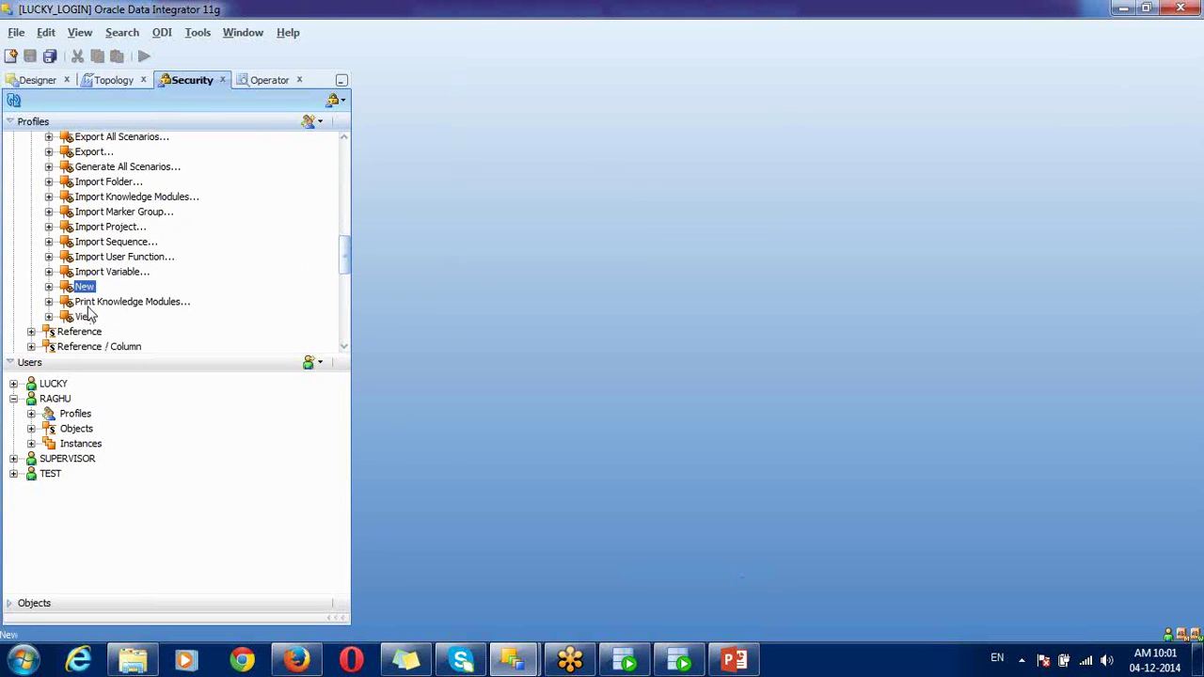
{"action": "left_click", "coordinate": [90, 304]}
{"action": "double_click", "coordinate": [86, 317]}
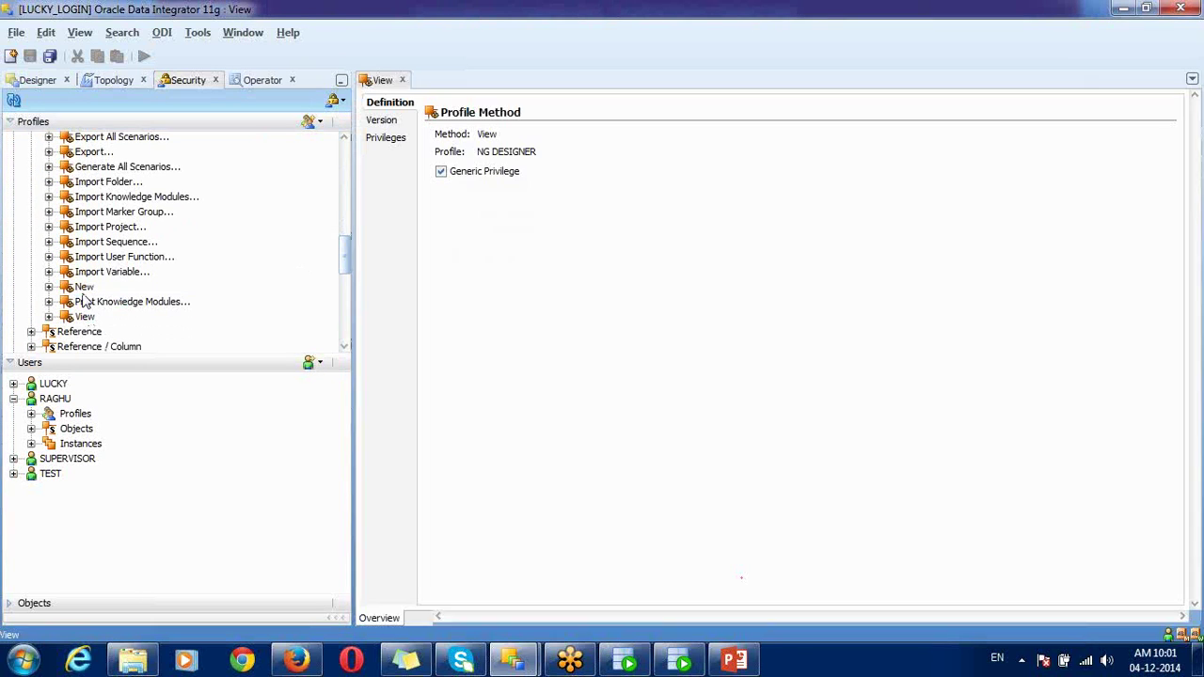
{"action": "left_click", "coordinate": [84, 287]}
{"action": "double_click", "coordinate": [84, 287]}
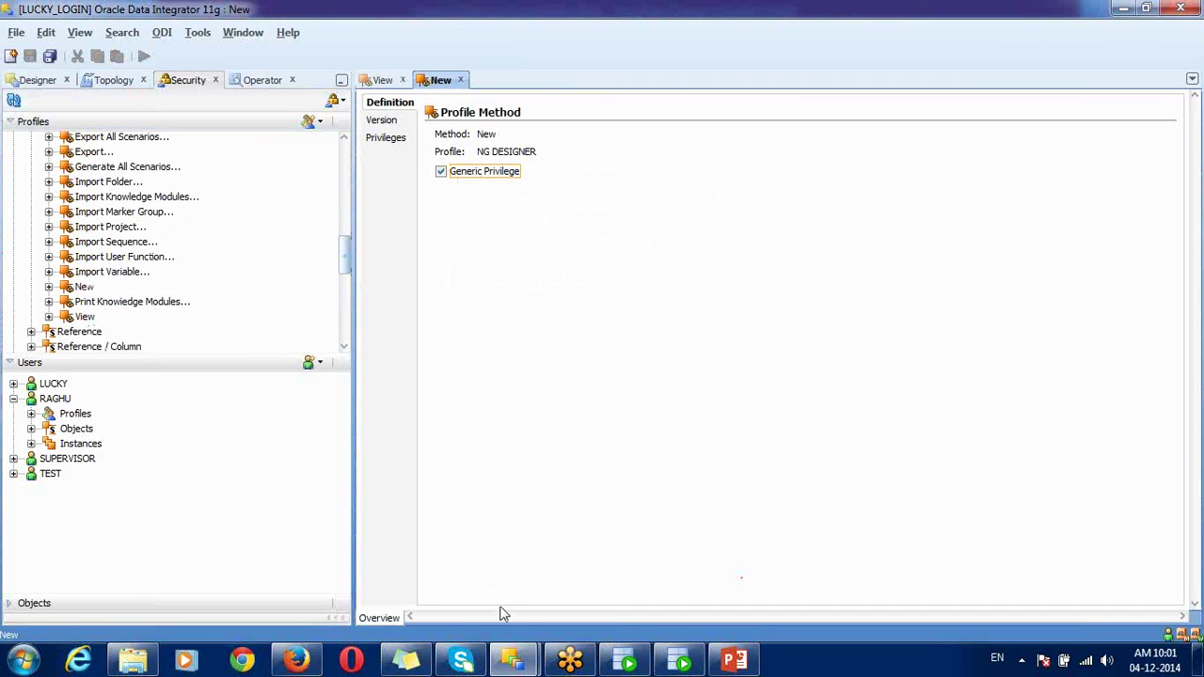
- Review the user's granted profiles, close both method editors and collapse NG DESIGNER
{"action": "left_click", "coordinate": [31, 414]}
{"action": "left_click", "coordinate": [98, 429]}
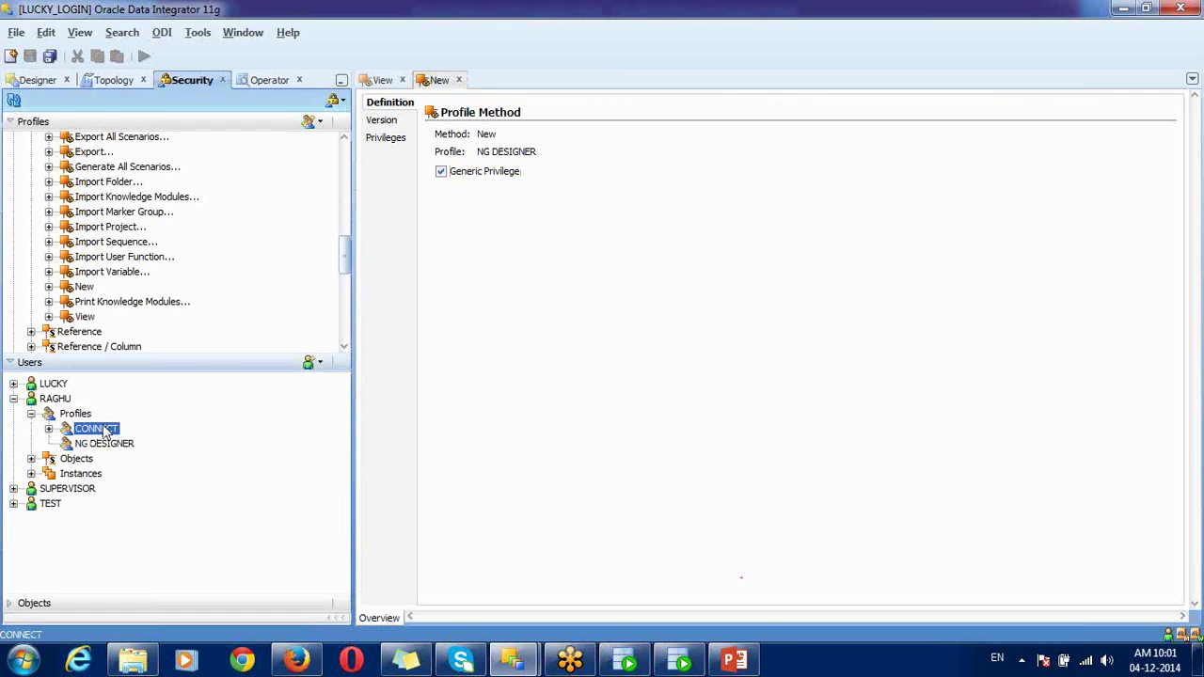
{"action": "left_click", "coordinate": [14, 399]}
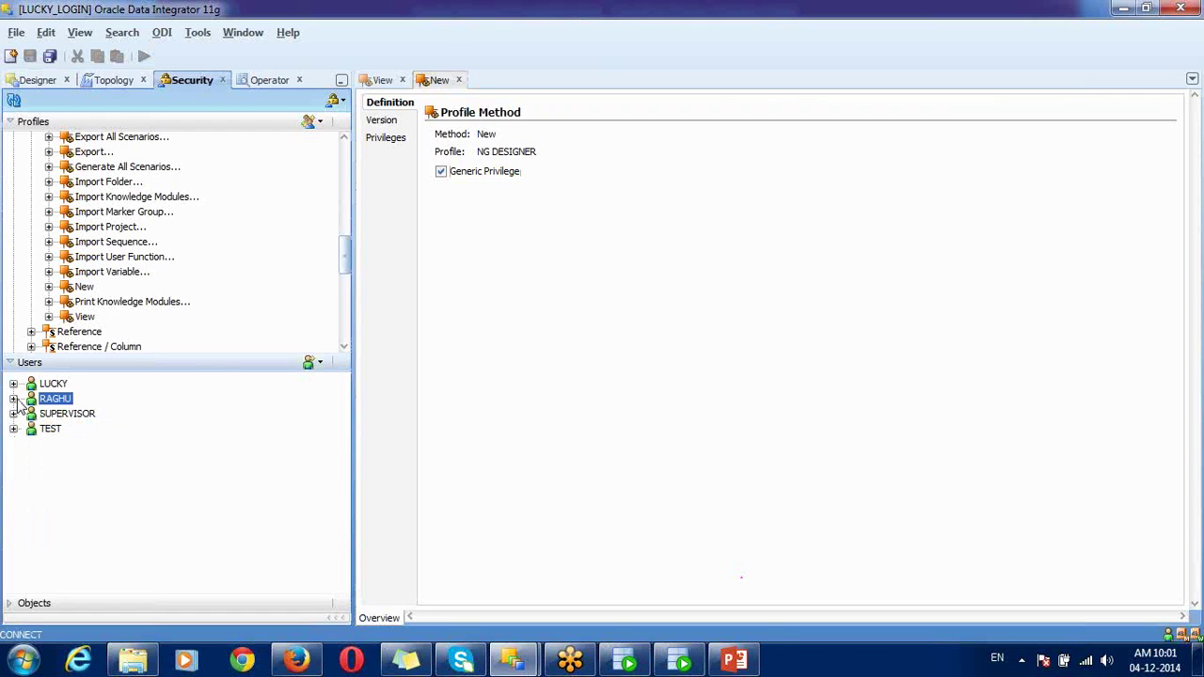
{"action": "left_click", "coordinate": [460, 80]}
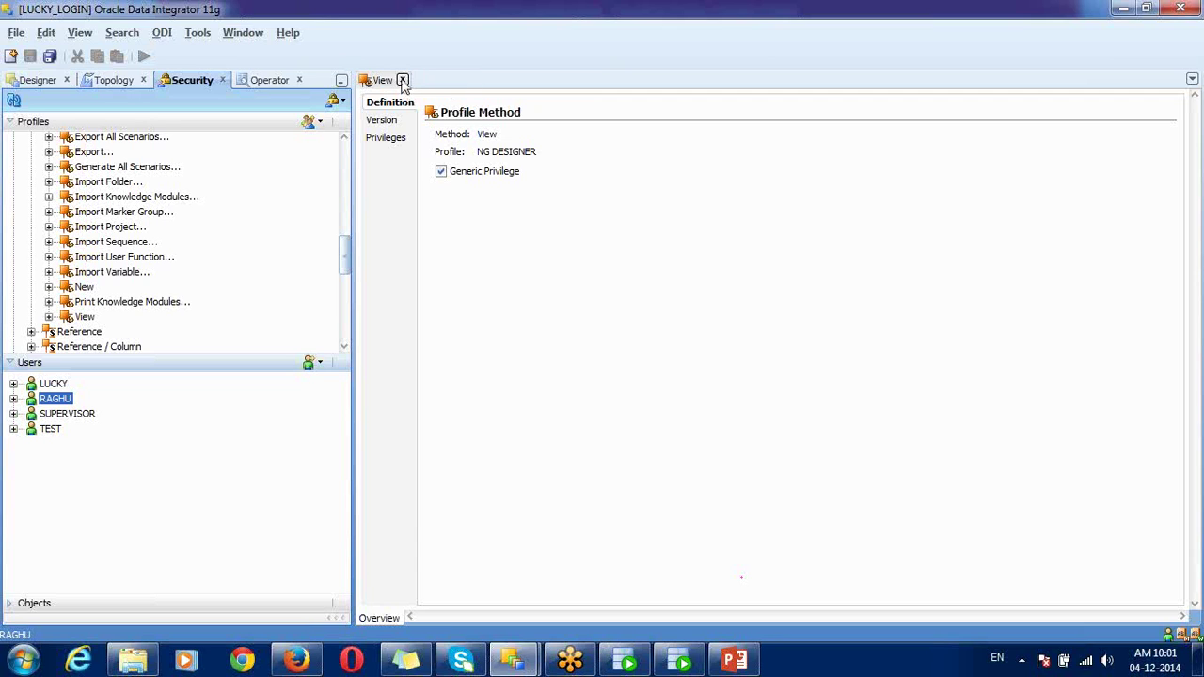
{"action": "left_click", "coordinate": [401, 80]}
{"action": "left_click", "coordinate": [204, 365]}
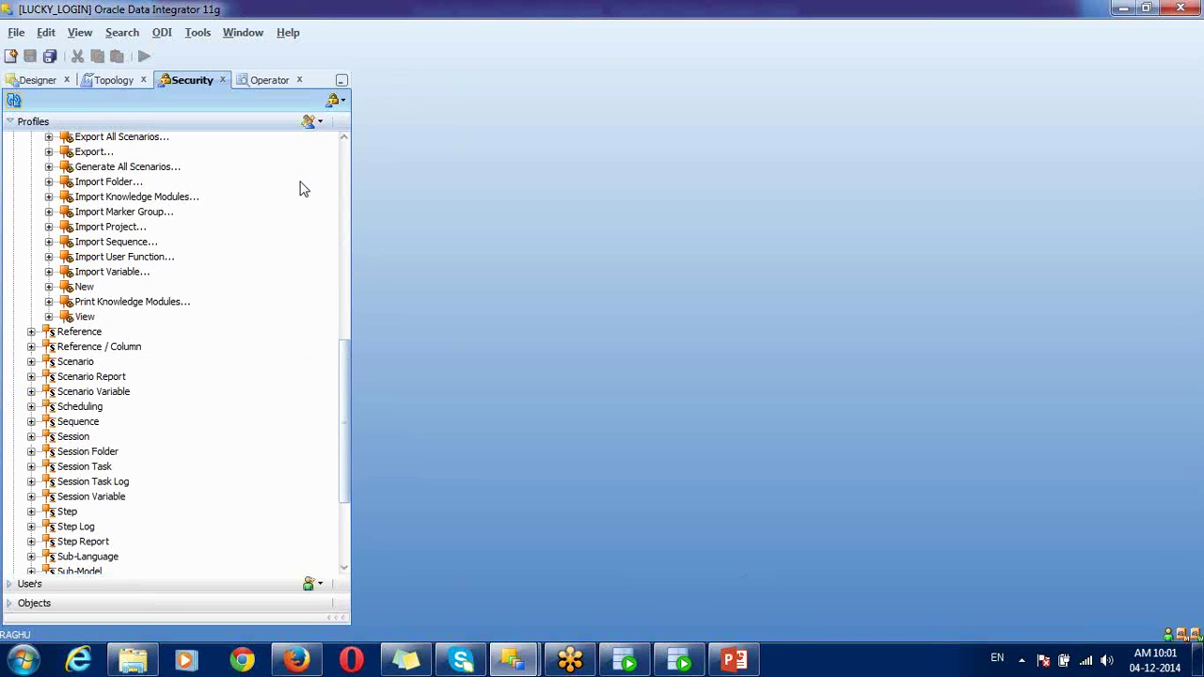
{"action": "left_click_drag", "start_coordinate": [344, 385], "coordinate": [323, 129]}
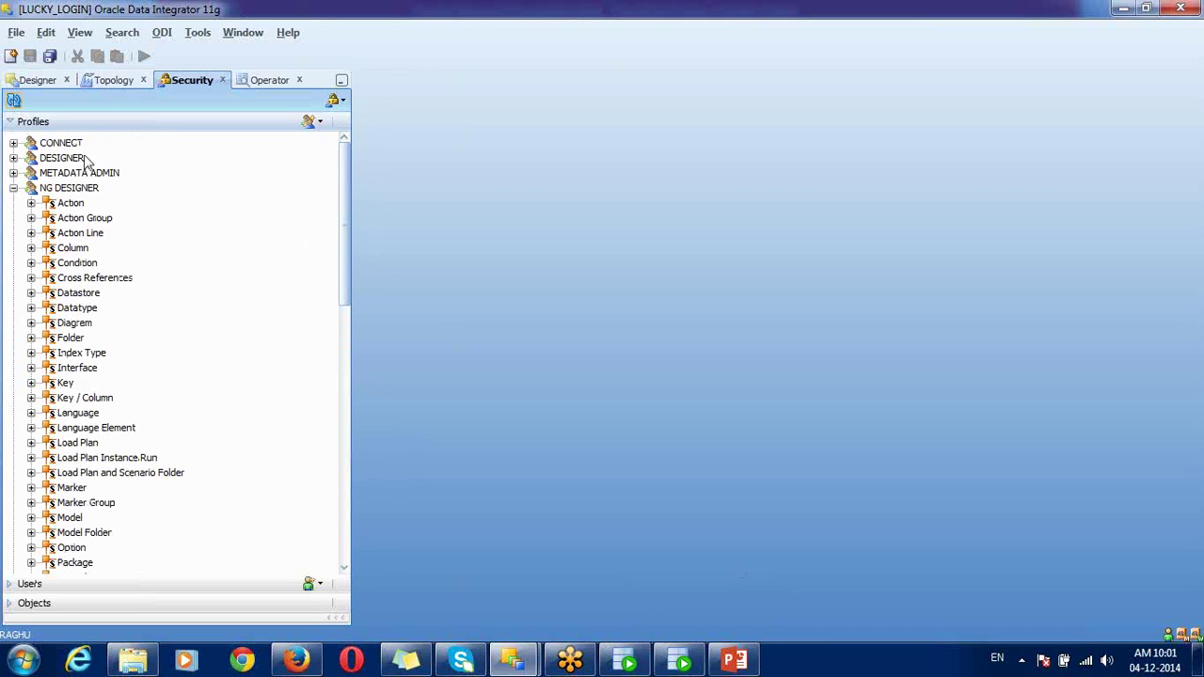
{"action": "left_click", "coordinate": [15, 188]}
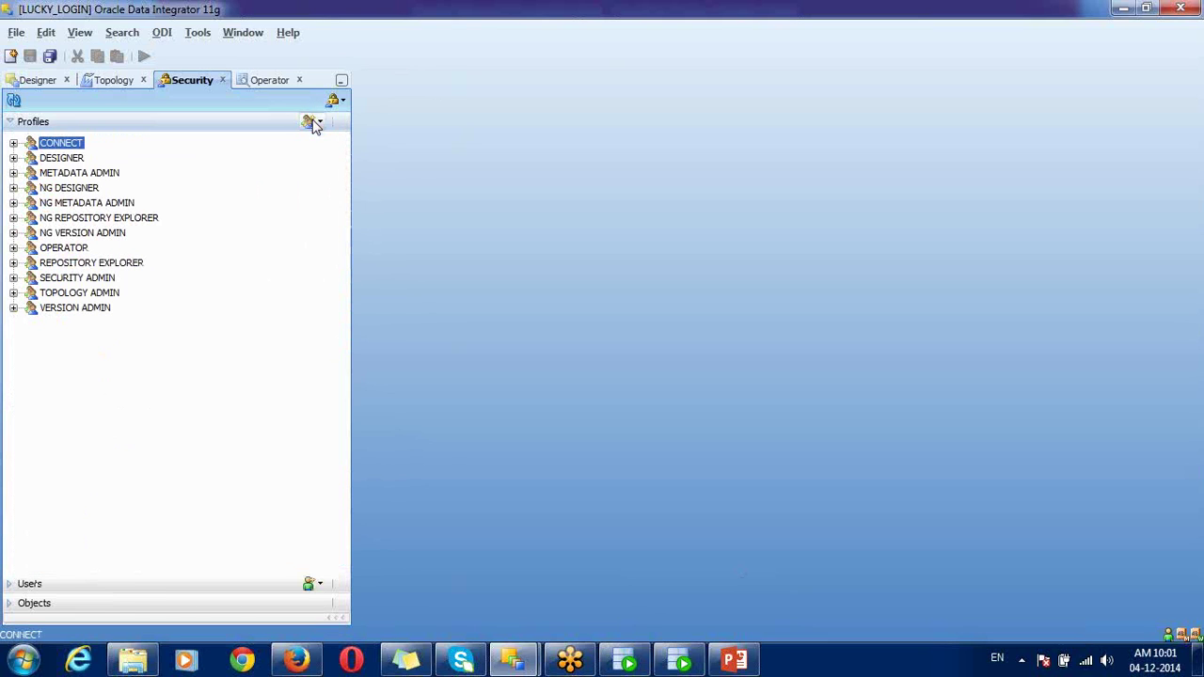
- Create a profile named IND_PROJECT, fixing a typo in the name, save it and select it
{"action": "left_click", "coordinate": [310, 123]}
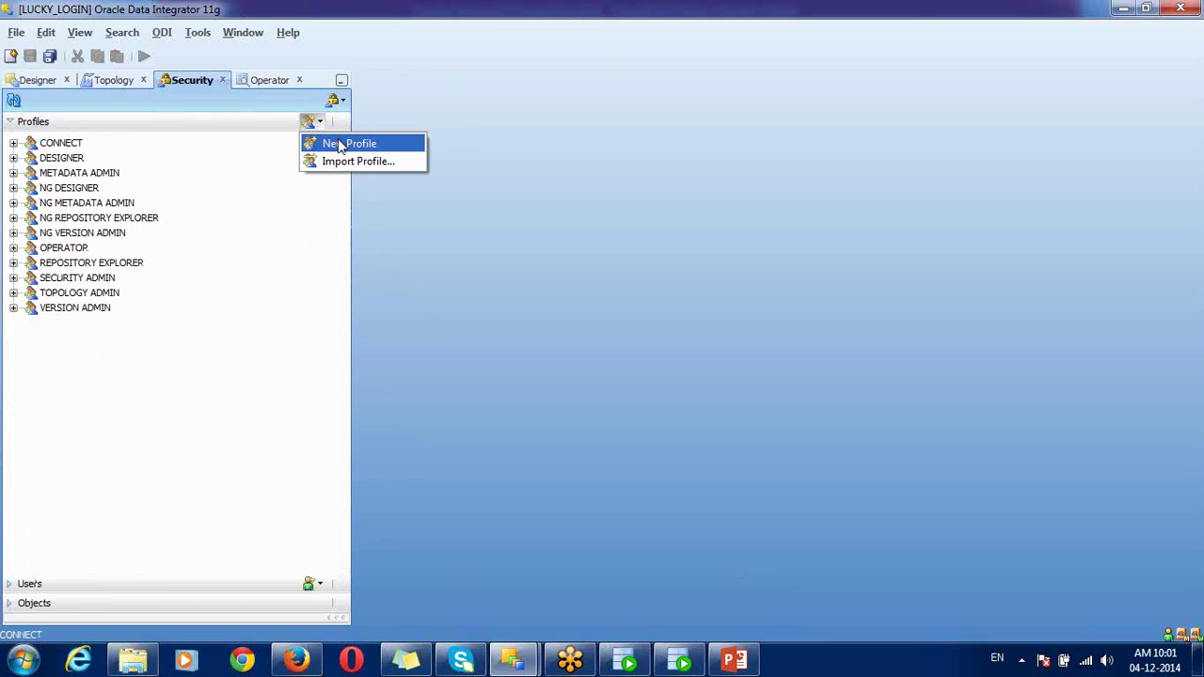
{"action": "left_click", "coordinate": [339, 146]}
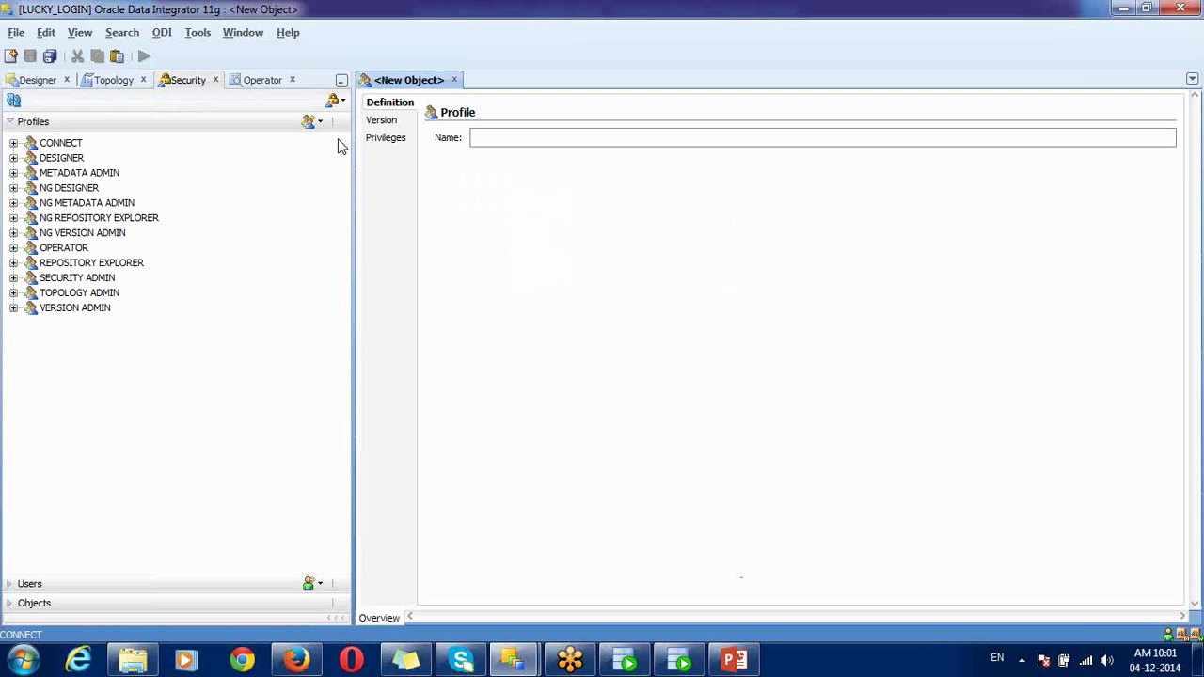
{"action": "type", "text": "IND_PROJE"}
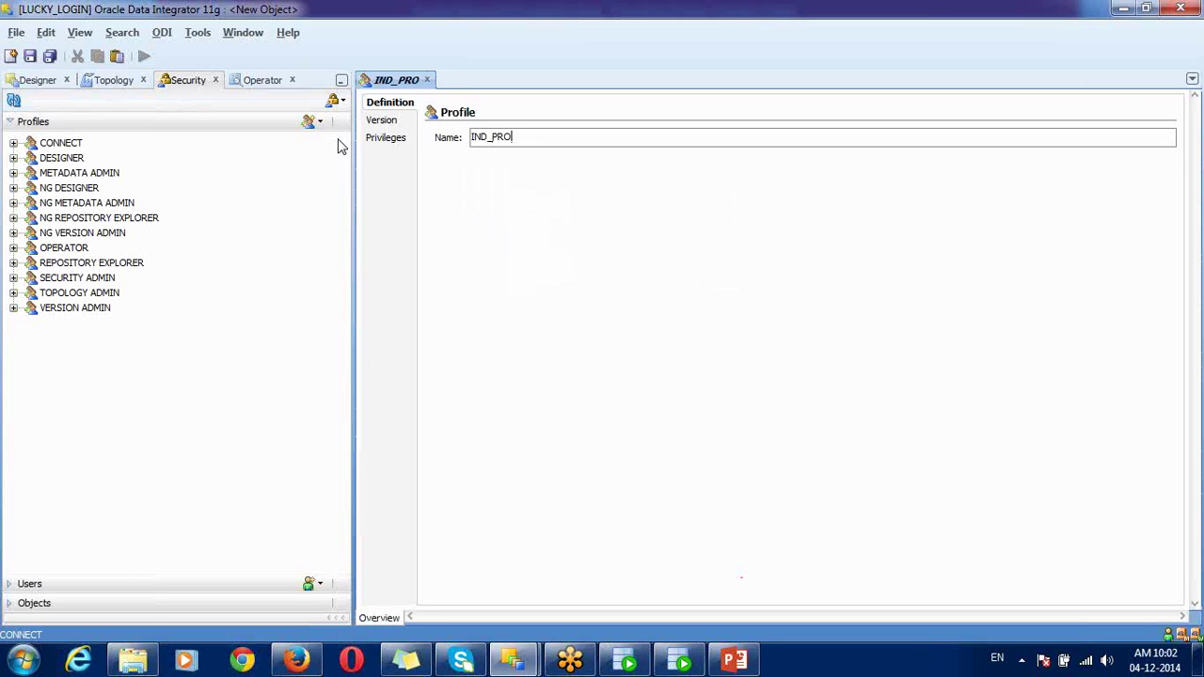
{"action": "key", "text": "BackSpace"}
{"action": "type", "text": "ECT"}
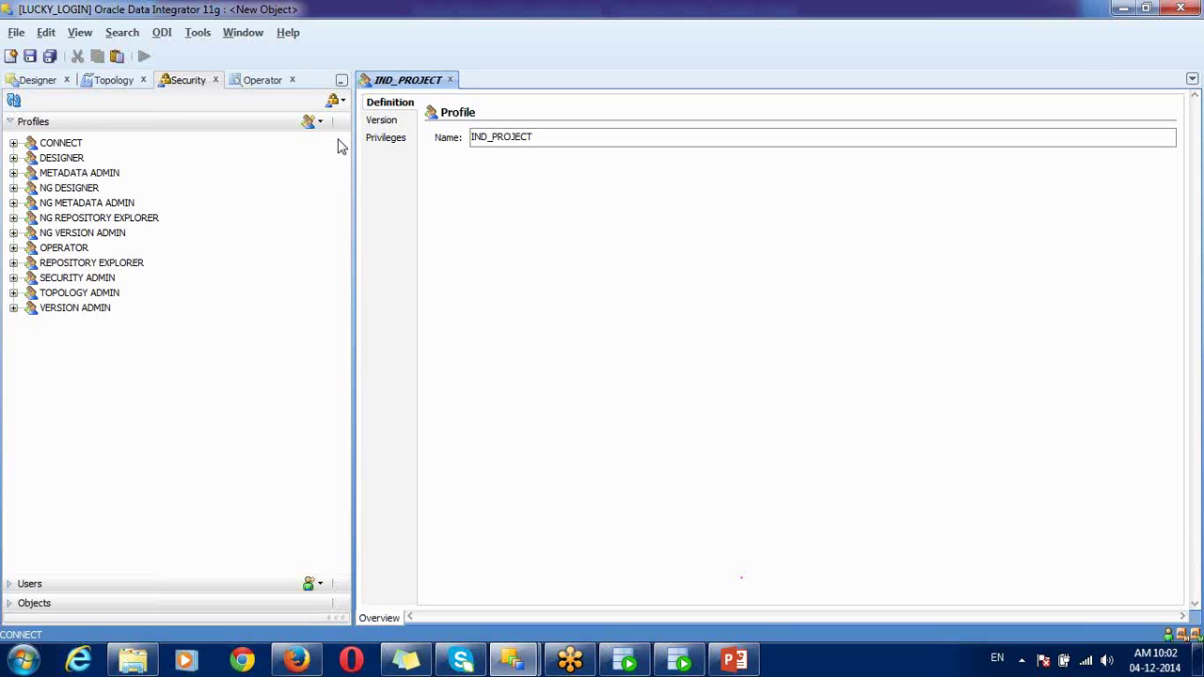
{"action": "key", "text": "ctrl+s"}
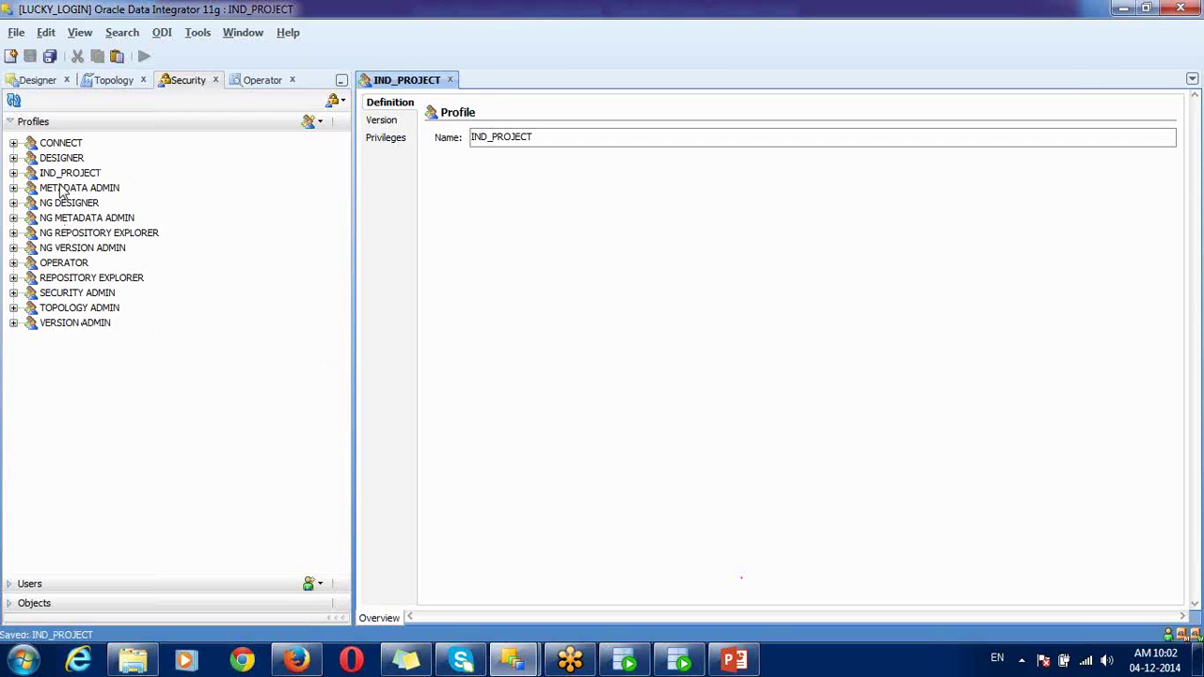
{"action": "left_click", "coordinate": [54, 176]}
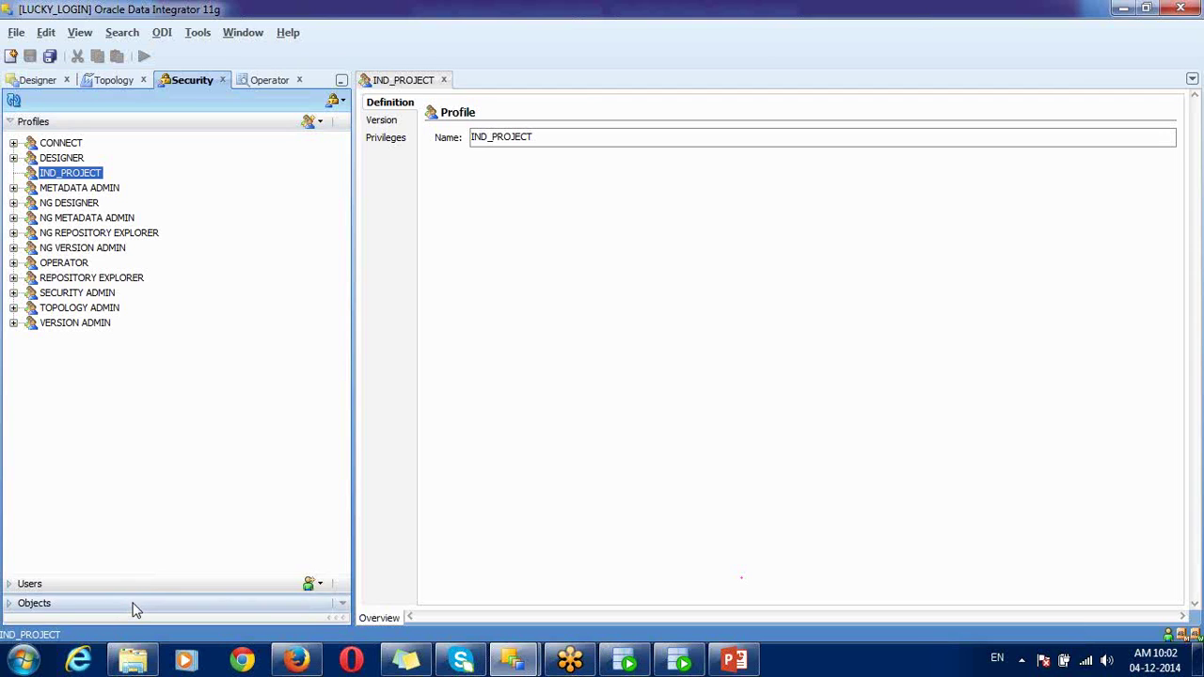
- Grant the Agent and Agent / Context objects to IND_PROJECT, confirming each
{"action": "left_click", "coordinate": [134, 607]}
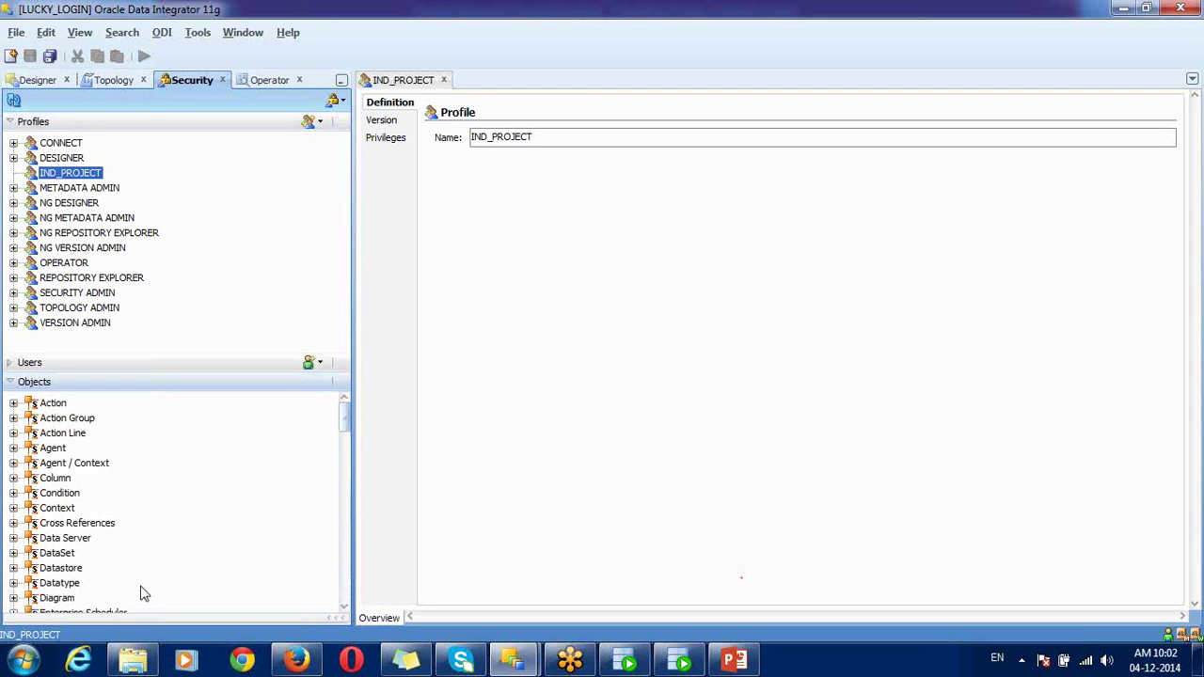
{"action": "left_click", "coordinate": [52, 451]}
{"action": "left_click_drag", "start_coordinate": [52, 451], "coordinate": [74, 178]}
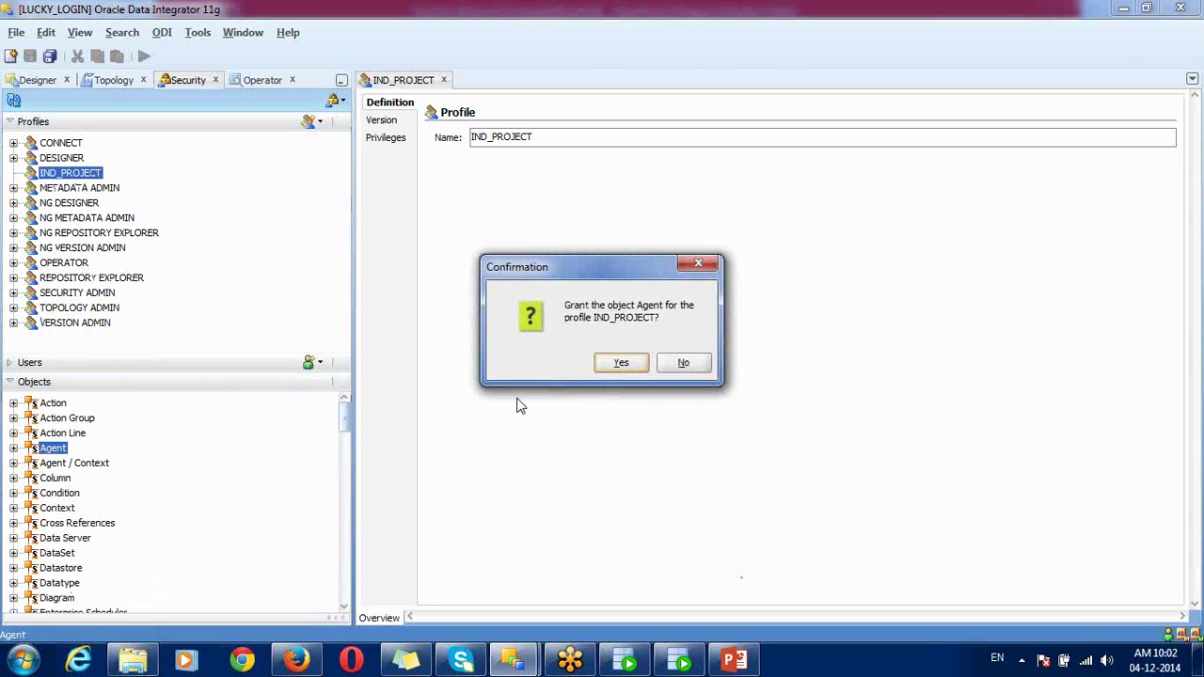
{"action": "left_click", "coordinate": [618, 363]}
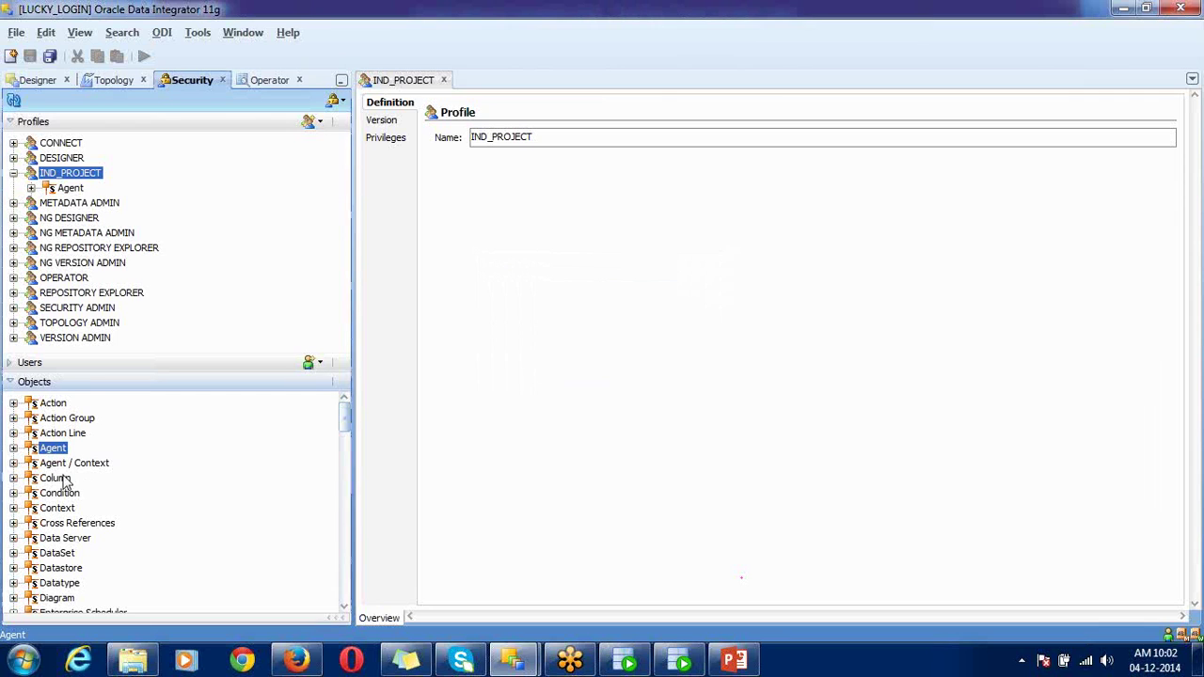
{"action": "left_click_drag", "start_coordinate": [64, 463], "coordinate": [82, 178]}
{"action": "left_click", "coordinate": [618, 367]}
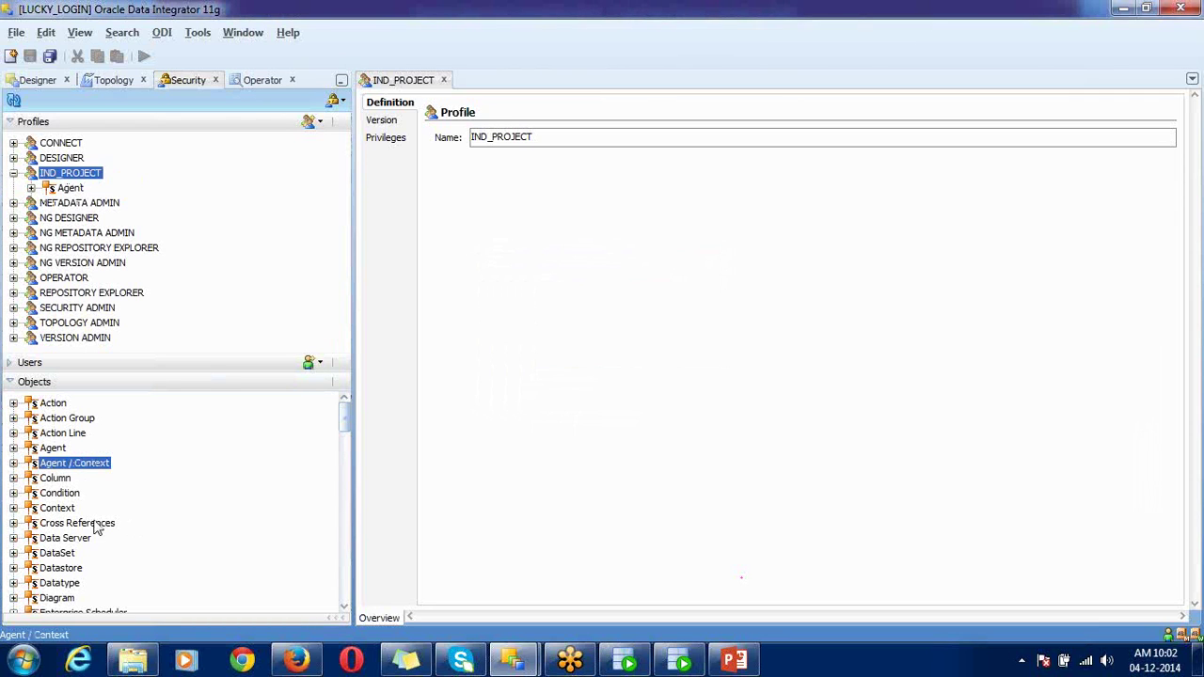
- Grant the User and Work Repository objects to IND_PROJECT and hide the object types list
{"action": "left_click", "coordinate": [73, 524]}
{"action": "type", "text": "u"}
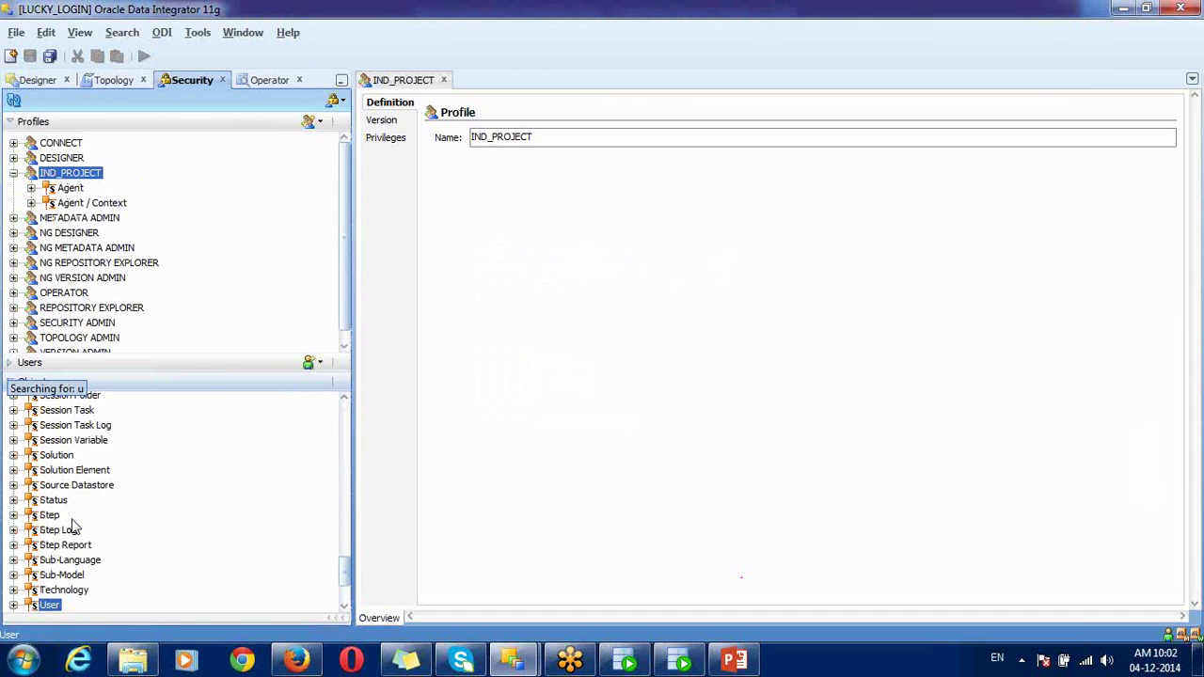
{"action": "left_click_drag", "start_coordinate": [47, 607], "coordinate": [85, 175]}
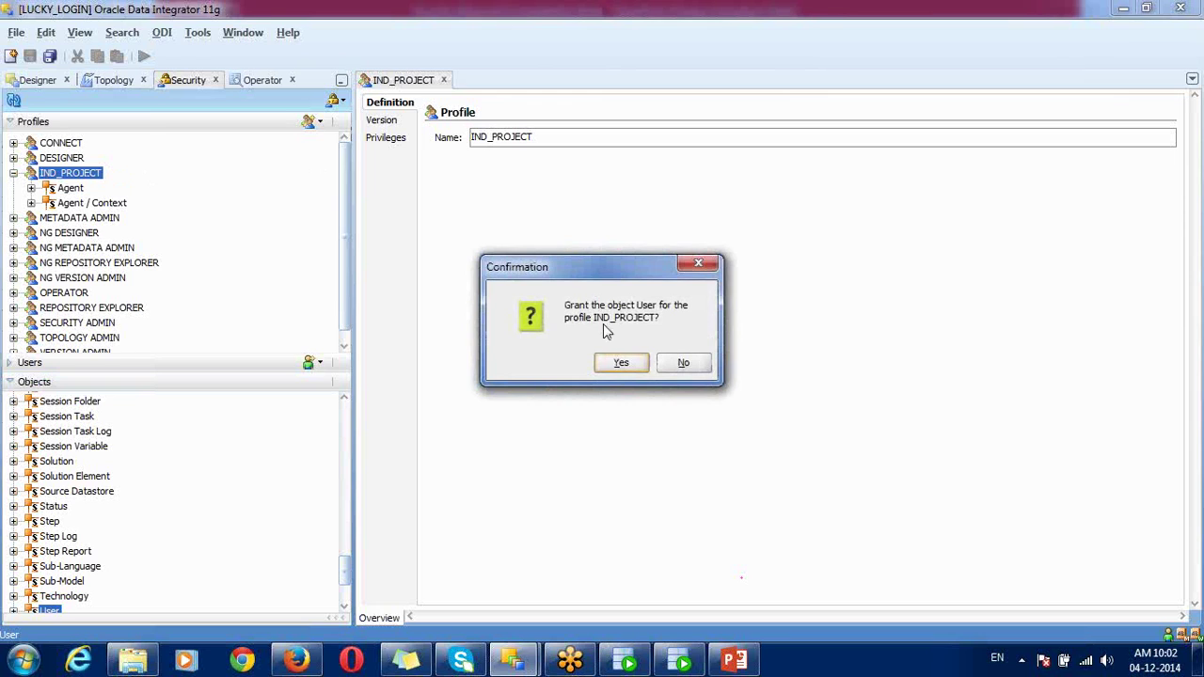
{"action": "left_click", "coordinate": [619, 362]}
{"action": "left_click", "coordinate": [49, 485]}
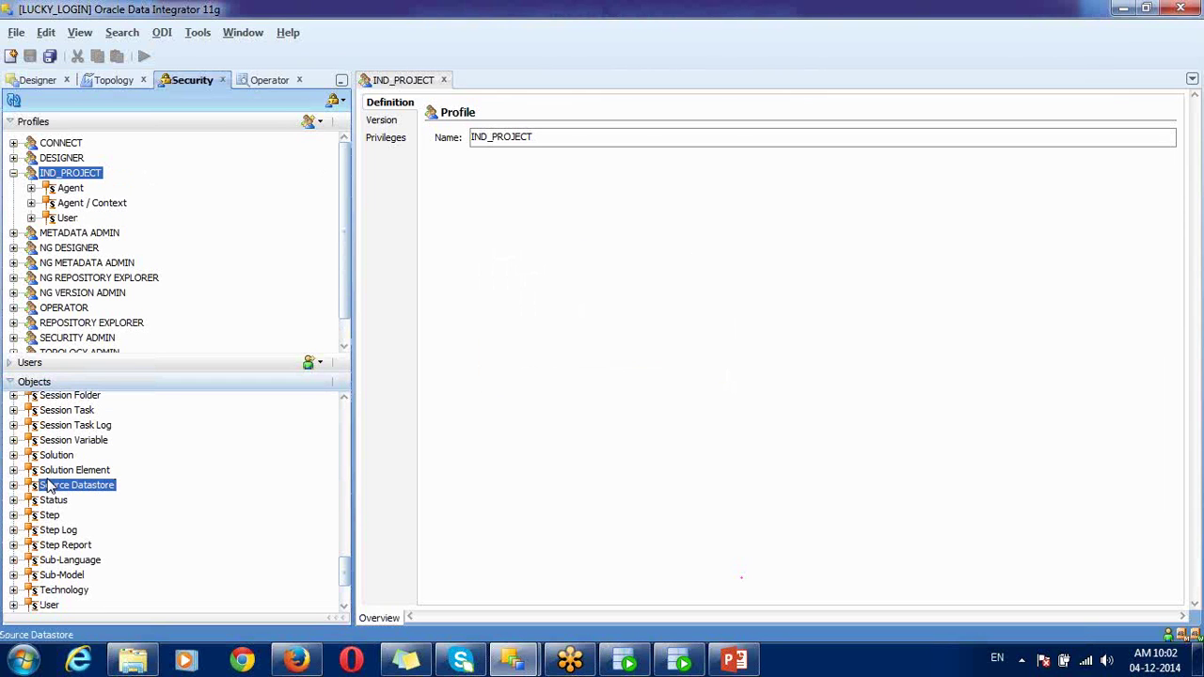
{"action": "type", "text": "rching for: r"}
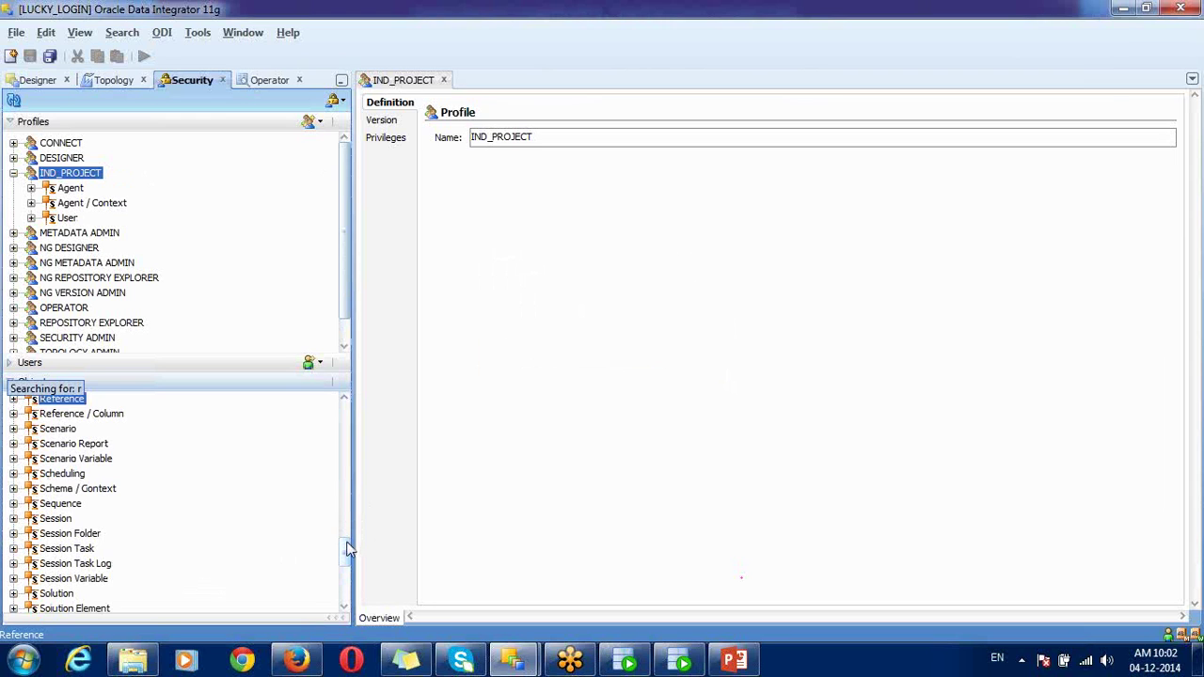
{"action": "left_click_drag", "start_coordinate": [347, 550], "coordinate": [353, 585]}
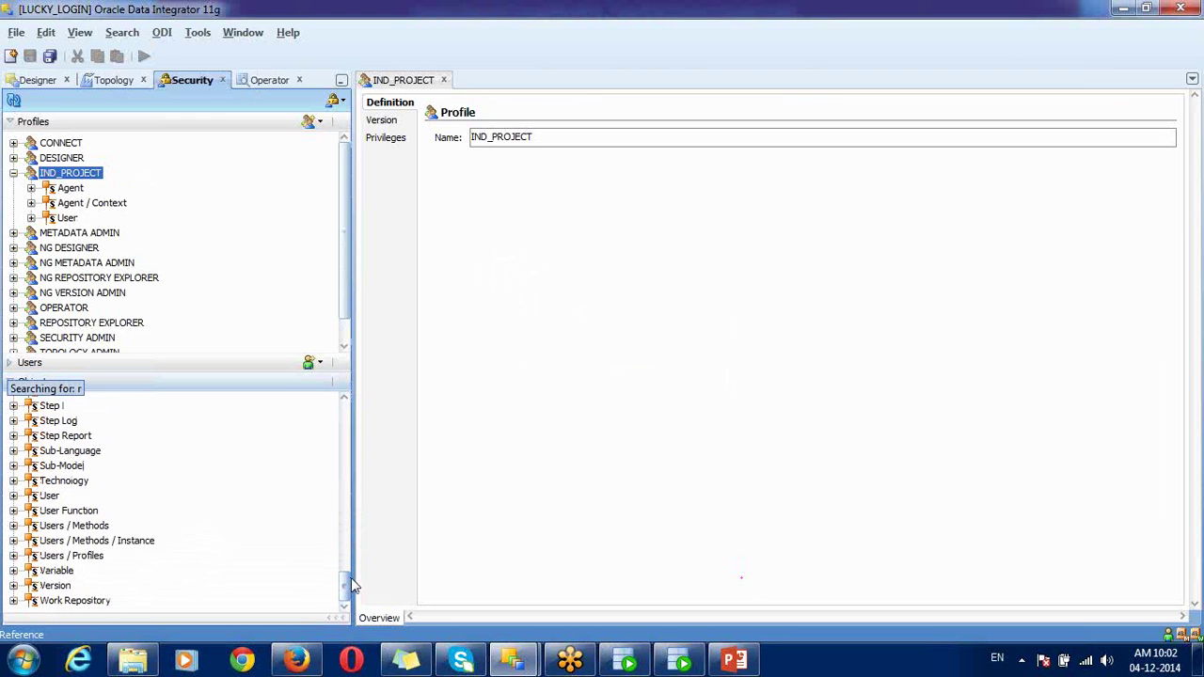
{"action": "left_click_drag", "start_coordinate": [97, 607], "coordinate": [77, 184]}
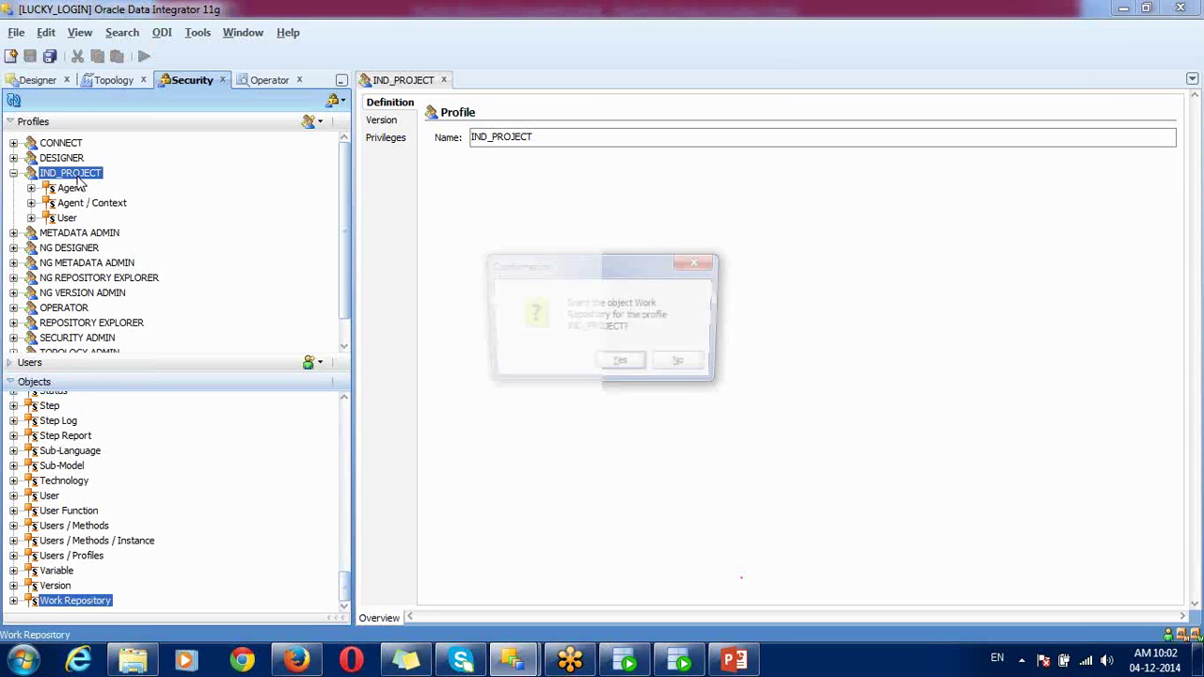
{"action": "left_click", "coordinate": [625, 363]}
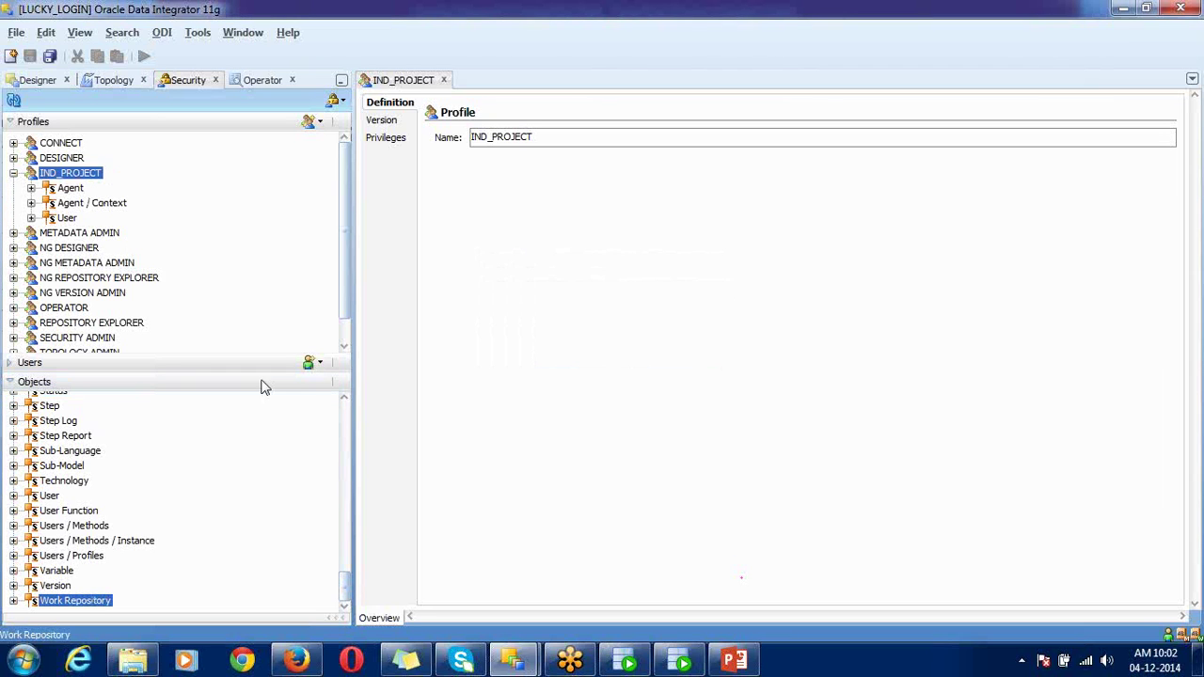
{"action": "left_click", "coordinate": [92, 322]}
{"action": "left_click", "coordinate": [79, 383]}
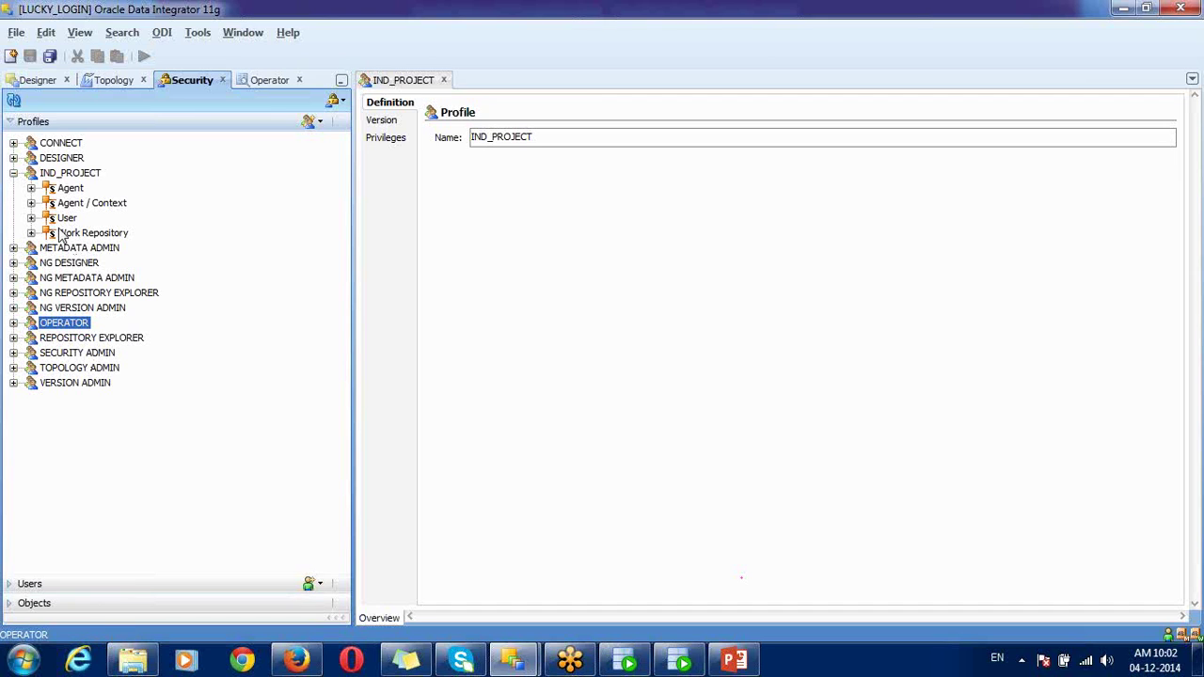
{"action": "left_click", "coordinate": [85, 232]}
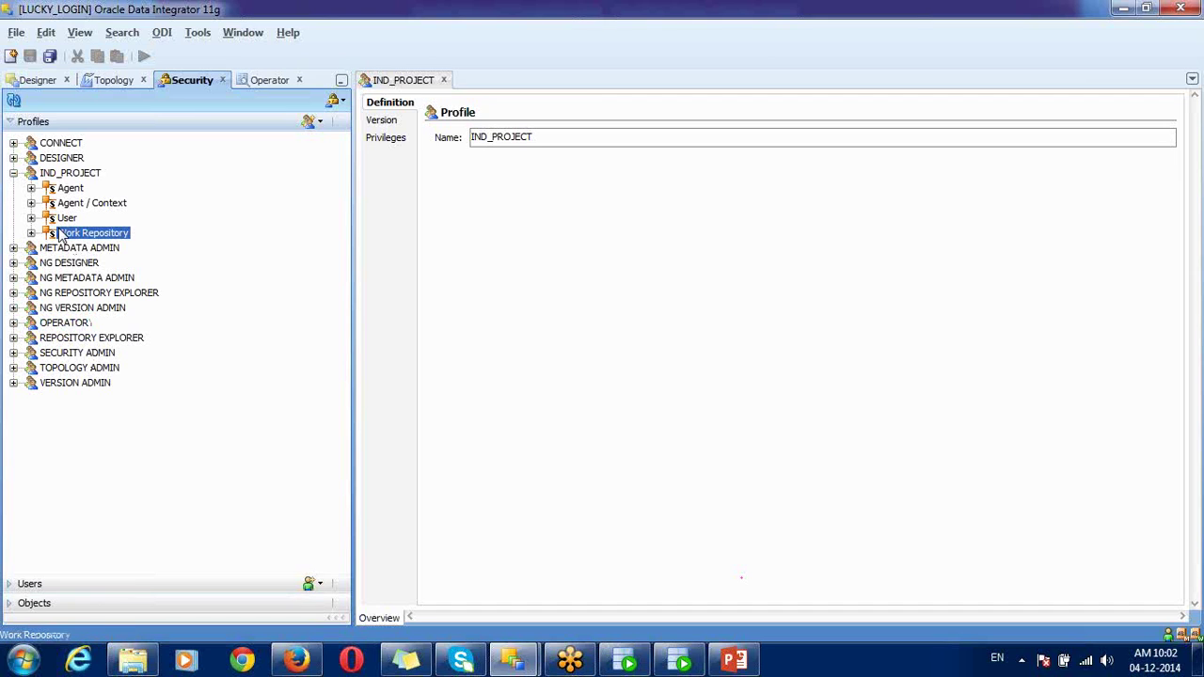
- Give Agent's View, Edit..., New and Delete methods generic privilege under IND_PROJECT
{"action": "left_click", "coordinate": [31, 188]}
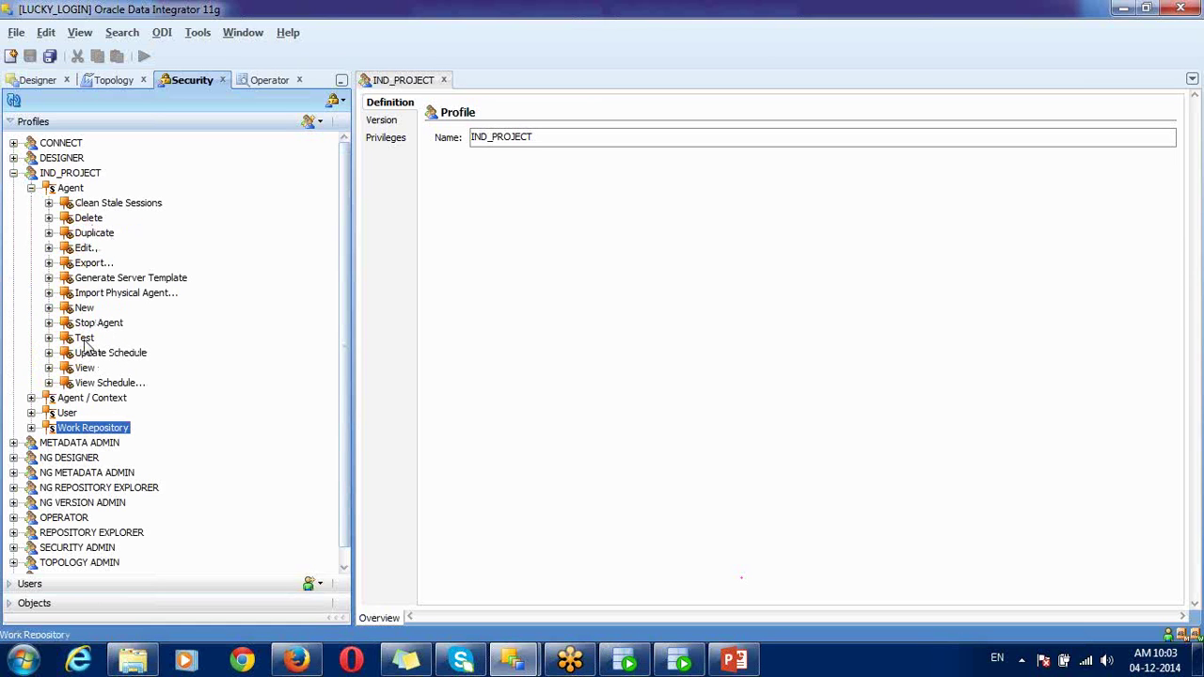
{"action": "double_click", "coordinate": [84, 368]}
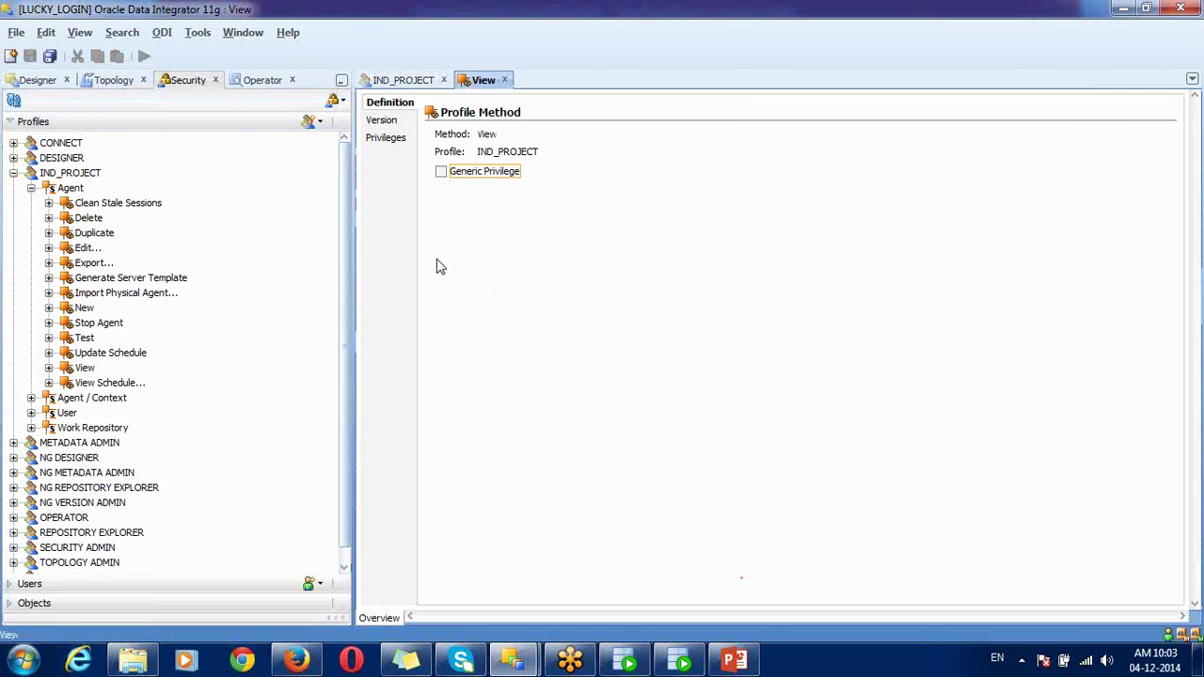
{"action": "left_click", "coordinate": [506, 179]}
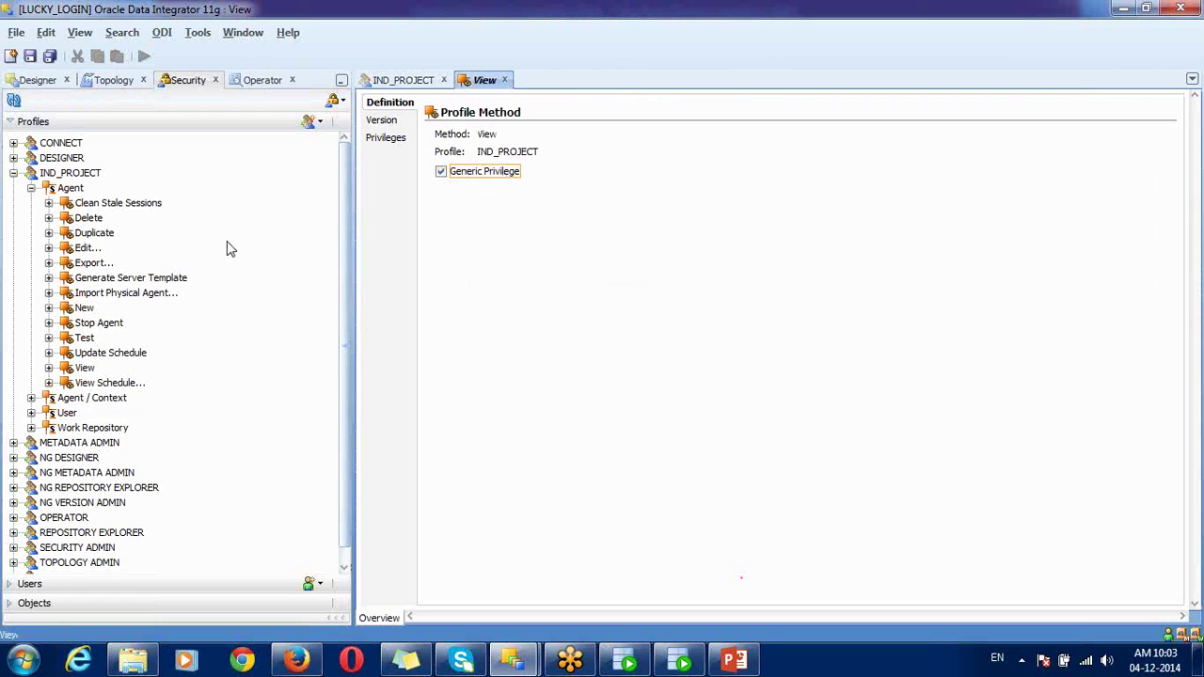
{"action": "left_click", "coordinate": [87, 249]}
{"action": "double_click", "coordinate": [87, 248]}
{"action": "left_click", "coordinate": [499, 179]}
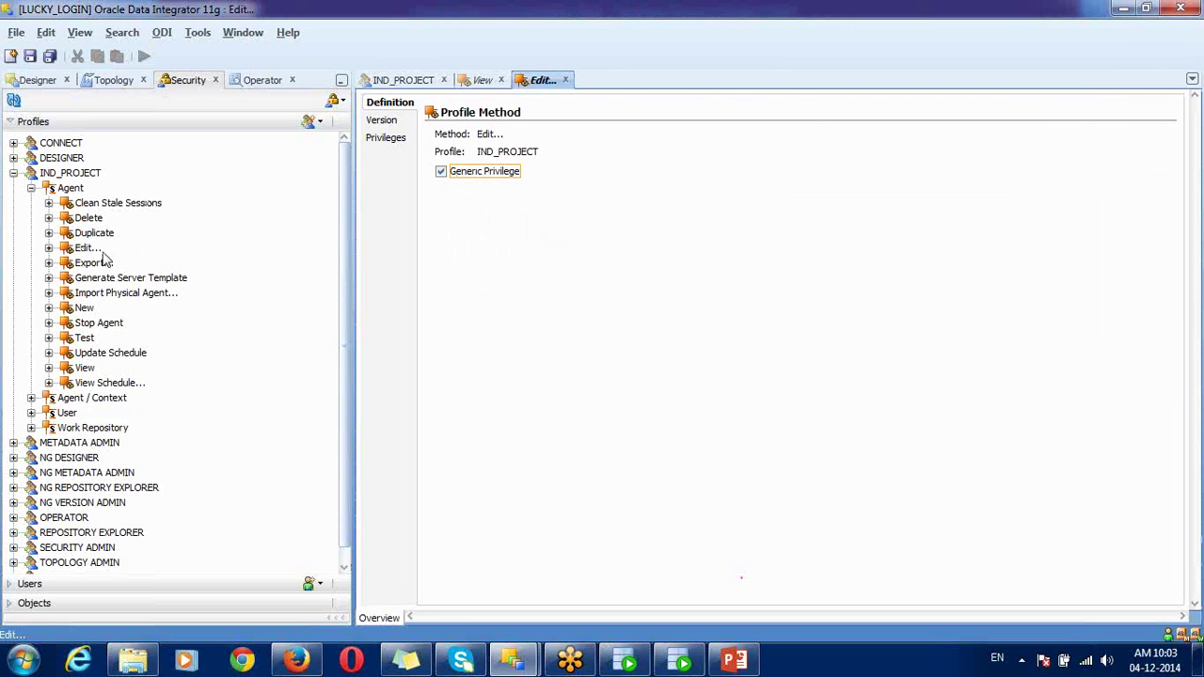
{"action": "left_click", "coordinate": [88, 309]}
{"action": "double_click", "coordinate": [86, 309]}
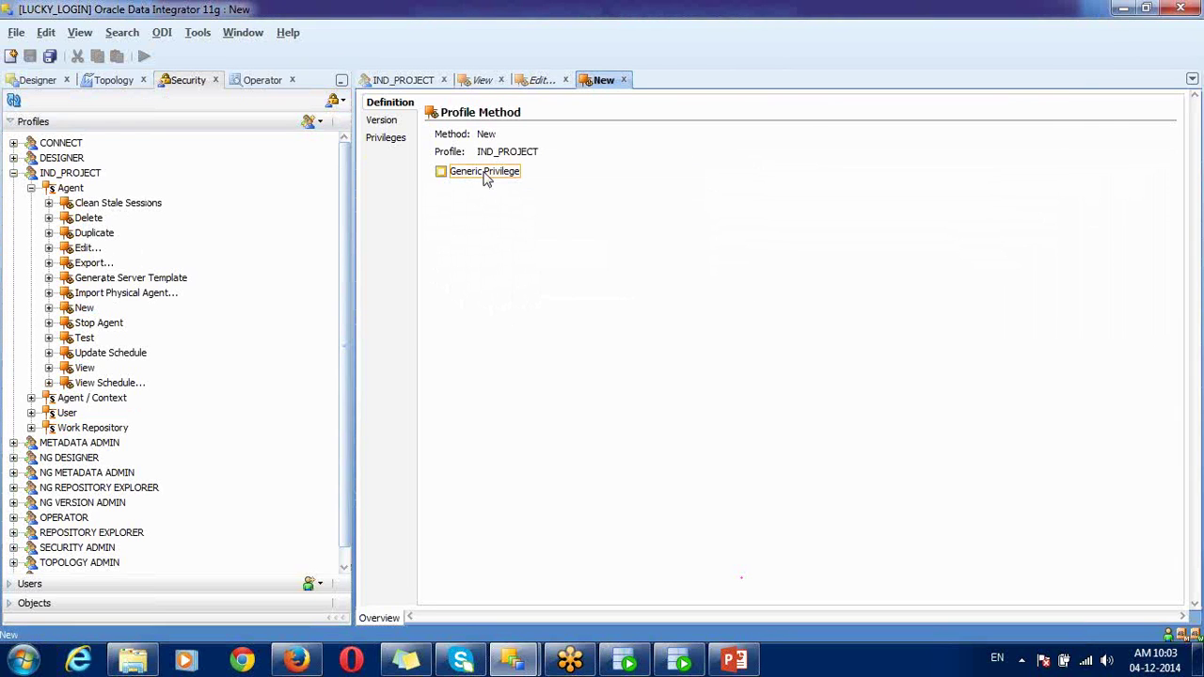
{"action": "left_click", "coordinate": [441, 172]}
{"action": "double_click", "coordinate": [88, 217]}
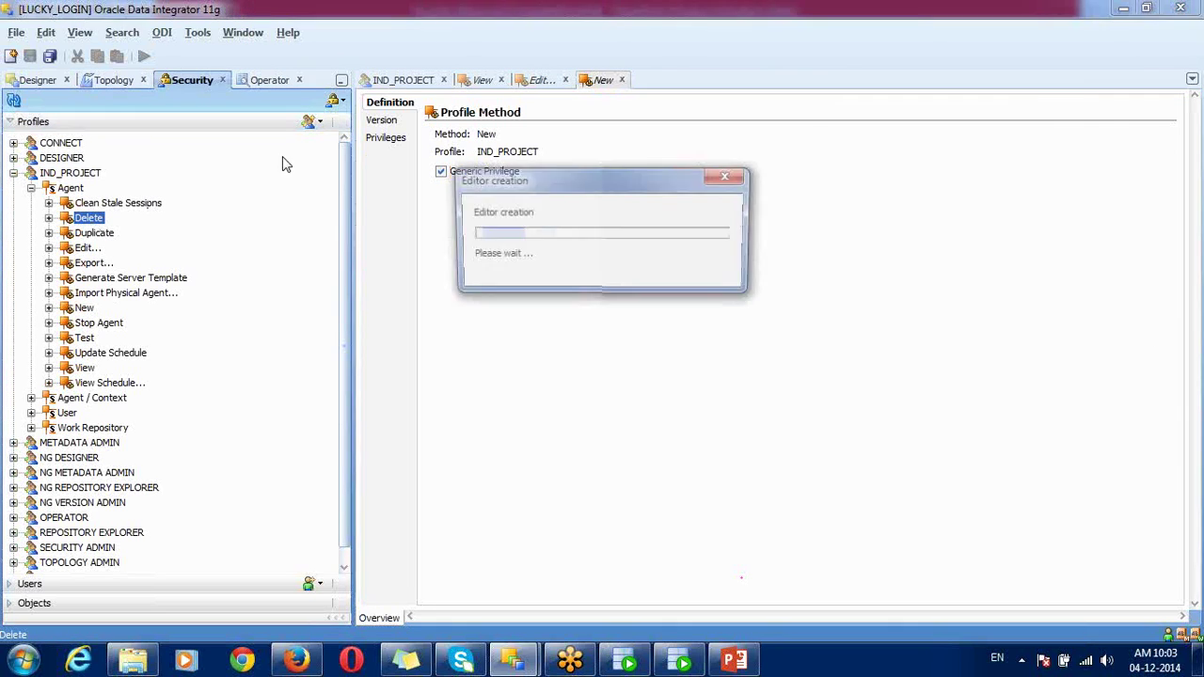
{"action": "left_click", "coordinate": [478, 175]}
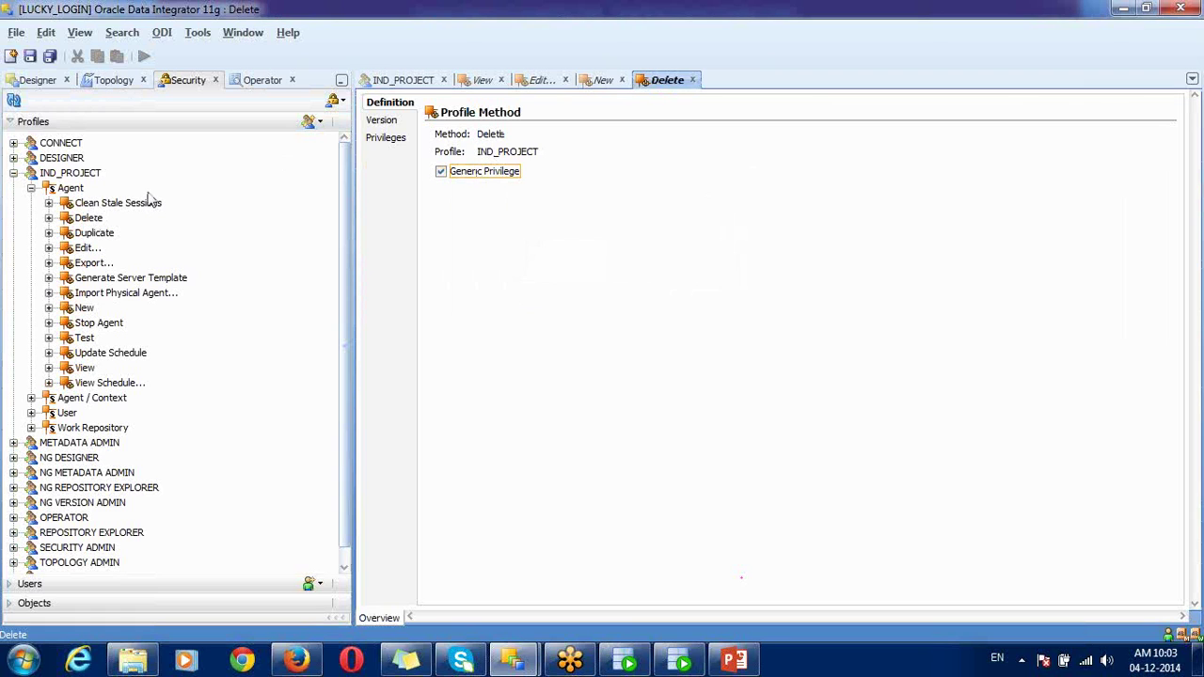
- Grant generic privilege on User's Edit..., Delete and New methods
{"action": "left_click", "coordinate": [31, 189]}
{"action": "left_click", "coordinate": [66, 217]}
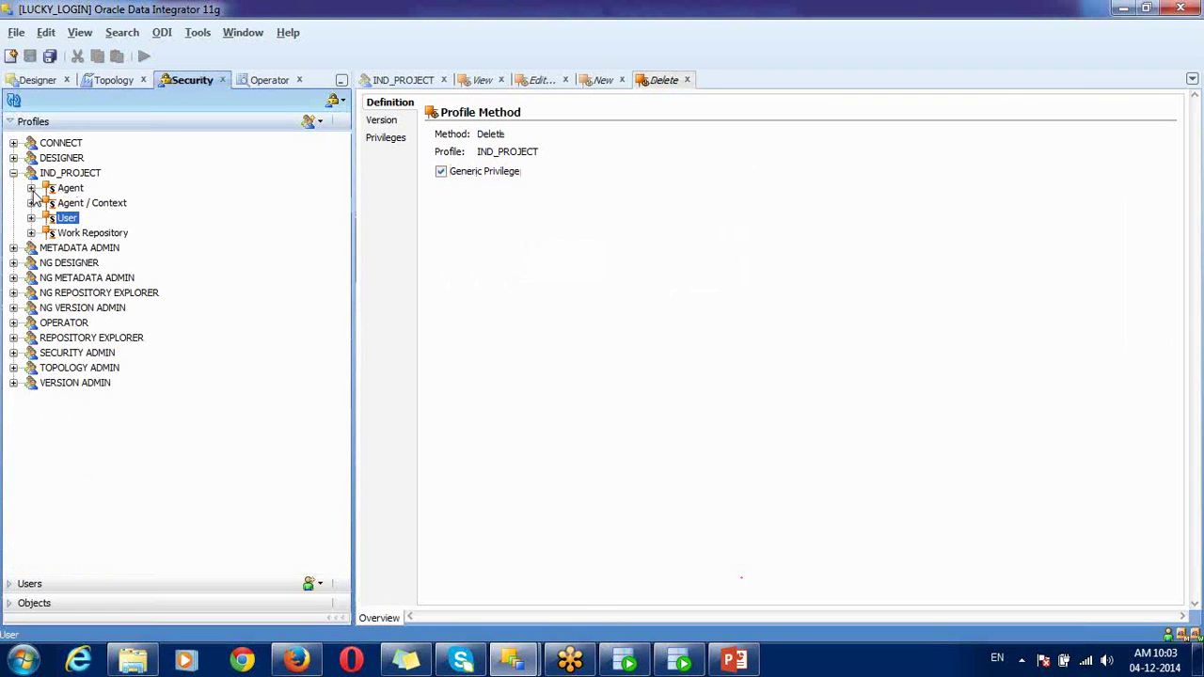
{"action": "left_click", "coordinate": [31, 217]}
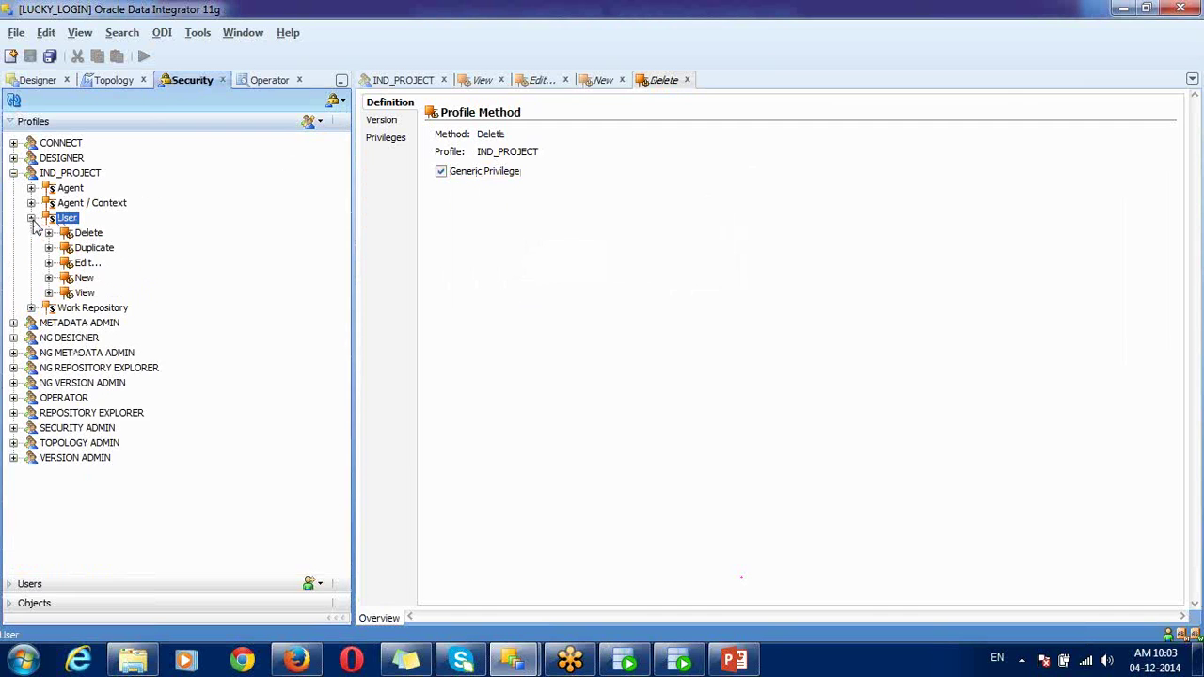
{"action": "double_click", "coordinate": [85, 265]}
{"action": "left_click", "coordinate": [444, 174]}
{"action": "double_click", "coordinate": [89, 234]}
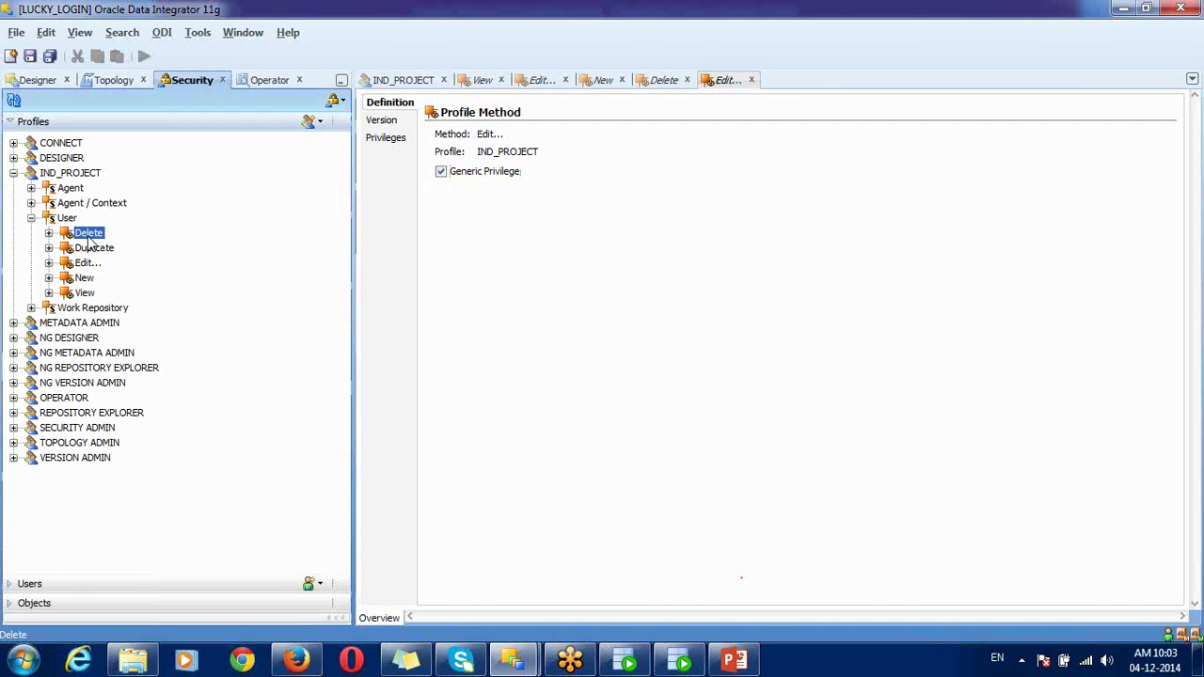
{"action": "left_click", "coordinate": [500, 177]}
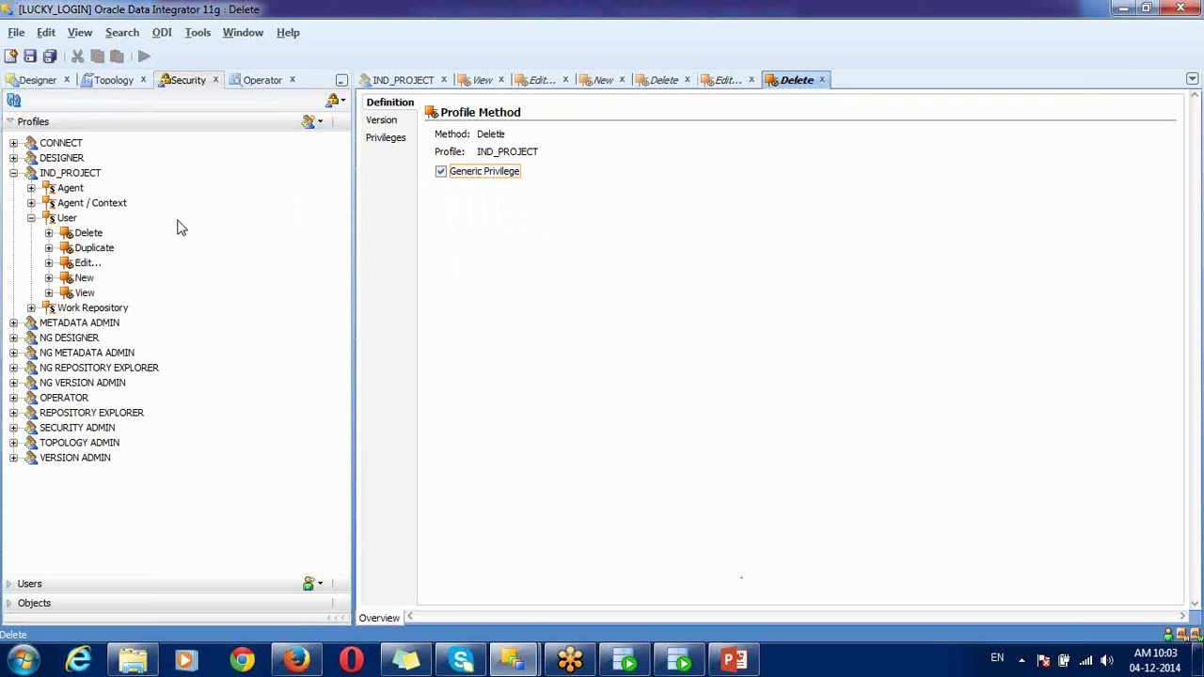
{"action": "left_click", "coordinate": [84, 294]}
{"action": "double_click", "coordinate": [84, 278]}
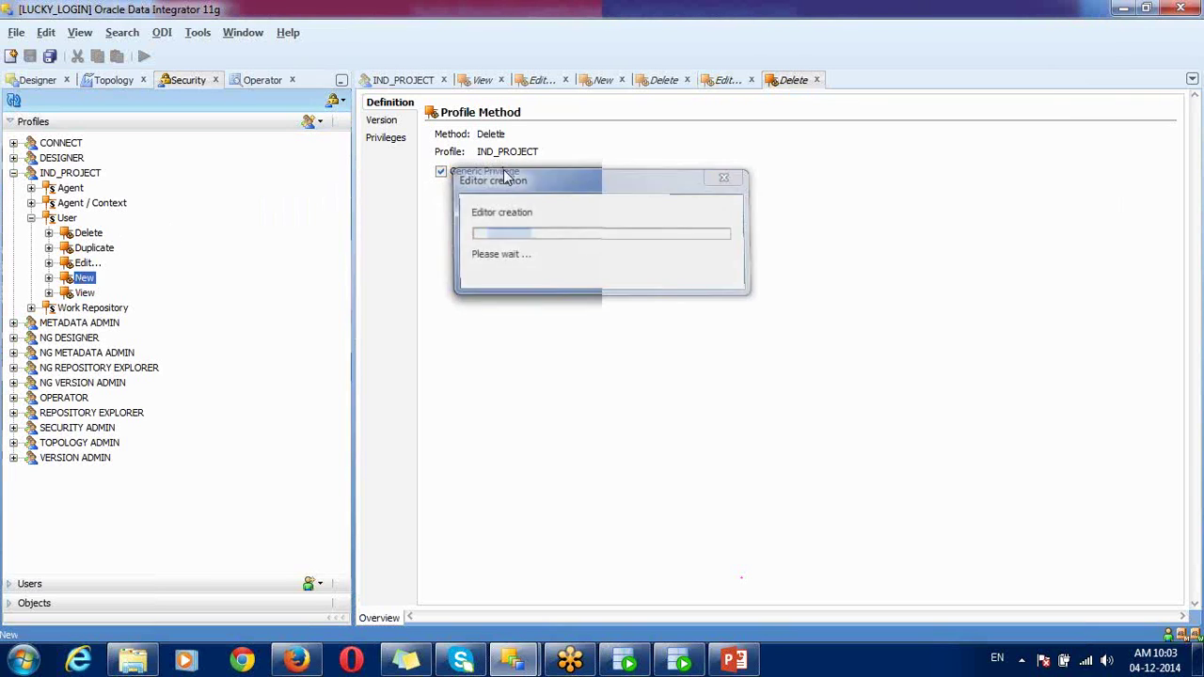
{"action": "left_click", "coordinate": [500, 177]}
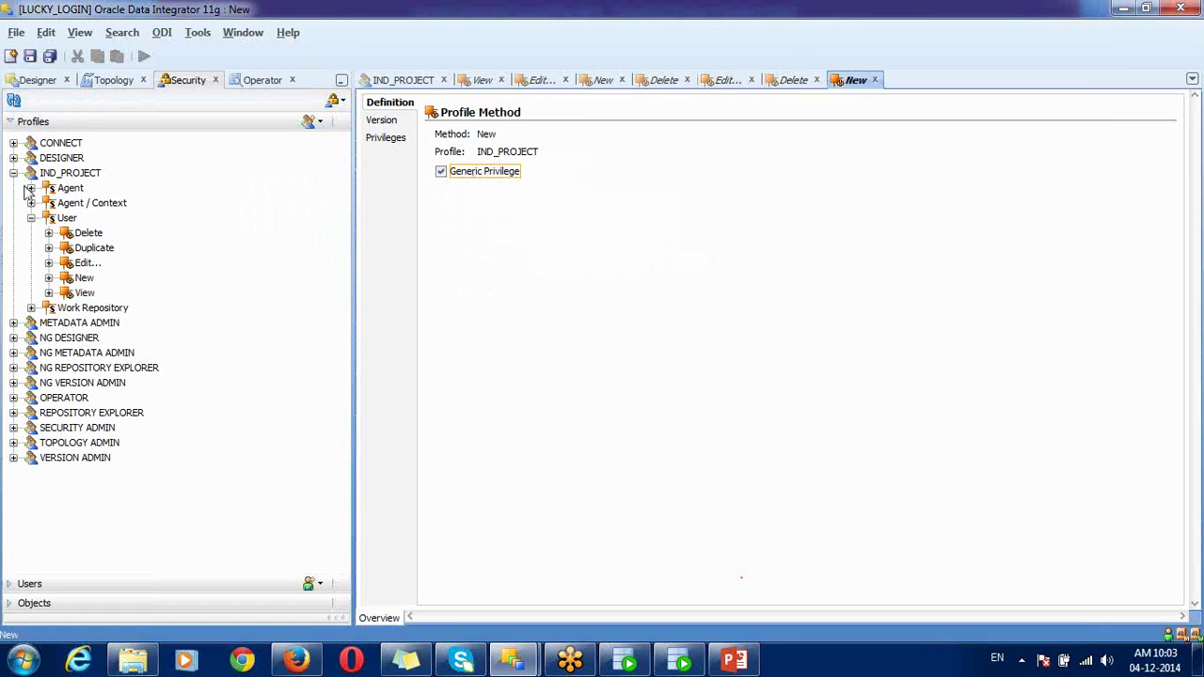
- Grant generic privilege on Work Repository's View method and save all changes
{"action": "left_click", "coordinate": [31, 218]}
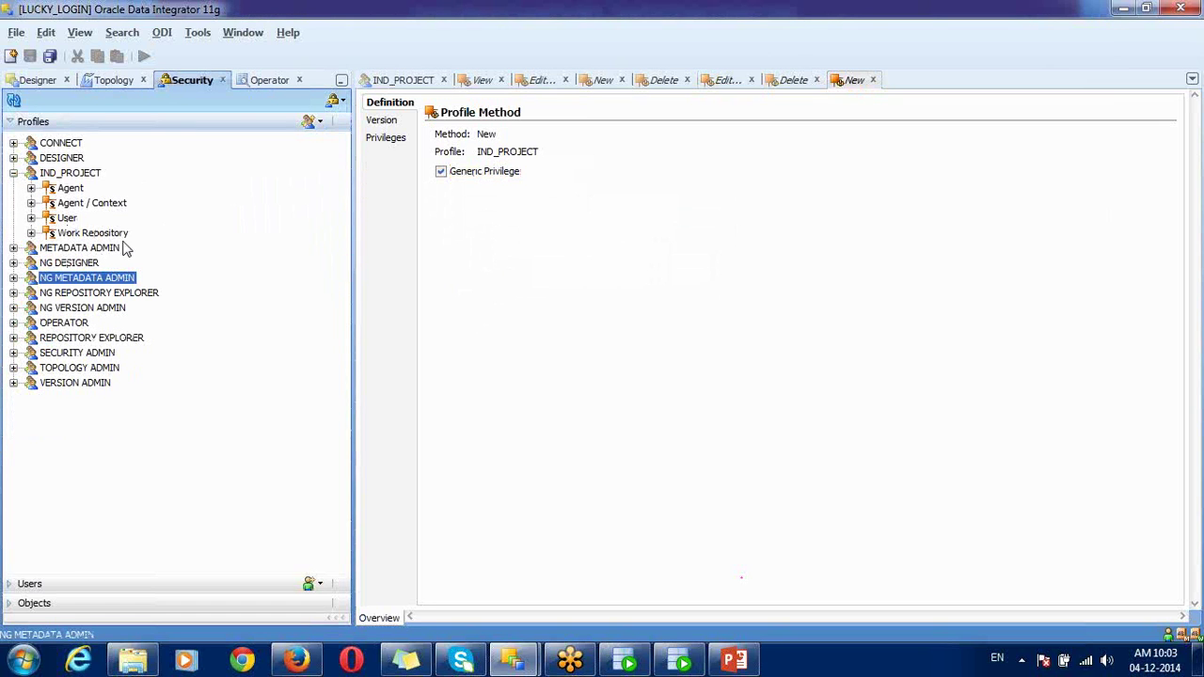
{"action": "left_click", "coordinate": [81, 235]}
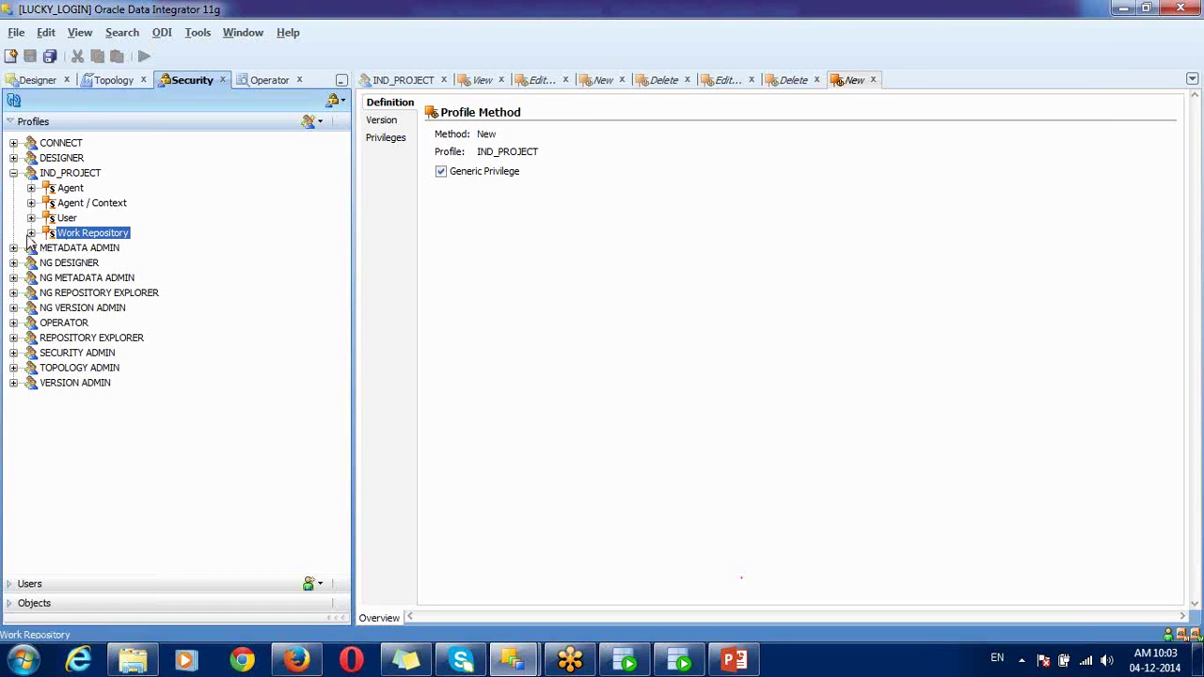
{"action": "left_click", "coordinate": [31, 233]}
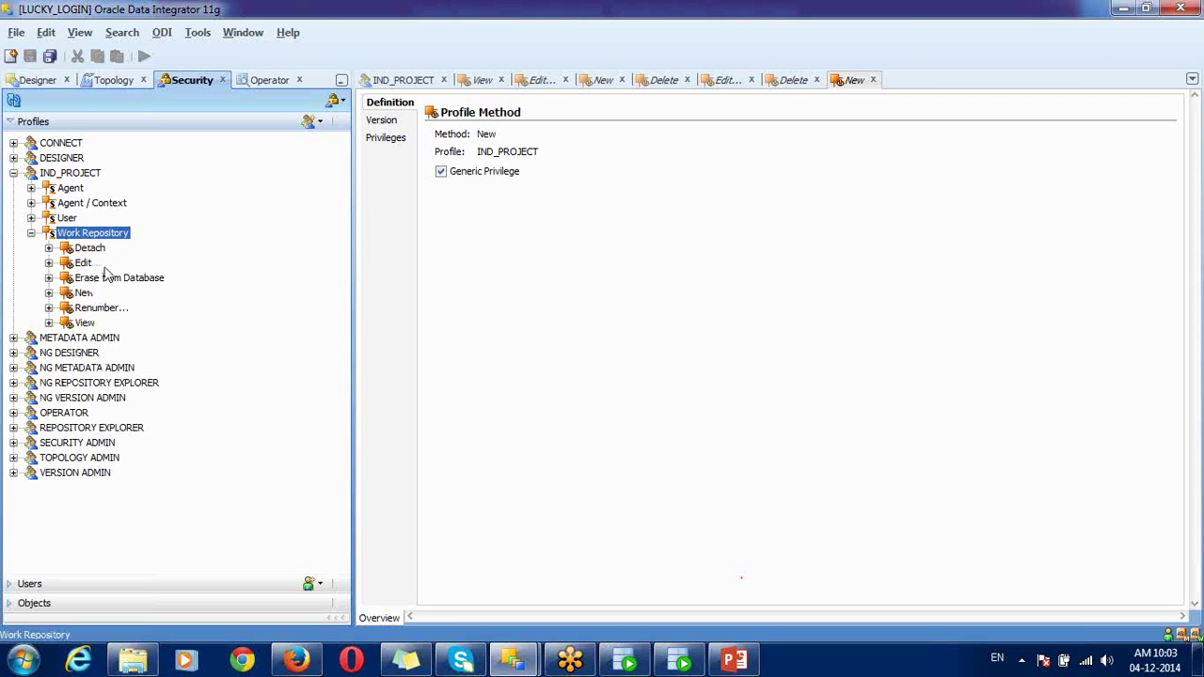
{"action": "double_click", "coordinate": [87, 323]}
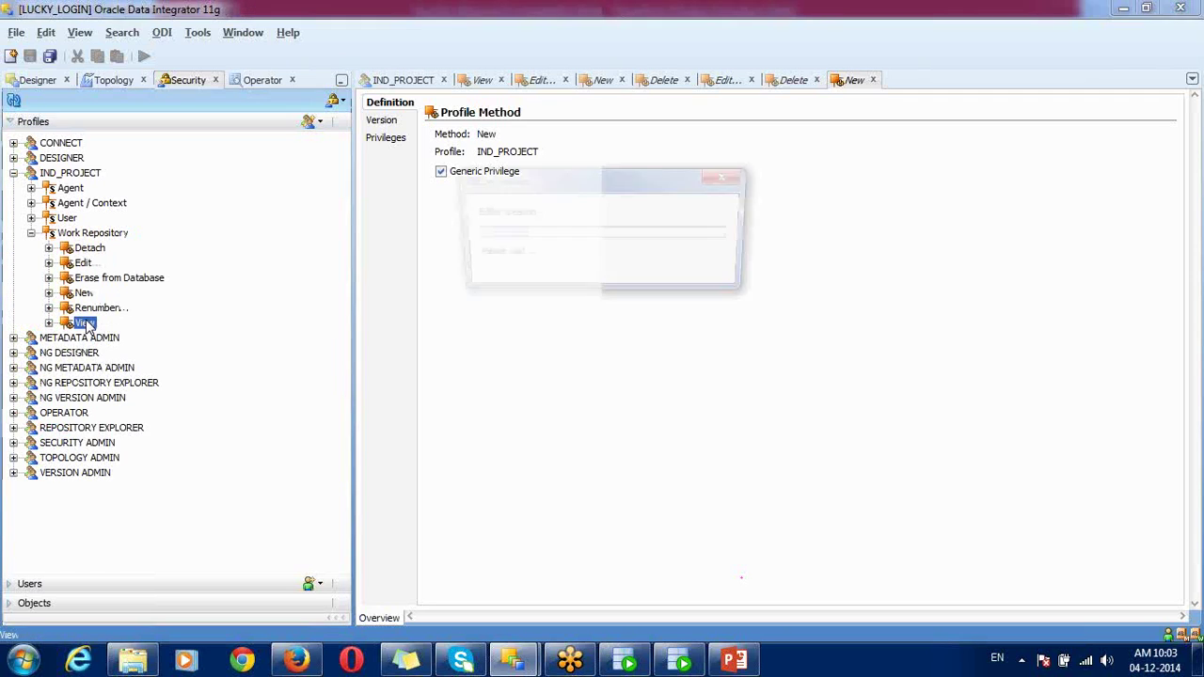
{"action": "left_click", "coordinate": [491, 177]}
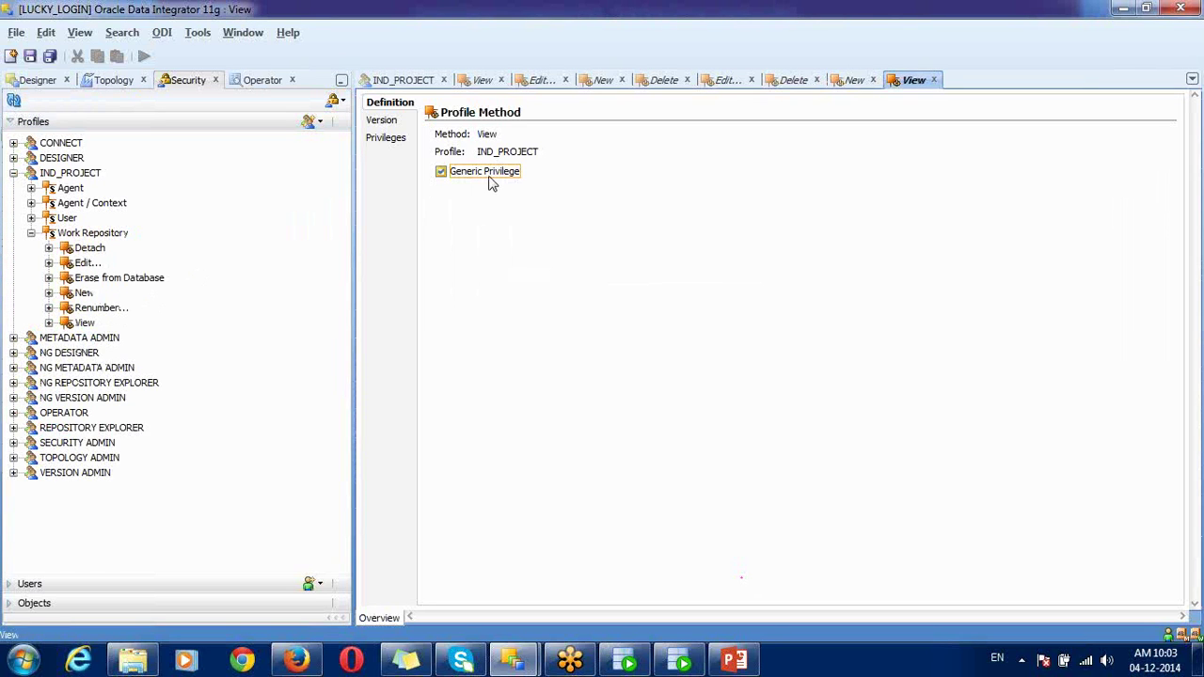
{"action": "left_click", "coordinate": [51, 59]}
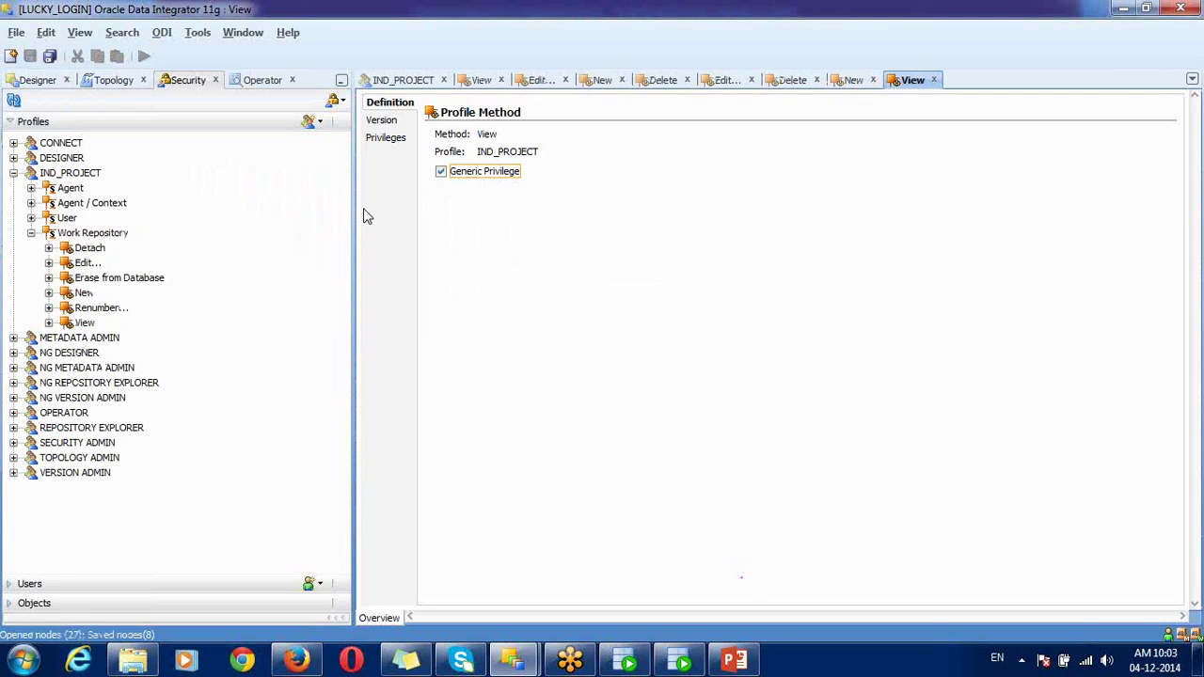
- Close all editor tabs and expand the second user's profiles, selecting NG DESIGNER
{"action": "right_click", "coordinate": [546, 86]}
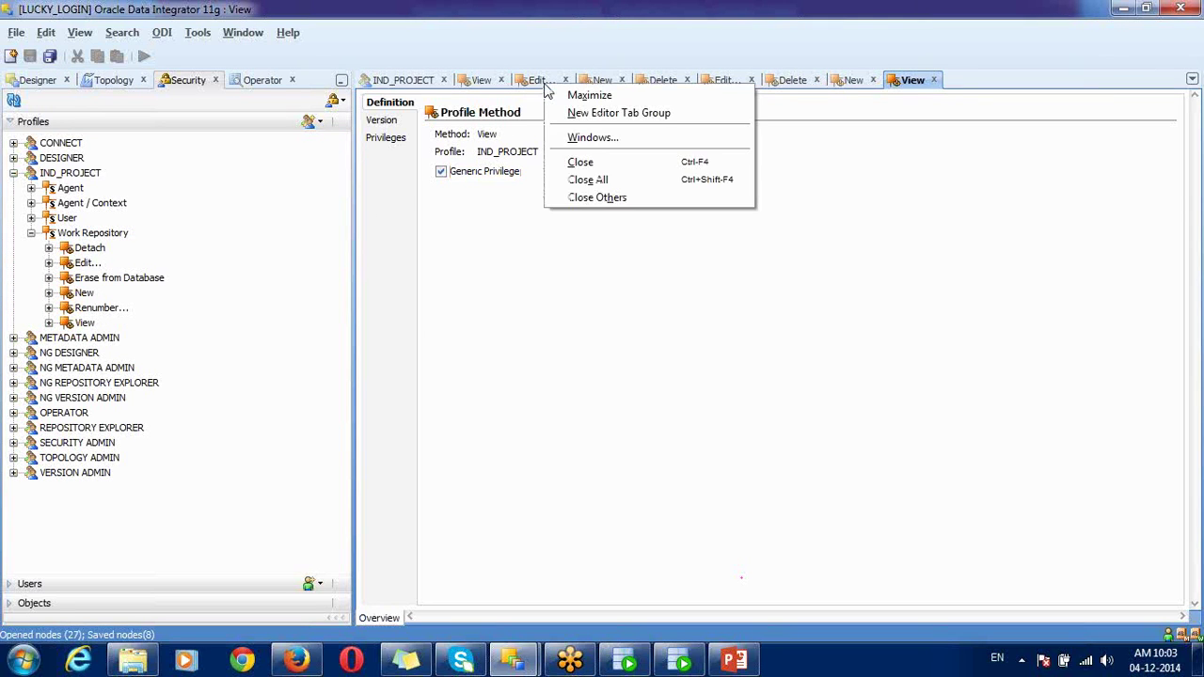
{"action": "left_click", "coordinate": [599, 181]}
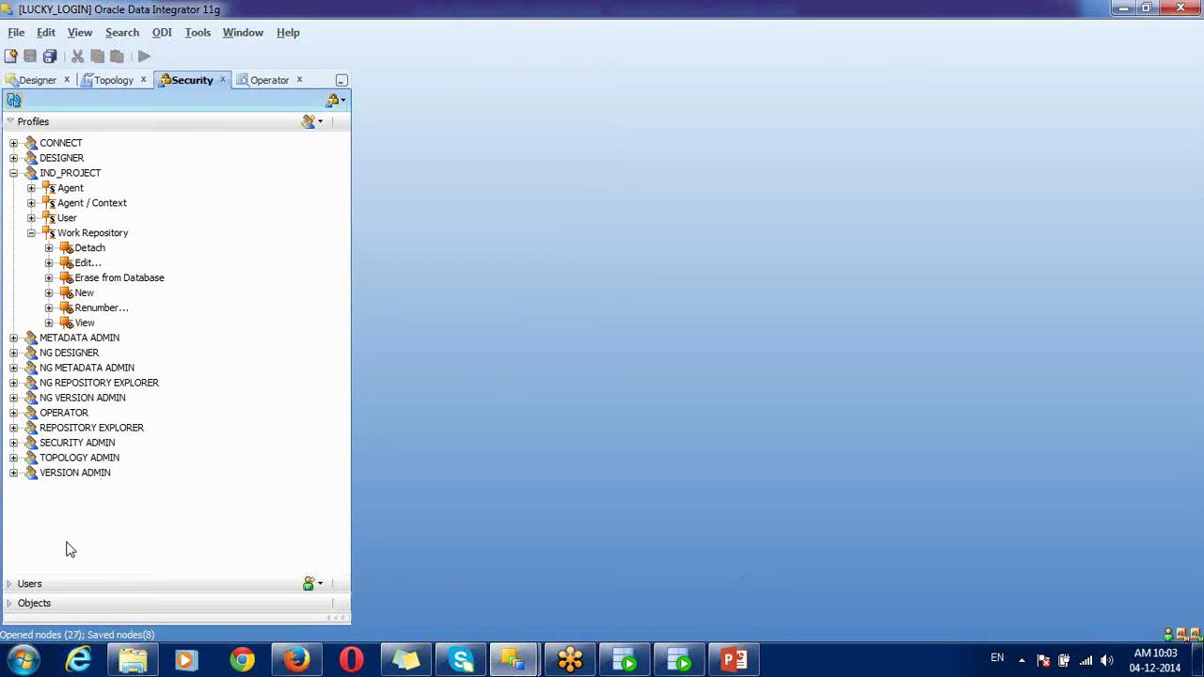
{"action": "left_click", "coordinate": [44, 583]}
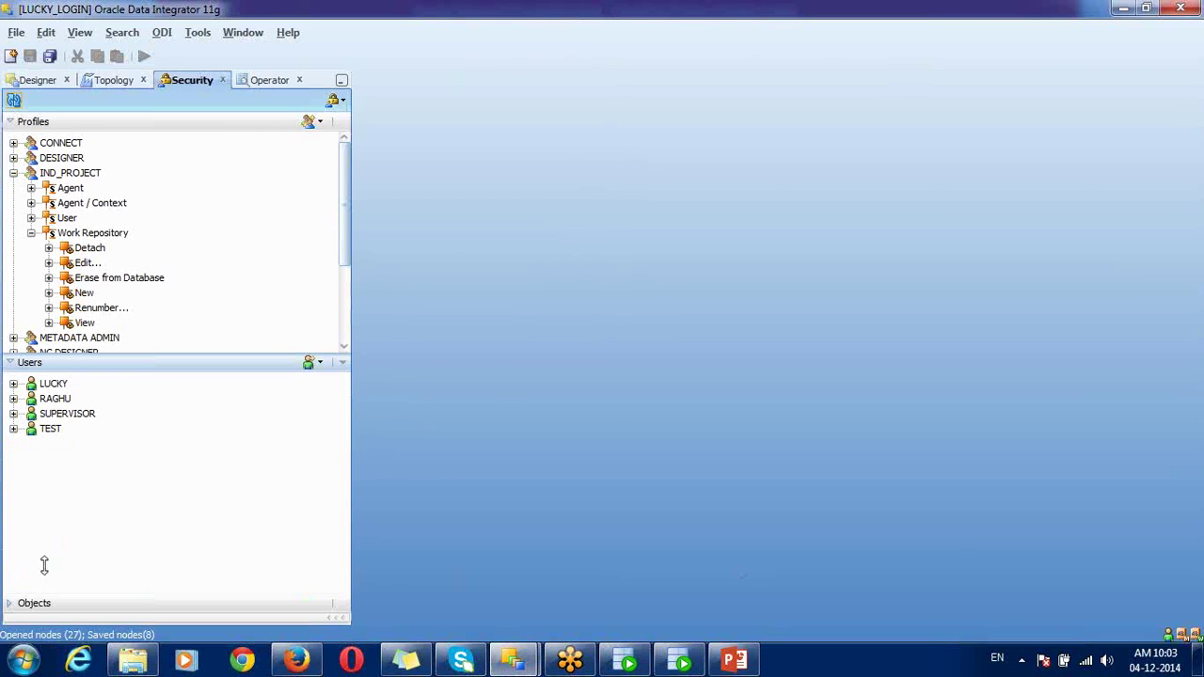
{"action": "left_click", "coordinate": [13, 399]}
{"action": "left_click", "coordinate": [31, 413]}
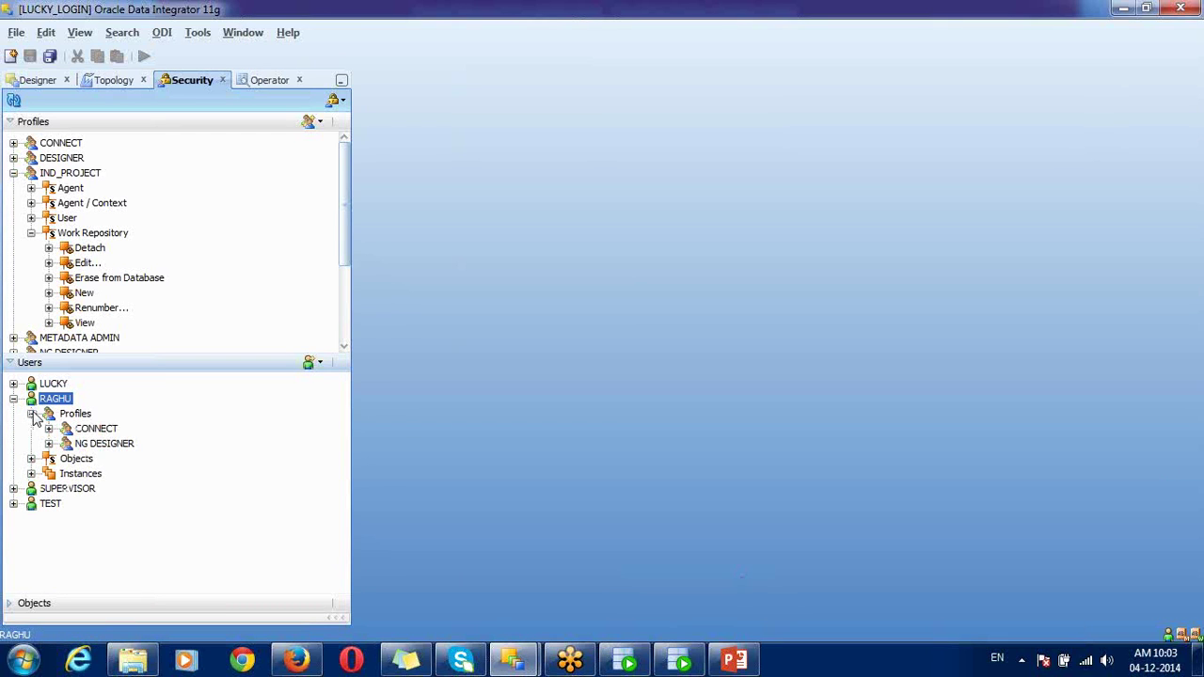
{"action": "left_click", "coordinate": [97, 448]}
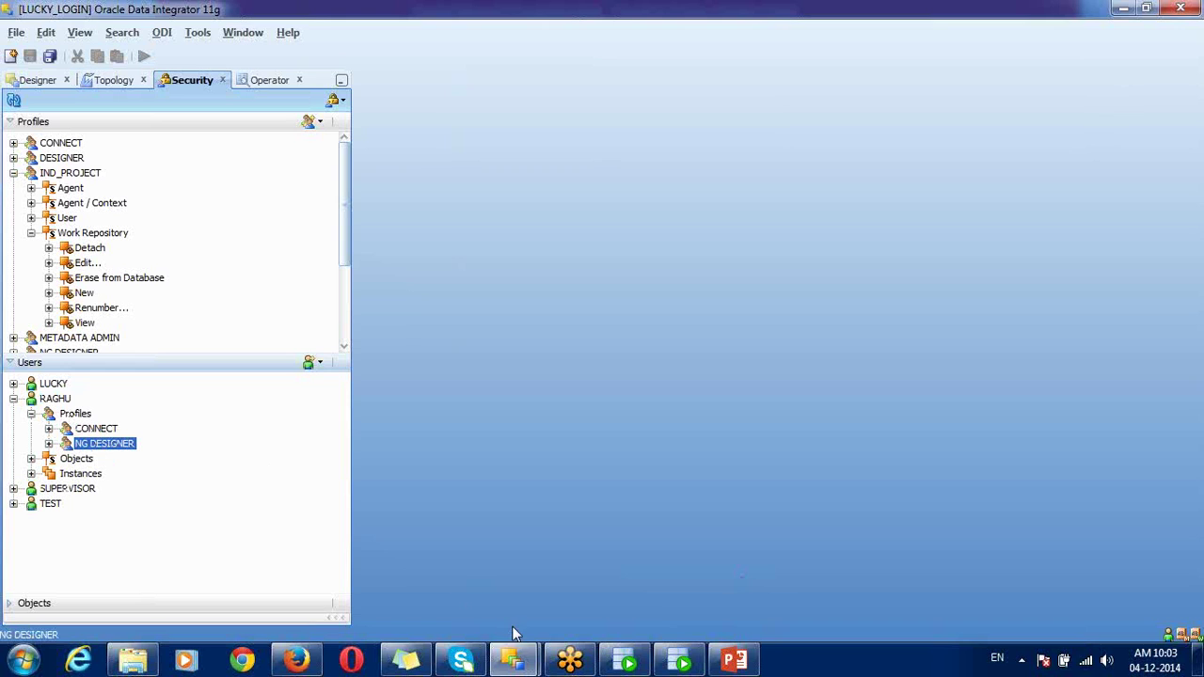
- In the other session, inspect the second user's context menu in Security, then expand Topology's Agents
{"action": "mouse_move", "coordinate": [512, 658]}
{"action": "left_click", "coordinate": [438, 587]}
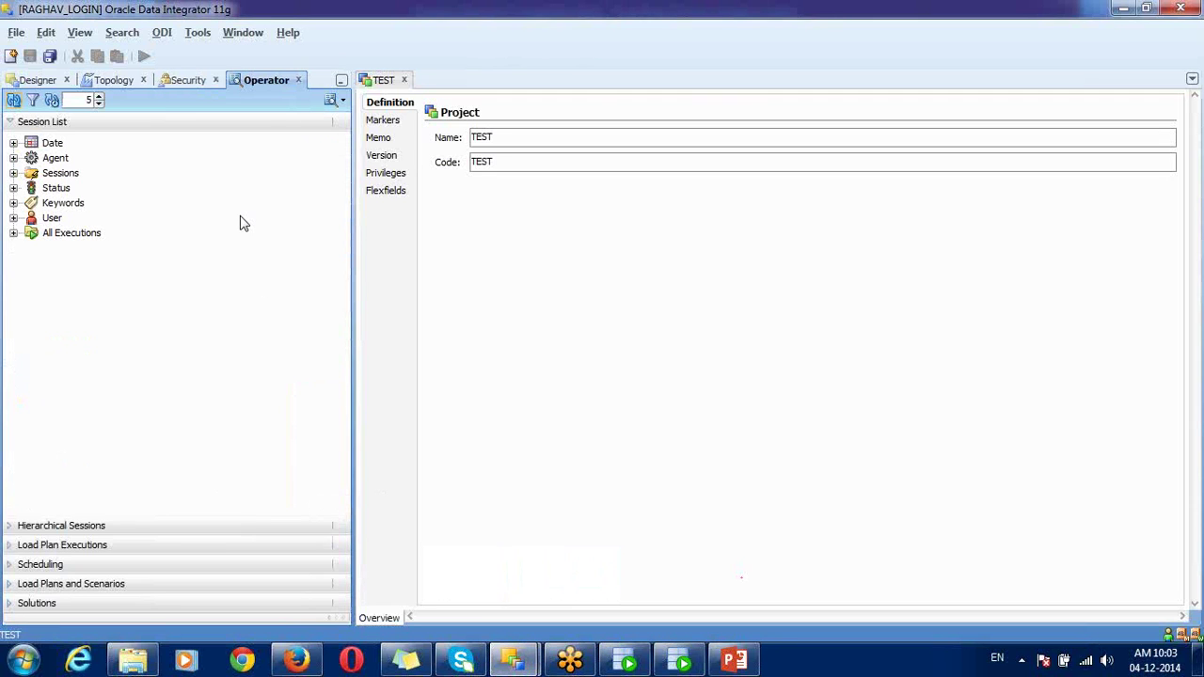
{"action": "left_click", "coordinate": [184, 81]}
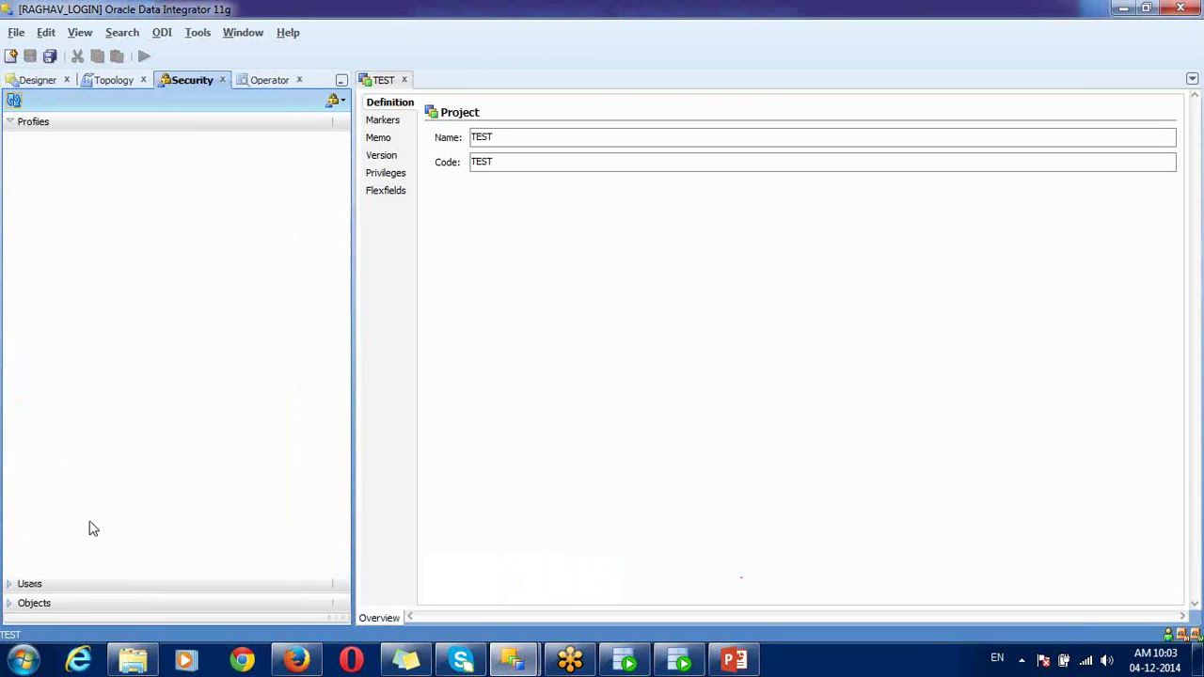
{"action": "left_click", "coordinate": [66, 583]}
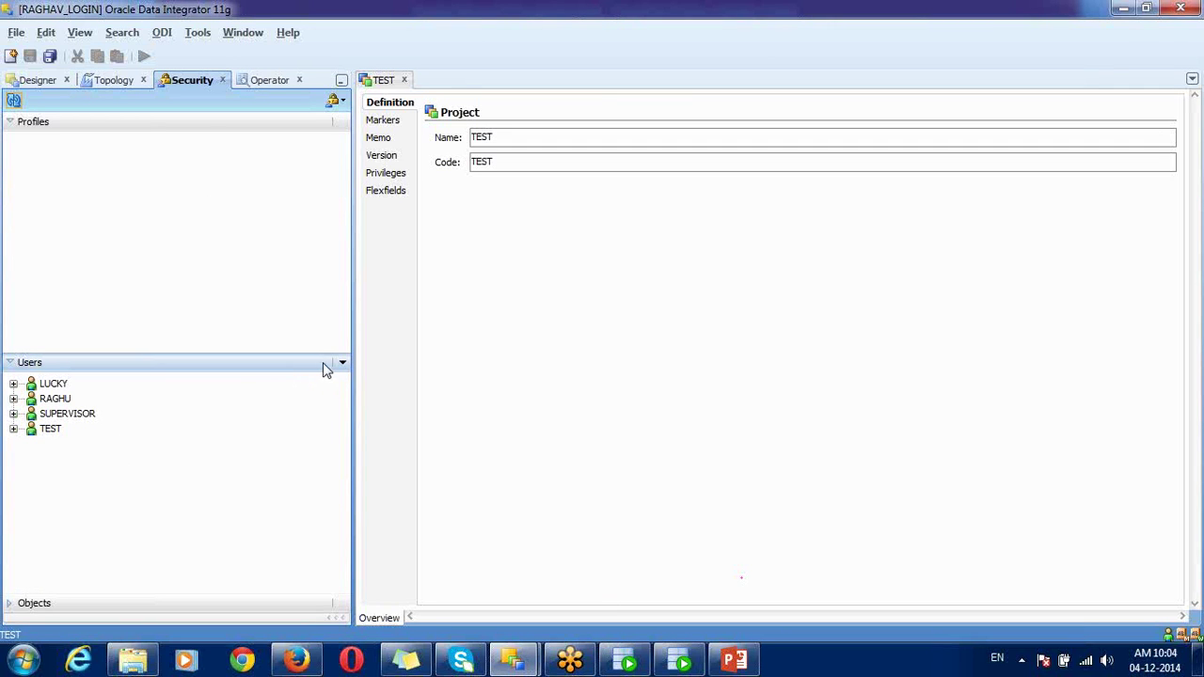
{"action": "left_click", "coordinate": [55, 399]}
{"action": "right_click", "coordinate": [54, 399]}
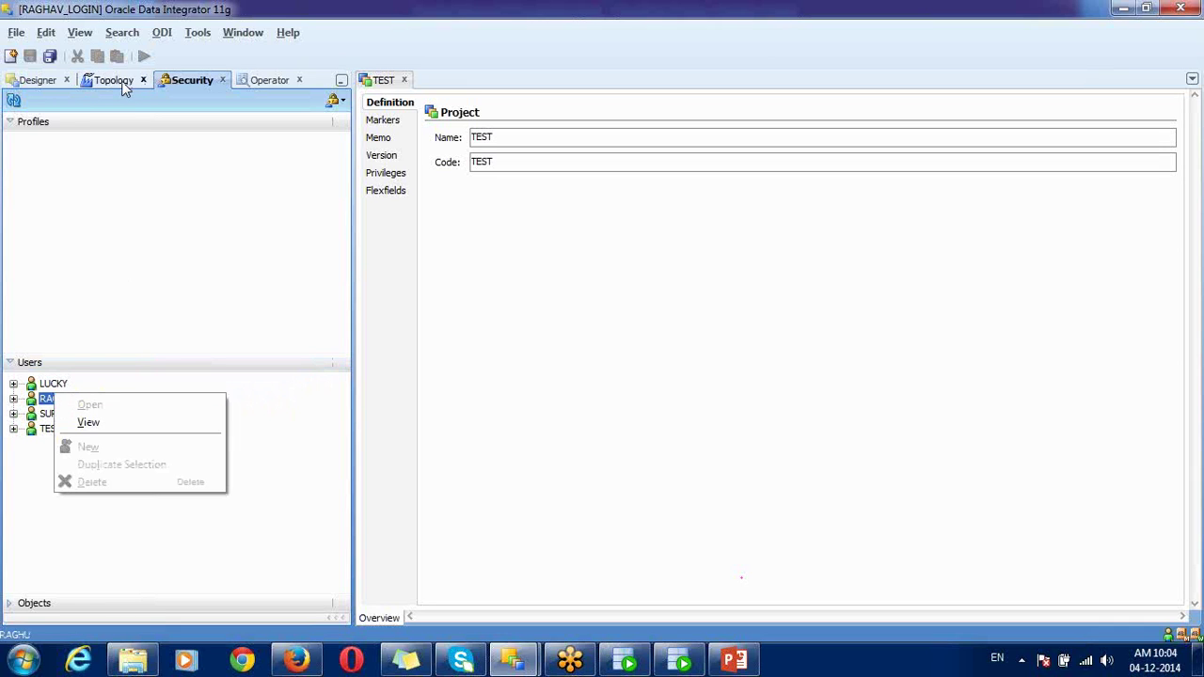
{"action": "left_click", "coordinate": [118, 82]}
{"action": "left_click", "coordinate": [15, 158]}
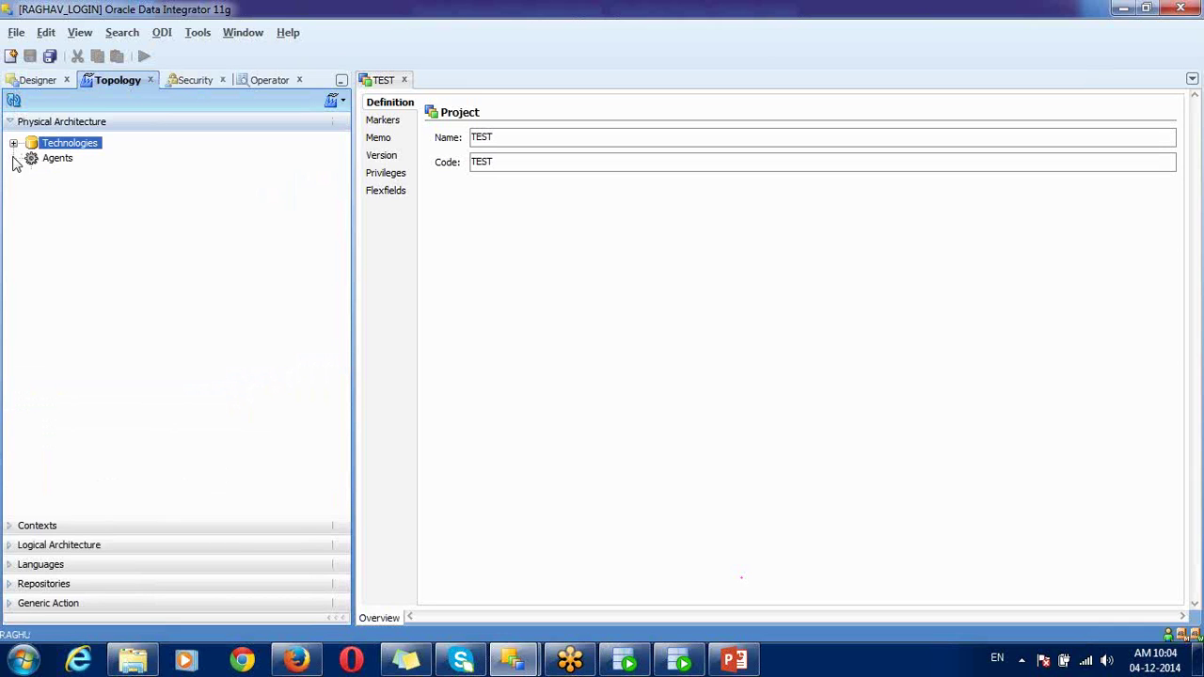
{"action": "left_click", "coordinate": [27, 162]}
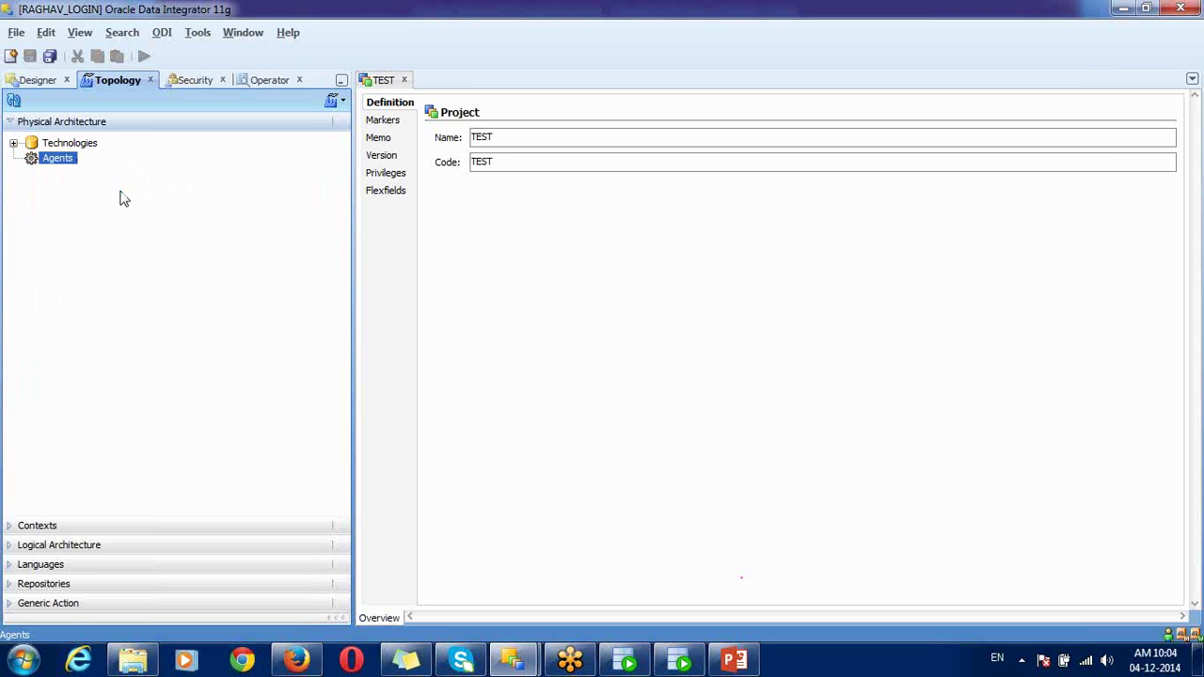
- Disconnect this session, begin reconnecting with a new user name, then return to the admin window
{"action": "left_click", "coordinate": [163, 33]}
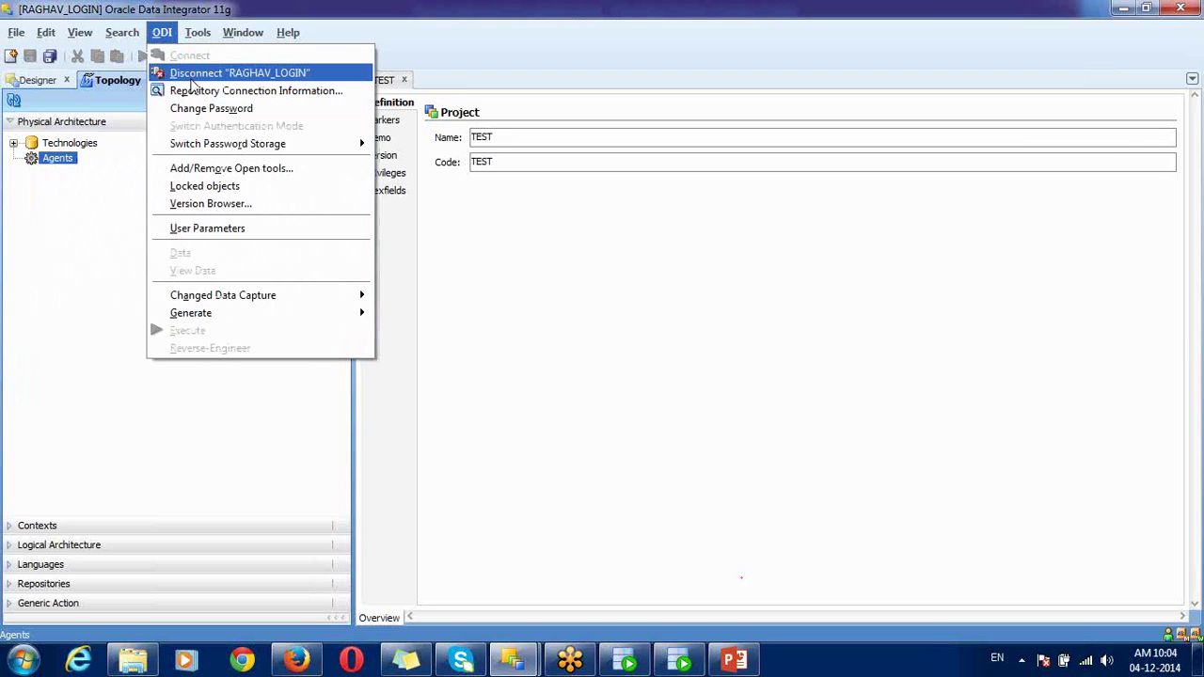
{"action": "left_click", "coordinate": [191, 79]}
{"action": "left_click", "coordinate": [162, 146]}
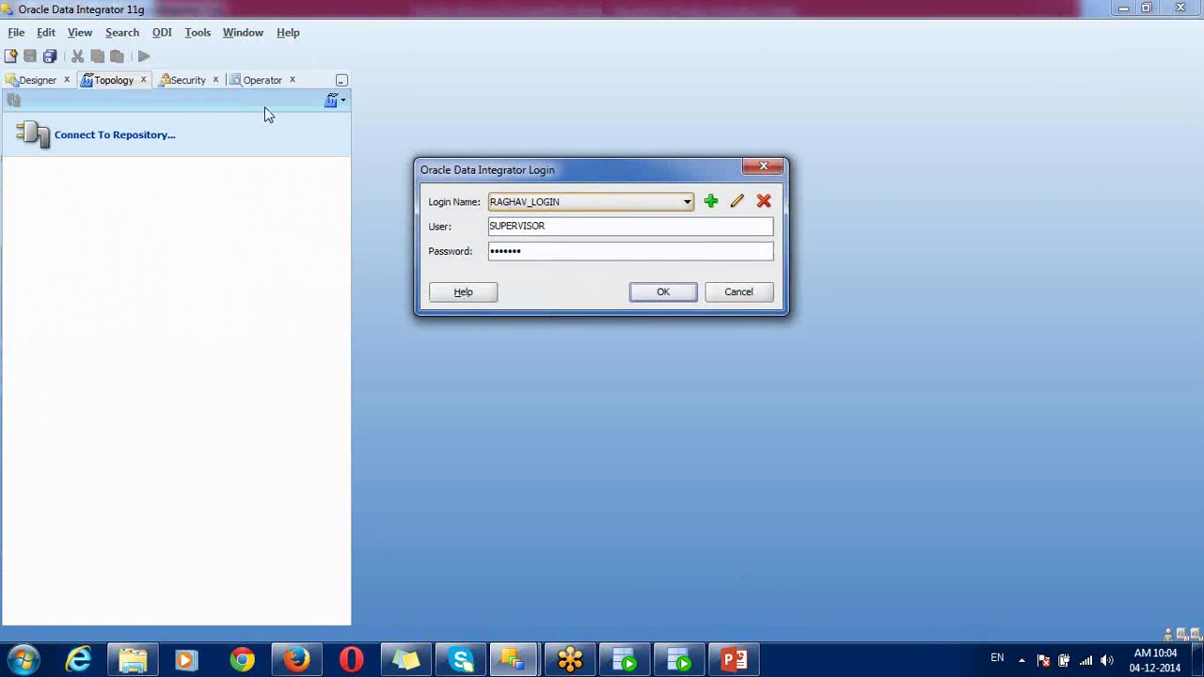
{"action": "double_click", "coordinate": [514, 222]}
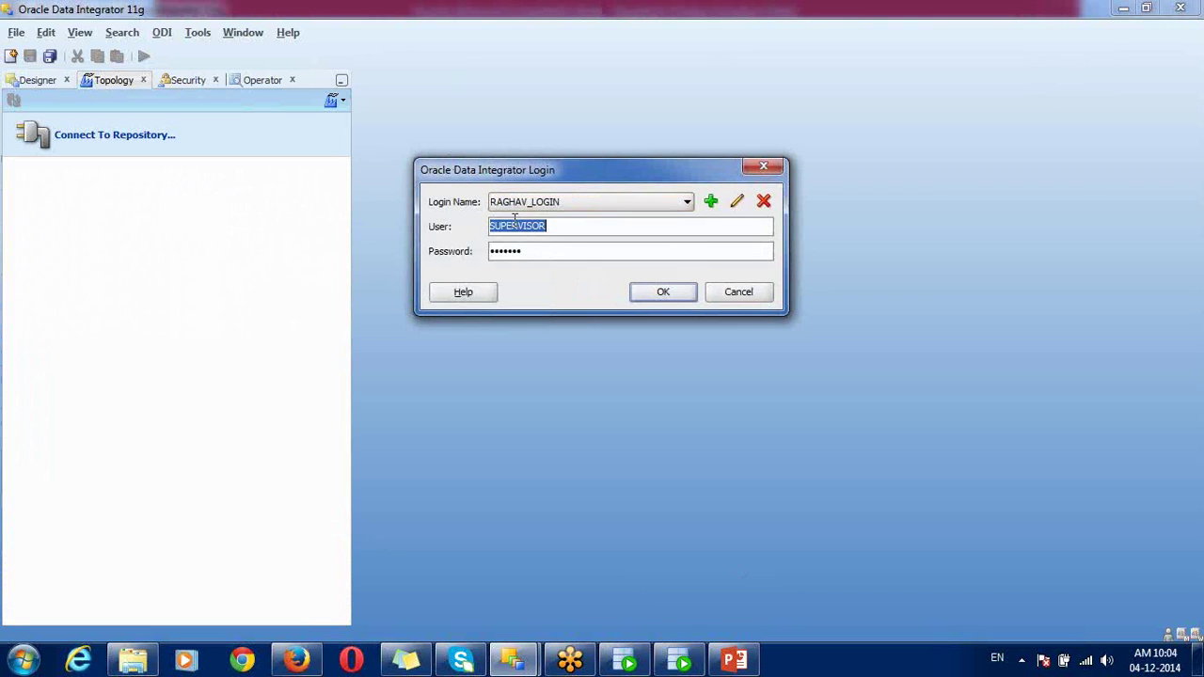
{"action": "type", "text": "RAGHU"}
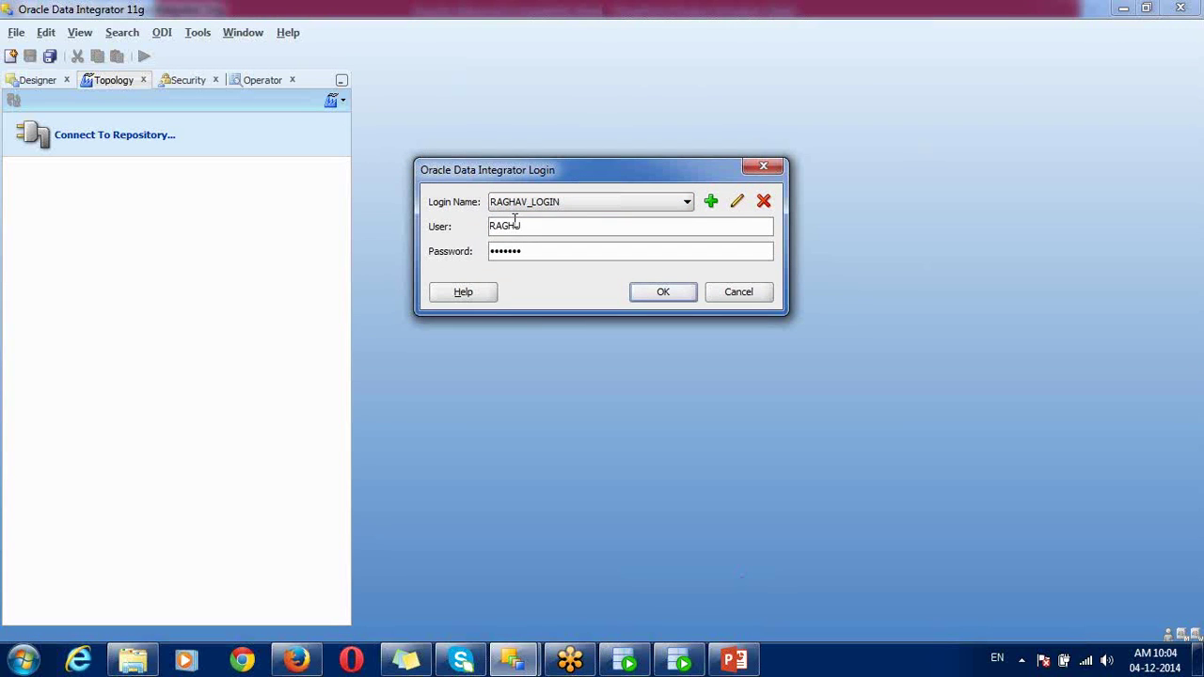
{"action": "left_click", "coordinate": [513, 659]}
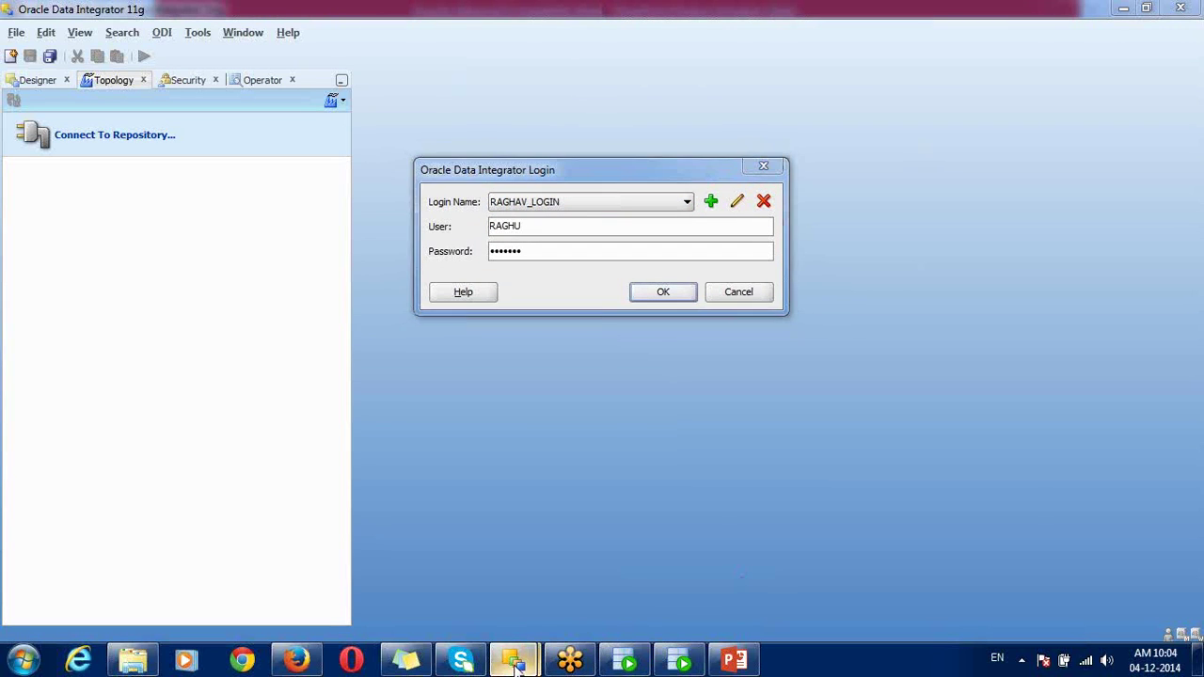
{"action": "left_click", "coordinate": [605, 545]}
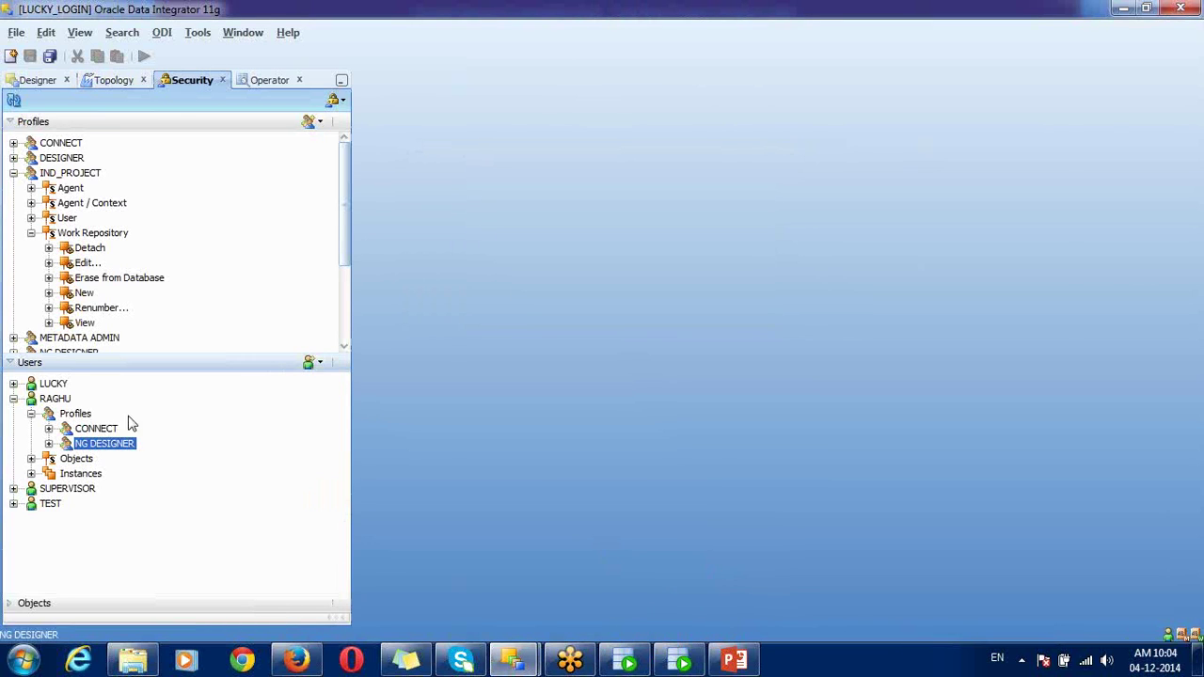
- Assign the IND_PROJECT profile to the second user and confirm it appears among their profiles
{"action": "left_click", "coordinate": [65, 174]}
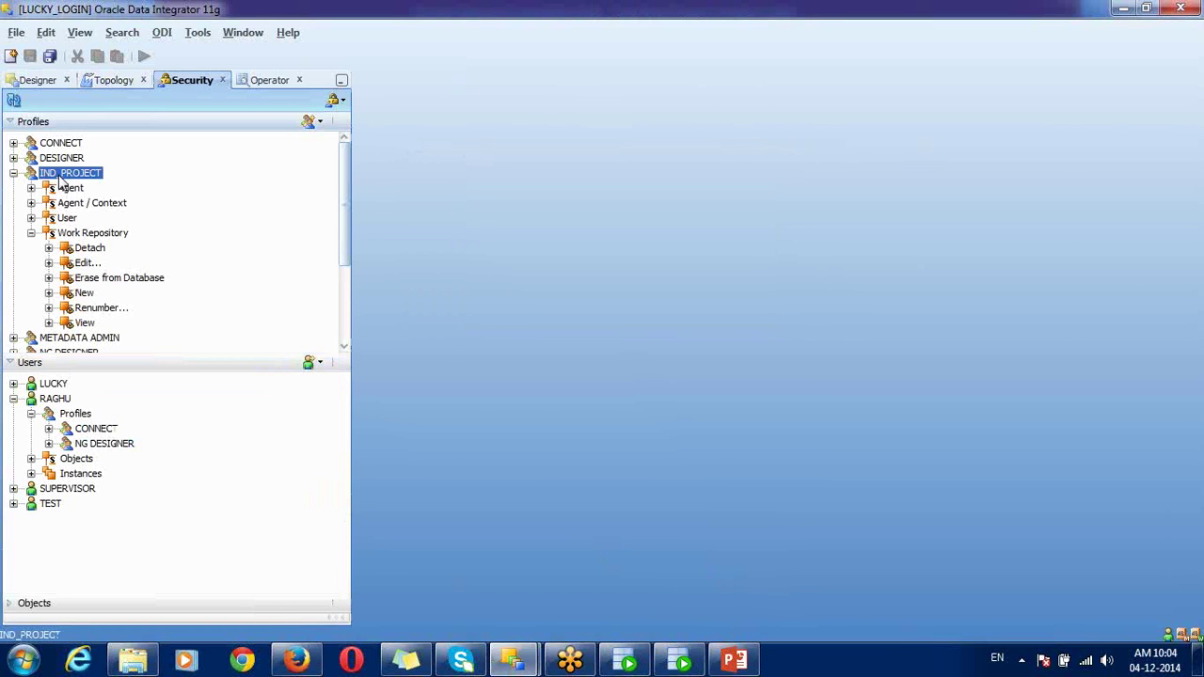
{"action": "left_click", "coordinate": [31, 232]}
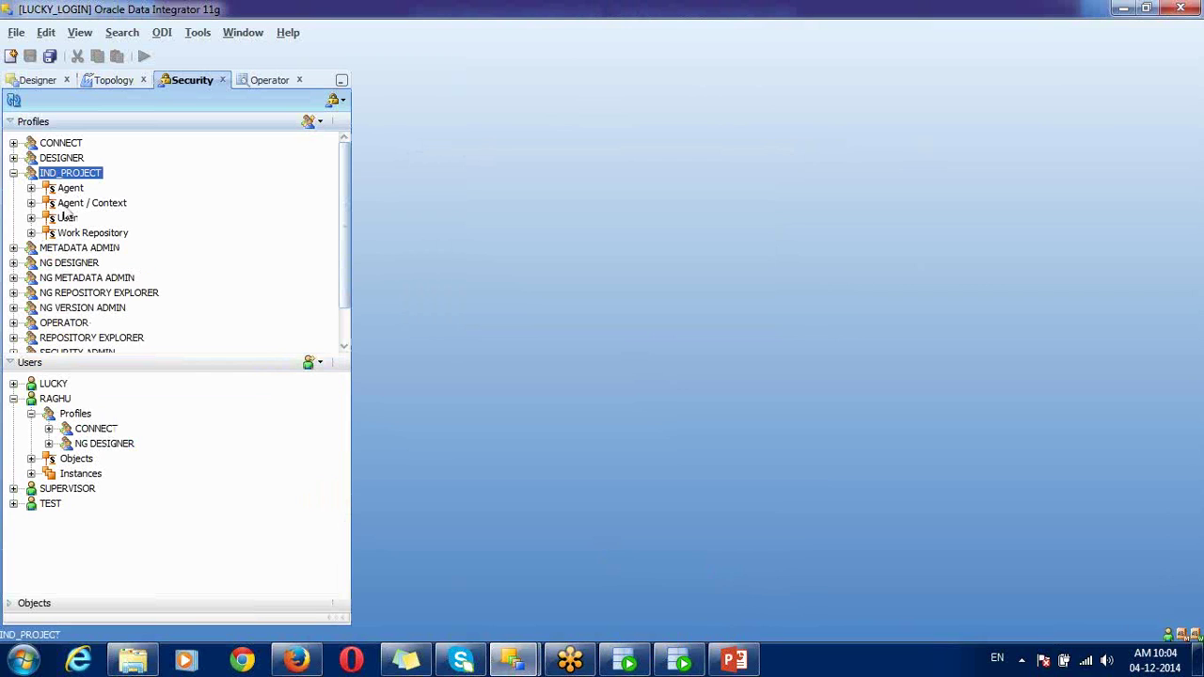
{"action": "left_click", "coordinate": [66, 218]}
{"action": "left_click", "coordinate": [77, 189]}
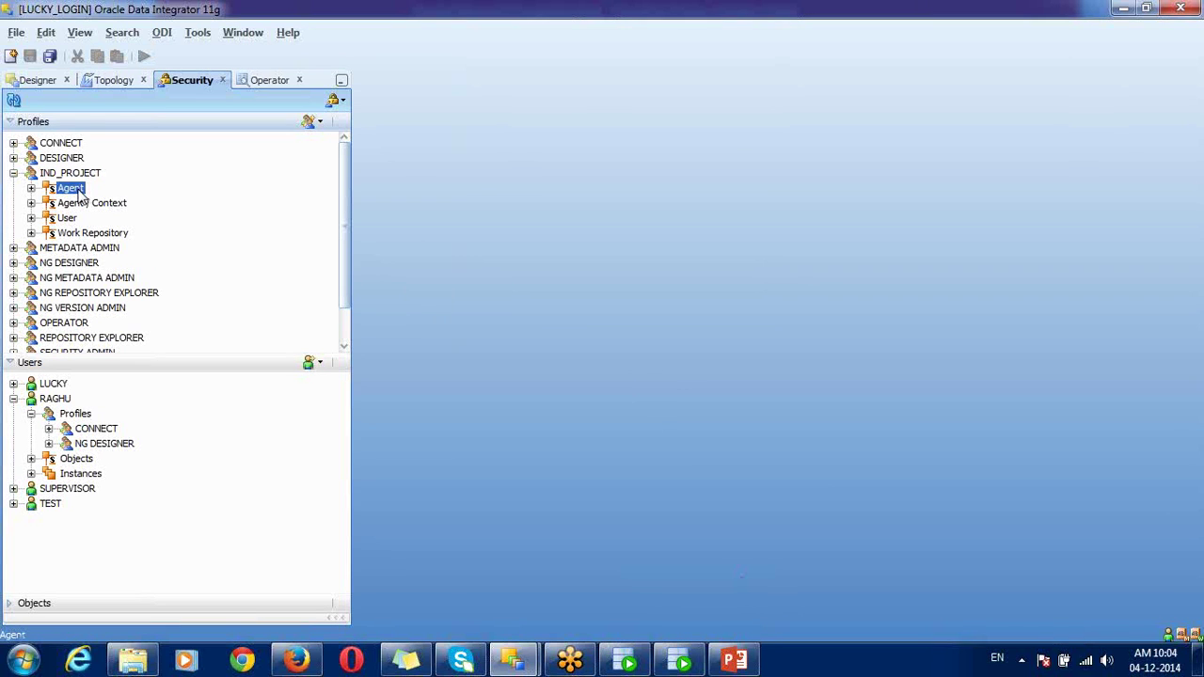
{"action": "left_click_drag", "start_coordinate": [59, 177], "coordinate": [64, 403]}
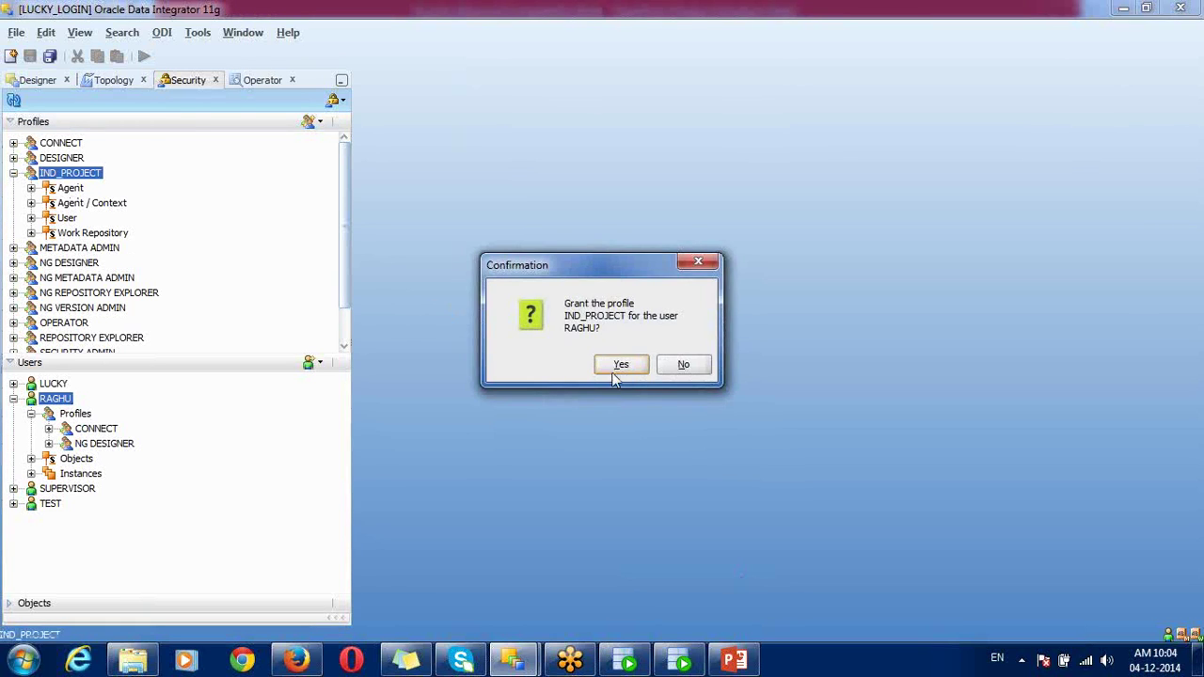
{"action": "left_click", "coordinate": [612, 370]}
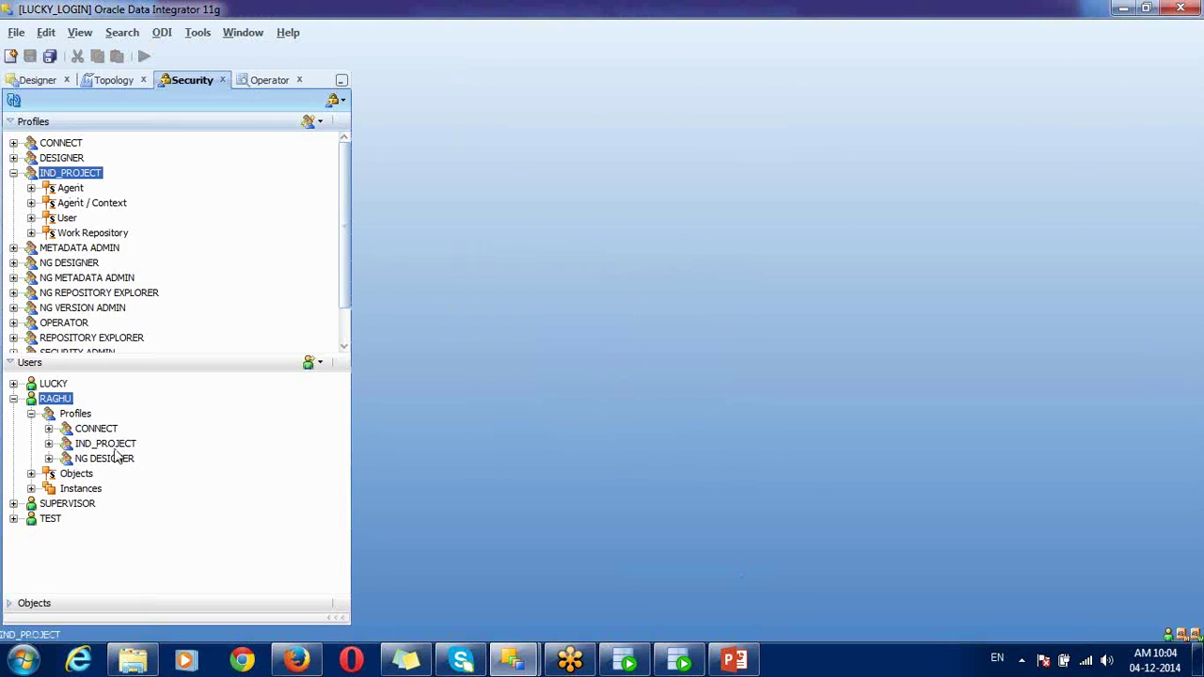
{"action": "left_click", "coordinate": [111, 448]}
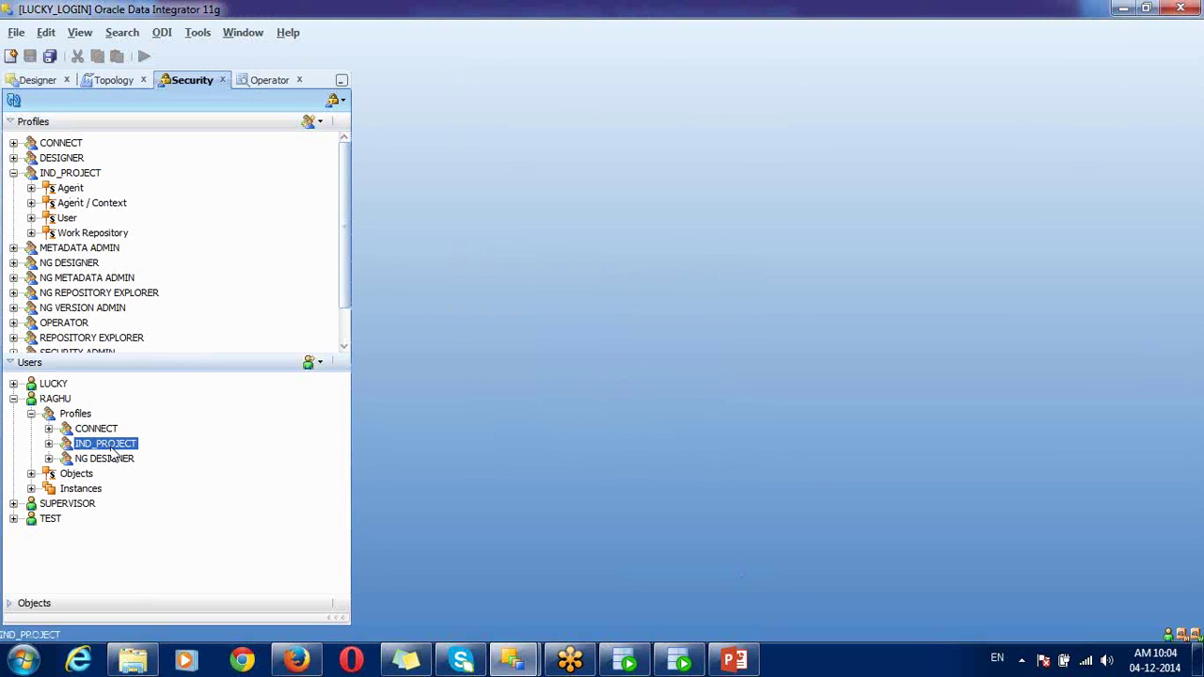
- Log the other session in as that user, check its Agents and Users actions, then return to the admin window
{"action": "mouse_move", "coordinate": [512, 658]}
{"action": "left_click", "coordinate": [444, 548]}
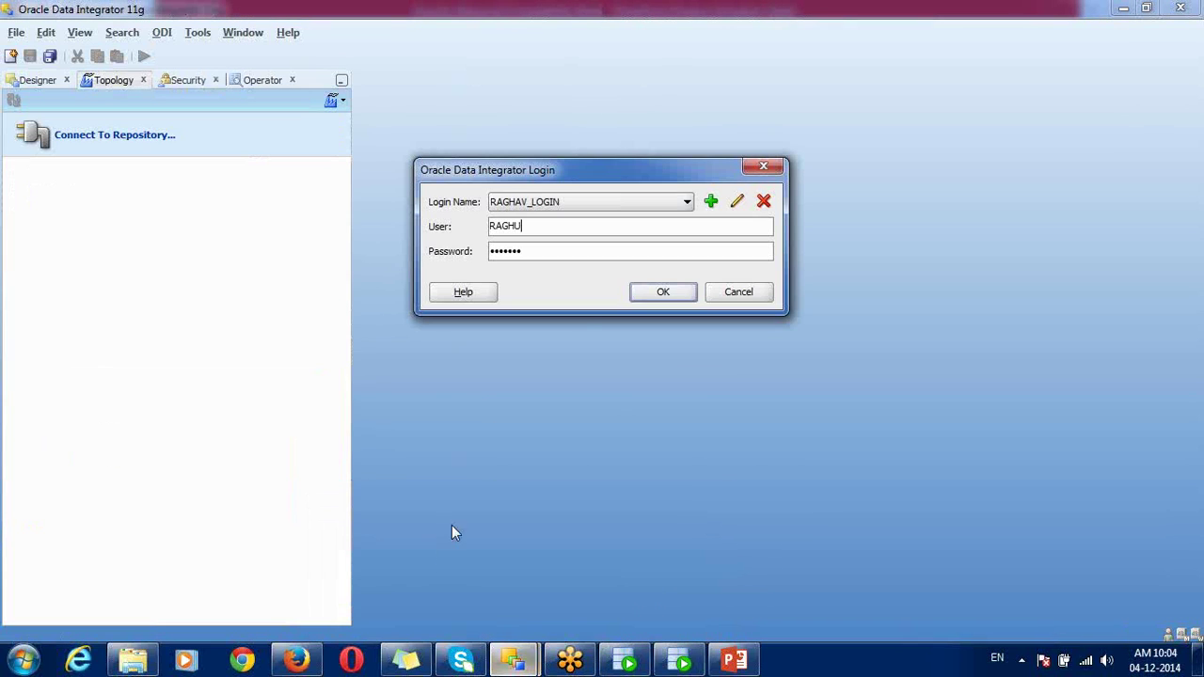
{"action": "left_click", "coordinate": [649, 292]}
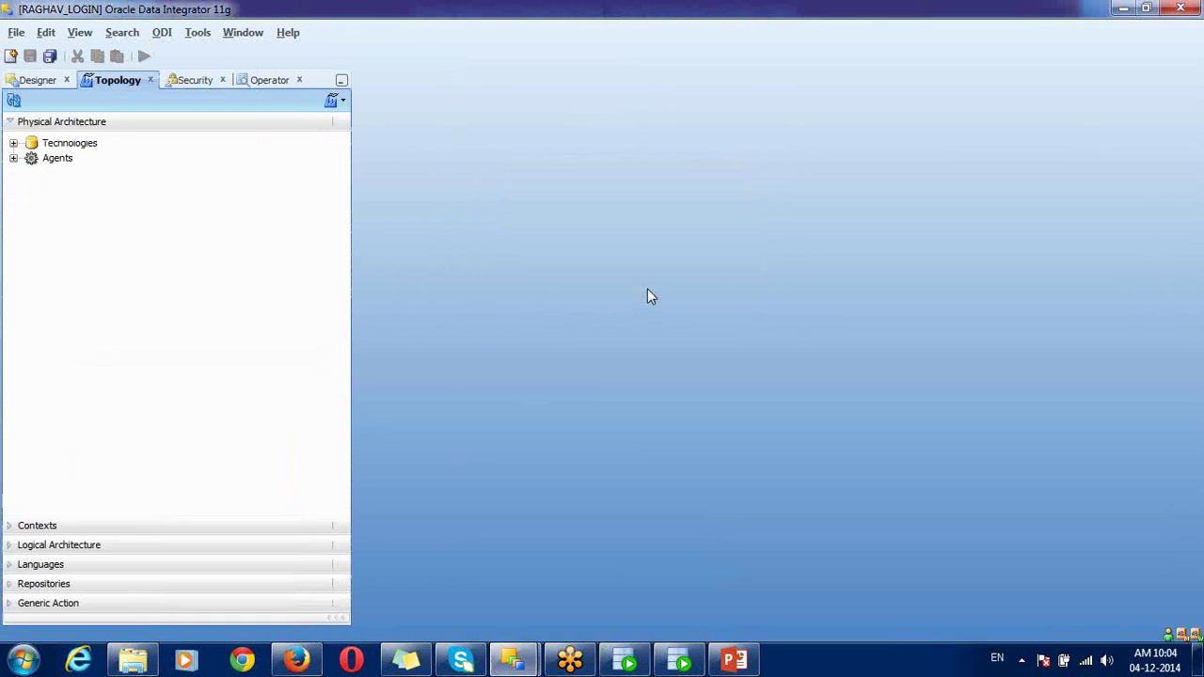
{"action": "right_click", "coordinate": [47, 163]}
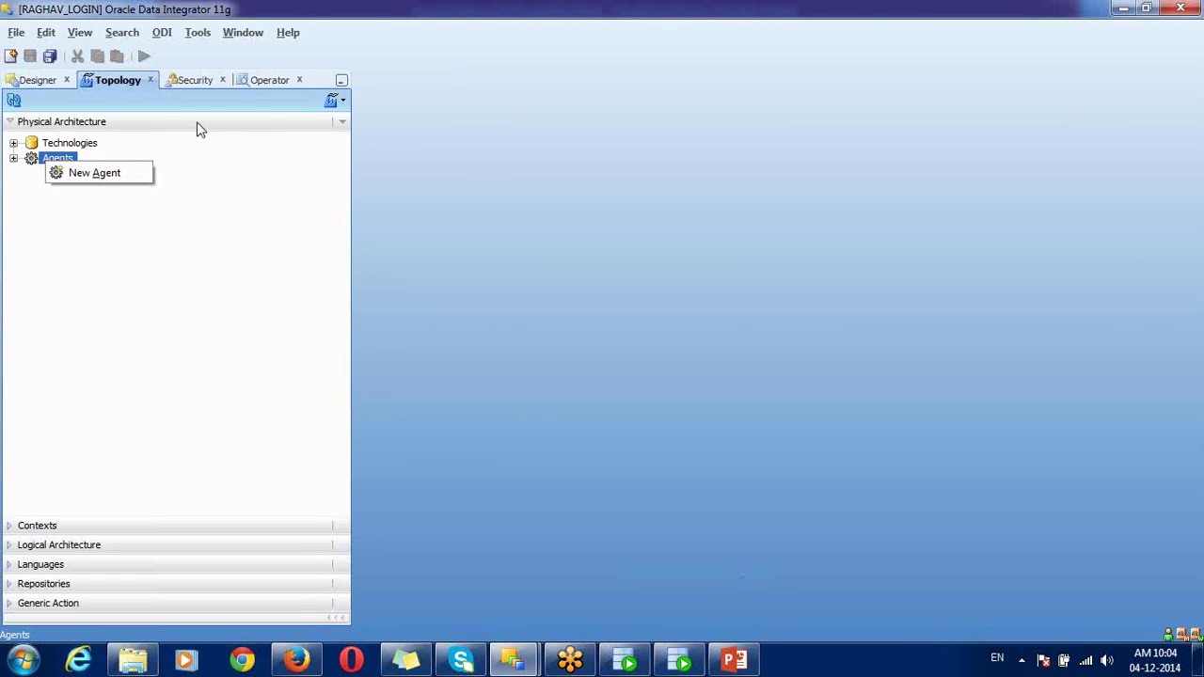
{"action": "left_click", "coordinate": [199, 79]}
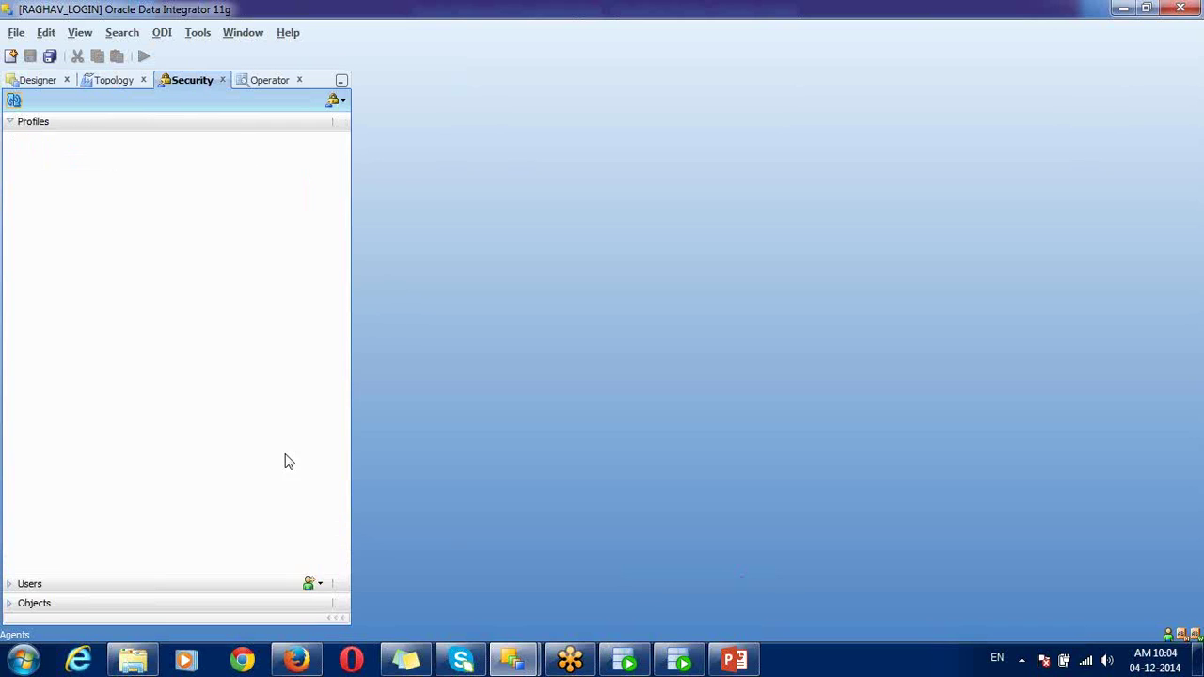
{"action": "left_click", "coordinate": [223, 580]}
{"action": "left_click", "coordinate": [319, 365]}
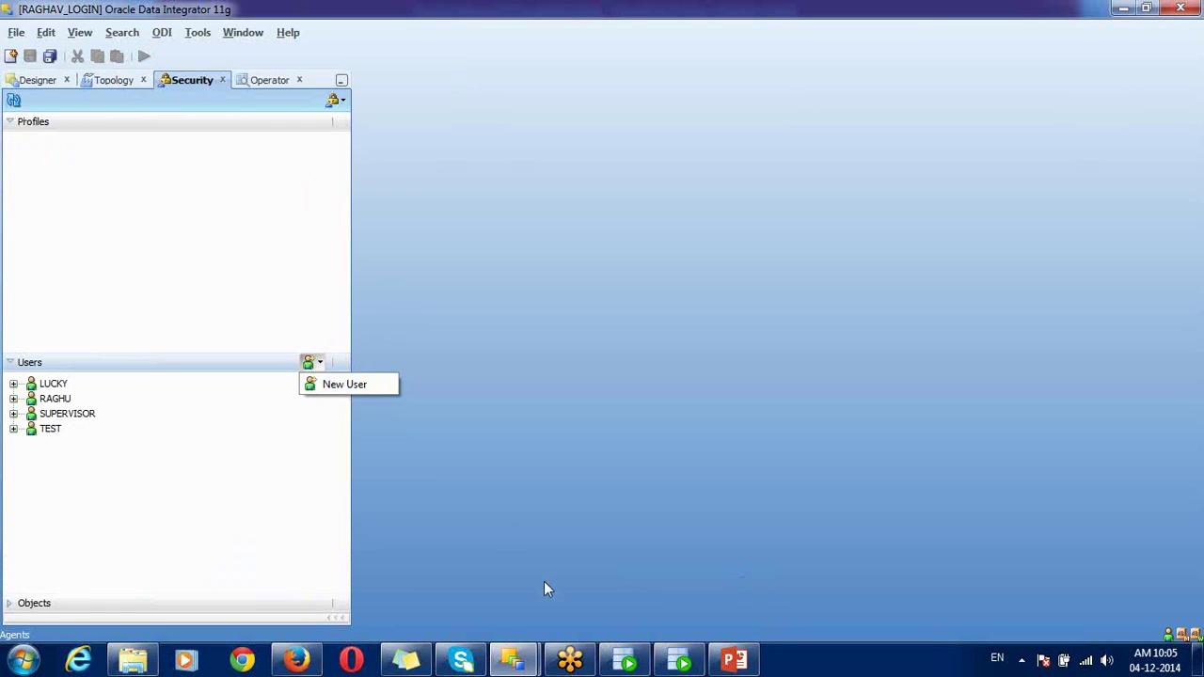
{"action": "left_click", "coordinate": [513, 659]}
{"action": "left_click", "coordinate": [424, 560]}
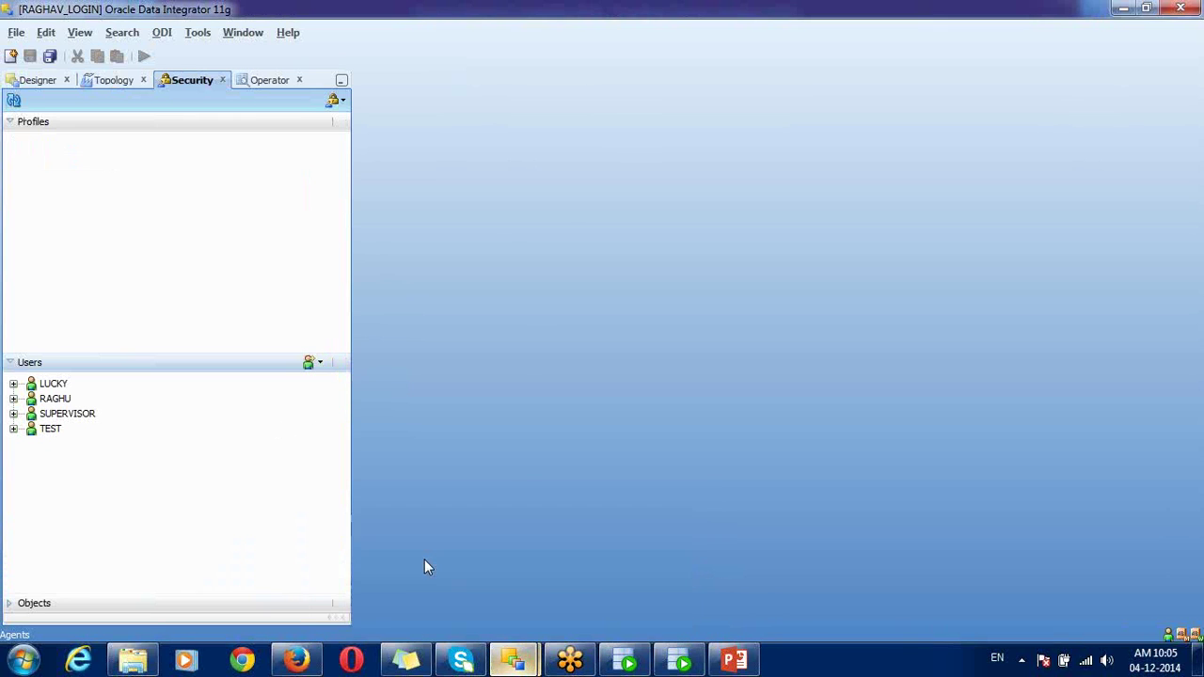
{"action": "left_click", "coordinate": [512, 658]}
- Return to the original session and review IND_PROJECT's Agent, Context and User objects
{"action": "left_click", "coordinate": [603, 571]}
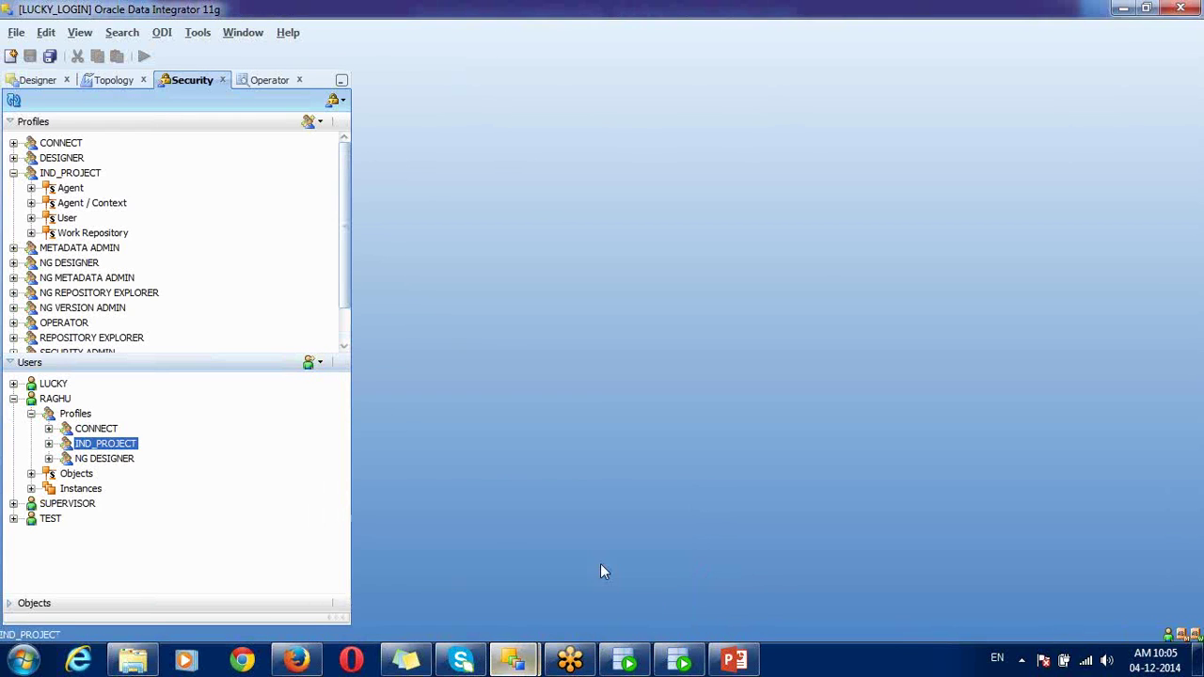
{"action": "left_click", "coordinate": [64, 191]}
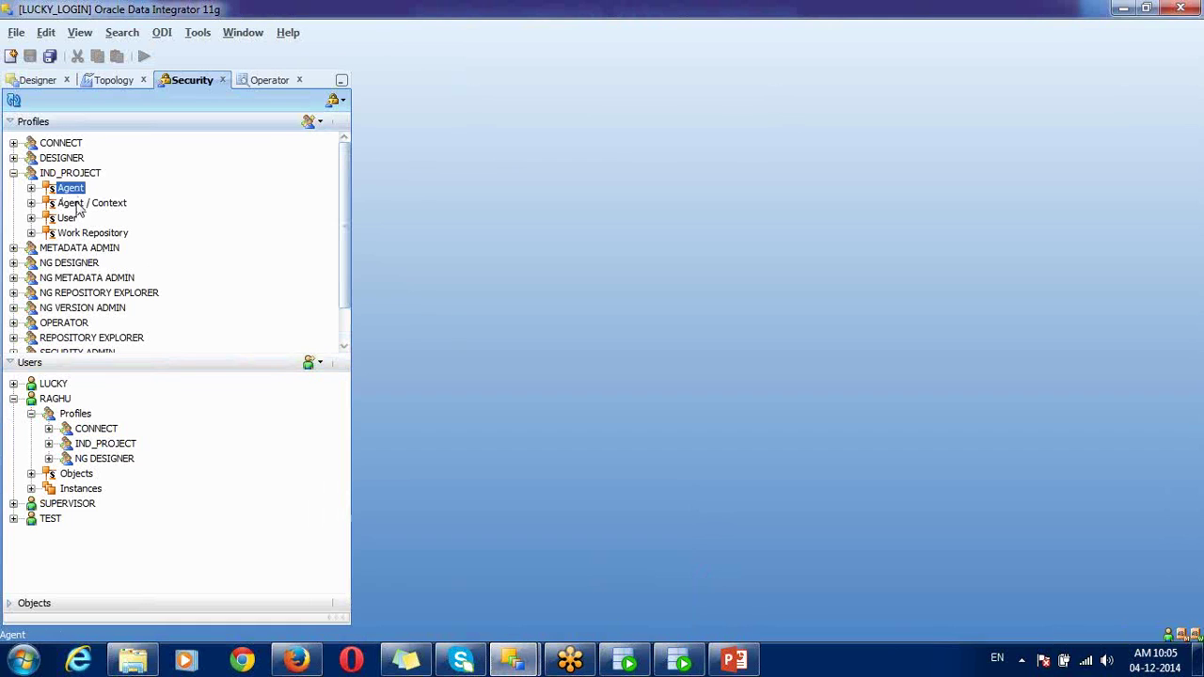
{"action": "left_click", "coordinate": [68, 219]}
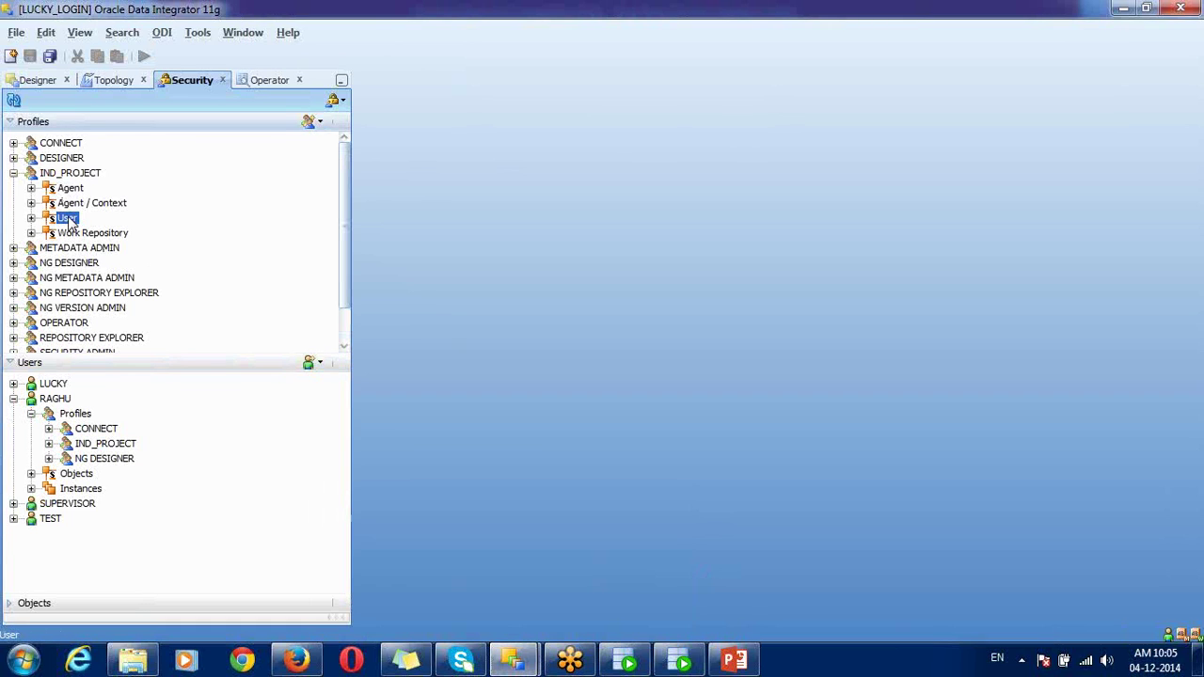
{"action": "left_click", "coordinate": [79, 205]}
{"action": "left_click", "coordinate": [73, 190]}
{"action": "left_click", "coordinate": [77, 219]}
- Find Profile in the securable objects list and grant it to IND_PROJECT, confirming Yes
{"action": "left_click", "coordinate": [82, 603]}
{"action": "left_click", "coordinate": [76, 556]}
{"action": "type", "text": "op"}
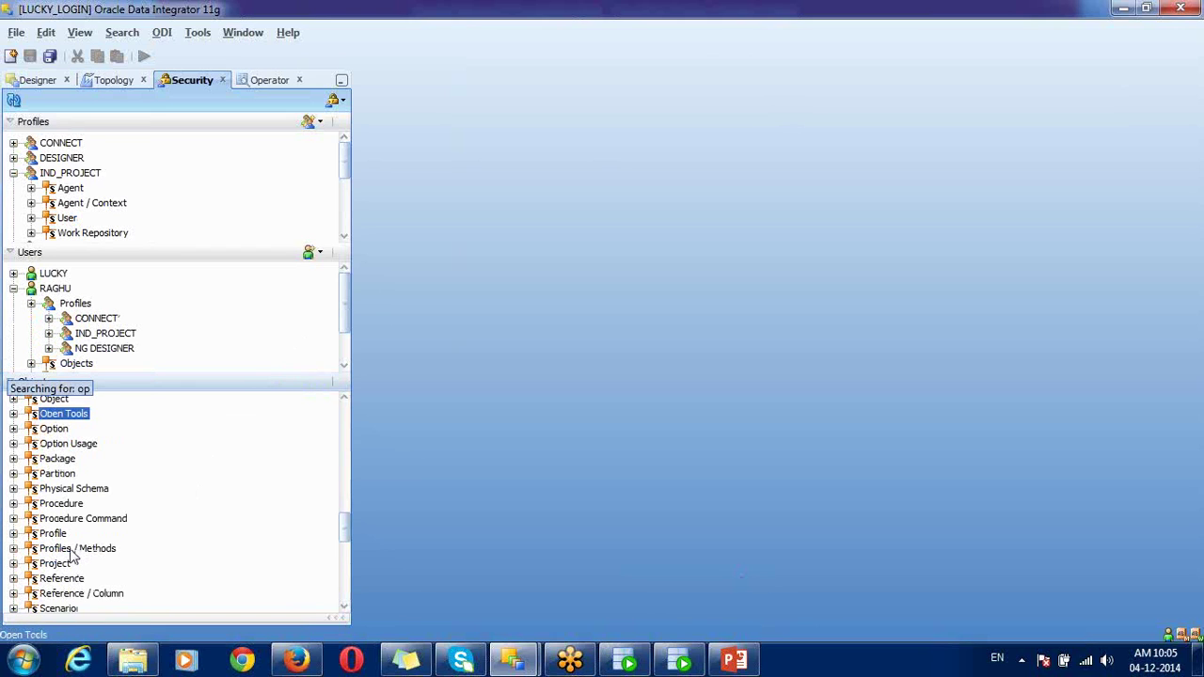
{"action": "left_click_drag", "start_coordinate": [54, 533], "coordinate": [77, 174]}
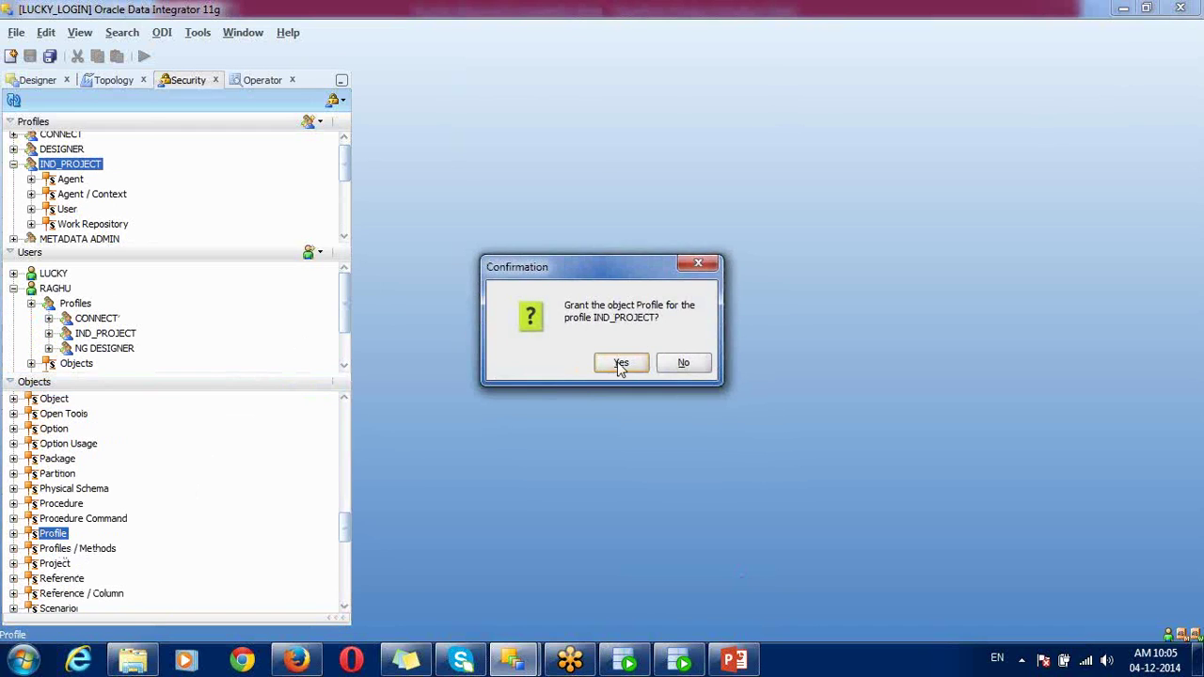
{"action": "left_click", "coordinate": [620, 365]}
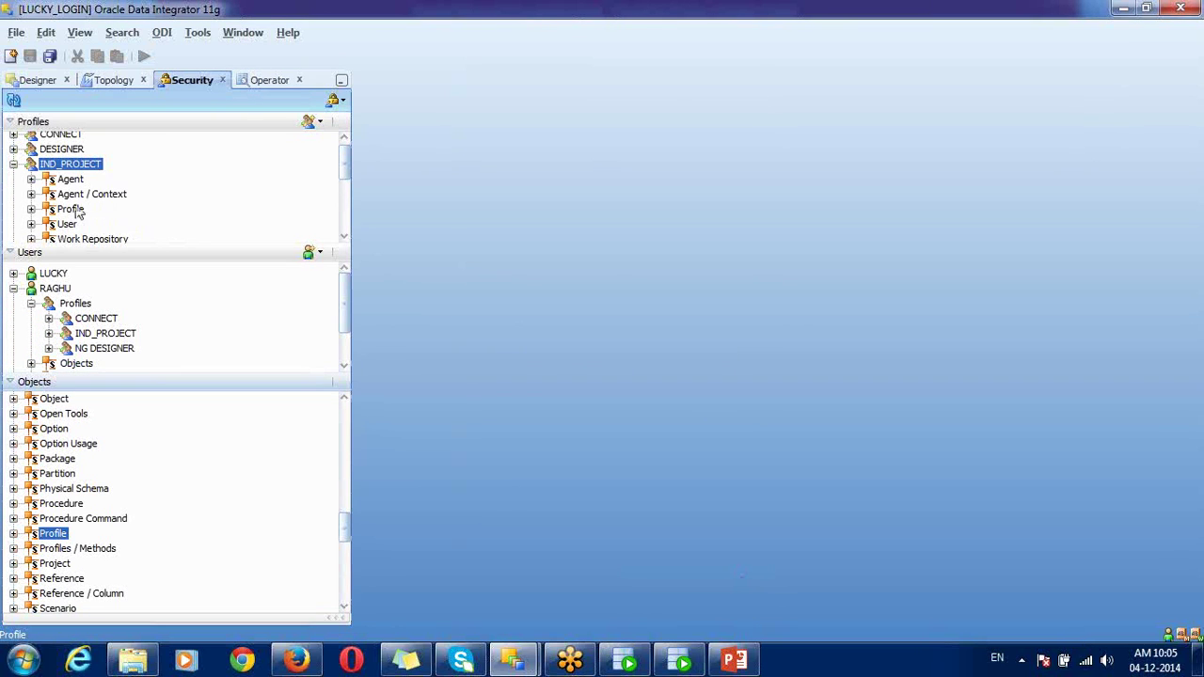
- Give Profile's View, Edit and New methods Generic Privilege in IND_PROJECT
{"action": "left_click", "coordinate": [78, 213]}
{"action": "left_click", "coordinate": [31, 209]}
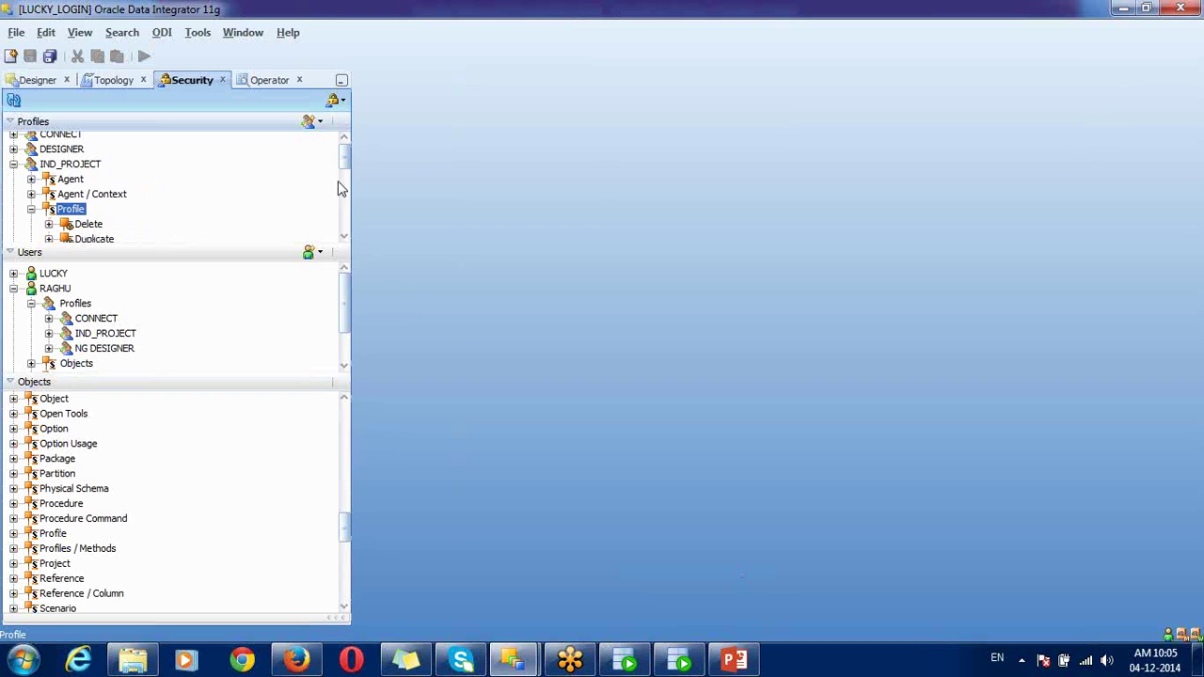
{"action": "left_click_drag", "start_coordinate": [344, 164], "coordinate": [345, 201]}
{"action": "double_click", "coordinate": [83, 202]}
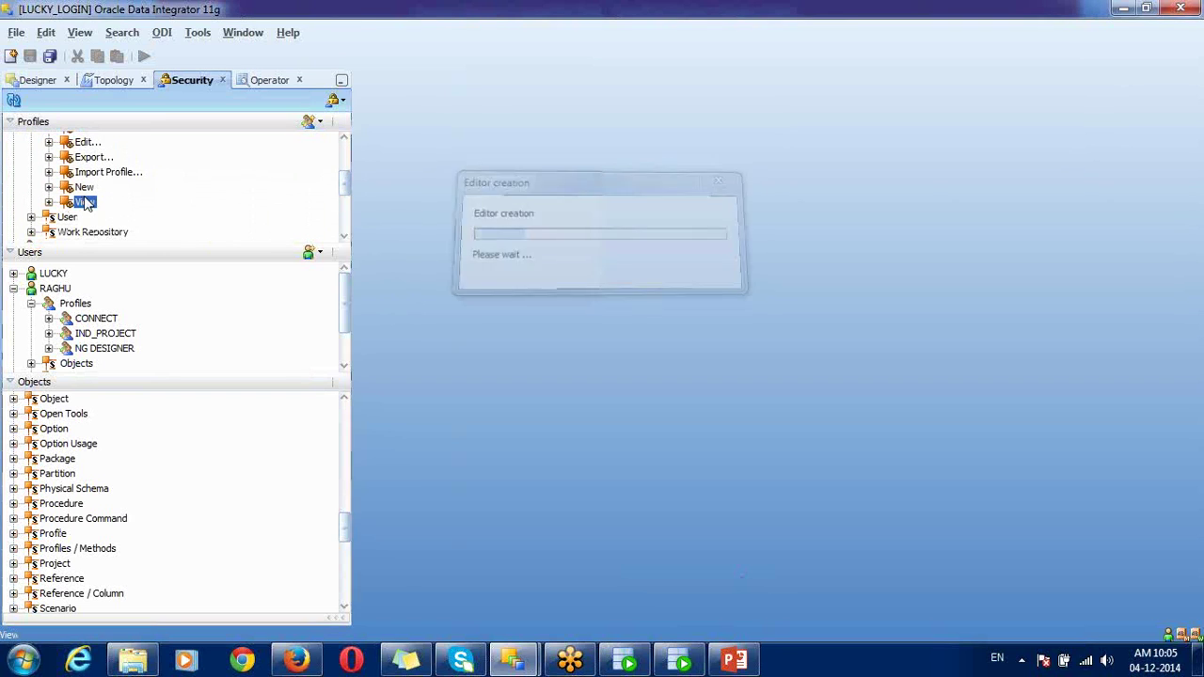
{"action": "left_click", "coordinate": [469, 173]}
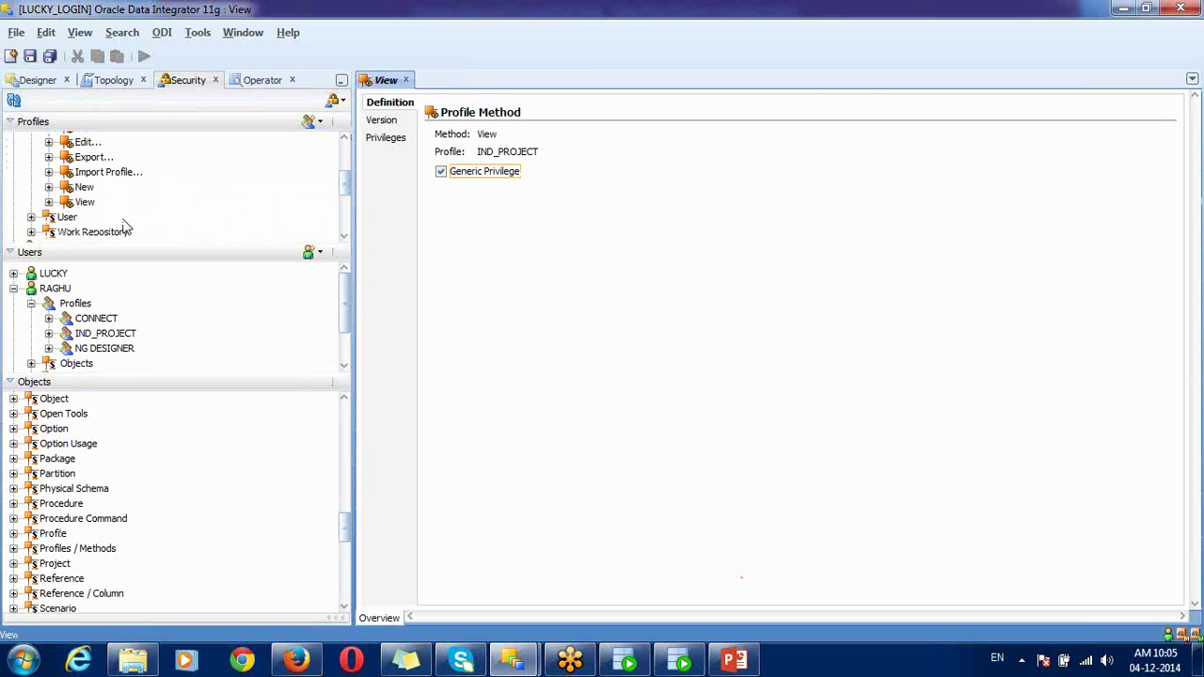
{"action": "double_click", "coordinate": [87, 142]}
{"action": "left_click", "coordinate": [464, 178]}
{"action": "left_click_drag", "start_coordinate": [346, 186], "coordinate": [346, 179]}
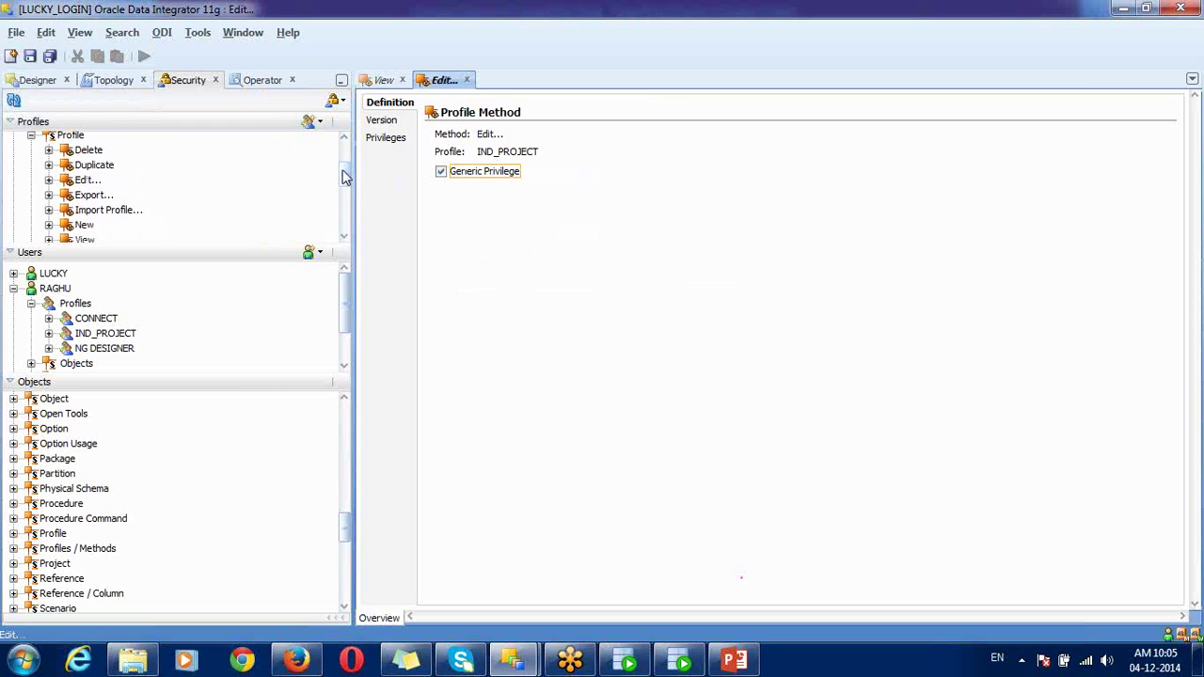
{"action": "left_click", "coordinate": [83, 227]}
{"action": "double_click", "coordinate": [83, 230]}
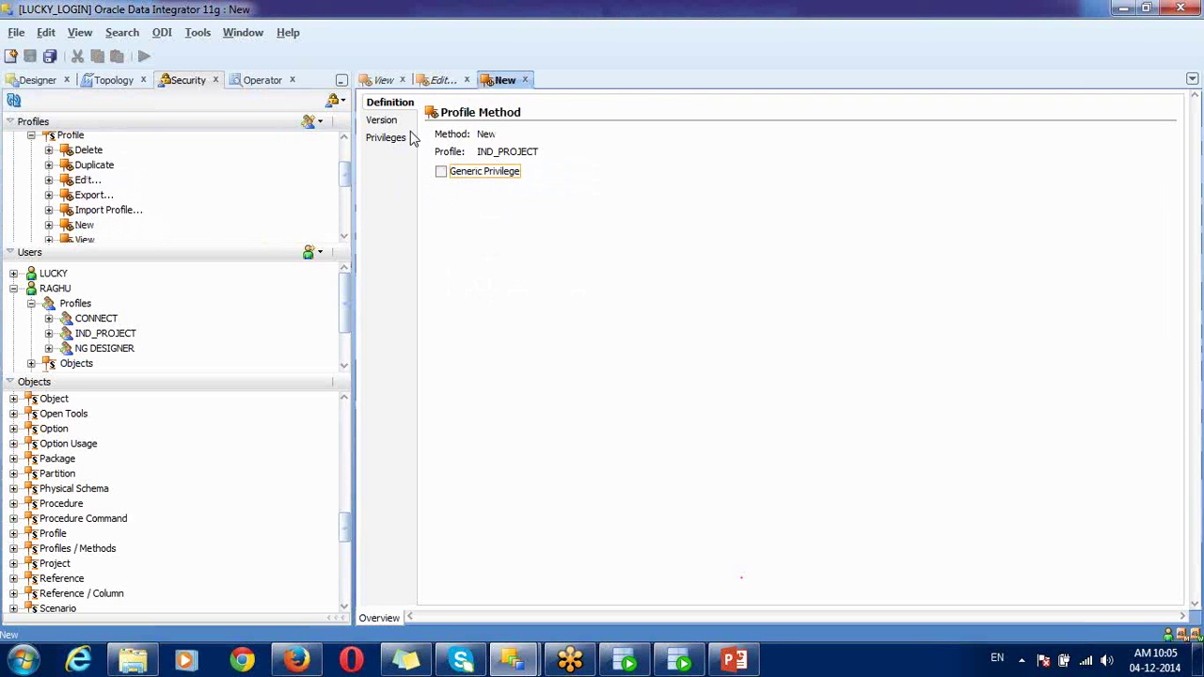
{"action": "left_click", "coordinate": [459, 178]}
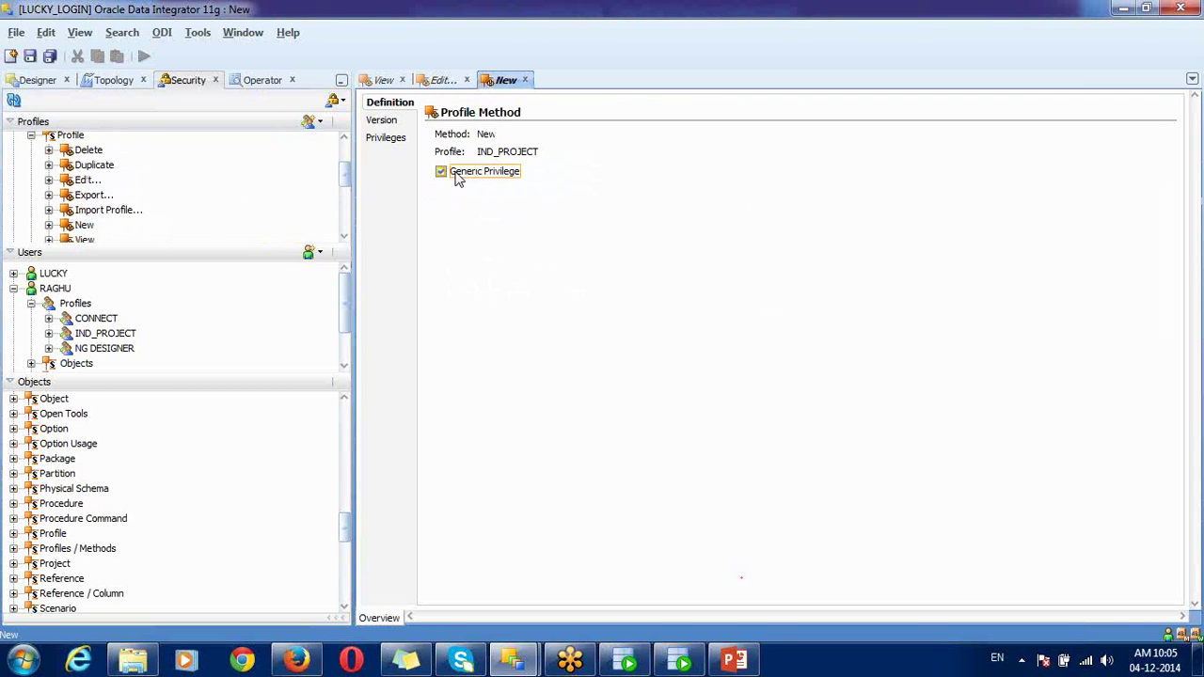
- Save all privilege changes, close all method editors and collapse the objects list
{"action": "left_click", "coordinate": [48, 60]}
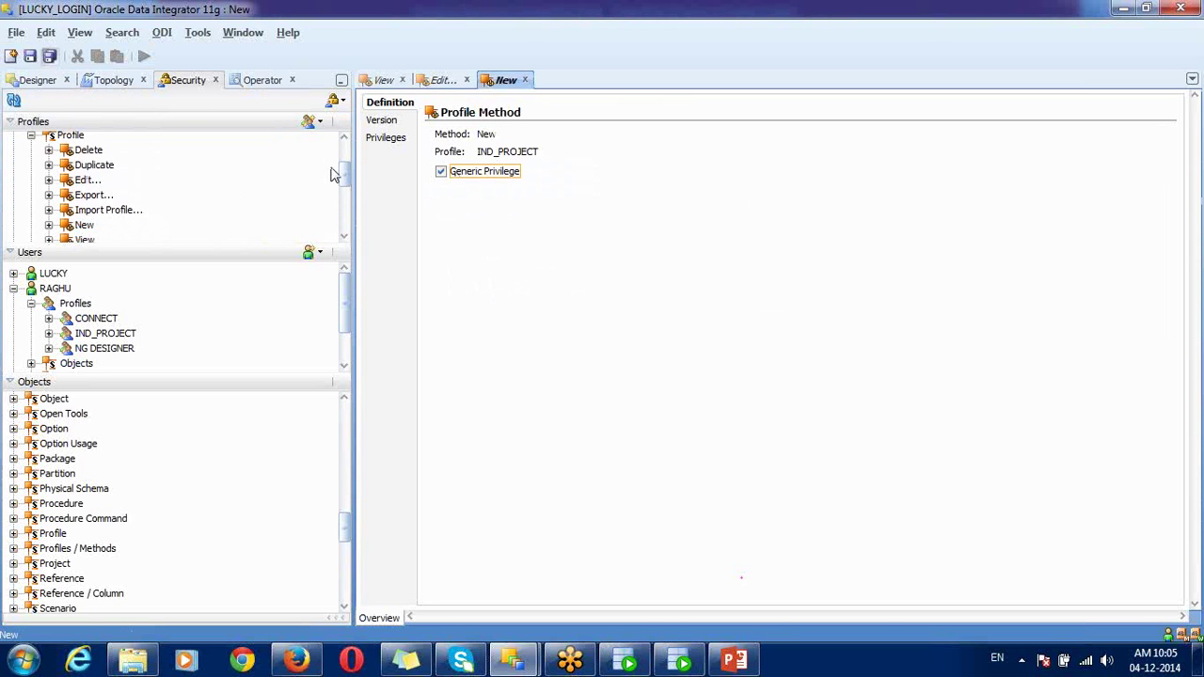
{"action": "right_click", "coordinate": [503, 82]}
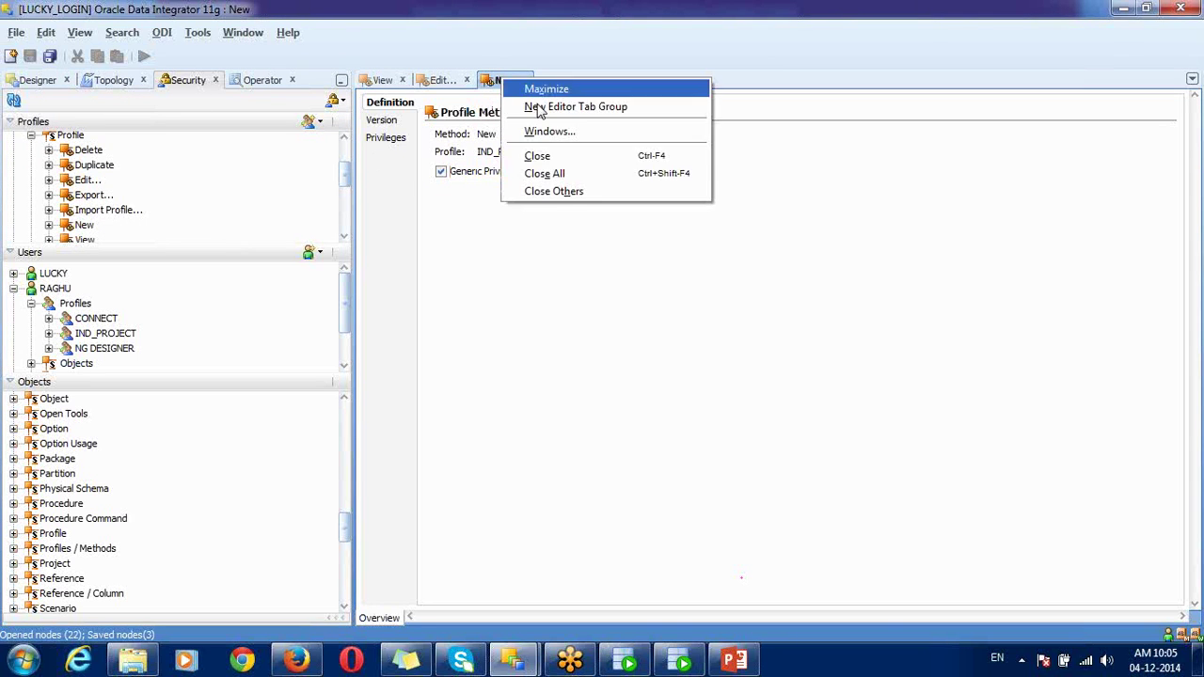
{"action": "left_click", "coordinate": [553, 174]}
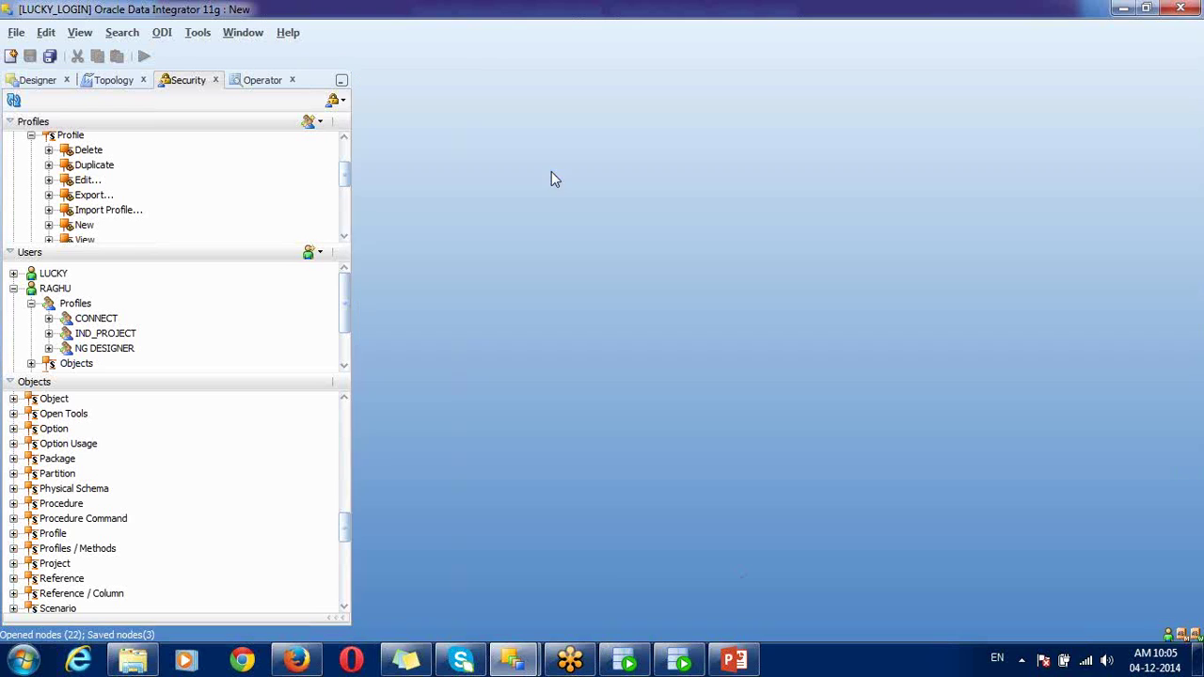
{"action": "left_click", "coordinate": [75, 382]}
- Collapse Profile under IND_PROJECT and select its Agent, Profile and User objects
{"action": "left_click", "coordinate": [100, 446]}
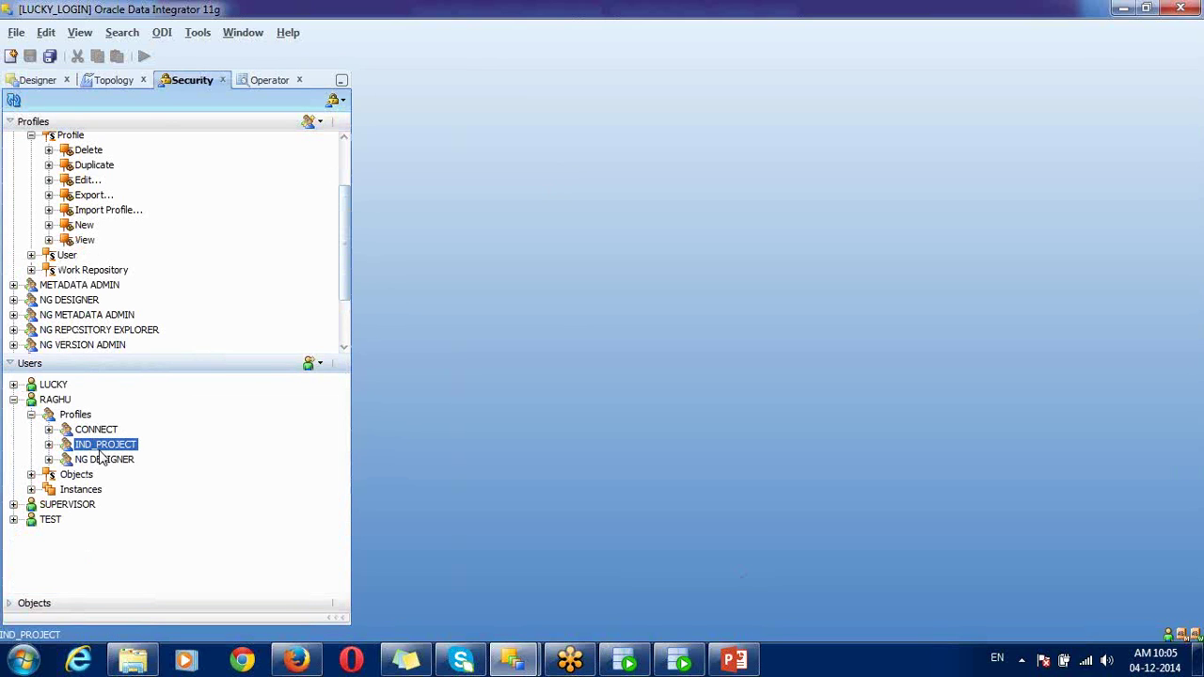
{"action": "scroll", "coordinate": [347, 218], "scroll_direction": "up", "scroll_amount": 2}
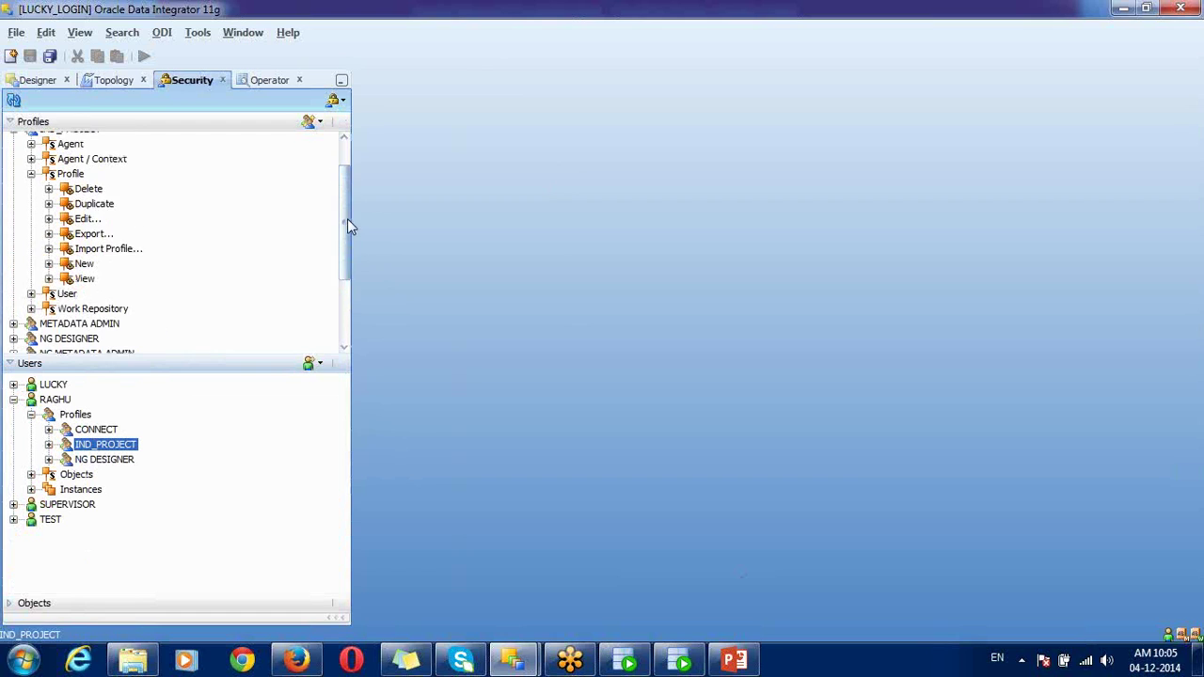
{"action": "left_click", "coordinate": [31, 198]}
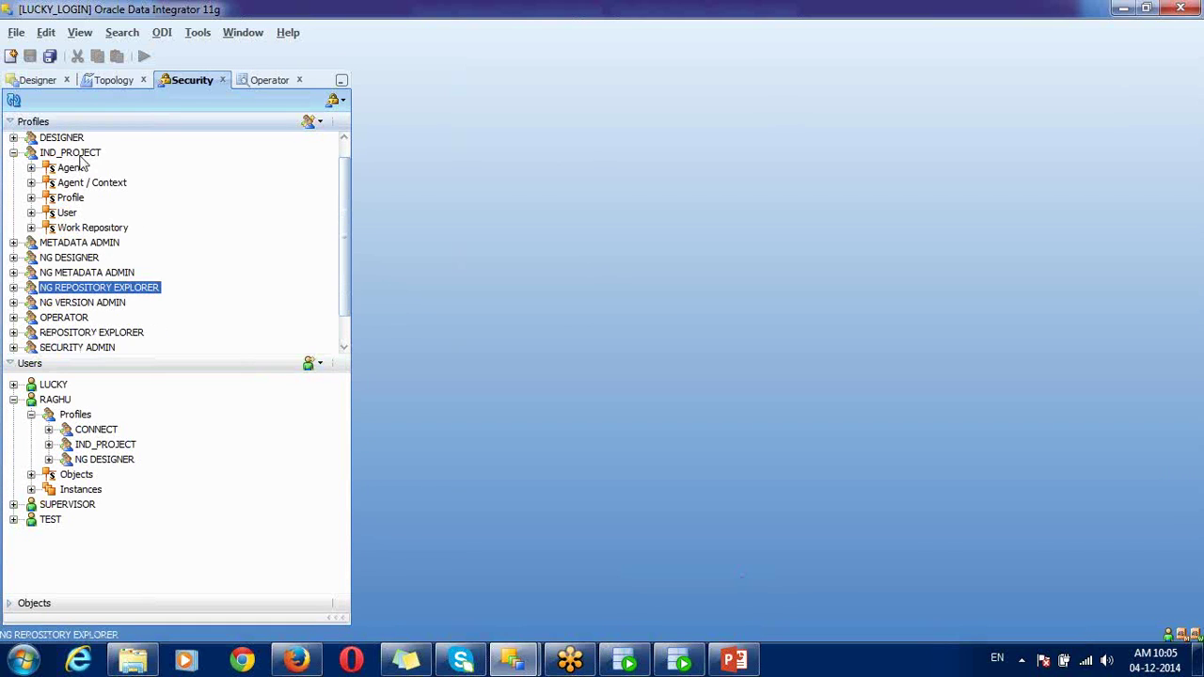
{"action": "left_click", "coordinate": [77, 171]}
{"action": "left_click", "coordinate": [77, 199], "text": "ctrl"}
{"action": "left_click", "coordinate": [71, 214], "text": "ctrl"}
- Disconnect the other ODI session and reconnect it with the other user's login name
{"action": "mouse_move", "coordinate": [513, 659]}
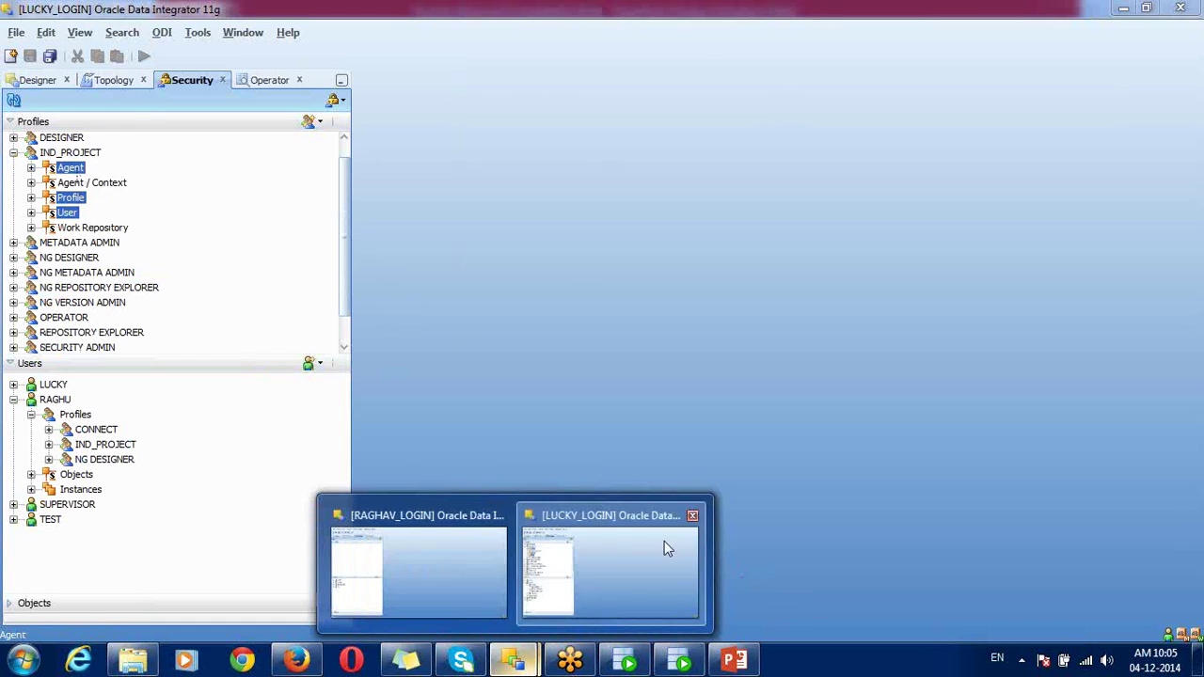
{"action": "left_click", "coordinate": [477, 552]}
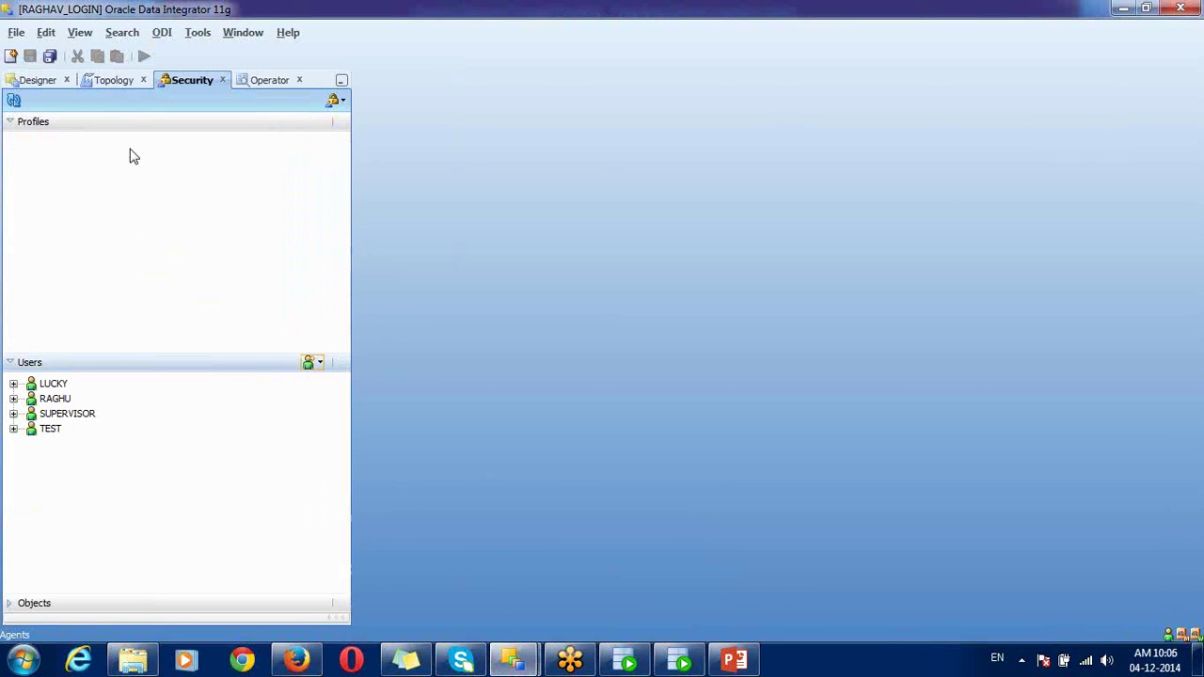
{"action": "left_click", "coordinate": [163, 36]}
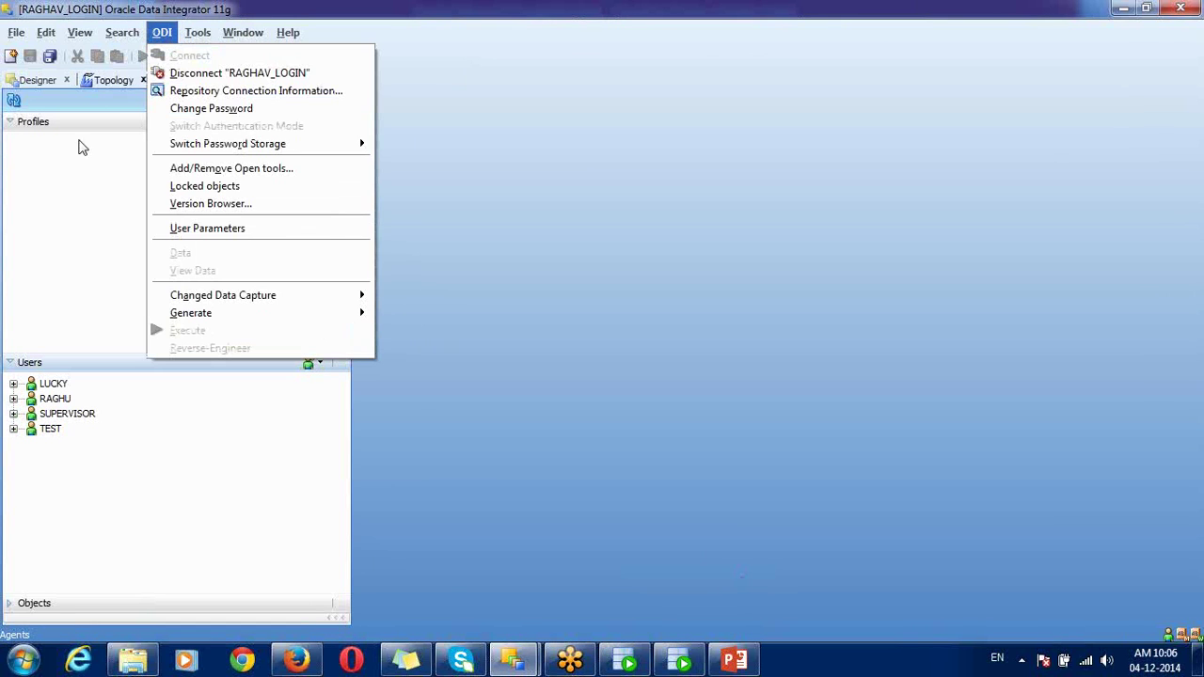
{"action": "left_click", "coordinate": [228, 75]}
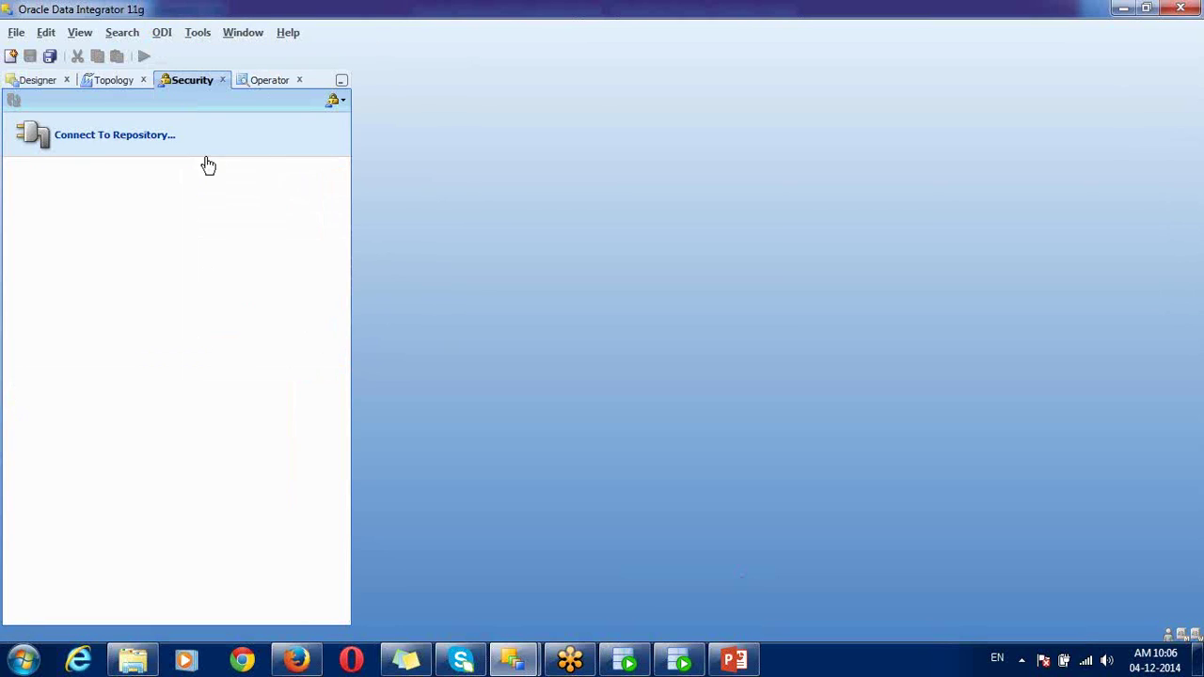
{"action": "double_click", "coordinate": [188, 150]}
{"action": "double_click", "coordinate": [586, 227]}
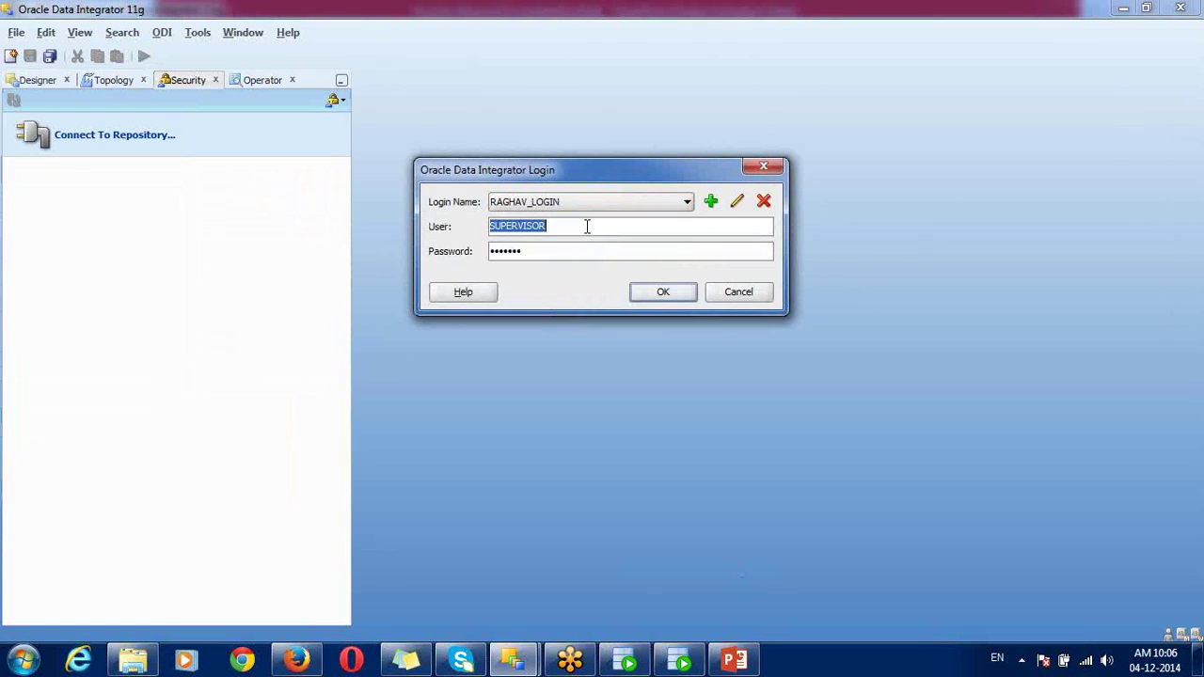
{"action": "type", "text": "RAGHU"}
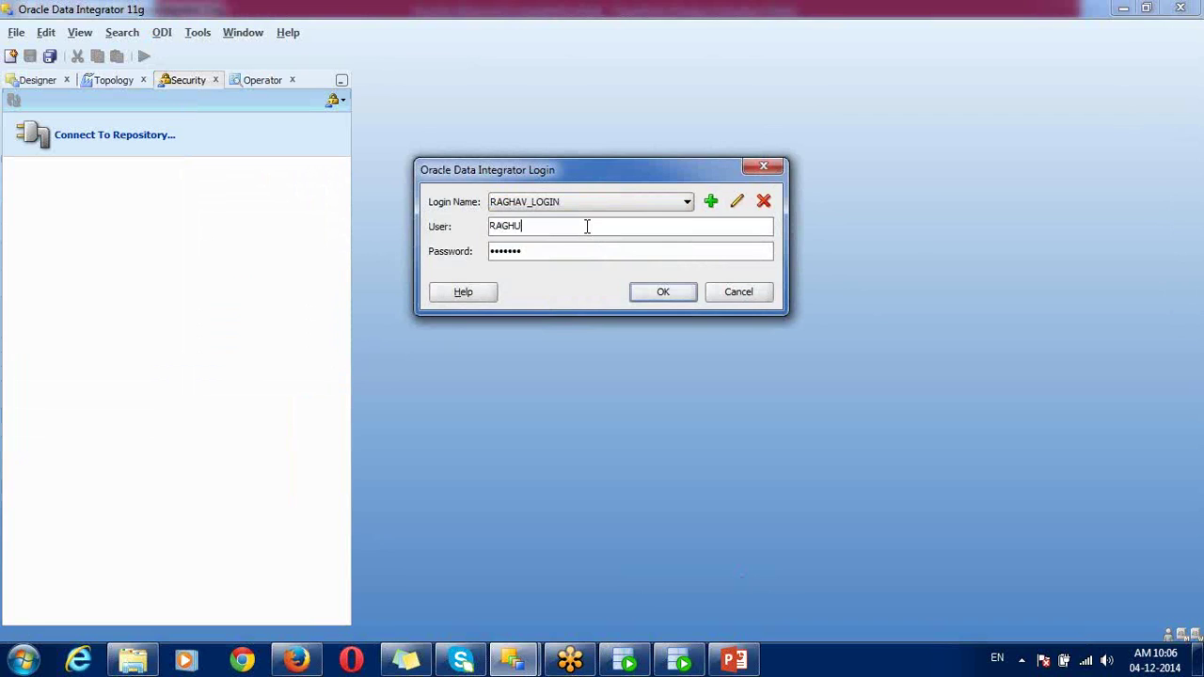
{"action": "key", "text": "Return"}
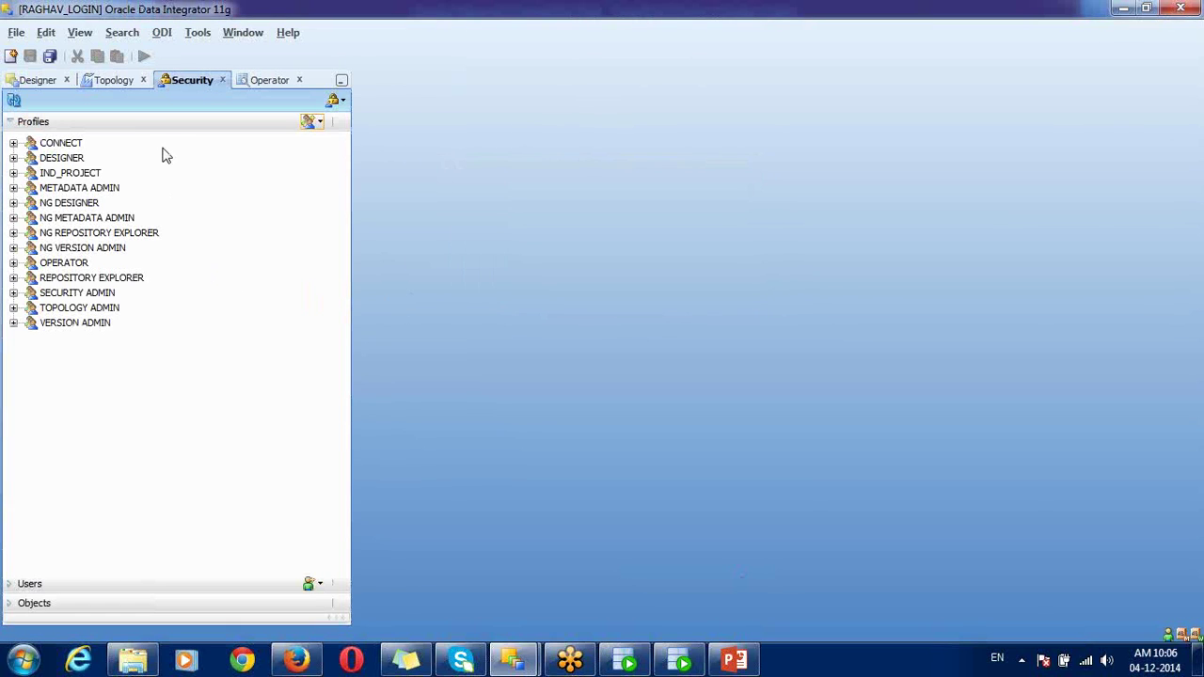
- Open and close the NG METADATA ADMIN profile definition, then peek at NG DESIGNER's objects
{"action": "left_click", "coordinate": [310, 123]}
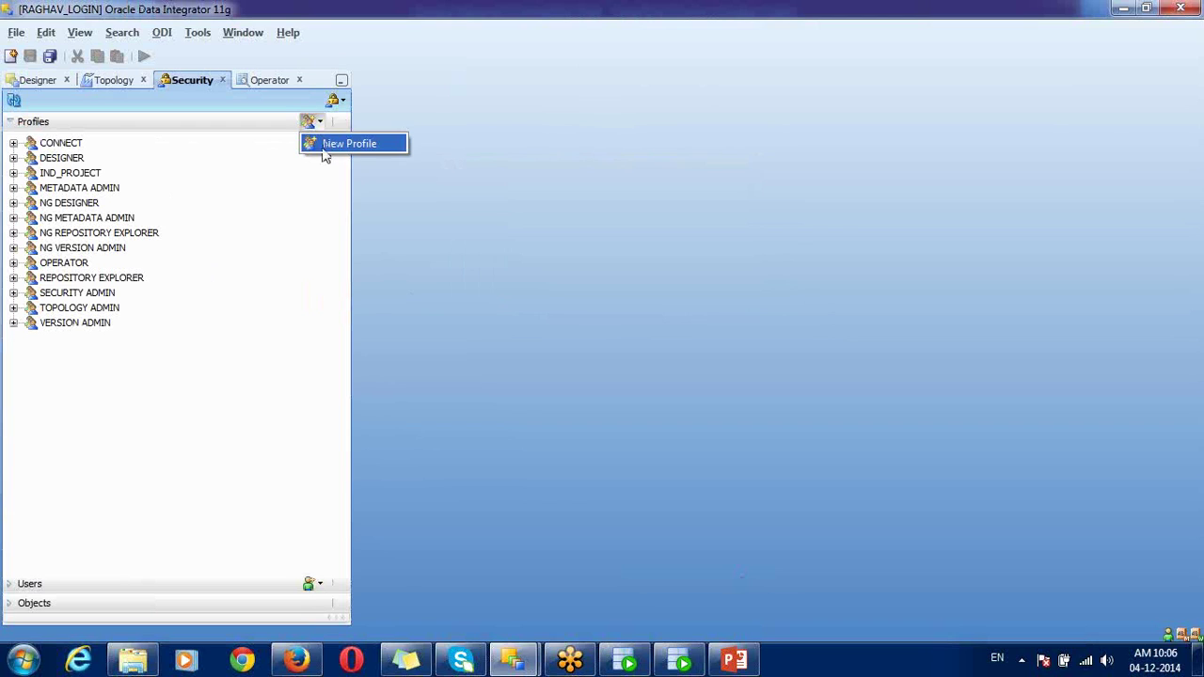
{"action": "left_click", "coordinate": [71, 218]}
{"action": "right_click", "coordinate": [71, 218]}
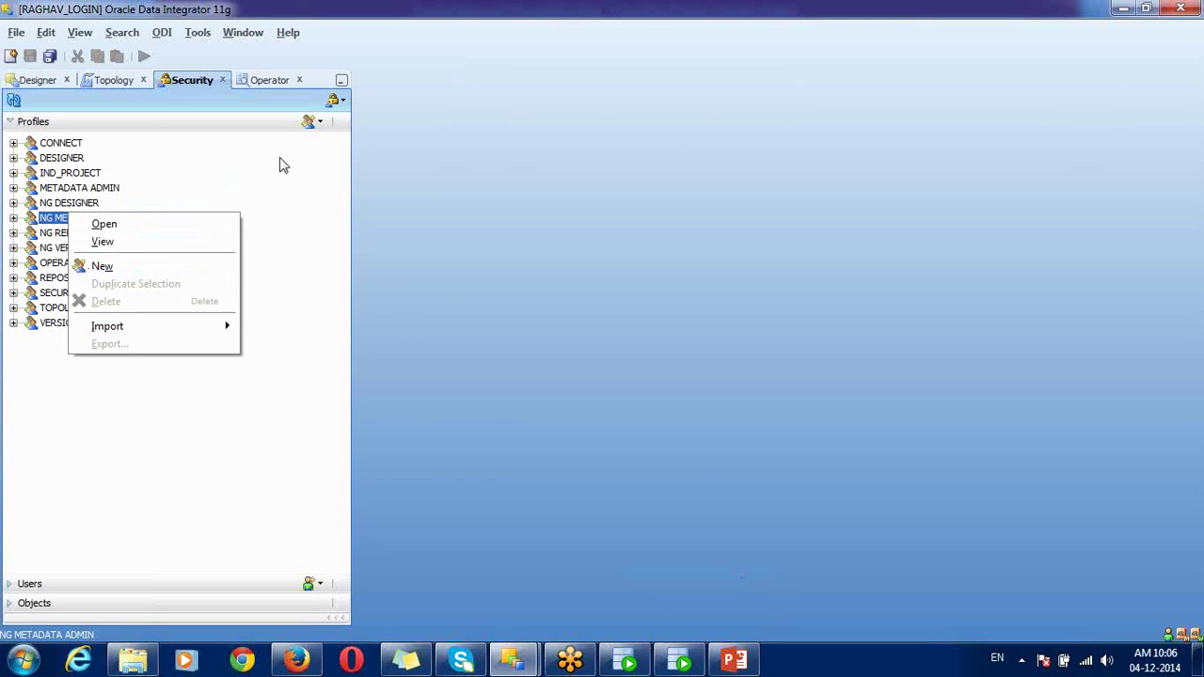
{"action": "left_click", "coordinate": [127, 225]}
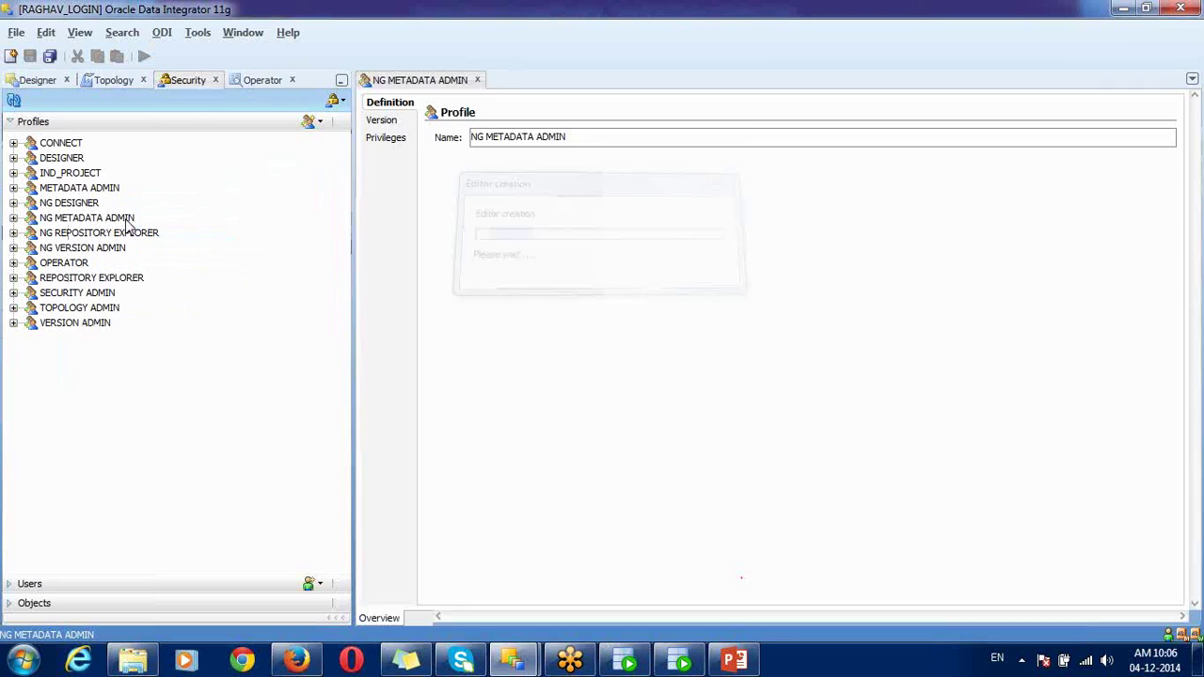
{"action": "left_click", "coordinate": [489, 80]}
{"action": "left_click", "coordinate": [13, 203]}
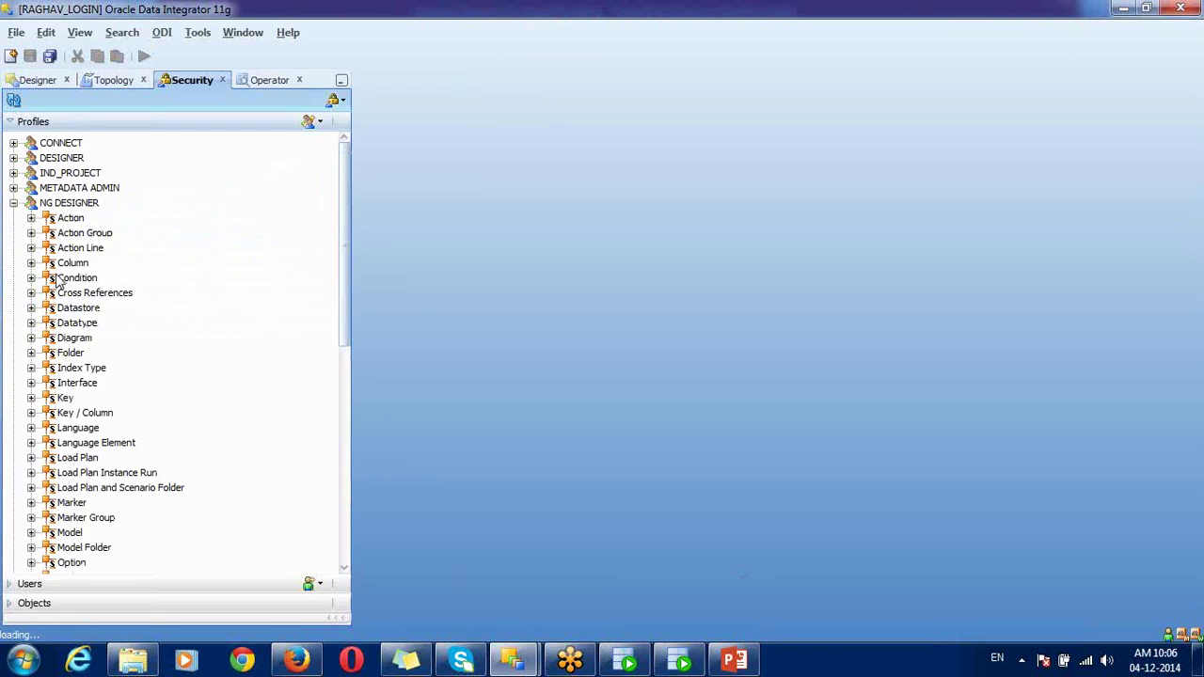
{"action": "left_click", "coordinate": [13, 203]}
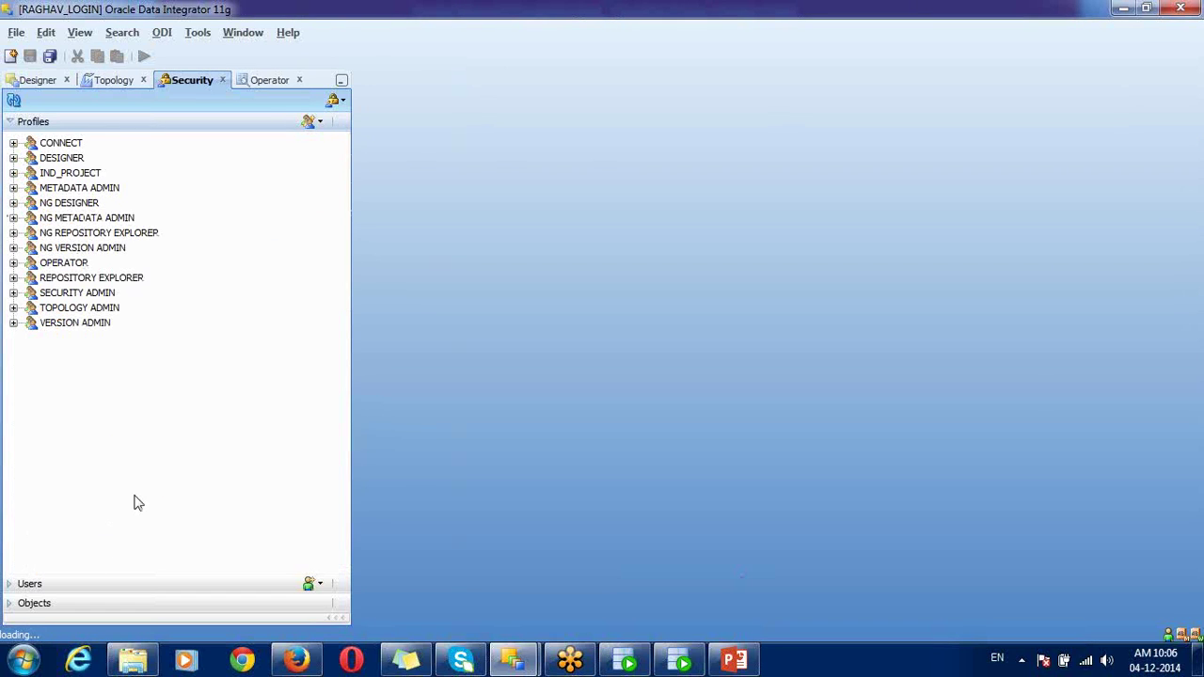
- Show the Users and Objects lists and enlarge the users panel
{"action": "left_click", "coordinate": [90, 590]}
{"action": "left_click", "coordinate": [78, 603]}
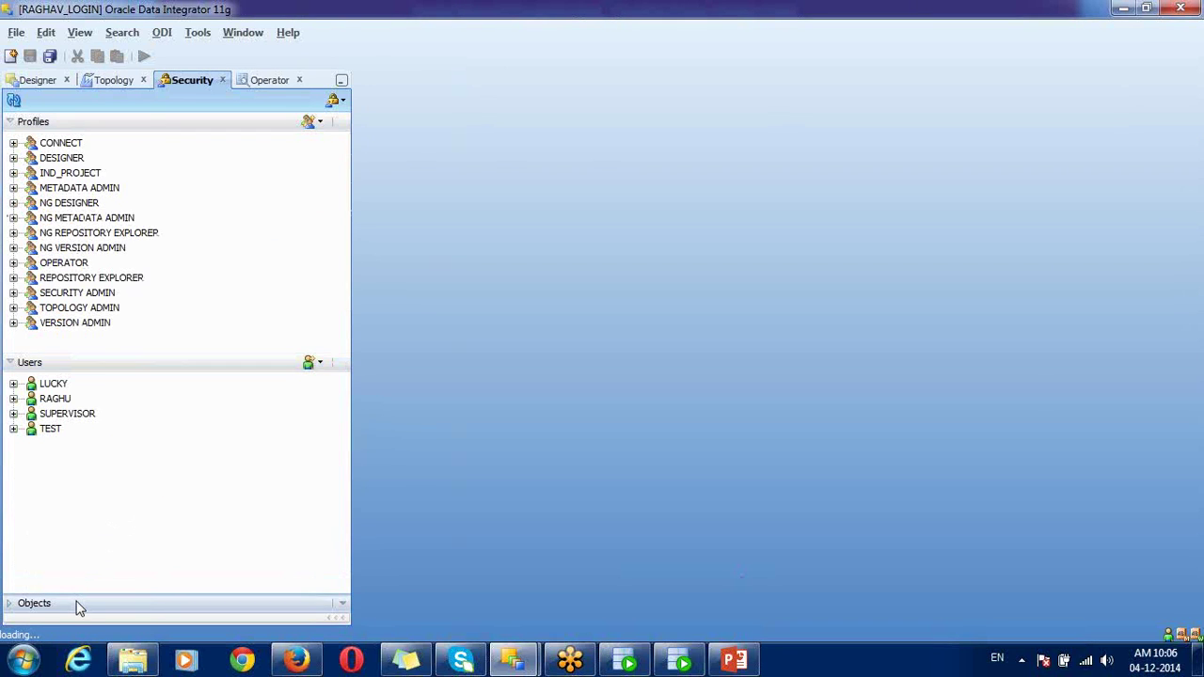
{"action": "left_click", "coordinate": [79, 602]}
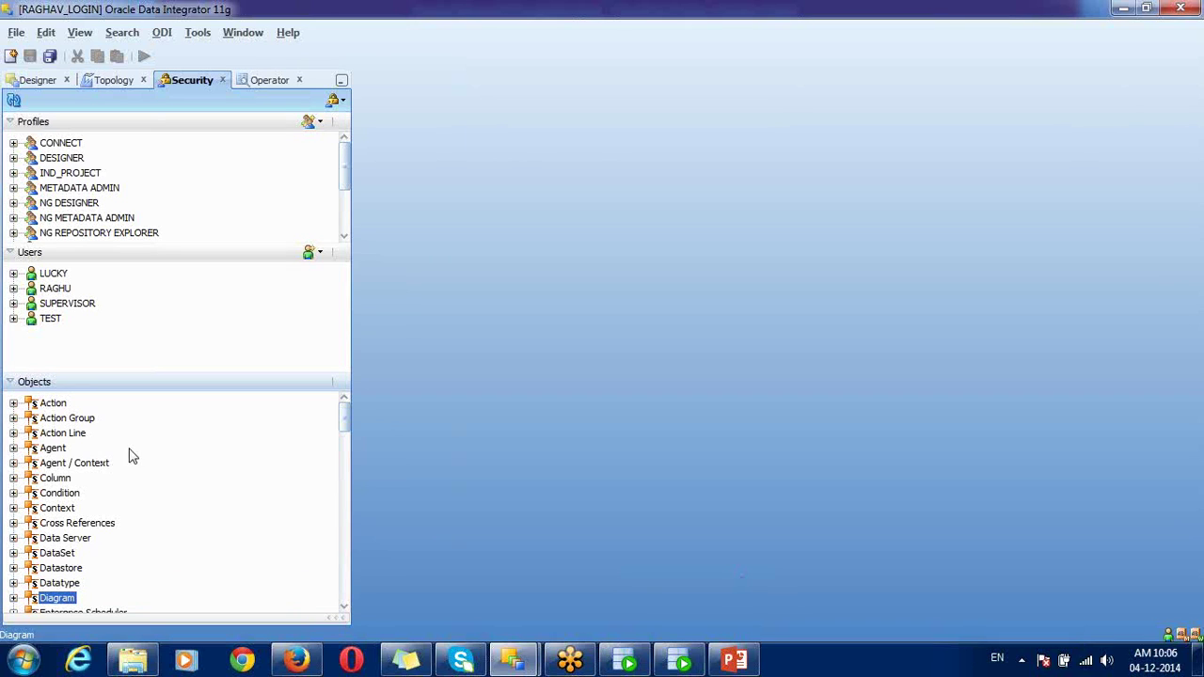
{"action": "left_click_drag", "start_coordinate": [194, 260], "coordinate": [131, 280]}
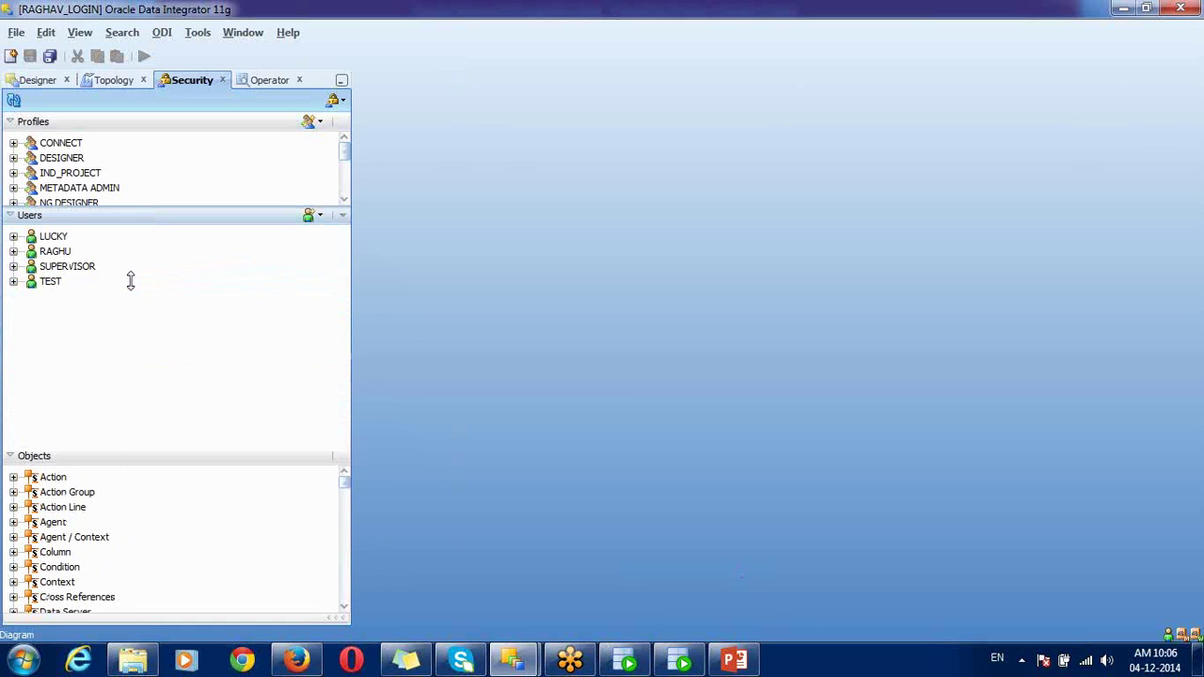
{"action": "left_click", "coordinate": [76, 124]}
{"action": "left_click", "coordinate": [73, 119]}
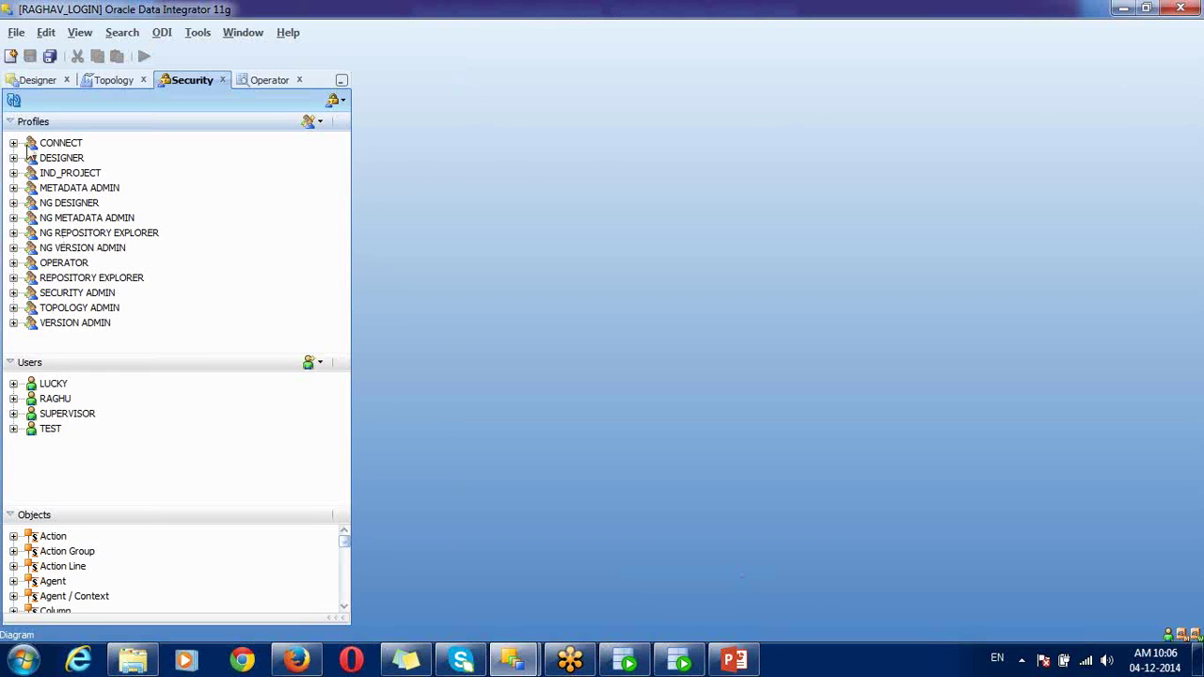
- Browse the profiles and inspect NG DESIGNER's Column, Action Group and Action objects
{"action": "left_click", "coordinate": [43, 146]}
{"action": "left_click", "coordinate": [68, 188]}
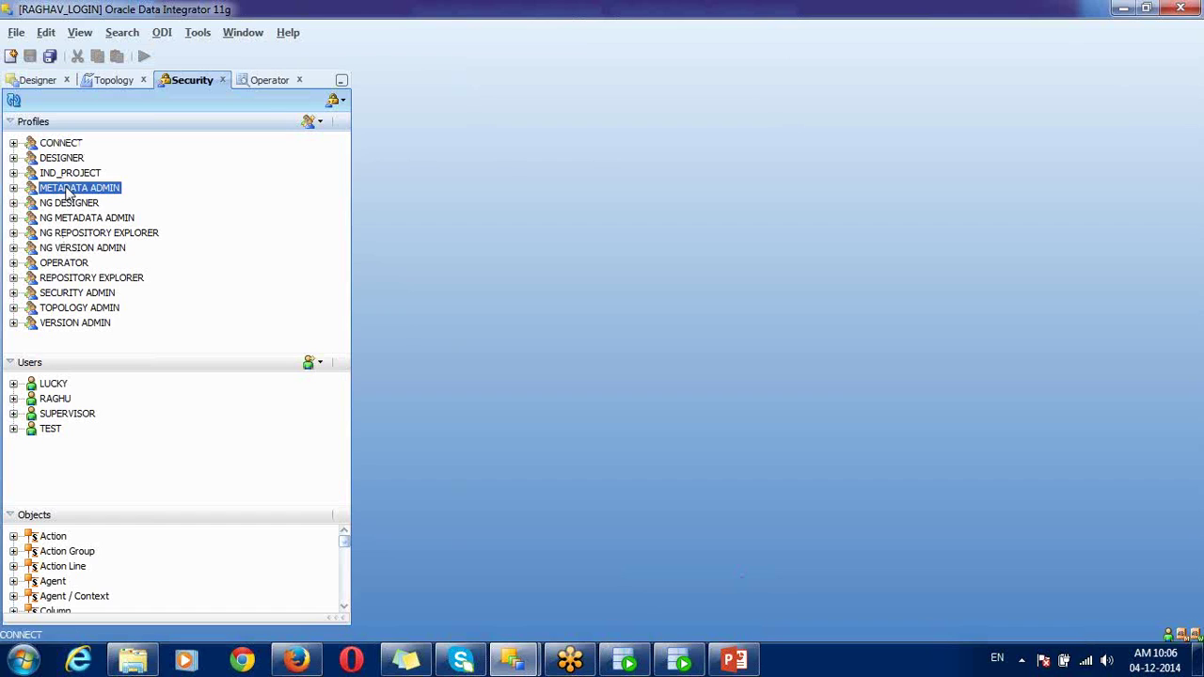
{"action": "left_click", "coordinate": [70, 204]}
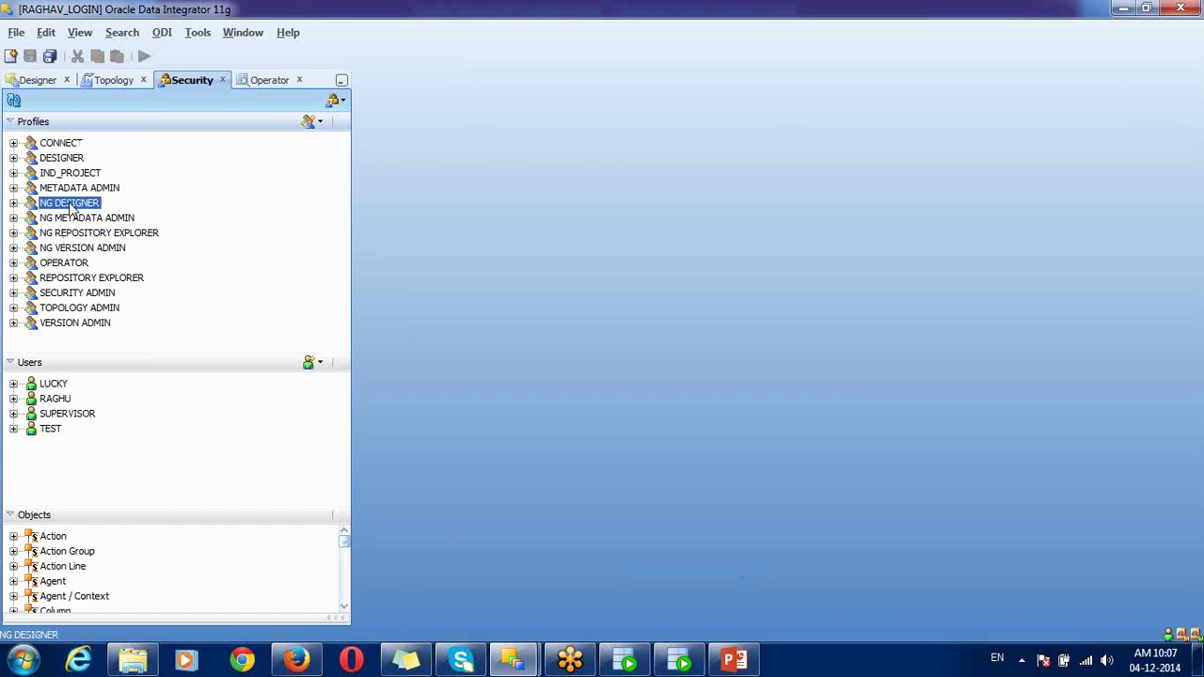
{"action": "left_click", "coordinate": [57, 159]}
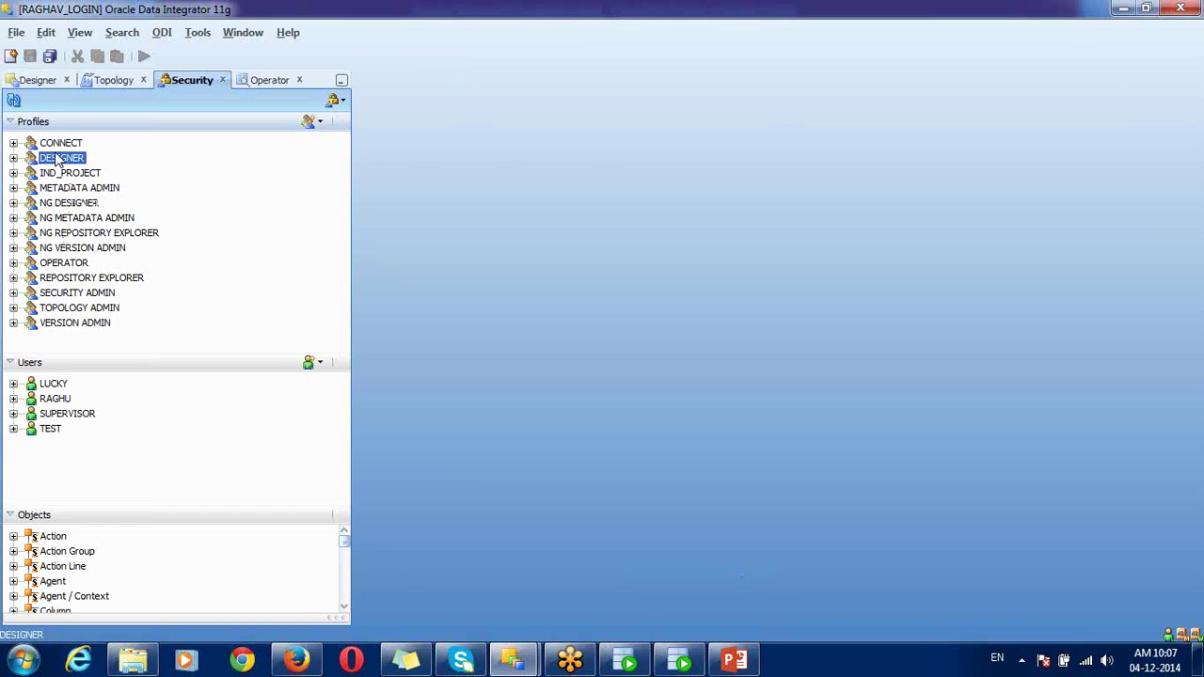
{"action": "left_click", "coordinate": [69, 204]}
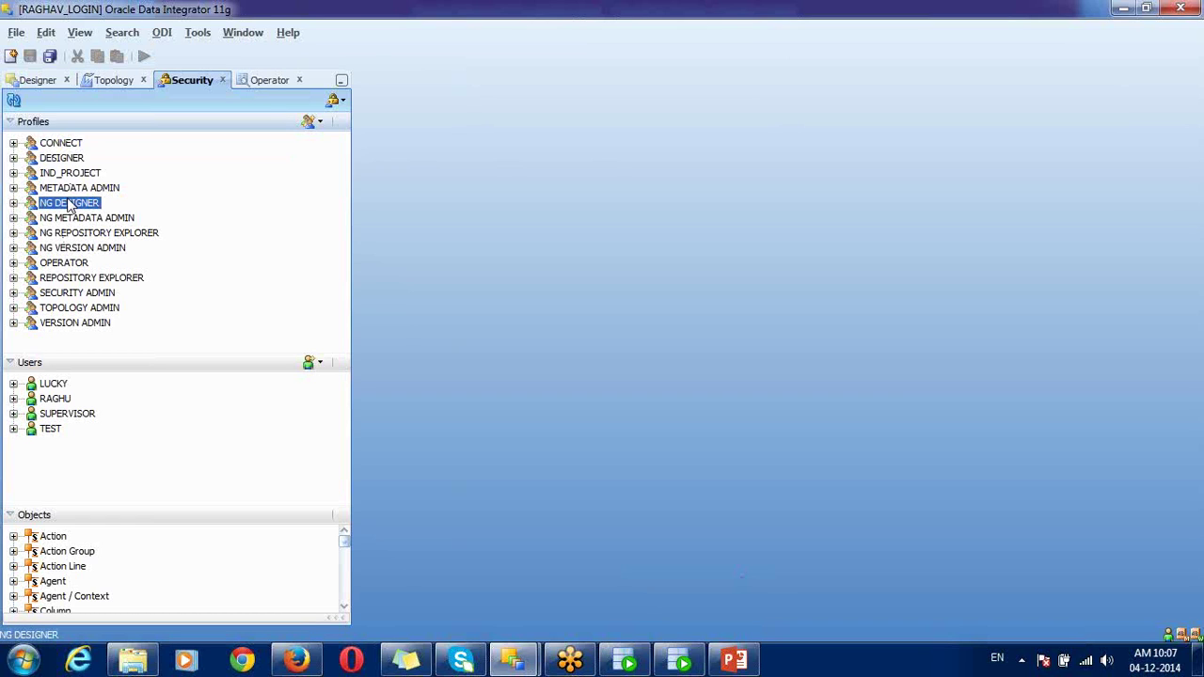
{"action": "left_click", "coordinate": [14, 203]}
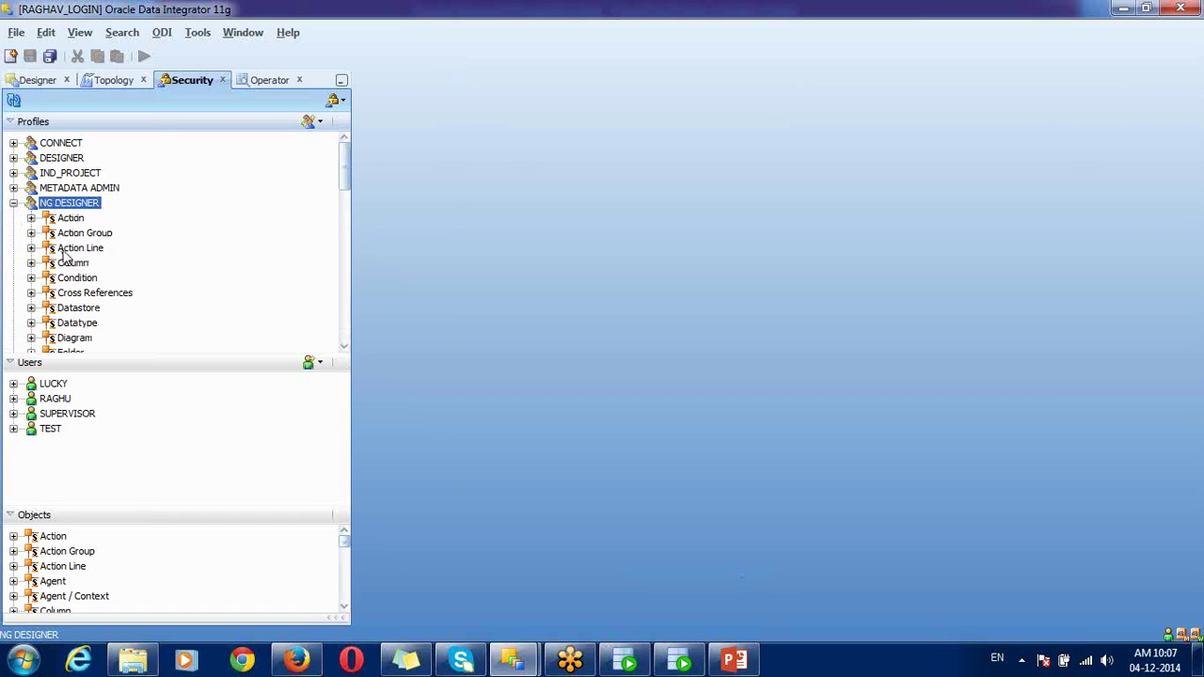
{"action": "left_click", "coordinate": [31, 264]}
{"action": "left_click", "coordinate": [31, 234]}
{"action": "double_click", "coordinate": [71, 220]}
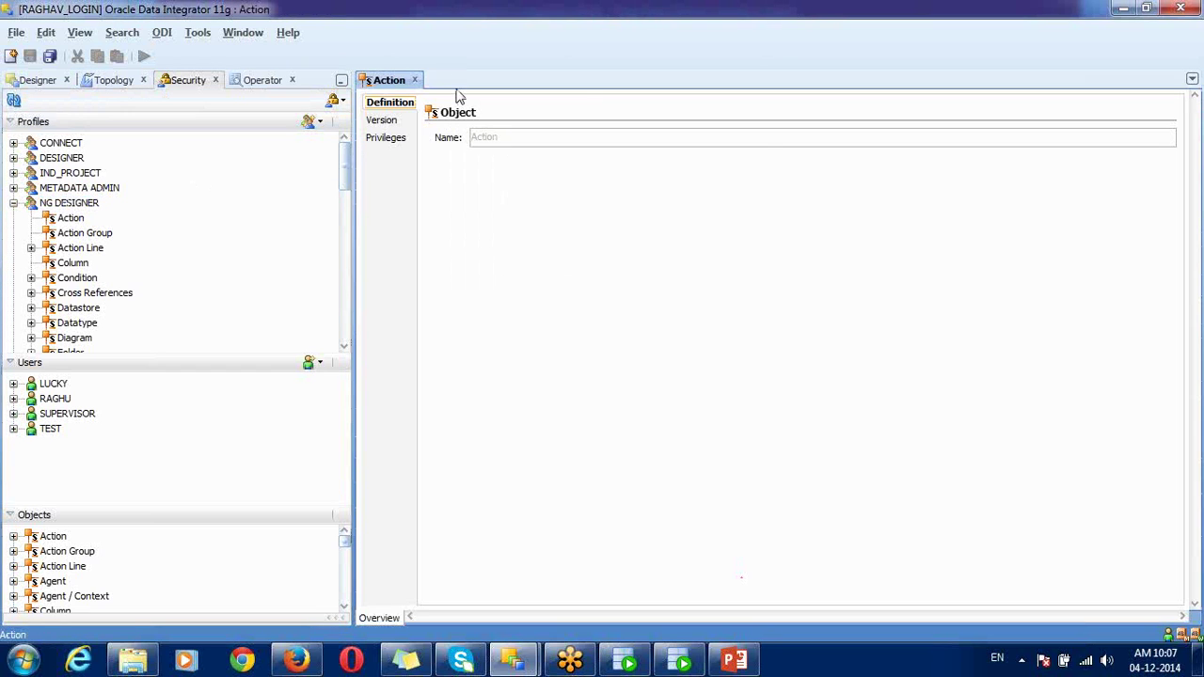
{"action": "left_click", "coordinate": [13, 203]}
- Select profiles CONNECT, DESIGNER, OPERATOR, REPOSITORY EXPLORER, SECURITY ADMIN, TOPOLOGY ADMIN and VERSION ADMIN
{"action": "left_click", "coordinate": [60, 145]}
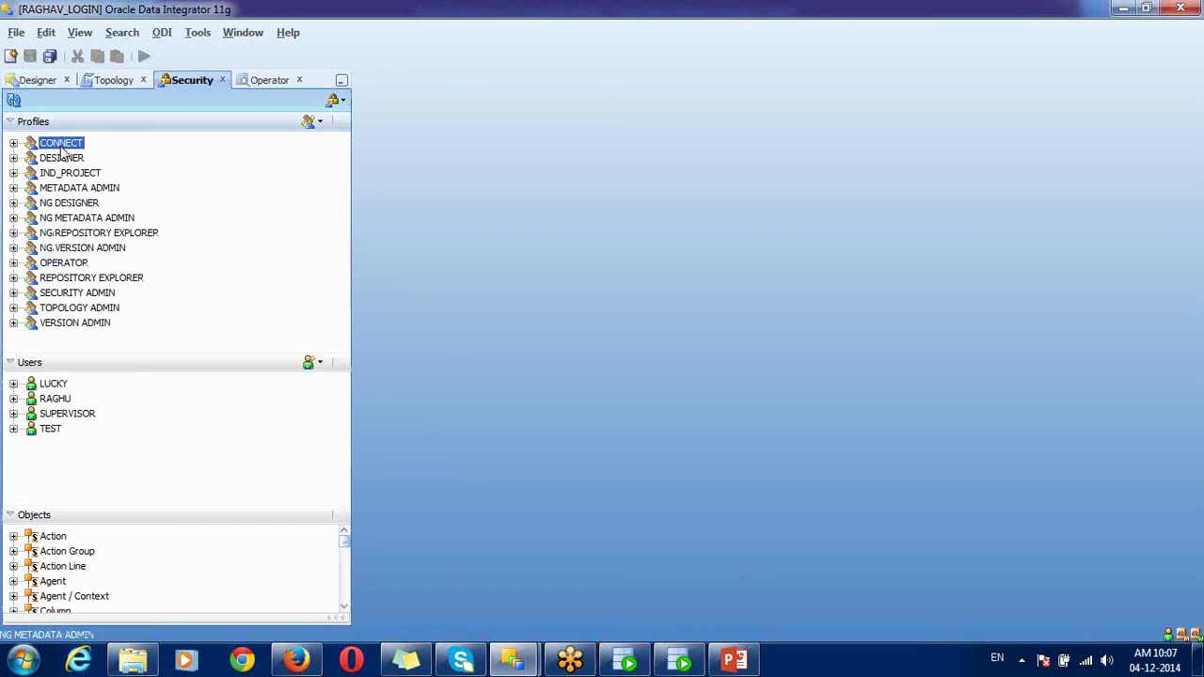
{"action": "left_click", "coordinate": [64, 159], "text": "ctrl"}
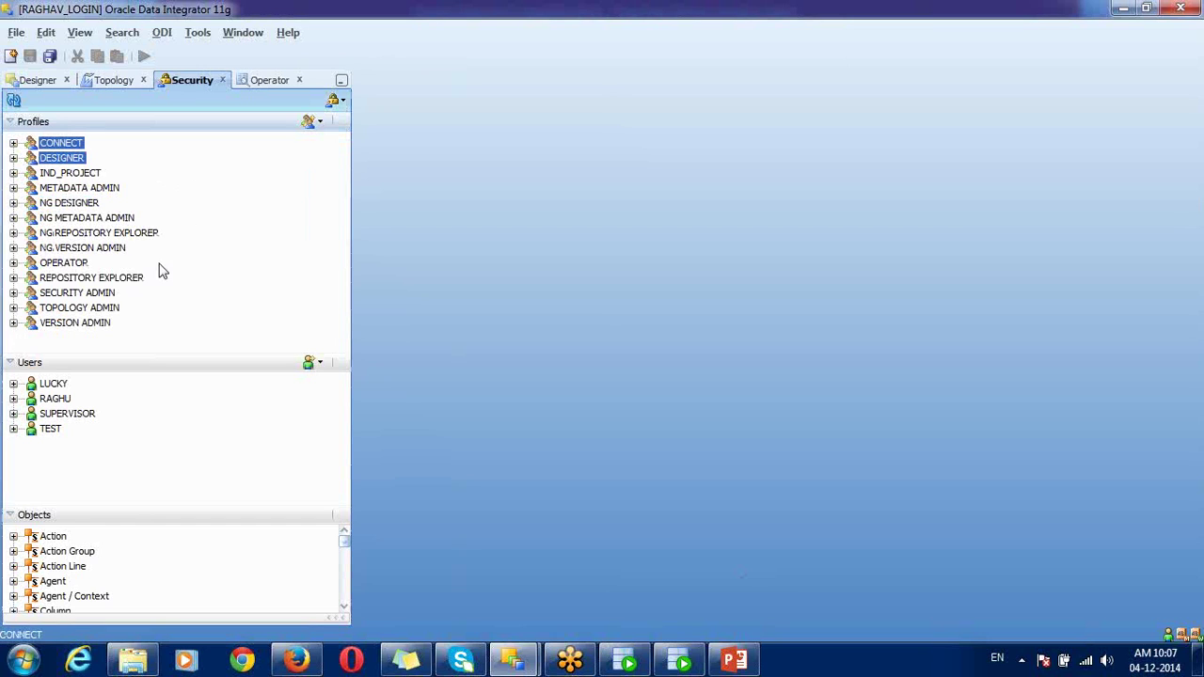
{"action": "left_click", "coordinate": [77, 266], "text": "ctrl"}
{"action": "left_click", "coordinate": [83, 279], "text": "ctrl"}
{"action": "left_click", "coordinate": [85, 294], "text": "ctrl"}
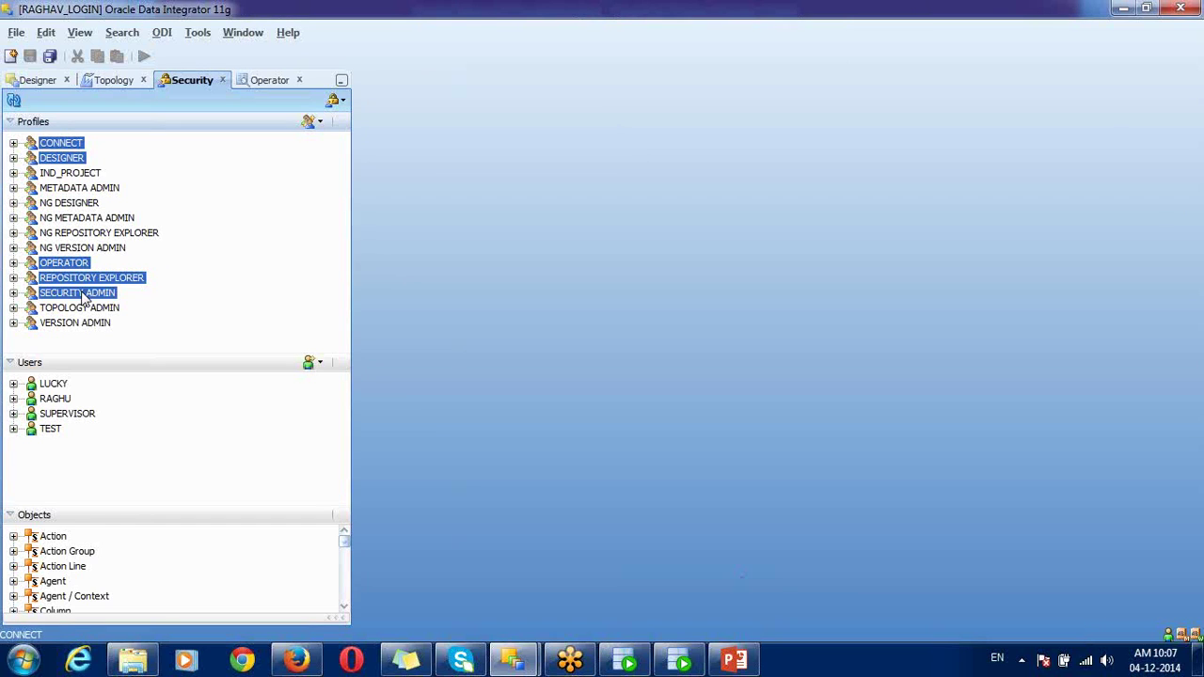
{"action": "left_click", "coordinate": [85, 308], "text": "ctrl"}
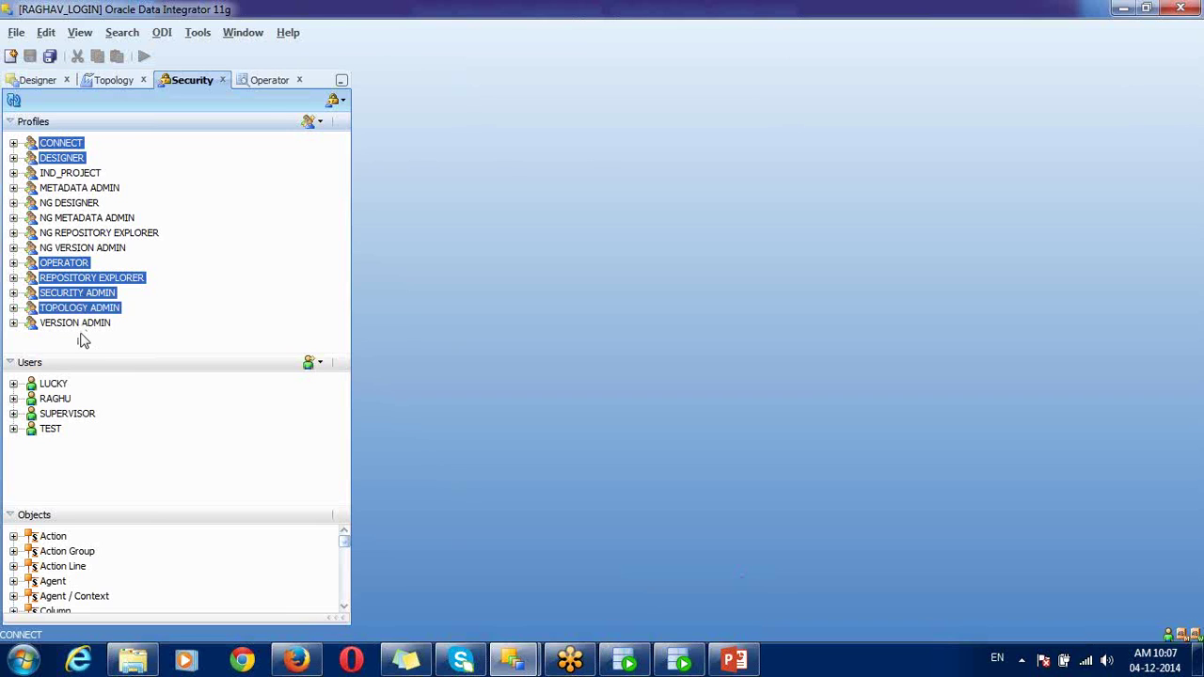
{"action": "left_click", "coordinate": [79, 329], "text": "ctrl"}
- Expand the SUPERVISOR, RAGHU and LUCKY users to check their profiles
{"action": "left_click", "coordinate": [14, 414]}
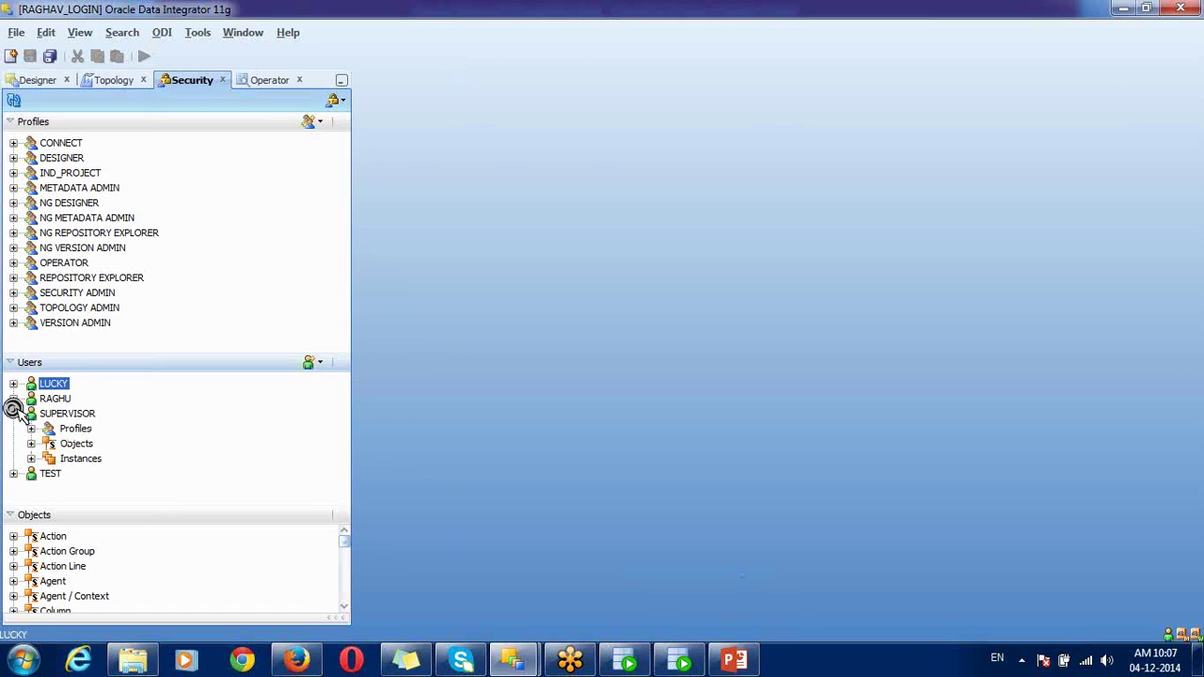
{"action": "left_click", "coordinate": [73, 431]}
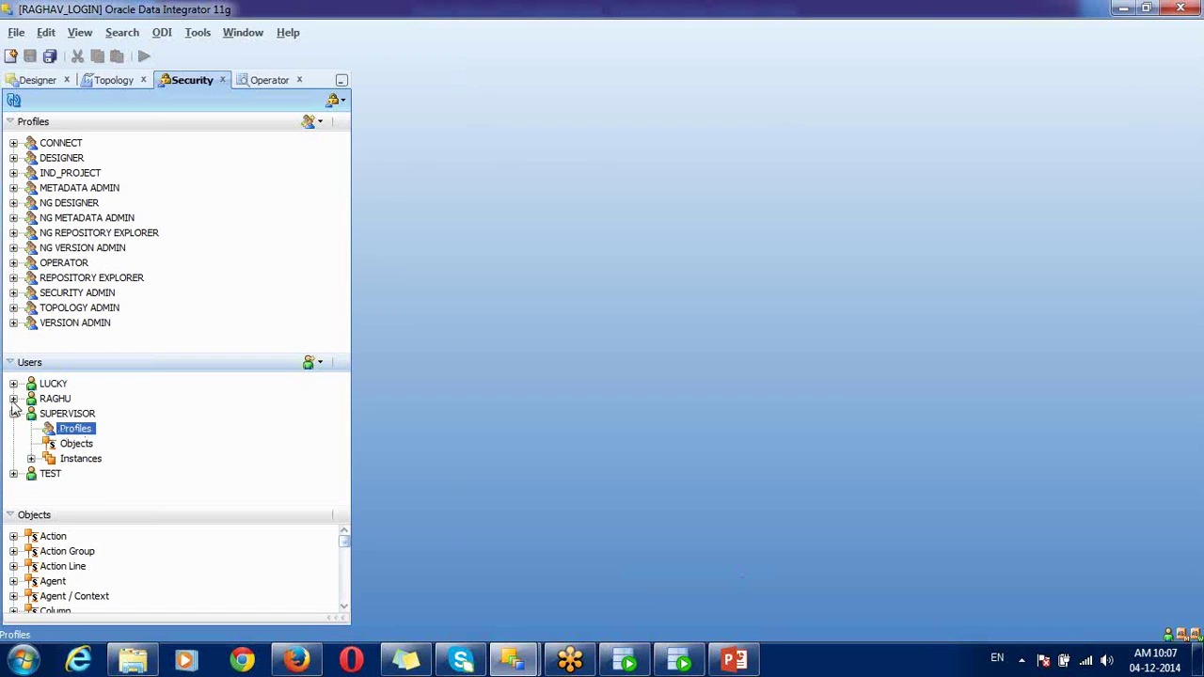
{"action": "left_click", "coordinate": [14, 399]}
{"action": "left_click", "coordinate": [31, 414]}
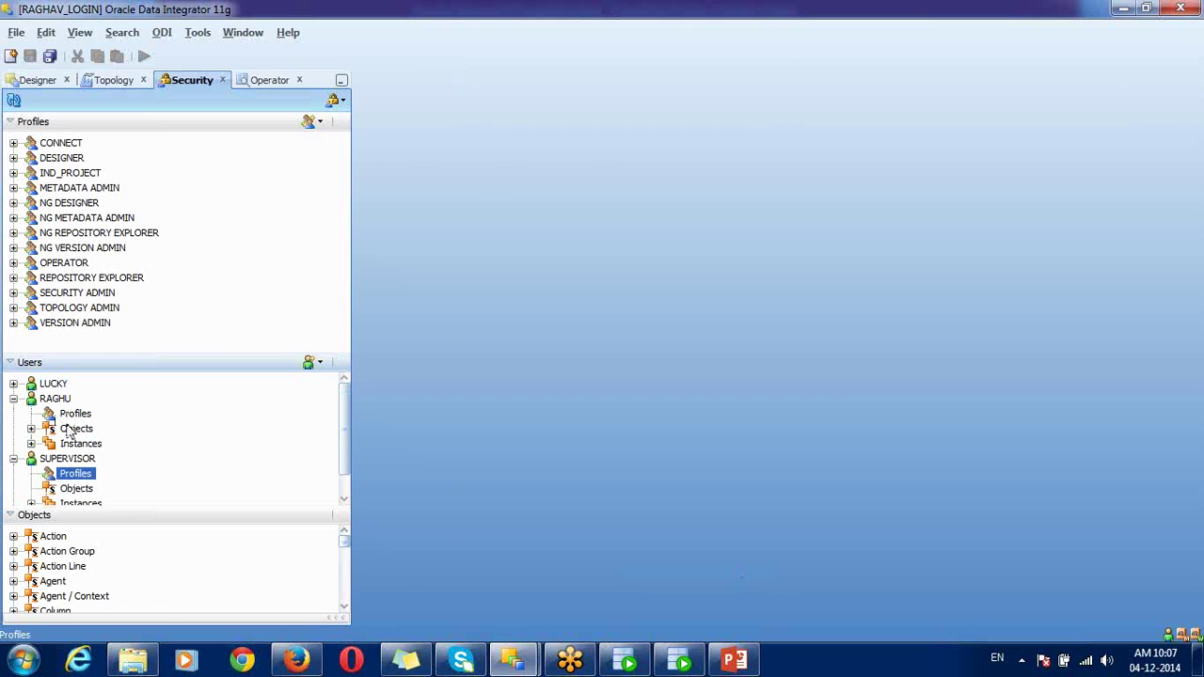
{"action": "left_click", "coordinate": [13, 385]}
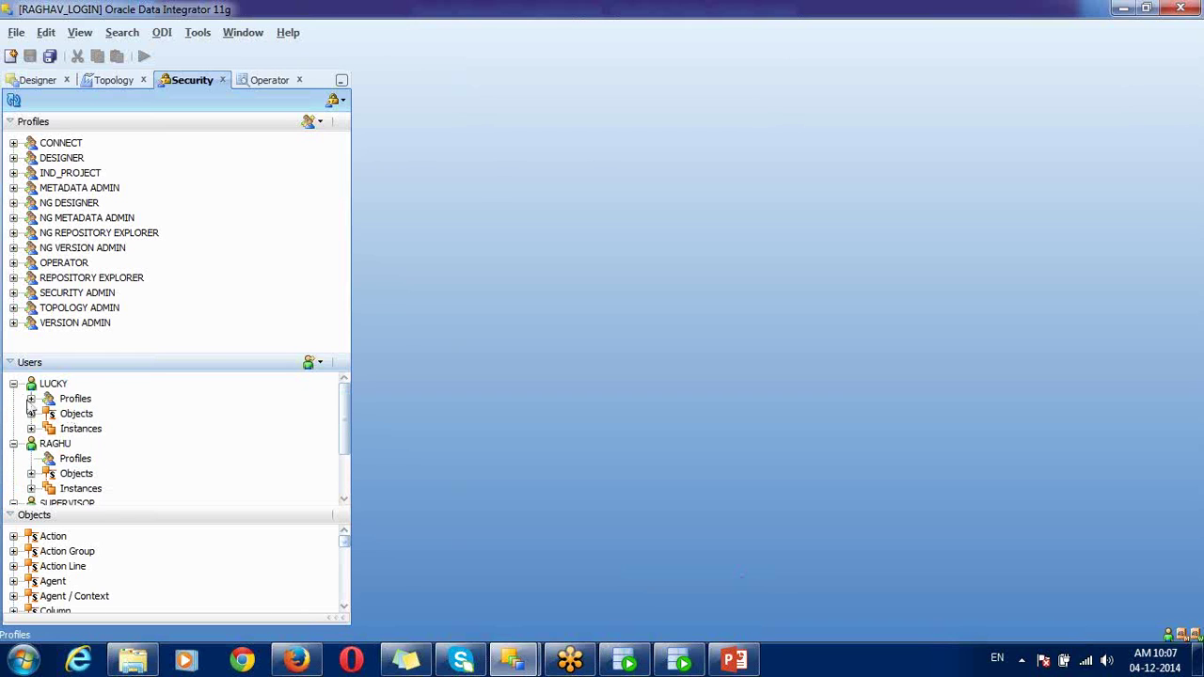
{"action": "left_click", "coordinate": [513, 659]}
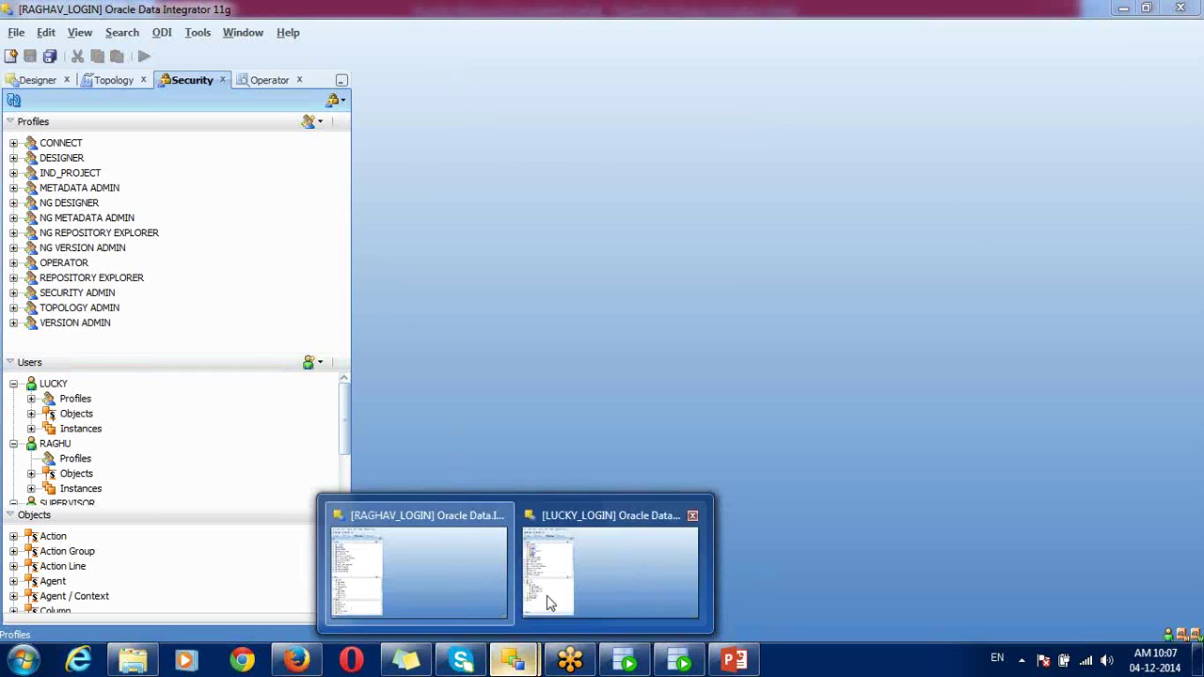
- In LUCKY_LOGIN, delete the IND_PROJECT profile from RAGHU and confirm Yes
{"action": "left_click", "coordinate": [558, 594]}
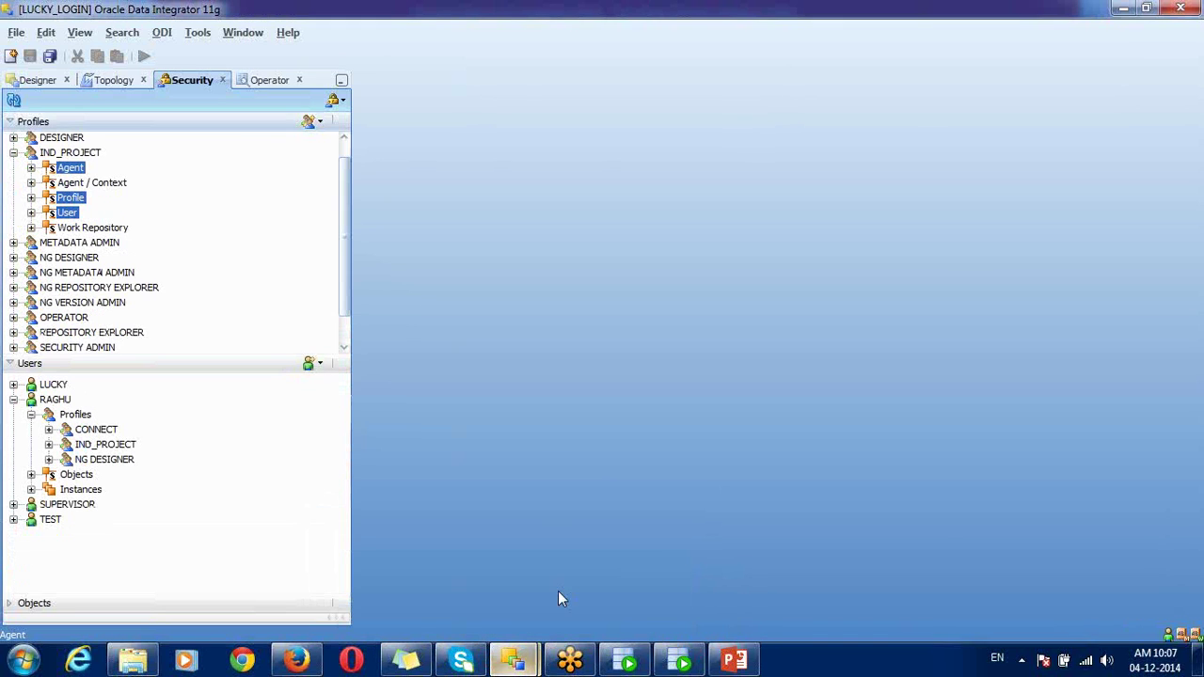
{"action": "right_click", "coordinate": [107, 436]}
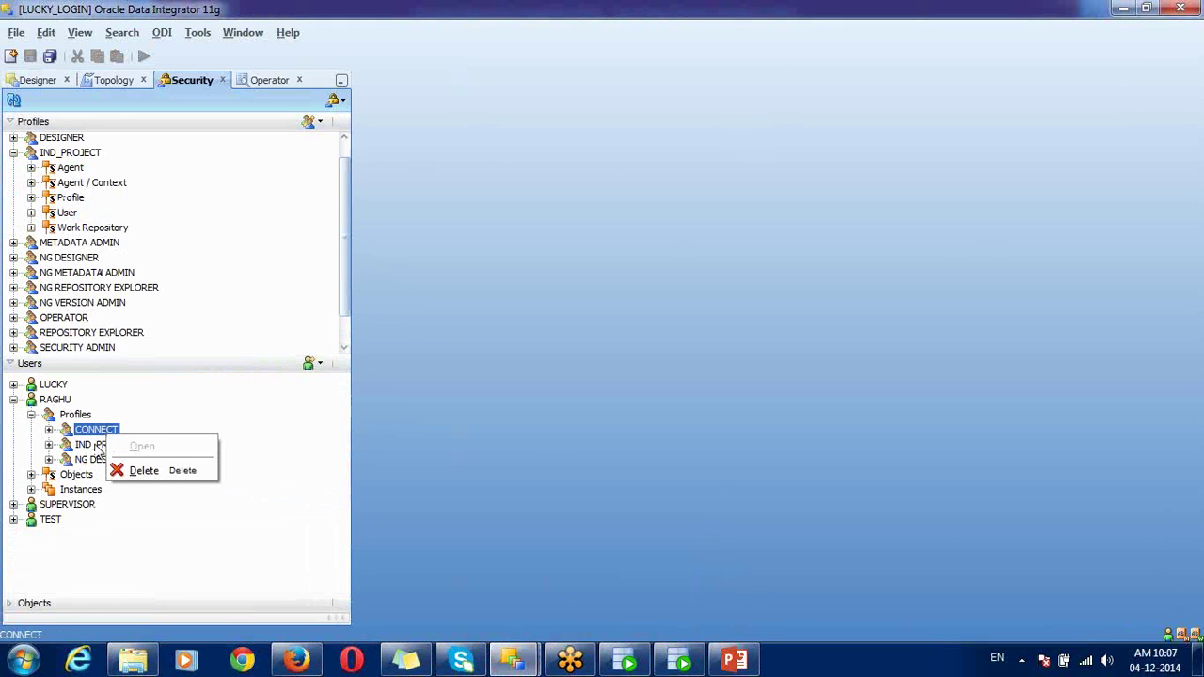
{"action": "right_click", "coordinate": [96, 449]}
{"action": "left_click", "coordinate": [129, 481]}
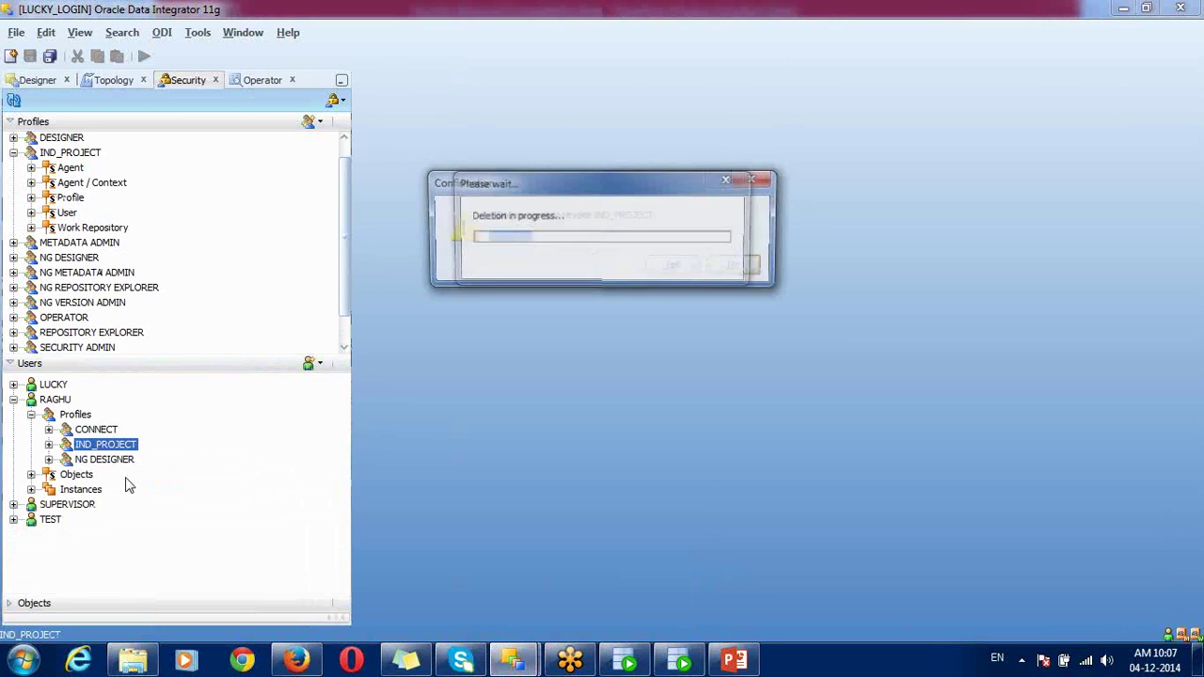
{"action": "left_click", "coordinate": [673, 267]}
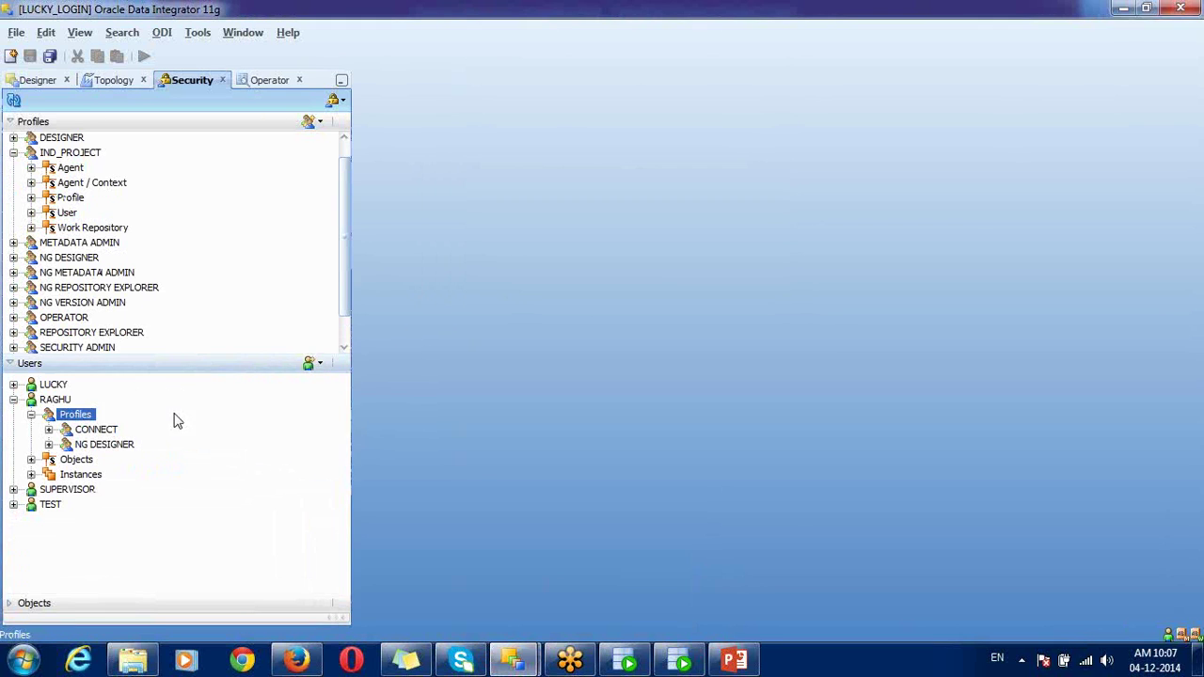
{"action": "left_click", "coordinate": [33, 416]}
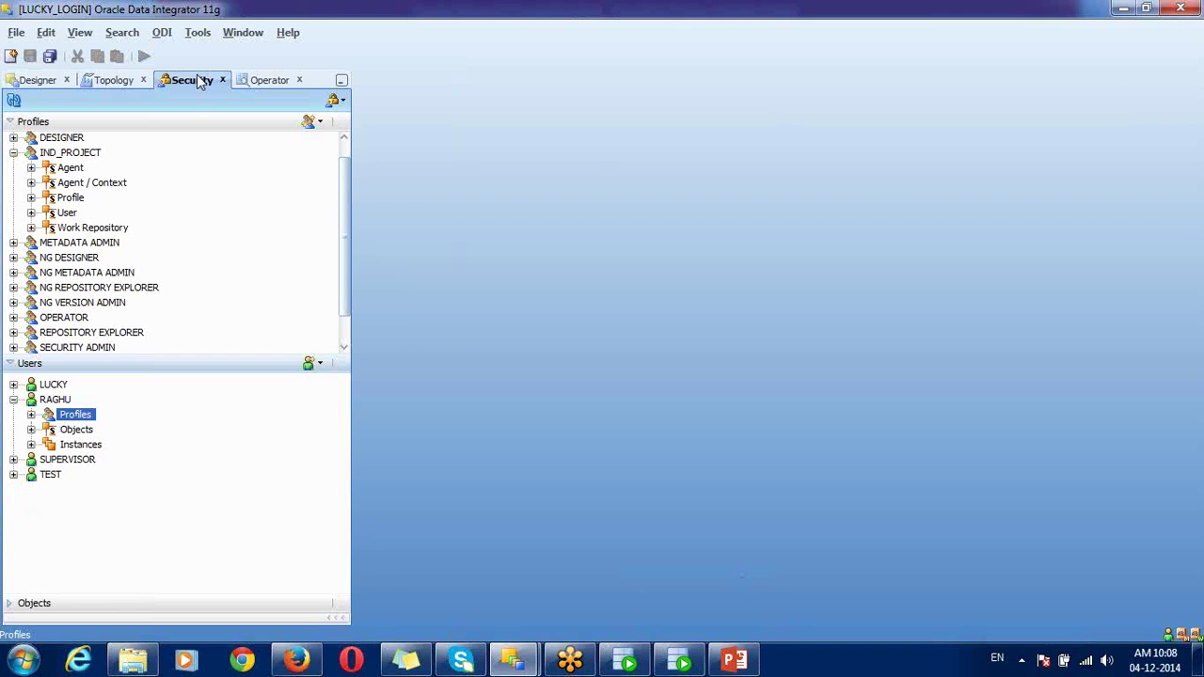
- Drag the Profile object onto RAGHU, confirm Yes, and select it under Objects
{"action": "left_click", "coordinate": [179, 124]}
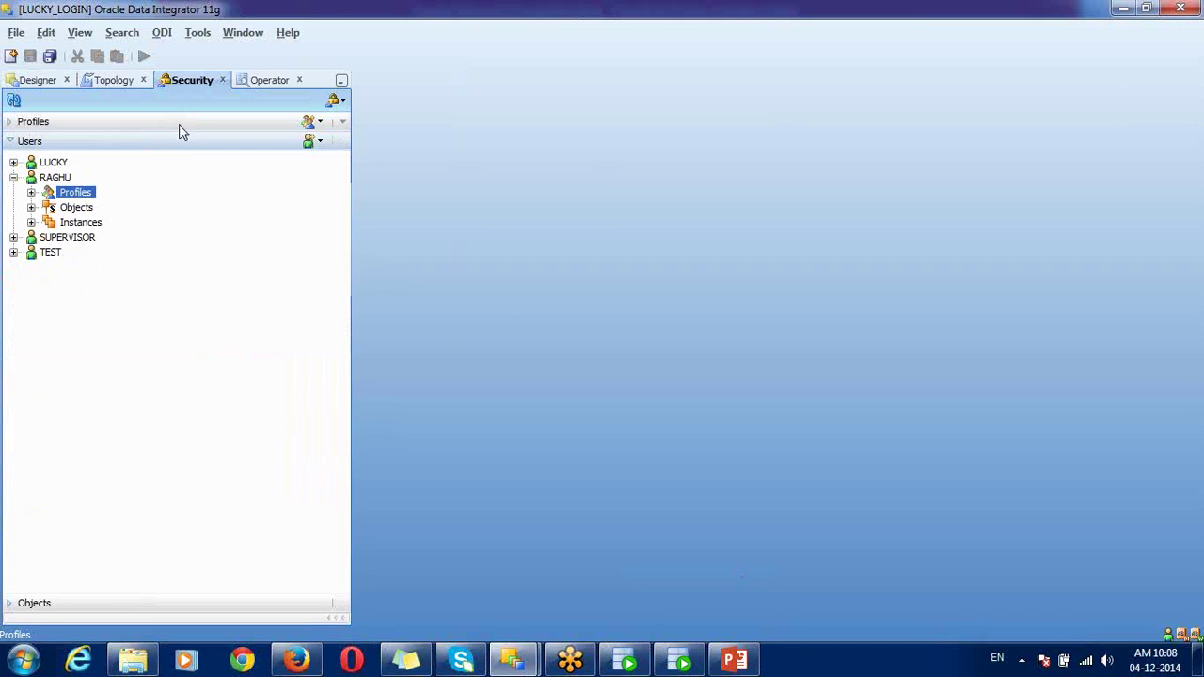
{"action": "left_click", "coordinate": [39, 607]}
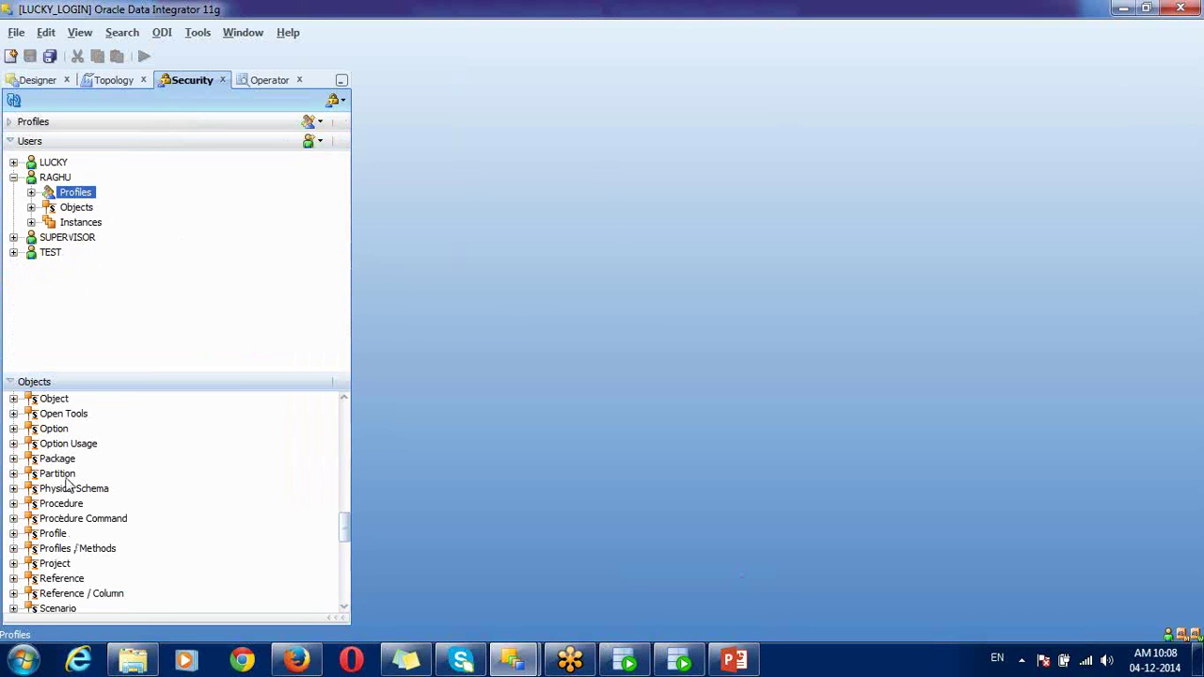
{"action": "left_click_drag", "start_coordinate": [56, 540], "coordinate": [55, 184]}
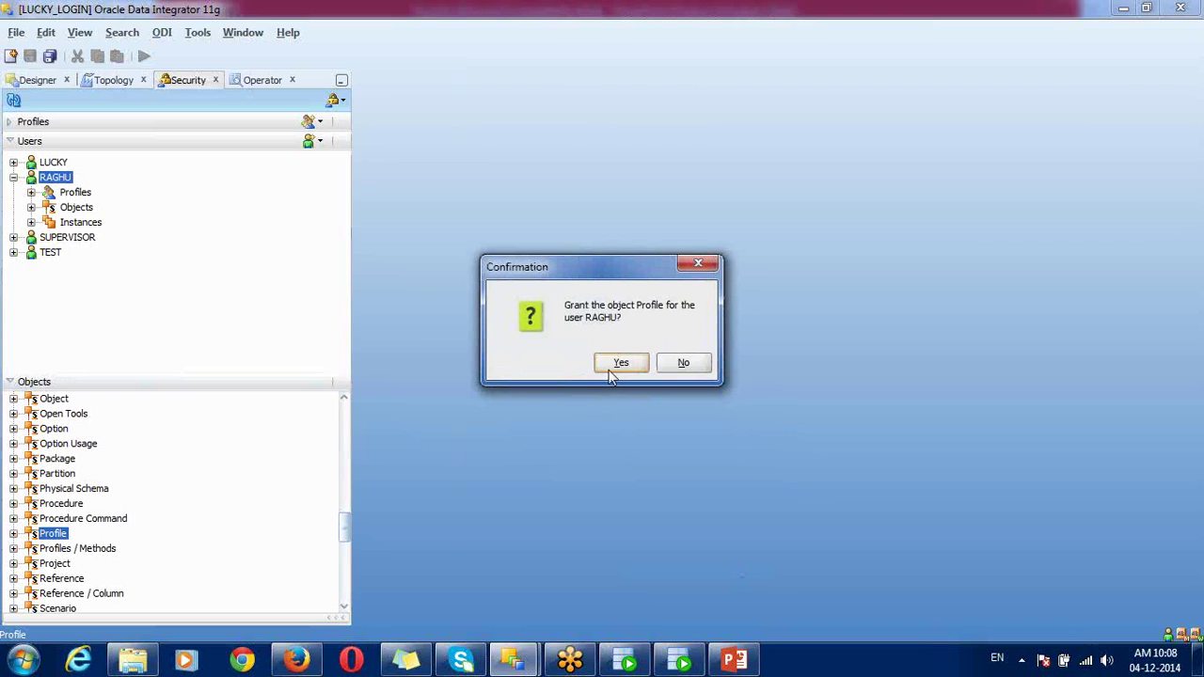
{"action": "left_click", "coordinate": [613, 366]}
{"action": "left_click", "coordinate": [31, 208]}
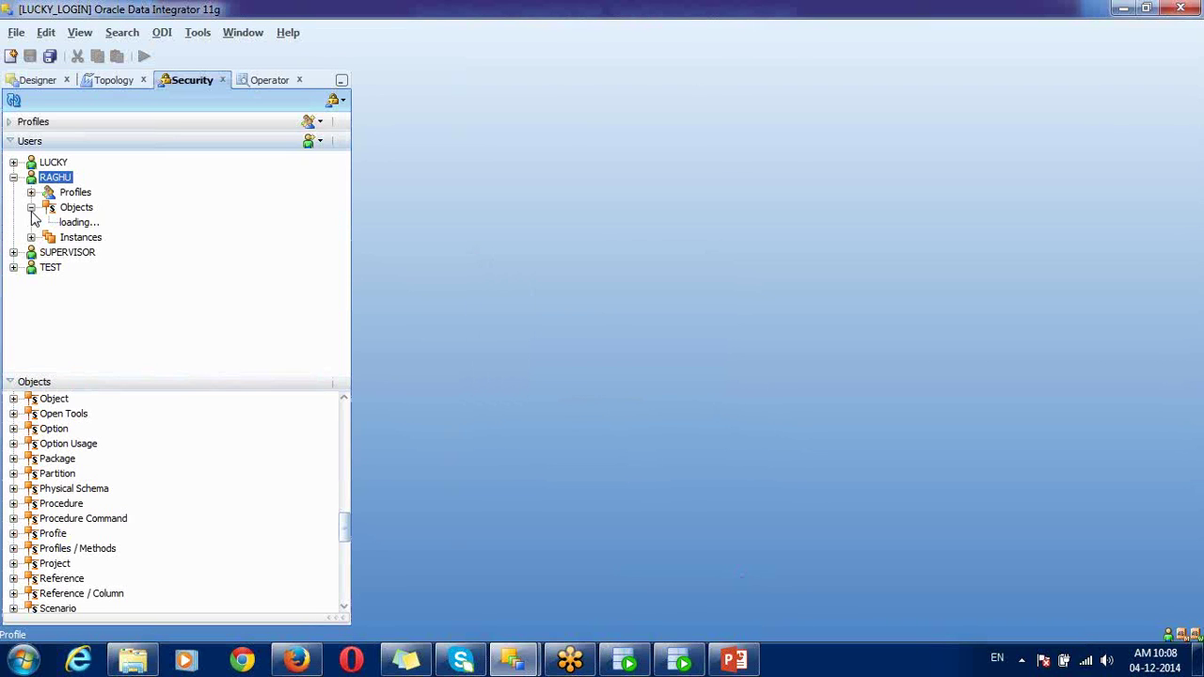
{"action": "left_click", "coordinate": [90, 225]}
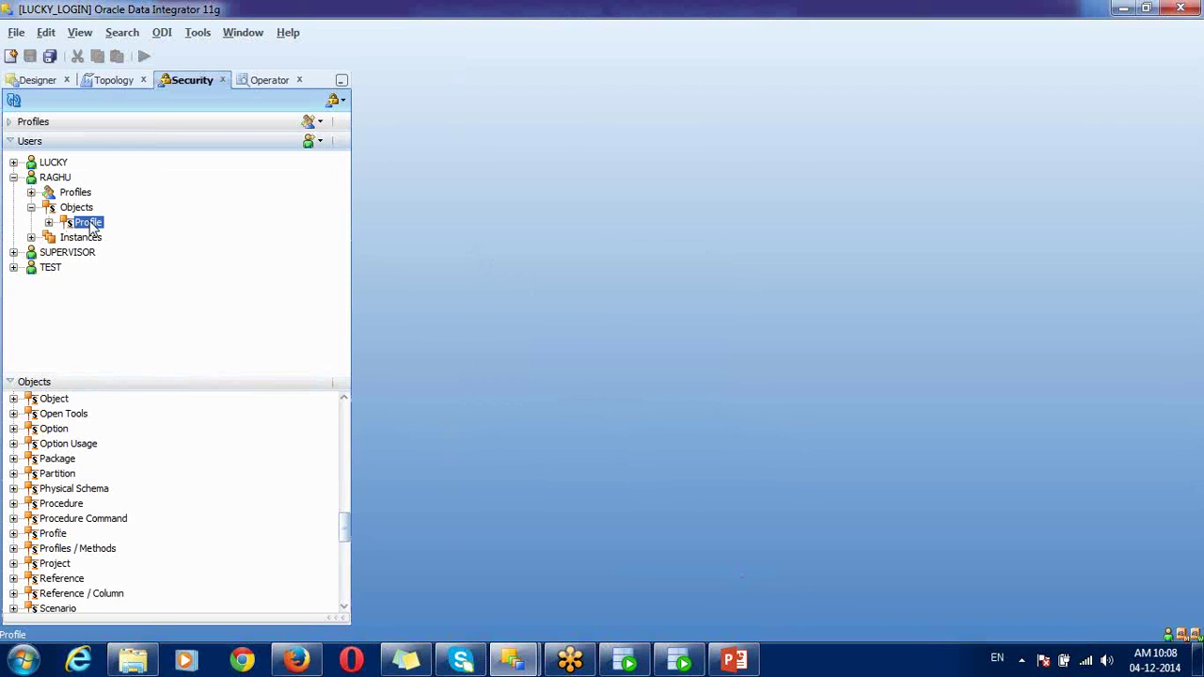
- Open the Delete, Duplicate and Edit... method editors of RAGHU's Profile, then close them
{"action": "right_click", "coordinate": [92, 227]}
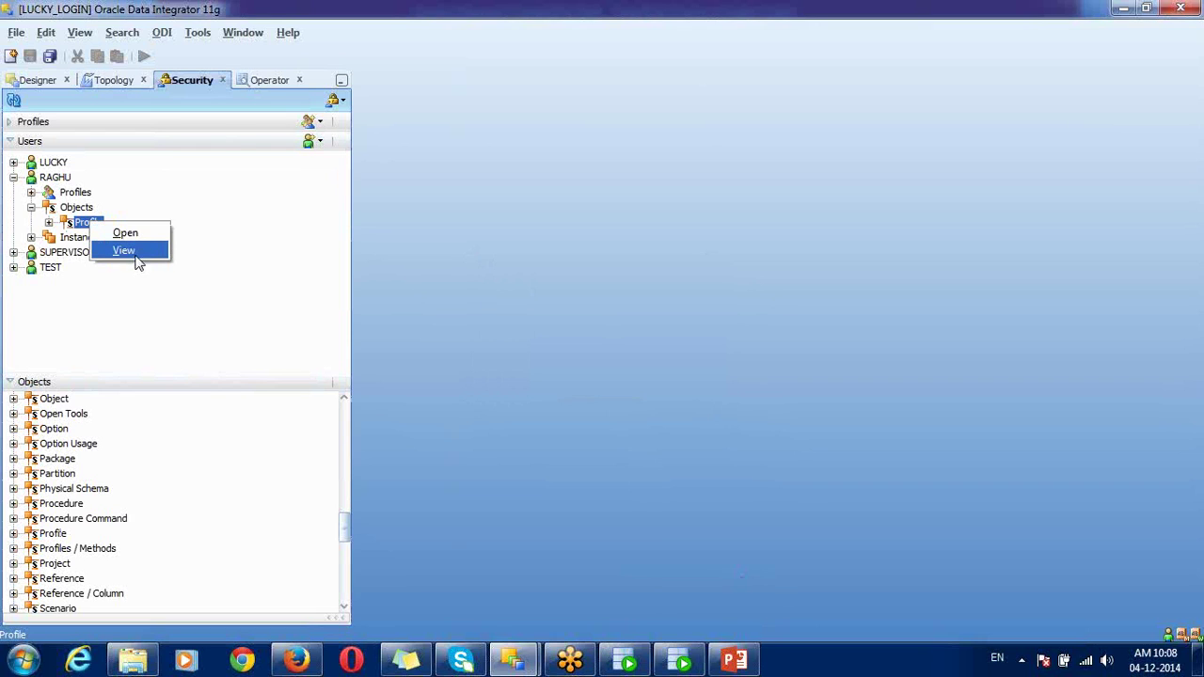
{"action": "left_click", "coordinate": [91, 383]}
{"action": "left_click", "coordinate": [48, 223]}
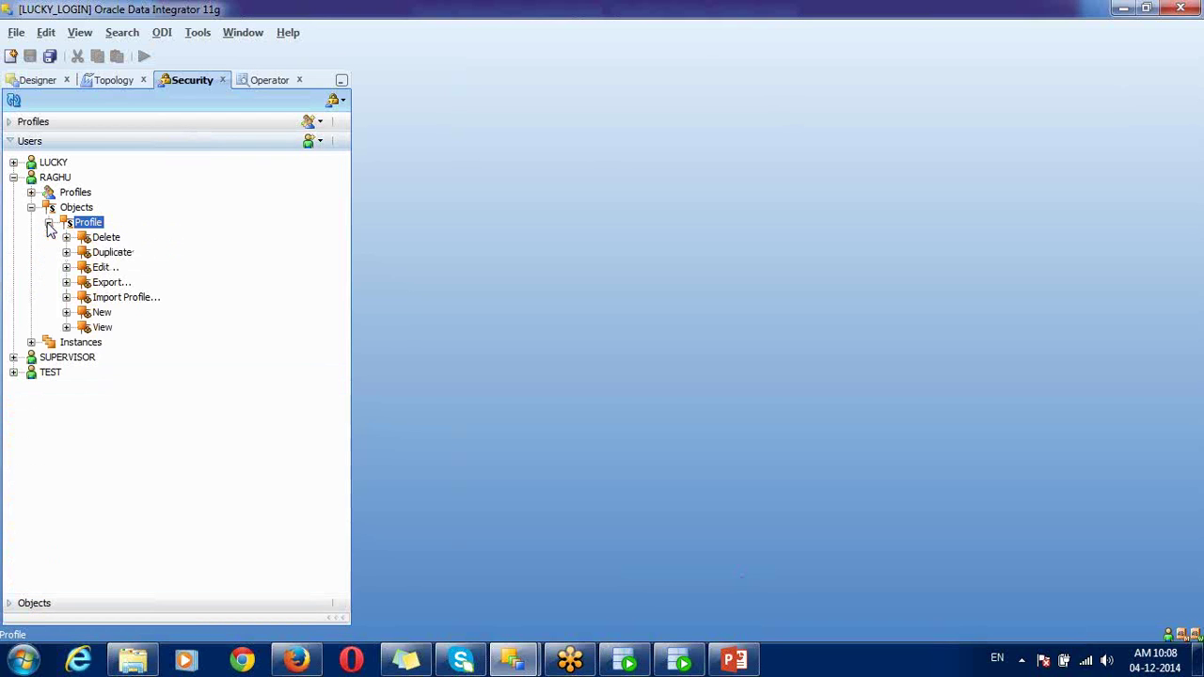
{"action": "double_click", "coordinate": [94, 239]}
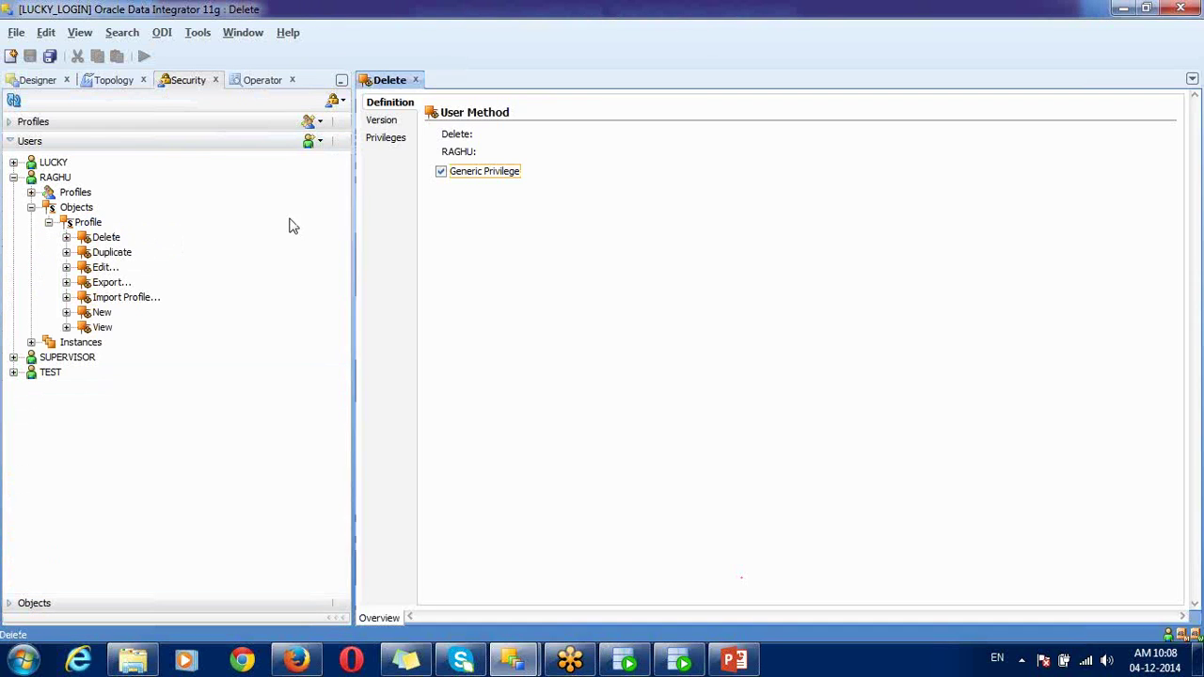
{"action": "double_click", "coordinate": [103, 252]}
{"action": "left_click", "coordinate": [108, 268]}
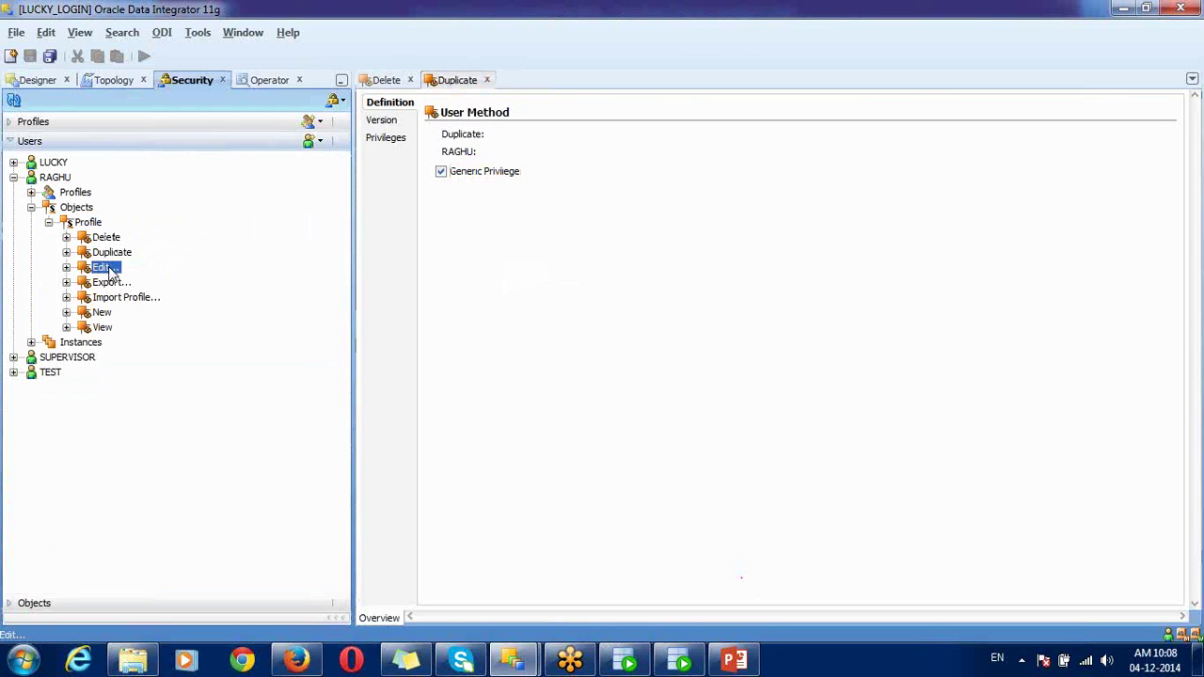
{"action": "double_click", "coordinate": [107, 268]}
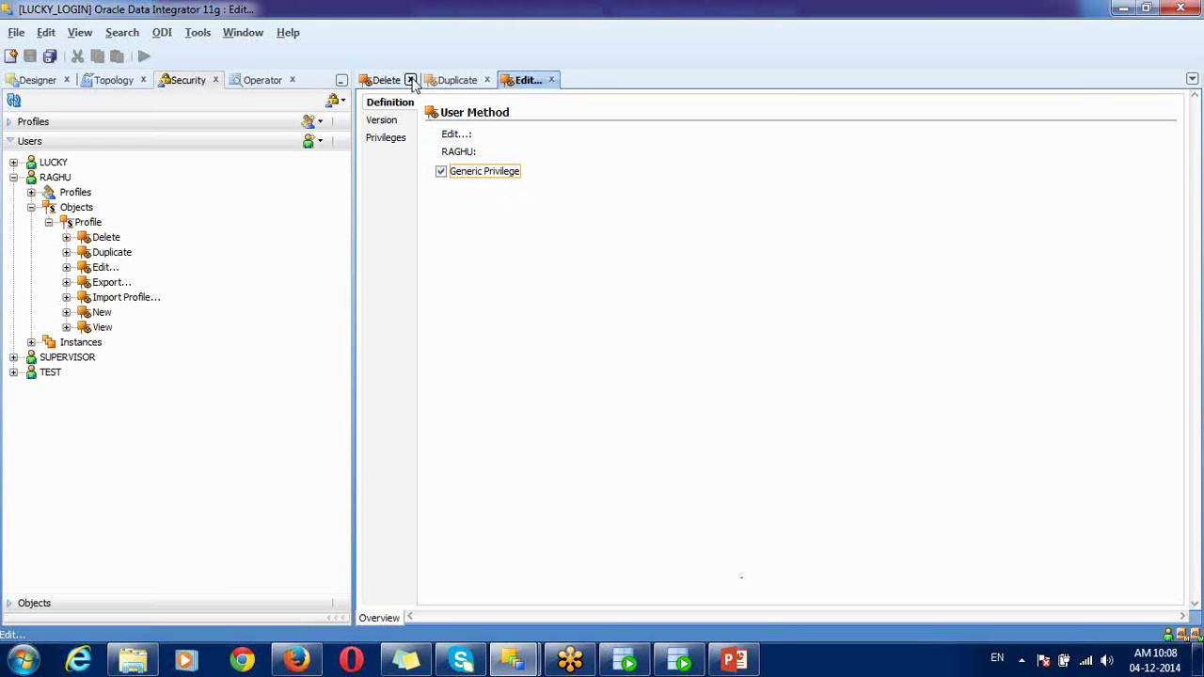
{"action": "left_click", "coordinate": [410, 80]}
{"action": "left_click", "coordinate": [421, 80]}
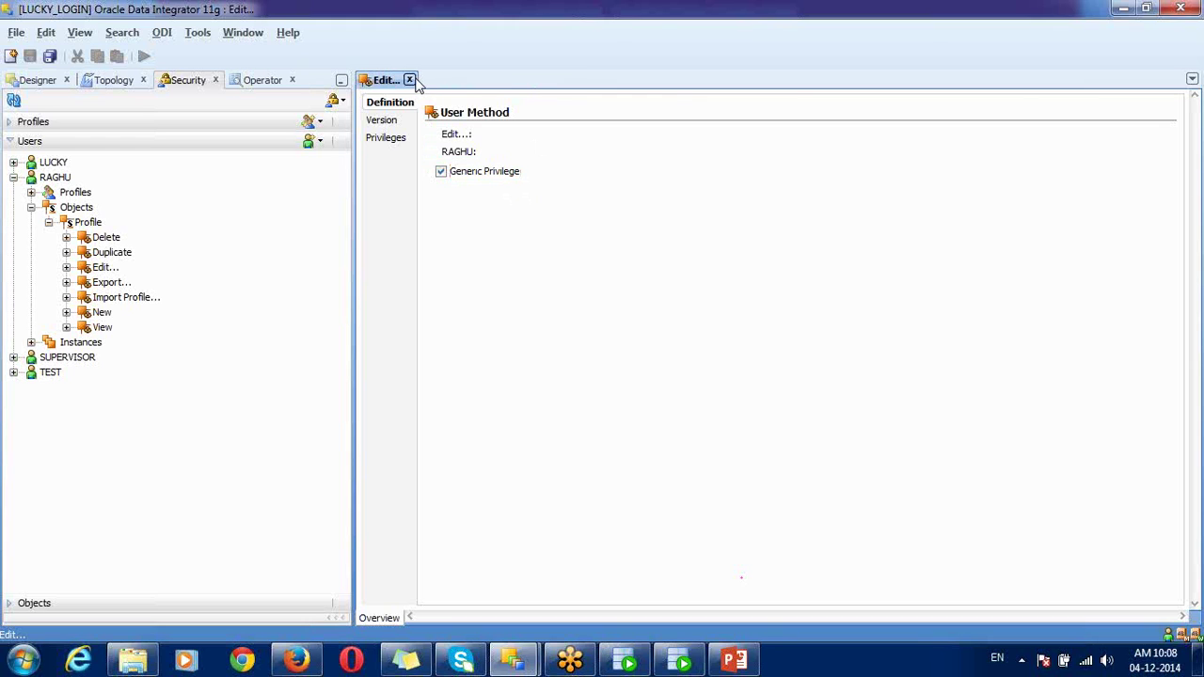
{"action": "left_click", "coordinate": [411, 80]}
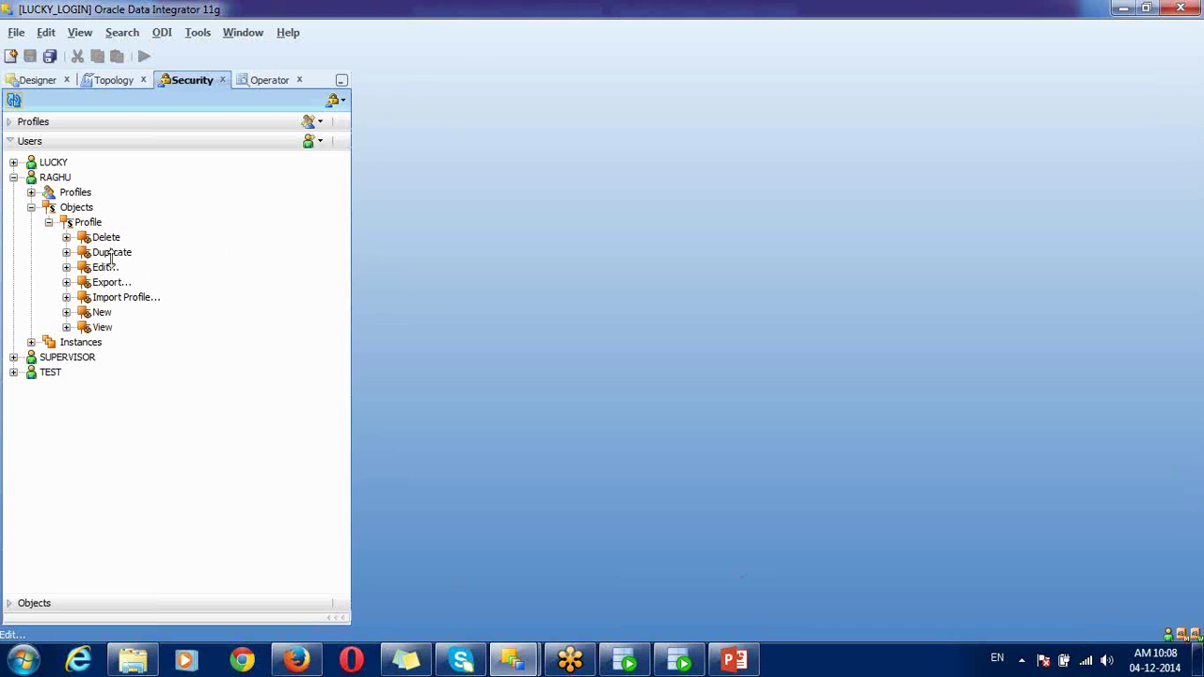
- Reopen the Delete method editor and select all seven Profile methods
{"action": "left_click", "coordinate": [48, 223]}
{"action": "left_click", "coordinate": [90, 223]}
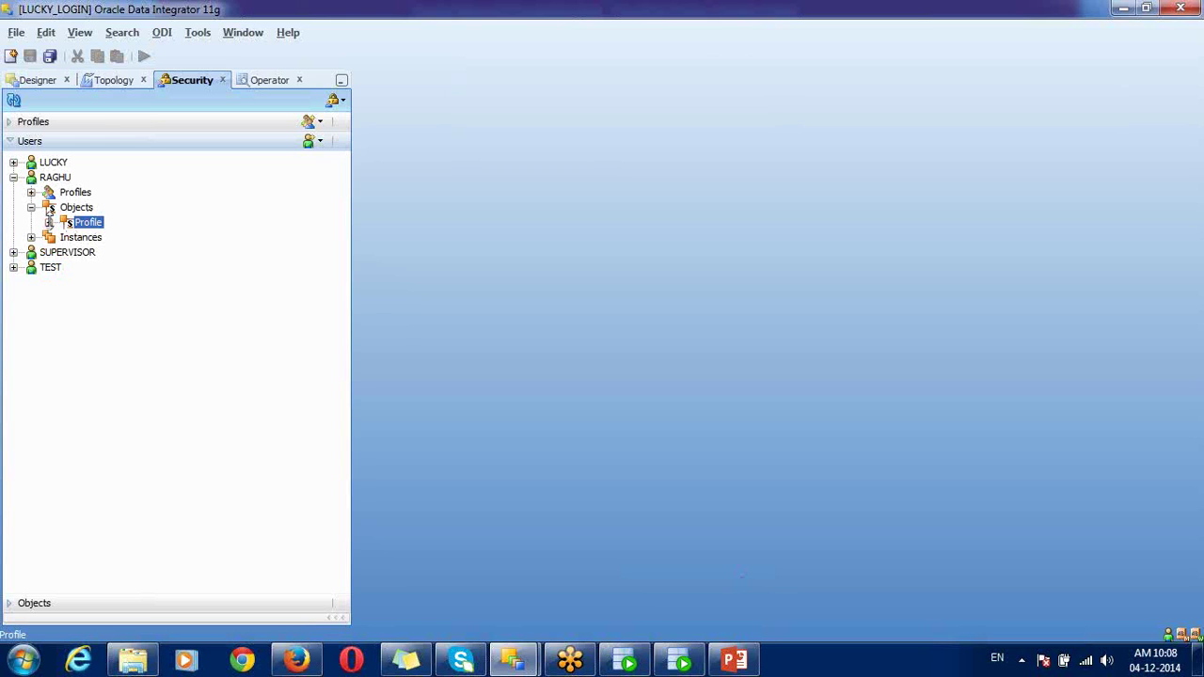
{"action": "left_click", "coordinate": [48, 223]}
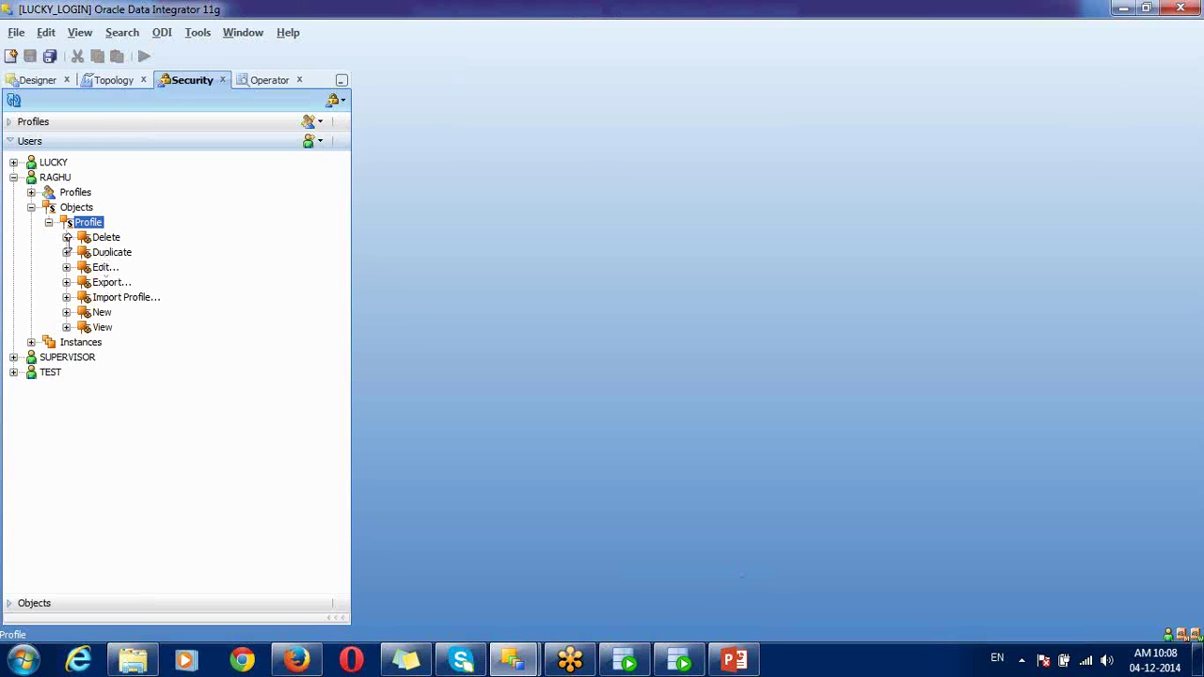
{"action": "double_click", "coordinate": [103, 237]}
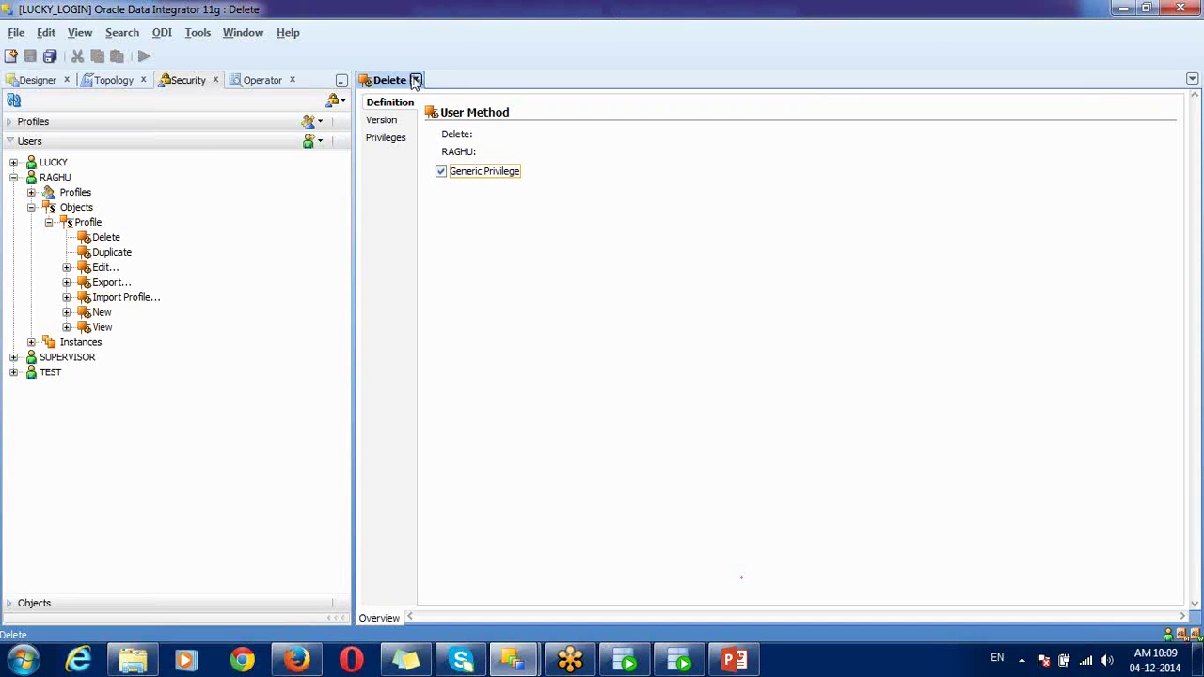
{"action": "left_click", "coordinate": [108, 239]}
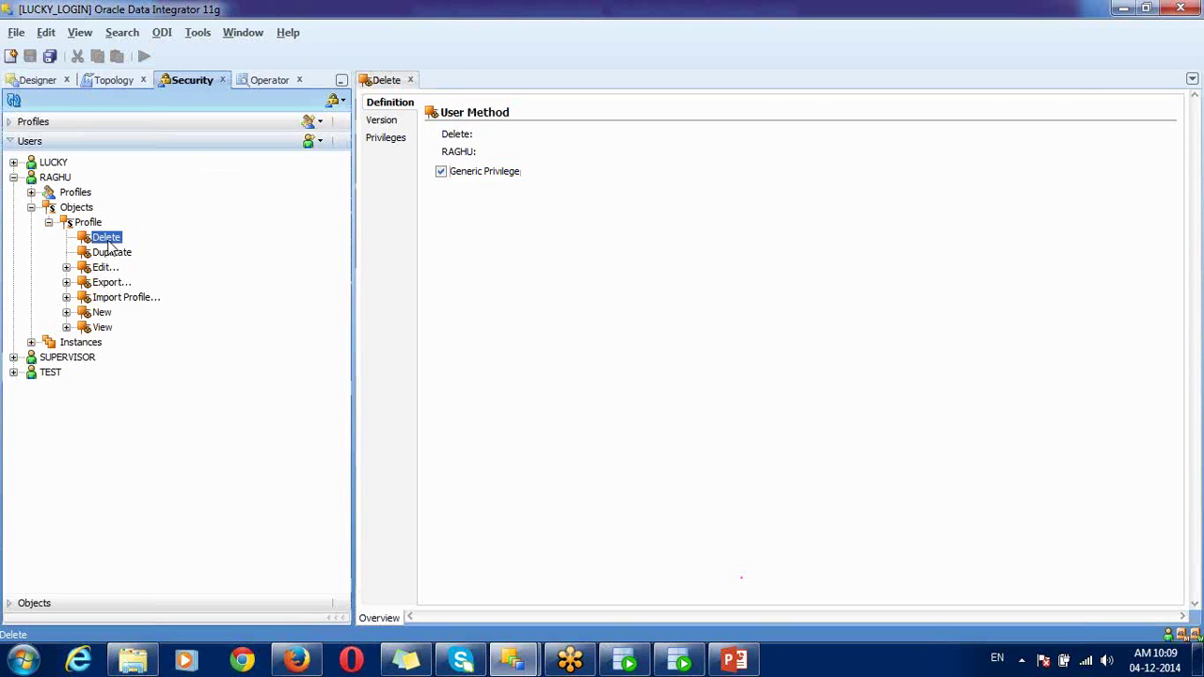
{"action": "key", "text": "shift+Down"}
{"action": "key", "text": "shift+Down"}
{"action": "key", "text": "shift+Down"}
{"action": "key", "text": "shift+Down"}
{"action": "key", "text": "shift+Down"}
{"action": "key", "text": "shift+Down"}
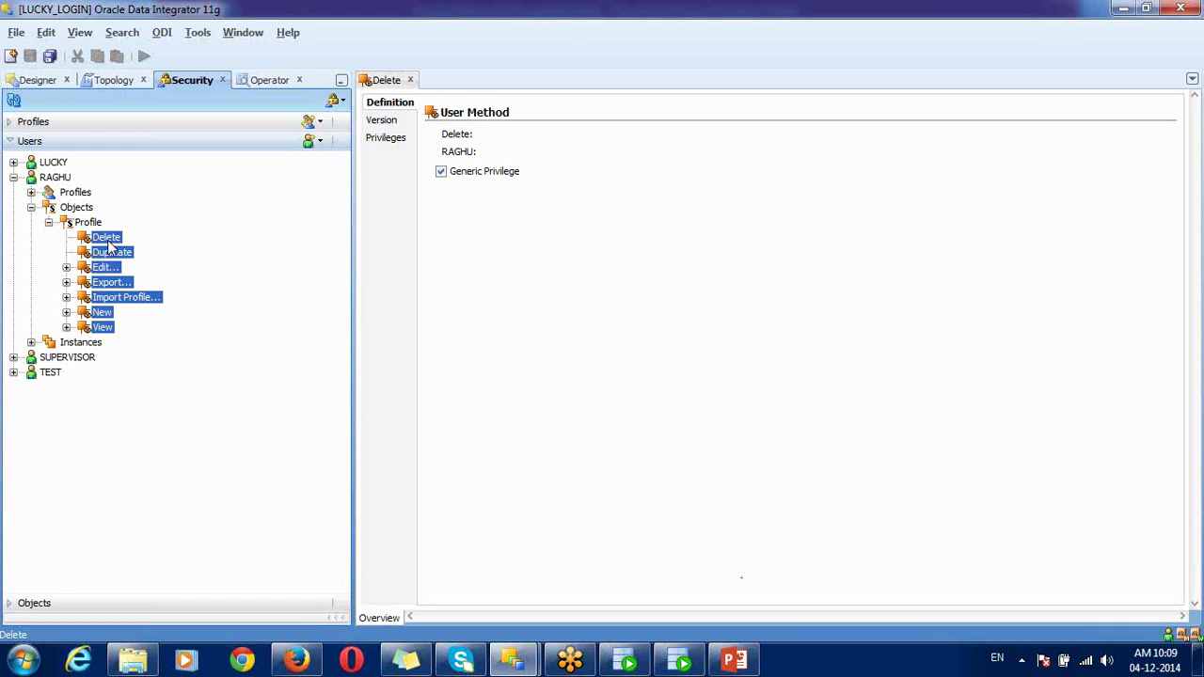
- Collapse the Profile and Objects branches and inspect the CONNECT profile's context menu
{"action": "left_click", "coordinate": [48, 222]}
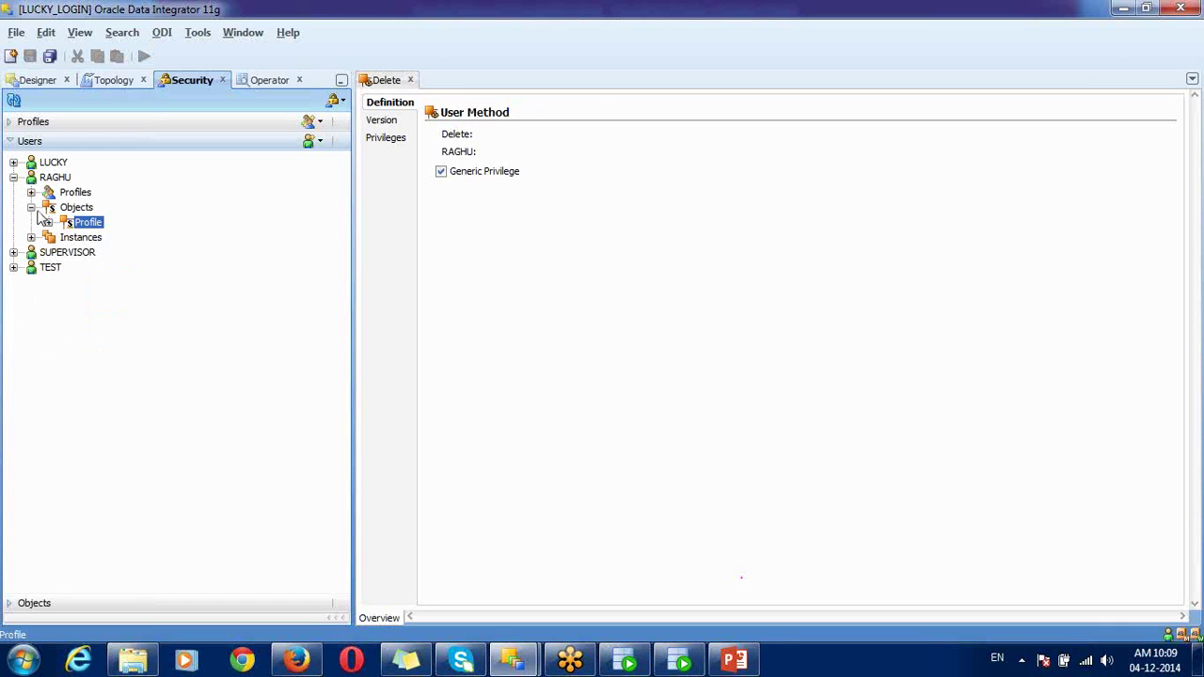
{"action": "left_click", "coordinate": [31, 207]}
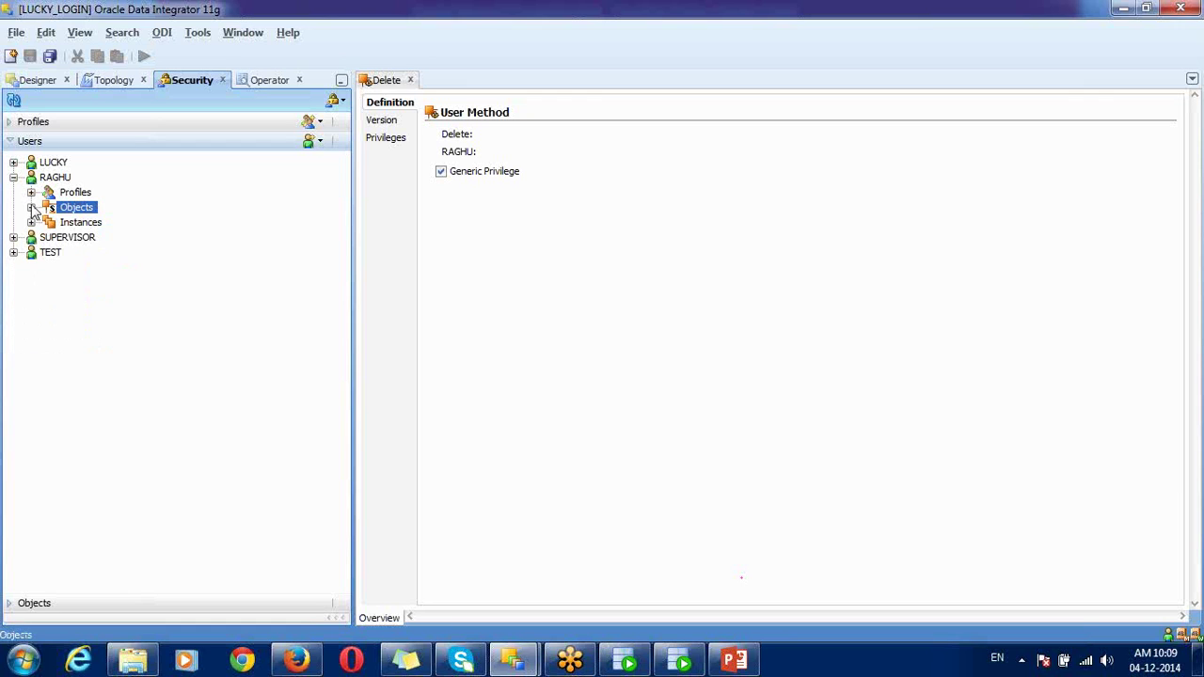
{"action": "left_click", "coordinate": [31, 191]}
{"action": "left_click", "coordinate": [80, 207]}
{"action": "right_click", "coordinate": [80, 209]}
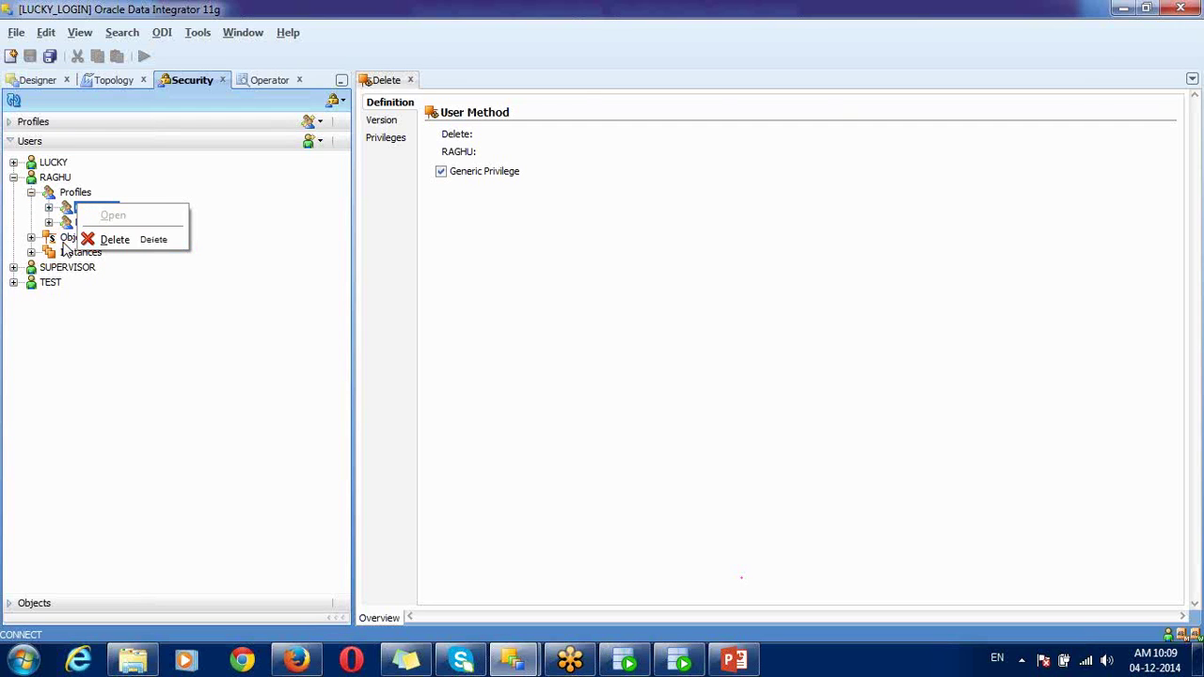
{"action": "left_click", "coordinate": [60, 239]}
- Check the Profile object's actions, then collapse Objects and Profiles and expand Instances
{"action": "left_click", "coordinate": [31, 237]}
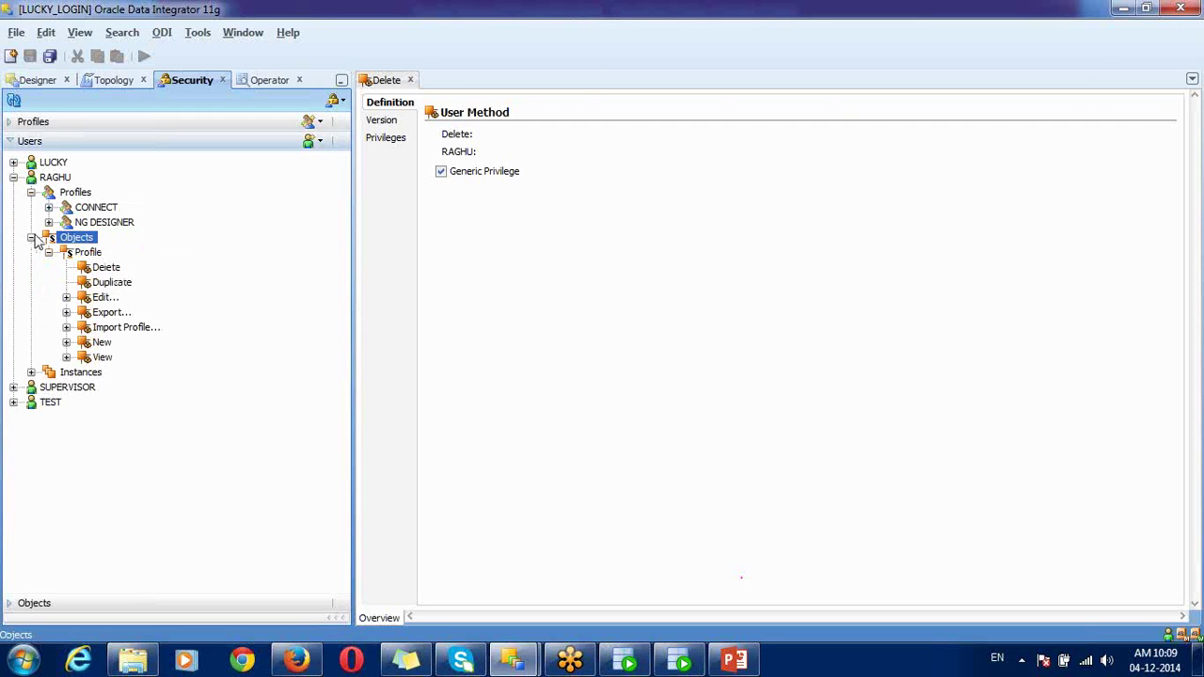
{"action": "left_click", "coordinate": [84, 253]}
{"action": "double_click", "coordinate": [82, 254]}
{"action": "right_click", "coordinate": [80, 254]}
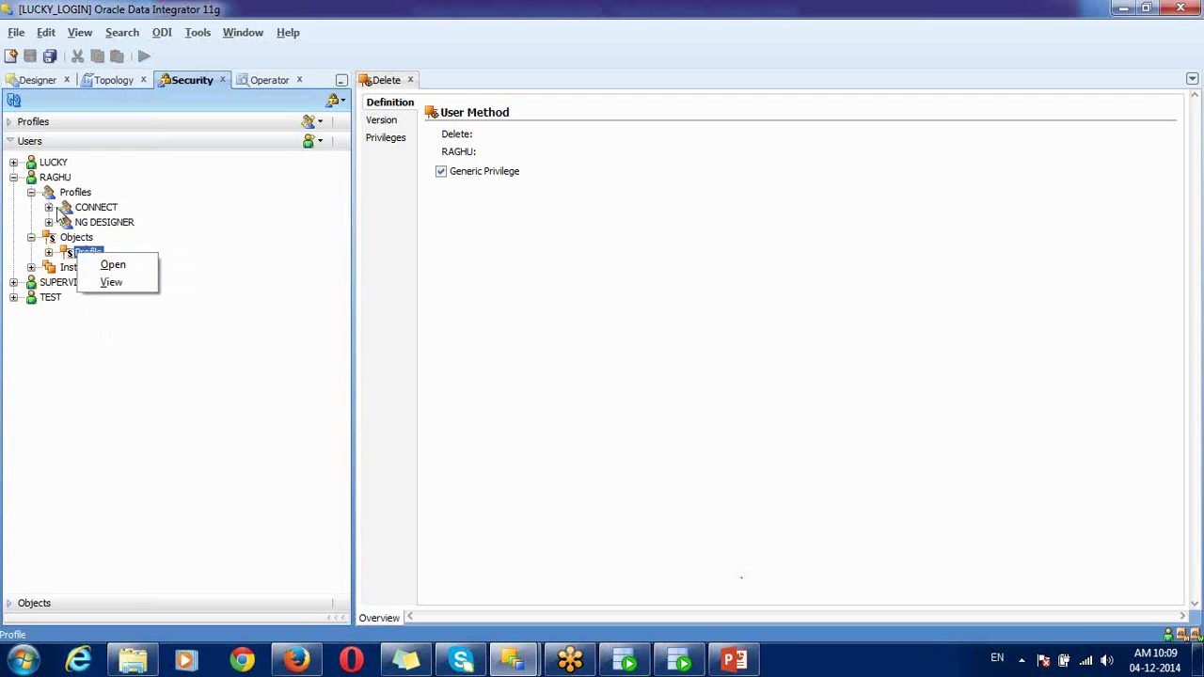
{"action": "left_click", "coordinate": [79, 238]}
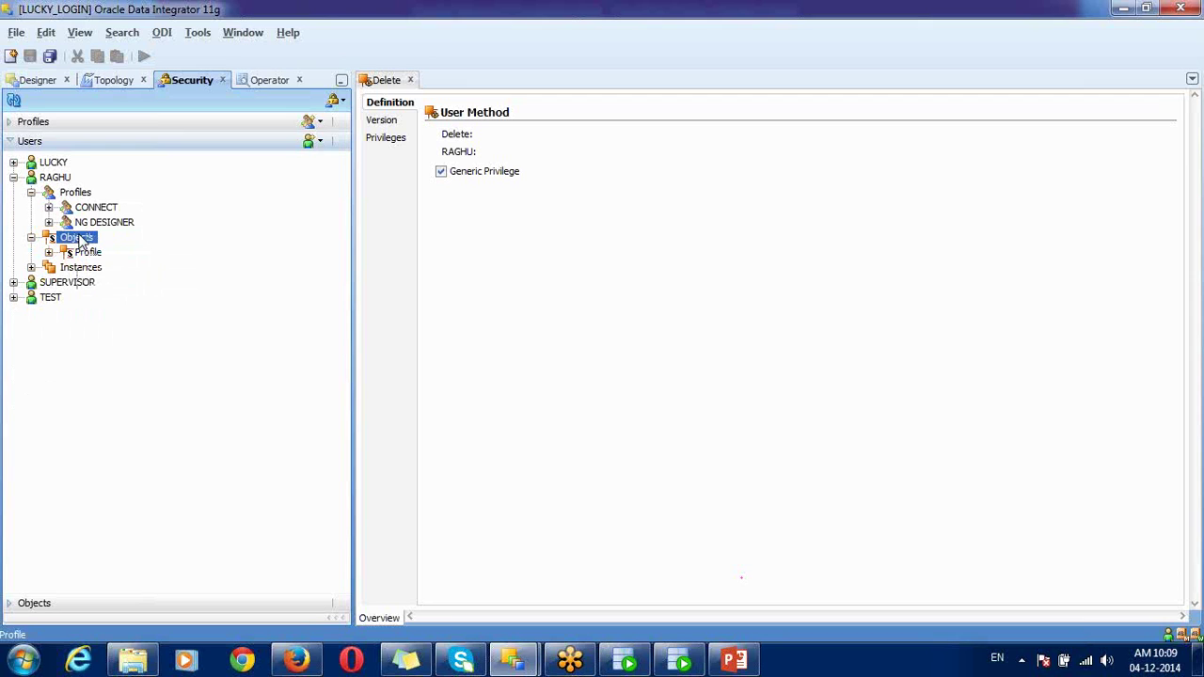
{"action": "left_click", "coordinate": [31, 237]}
{"action": "left_click", "coordinate": [31, 192]}
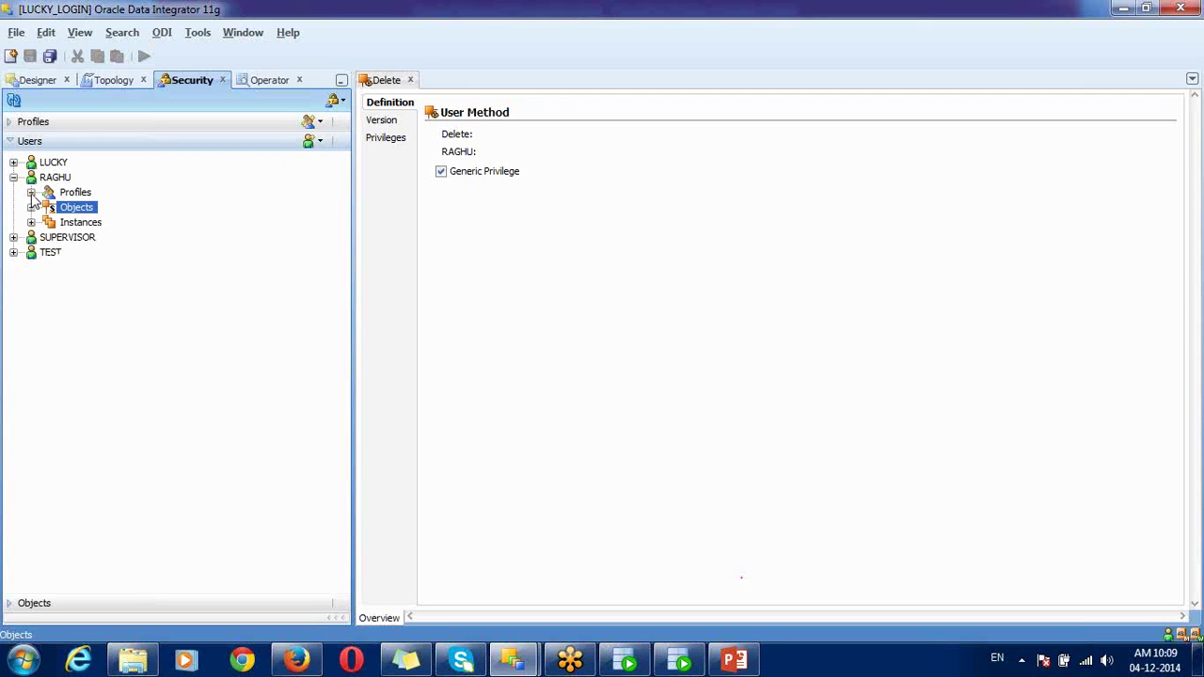
{"action": "left_click", "coordinate": [31, 222]}
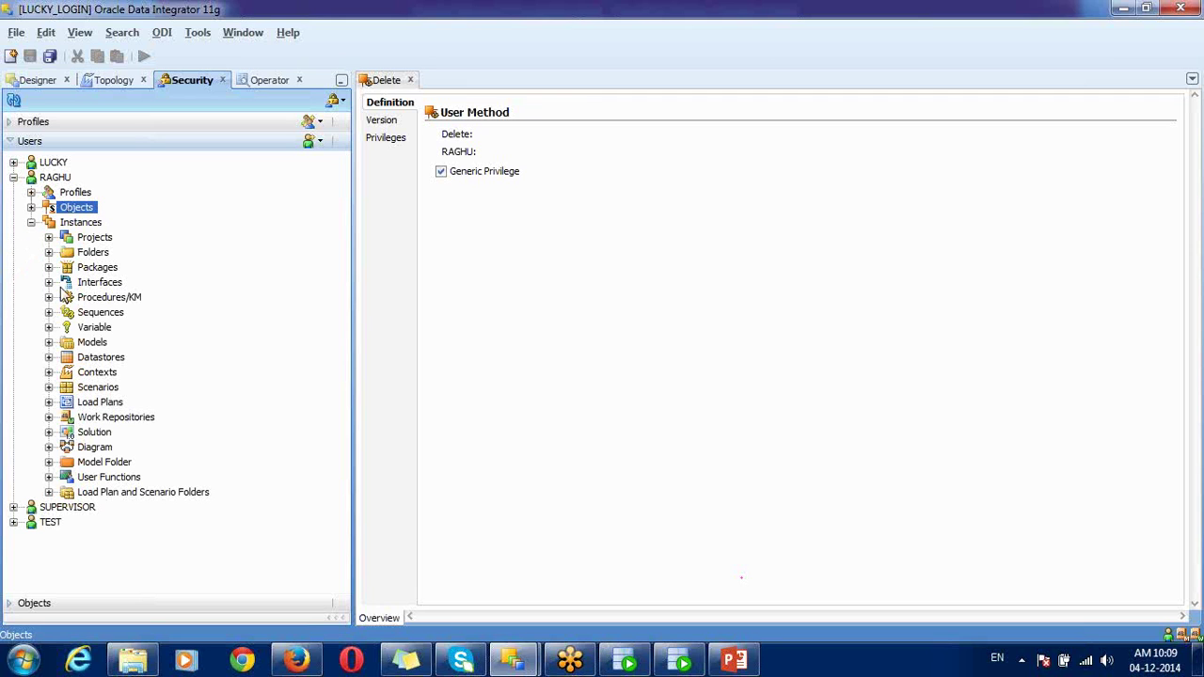
- Glance at Designer, then return to Security and find the user's Contexts instances empty
{"action": "left_click", "coordinate": [40, 83]}
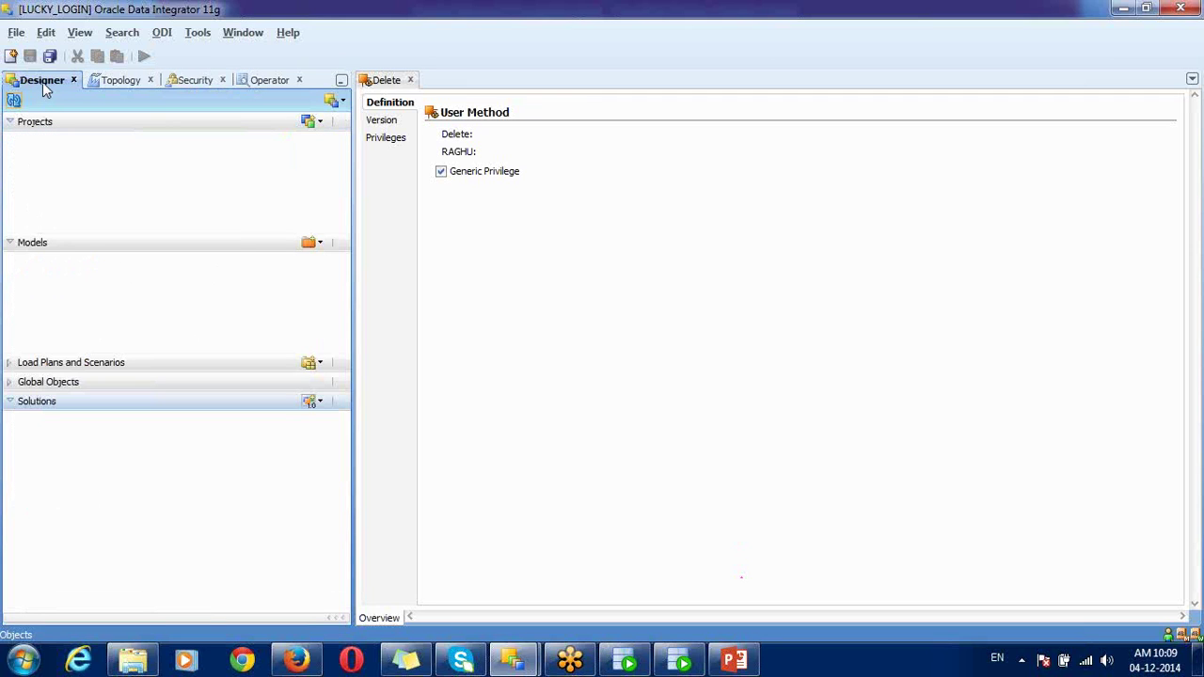
{"action": "left_click", "coordinate": [199, 81]}
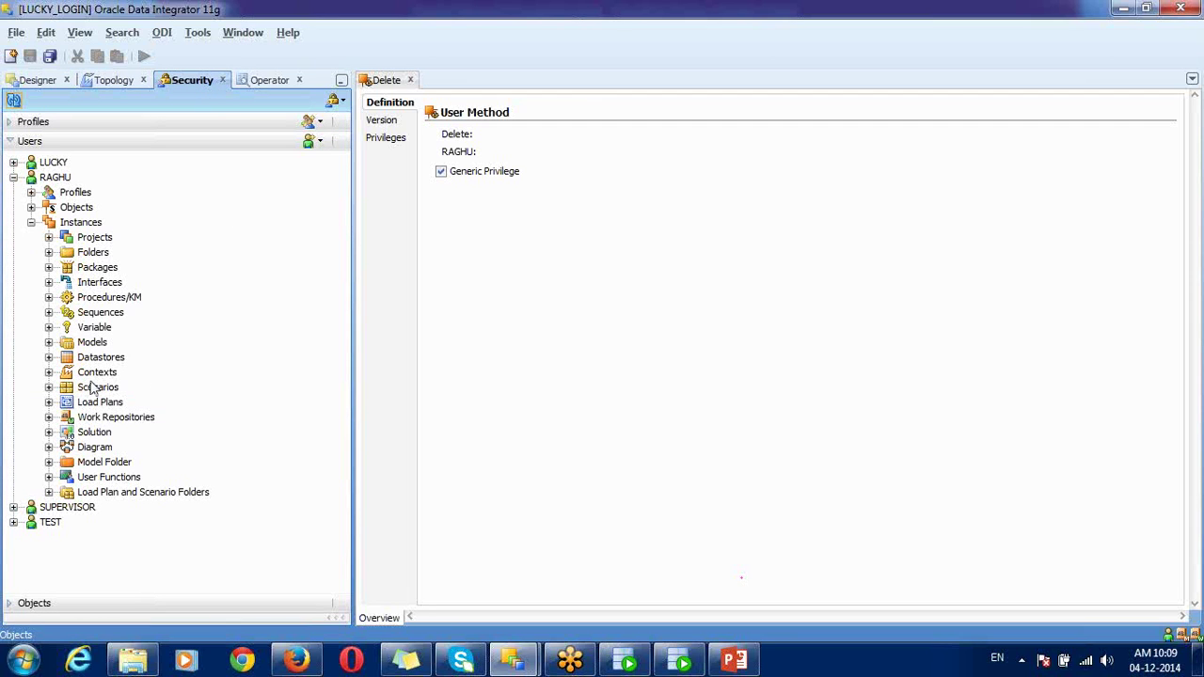
{"action": "left_click", "coordinate": [52, 396]}
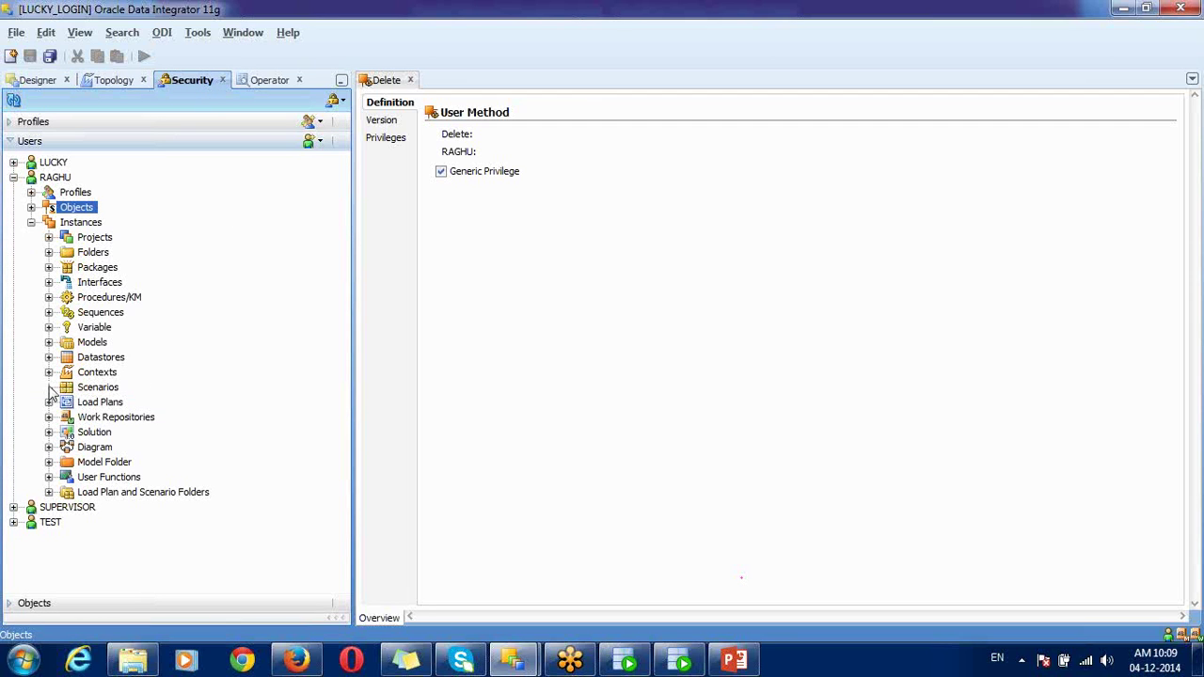
{"action": "left_click", "coordinate": [49, 372]}
{"action": "left_click", "coordinate": [80, 222]}
- Expand the user's Projects instances to TEST and Folders to First Folder, checking Interfaces and Variables
{"action": "left_click", "coordinate": [38, 80]}
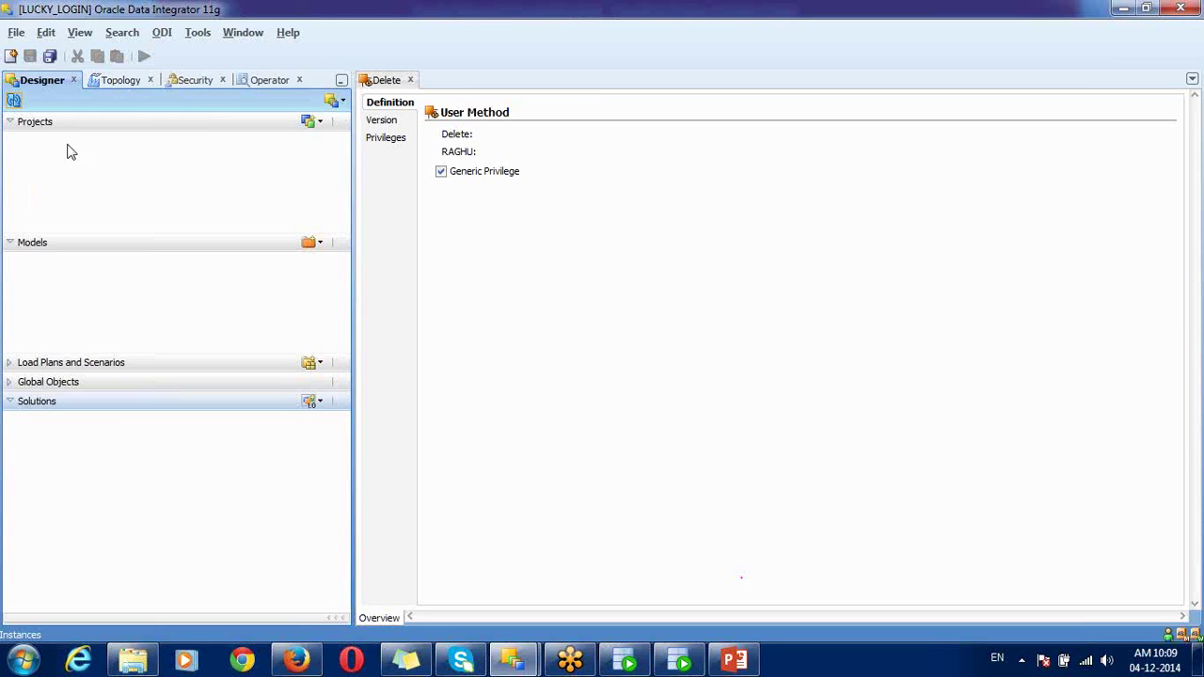
{"action": "left_click", "coordinate": [202, 83]}
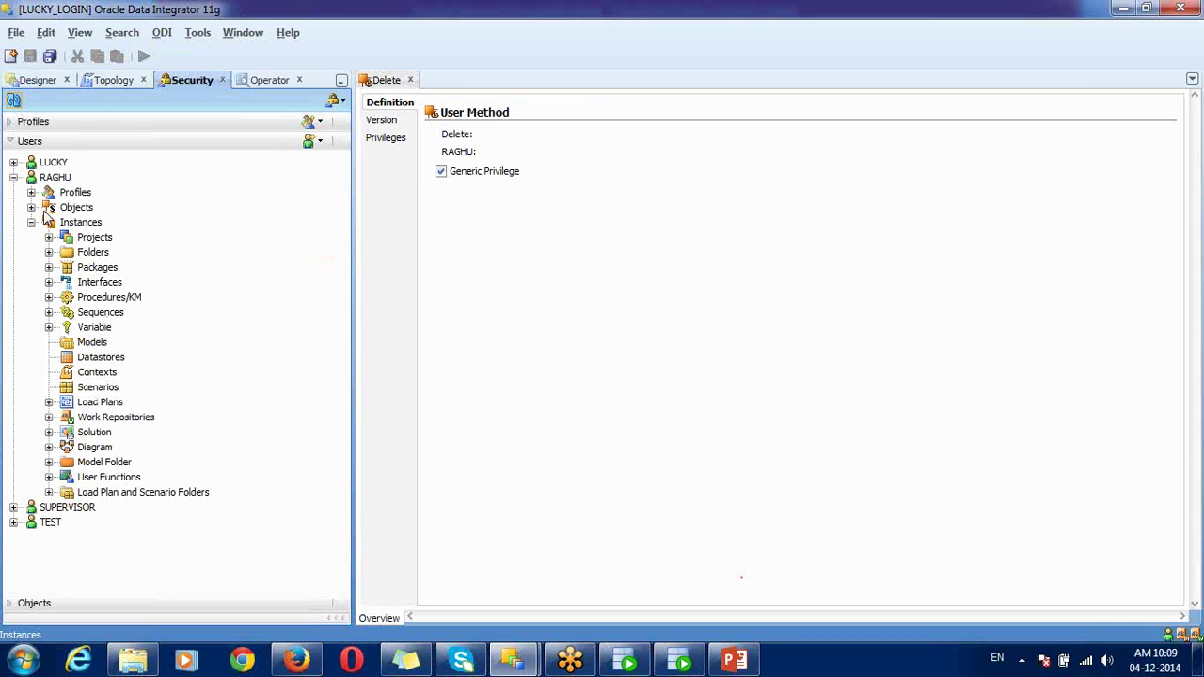
{"action": "left_click", "coordinate": [53, 179]}
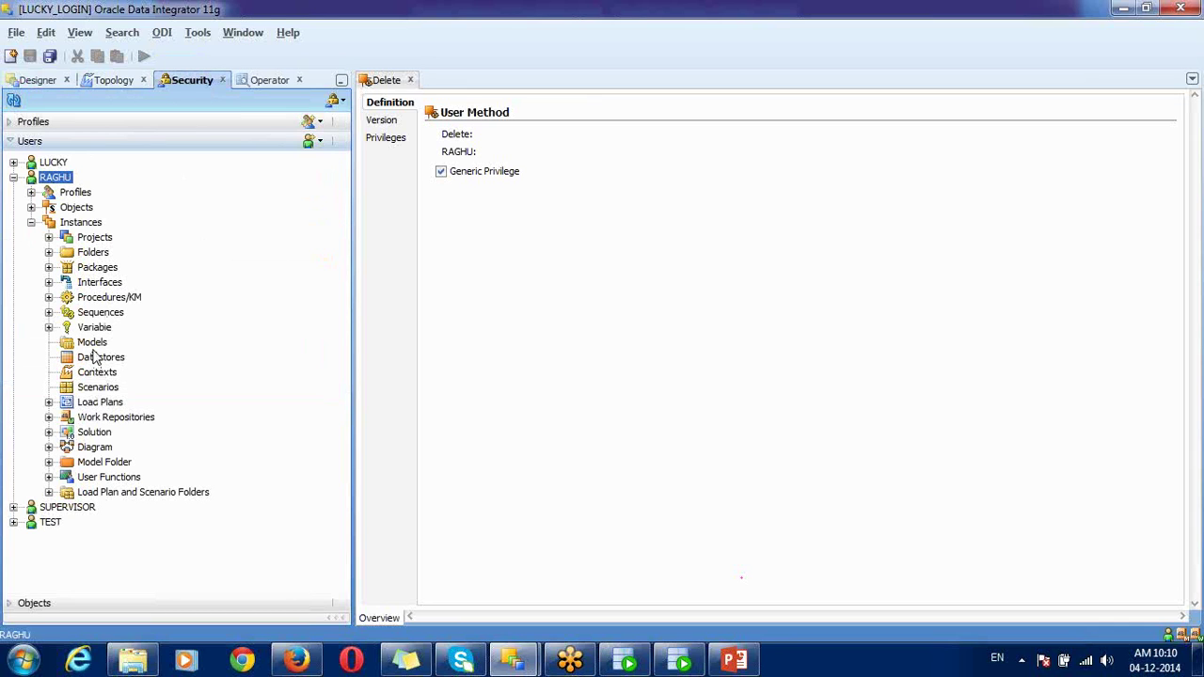
{"action": "left_click", "coordinate": [48, 238]}
{"action": "left_click", "coordinate": [85, 256]}
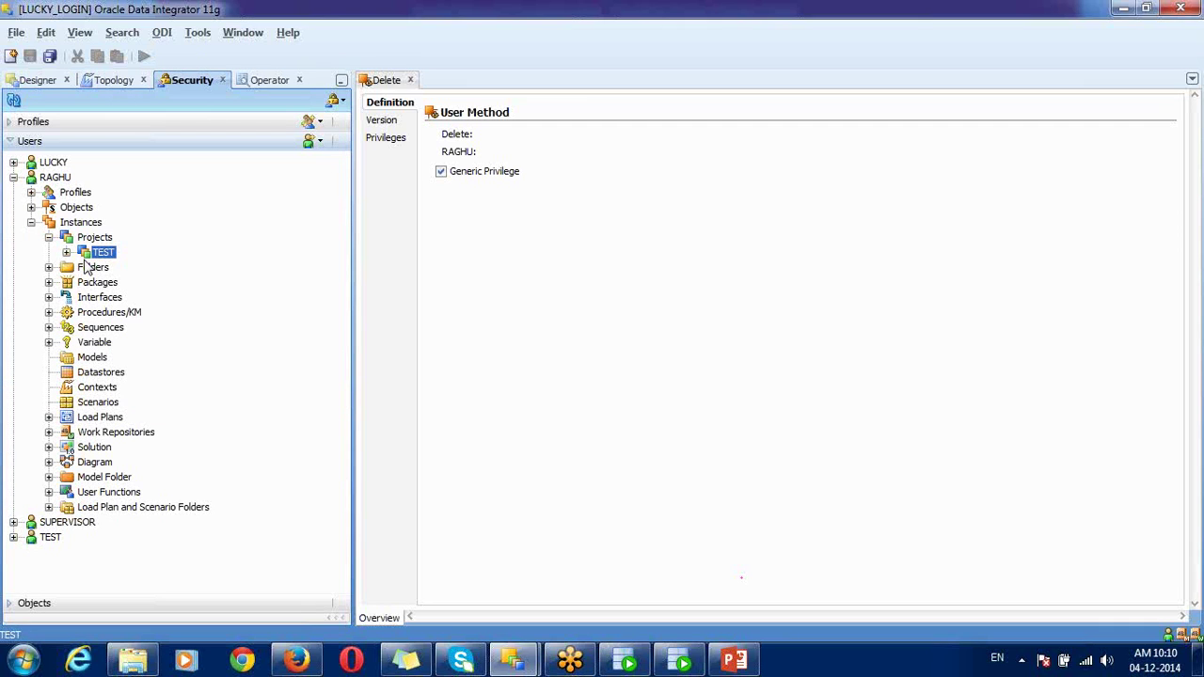
{"action": "left_click", "coordinate": [48, 267]}
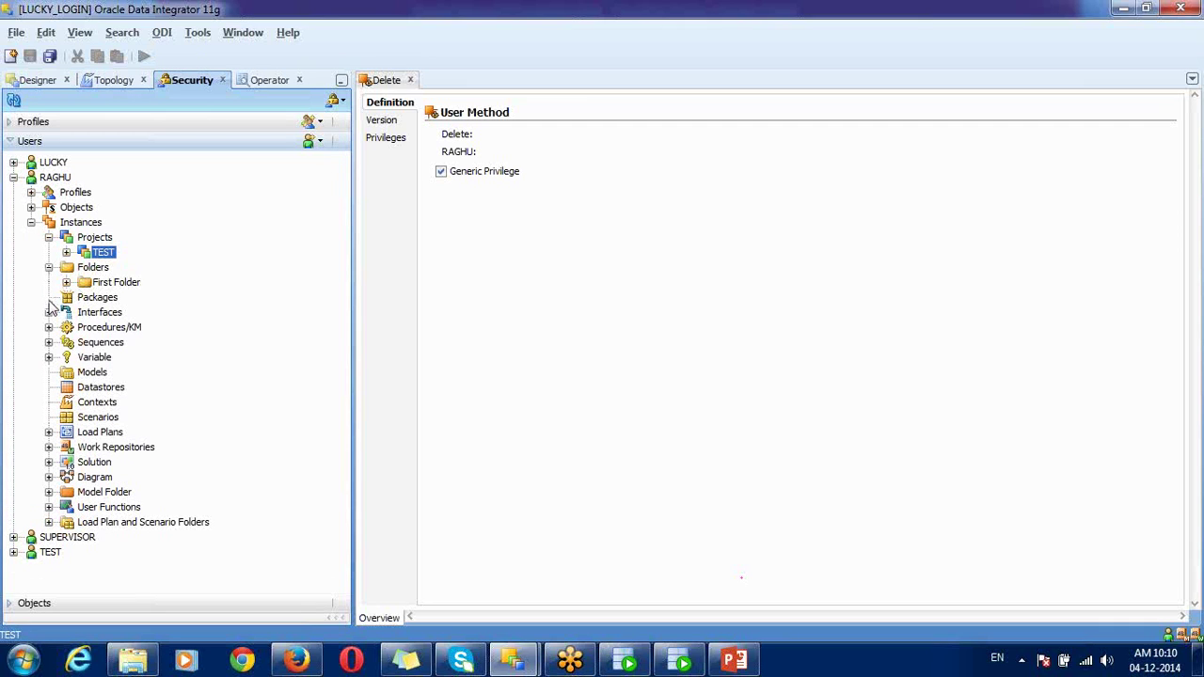
{"action": "left_click", "coordinate": [49, 313]}
{"action": "left_click", "coordinate": [48, 358]}
{"action": "left_click", "coordinate": [88, 228]}
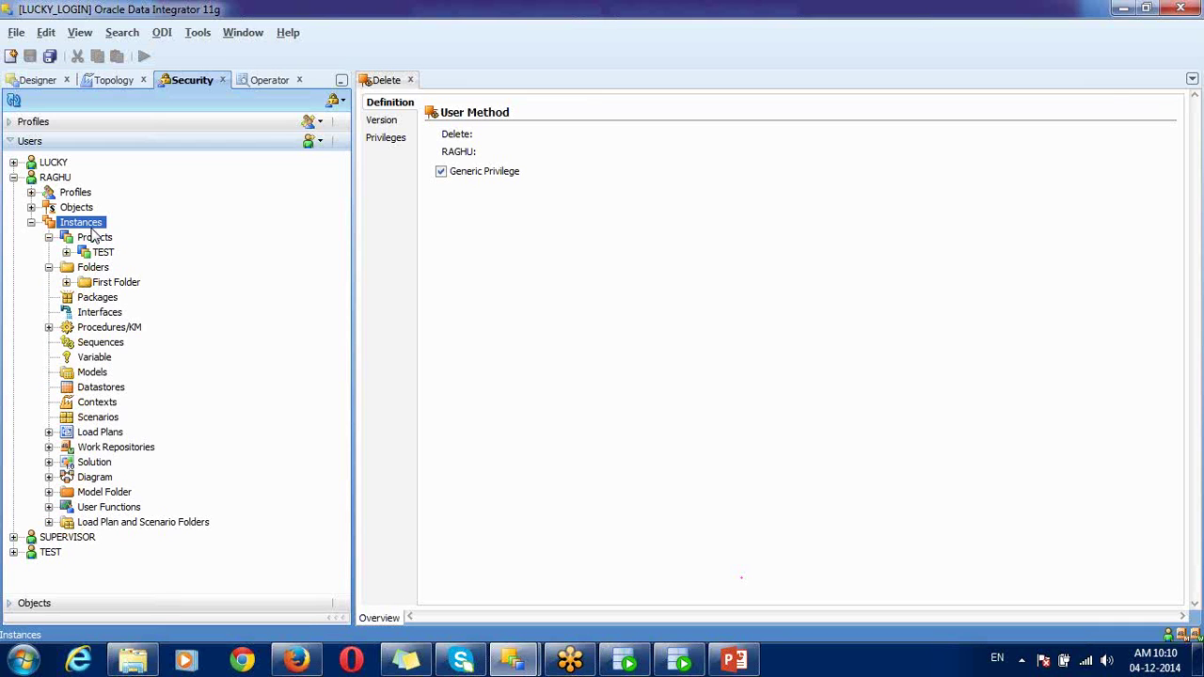
{"action": "left_click", "coordinate": [94, 240]}
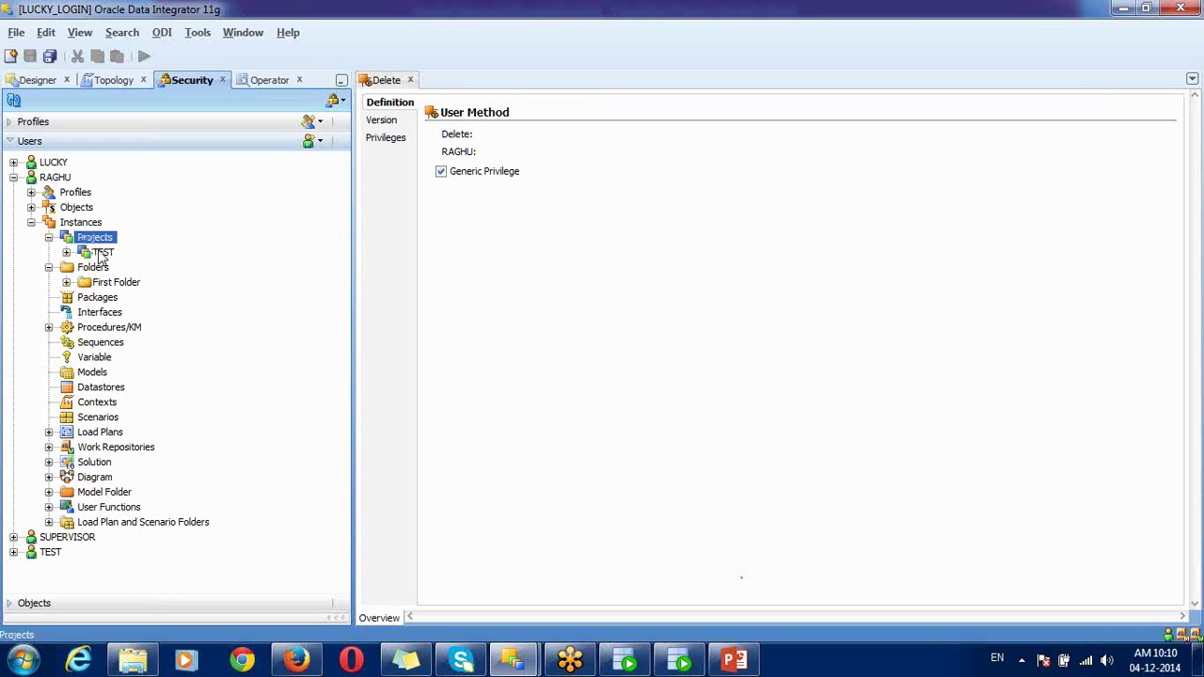
- Open the TEST project's Security editor and select its Project Edit privilege row
{"action": "double_click", "coordinate": [101, 253]}
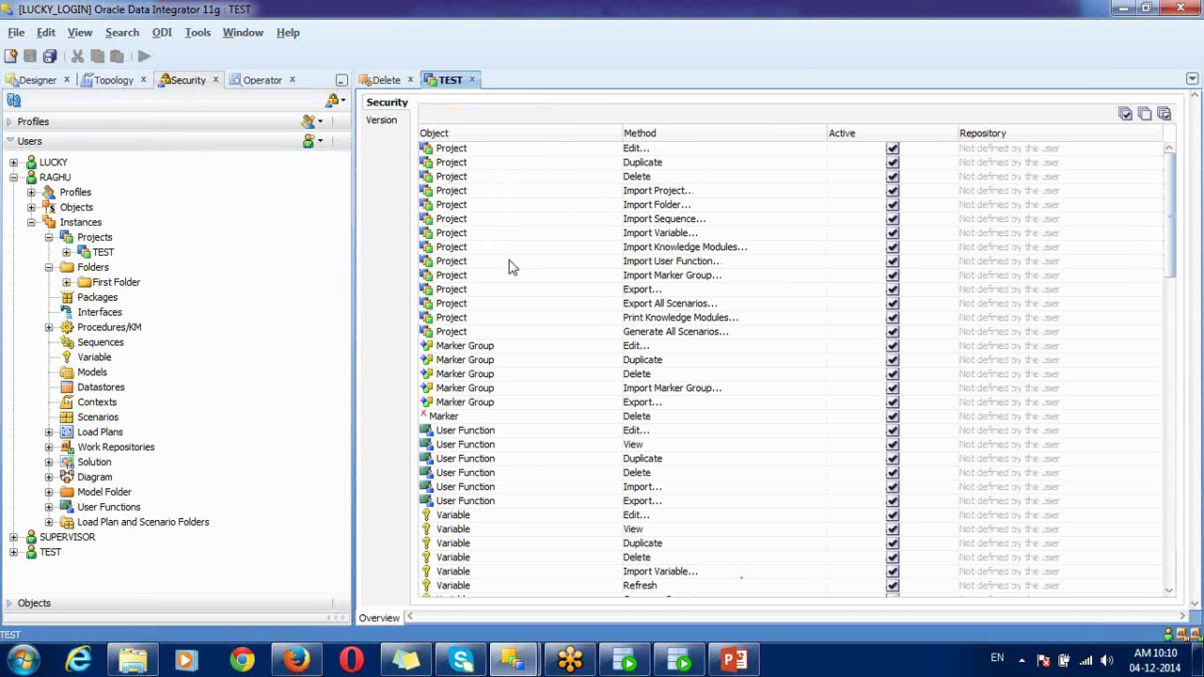
{"action": "left_click_drag", "start_coordinate": [1174, 272], "coordinate": [874, 148]}
{"action": "left_click", "coordinate": [476, 151]}
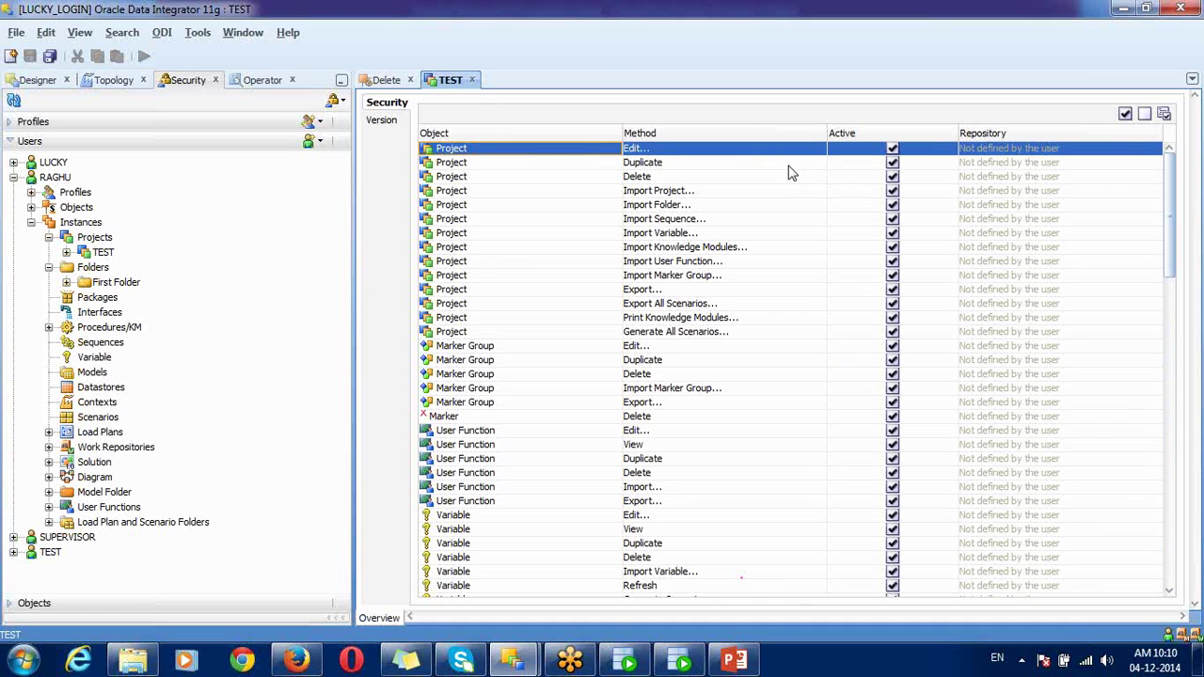
- Deactivate all TEST Project methods, Edit through Generate All Scenarios, and save with Ctrl+S
{"action": "left_click", "coordinate": [893, 150]}
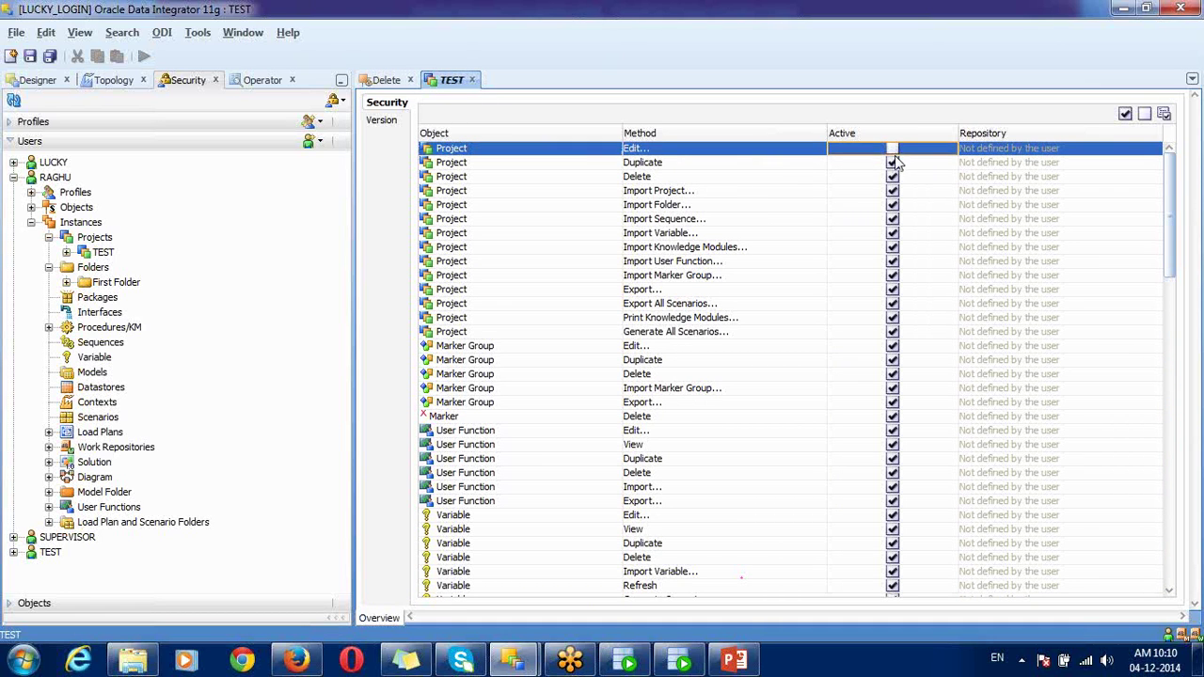
{"action": "left_click", "coordinate": [895, 165]}
{"action": "left_click", "coordinate": [894, 177]}
{"action": "left_click", "coordinate": [894, 191]}
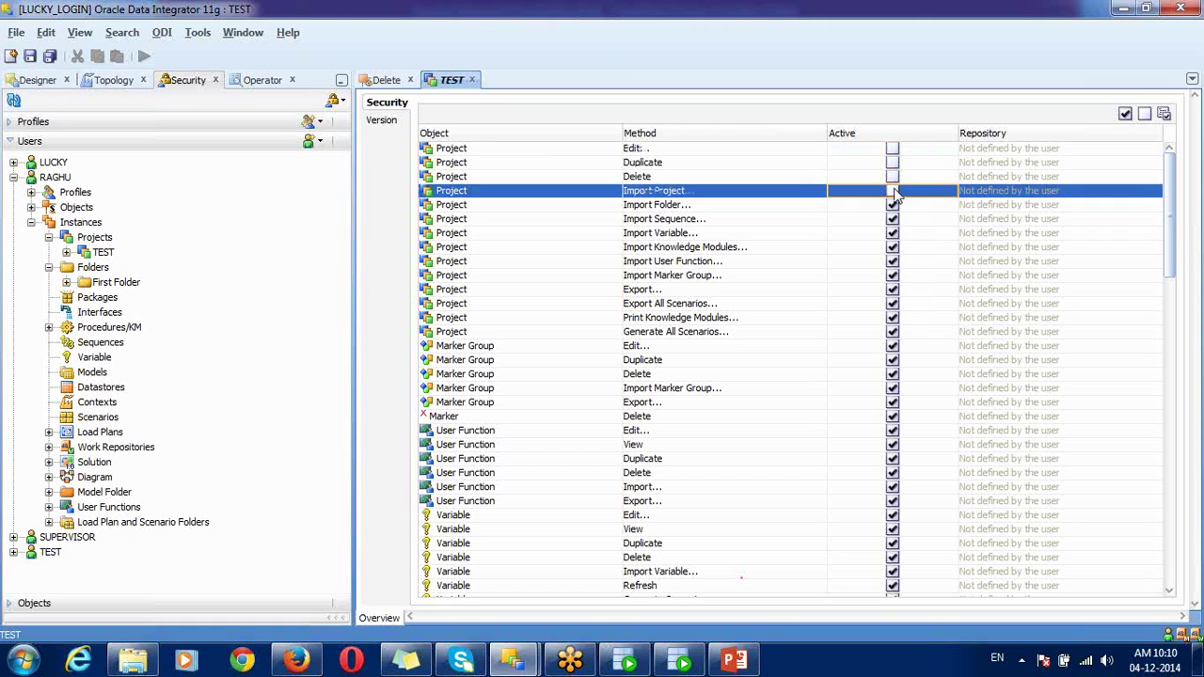
{"action": "left_click", "coordinate": [894, 205]}
{"action": "left_click", "coordinate": [894, 219]}
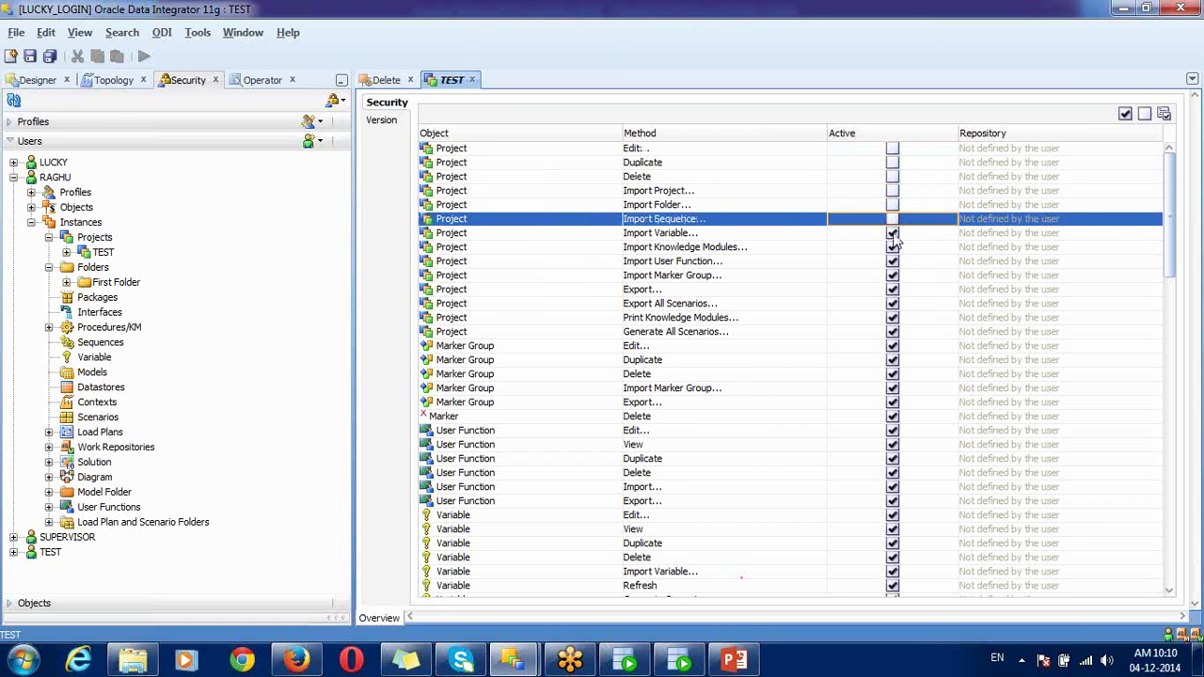
{"action": "left_click", "coordinate": [894, 233]}
{"action": "left_click", "coordinate": [894, 247]}
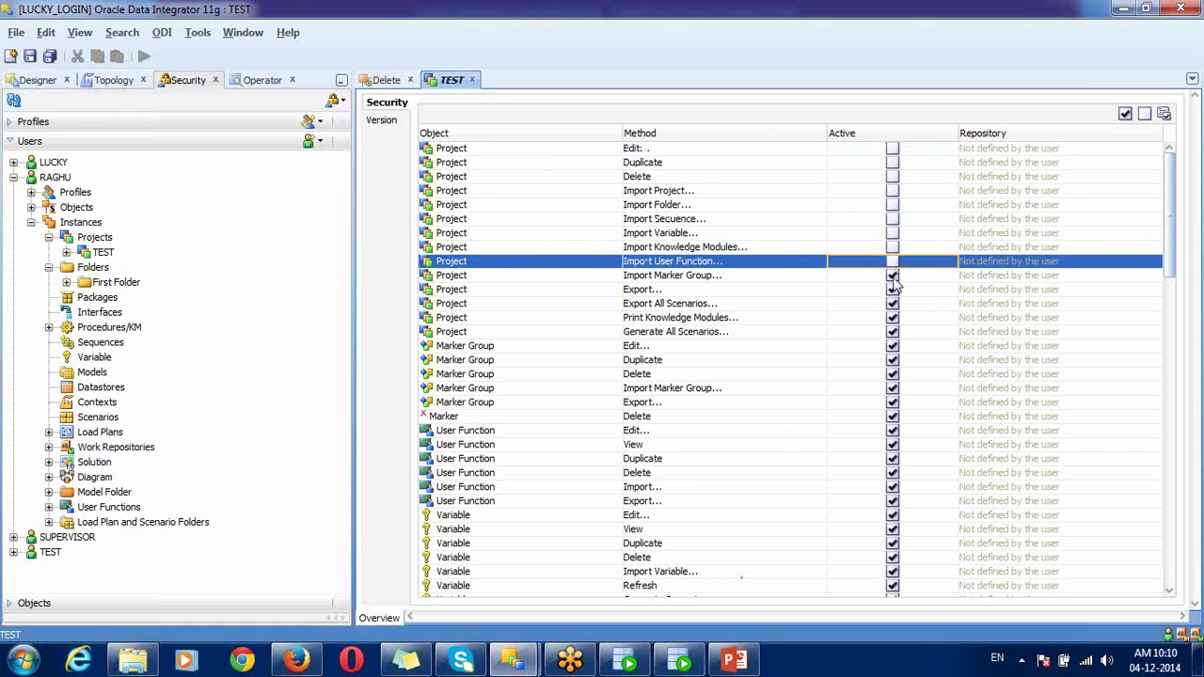
{"action": "left_click", "coordinate": [893, 277]}
{"action": "left_click", "coordinate": [894, 291]}
{"action": "left_click", "coordinate": [892, 306]}
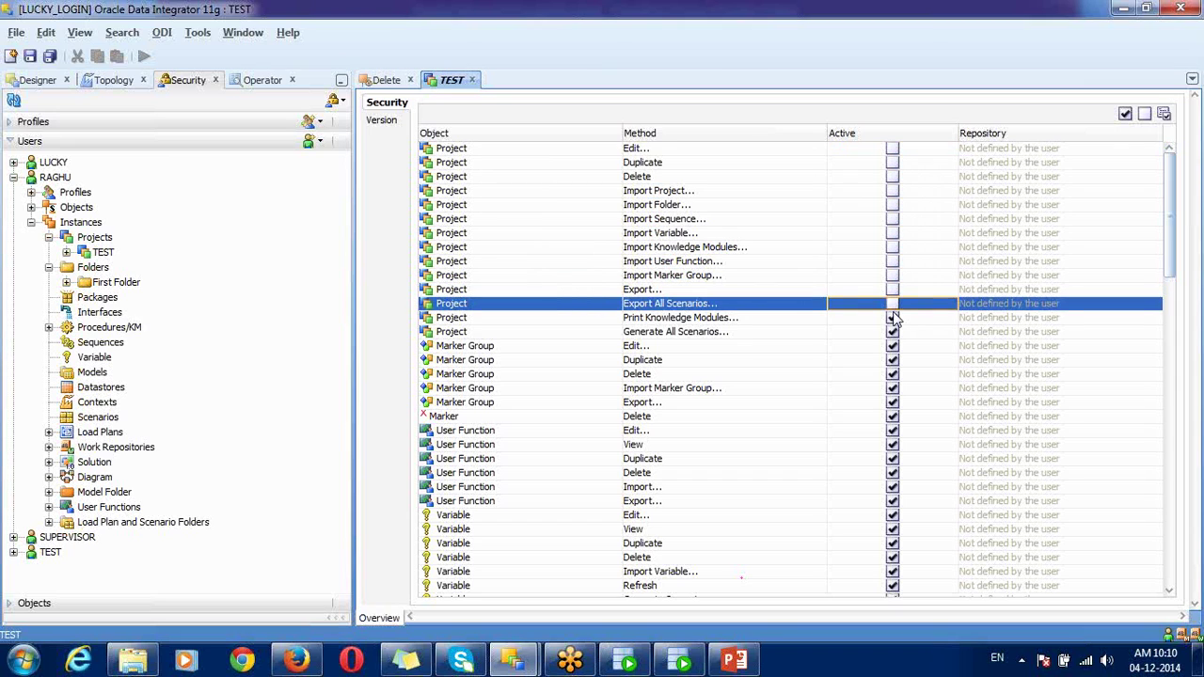
{"action": "left_click", "coordinate": [893, 318]}
{"action": "left_click", "coordinate": [893, 332]}
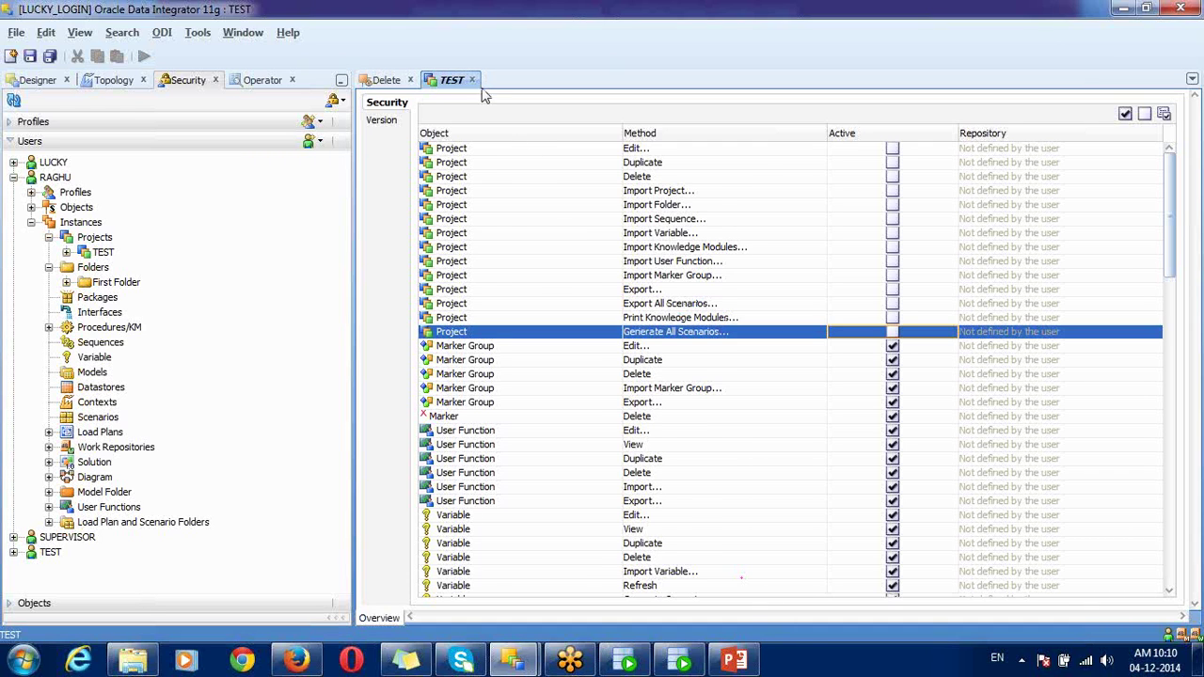
{"action": "key", "text": "ctrl+s"}
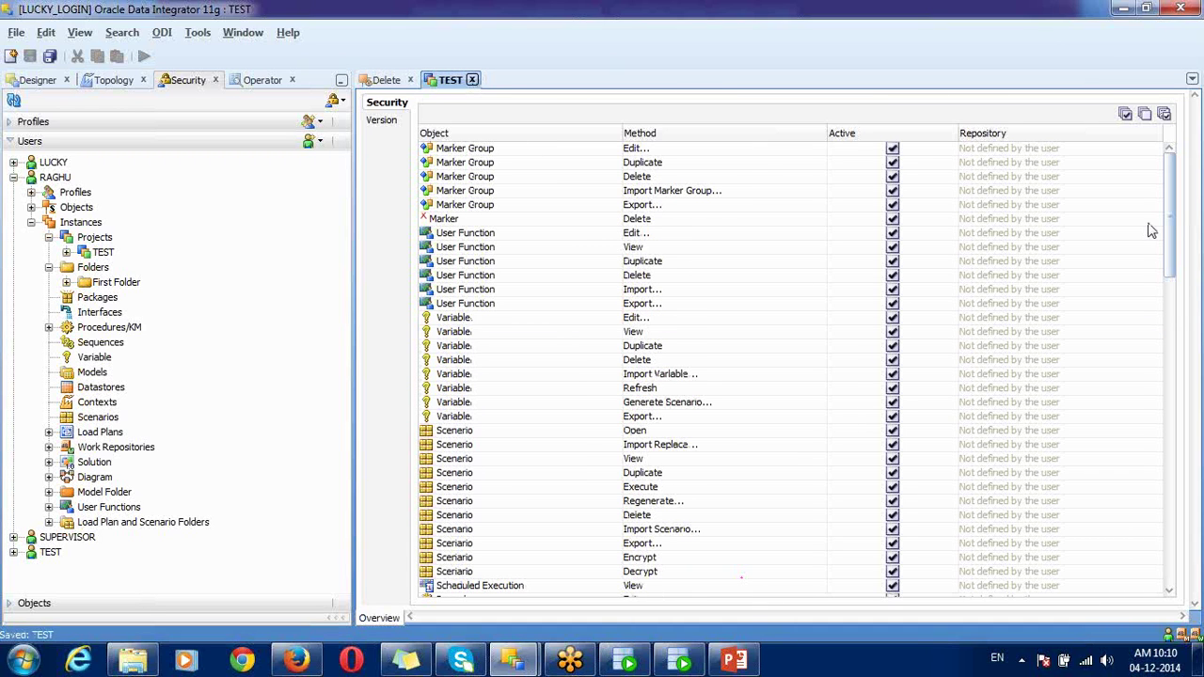
{"action": "left_click_drag", "start_coordinate": [1173, 233], "coordinate": [1190, 594]}
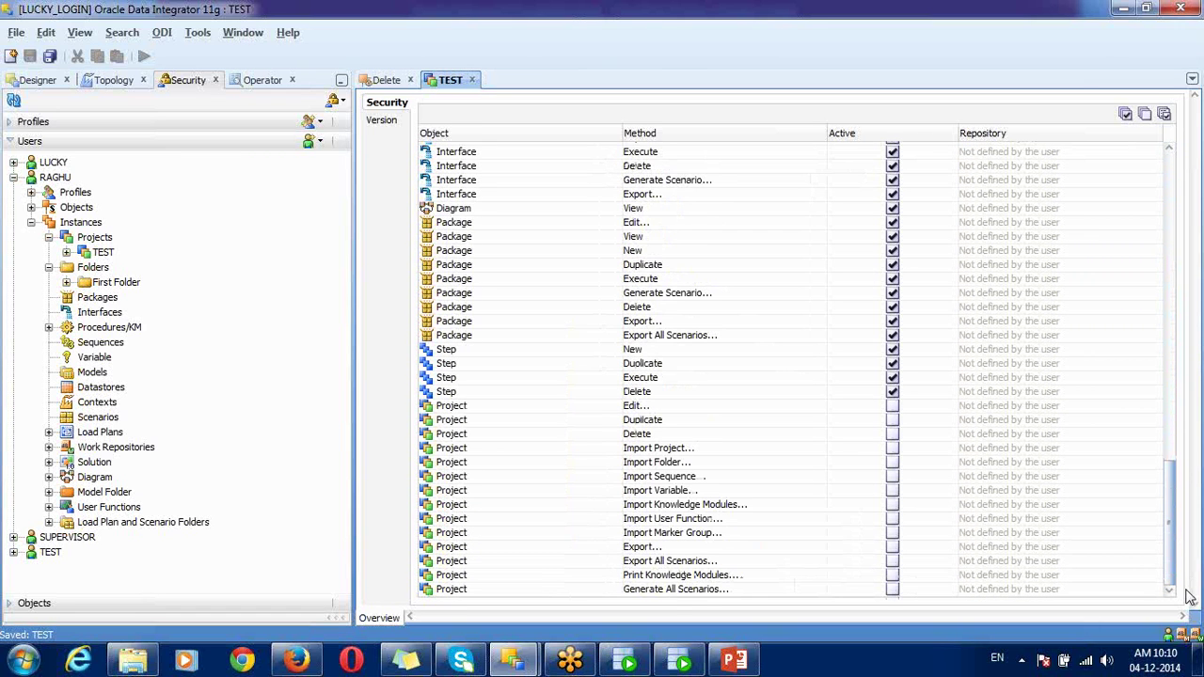
- Select the User Function privilege rows down to the list's end, then show Operator's Session List
{"action": "left_click", "coordinate": [515, 412]}
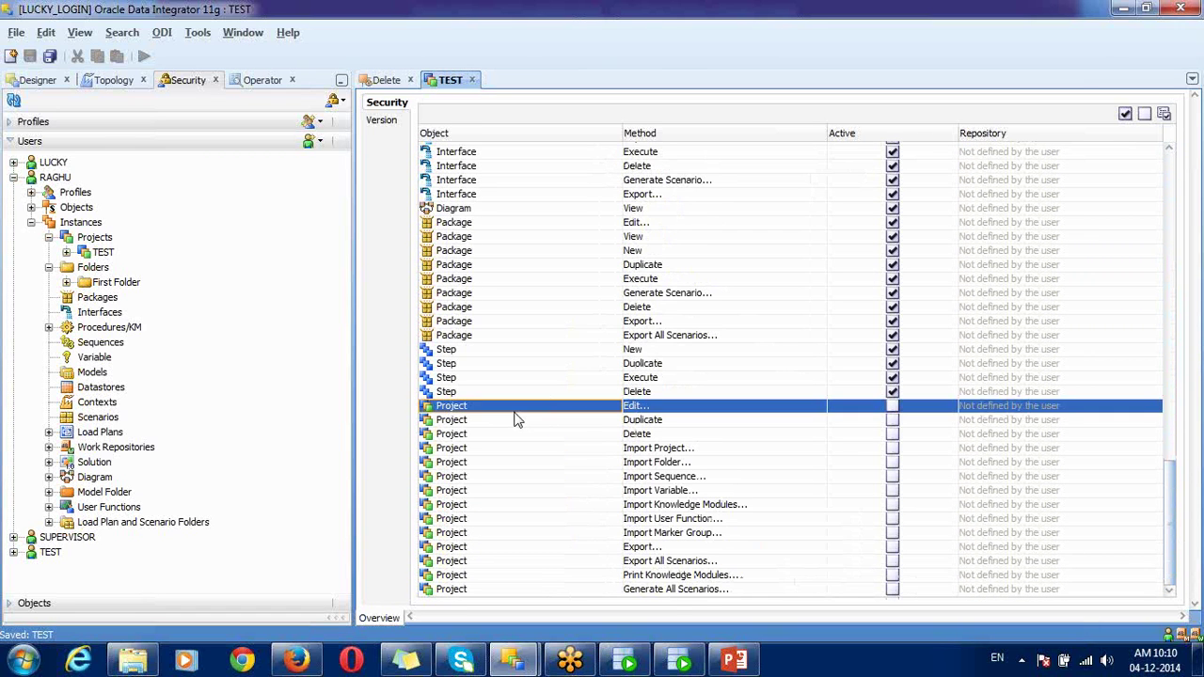
{"action": "left_click", "coordinate": [40, 80]}
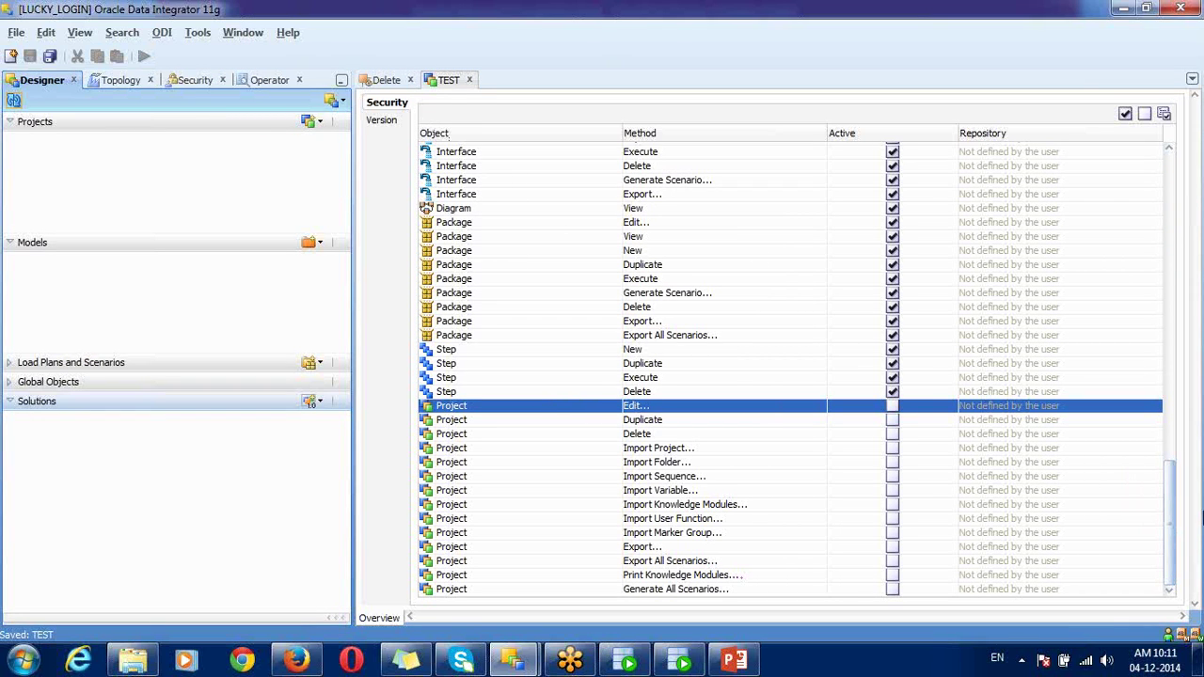
{"action": "left_click_drag", "start_coordinate": [1173, 505], "coordinate": [1169, 158]}
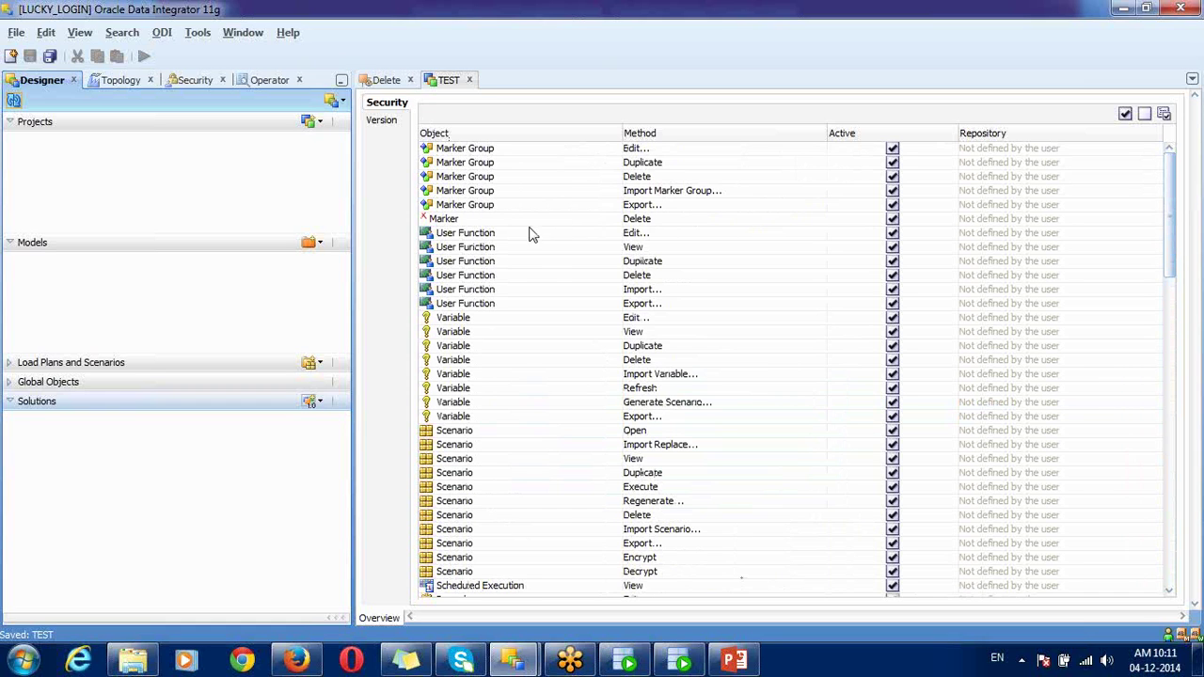
{"action": "left_click", "coordinate": [492, 238]}
{"action": "key", "text": "shift+Down"}
{"action": "key", "text": "shift+Down"}
{"action": "key", "text": "shift+Down"}
{"action": "key", "text": "shift+Down"}
{"action": "key", "text": "shift+Down"}
{"action": "key", "text": "shift+Down"}
{"action": "key", "text": "shift+Down"}
{"action": "key", "text": "shift+Down"}
{"action": "key", "text": "shift+Down"}
{"action": "key", "text": "shift+Down"}
{"action": "key", "text": "shift+Down"}
{"action": "key", "text": "shift+Down"}
{"action": "key", "text": "shift+Down"}
{"action": "key", "text": "shift+Down"}
{"action": "key", "text": "shift+Down"}
{"action": "key", "text": "shift+Down"}
{"action": "key", "text": "shift+Down"}
{"action": "key", "text": "shift+Down"}
{"action": "key", "text": "shift+Down"}
{"action": "key", "text": "shift+Down"}
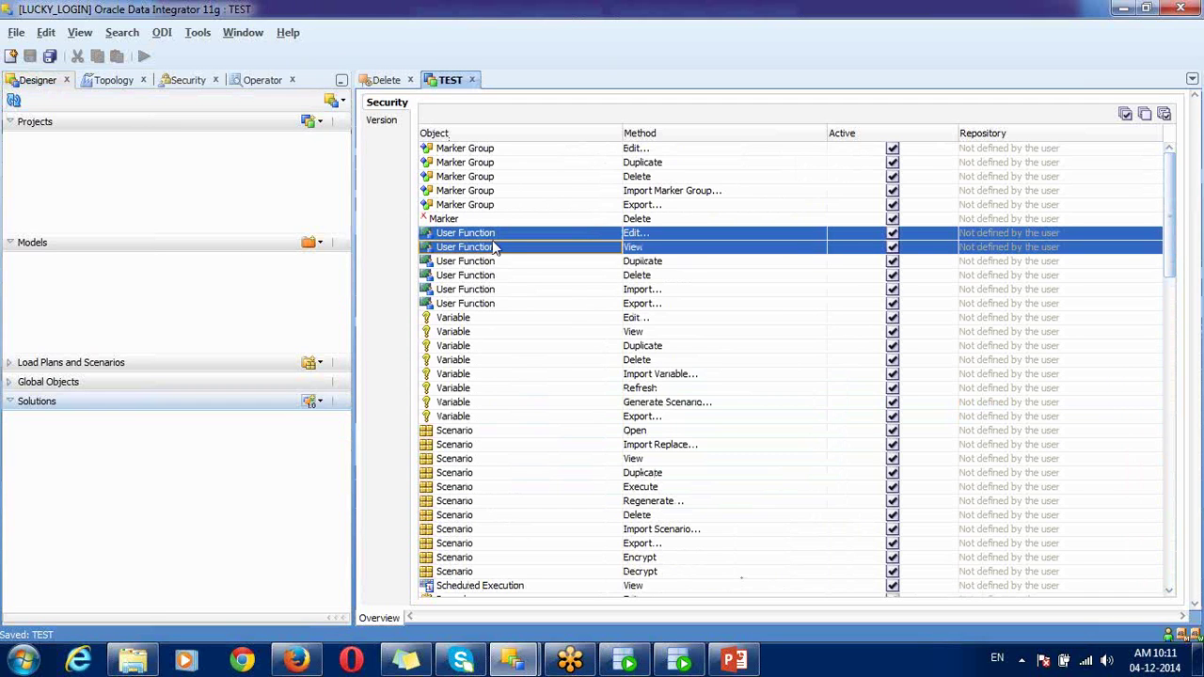
{"action": "key", "text": "shift+Down"}
{"action": "key", "text": "shift+Down"}
{"action": "key", "text": "shift+Down"}
{"action": "key", "text": "shift+Down"}
{"action": "key", "text": "shift+Down"}
{"action": "key", "text": "shift+Down"}
{"action": "key", "text": "shift+Down"}
{"action": "key", "text": "shift+Down"}
{"action": "key", "text": "shift+Down"}
{"action": "key", "text": "shift+Down"}
{"action": "key", "text": "shift+Down"}
{"action": "key", "text": "shift+Down"}
{"action": "key", "text": "shift+Down"}
{"action": "key", "text": "shift+Down"}
{"action": "key", "text": "shift+Down"}
{"action": "key", "text": "shift+Down"}
{"action": "key", "text": "shift+Down"}
{"action": "key", "text": "shift+Down"}
{"action": "key", "text": "shift+Down"}
{"action": "key", "text": "shift+Down"}
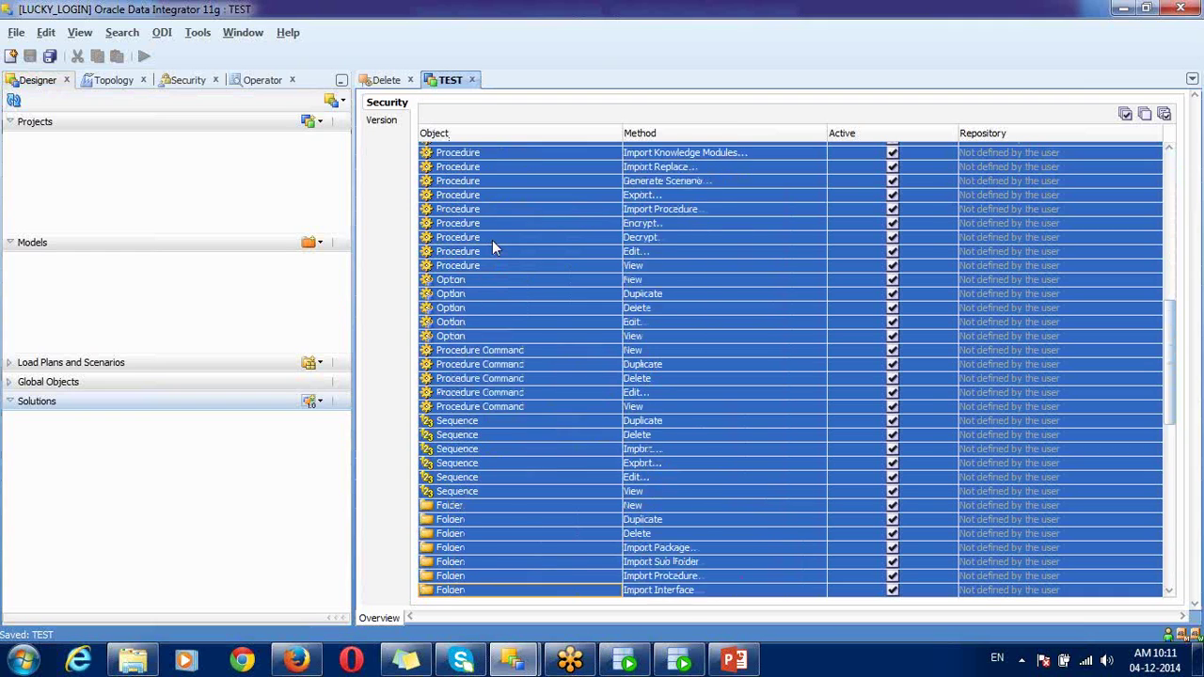
{"action": "left_click", "coordinate": [262, 81]}
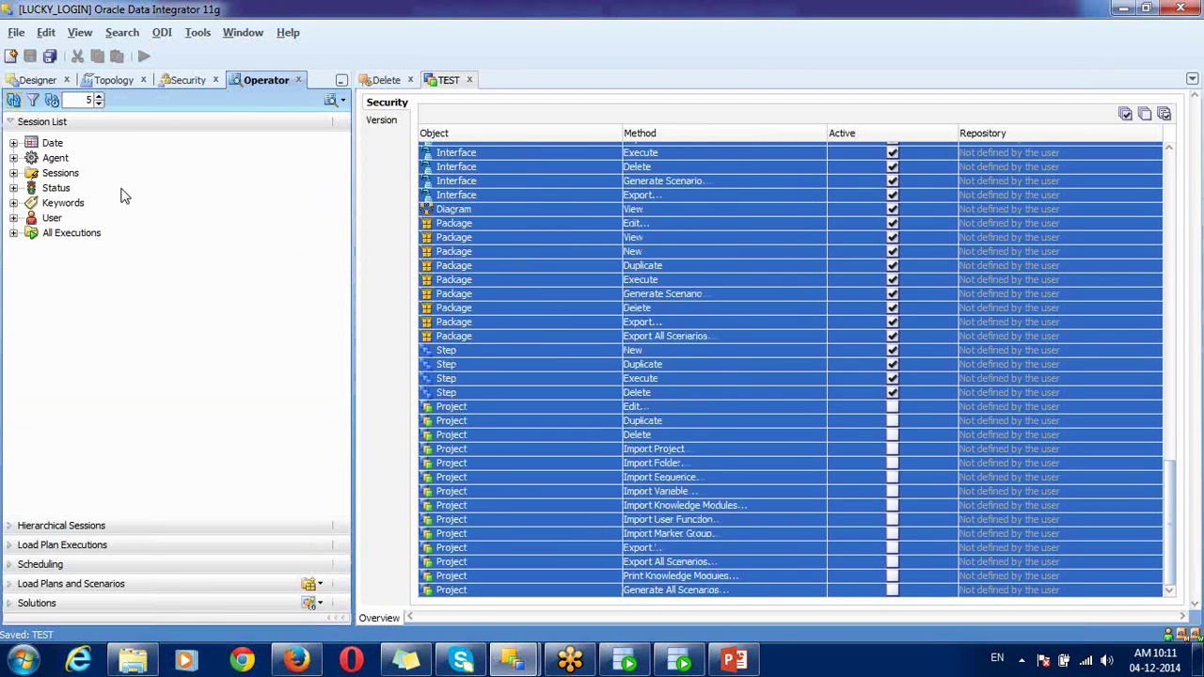
- Browse RAGHU's Projects, Load Plans and Packages instance nodes in the Security navigator
{"action": "left_click", "coordinate": [185, 81]}
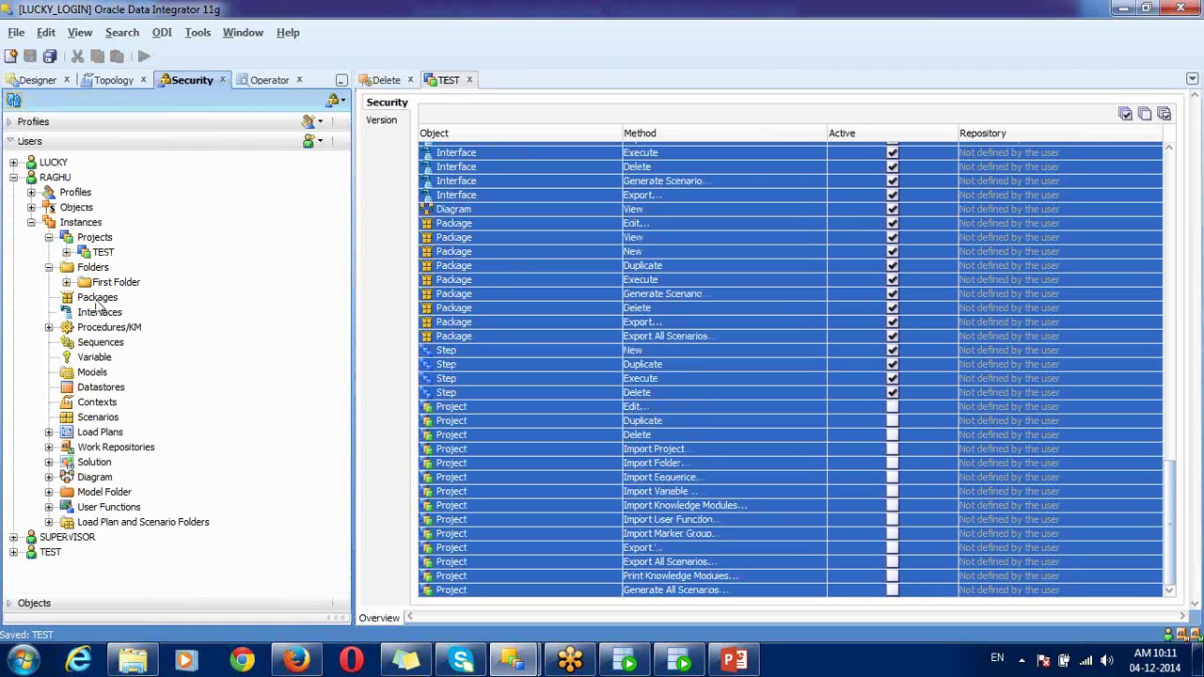
{"action": "left_click", "coordinate": [94, 238]}
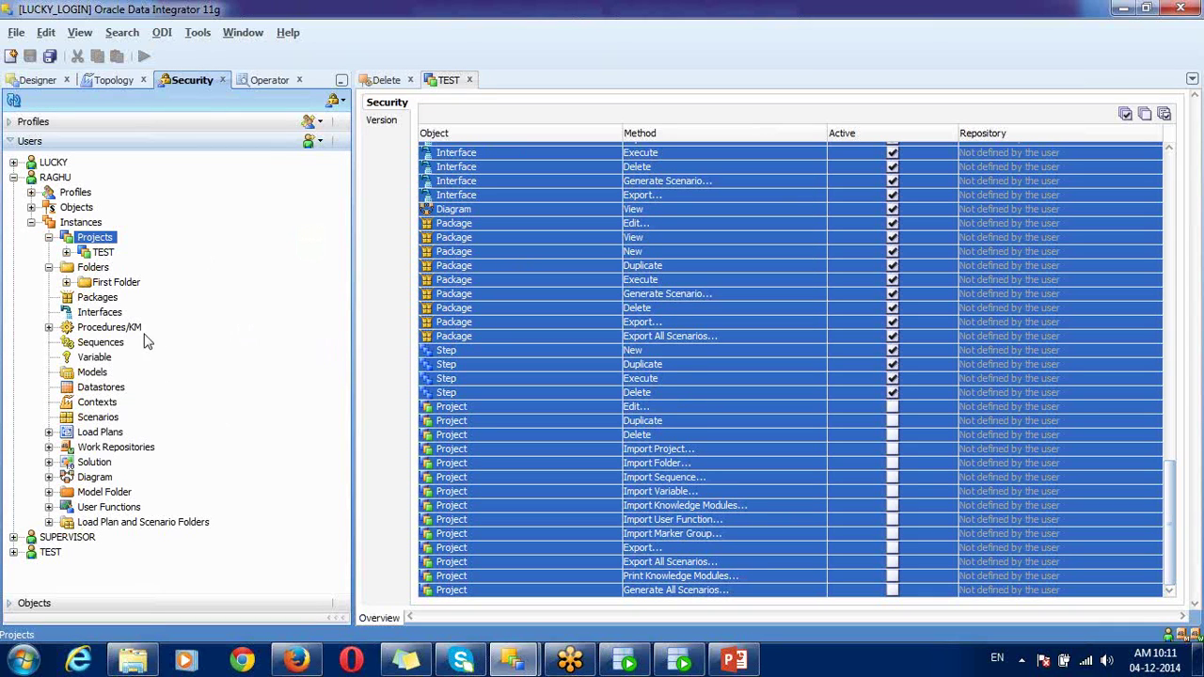
{"action": "left_click", "coordinate": [100, 431]}
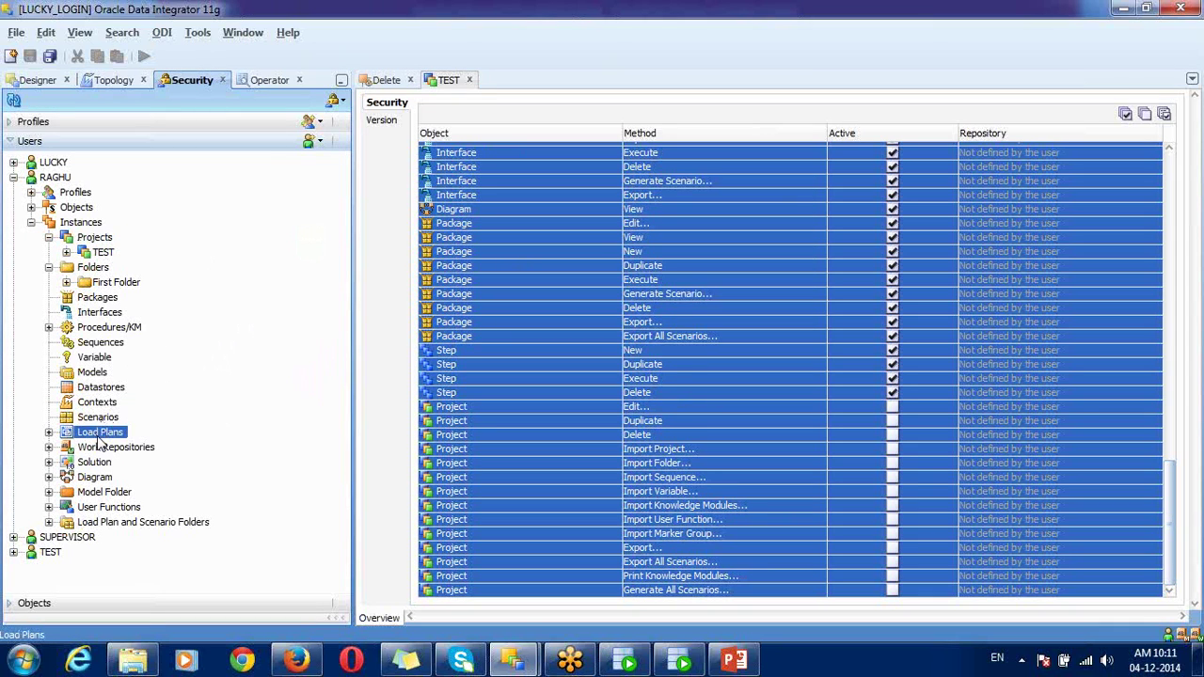
{"action": "left_click", "coordinate": [70, 226]}
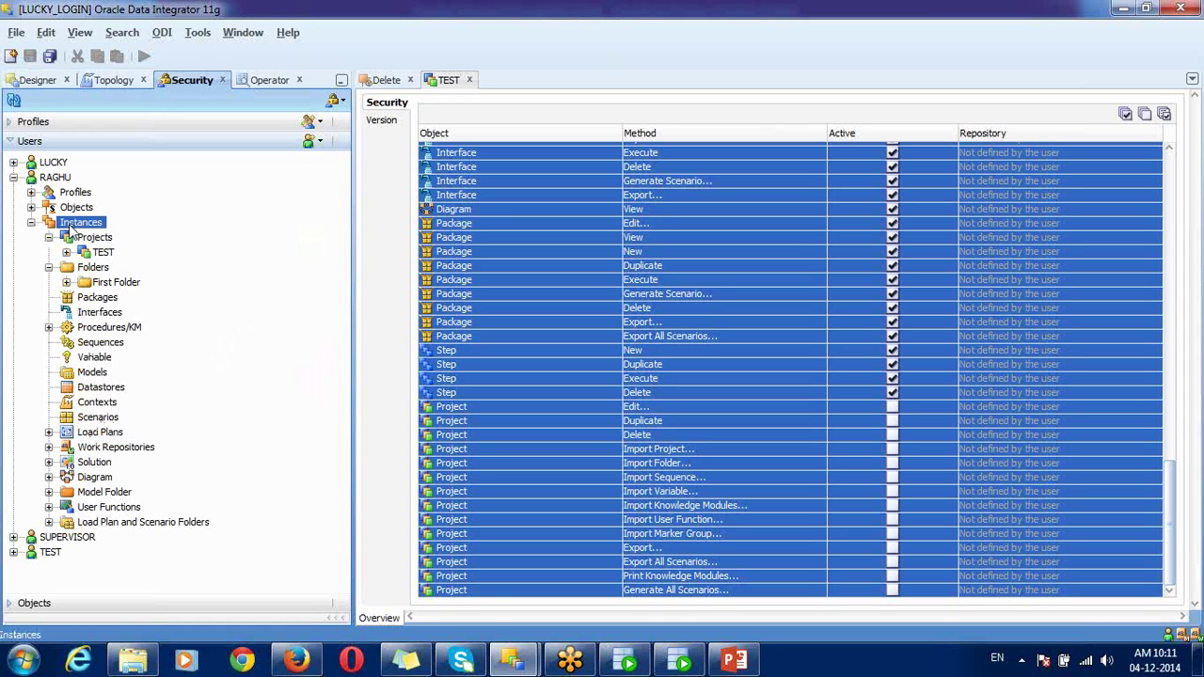
{"action": "left_click", "coordinate": [87, 299]}
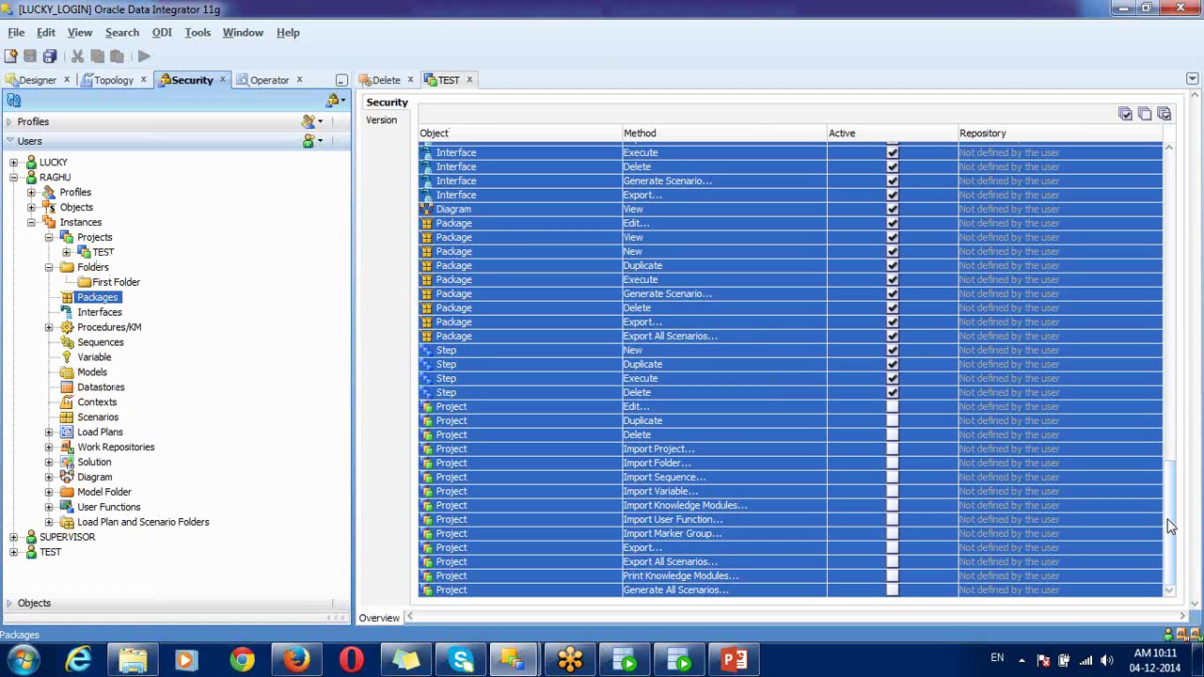
{"action": "left_click_drag", "start_coordinate": [1172, 527], "coordinate": [1180, 194]}
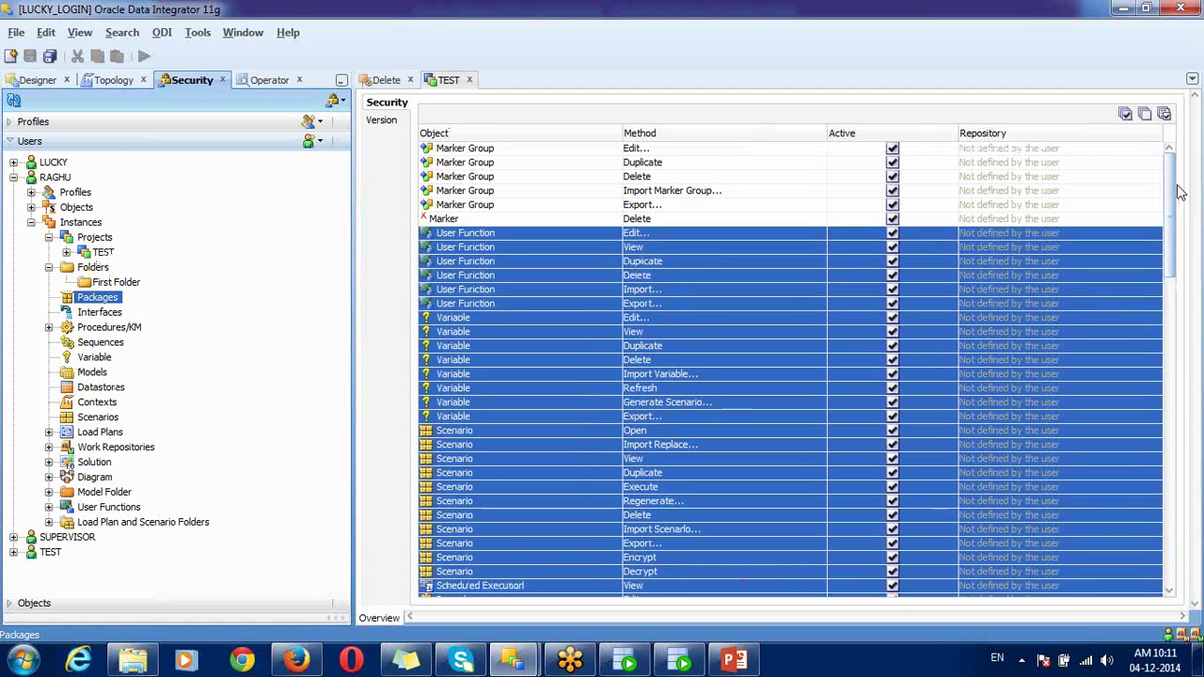
- Collapse RAGHU's Instances, Objects and Profiles branches and return to the Designer navigator
{"action": "left_click", "coordinate": [85, 224]}
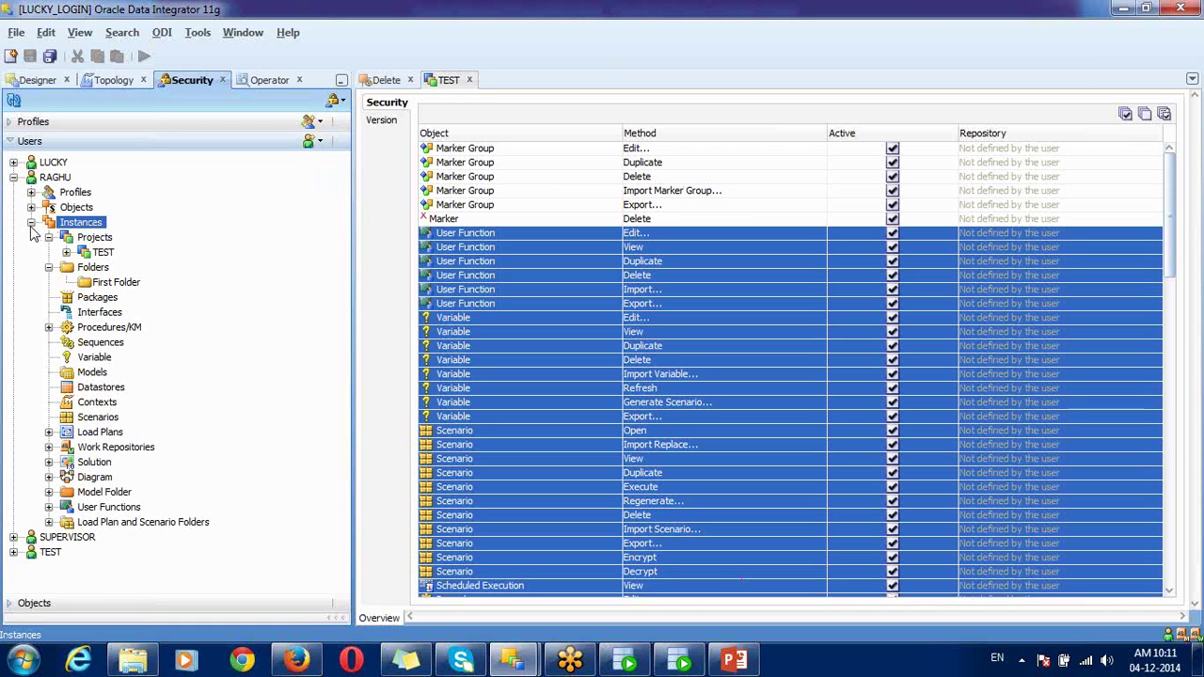
{"action": "left_click", "coordinate": [31, 223]}
{"action": "left_click", "coordinate": [64, 209]}
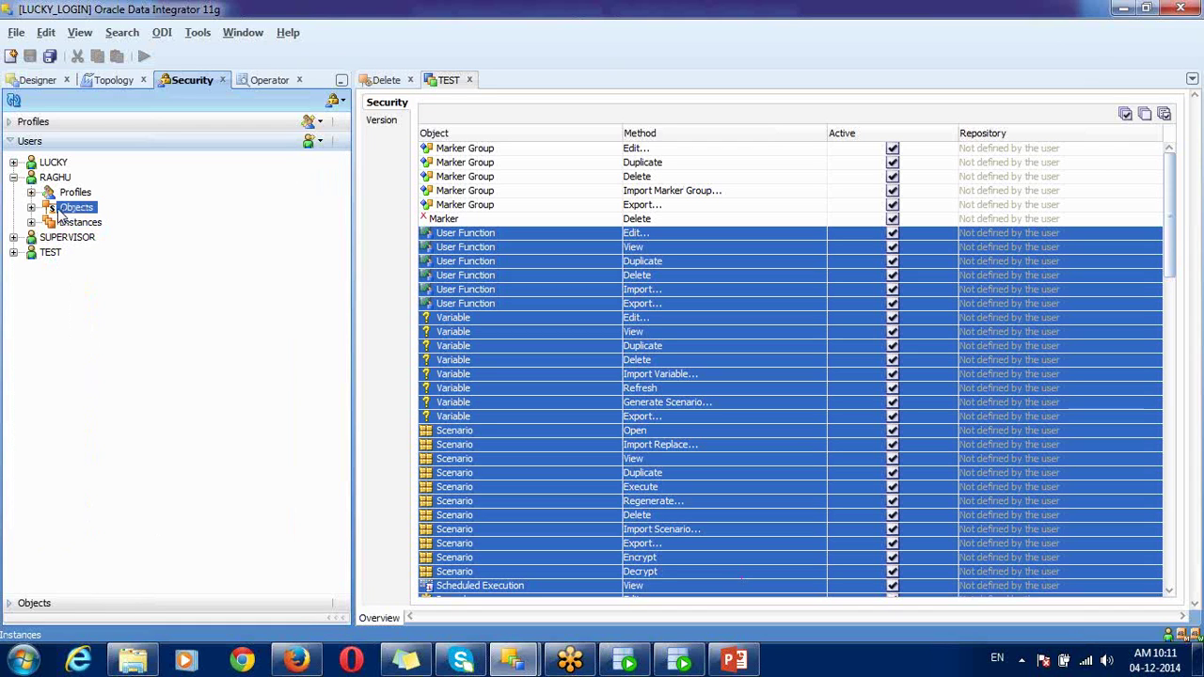
{"action": "left_click", "coordinate": [31, 208]}
{"action": "left_click", "coordinate": [31, 193]}
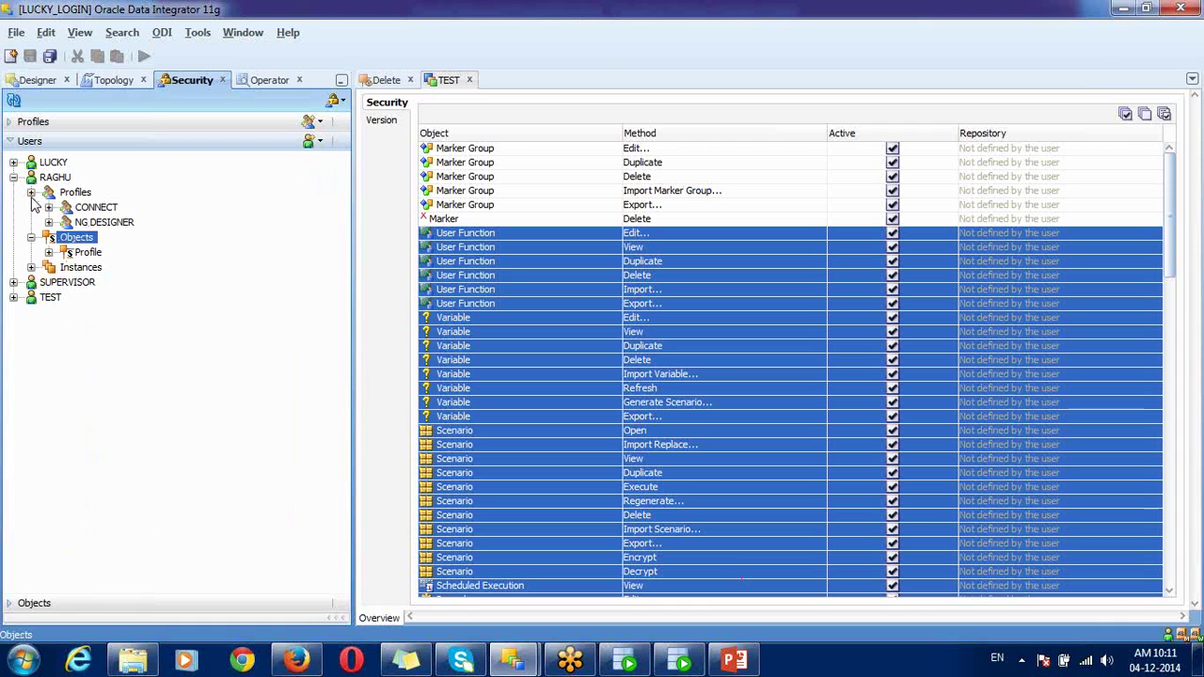
{"action": "left_click", "coordinate": [34, 196]}
{"action": "left_click", "coordinate": [31, 192]}
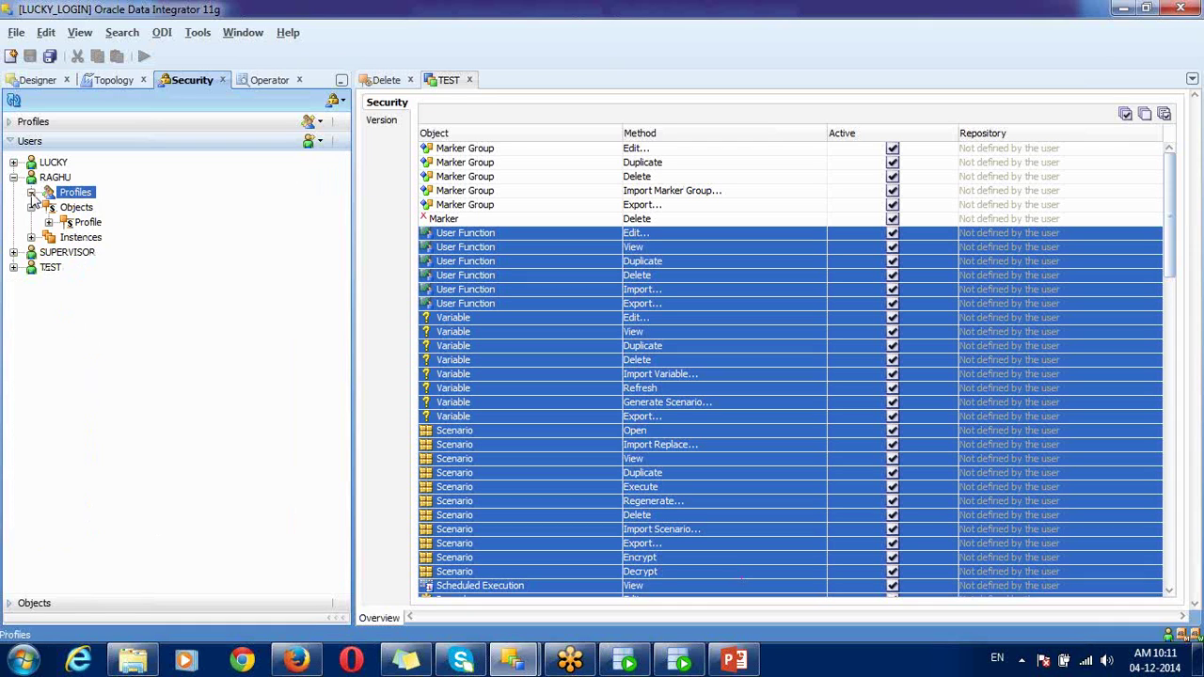
{"action": "left_click", "coordinate": [31, 207]}
{"action": "left_click", "coordinate": [44, 224]}
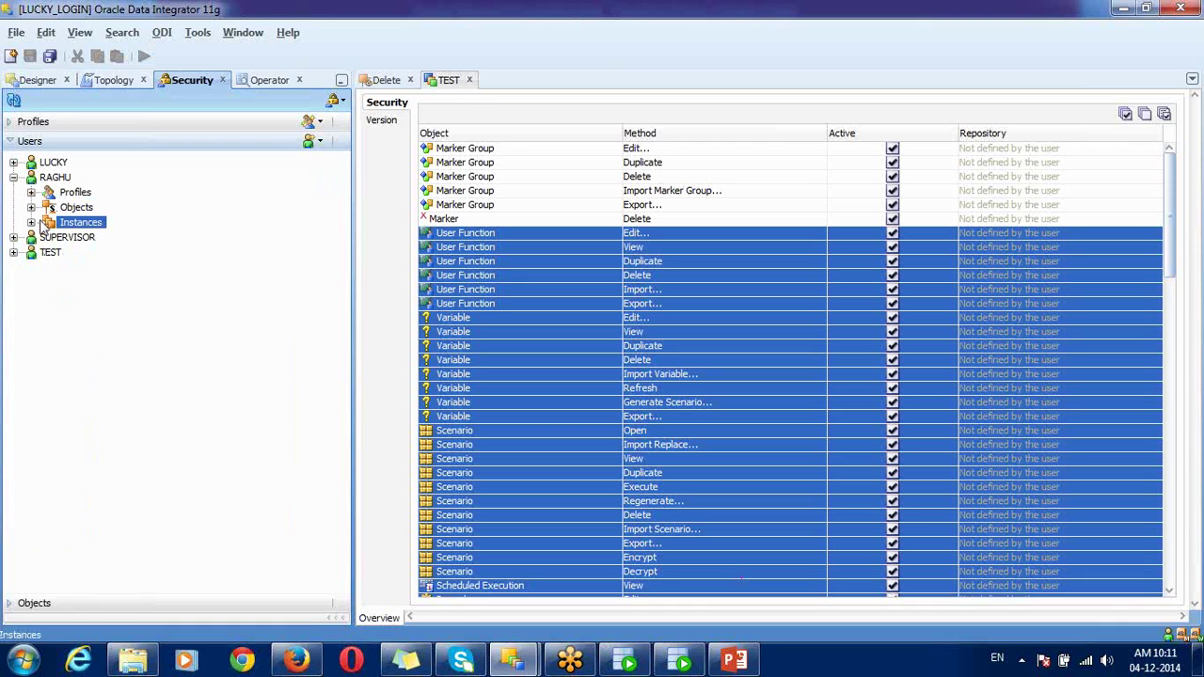
{"action": "left_click", "coordinate": [45, 80]}
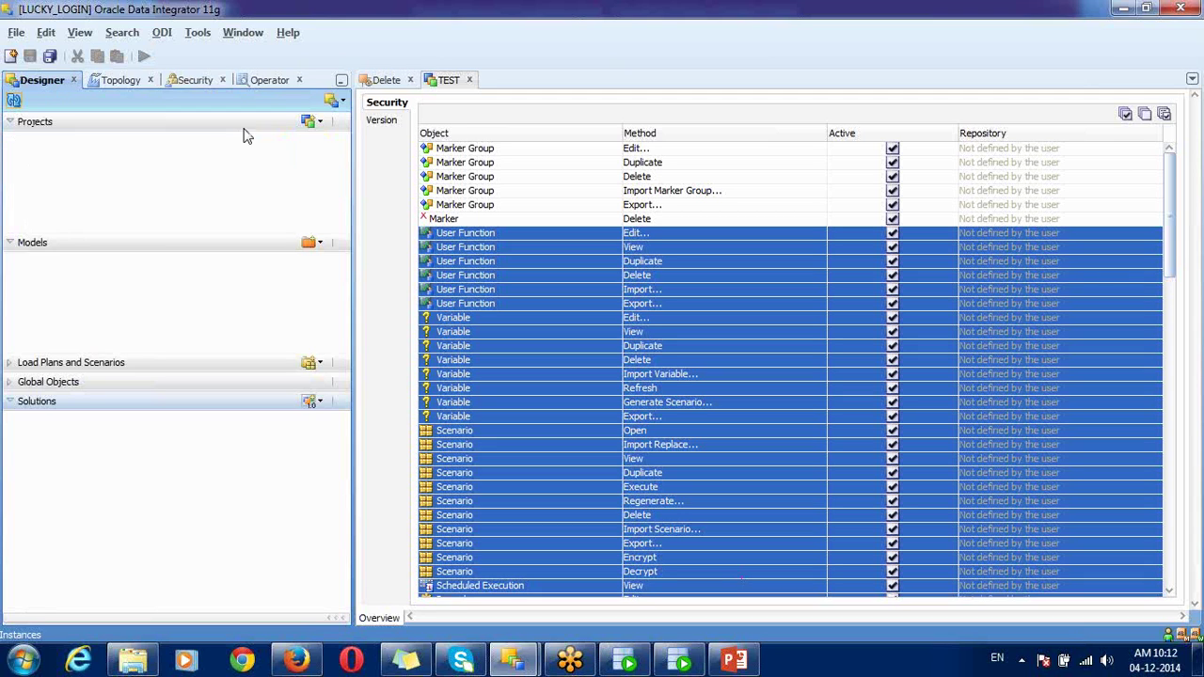
- Dismiss the Projects create/import menu and select the Marker Group Duplicate privilege row
{"action": "left_click", "coordinate": [314, 122]}
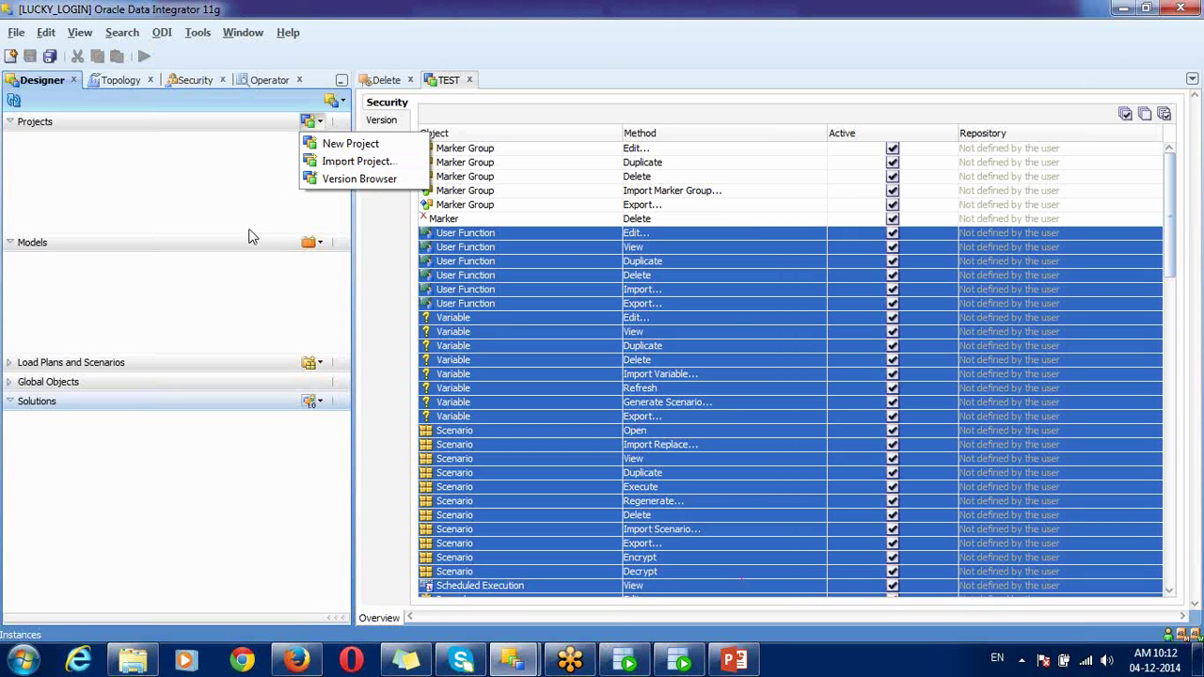
{"action": "left_click", "coordinate": [378, 242]}
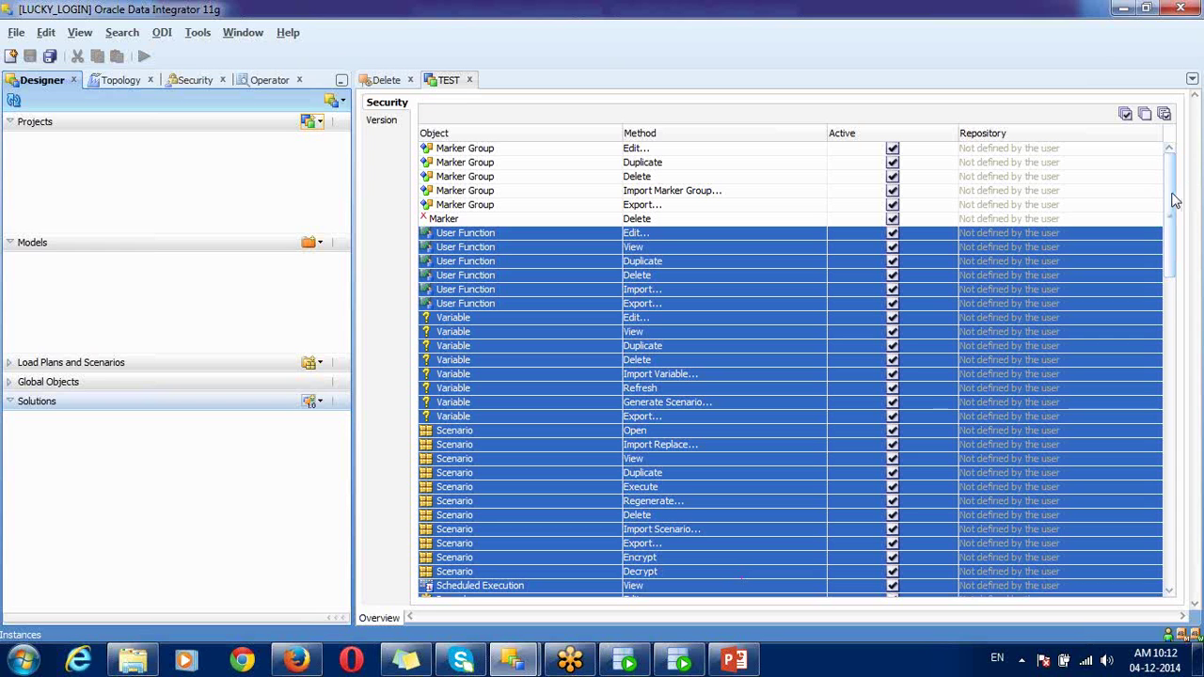
{"action": "left_click_drag", "start_coordinate": [1174, 201], "coordinate": [1202, 435]}
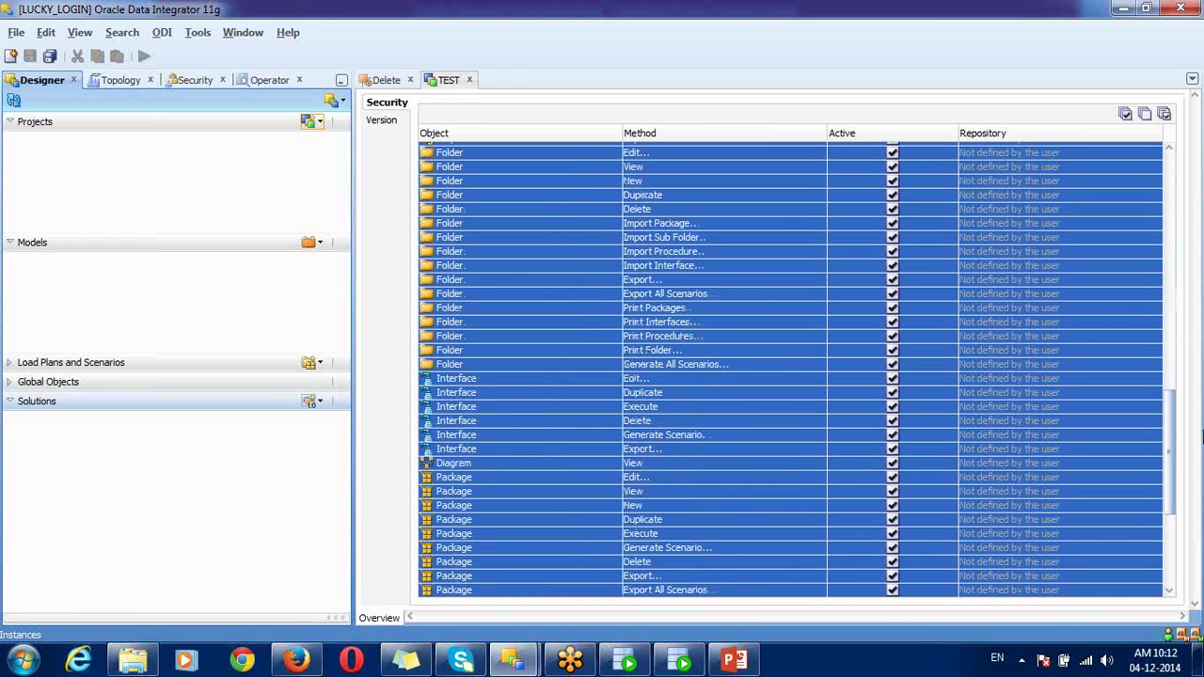
{"action": "mouse_move", "coordinate": [1201, 414]}
{"action": "left_mouse_down"}
{"action": "mouse_move", "coordinate": [1199, 237]}
{"action": "mouse_move", "coordinate": [1176, 183]}
{"action": "left_mouse_up"}
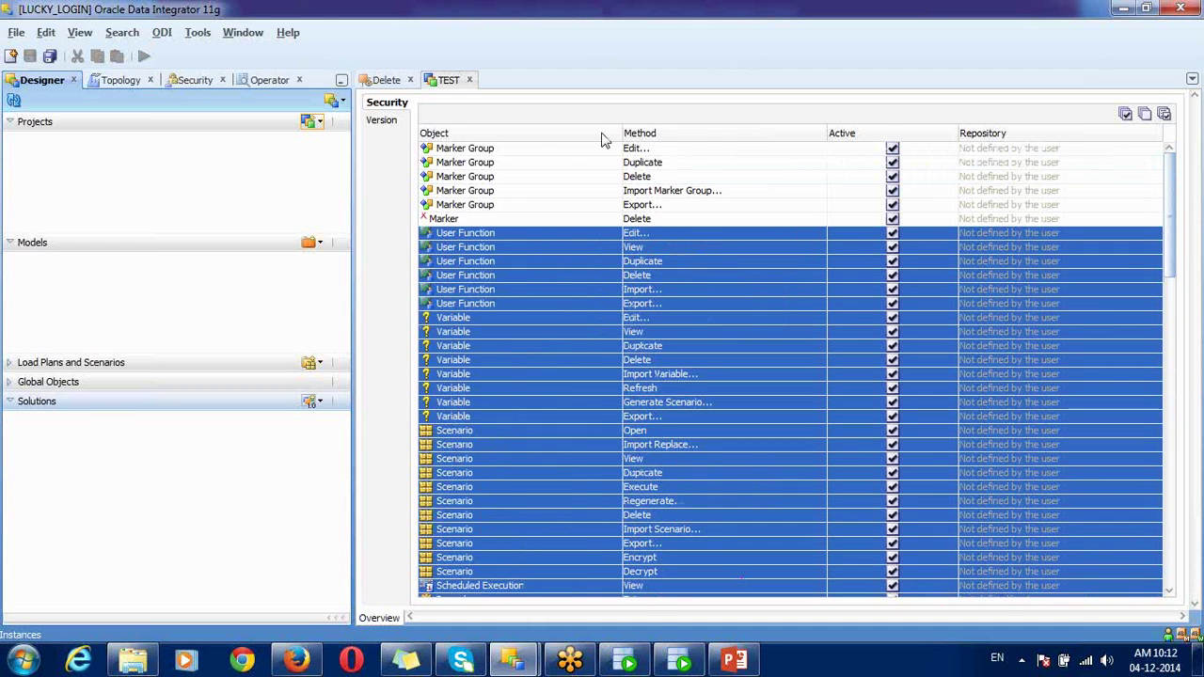
{"action": "left_click", "coordinate": [553, 149]}
{"action": "left_click", "coordinate": [528, 165]}
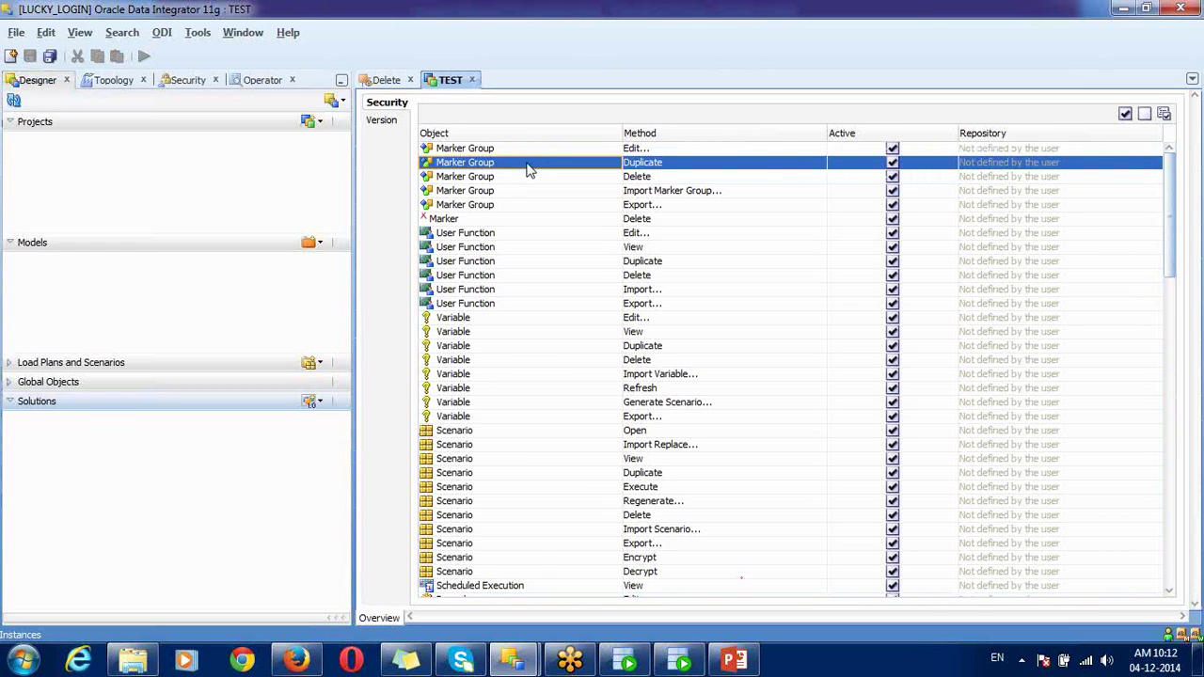
- Close the TEST and Delete editors and move the Security navigator tab after Operator
{"action": "left_click", "coordinate": [473, 80]}
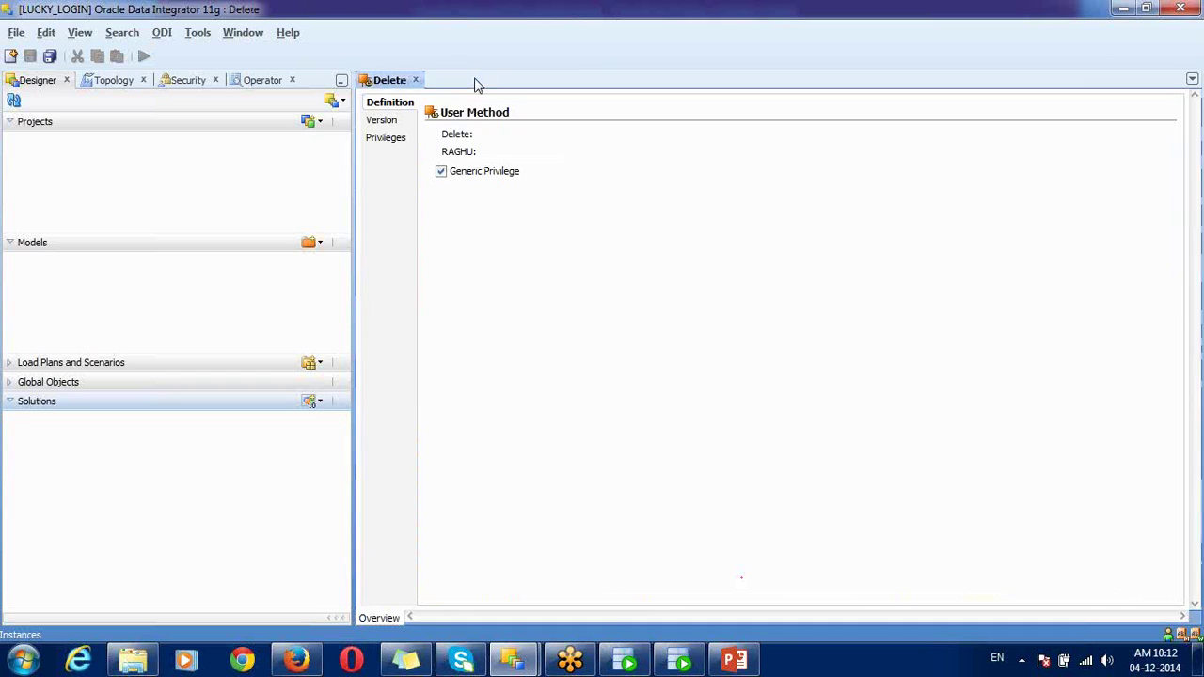
{"action": "left_click", "coordinate": [415, 80]}
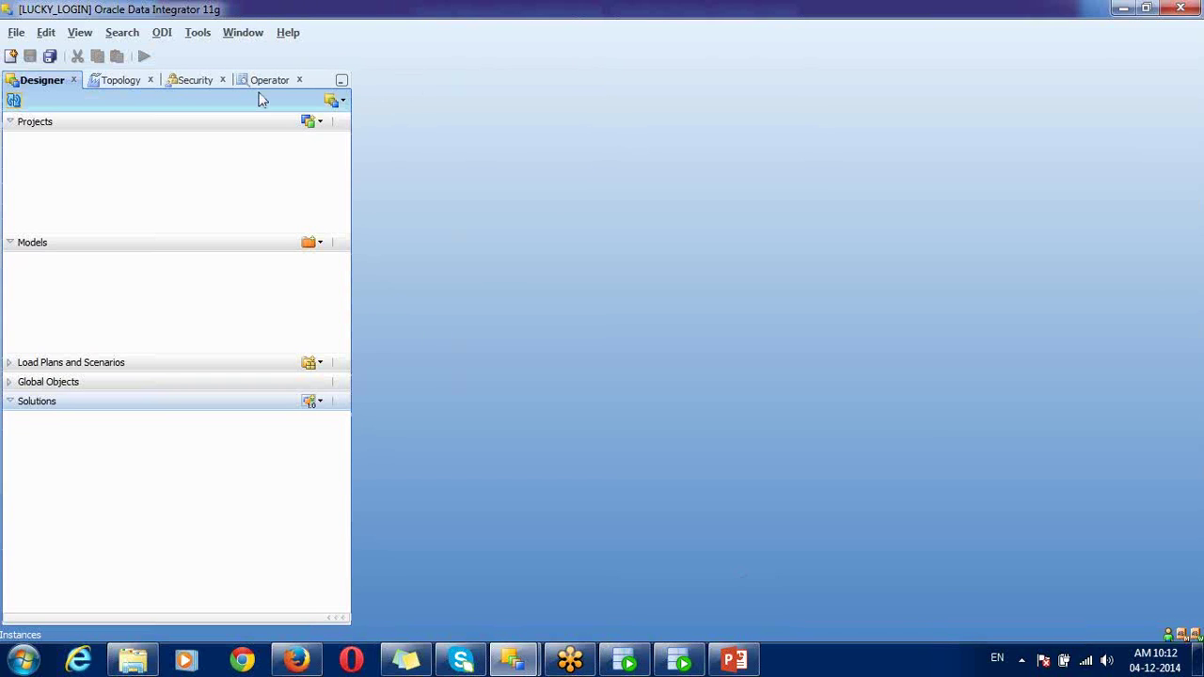
{"action": "left_click_drag", "start_coordinate": [197, 82], "coordinate": [192, 183]}
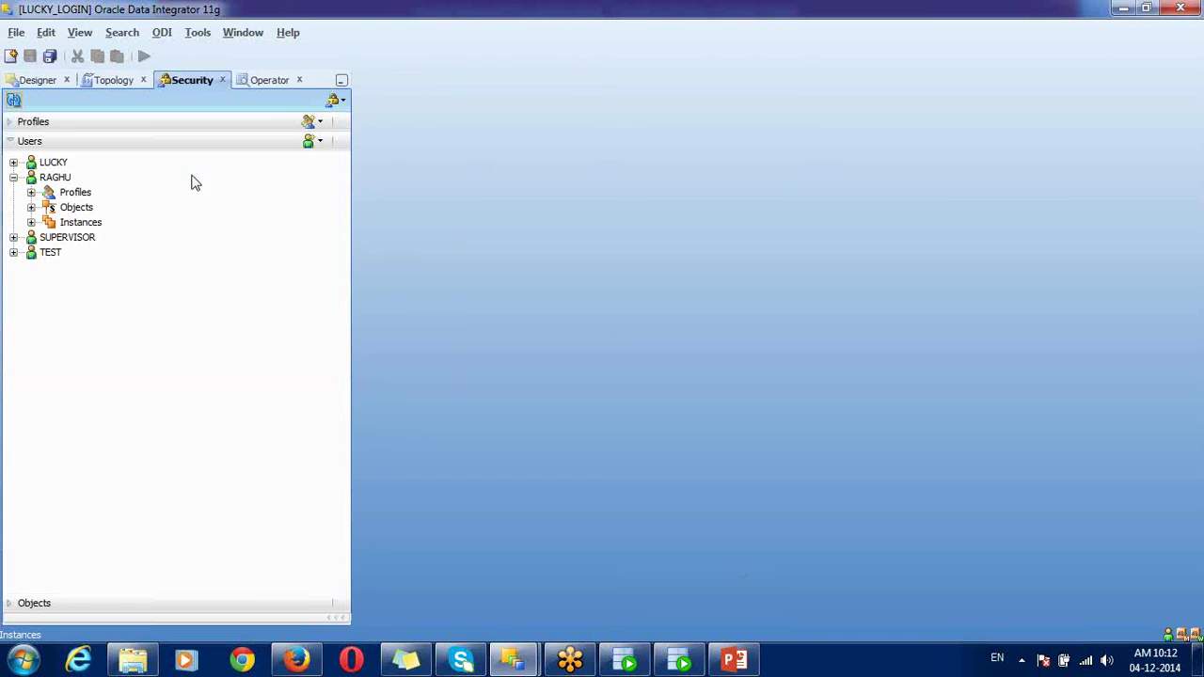
{"action": "left_click_drag", "start_coordinate": [42, 82], "coordinate": [221, 454]}
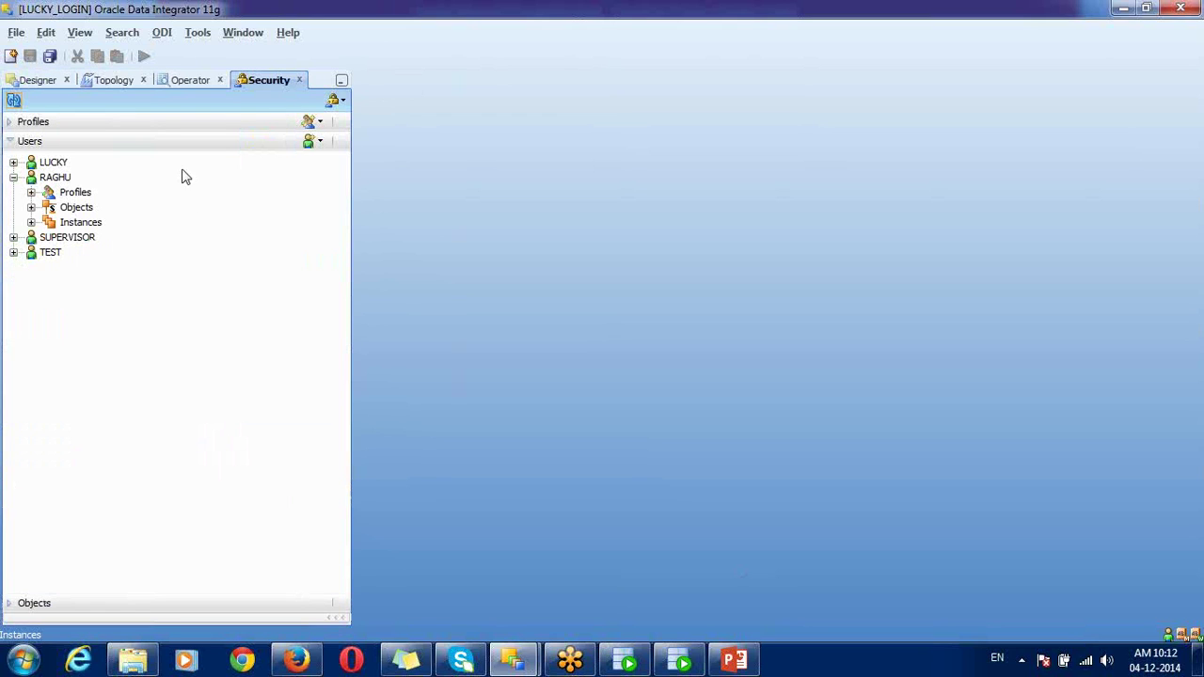
{"action": "left_click", "coordinate": [124, 82]}
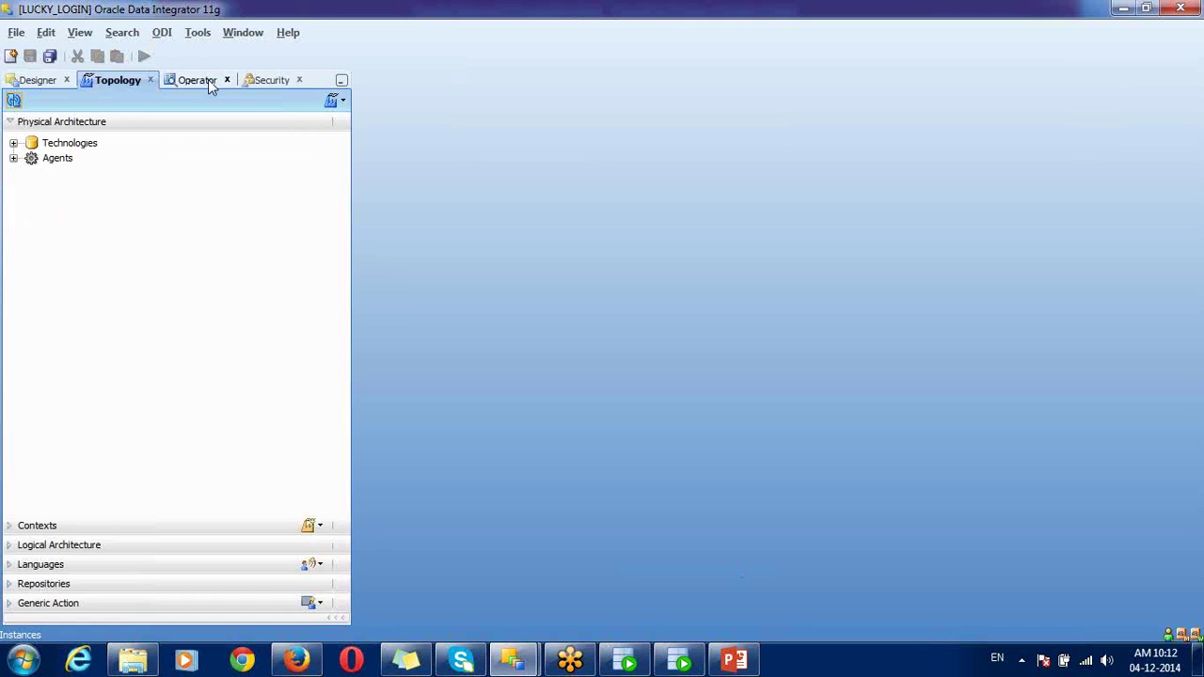
{"action": "left_click", "coordinate": [263, 85]}
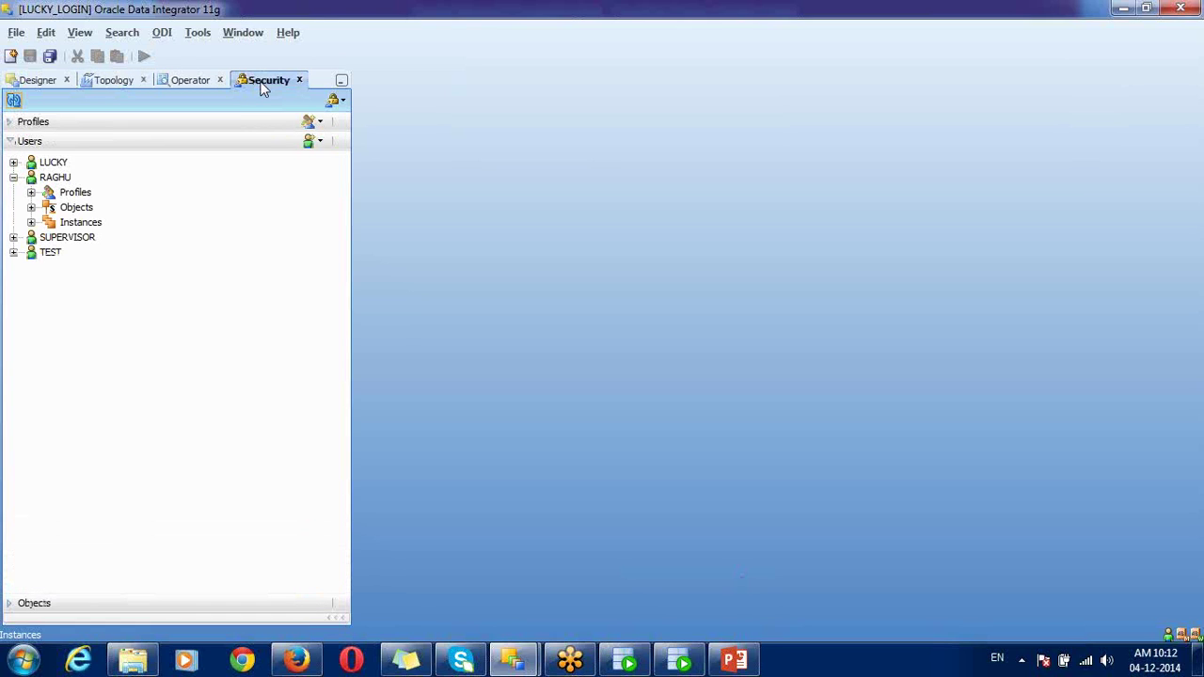